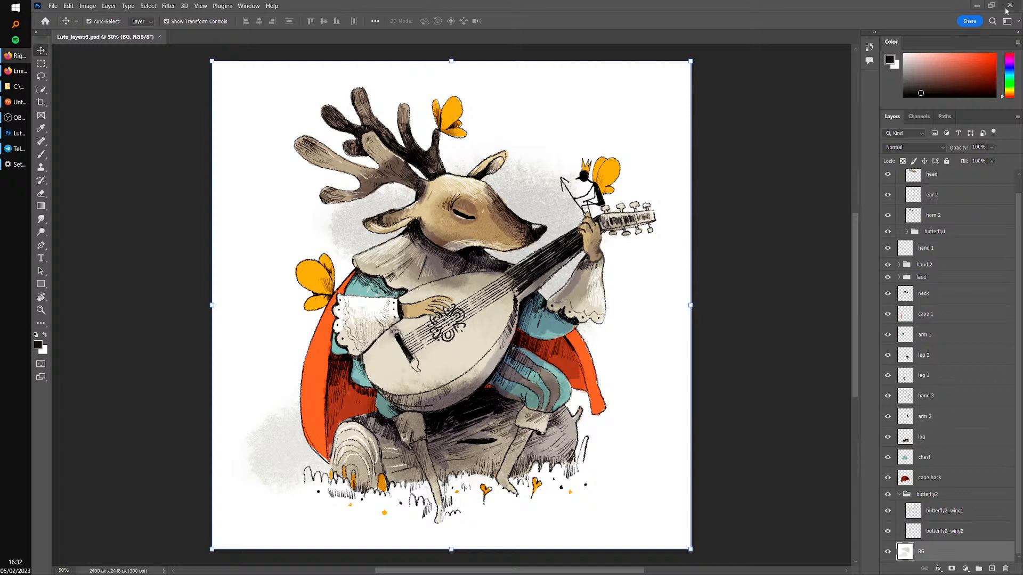
Move the deer's head layer away from the neck to expose the separately painted parts
click(1021, 219)
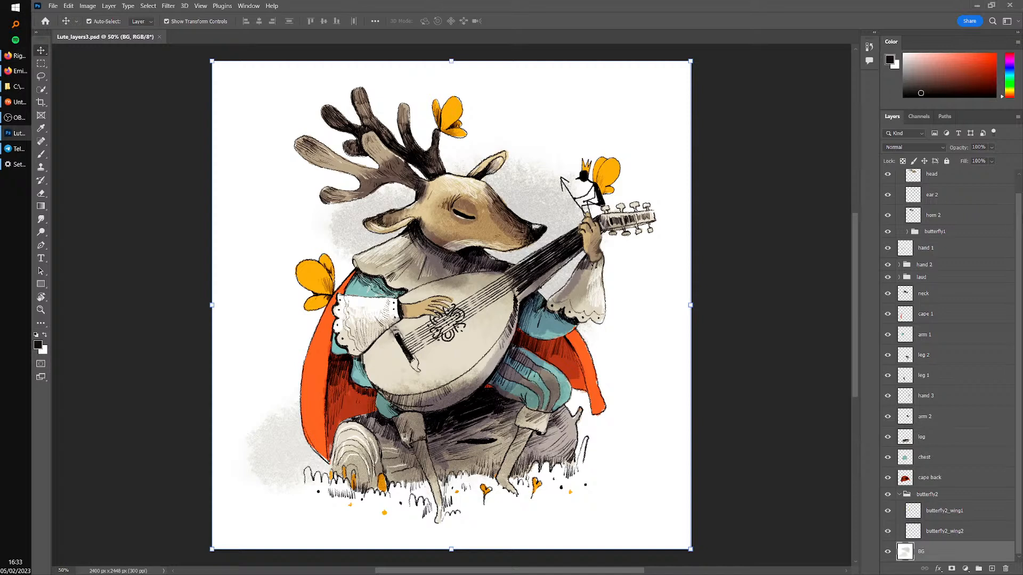
scroll(1020, 194, up, 1)
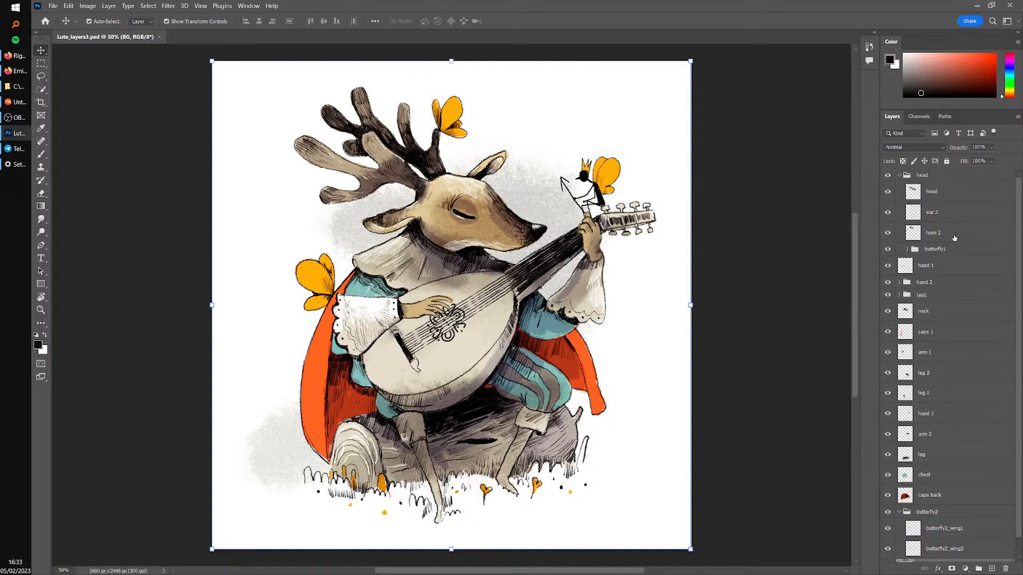
drag(486, 226, 431, 239)
drag(373, 200, 363, 191)
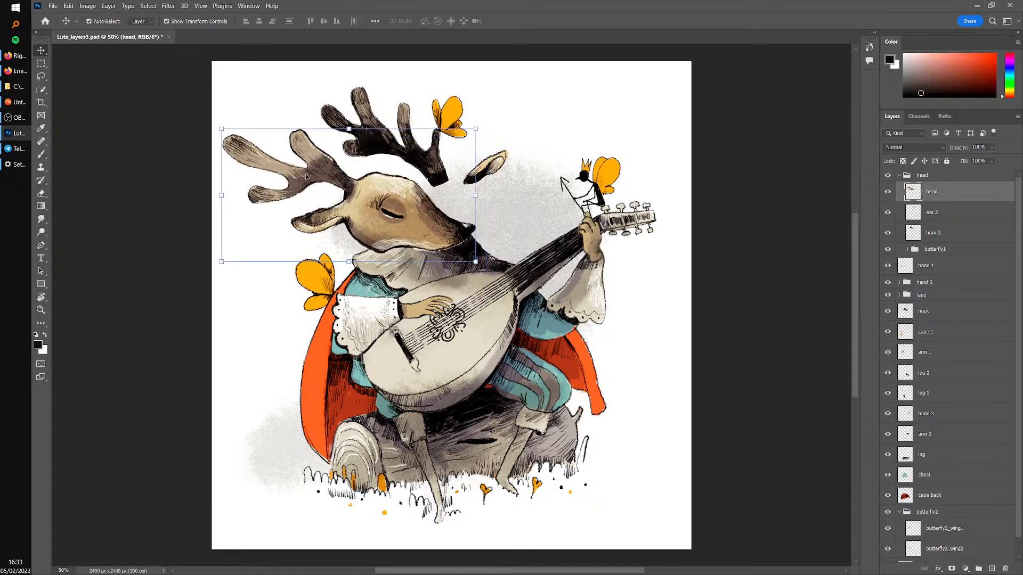
drag(376, 197, 406, 239)
Reposition the dark rear antler, the far ear and the antler butterfly around the displaced head
click(403, 151)
drag(403, 152, 381, 163)
drag(398, 258, 410, 187)
drag(388, 150, 388, 147)
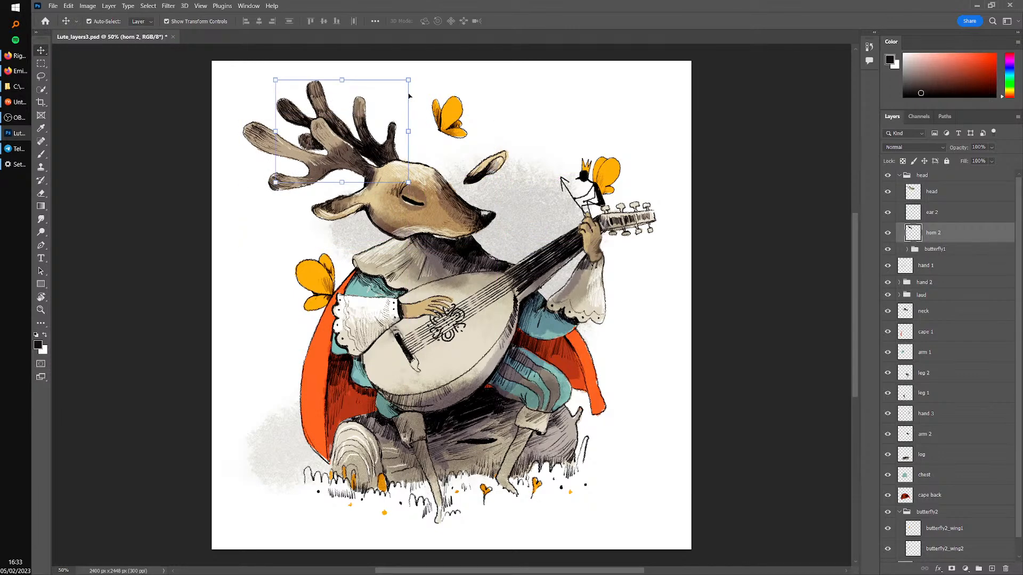
mouse_move(388, 142)
mouse_down()
mouse_move(386, 134)
mouse_move(411, 141)
mouse_move(384, 112)
mouse_move(383, 161)
mouse_move(388, 144)
mouse_up()
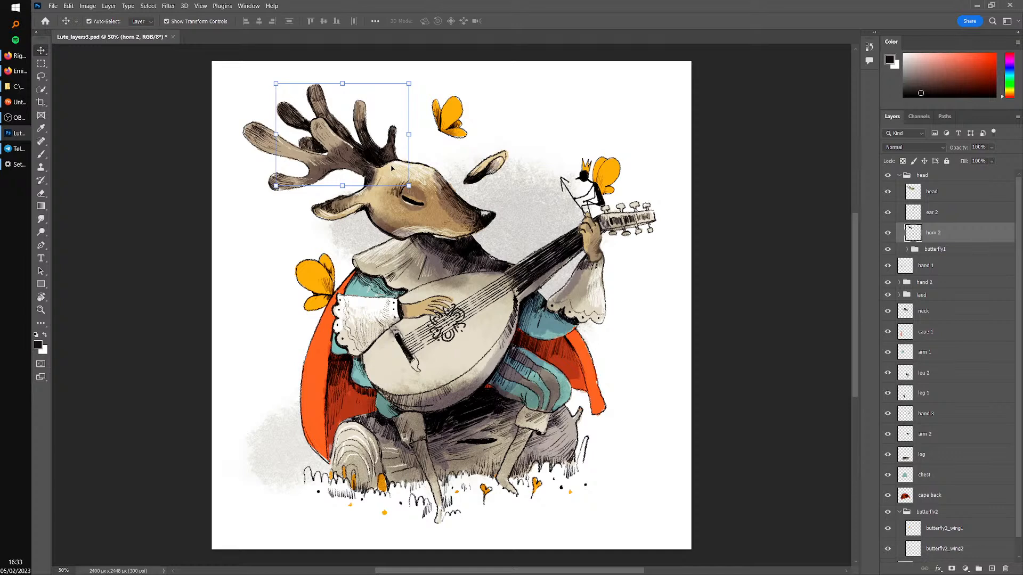
drag(488, 178, 427, 160)
mouse_move(453, 119)
mouse_down()
mouse_move(481, 136)
mouse_move(480, 121)
mouse_move(495, 131)
mouse_move(501, 122)
mouse_move(449, 130)
mouse_move(476, 141)
mouse_move(453, 127)
mouse_up()
Move the sleeved strumming hand into the empty area above the lute and shift the lute with its strings down over the log
drag(376, 319, 530, 137)
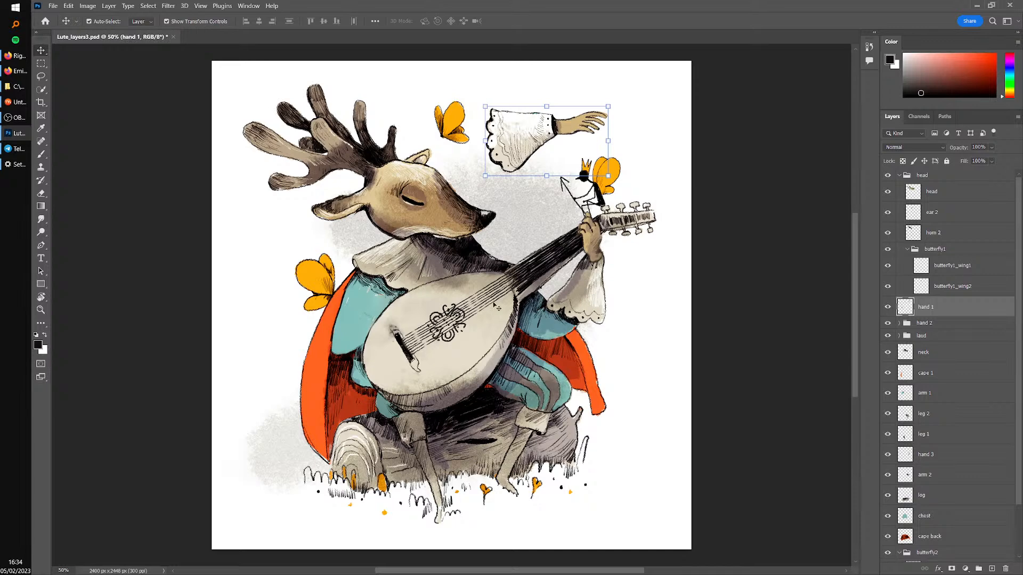
drag(499, 316, 503, 439)
drag(675, 327, 666, 333)
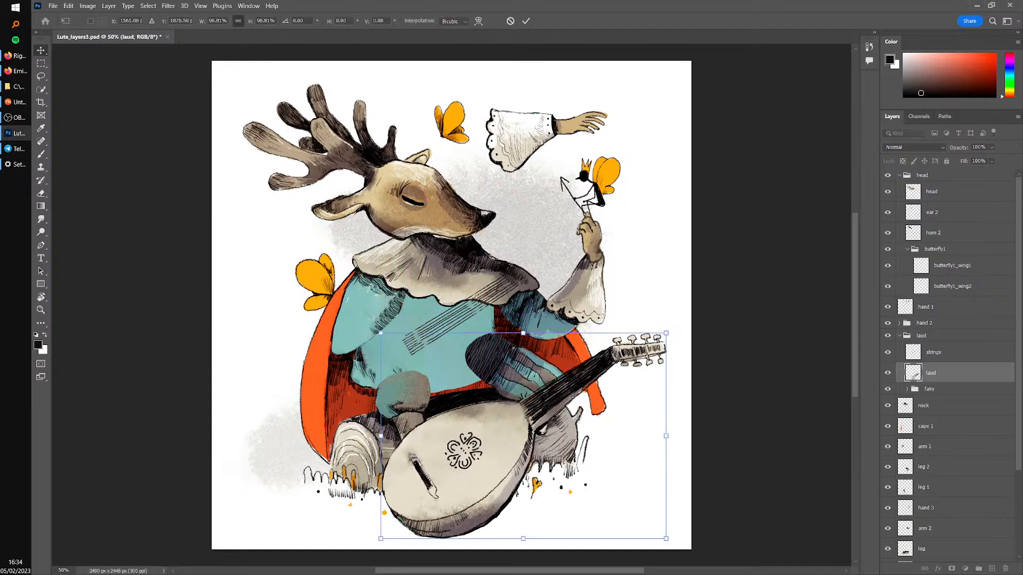
key(Return)
drag(463, 318, 482, 454)
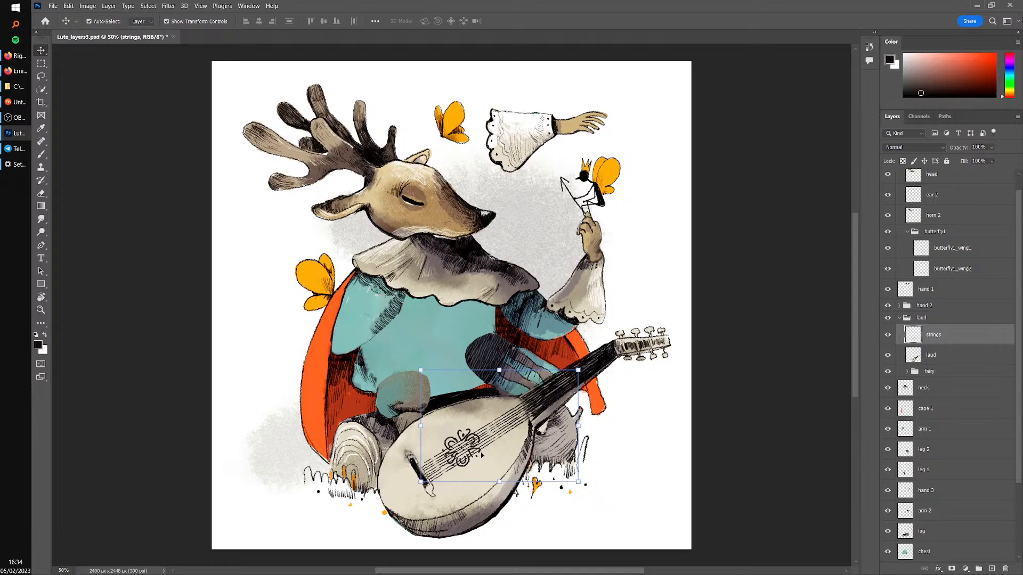
drag(483, 439, 512, 438)
Pull apart the head, lute, cape, sleeve and legs, placing the striped leg in the empty area beside the log
drag(461, 215, 417, 206)
drag(589, 287, 609, 269)
drag(530, 421, 495, 216)
drag(409, 409, 397, 349)
drag(526, 382, 622, 352)
drag(534, 371, 443, 371)
drag(640, 378, 626, 393)
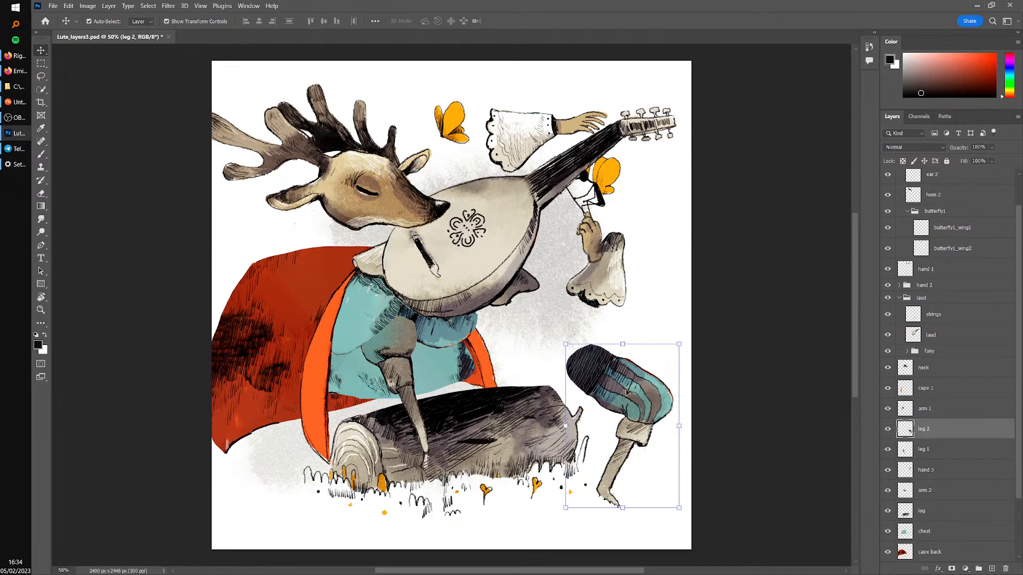
Lasso the dark upper end of the striped leg and fill it with Content-Aware in Normal mode at 100% opacity
key(z)
drag(639, 414, 566, 363)
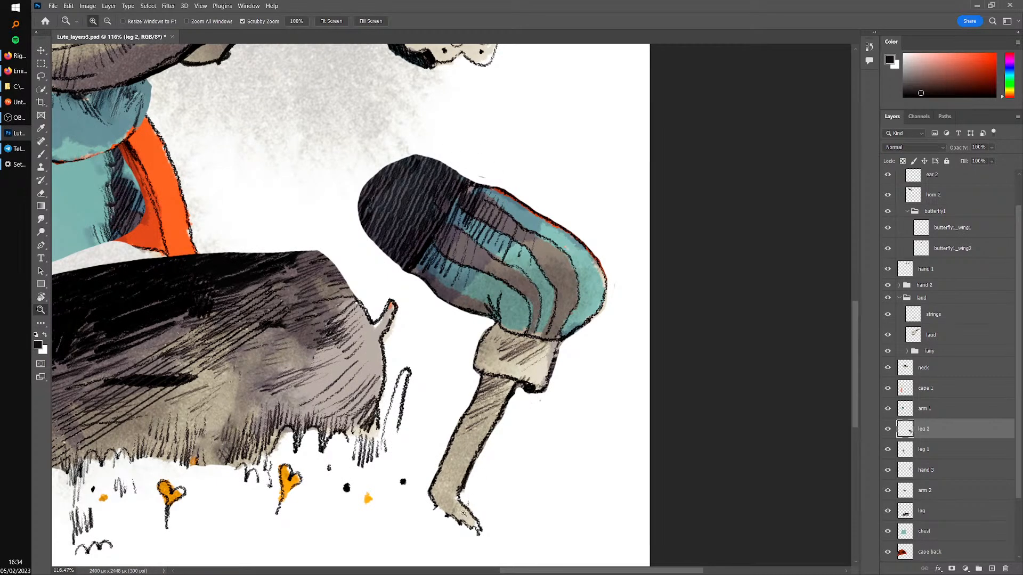
click(41, 77)
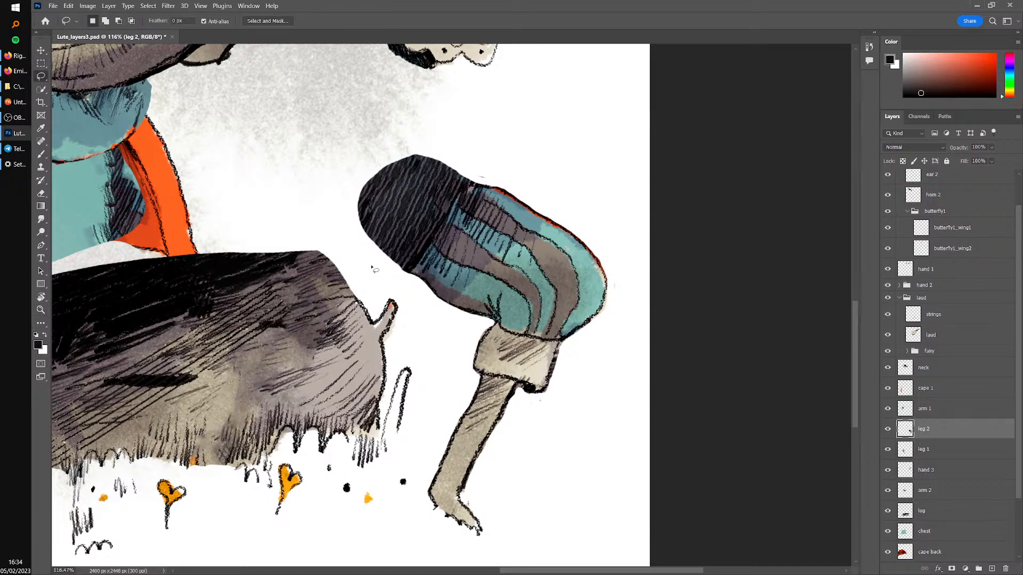
mouse_move(417, 286)
mouse_down()
mouse_move(470, 238)
mouse_move(492, 181)
mouse_move(441, 135)
mouse_move(369, 155)
mouse_move(335, 204)
mouse_move(368, 269)
mouse_up()
click(68, 6)
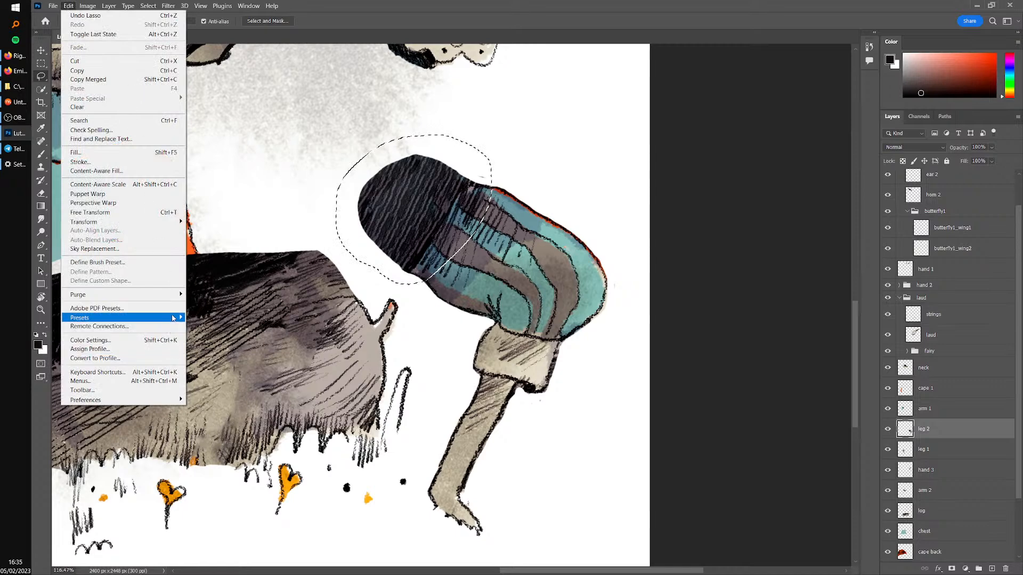
click(128, 156)
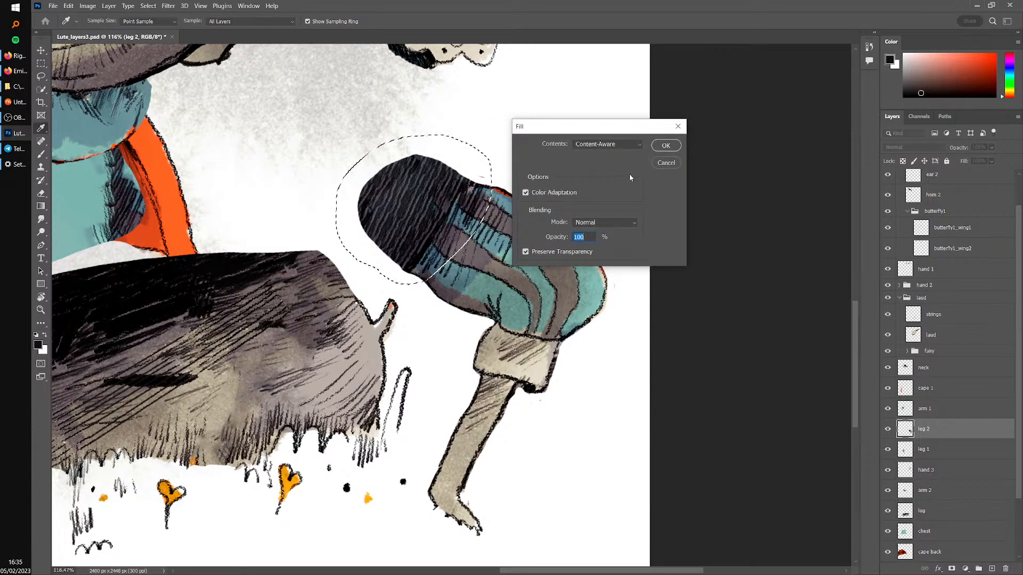
click(663, 147)
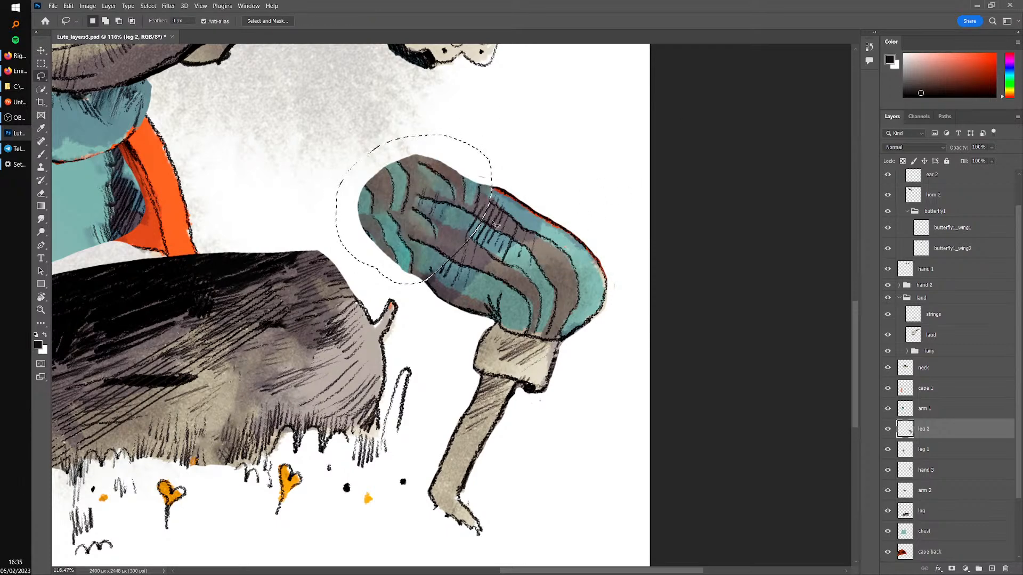
key(ctrl+d)
Nudge the filled striped leg slightly downward beside the log
key(v)
drag(507, 251, 504, 257)
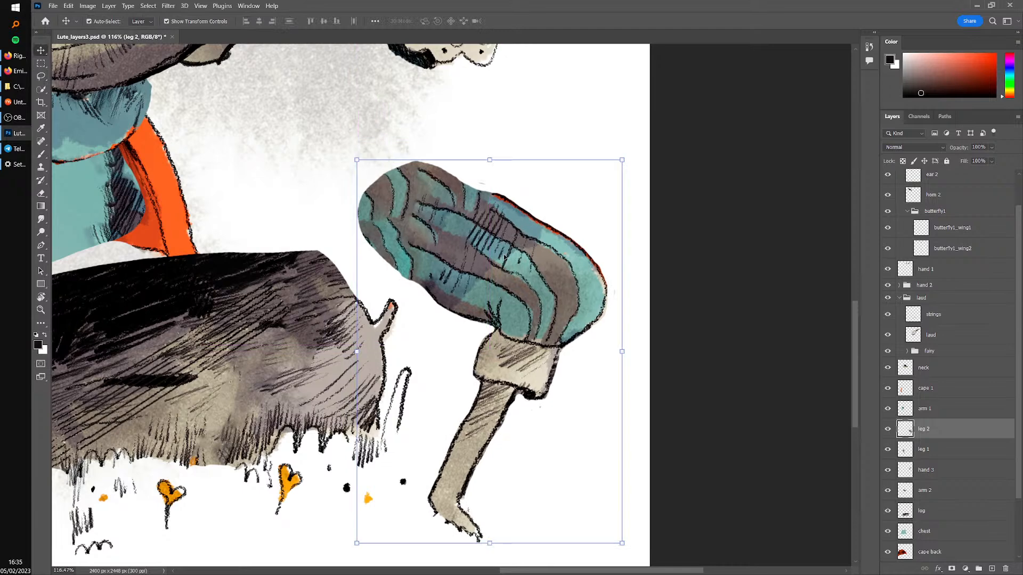
drag(544, 267, 537, 287)
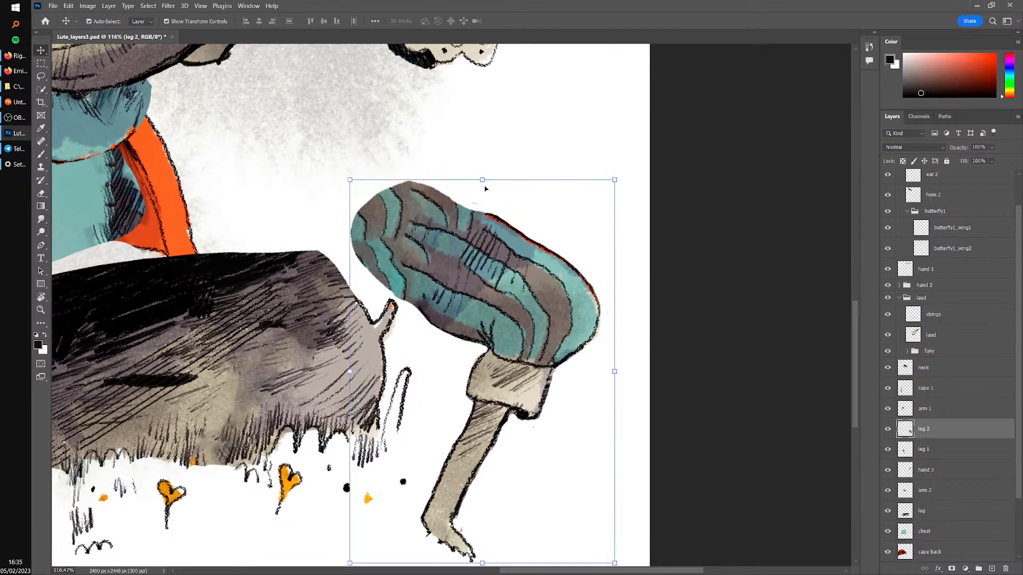
key(z)
drag(503, 234, 475, 233)
key(v)
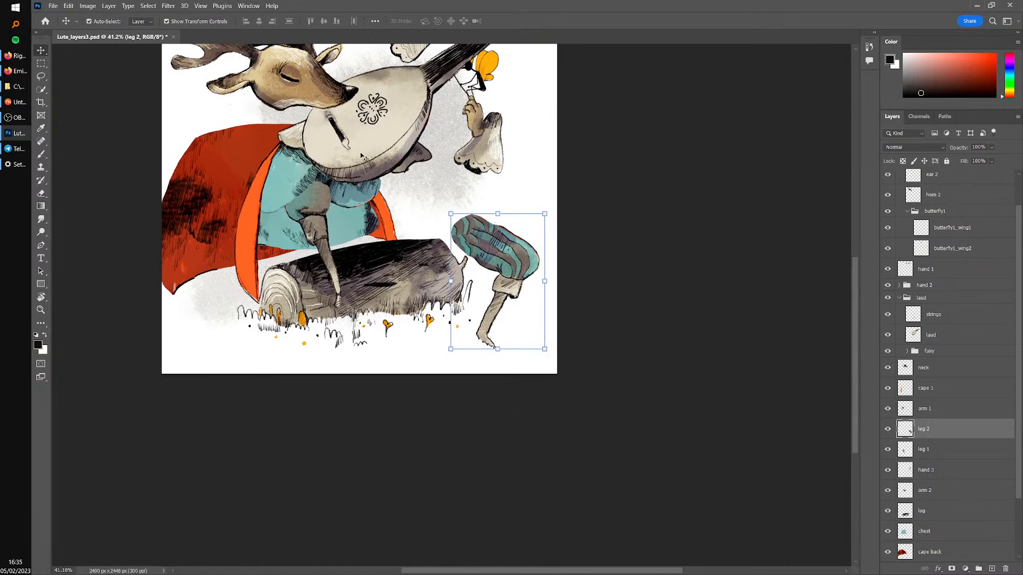
Separate the teal chest and the fretting hand's pieces from the body, placing the chest above the striped leg
drag(301, 233, 502, 205)
drag(483, 288, 467, 354)
drag(484, 257, 538, 253)
drag(421, 208, 201, 254)
drag(430, 116, 270, 99)
drag(500, 244, 501, 166)
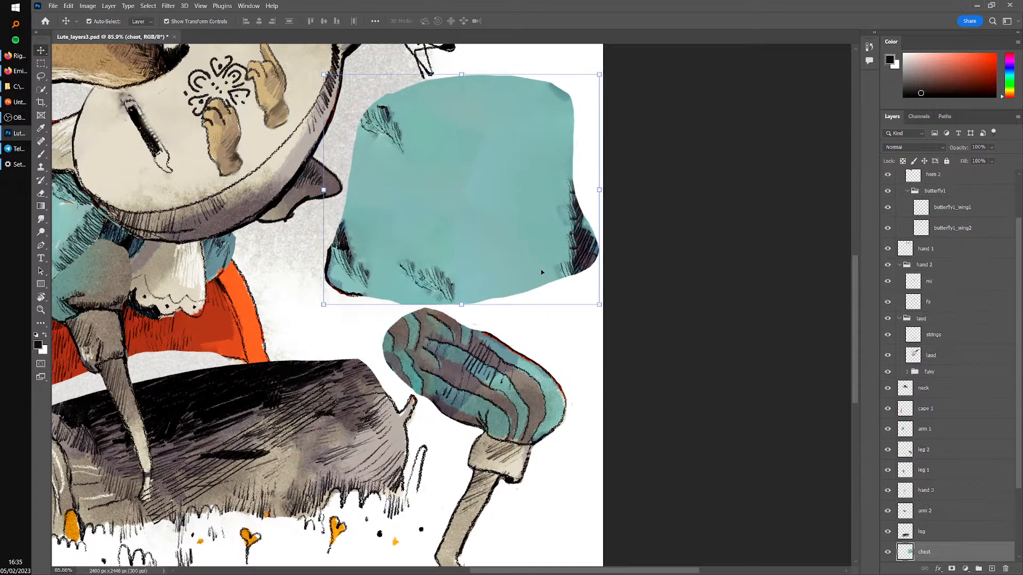
drag(481, 305, 494, 308)
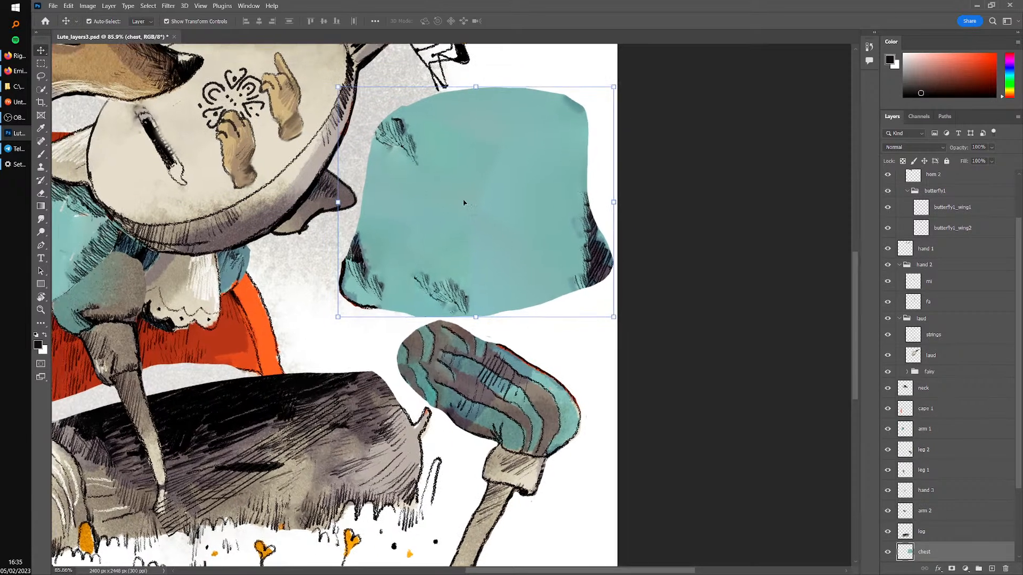
scroll(454, 203, down, 3)
drag(521, 218, 304, 270)
drag(326, 269, 480, 249)
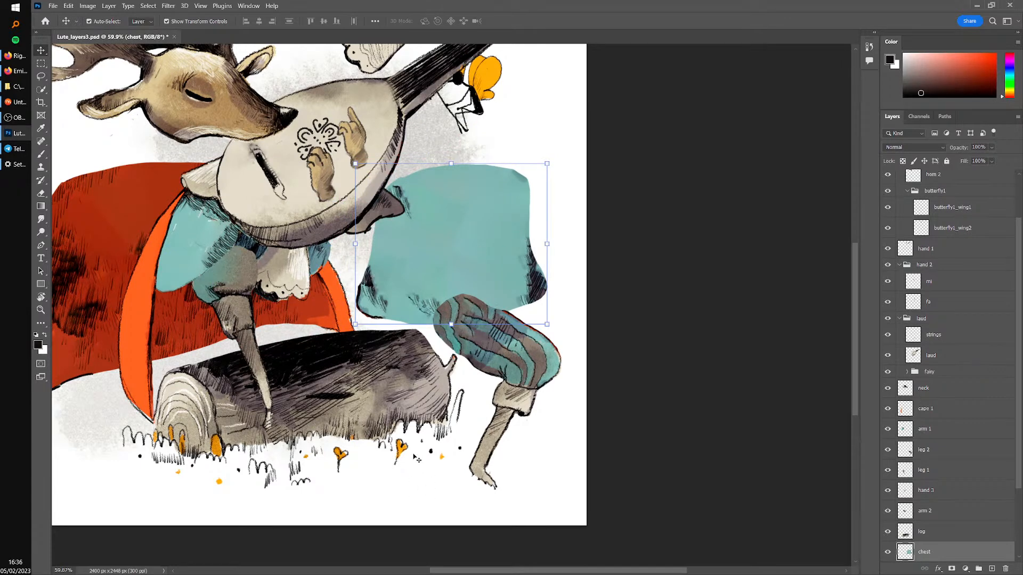
Spread out the remaining body parts, moving the head and lute down toward the log and the cape back into the upper canvas
drag(414, 299, 267, 310)
click(267, 310)
drag(333, 227, 331, 345)
drag(304, 193, 244, 206)
drag(284, 141, 355, 317)
drag(397, 130, 435, 236)
drag(332, 160, 423, 245)
drag(346, 120, 443, 136)
drag(332, 118, 411, 118)
mouse_move(351, 193)
mouse_down()
mouse_move(319, 185)
mouse_move(357, 184)
mouse_up()
Shift the striped leg and the log slightly toward the canvas's right edge
key(z)
drag(264, 111, 305, 189)
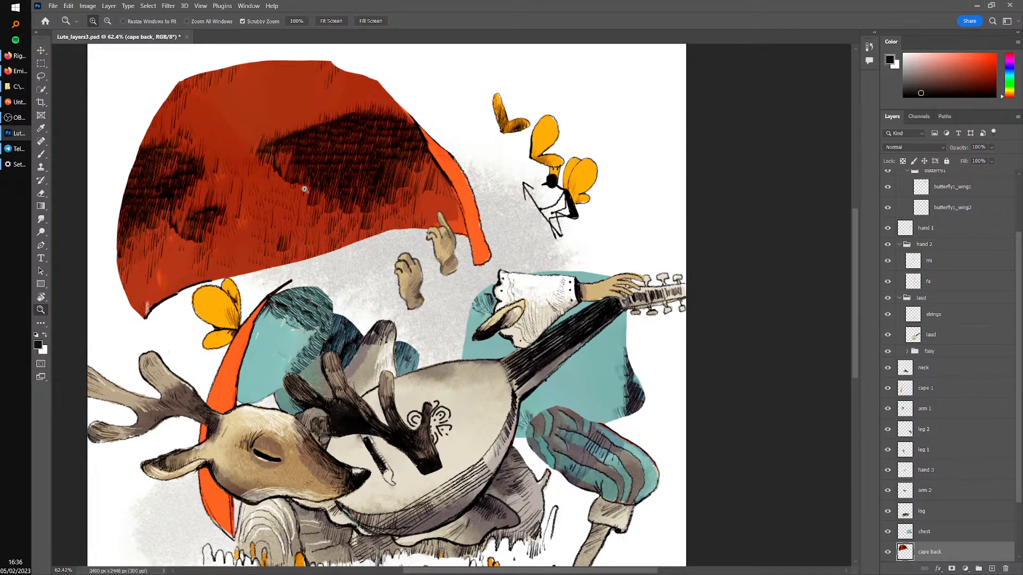
scroll(656, 413, down, 5)
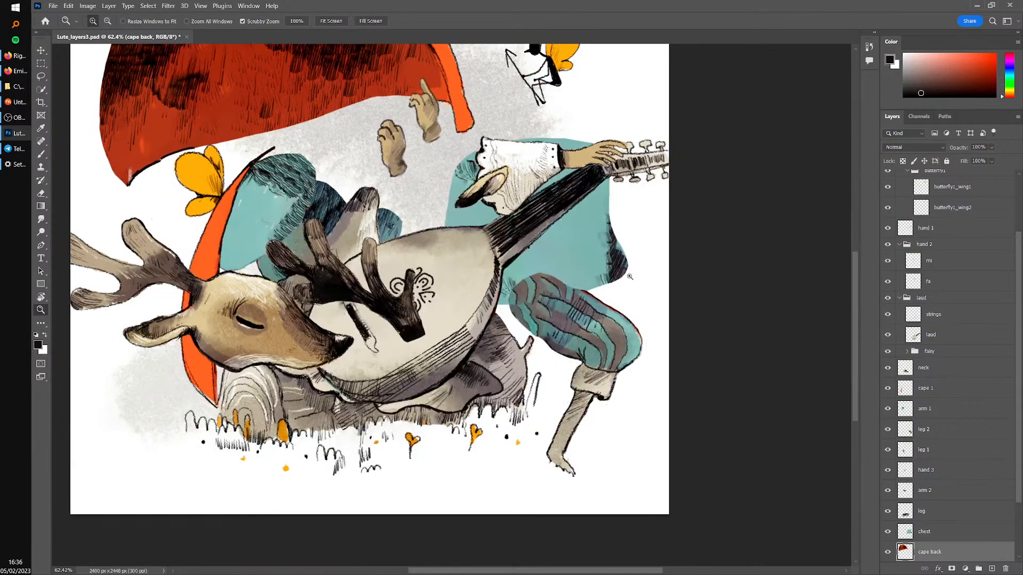
key(v)
drag(615, 343, 627, 336)
drag(319, 394, 280, 386)
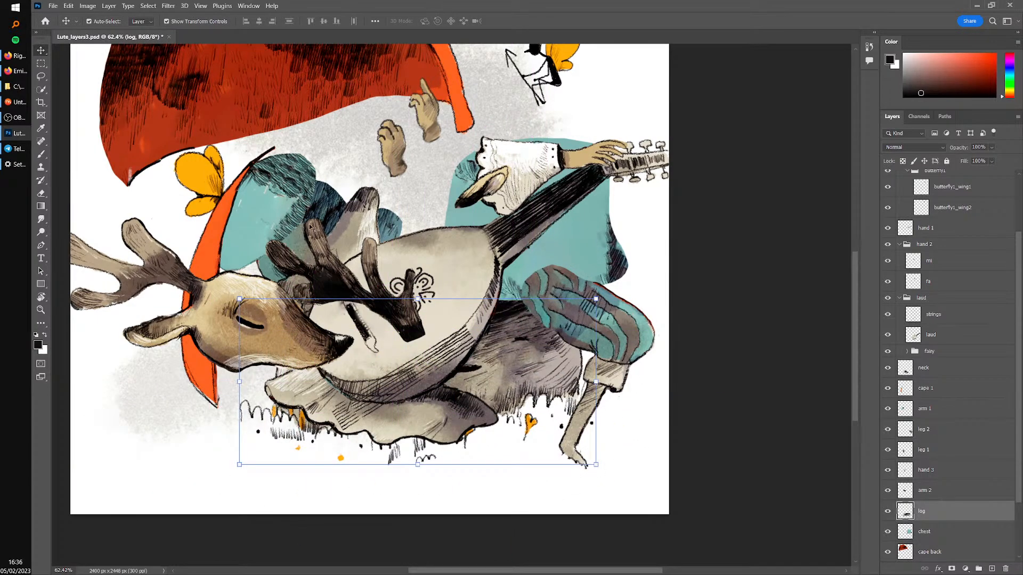
Close Lute_layers3.psd without saving the changes
click(168, 37)
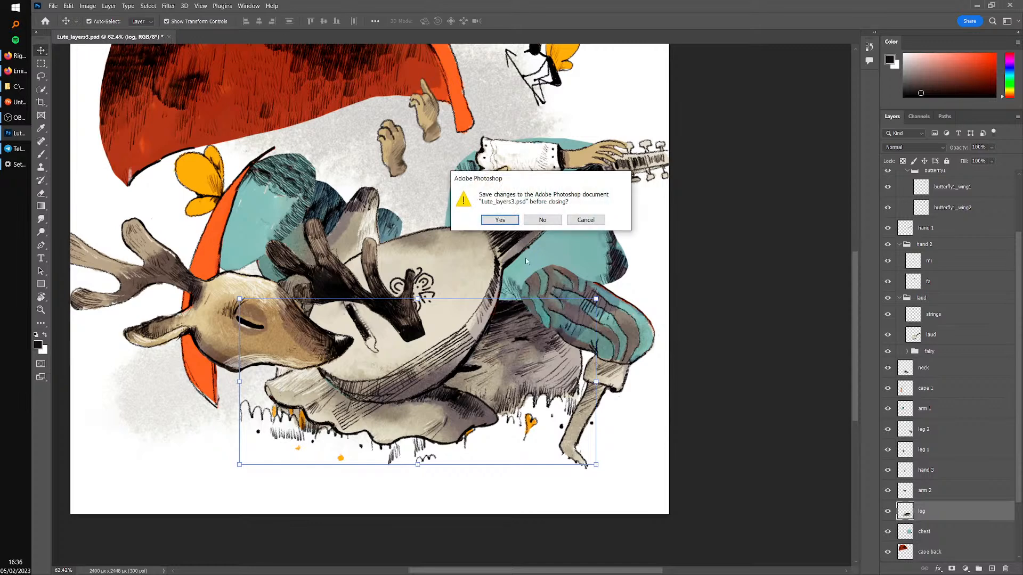
click(542, 220)
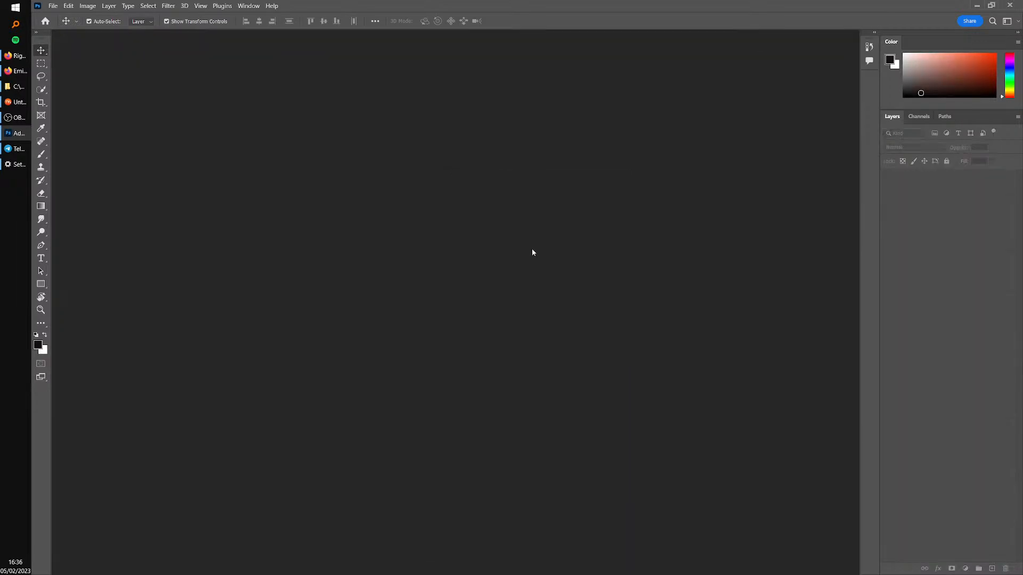
Switch to Moho and import Lute_layers3.psd from the stream folder with its layers brought in individually
click(23, 86)
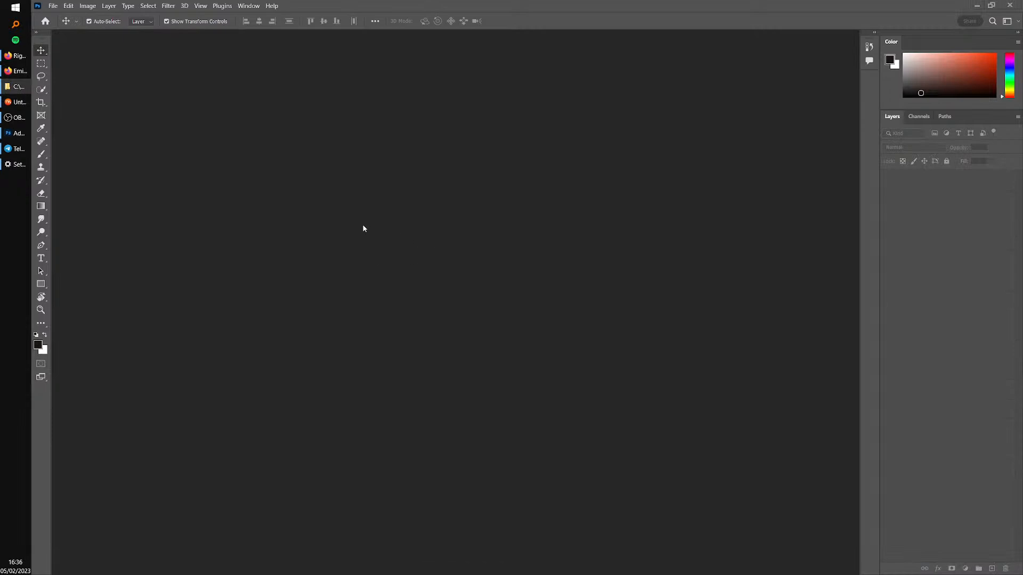
click(23, 105)
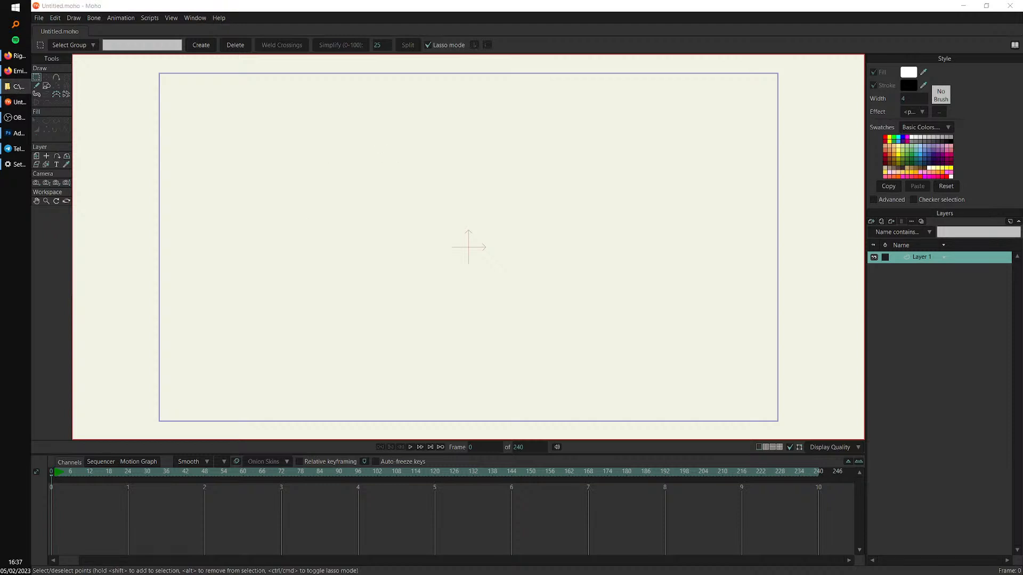
drag(1, 131, 500, 128)
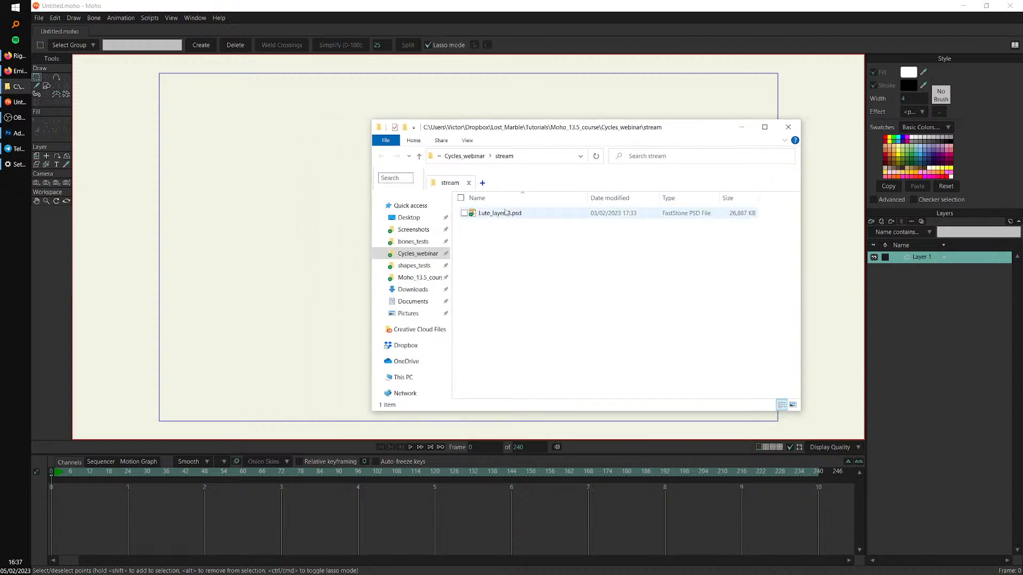
drag(500, 250, 303, 197)
drag(521, 157, 511, 154)
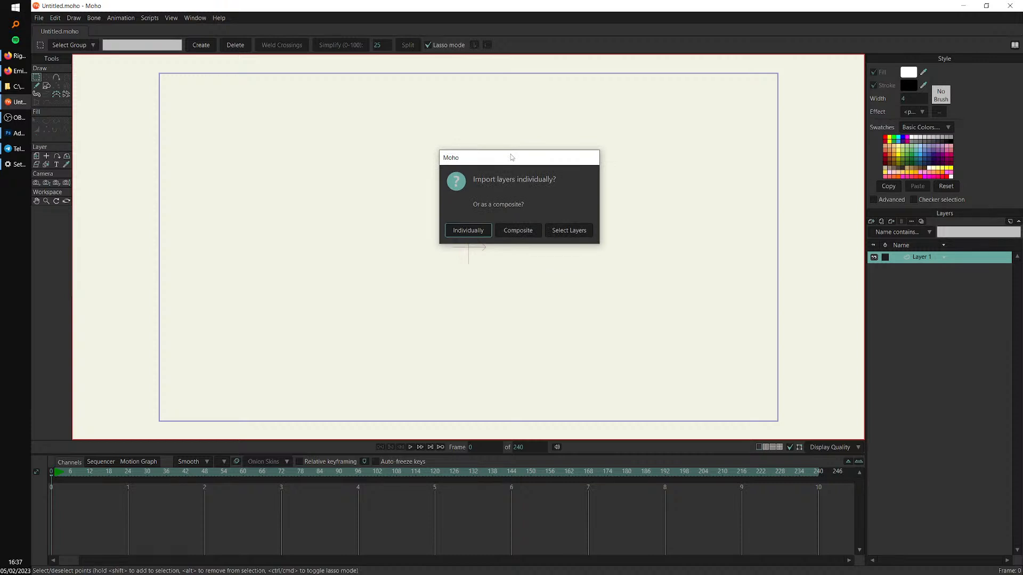
click(465, 233)
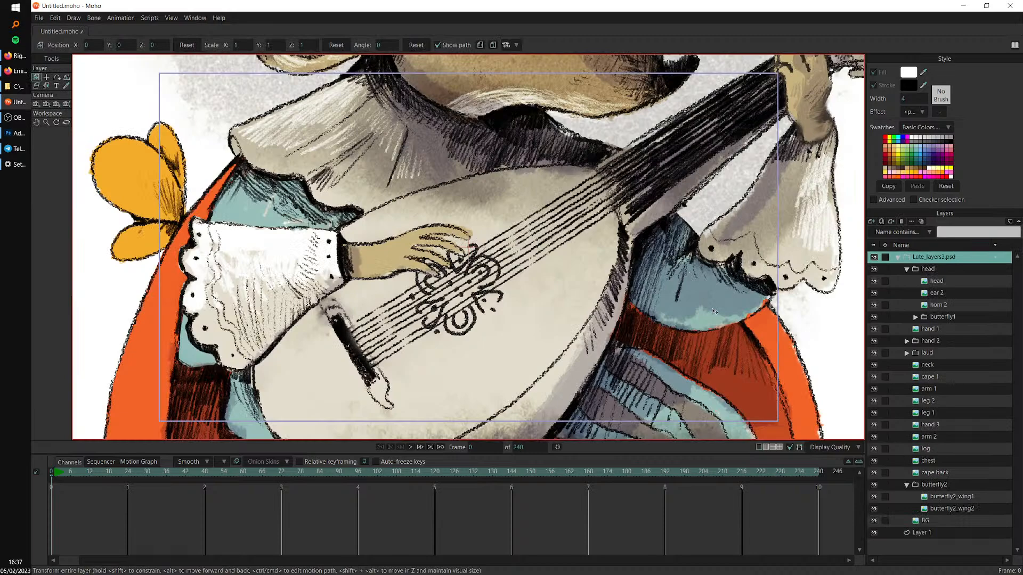
Scale the imported Lute_layers3.psd group uniformly to about 0.2916 so the artwork fits the camera frame
scroll(687, 306, down, 4)
scroll(621, 330, down, 4)
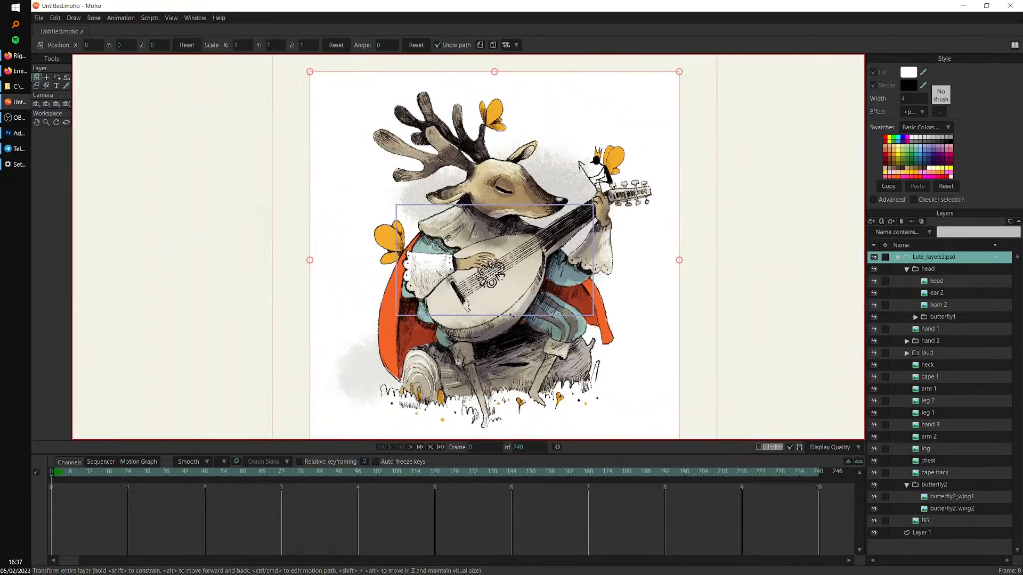
drag(476, 296, 465, 290)
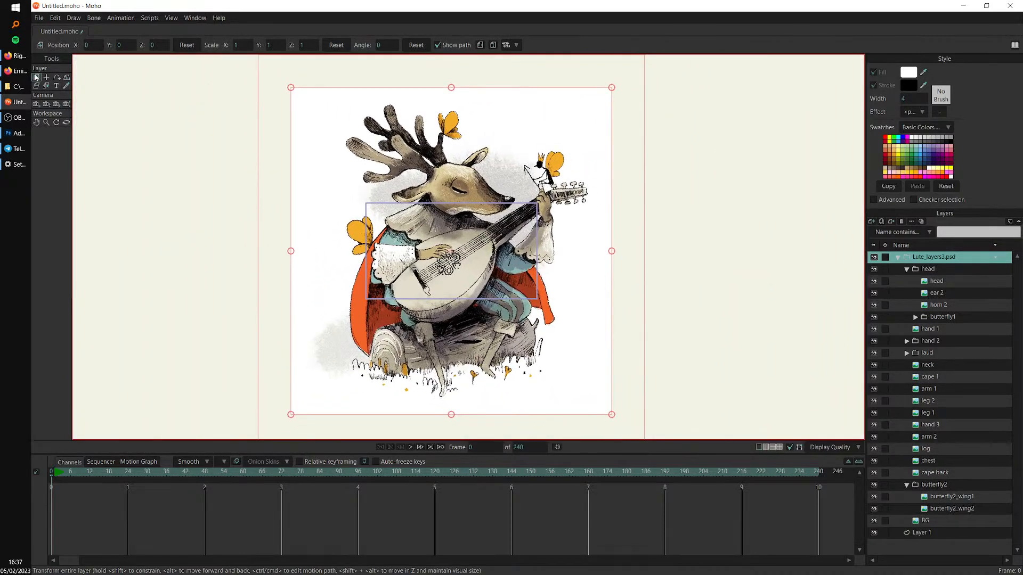
click(36, 77)
drag(611, 88, 506, 216)
scroll(659, 248, up, 5)
scroll(658, 248, up, 3)
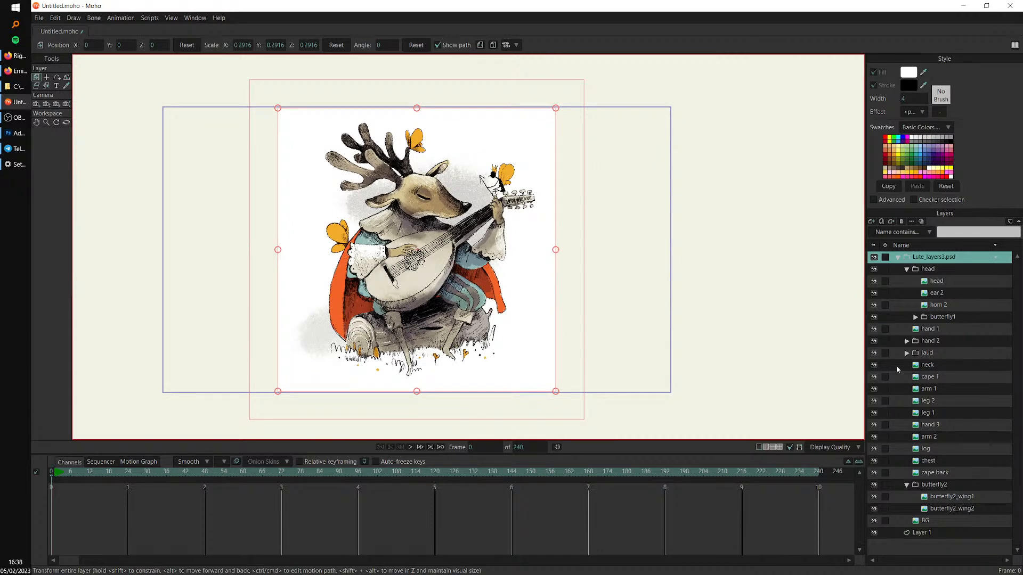
Hide the BG layer and collapse the butterfly2 group
click(874, 521)
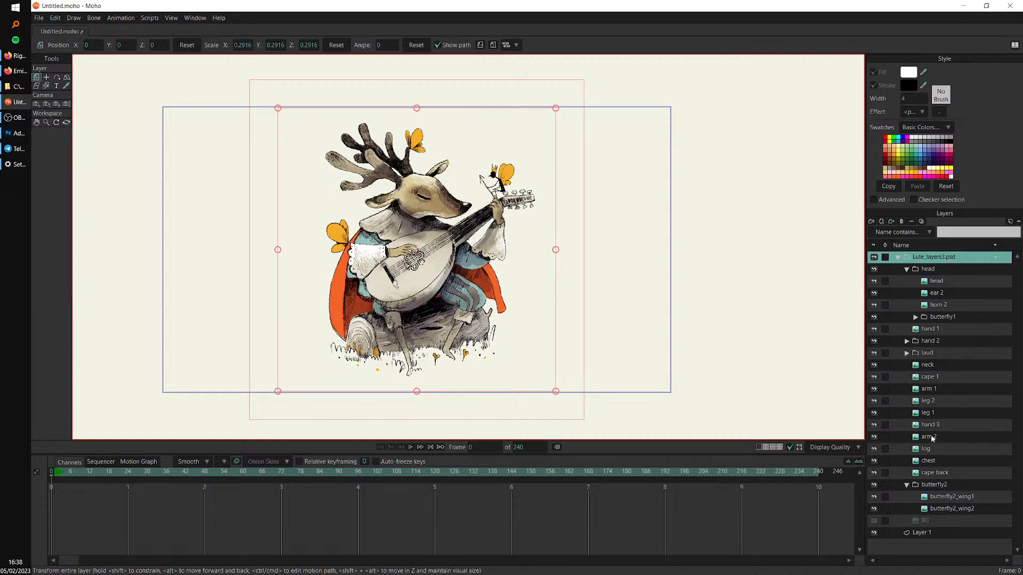
click(907, 485)
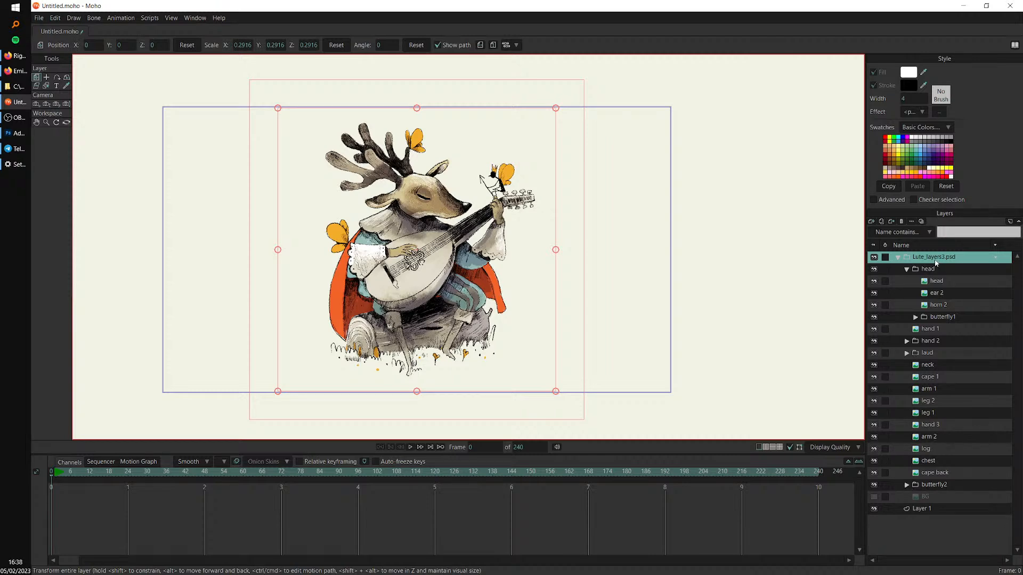
Collapse the head group and convert the Lute_layers3.psd group to a bone layer
drag(579, 324, 573, 317)
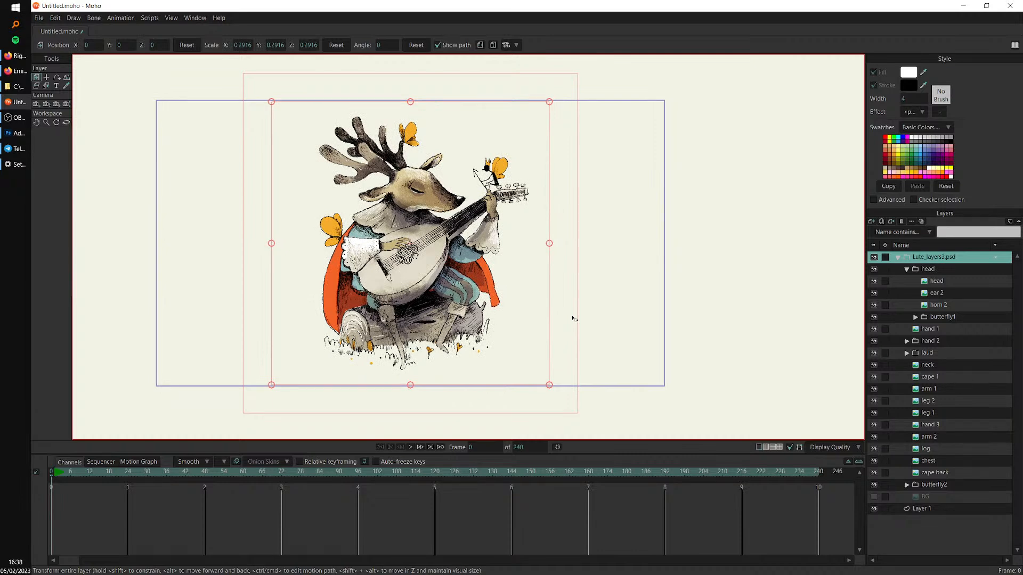
scroll(542, 327, up, 2)
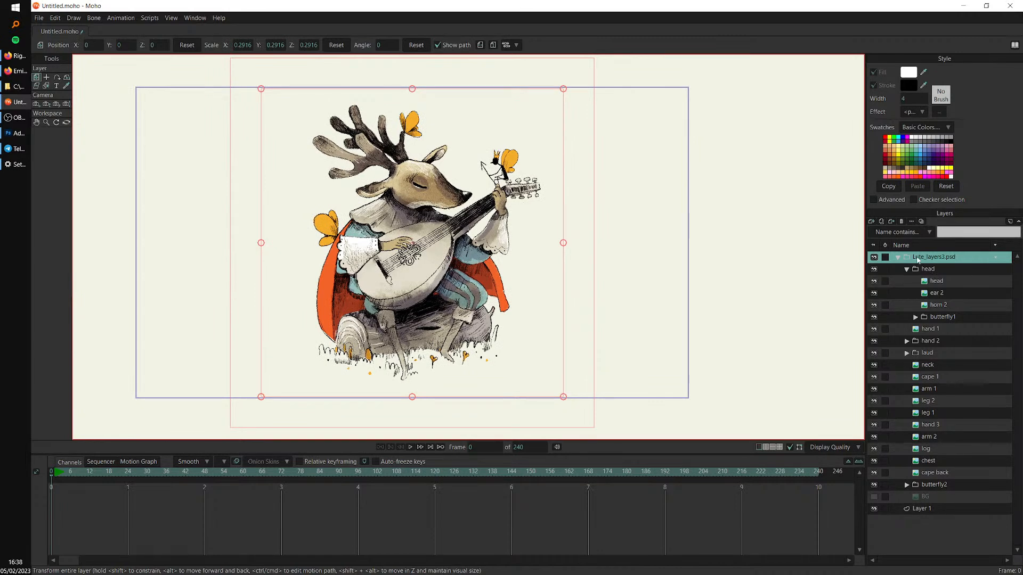
click(906, 269)
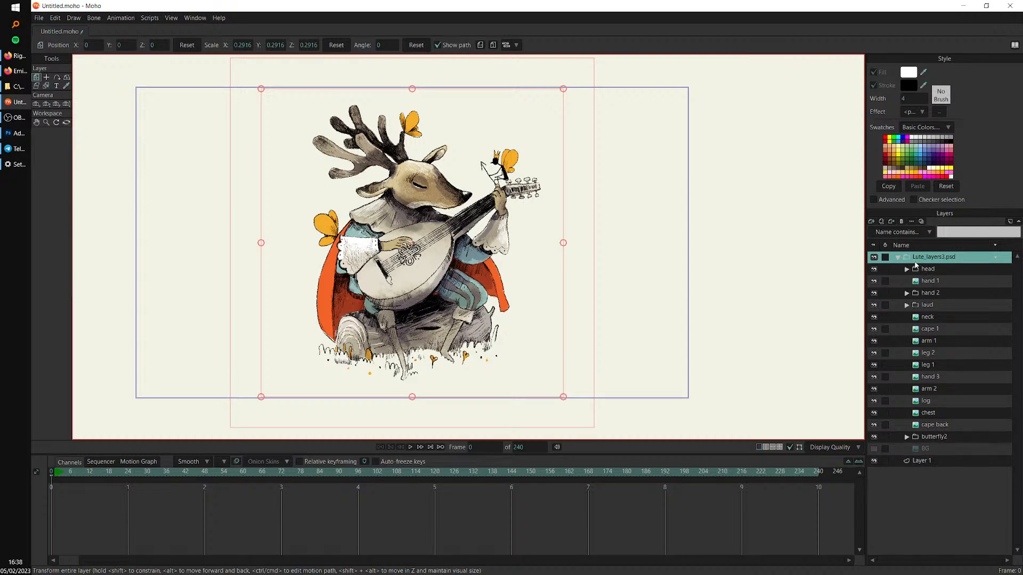
right_click(910, 257)
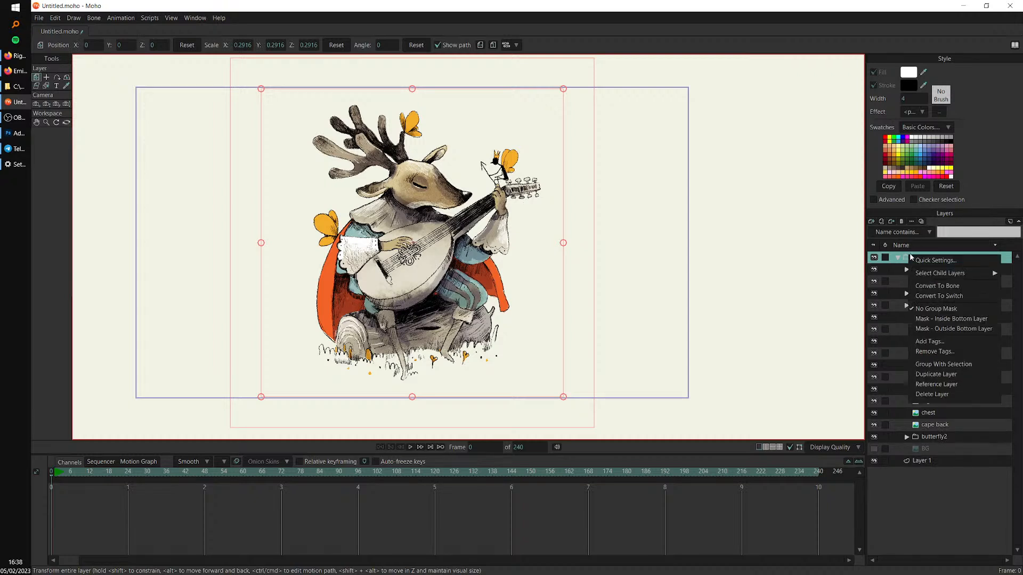
click(953, 287)
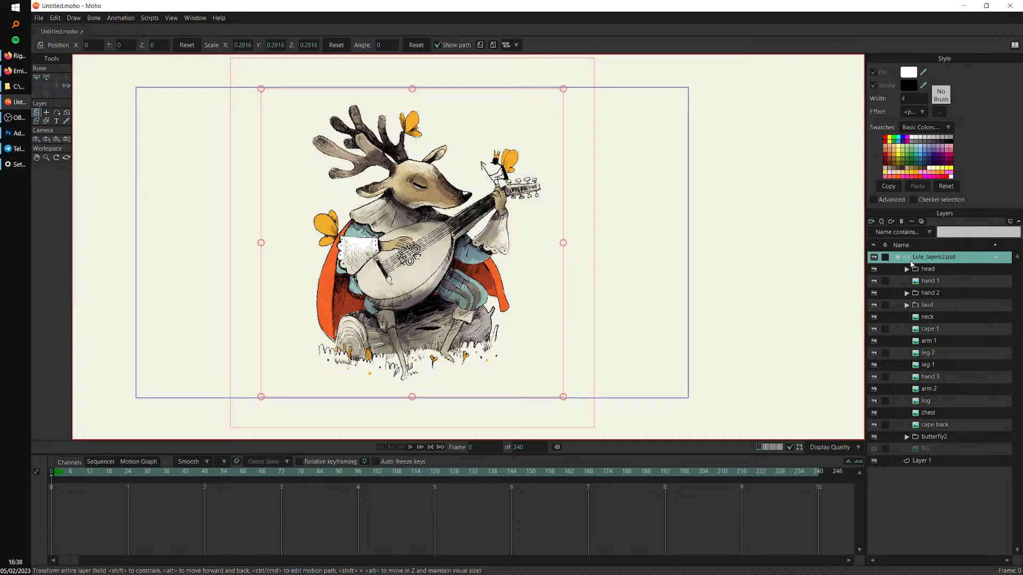
Magnify the converted Lute_layers3.psd layer's icon and the frame 0 position on the timeline to inspect them
key(super+plus)
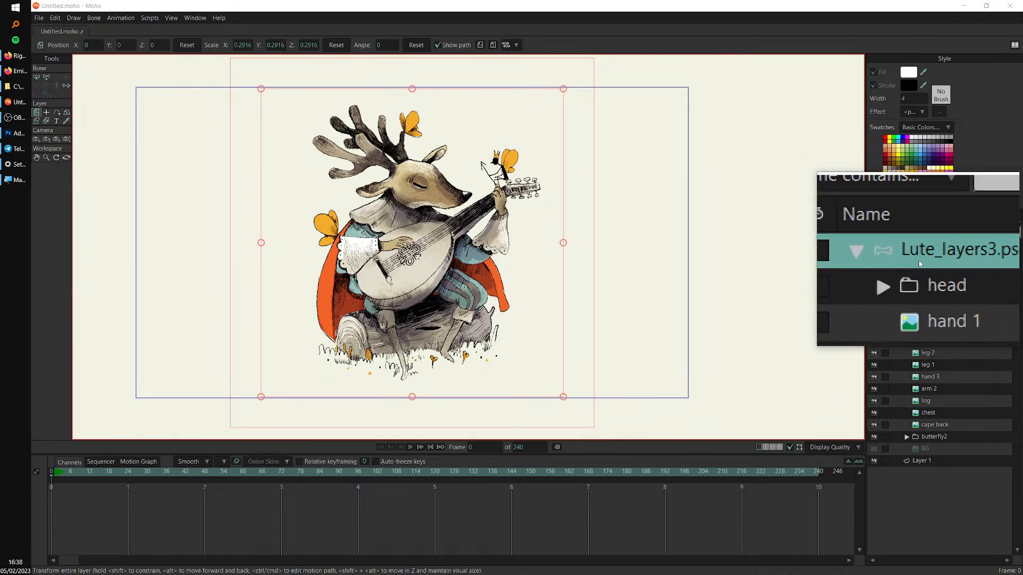
key(super+Escape)
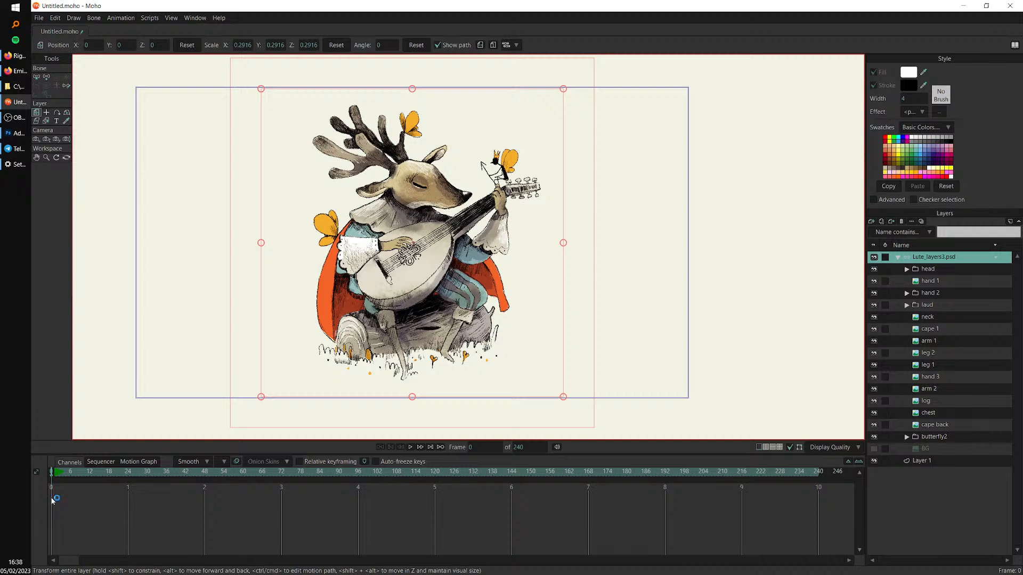
key(super+plus)
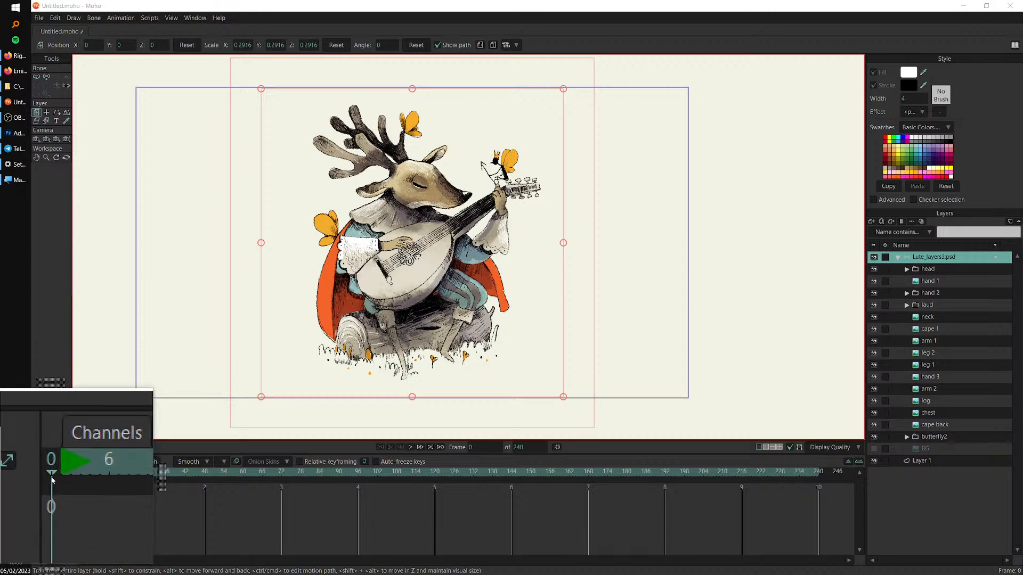
mouse_move(52, 479)
mouse_down()
mouse_move(96, 476)
mouse_move(41, 477)
mouse_move(52, 477)
mouse_up()
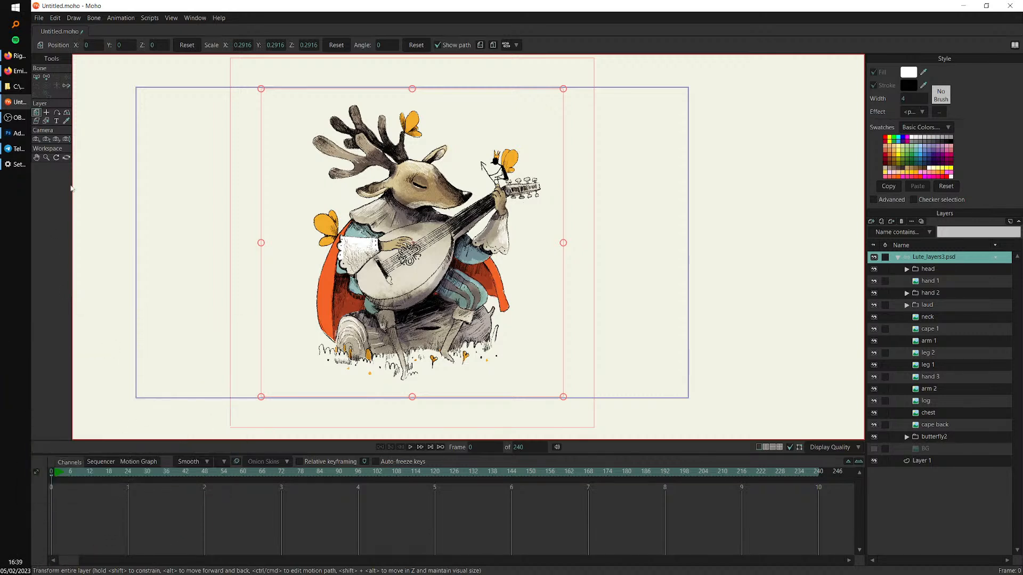
Add two connected bones up the deer's torso and neck, plus a separate head bone from the eye to the nose
click(48, 78)
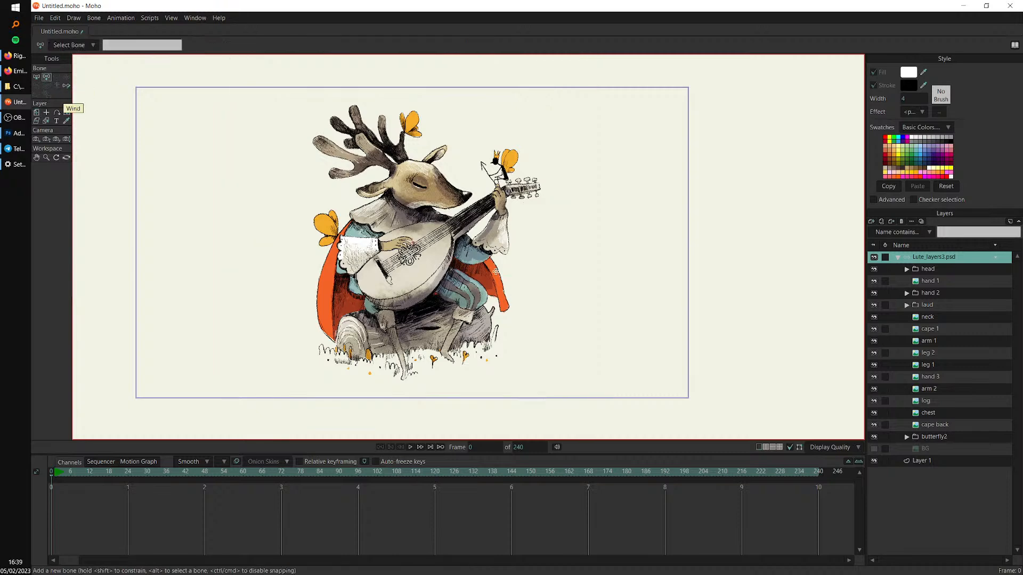
scroll(449, 264, up, 5)
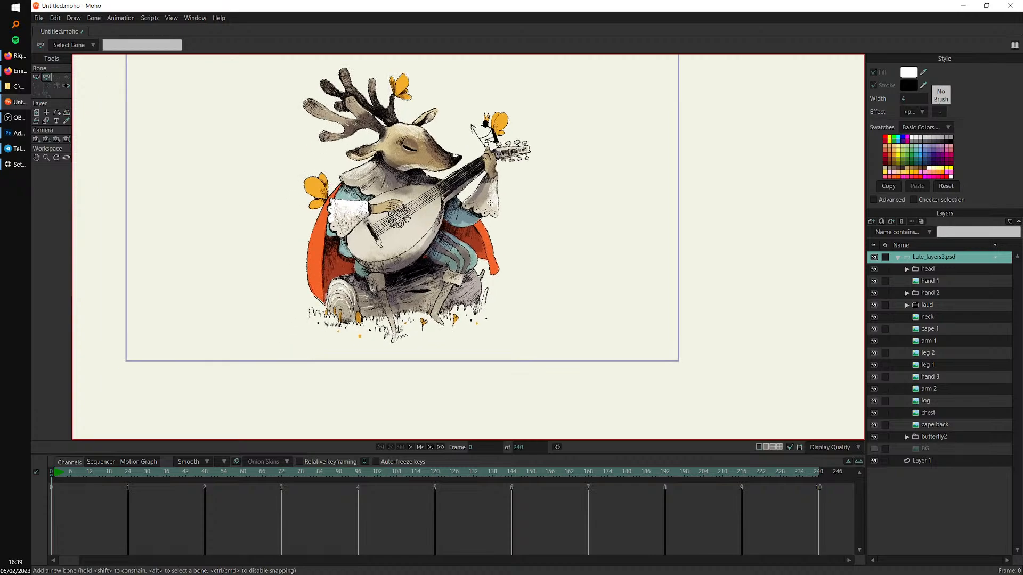
scroll(489, 299, up, 2)
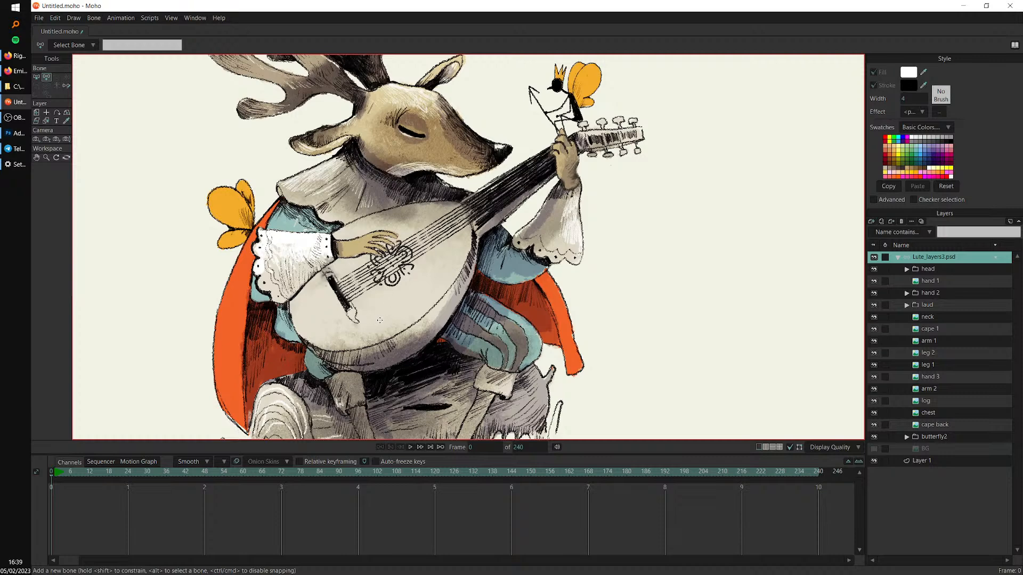
drag(375, 327, 384, 160)
scroll(384, 159, up, 3)
drag(376, 229, 478, 257)
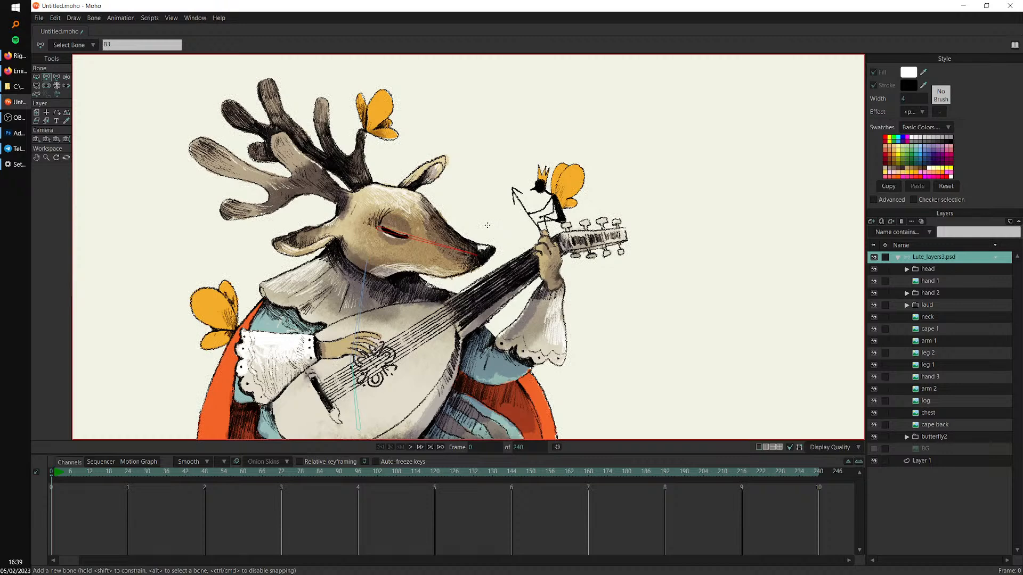
scroll(487, 225, down, 3)
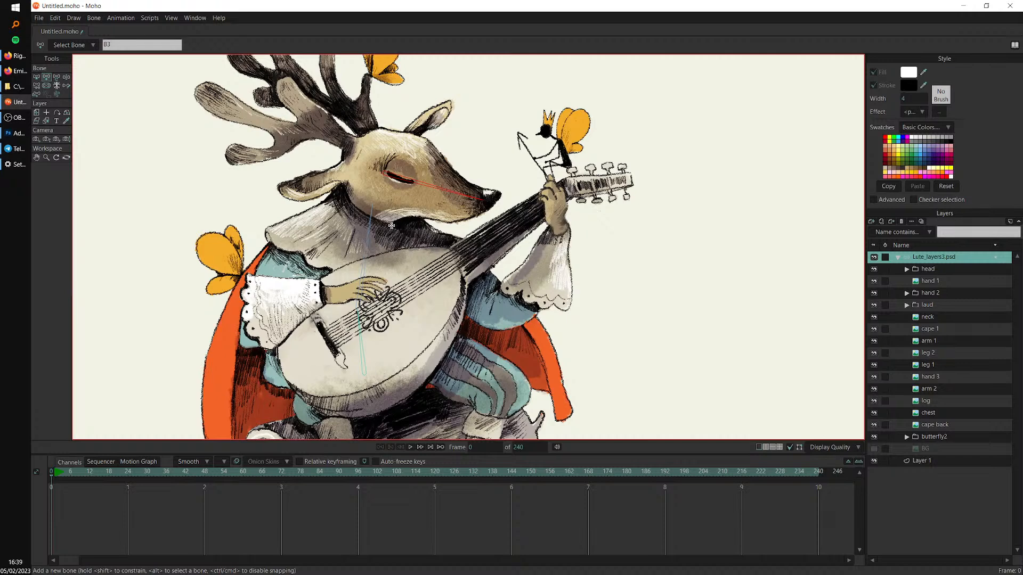
scroll(502, 247, down, 2)
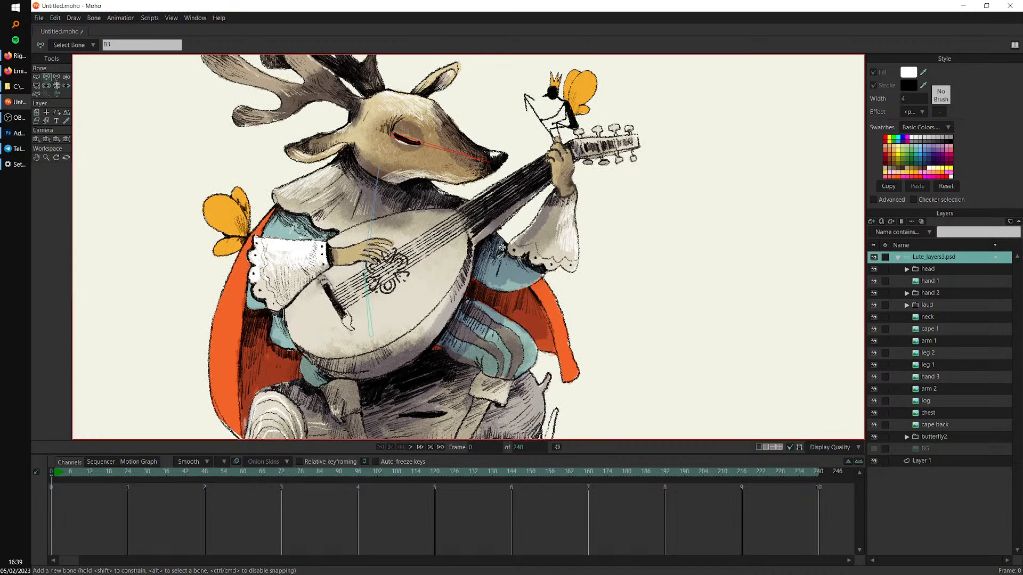
Create a new document and add a bone layer to it
key(ctrl+n)
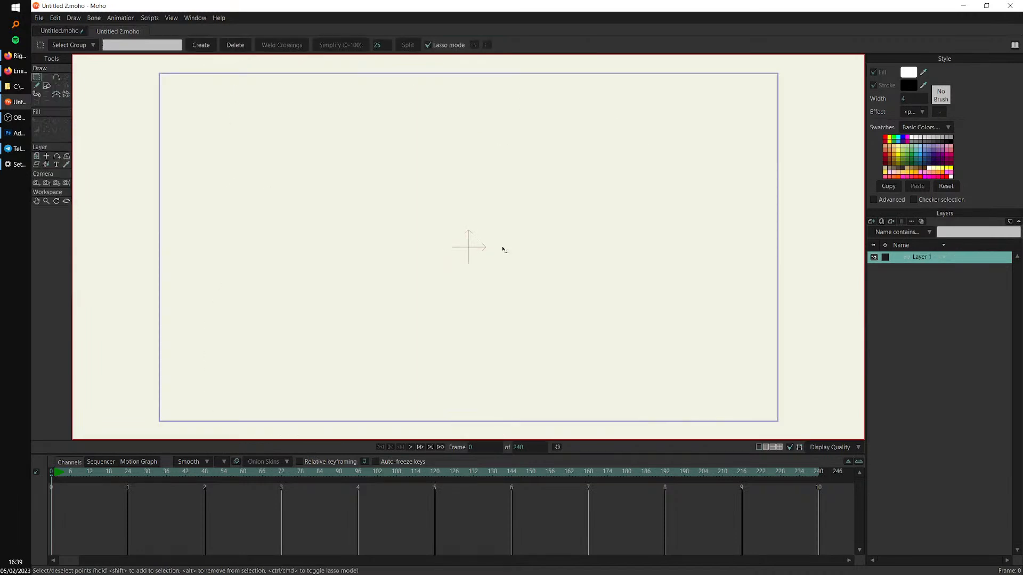
click(871, 221)
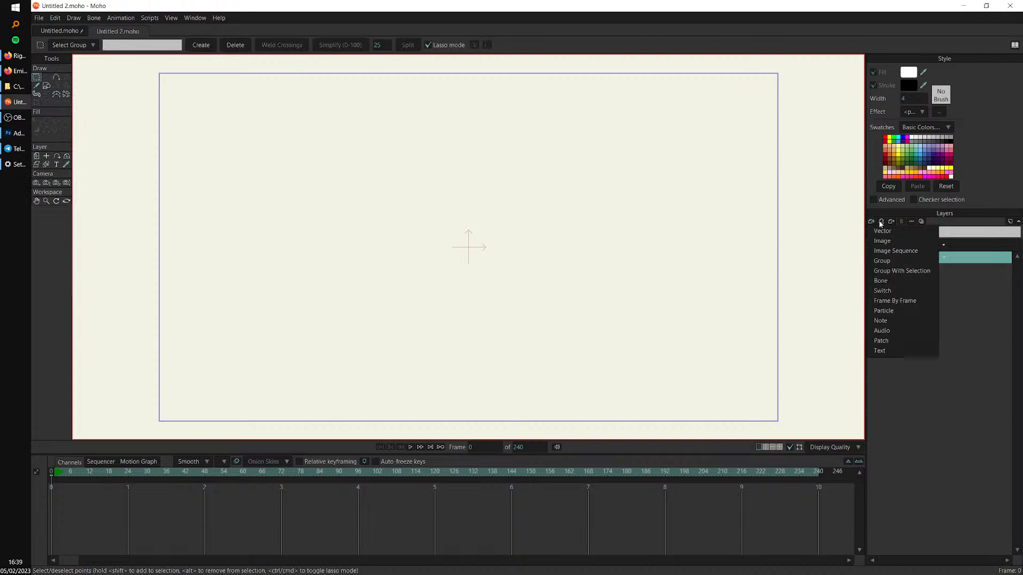
click(916, 283)
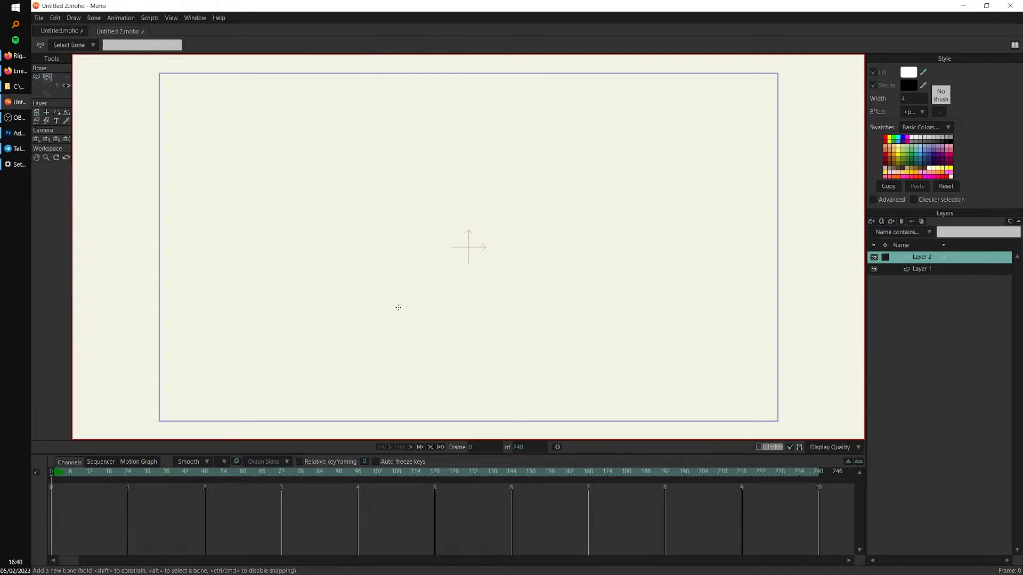
Draw a chain of three connected bones rising from the lower middle of the canvas and bending at the second bone
drag(385, 353, 387, 260)
drag(388, 258, 422, 181)
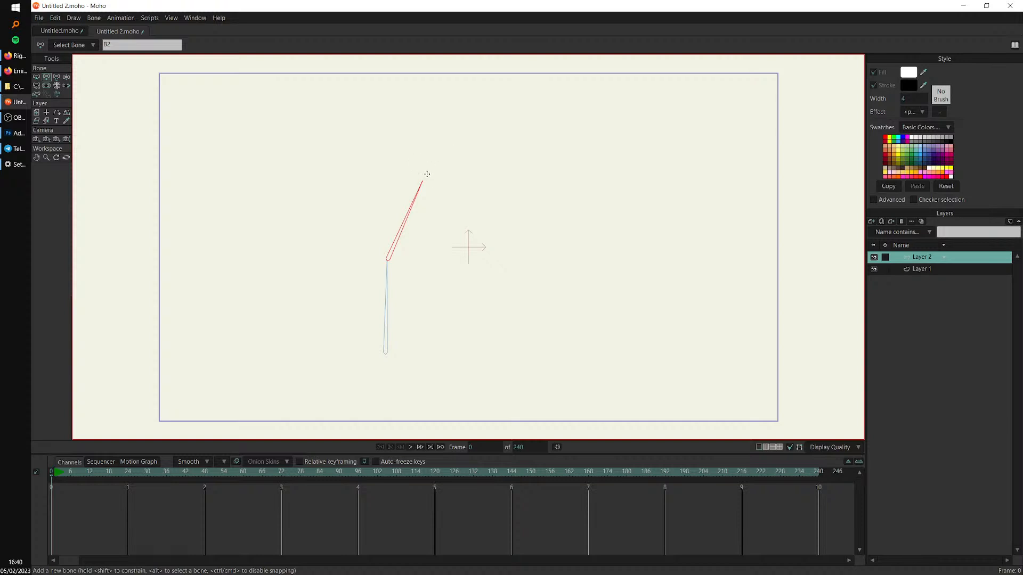
drag(422, 181, 439, 147)
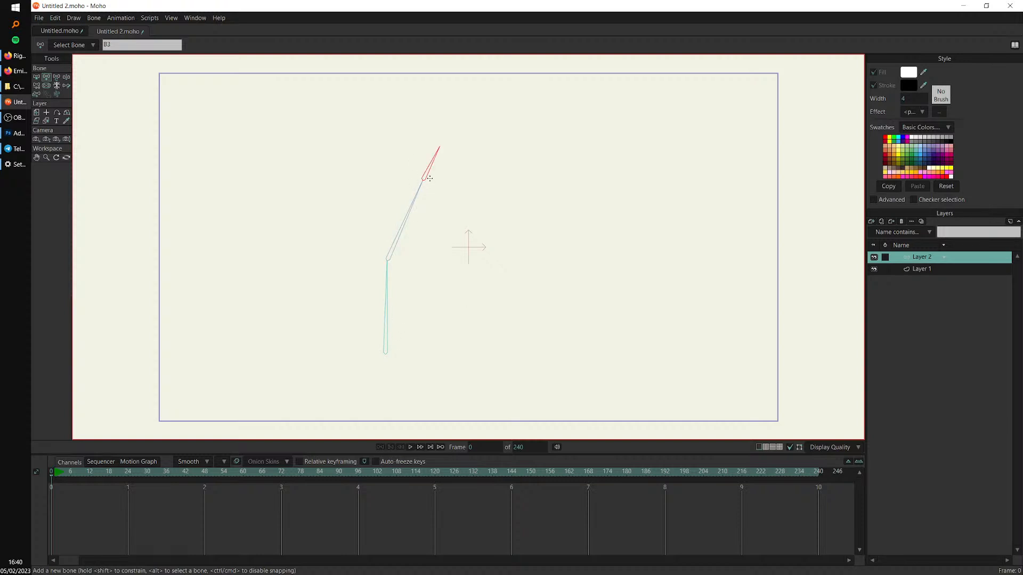
Test the three-bone chain with Manipulate Bones by bending the middle and end bones
click(68, 80)
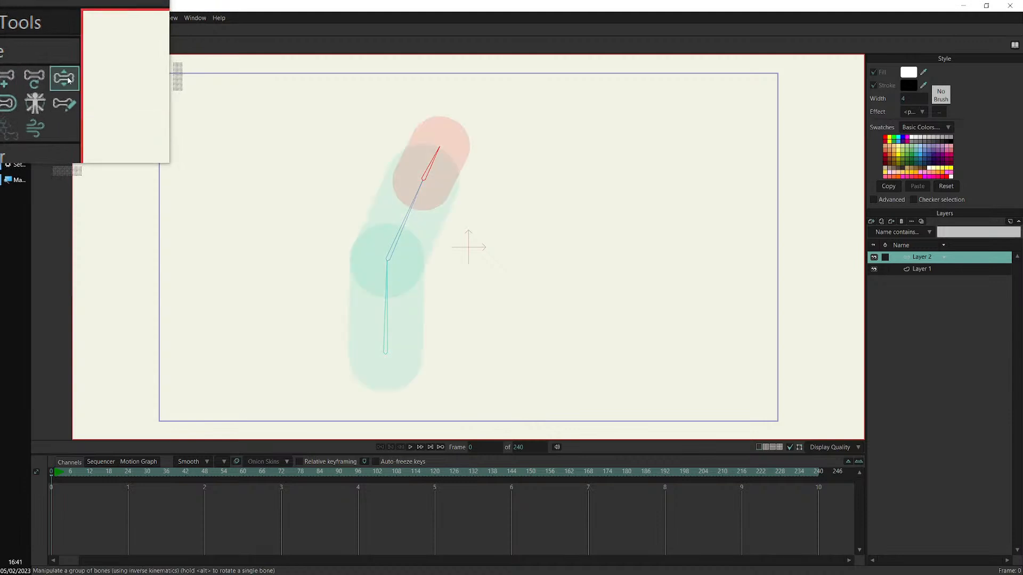
drag(406, 219, 390, 269)
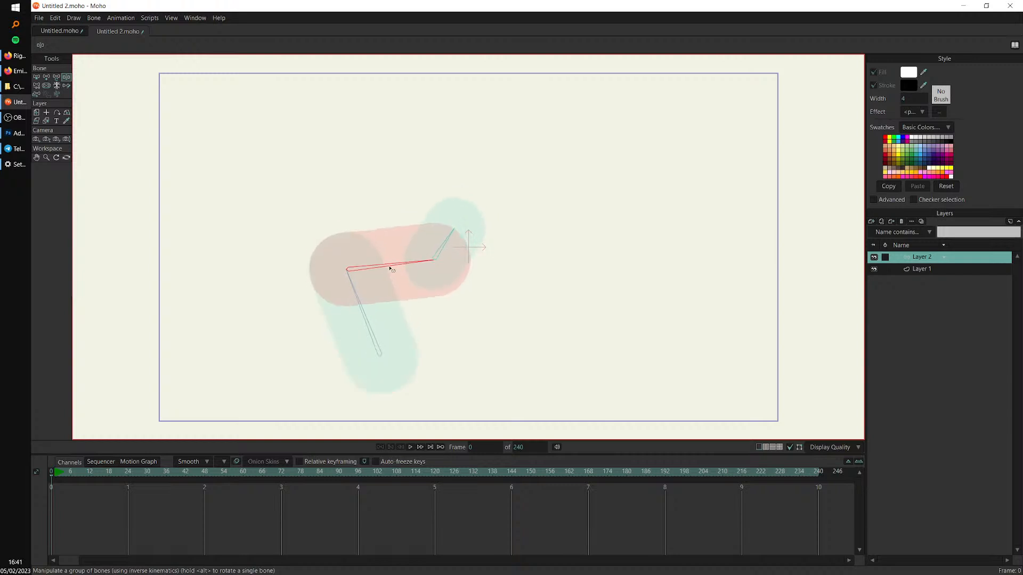
click(441, 246)
drag(453, 230, 469, 269)
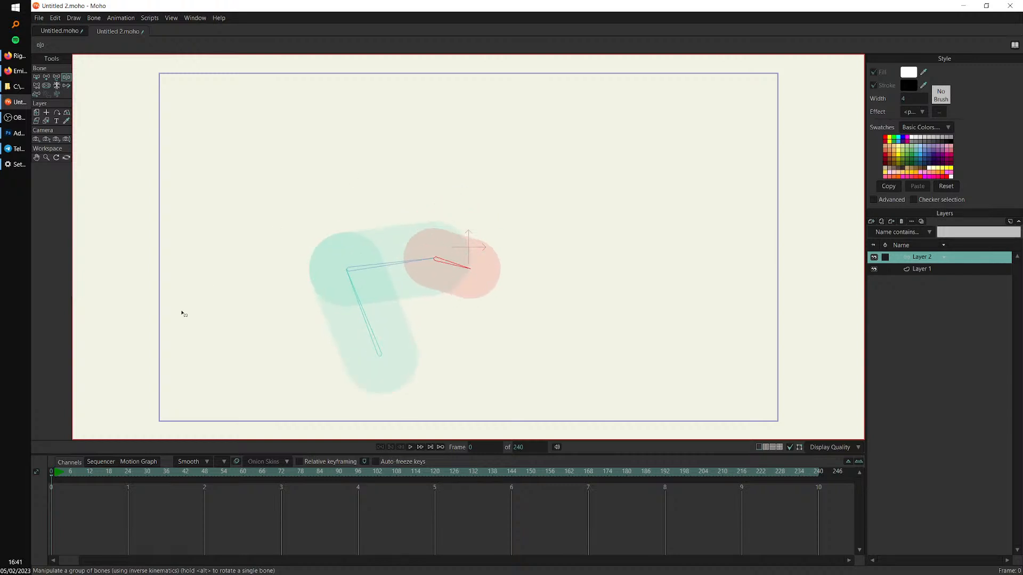
Select the whole three-bone chain and delete it
key(b)
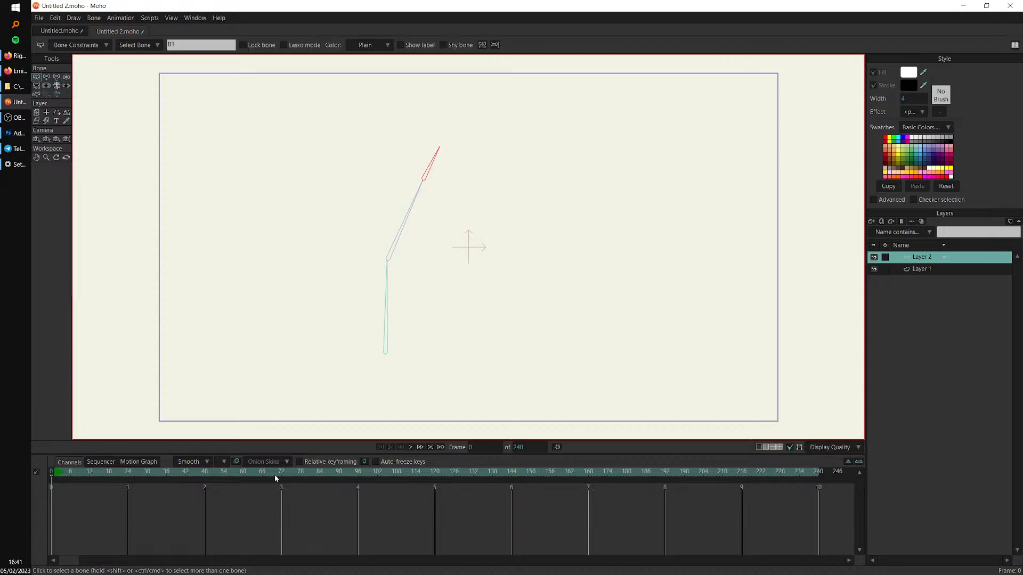
drag(524, 150, 326, 405)
key(Delete)
Draw a two-bone vertical spine with a detached head bone above it, and a detached three-bone arm on the right side
click(47, 77)
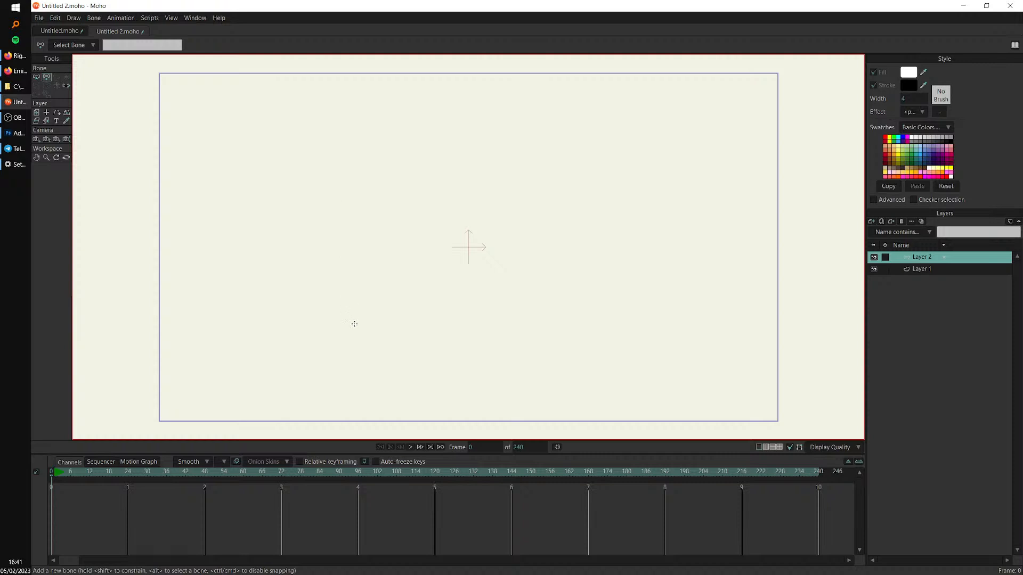
drag(370, 338, 377, 162)
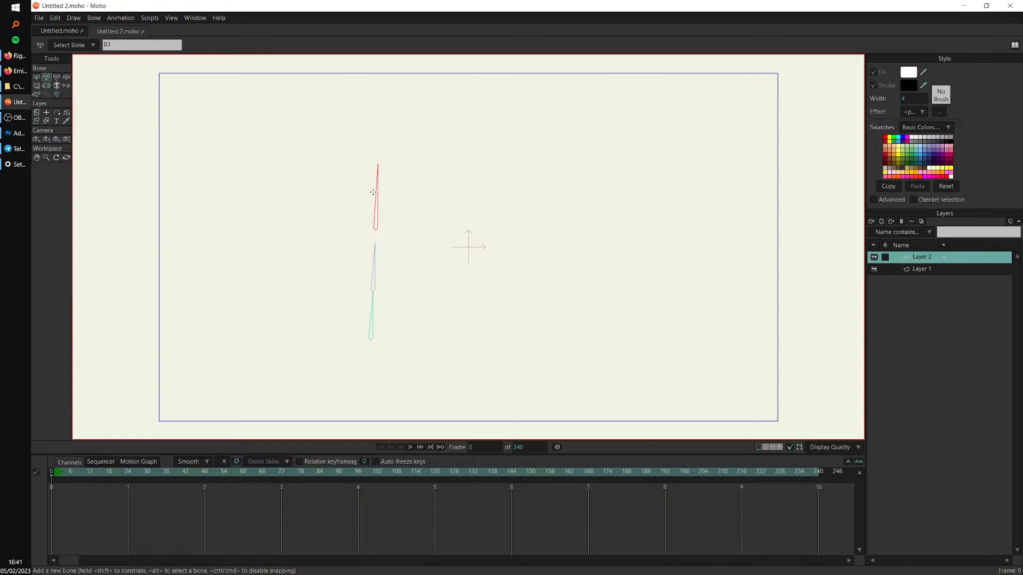
drag(391, 248, 510, 256)
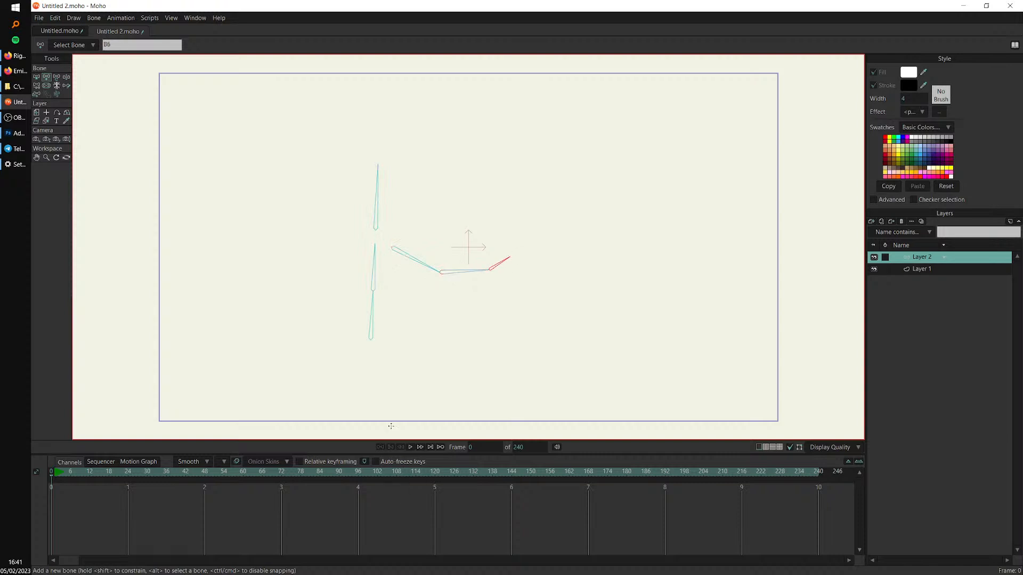
Test the detached spine, head and arm bones with Manipulate Bones by moving the head bone
click(66, 77)
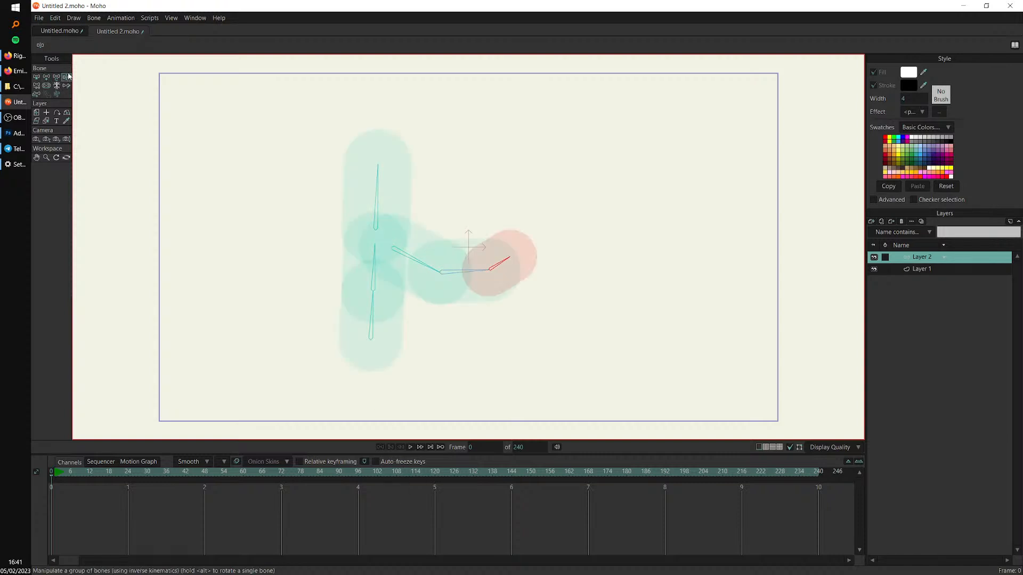
click(392, 143)
drag(392, 143, 406, 187)
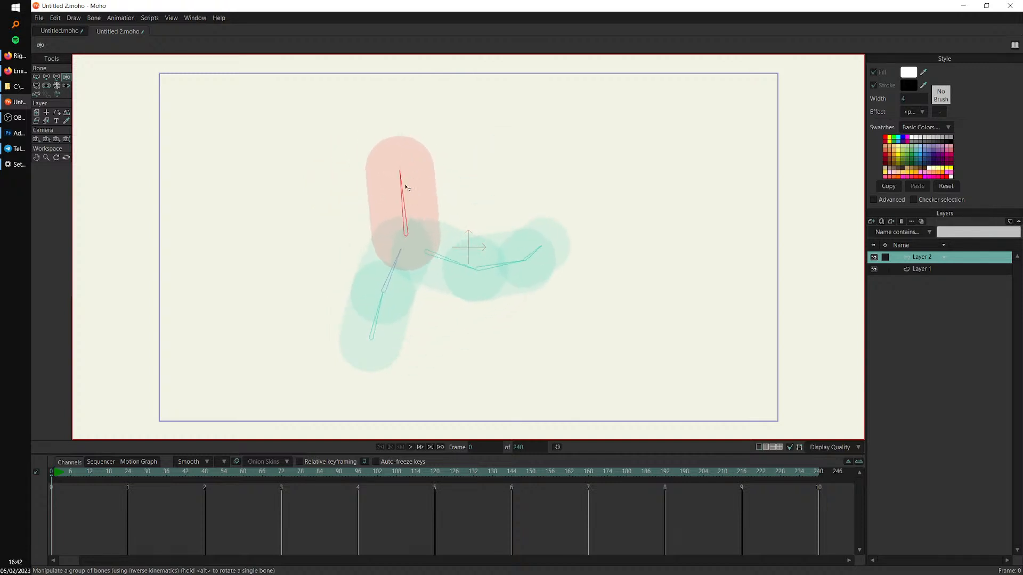
Select all the spine, head and arm bones and delete them
key(b)
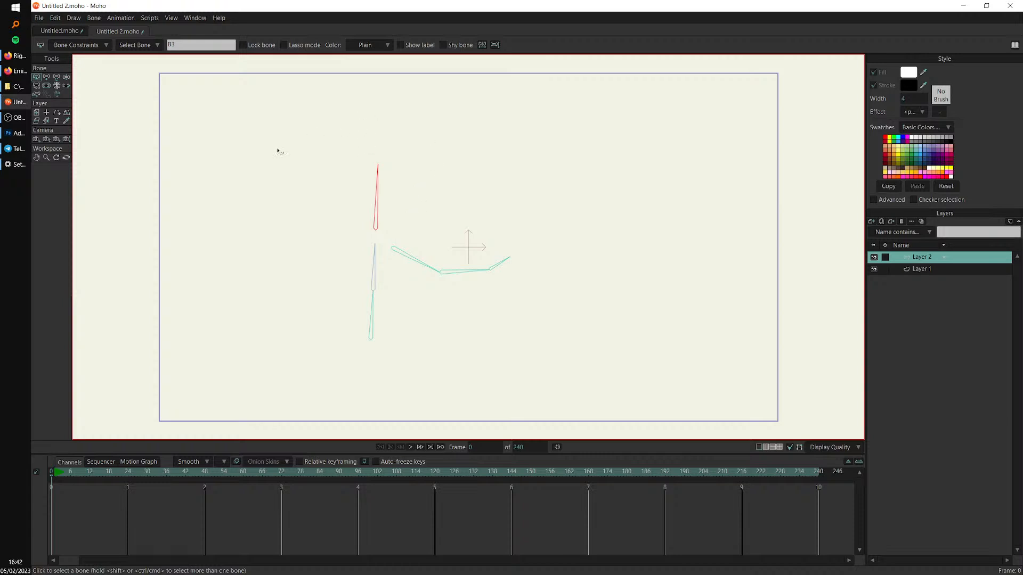
drag(282, 139, 546, 379)
key(Delete)
Draw a new vertical spine of two connected bones with a separate head bone above it
click(47, 77)
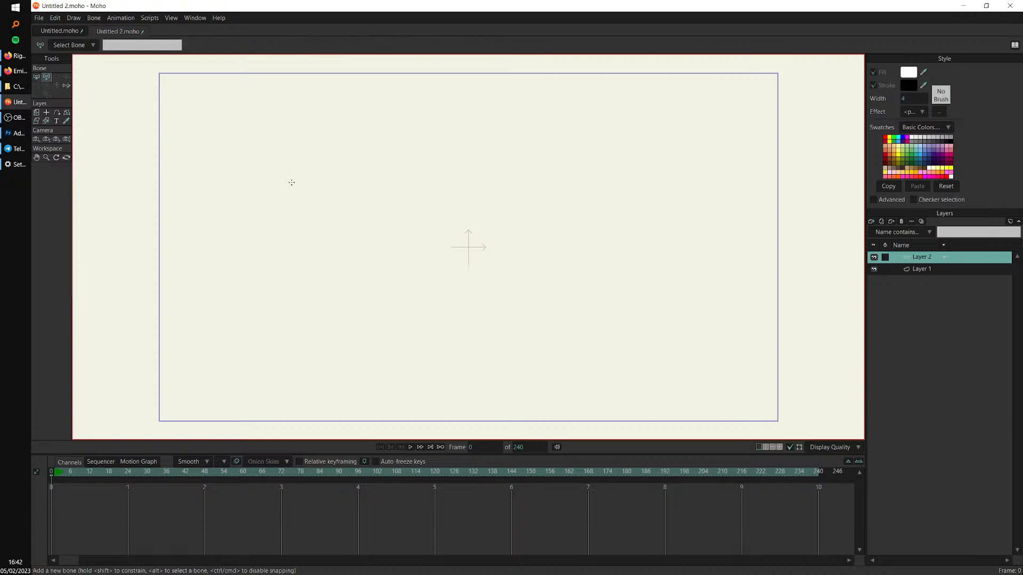
drag(313, 321, 317, 169)
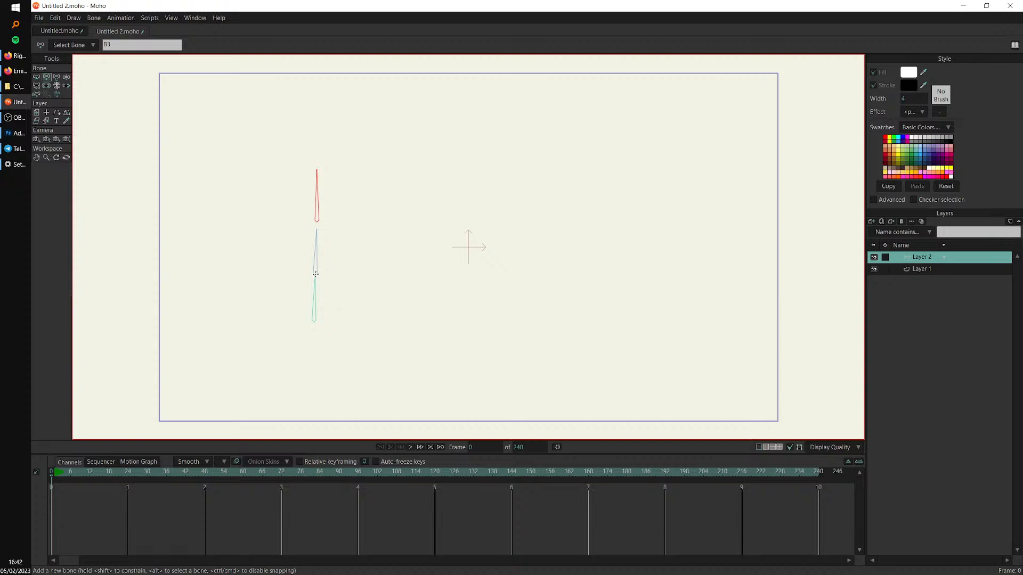
Draw a detached three-bone arm on each side of the spine, with the upper spine bone as parent, redrawing the left hand bone connected
click(316, 245)
drag(326, 233, 414, 214)
click(316, 248)
mouse_move(307, 234)
mouse_down()
mouse_move(269, 249)
mouse_move(240, 228)
mouse_up()
drag(233, 231, 260, 230)
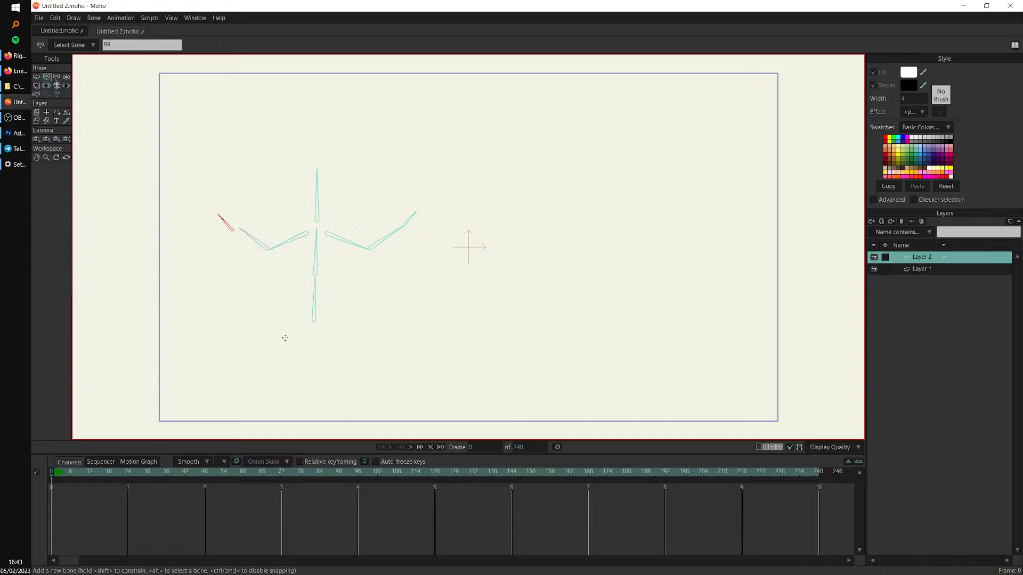
key(ctrl+z)
drag(238, 227, 231, 212)
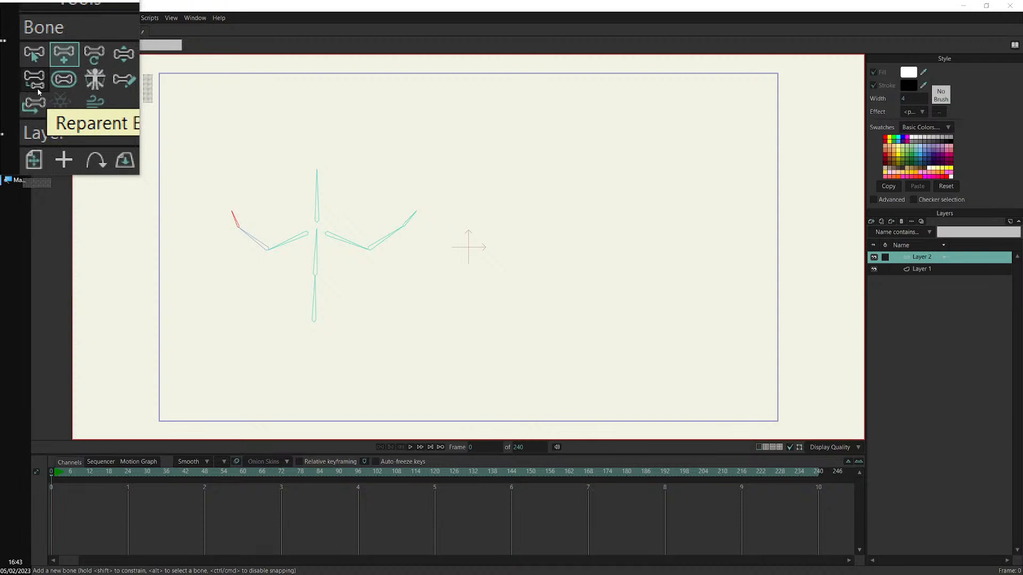
Activate Reparent Bone and examine the parent arrows linking the head, arm and spine bones
click(37, 90)
key(super+Escape)
scroll(326, 196, up, 5)
scroll(317, 260, up, 2)
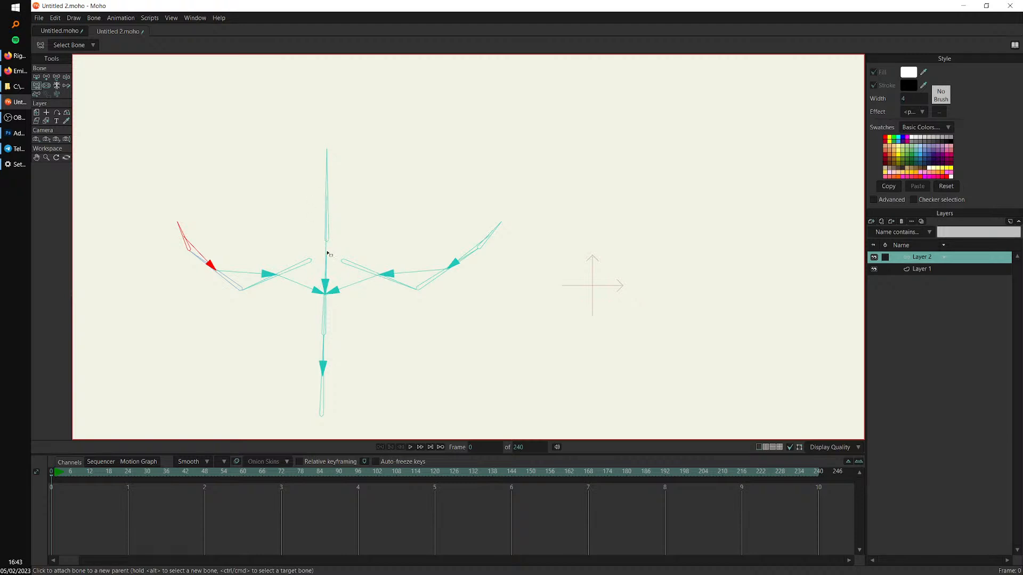
Delete all the spine, head and arm bones from the test document
drag(331, 254, 326, 237)
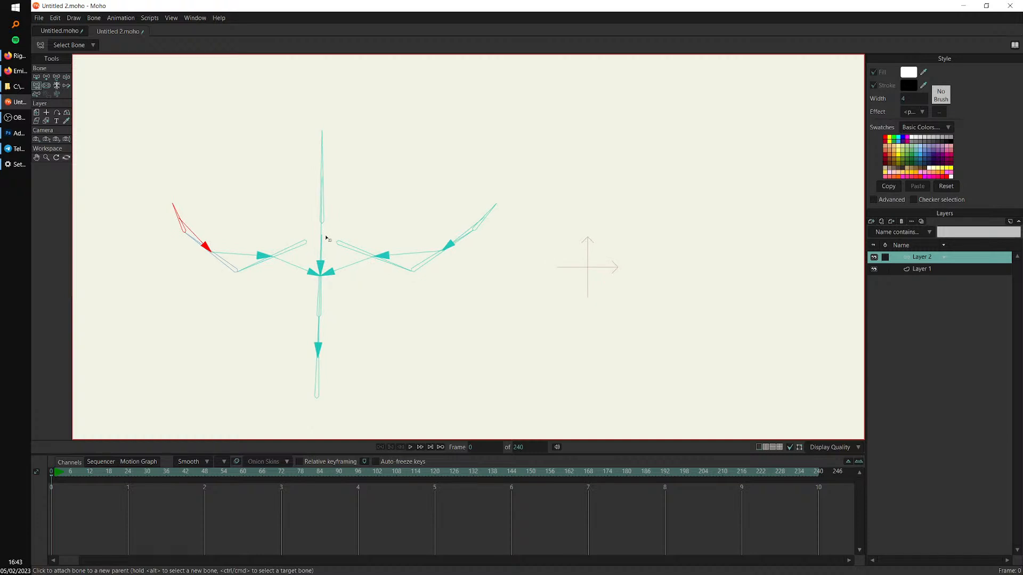
key(ctrl+a)
key(Delete)
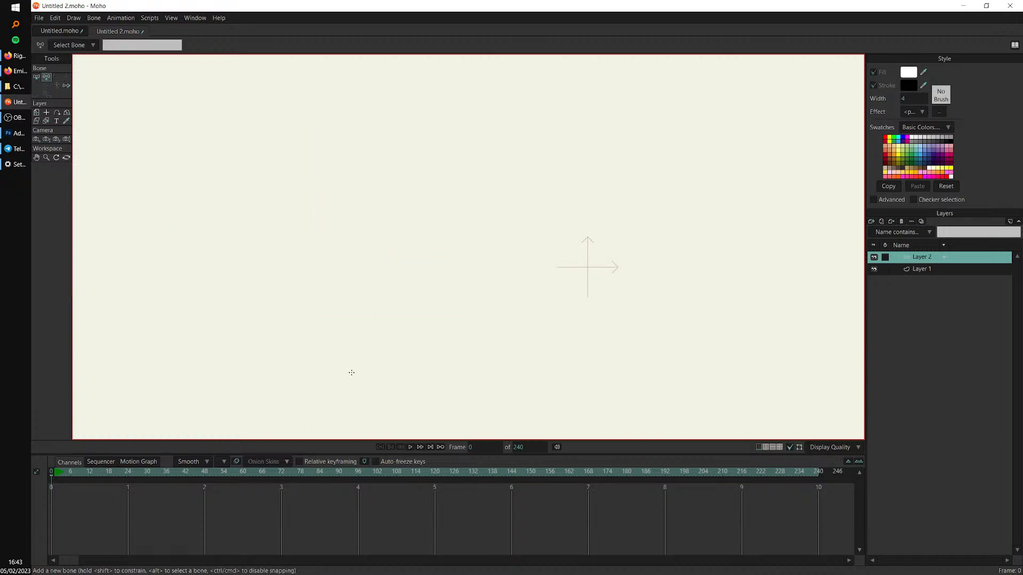
Redraw the two-bone spine, the head bone and a detached three-bone arm on each side without choosing parents
drag(322, 364, 328, 175)
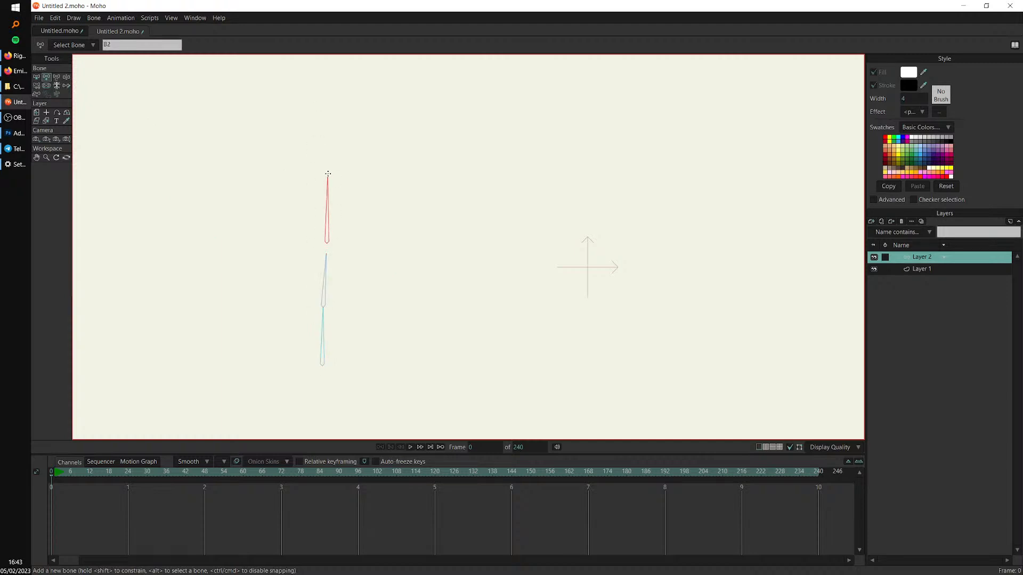
drag(352, 259, 411, 275)
drag(411, 275, 473, 257)
drag(473, 257, 493, 249)
mouse_move(292, 253)
mouse_down()
mouse_move(226, 270)
mouse_move(135, 228)
mouse_up()
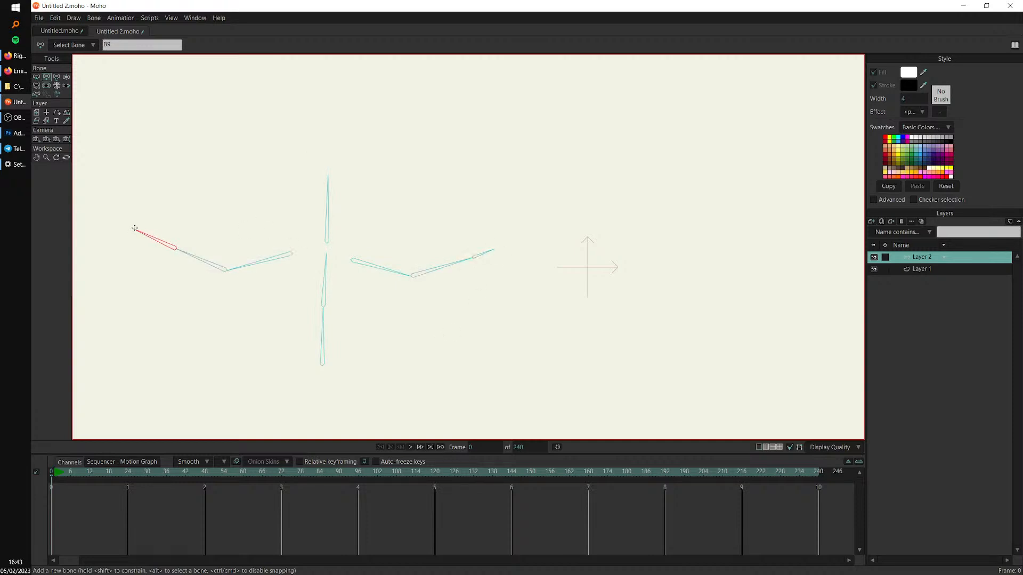
Activate Reparent Bone and examine which parents the two upper arm bones are linked to
click(36, 87)
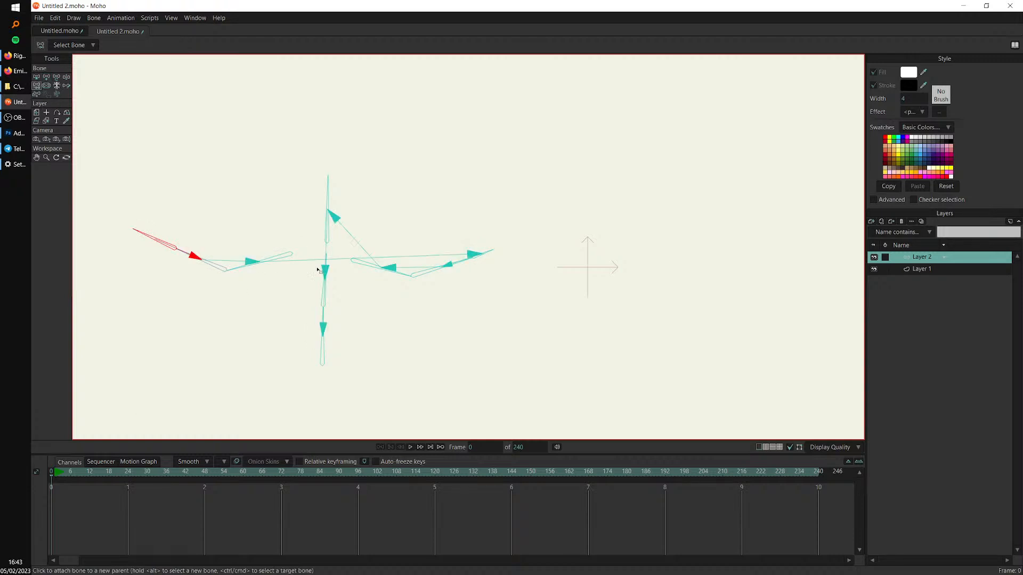
drag(446, 263, 474, 260)
scroll(515, 259, up, 3)
scroll(426, 261, up, 2)
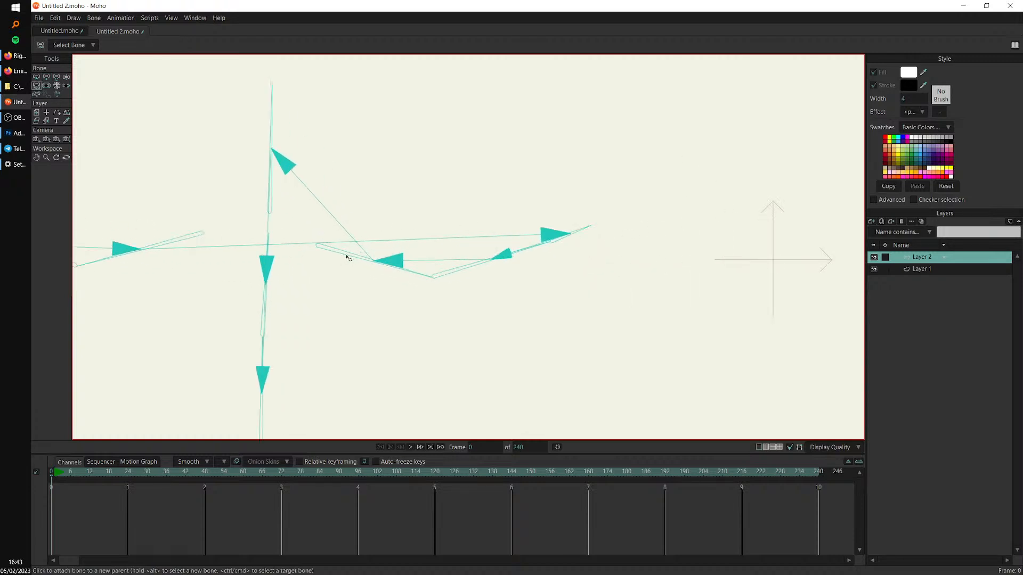
drag(464, 296, 671, 302)
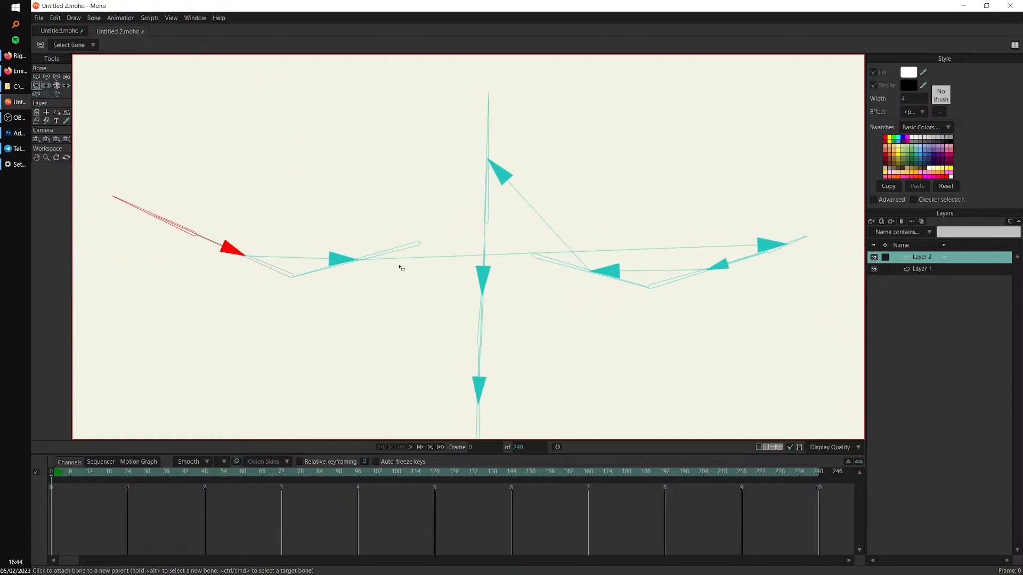
scroll(567, 294, down, 1)
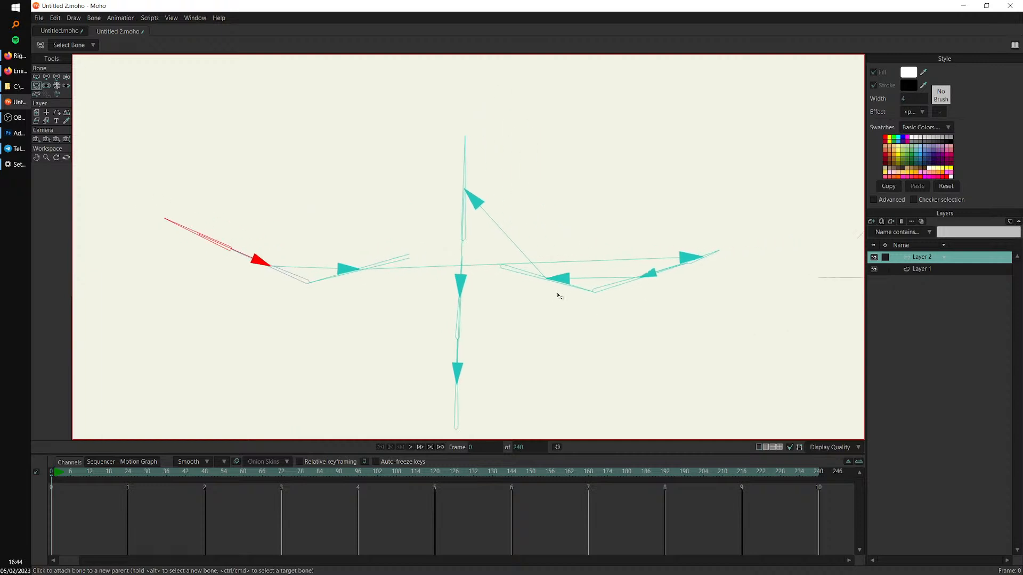
drag(482, 334, 417, 309)
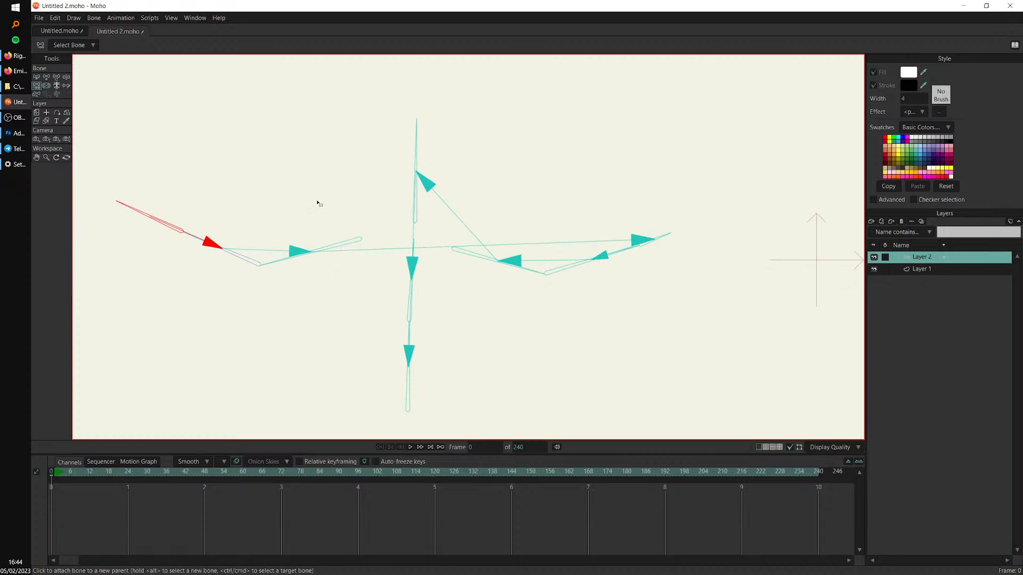
Reparent the upper arm bones on both sides to the upper spine bone
click(331, 246)
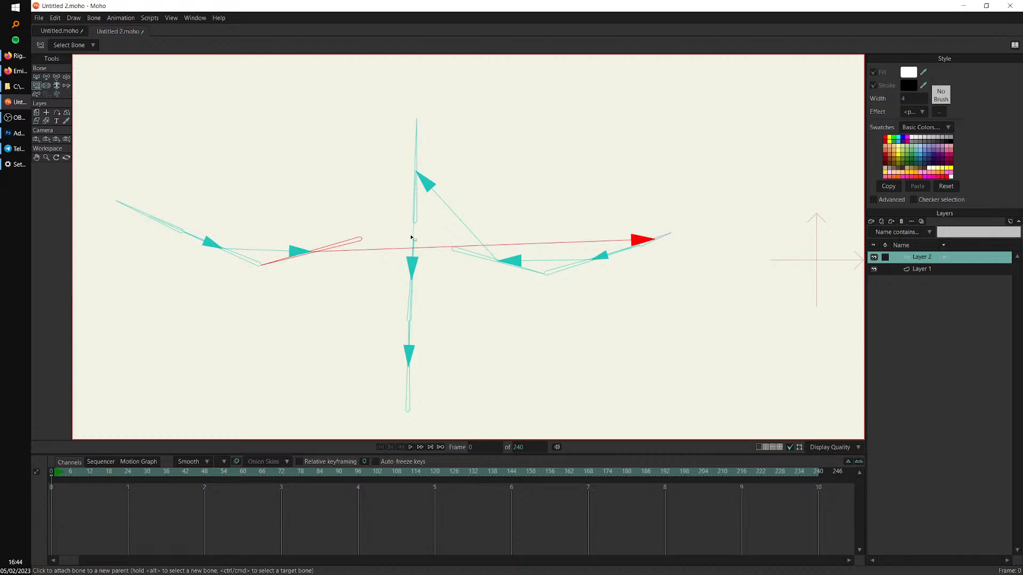
click(413, 257)
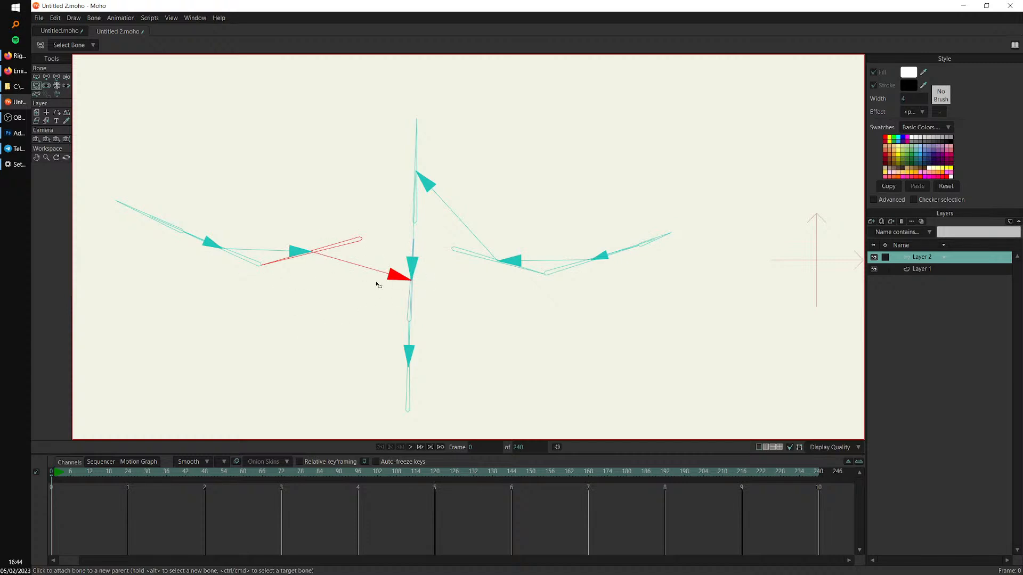
alt+click(486, 258)
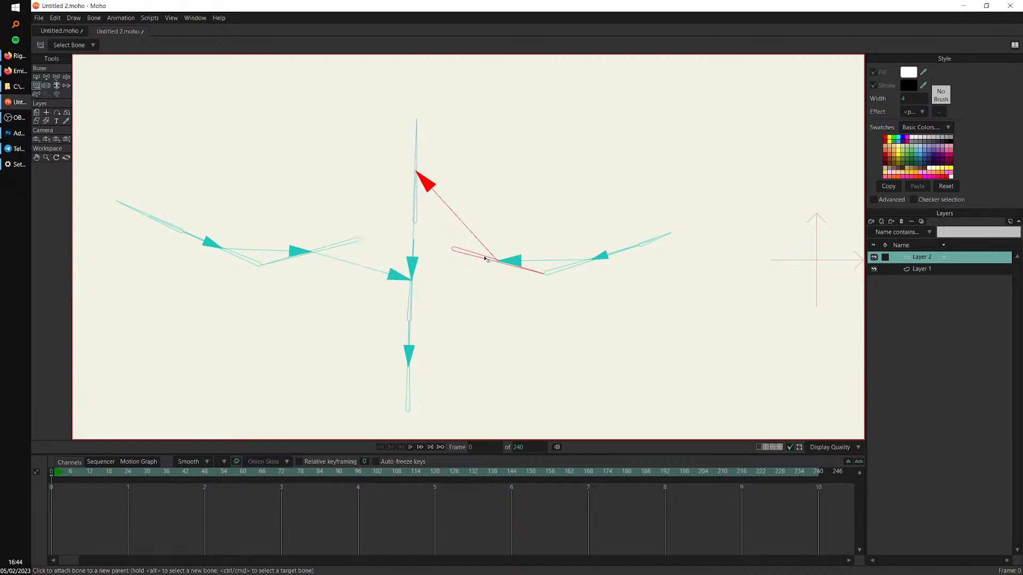
click(410, 293)
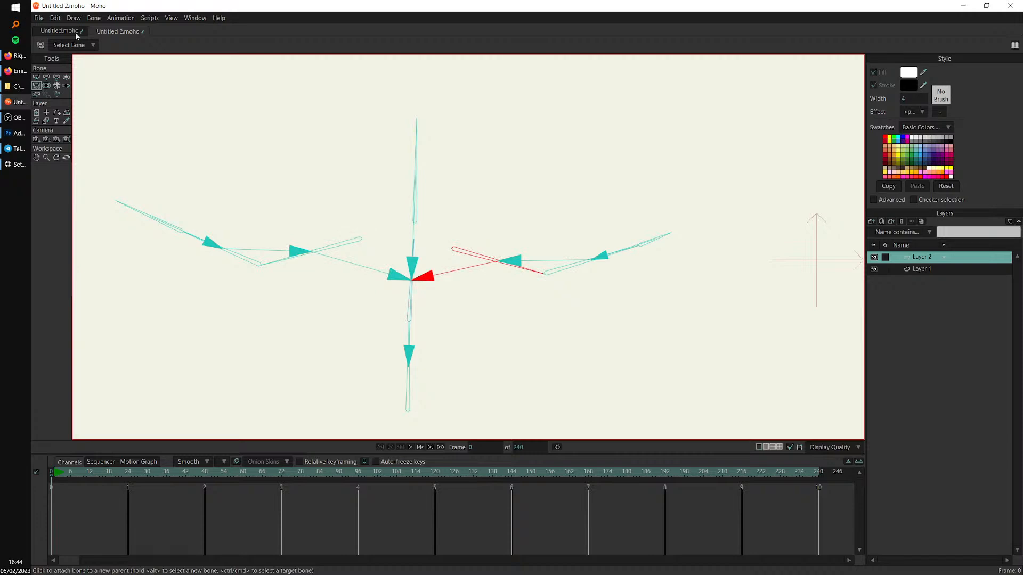
In Untitled.moho, draw three-bone chains along the deer's strumming and fretting arms, each parented to the upper spine bone
click(59, 31)
scroll(606, 292, up, 5)
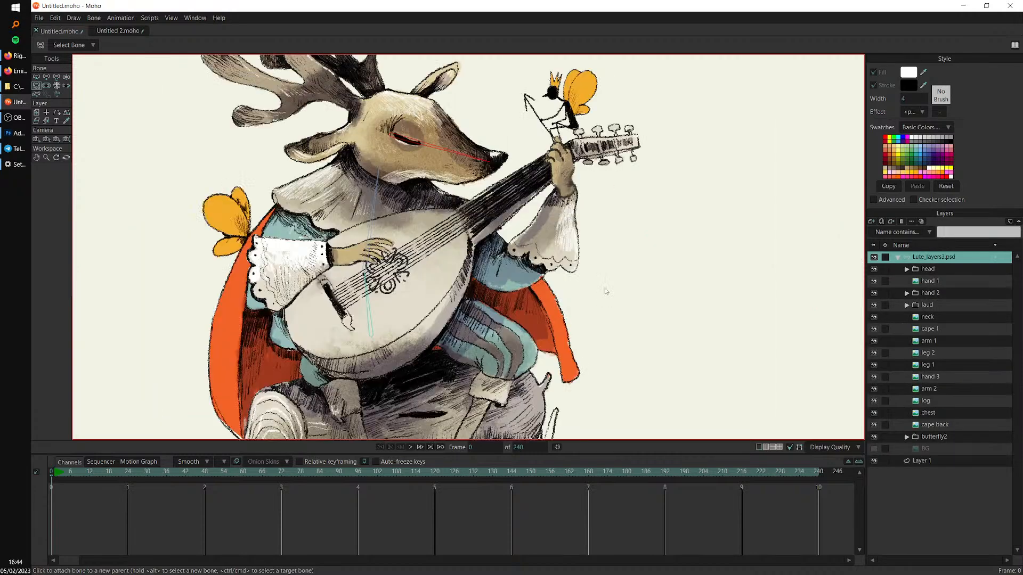
key(z)
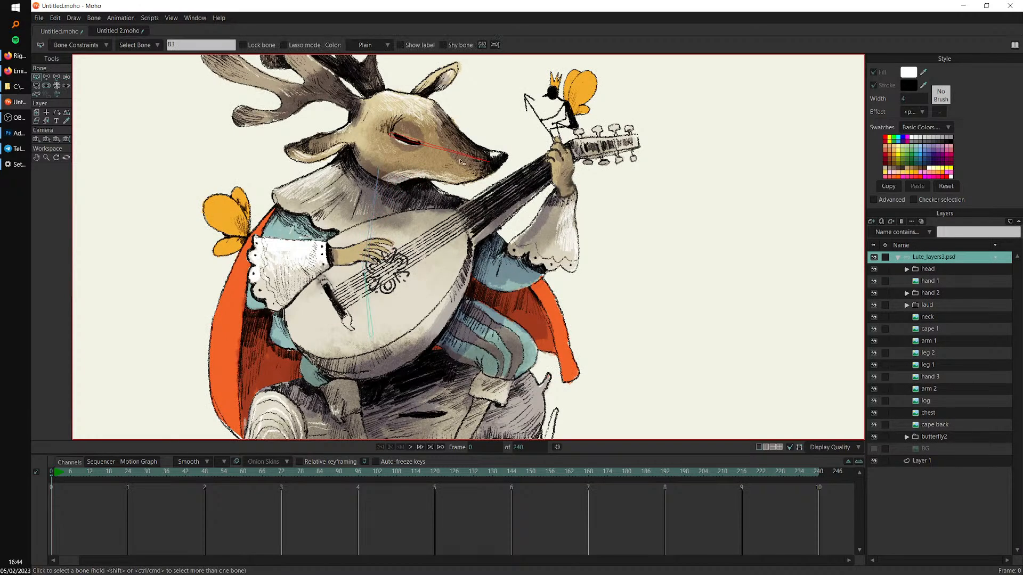
drag(372, 327, 384, 320)
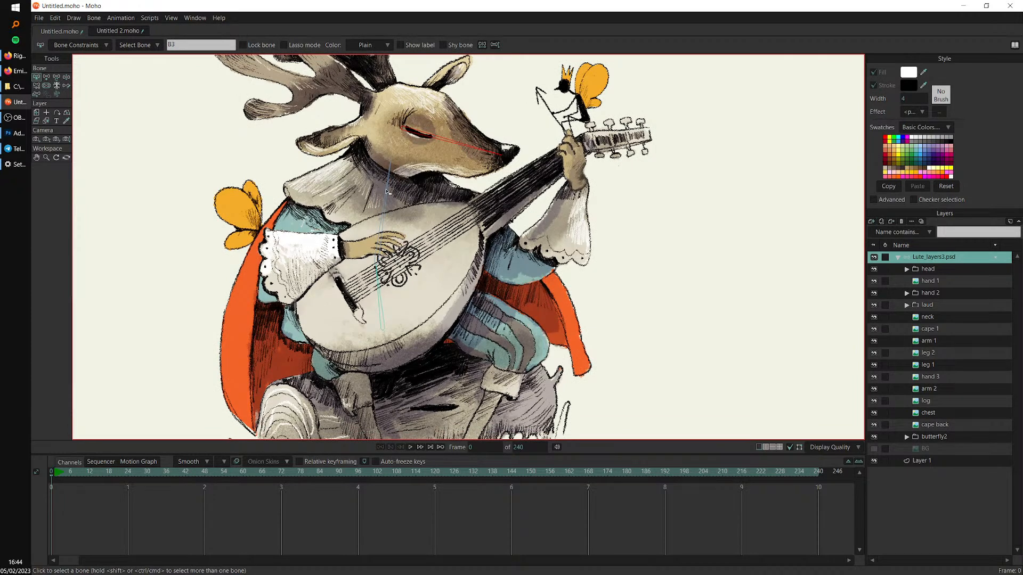
click(46, 77)
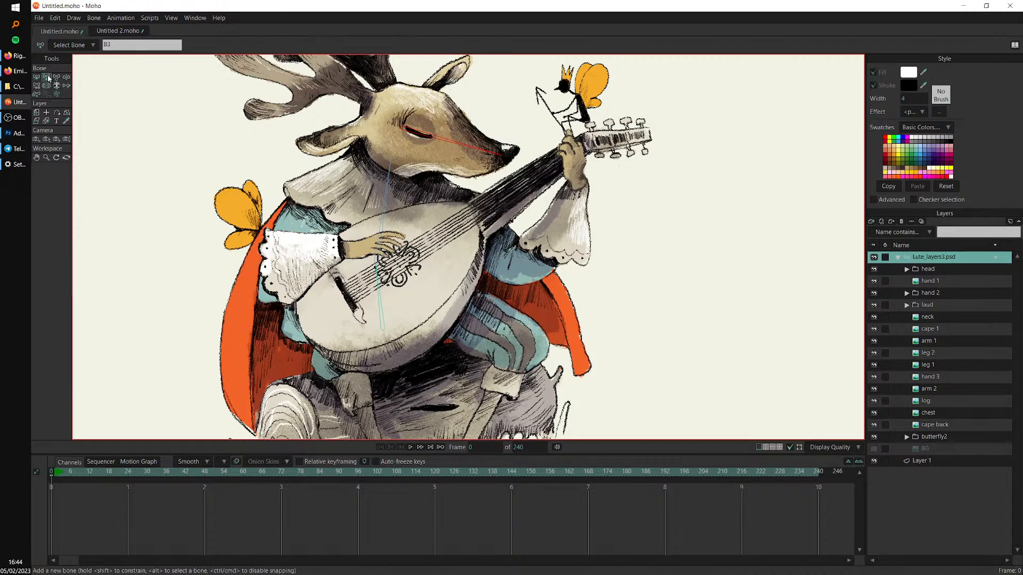
alt+click(387, 202)
drag(305, 217, 270, 270)
drag(270, 272, 403, 244)
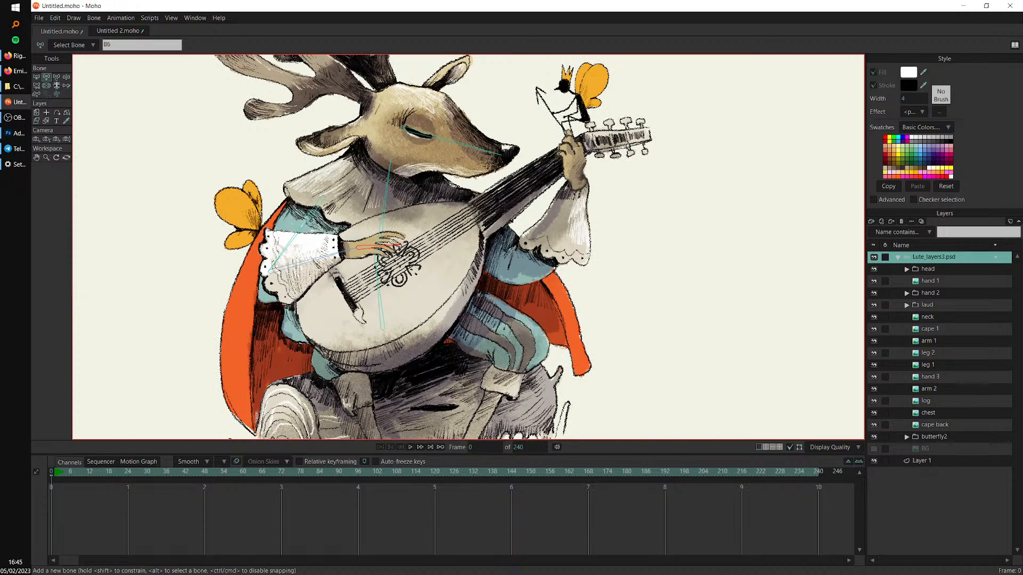
alt+click(392, 207)
drag(435, 208, 563, 143)
Draw a thigh, shin and foot bone chain along the deer's right-hand leg, parented to the lower spine bone
drag(607, 329, 617, 283)
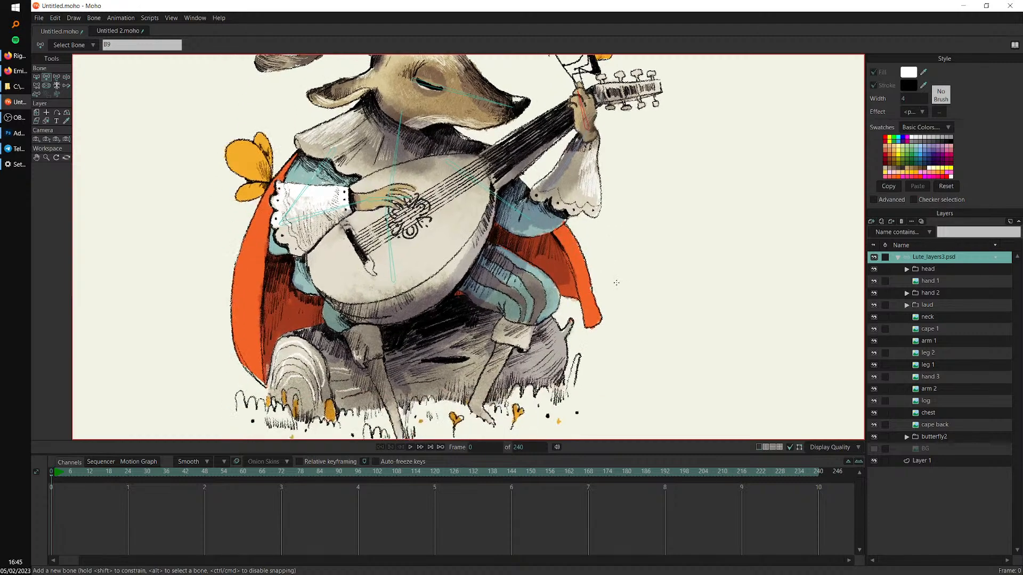
scroll(623, 280, down, 1)
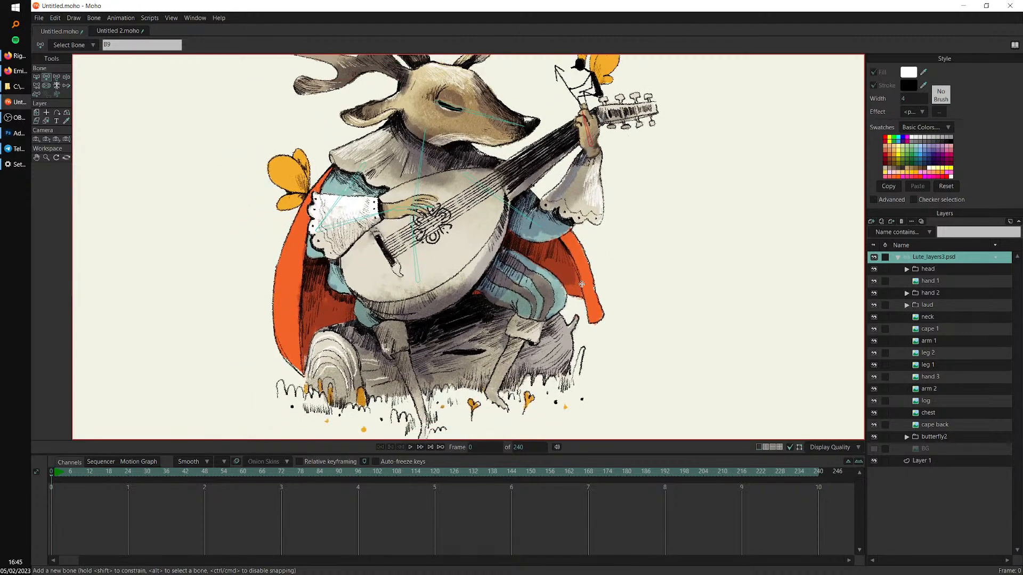
mouse_move(456, 321)
mouse_down()
mouse_move(440, 331)
mouse_move(446, 325)
mouse_up()
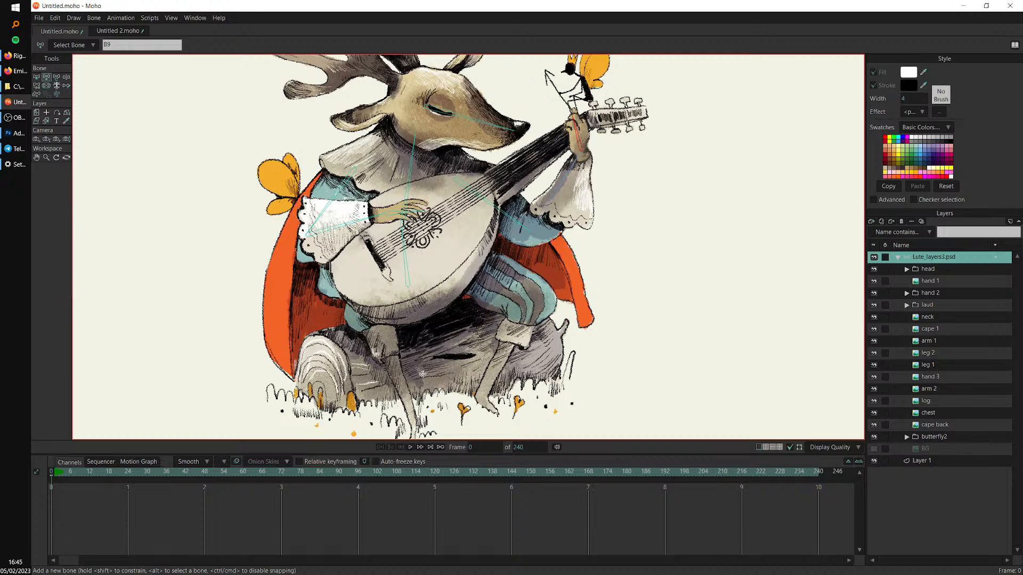
click(407, 261)
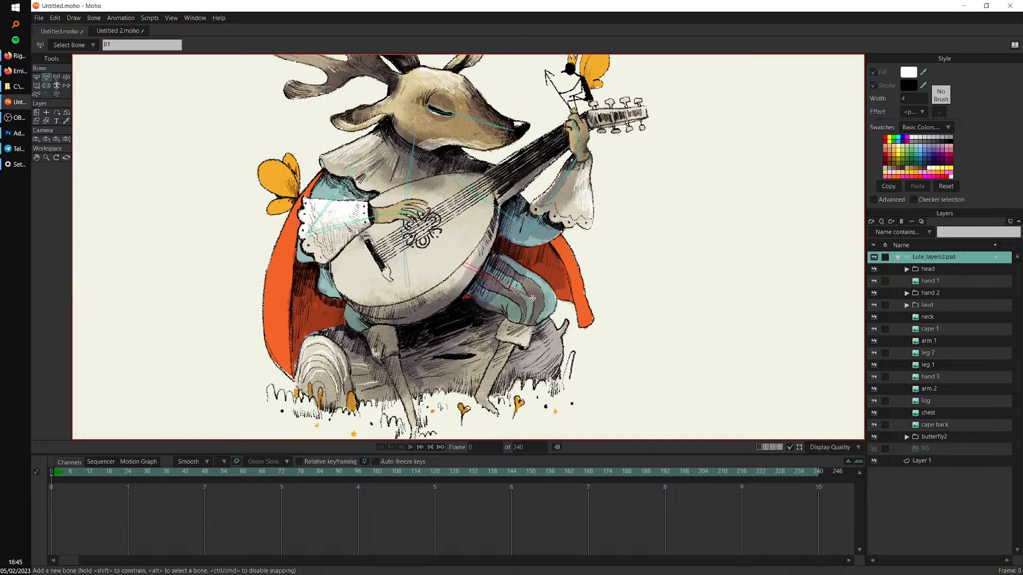
drag(533, 297, 512, 339)
drag(479, 399, 498, 414)
Draw a thigh, shin and foot bone chain along the deer's left-hand leg, parented to the lower spine bone
drag(498, 377, 499, 323)
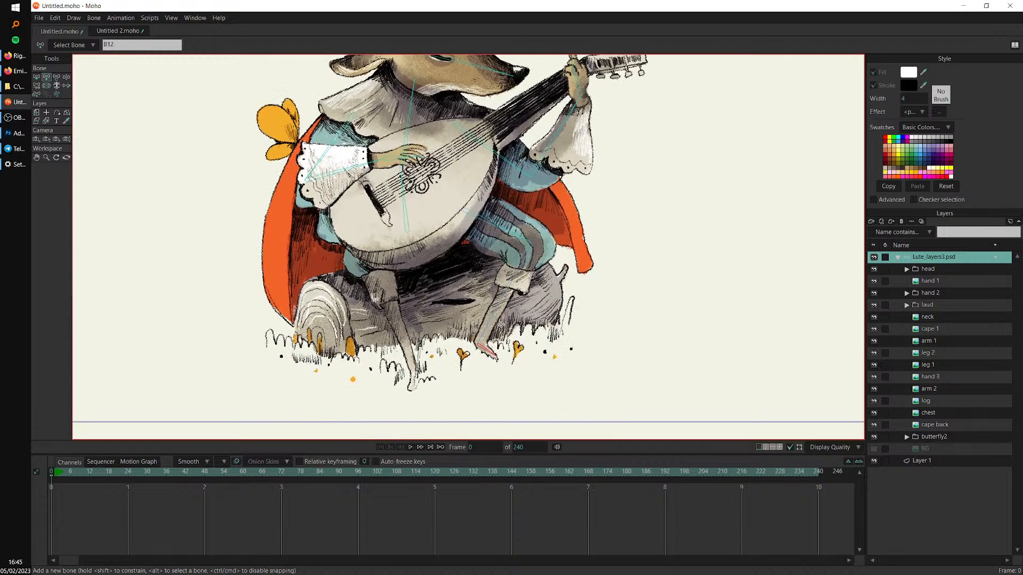
scroll(498, 322, up, 1)
alt+click(395, 197)
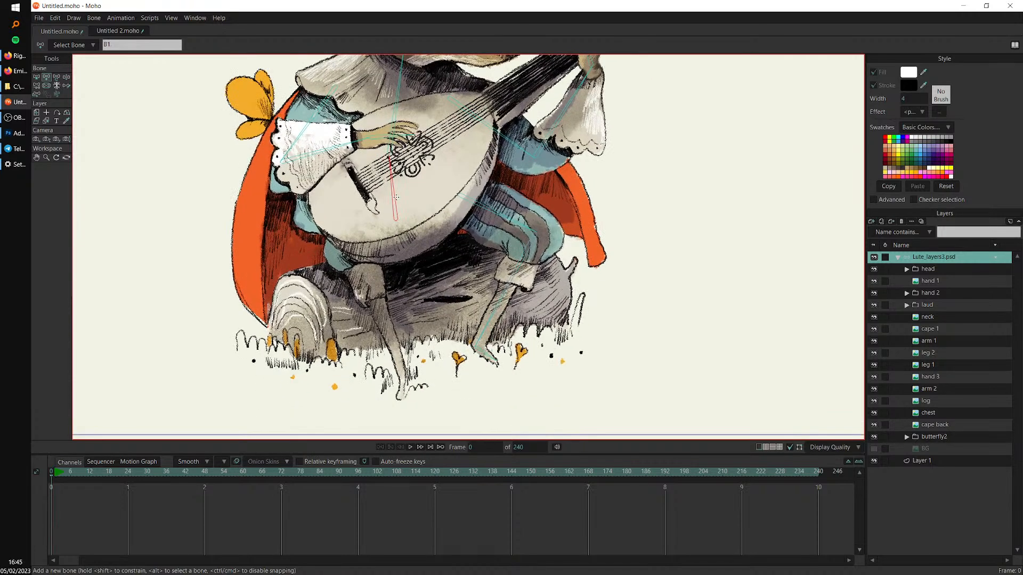
drag(358, 210, 343, 251)
drag(343, 252, 402, 377)
drag(402, 378, 396, 399)
Hide the butterfly2, cape back, log and cape 1 layers
scroll(423, 312, down, 5)
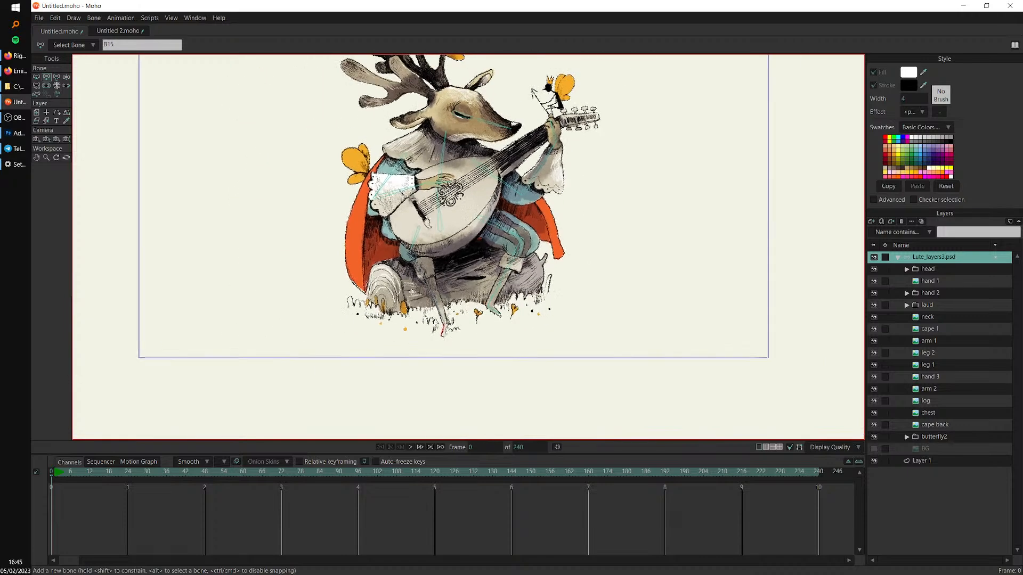
drag(422, 309, 361, 346)
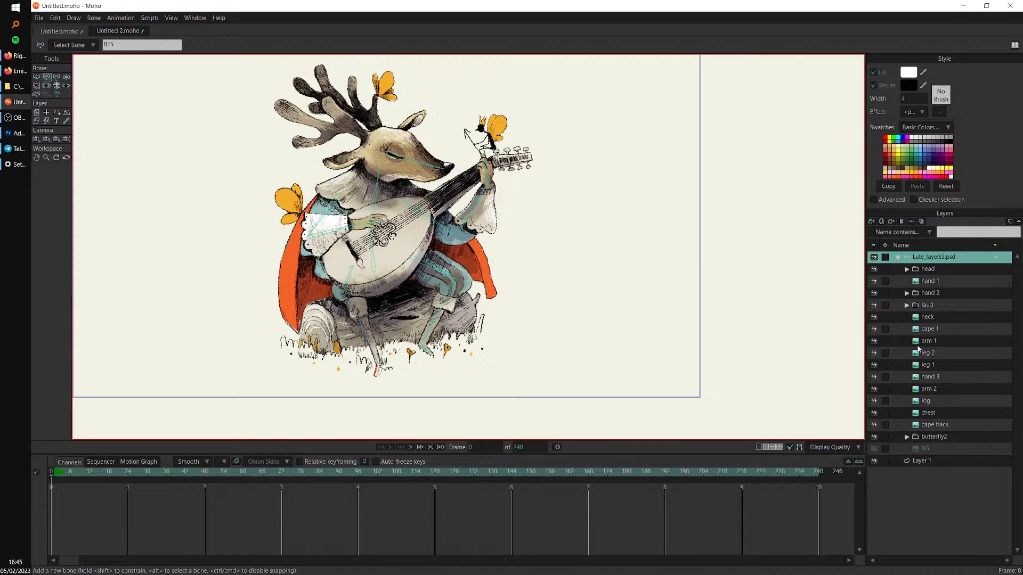
click(873, 437)
click(874, 424)
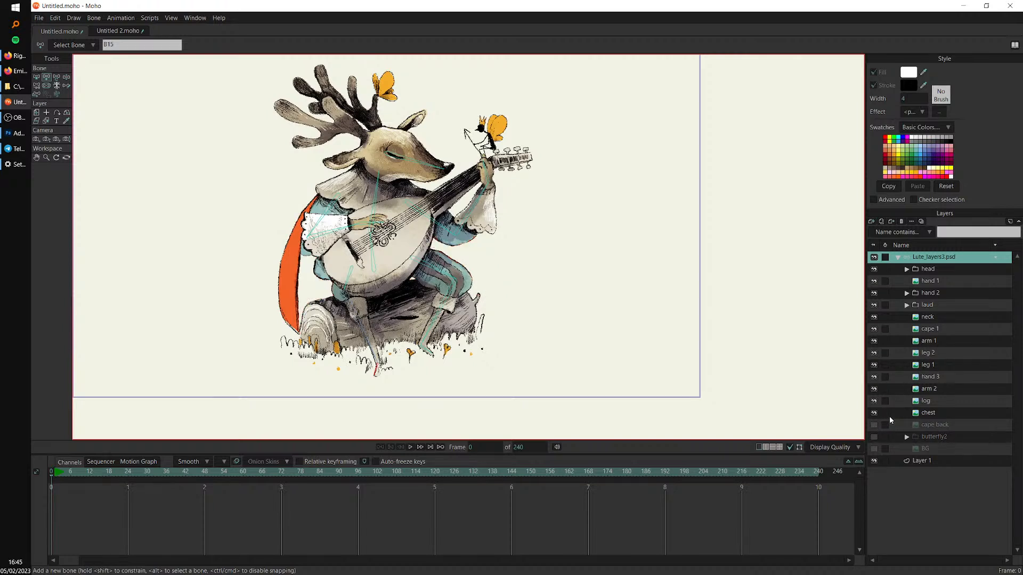
click(874, 400)
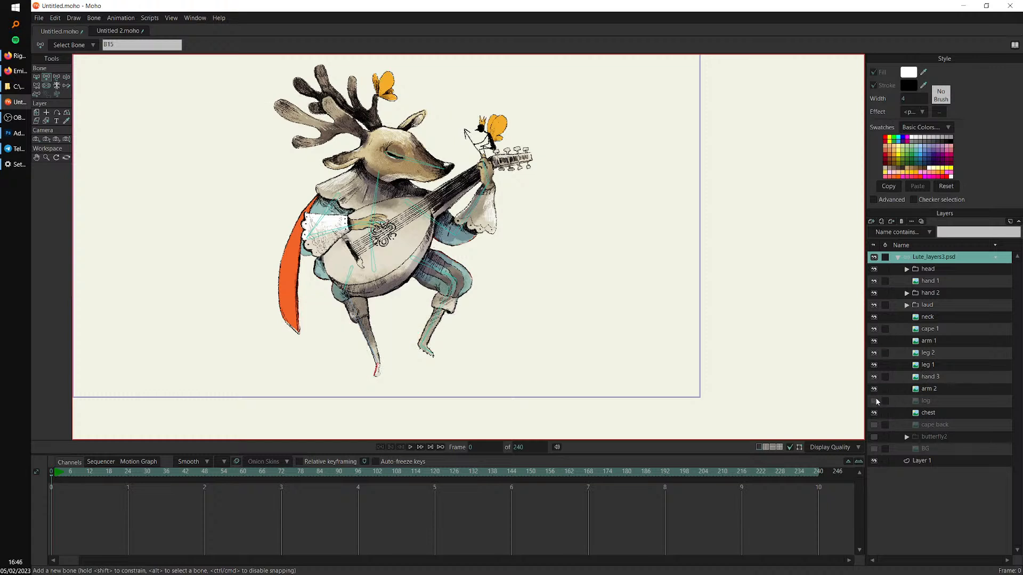
click(874, 329)
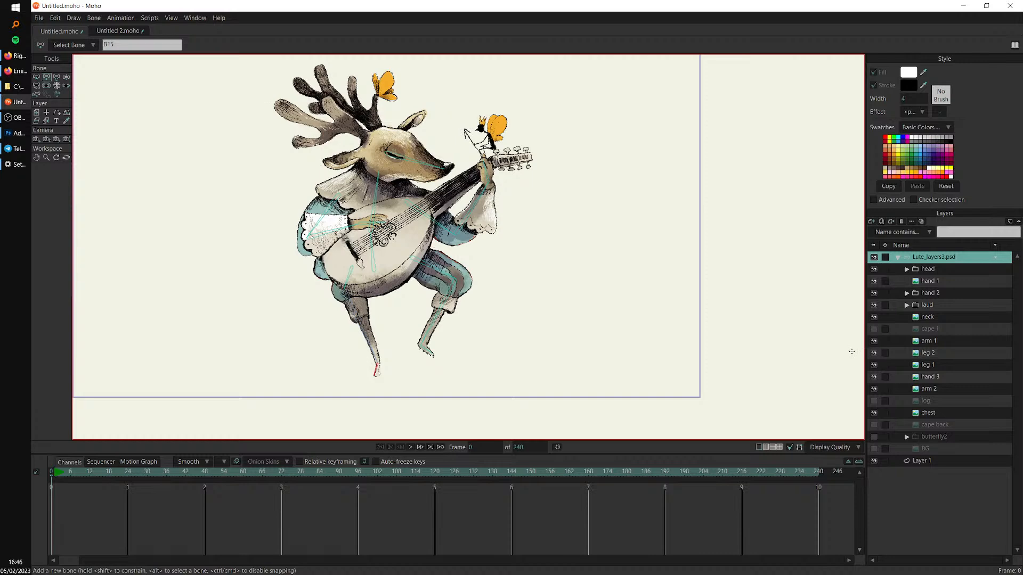
Test the skeleton with Manipulate Bones by posing both arms, the head, both legs and the spine
scroll(553, 271, down, 1)
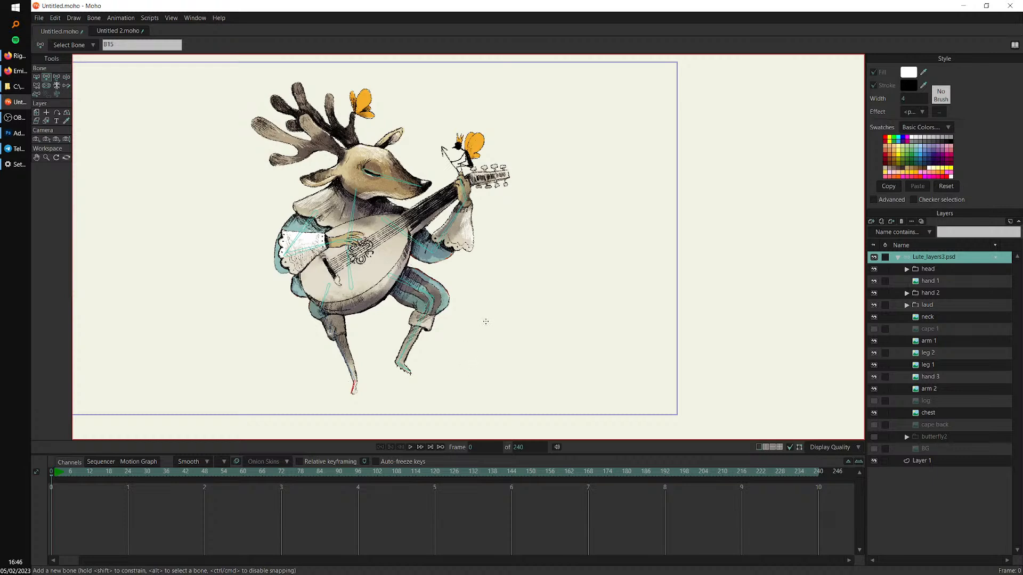
drag(496, 316, 497, 321)
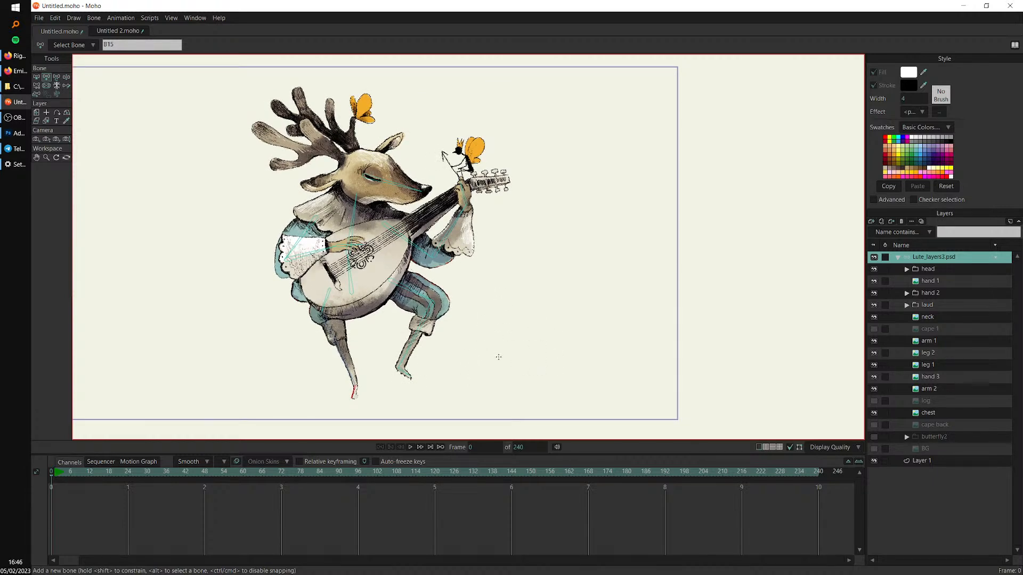
click(66, 78)
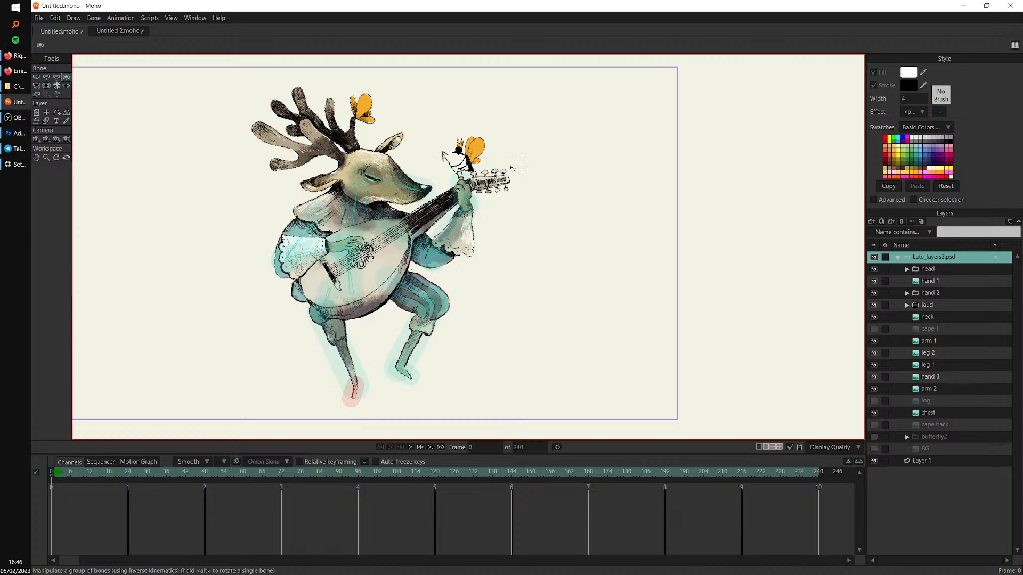
drag(454, 224, 490, 215)
drag(305, 252, 243, 276)
drag(423, 188, 403, 122)
drag(427, 308, 469, 376)
drag(351, 388, 267, 390)
drag(351, 209, 438, 127)
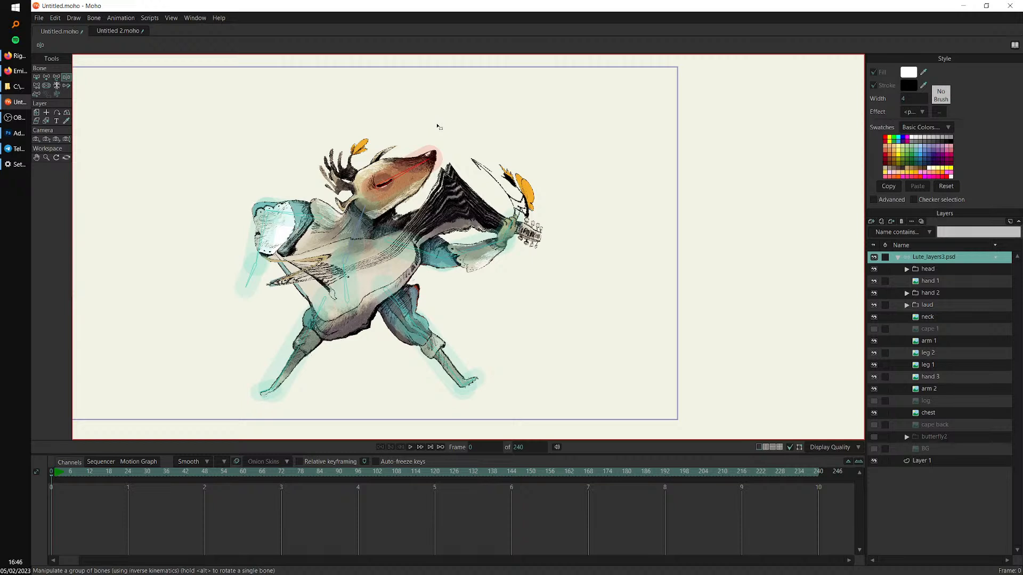
Bind the head, ear 2 and horn 2 layers to the head bone with Use Selected Bones for Flexi-Binding
click(36, 78)
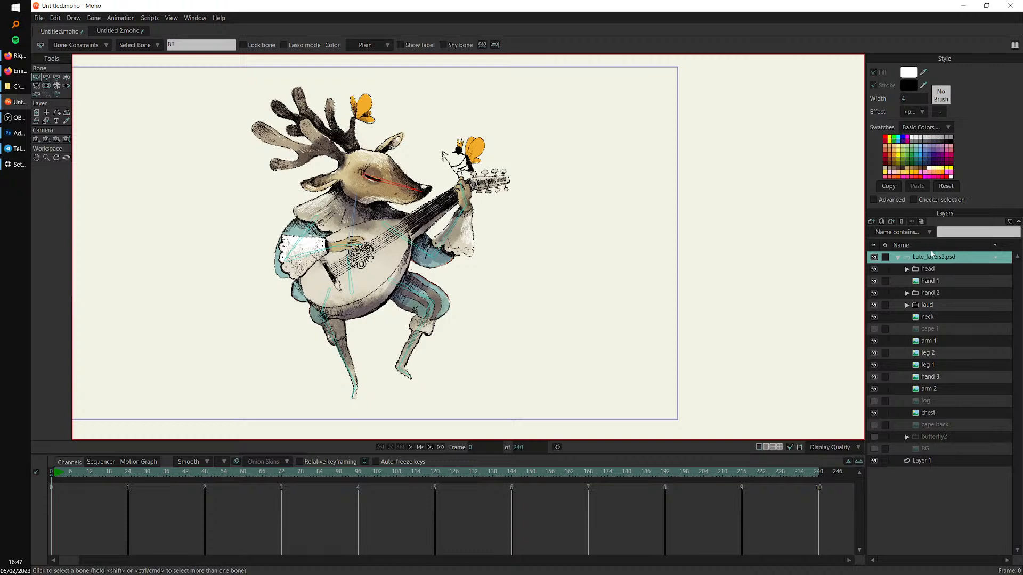
click(937, 269)
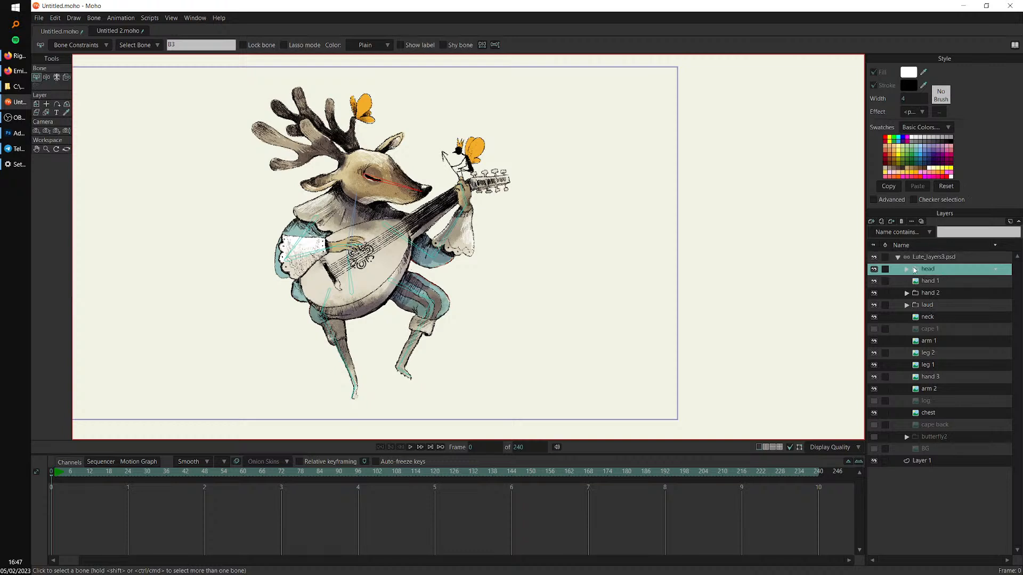
key(super+plus)
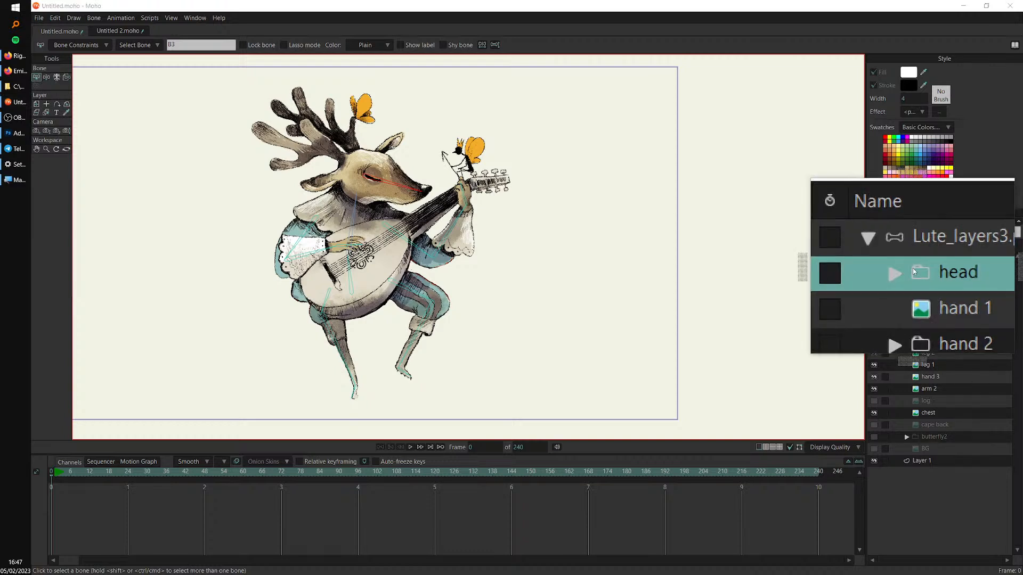
click(907, 270)
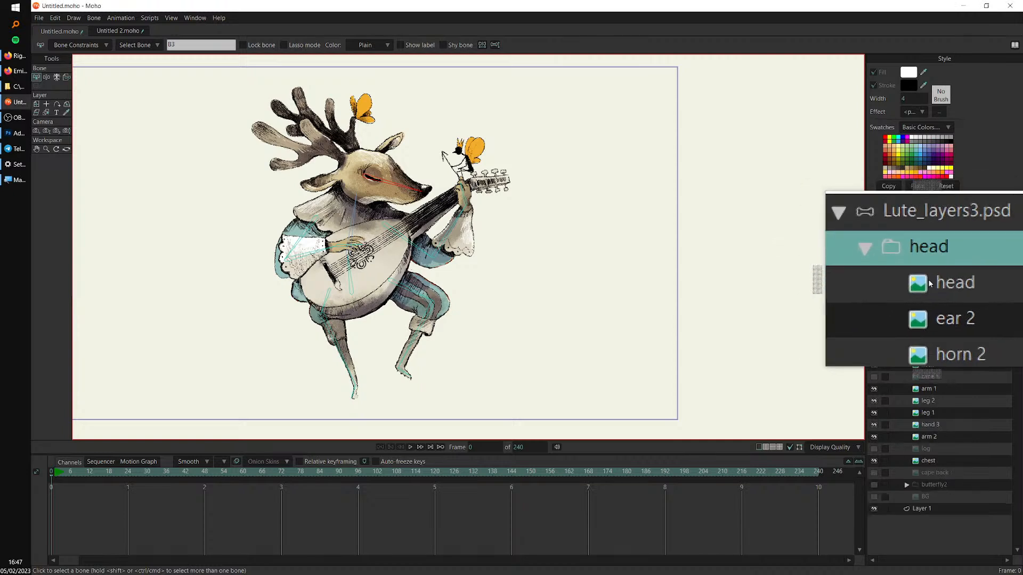
key(super+Escape)
click(947, 280)
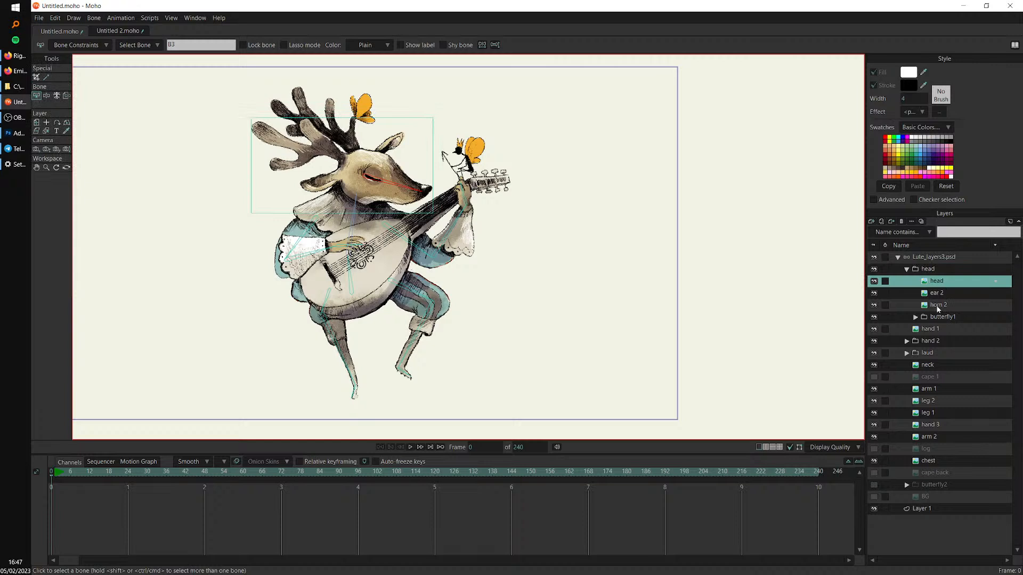
shift+click(938, 308)
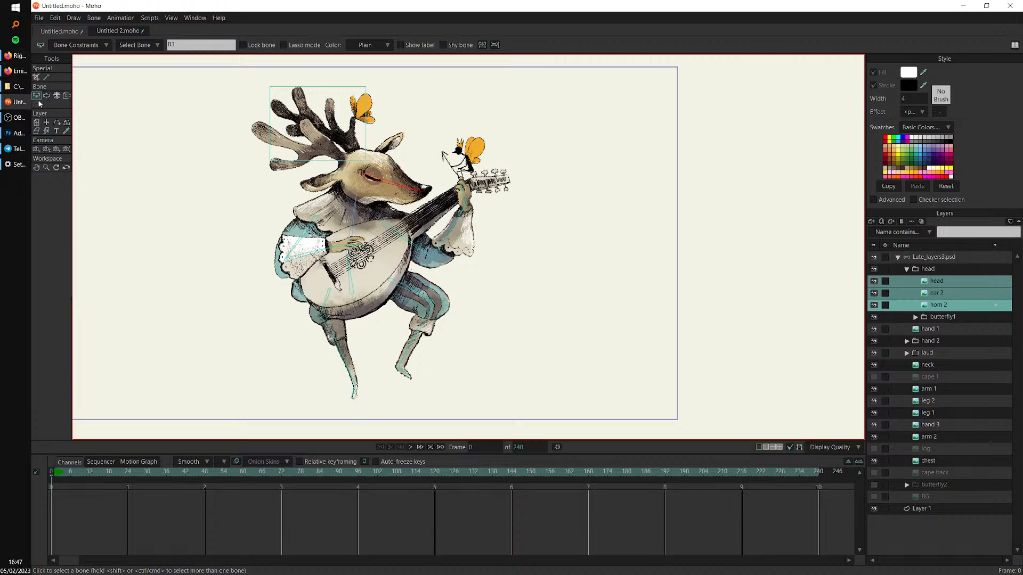
key(super+plus)
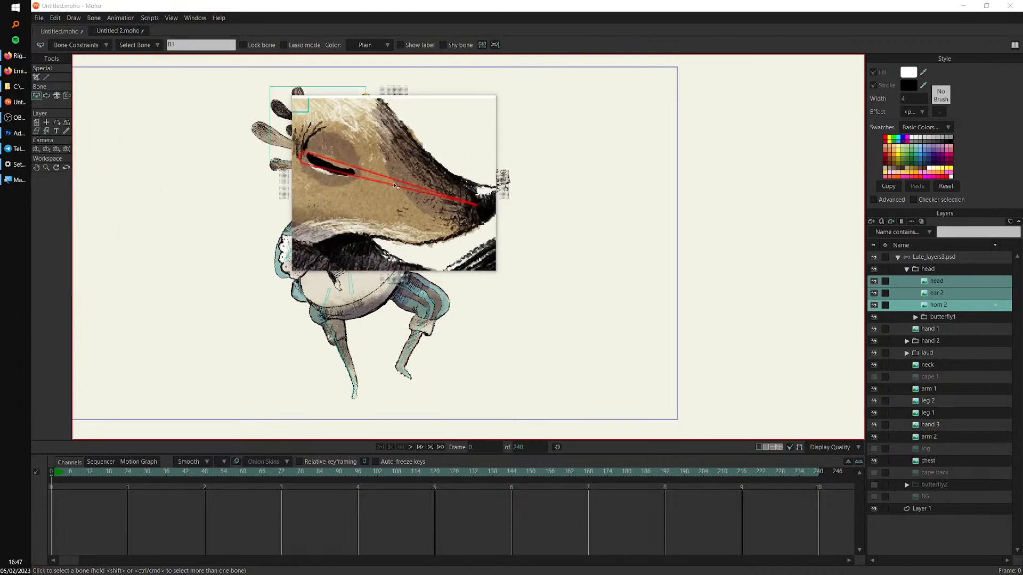
click(405, 168)
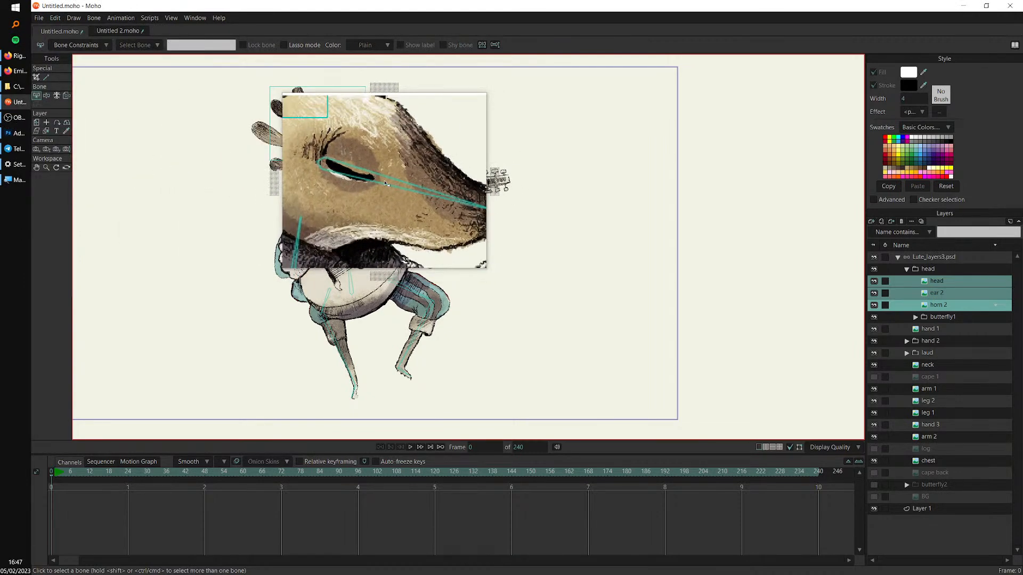
click(386, 184)
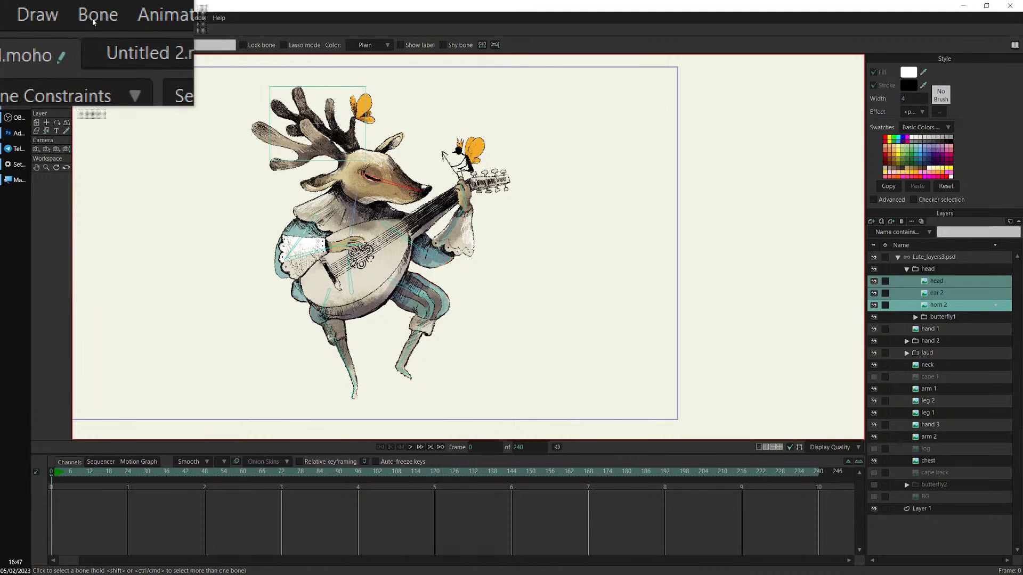
click(93, 18)
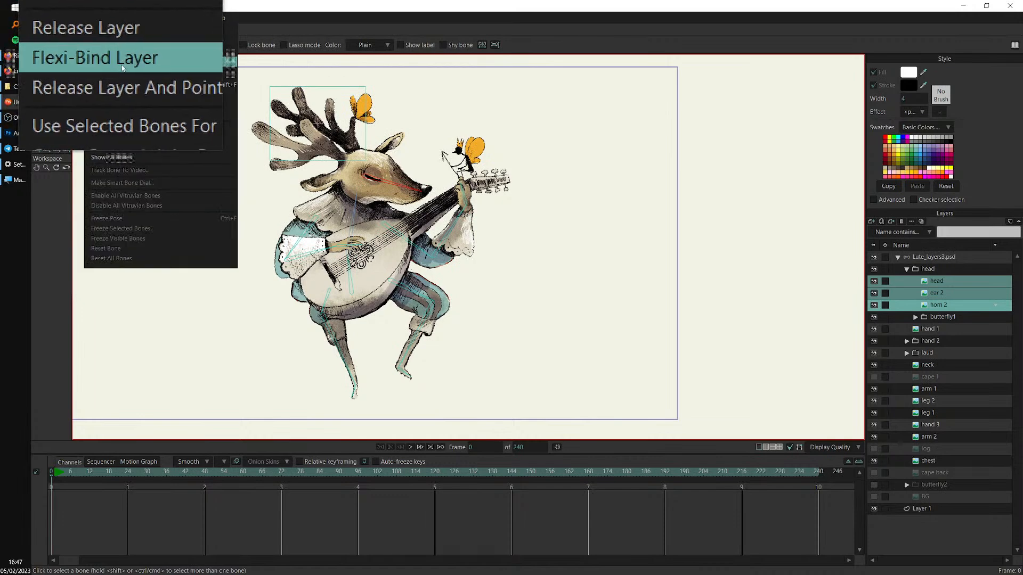
click(128, 85)
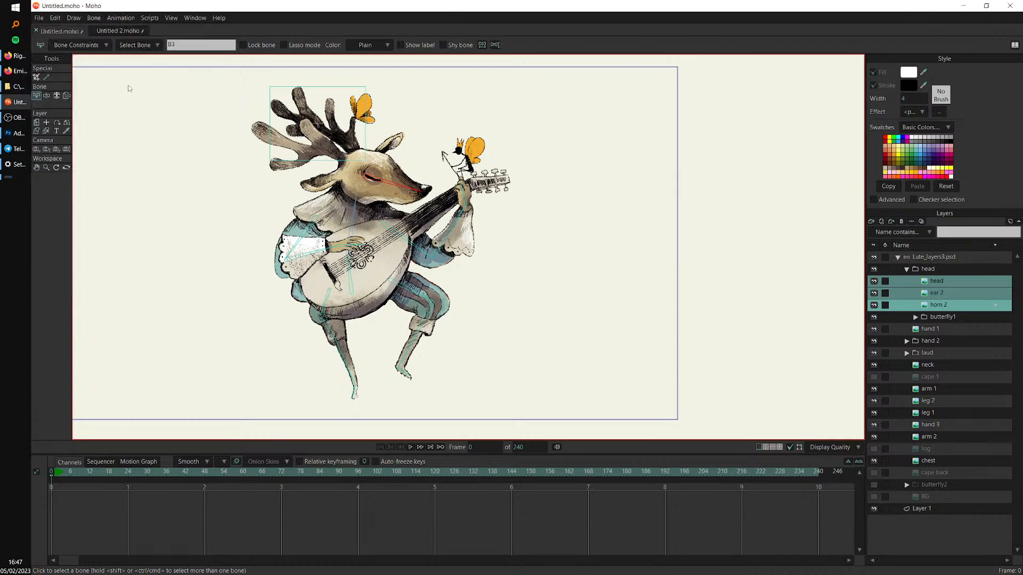
click(93, 18)
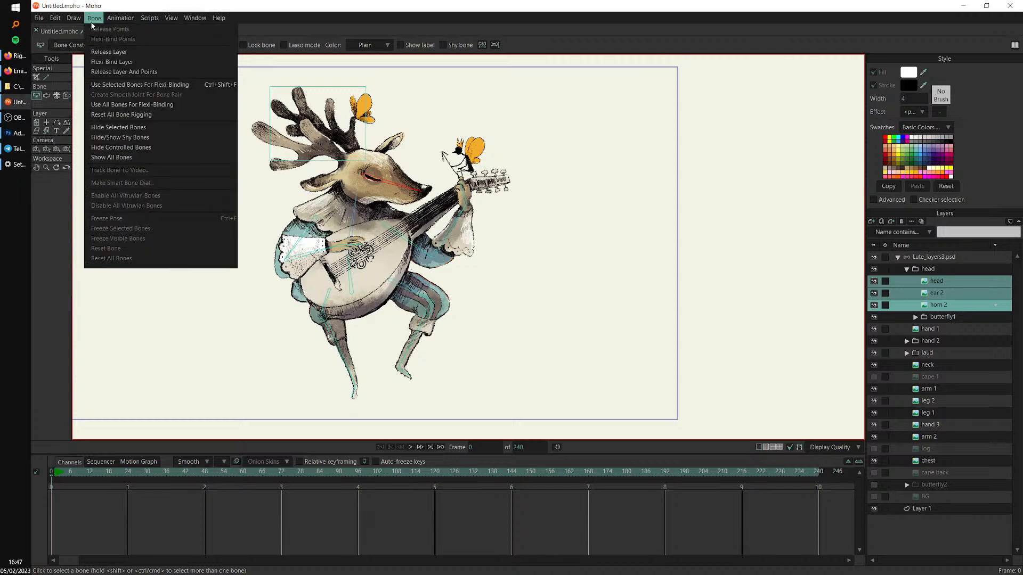
click(186, 85)
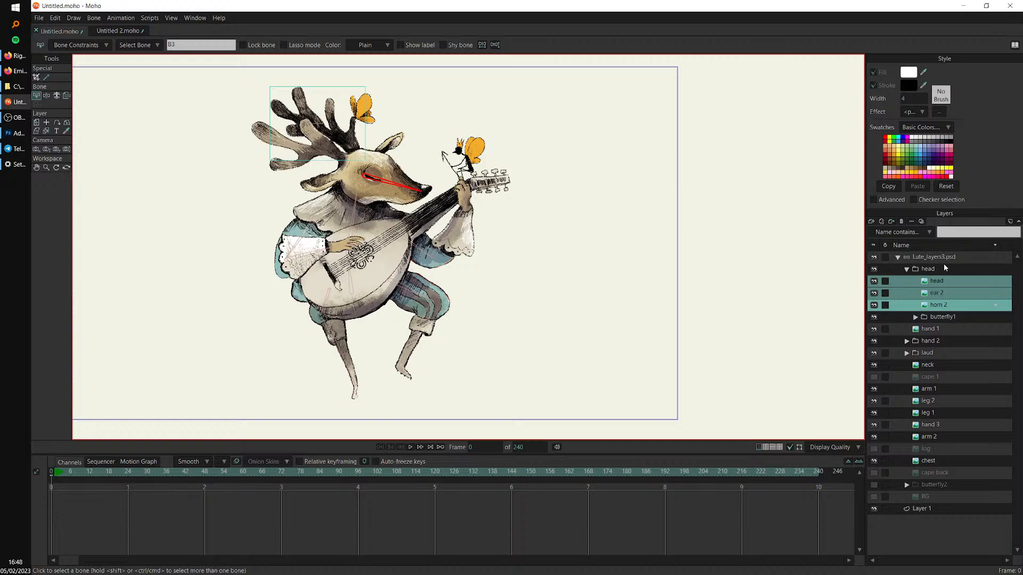
Bind the butterfly1_wing1 and butterfly1_wing2 layers to the head bone with Use Selected Bones for Flexi-Binding
click(915, 316)
click(963, 329)
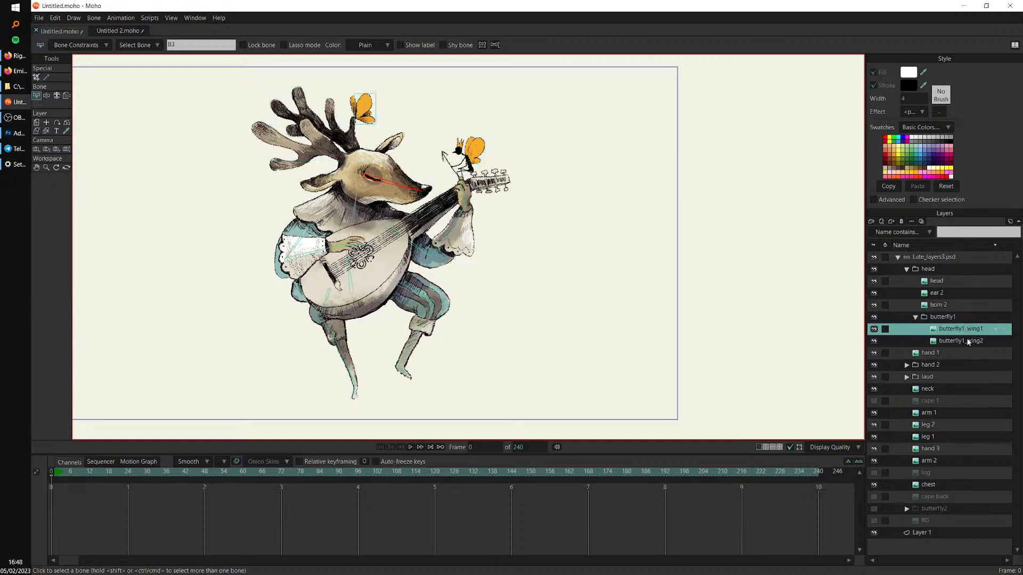
shift+click(967, 340)
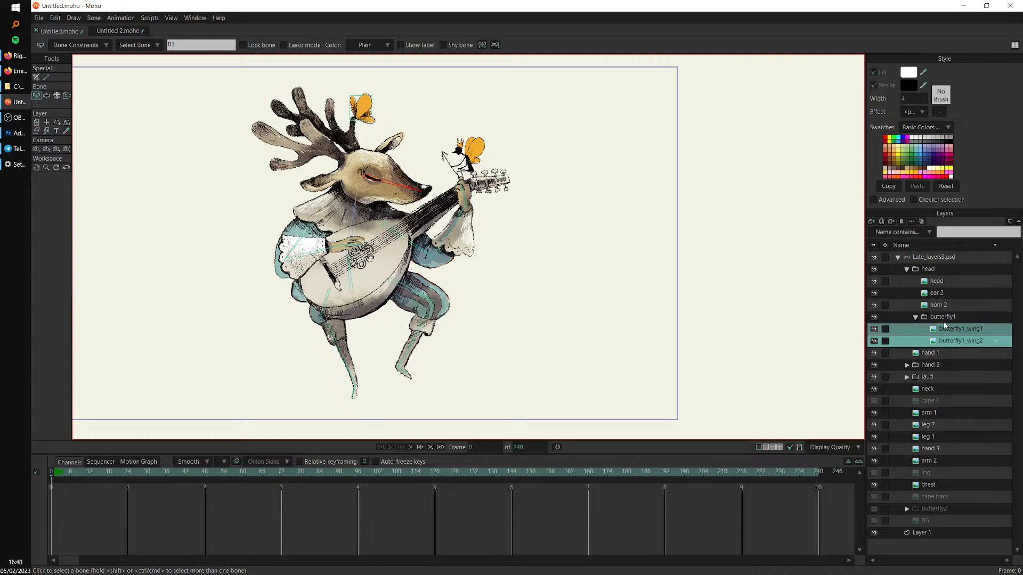
click(96, 18)
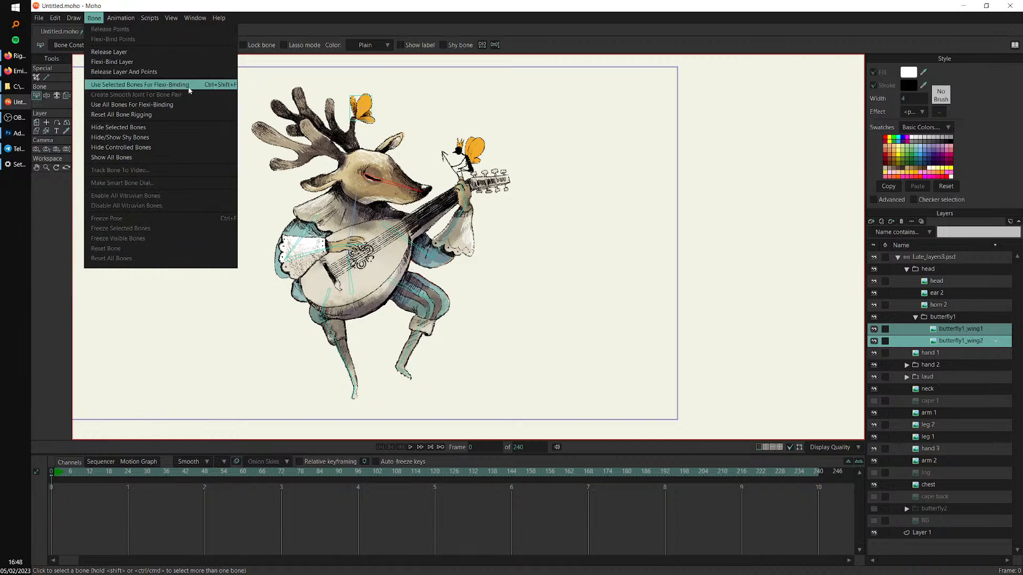
click(219, 88)
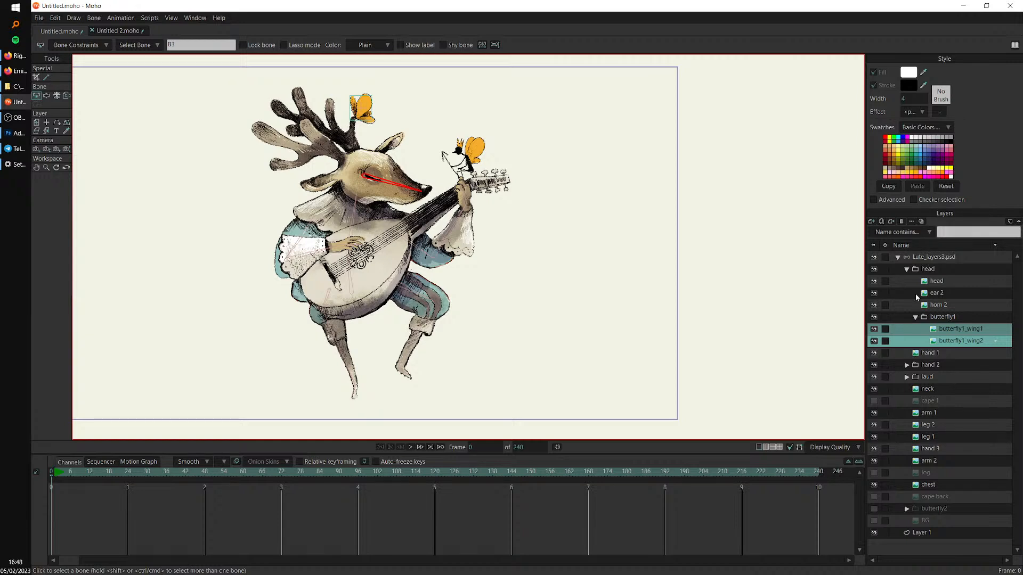
Test the head and butterfly binding with Manipulate Bones by posing the arms, legs and head on the Lute_layers3.psd layer
click(949, 256)
click(66, 76)
drag(444, 220, 349, 325)
mouse_move(427, 304)
mouse_down()
mouse_move(412, 314)
mouse_move(434, 312)
mouse_up()
drag(381, 370, 323, 397)
drag(416, 185, 383, 222)
scroll(414, 182, up, 3)
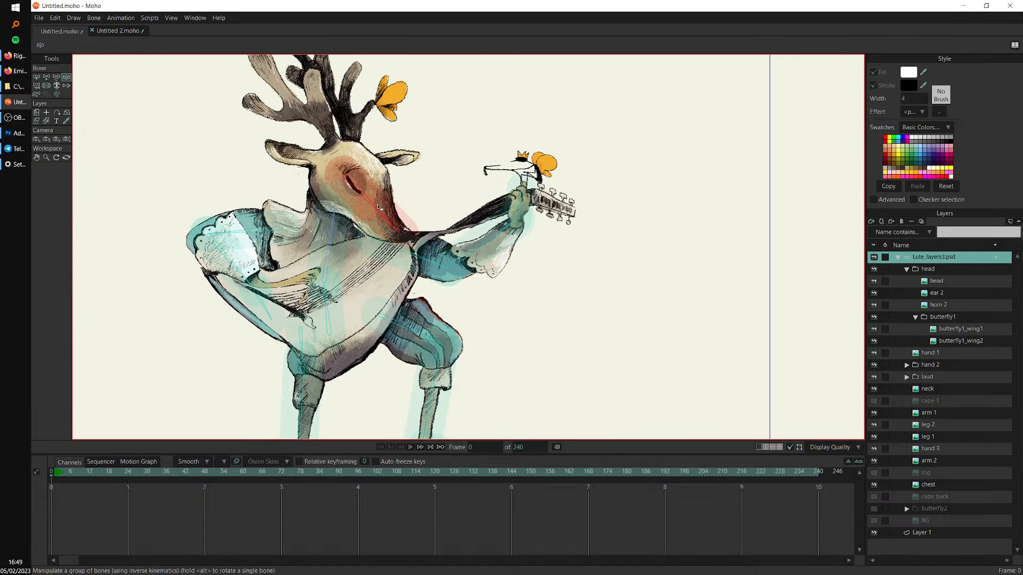
key(z)
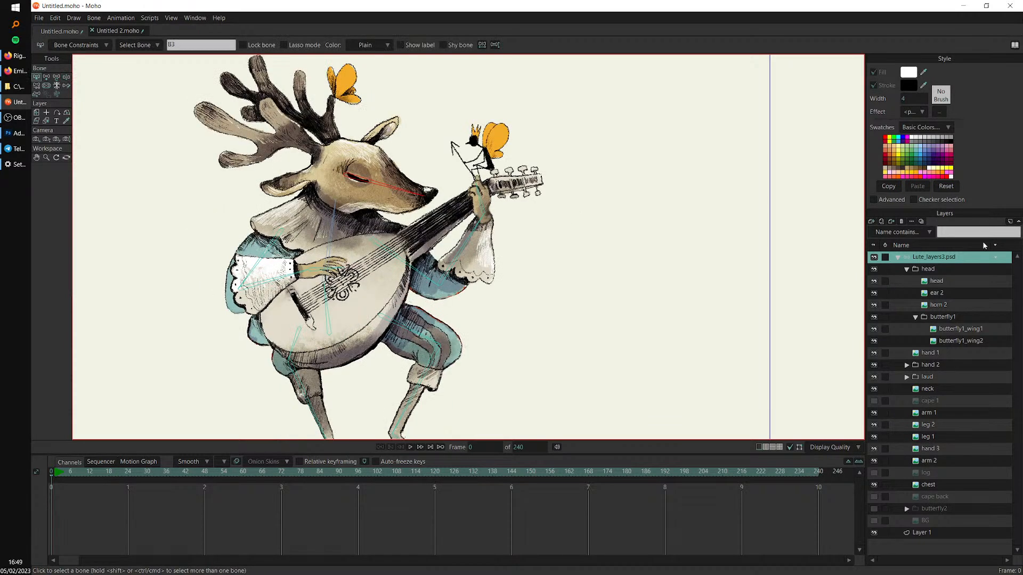
Select the hand 1 layer, temporarily move it off the body to examine its artwork, and undo the move
click(906, 269)
click(947, 281)
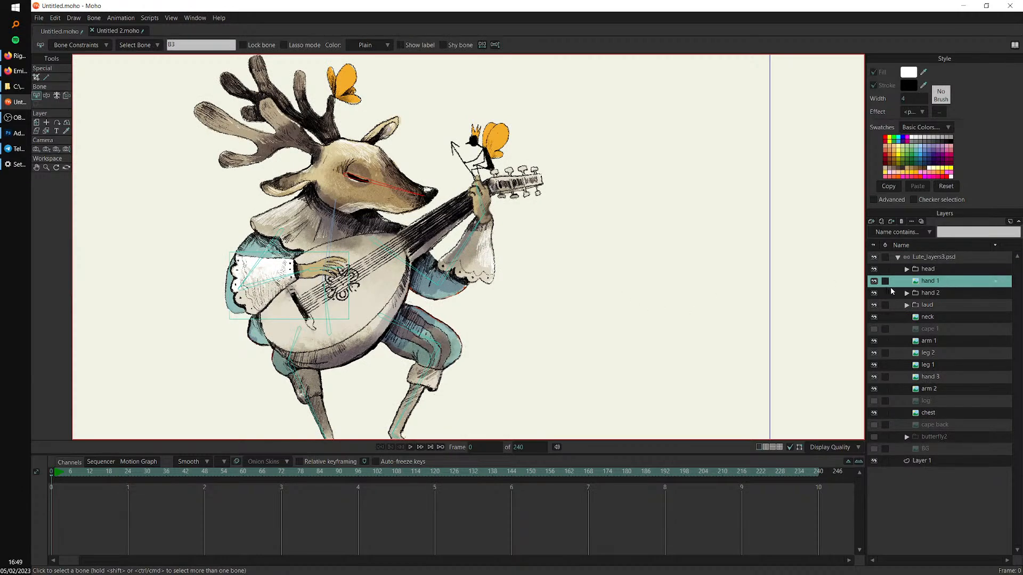
scroll(471, 322, up, 3)
drag(526, 299, 701, 324)
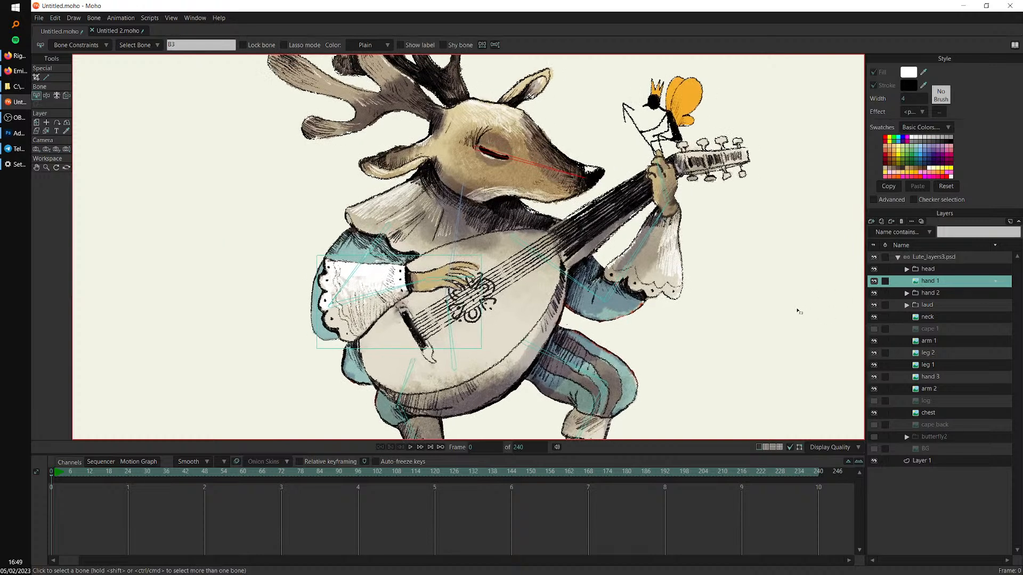
key(t)
drag(765, 322, 597, 189)
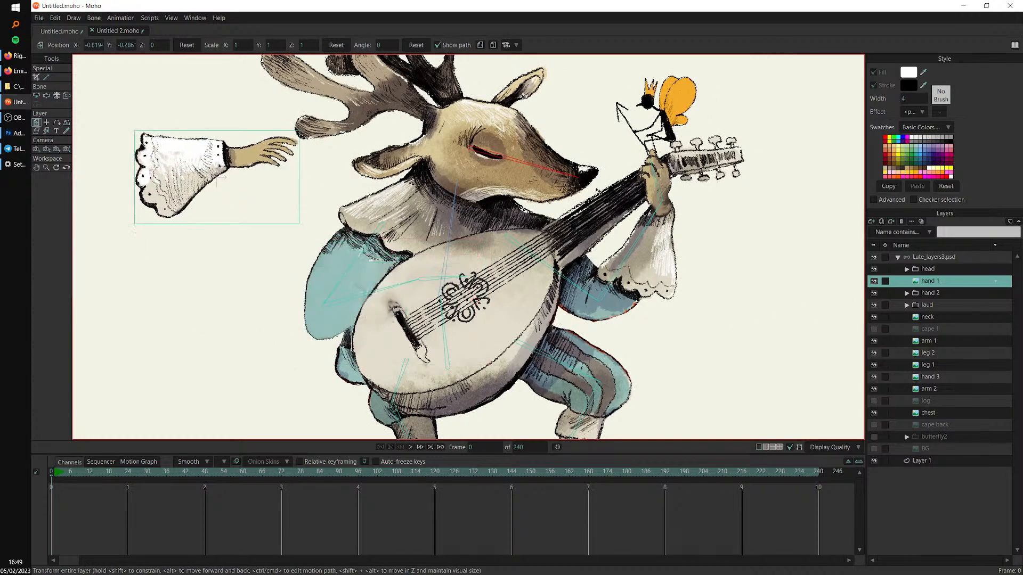
key(ctrl+z)
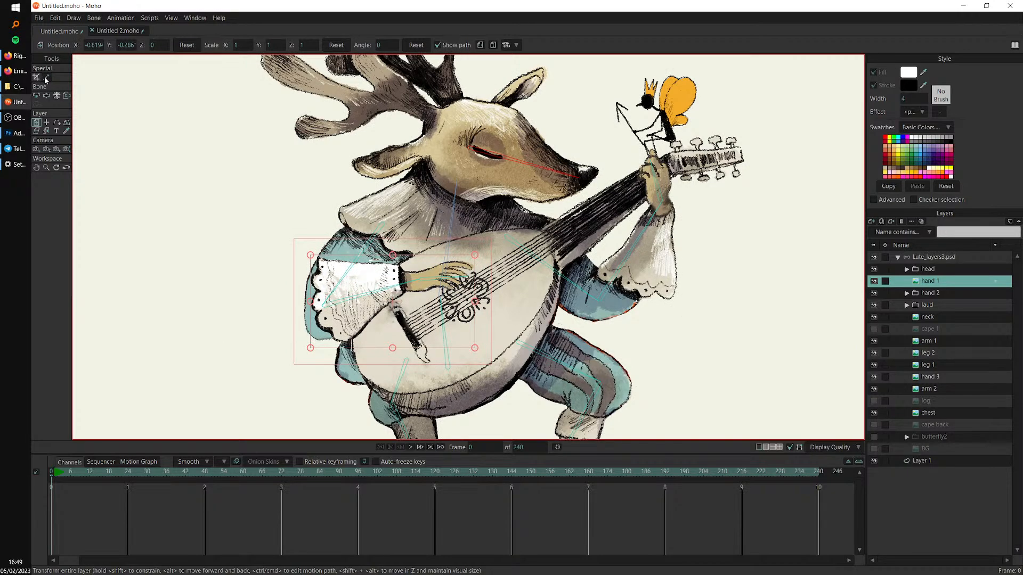
Bind the hand 1 layer to the forearm and hand bones of the strumming arm using Use Selected Bones for Flexi-Binding
click(37, 95)
click(379, 295)
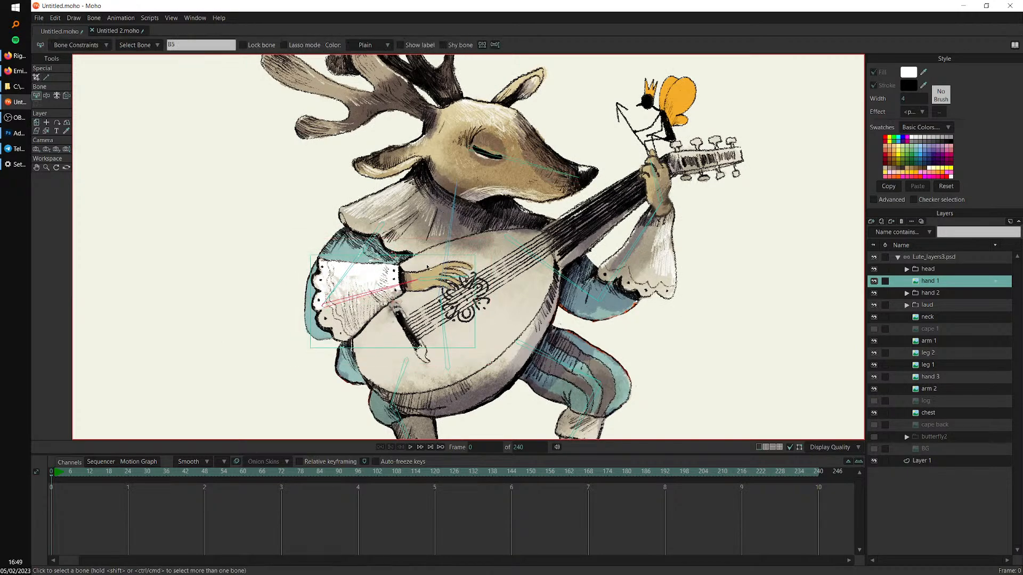
scroll(427, 273, up, 3)
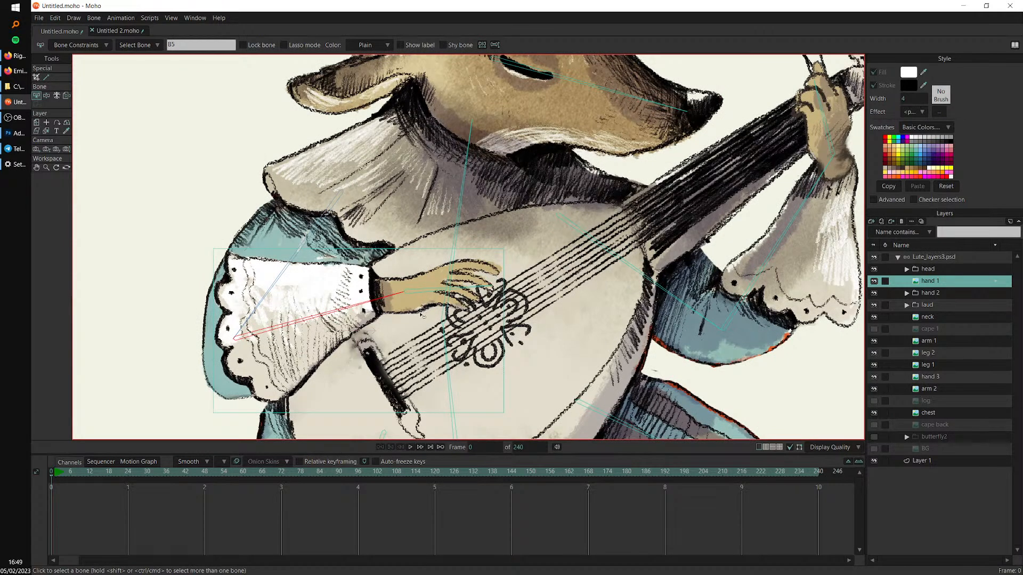
shift+click(422, 292)
key(ctrl+shift+f)
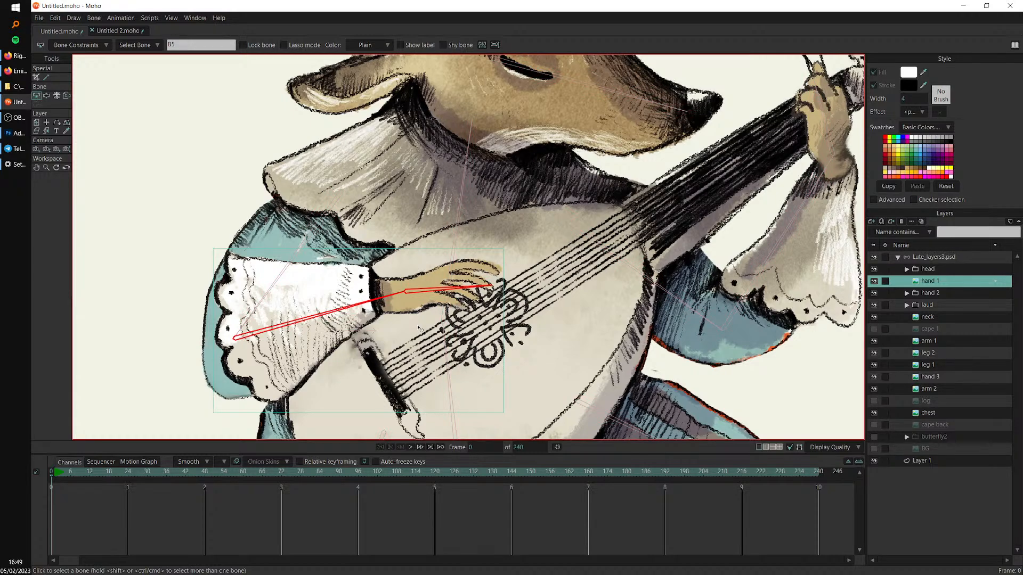
Test the hand 1 binding on the Lute_layers3.psd layer by posing the strumming arm with Manipulate Bones
click(933, 258)
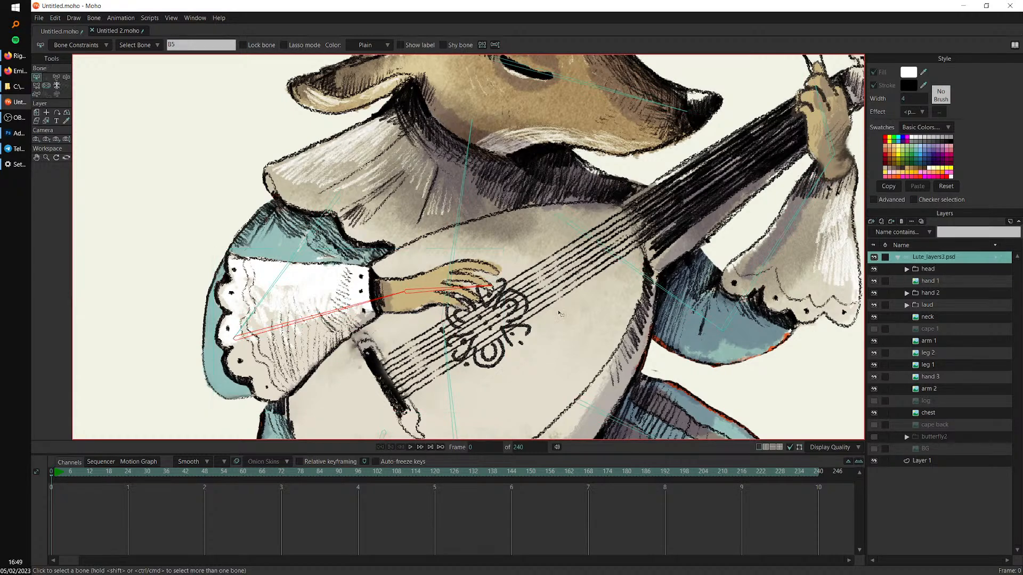
drag(442, 262, 109, 340)
drag(142, 267, 359, 322)
key(b)
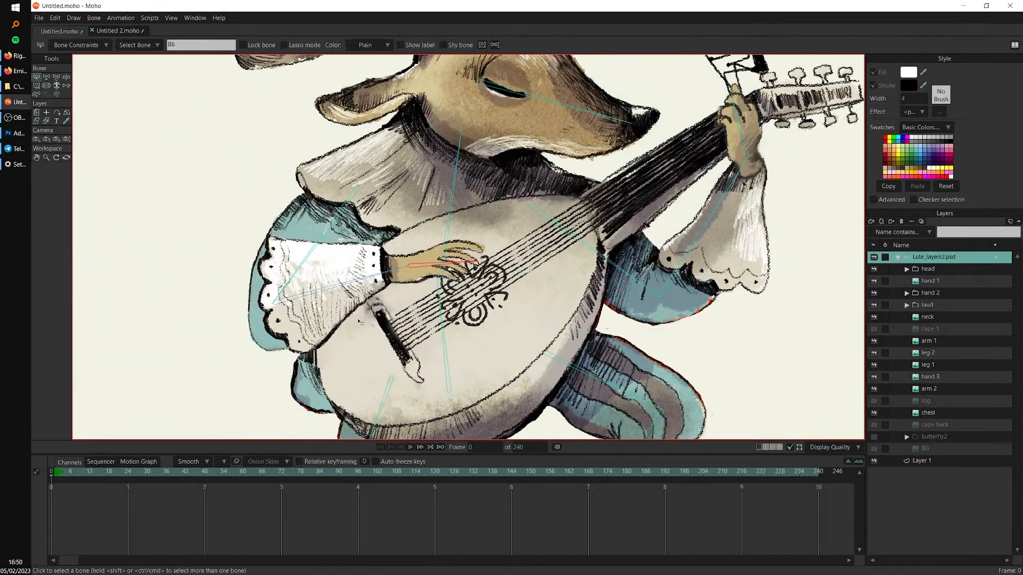
Expand the hand 2 group, examine its mi and fa layers by temporarily moving fa aside, and undo the move
click(917, 294)
click(906, 292)
click(946, 306)
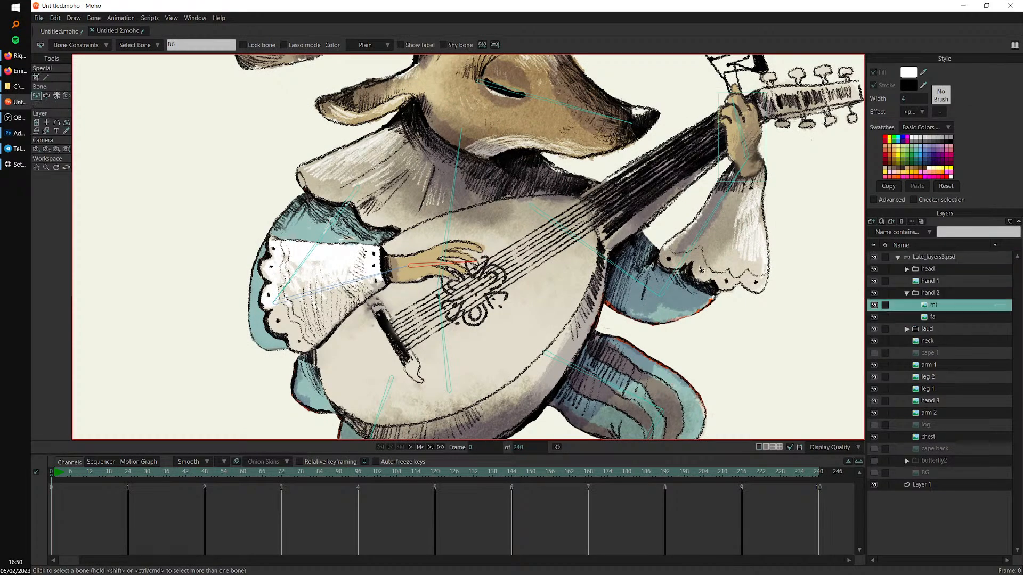
drag(700, 280, 494, 390)
scroll(713, 319, up, 4)
click(940, 317)
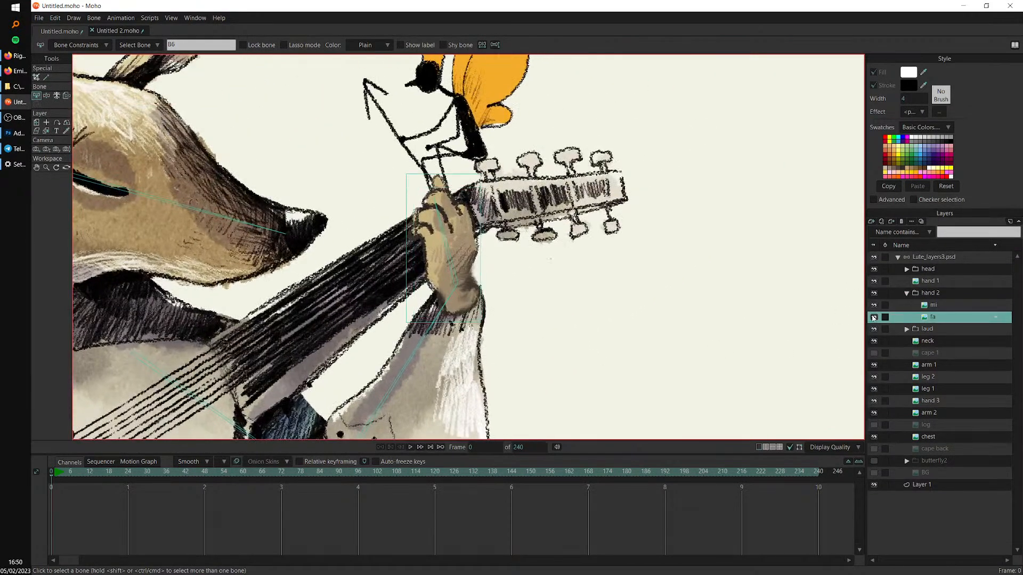
key(m)
drag(730, 326, 679, 329)
key(ctrl+z)
Bind the mi and fa layers to the forearm and hand bones of the fretting arm using Use Selected Bones for Flexi-Binding
shift+click(939, 307)
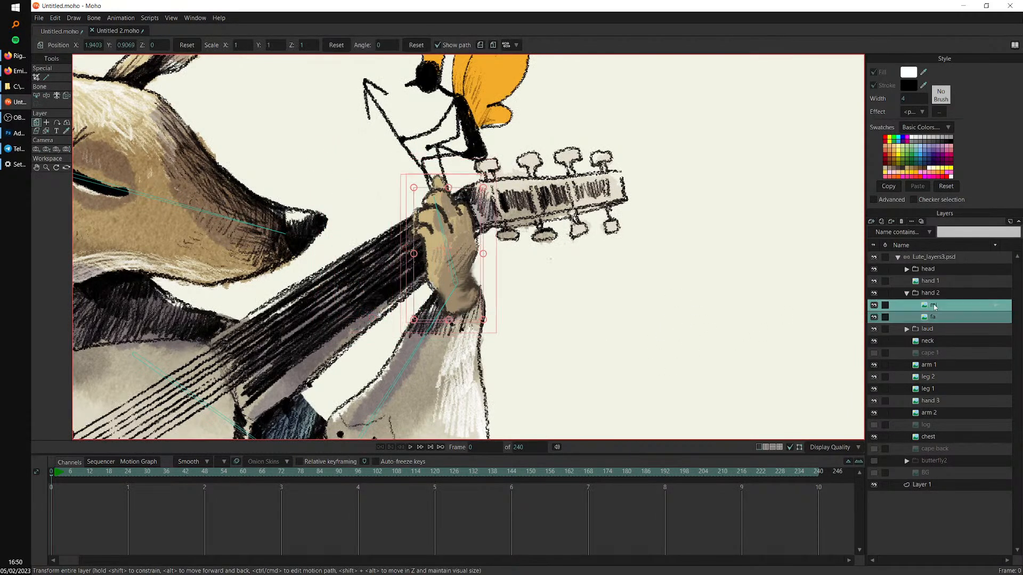
click(37, 95)
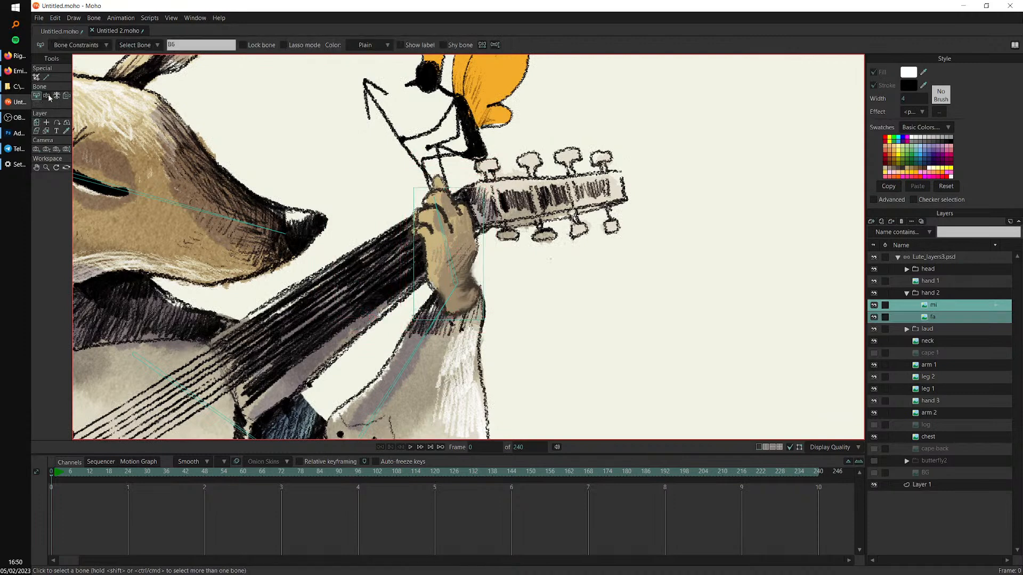
click(458, 276)
drag(459, 275, 503, 186)
scroll(504, 186, down, 1)
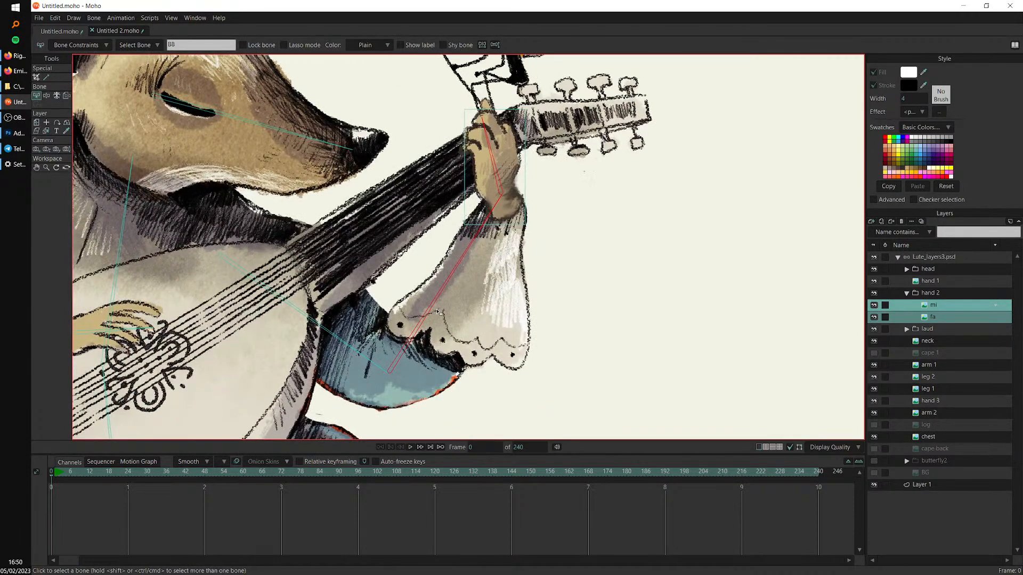
key(ctrl+shift+f)
scroll(384, 216, down, 1)
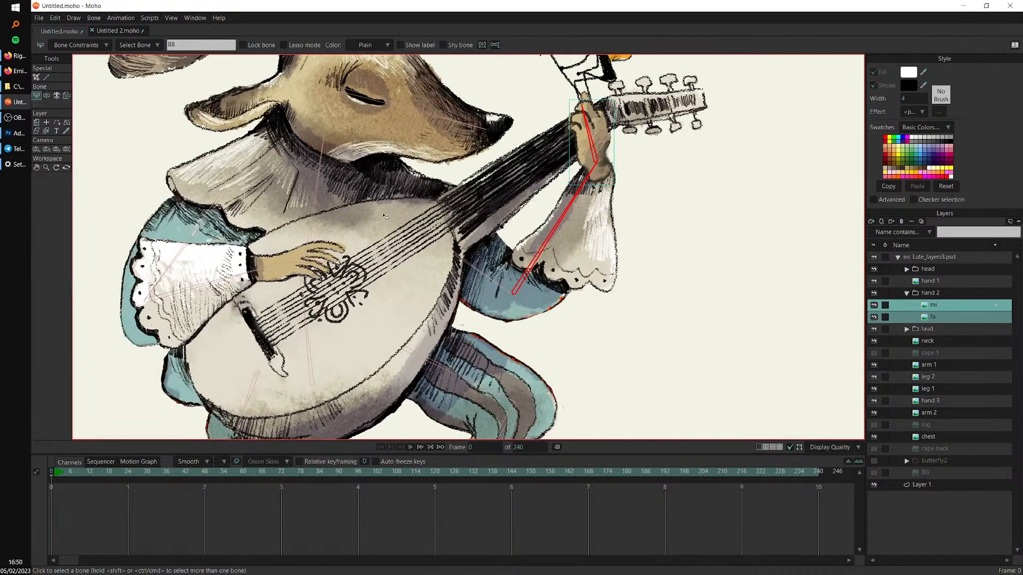
Bind the neck layer to the upper spine bone and the arm 1 layer to the strumming arm's bones for flexi-binding
click(942, 341)
scroll(659, 303, down, 2)
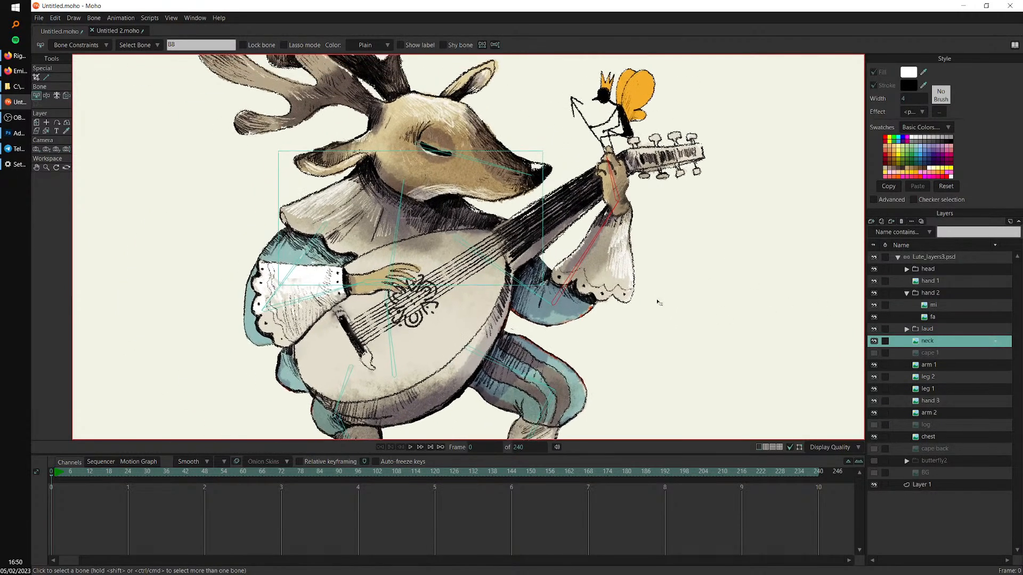
key(m)
mouse_move(733, 342)
mouse_down()
mouse_move(554, 340)
mouse_move(495, 288)
mouse_move(745, 331)
mouse_up()
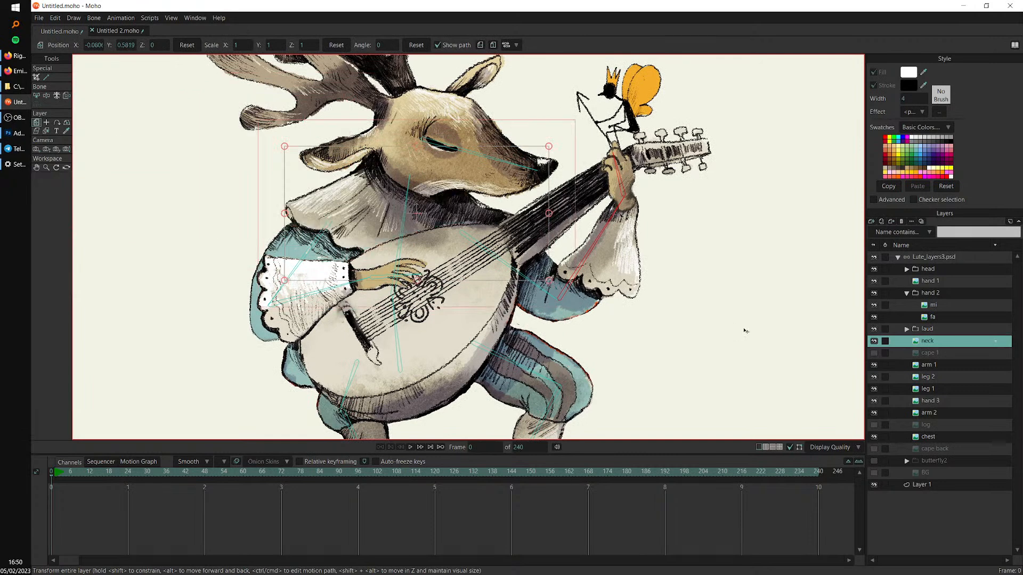
click(940, 258)
key(b)
click(408, 228)
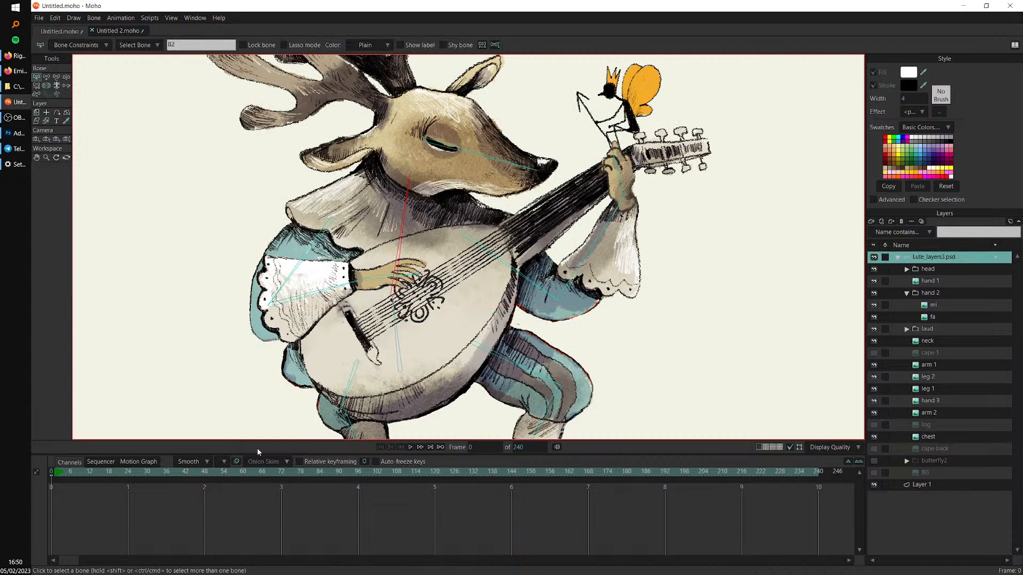
click(935, 340)
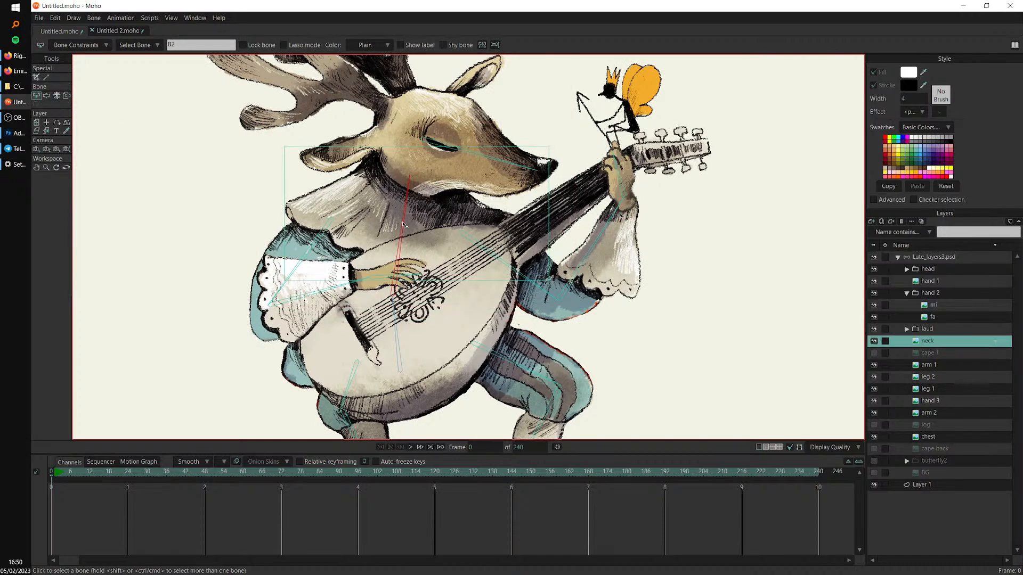
click(937, 366)
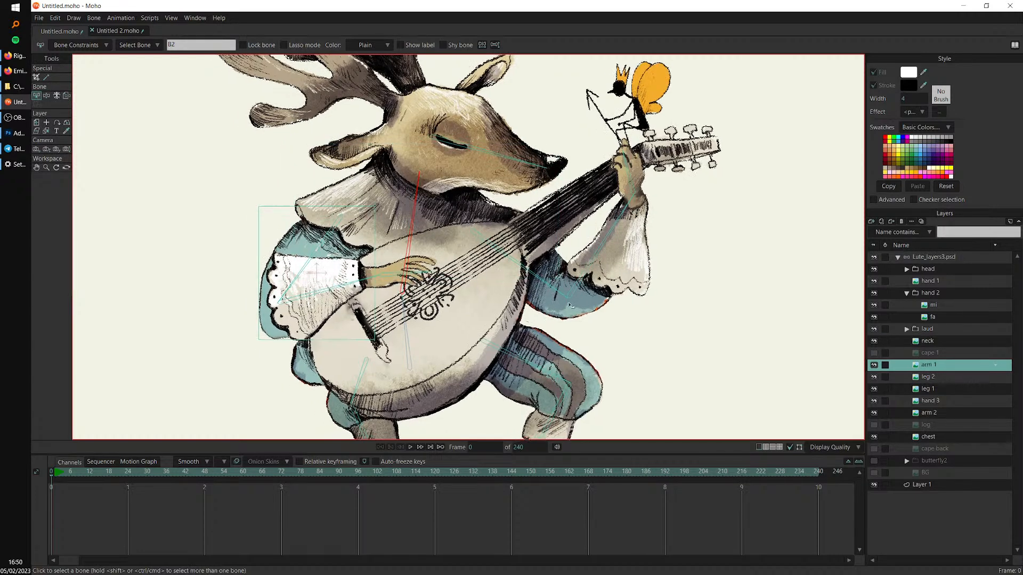
scroll(360, 242, up, 2)
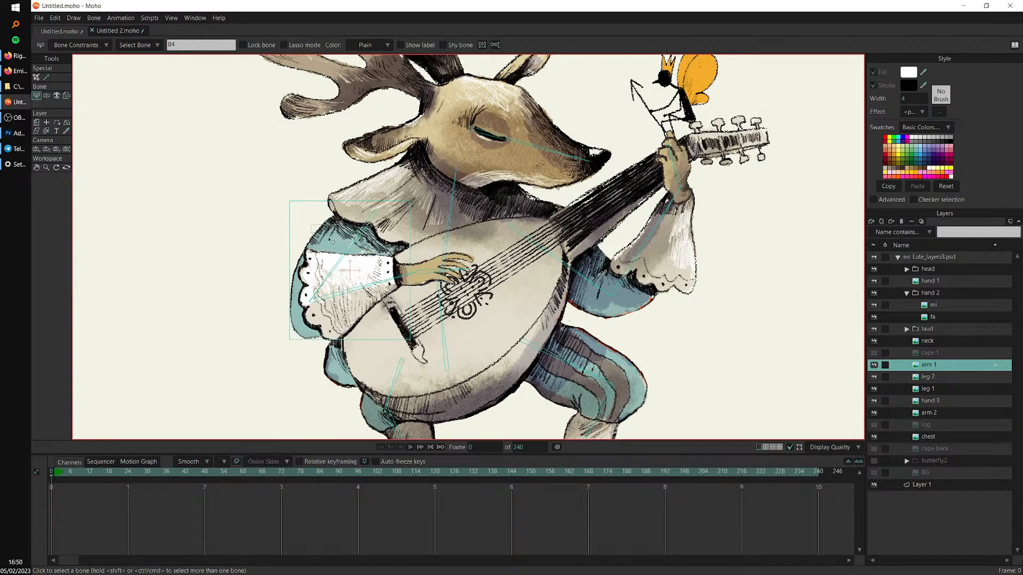
Bind the leg 2 and leg 1 layers to the bones of their own legs using Use Selected Bones for Flexi-Binding
click(941, 376)
drag(652, 393, 578, 216)
click(450, 365)
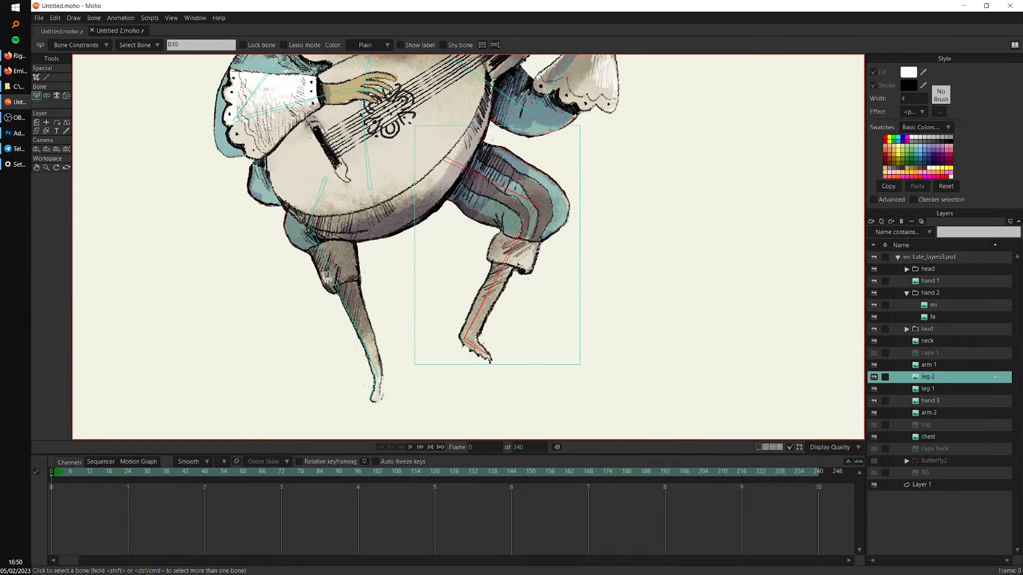
key(ctrl+shift+f)
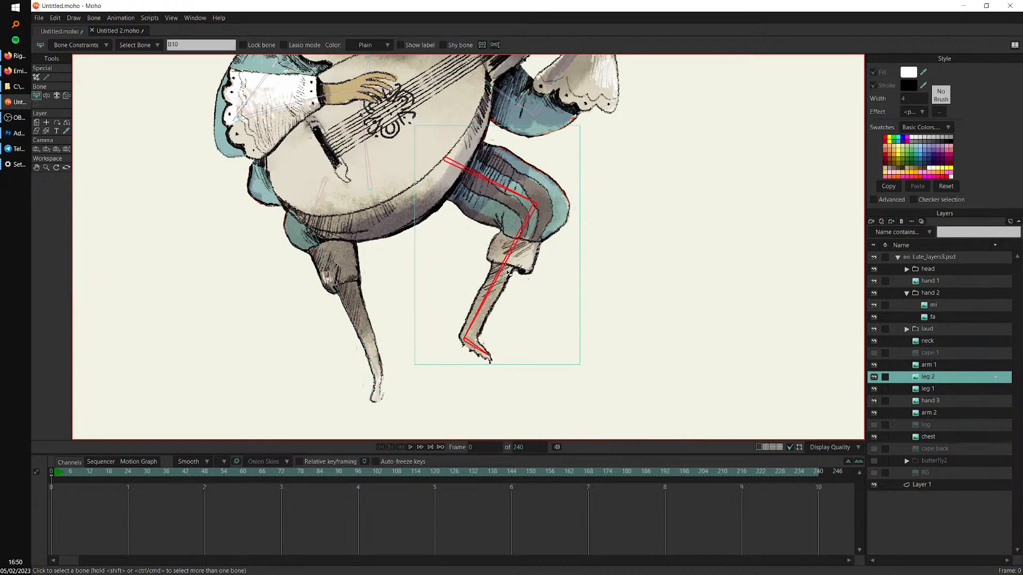
click(935, 391)
drag(239, 204, 409, 399)
Bind the hand 3 layer to the forearm and hand bones of the fretting arm for flexi-binding
click(927, 399)
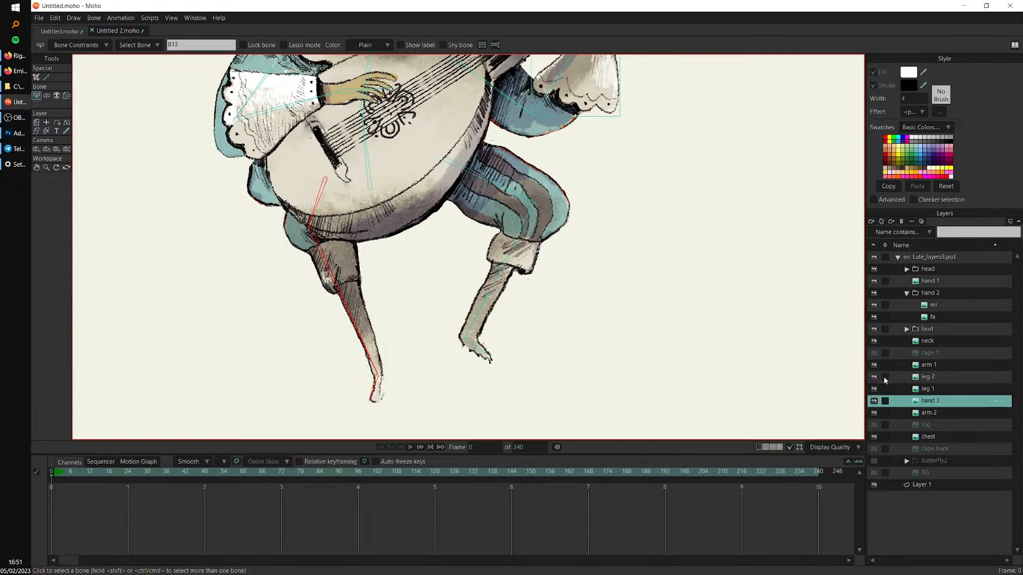
scroll(605, 335, down, 4)
scroll(655, 274, up, 3)
click(509, 276)
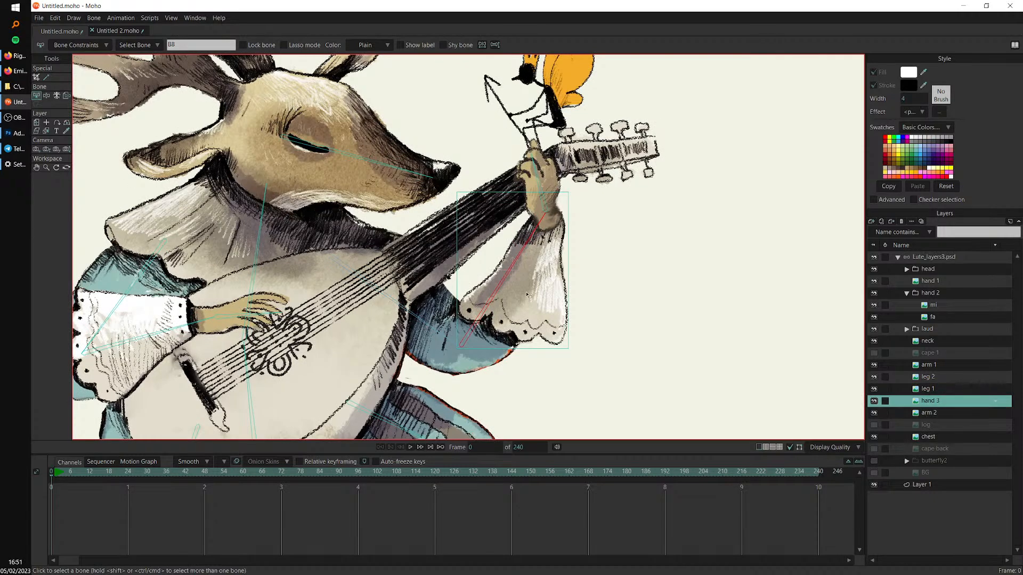
shift+click(541, 195)
scroll(832, 310, down, 3)
Bind the arm 2 layer to the upper arm and forearm bones of the fretting arm for flexi-binding
click(936, 413)
scroll(687, 361, up, 1)
scroll(687, 361, up, 1)
click(520, 307)
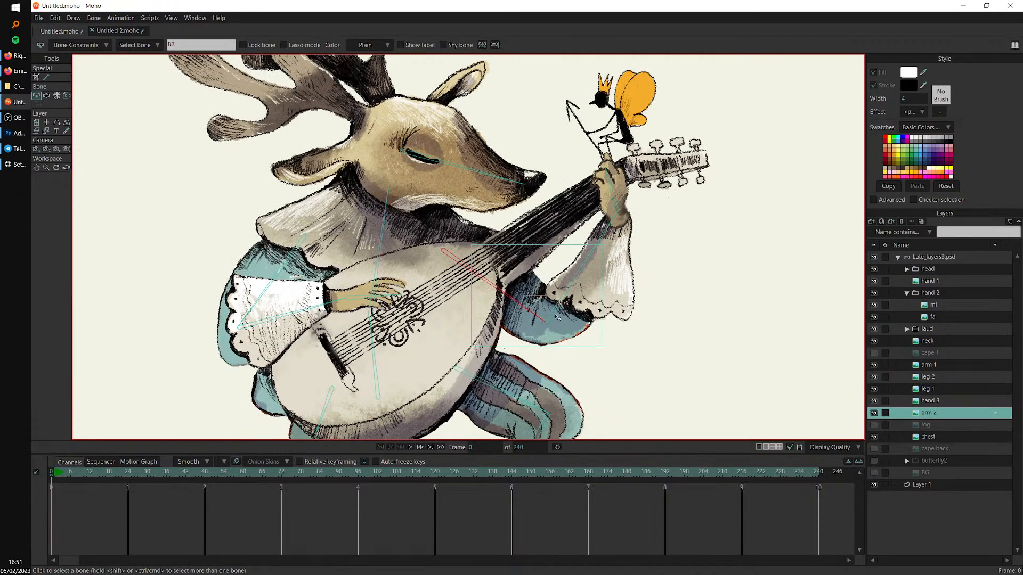
shift+click(556, 317)
Bind the chest layer to the two spine bones using Use Selected Bones for Flexi-Binding
click(937, 438)
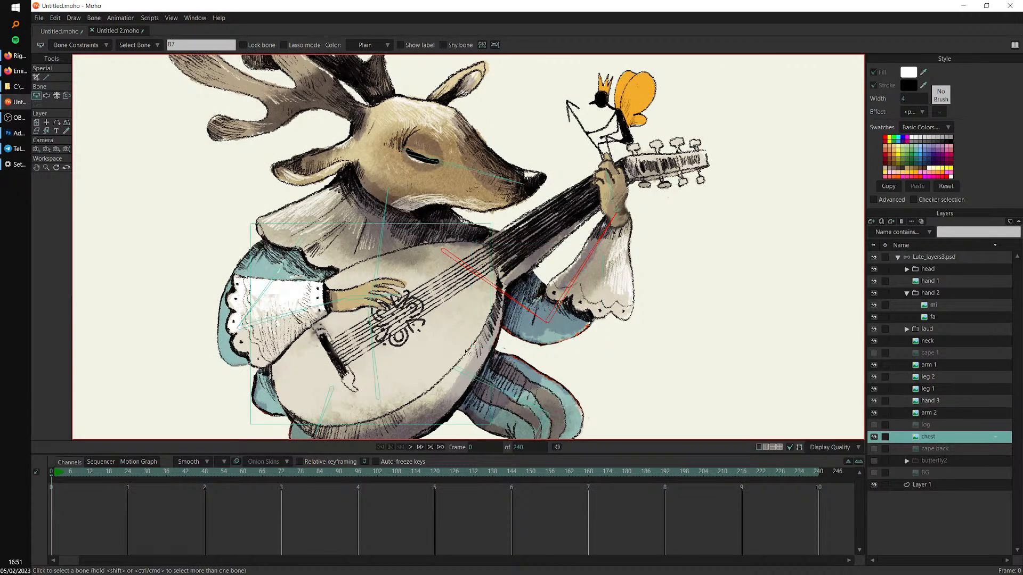
drag(248, 422, 284, 373)
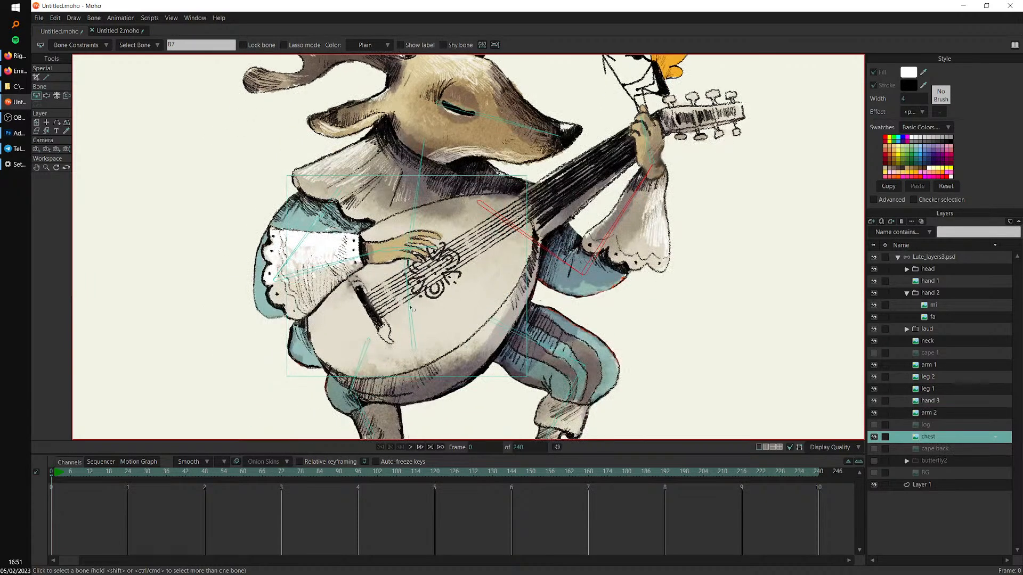
click(412, 314)
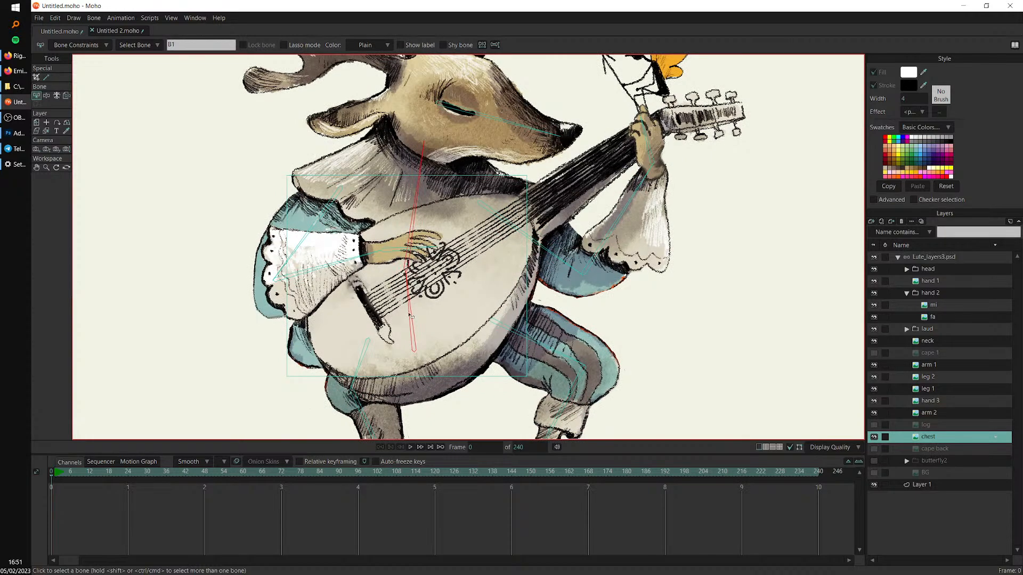
key(ctrl+shift+f)
scroll(656, 284, down, 3)
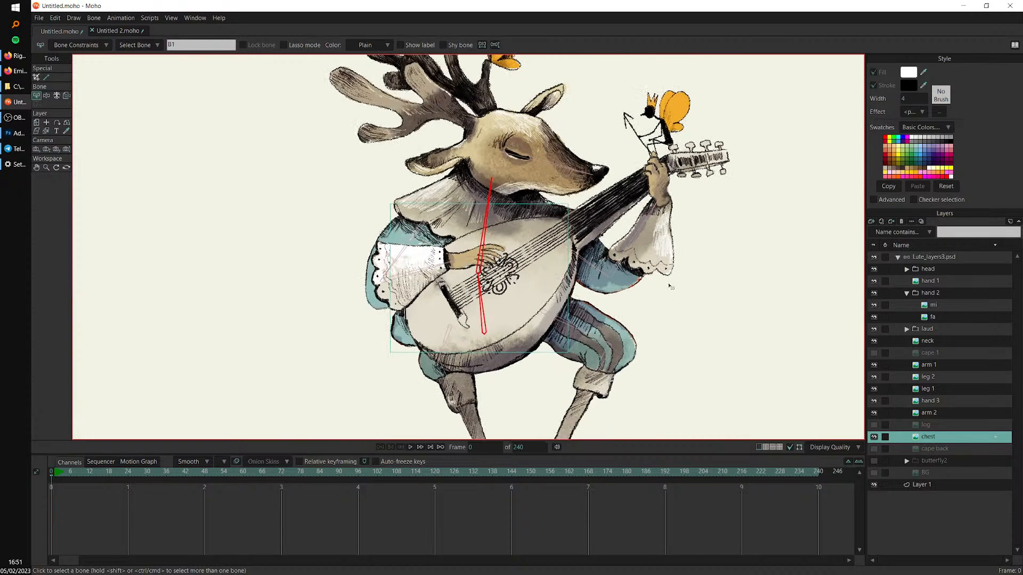
Test the bindings on the Lute_layers3.psd layer by posing the arms, torso and head with Manipulate Bones
drag(656, 285, 571, 286)
scroll(639, 229, down, 1)
click(927, 258)
scroll(533, 236, down, 5)
key(z)
drag(426, 255, 370, 263)
drag(572, 204, 612, 208)
mouse_move(462, 209)
mouse_down()
mouse_move(447, 207)
mouse_move(470, 209)
mouse_up()
mouse_move(528, 188)
mouse_down()
mouse_move(526, 143)
mouse_move(532, 189)
mouse_up()
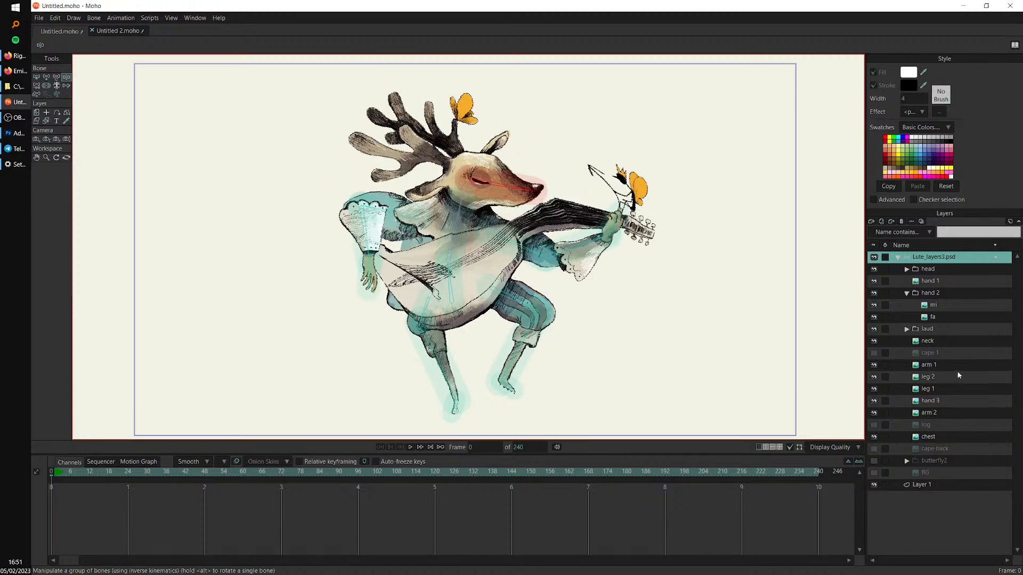
Hide the fairy group inside the laud group and collapse laud again
click(906, 329)
click(873, 365)
click(906, 329)
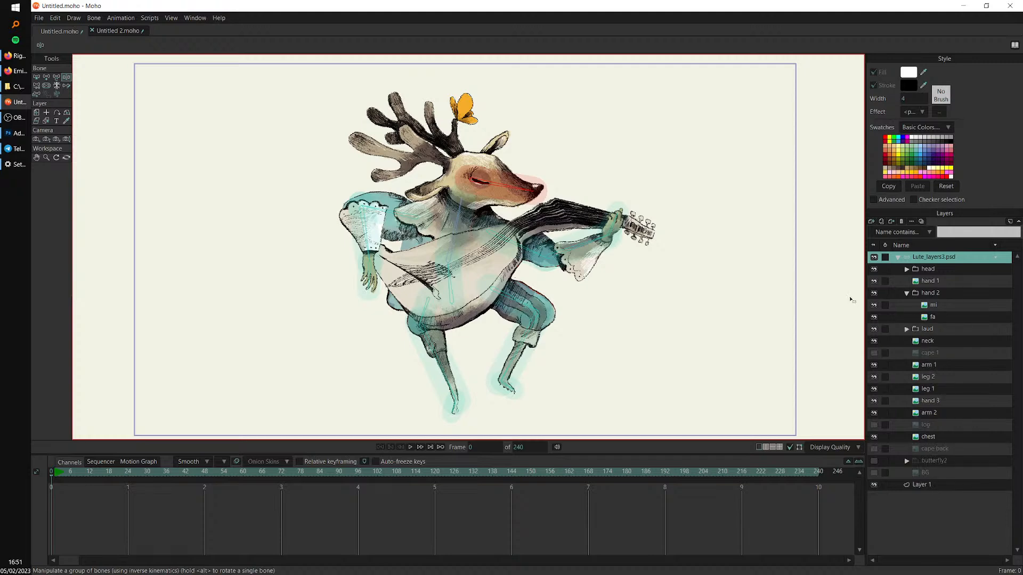
Test the torso and both arms again with Manipulate Bones, checking how the lute deforms, and return to Select Bone
drag(461, 234, 435, 235)
drag(371, 288, 426, 291)
drag(530, 222, 562, 236)
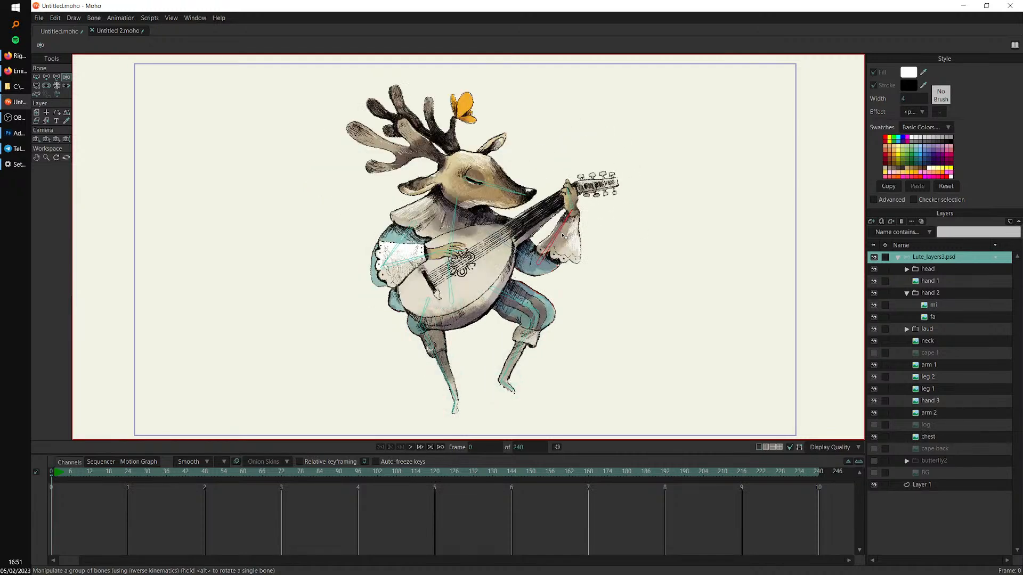
key(b)
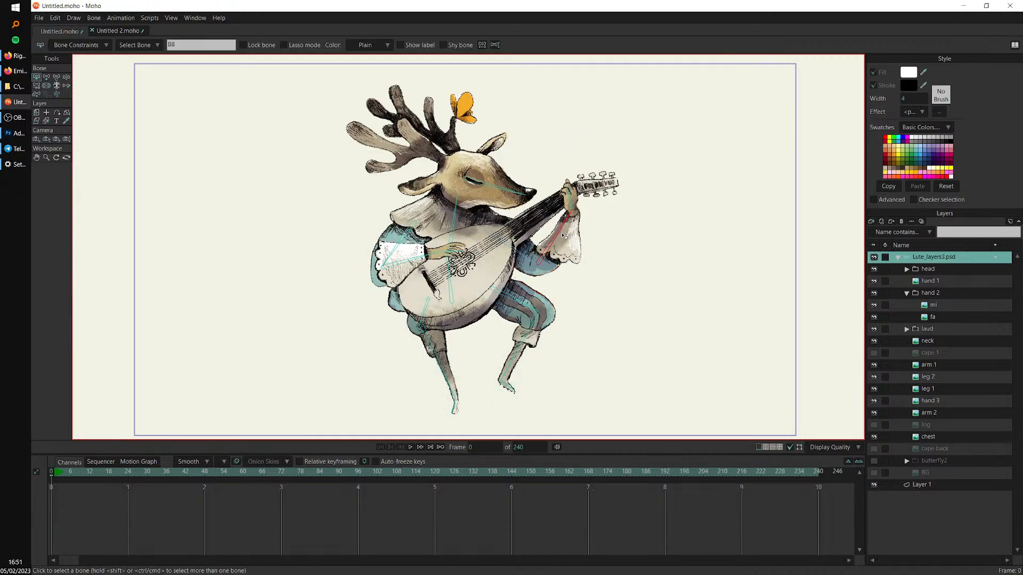
scroll(597, 233, up, 2)
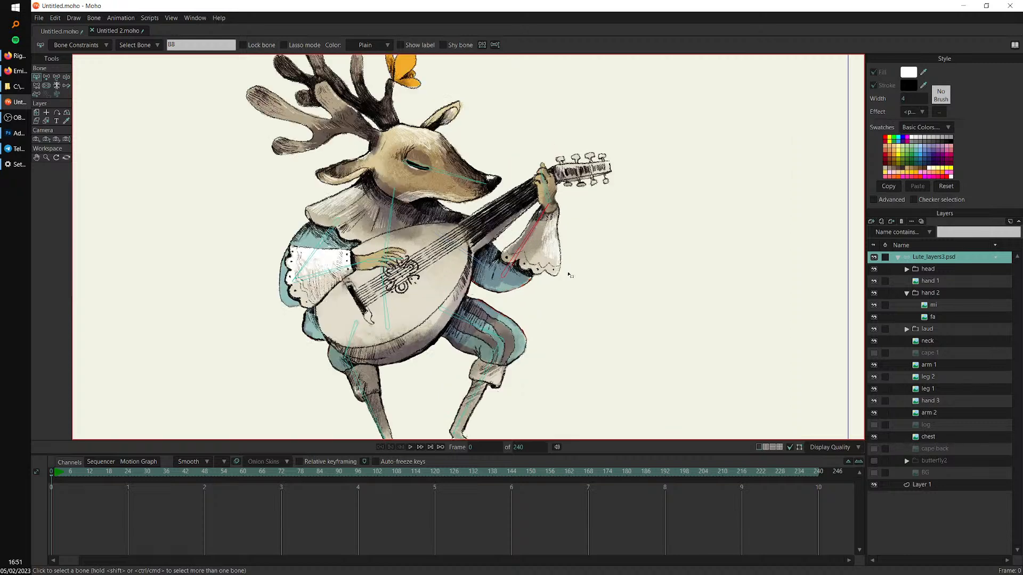
With no bone selected, add a separate bone along the lute strings from the bridge to the fretting hand
key(Return)
scroll(639, 258, down, 2)
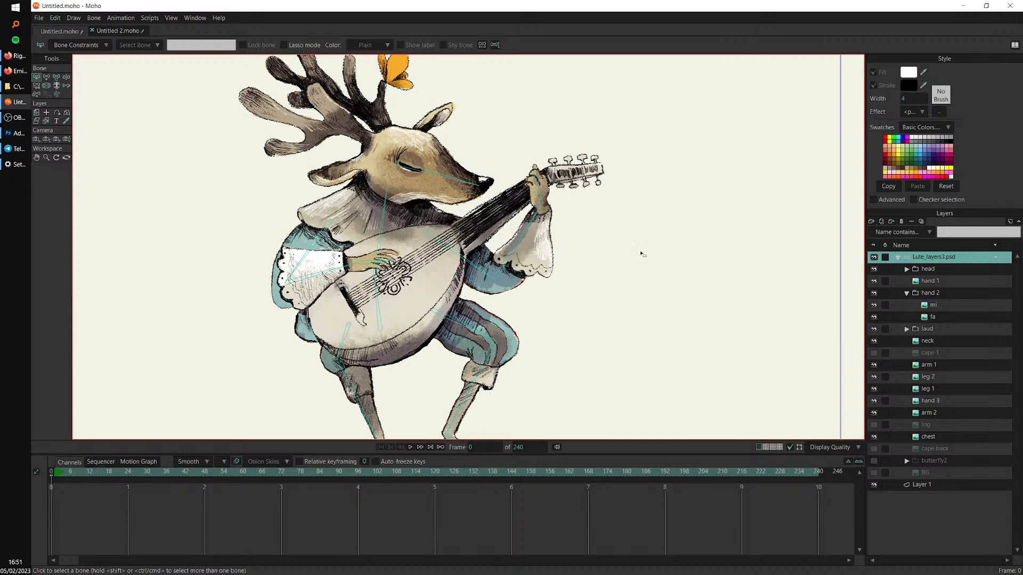
click(545, 223)
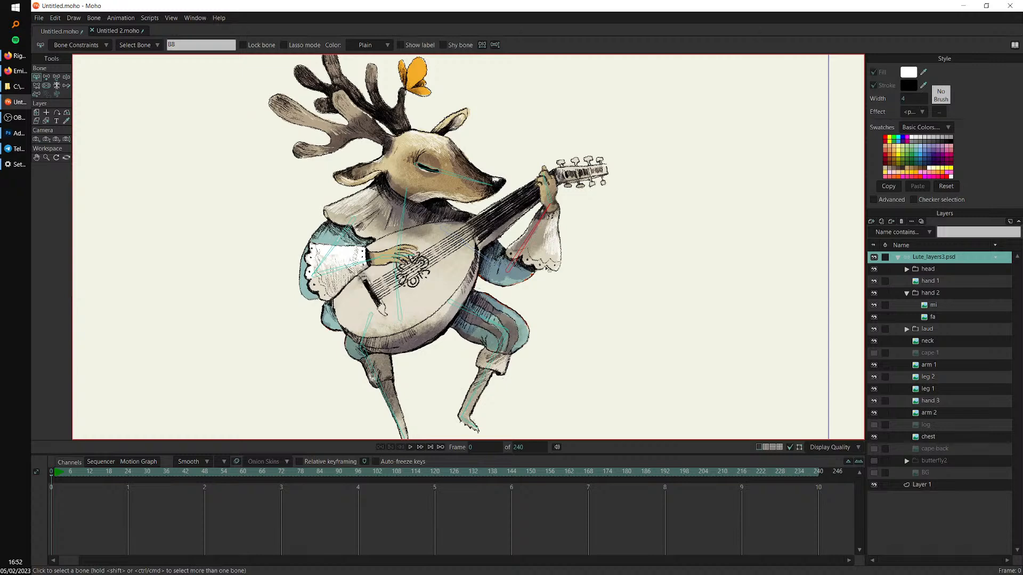
drag(547, 266, 546, 268)
scroll(547, 270, up, 2)
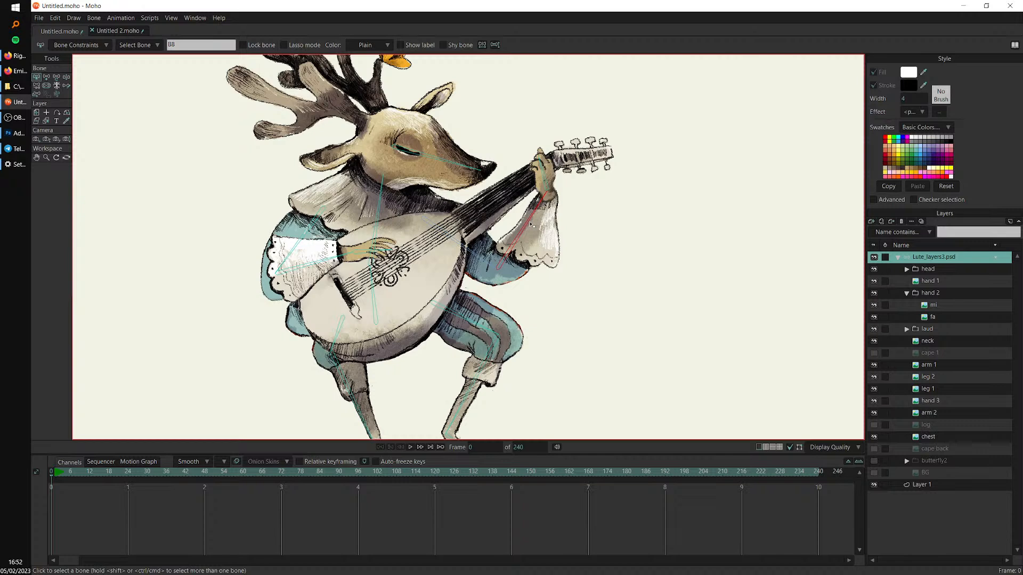
click(50, 78)
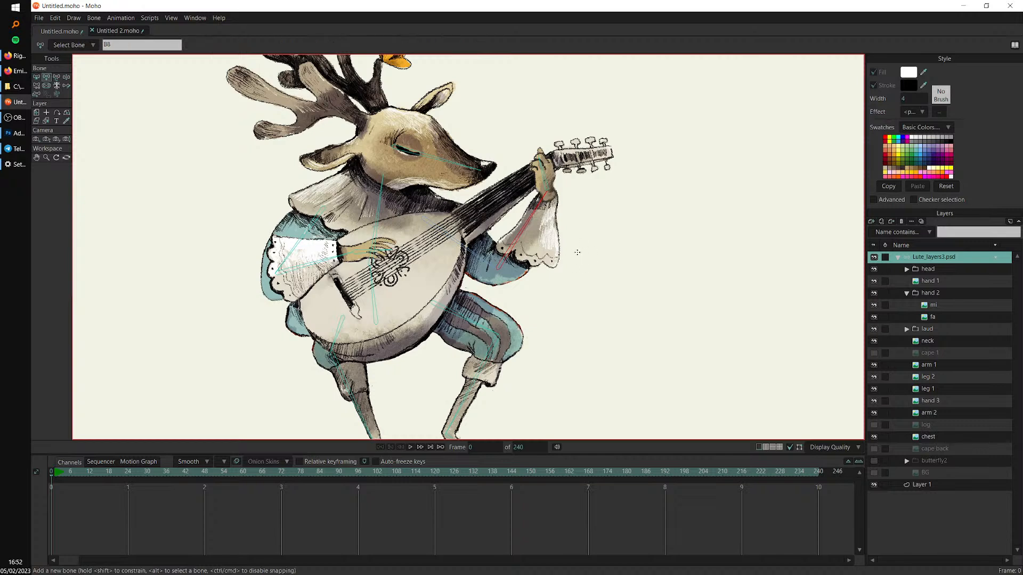
drag(476, 295, 478, 271)
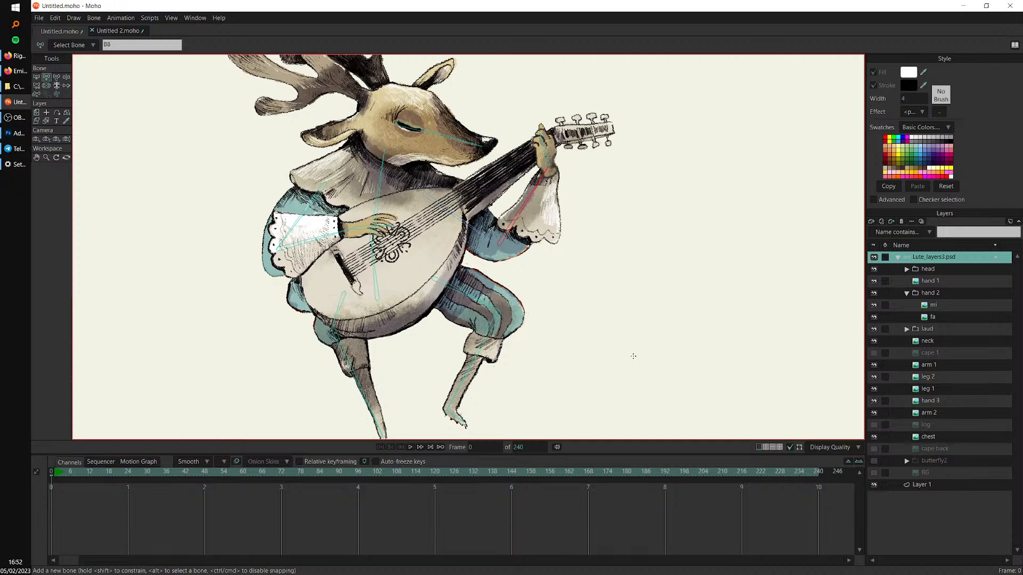
key(Return)
drag(341, 268, 554, 131)
Bind the strings and laud layers inside the laud group to the new lute bone using Use Selected Bones for Flexi-Binding
click(906, 328)
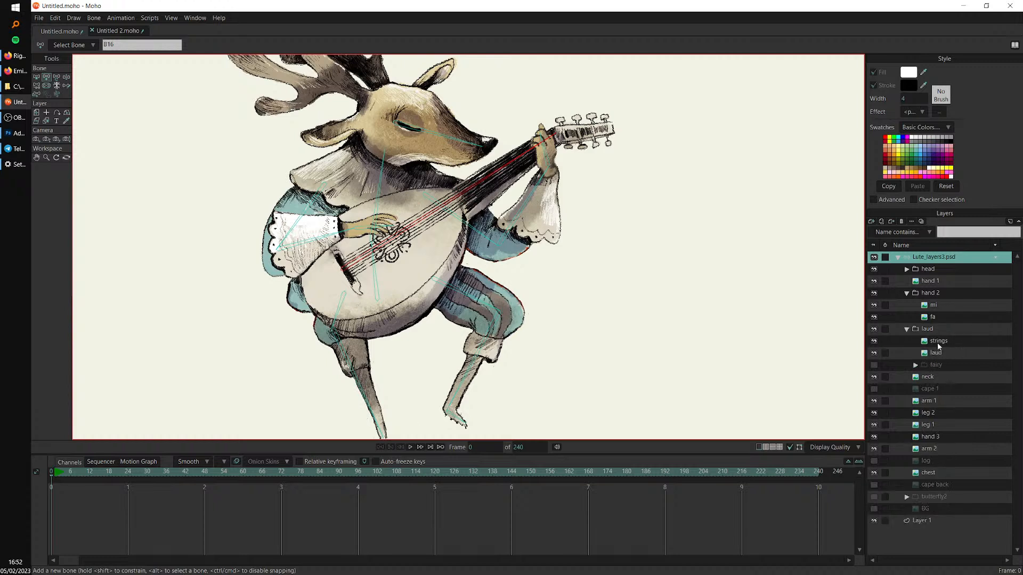
click(937, 346)
shift+click(943, 354)
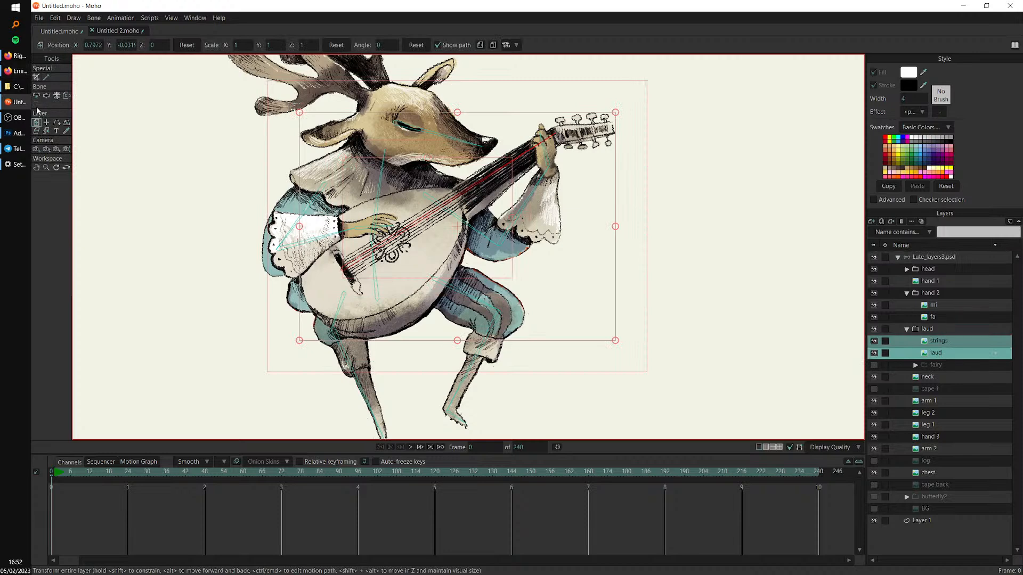
drag(429, 199, 441, 211)
key(b)
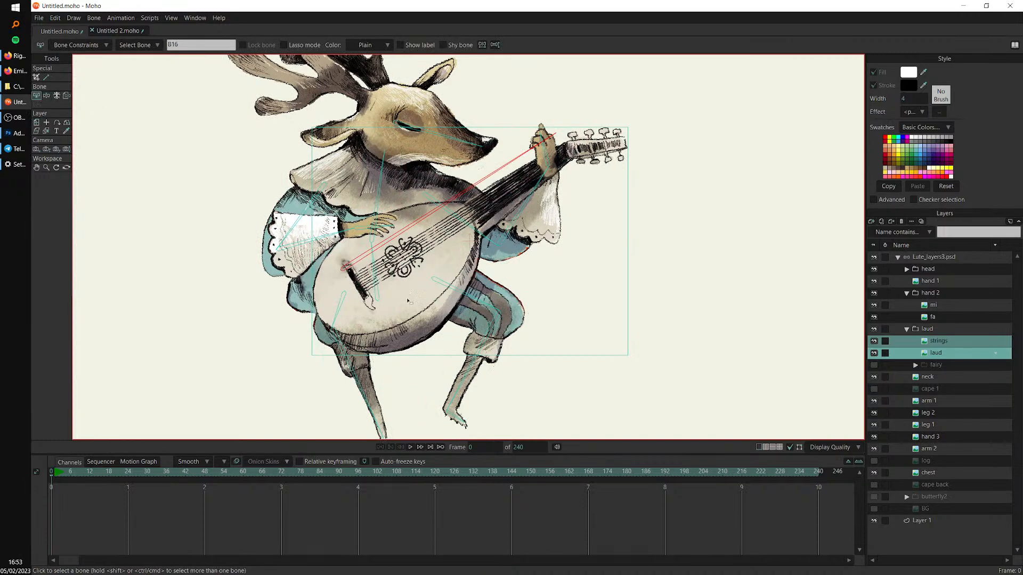
key(ctrl+z)
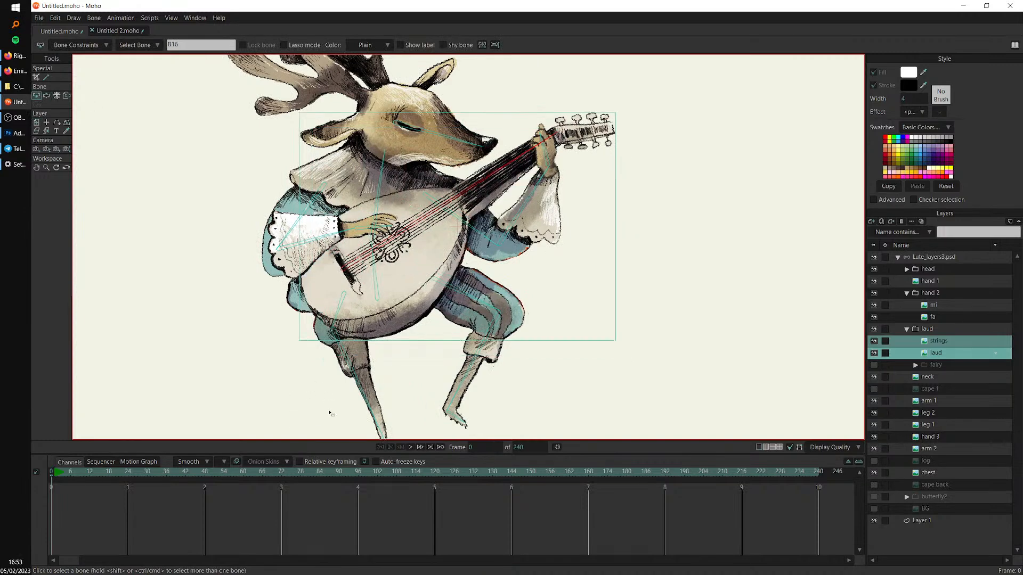
drag(413, 206, 432, 224)
key(ctrl+shift+f)
Test the lute binding on the Lute_layers3.psd layer by posing the lute, arms, head and legs with Manipulate Bones
click(906, 257)
scroll(403, 293, down, 4)
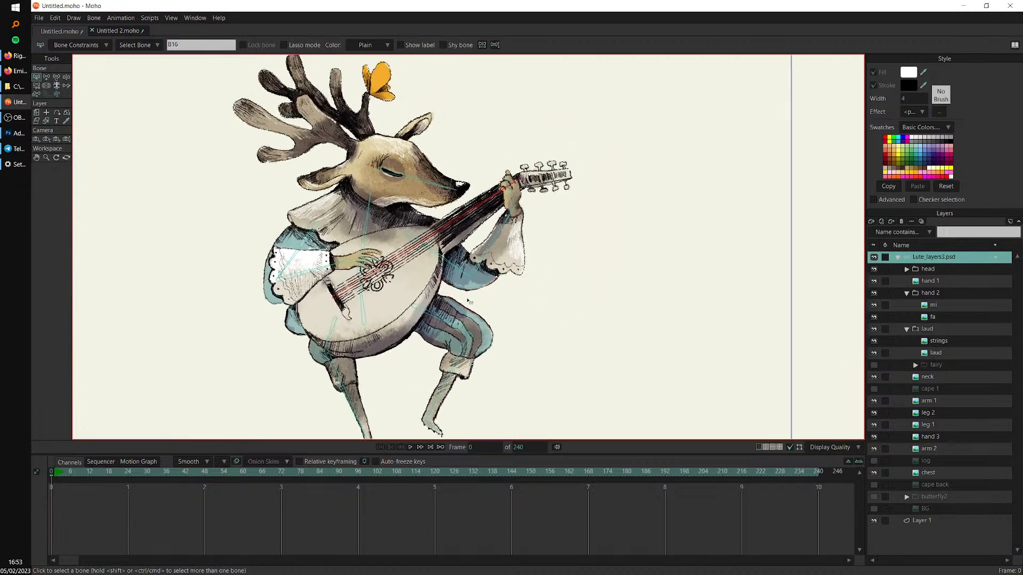
click(401, 292)
key(z)
drag(401, 292, 180, 251)
drag(286, 333, 290, 329)
mouse_move(223, 203)
mouse_down()
mouse_move(209, 201)
mouse_move(278, 227)
mouse_move(226, 202)
mouse_up()
drag(339, 198, 353, 214)
drag(278, 153, 285, 174)
mouse_move(446, 263)
mouse_down()
mouse_move(631, 221)
mouse_move(633, 249)
mouse_move(257, 252)
mouse_move(470, 341)
mouse_move(287, 261)
mouse_move(429, 267)
mouse_up()
key(b)
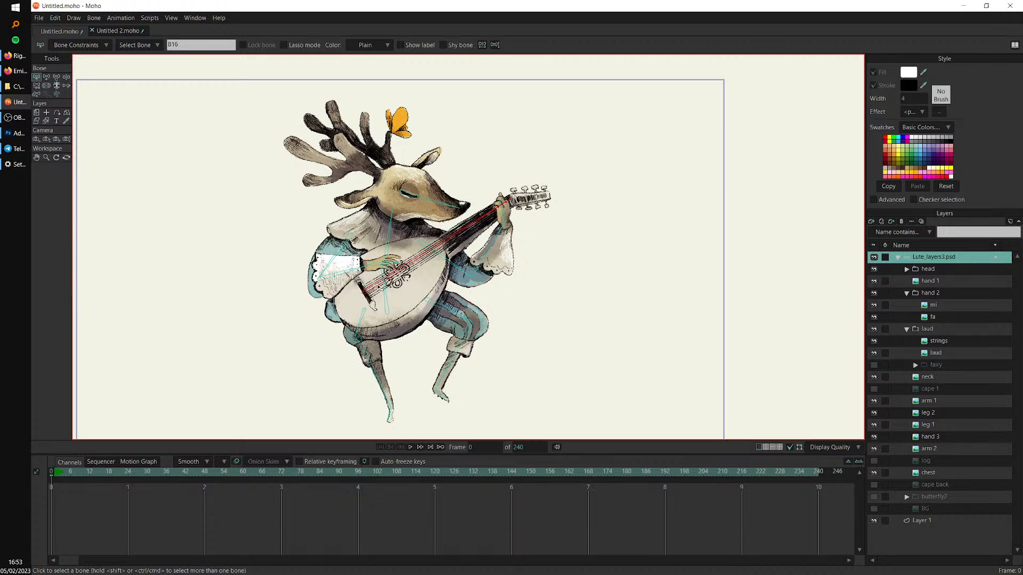
Create a new document, add a Bone layer above Layer 1, and activate the Add Bone tool
key(ctrl+n)
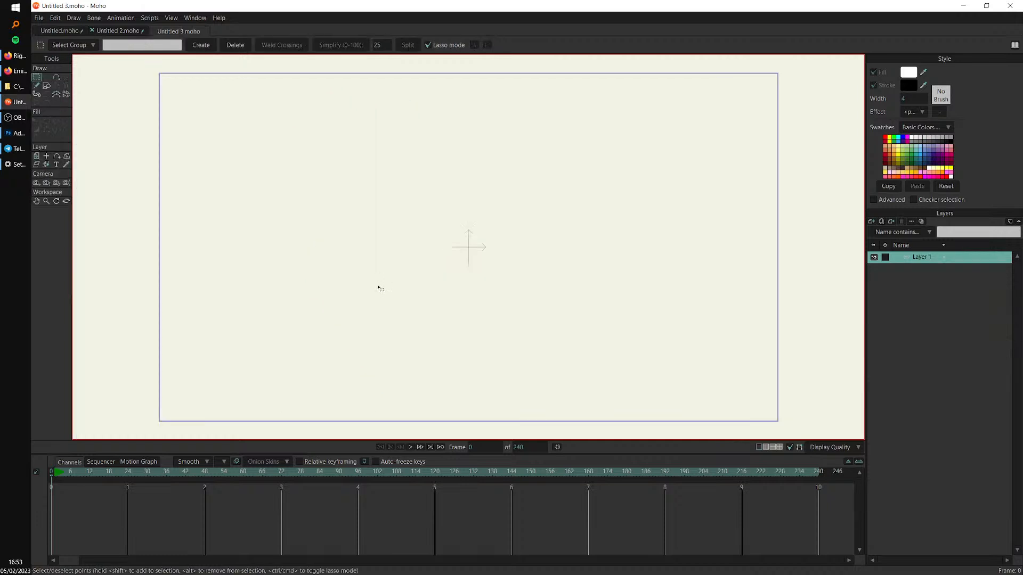
click(870, 222)
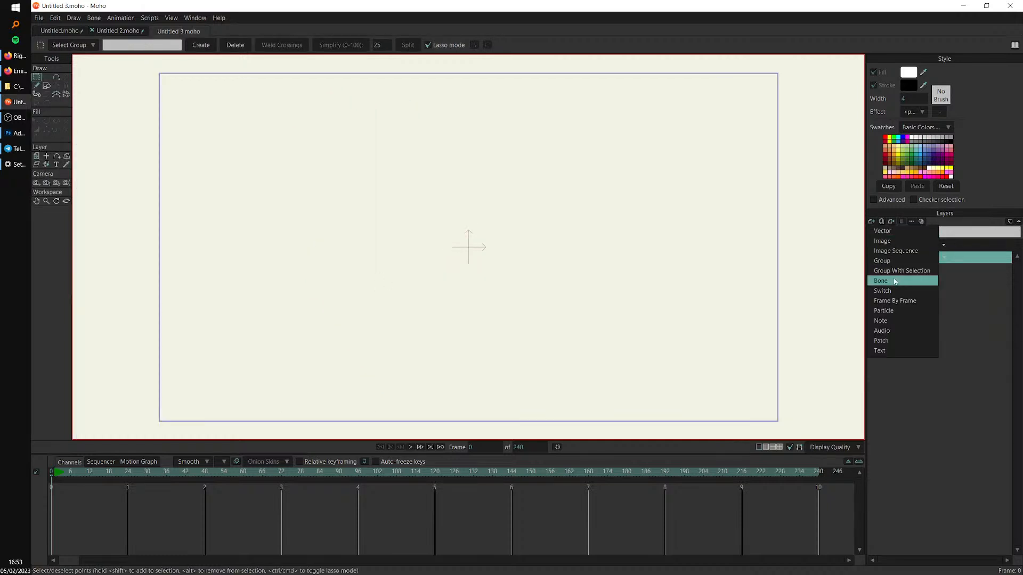
click(894, 282)
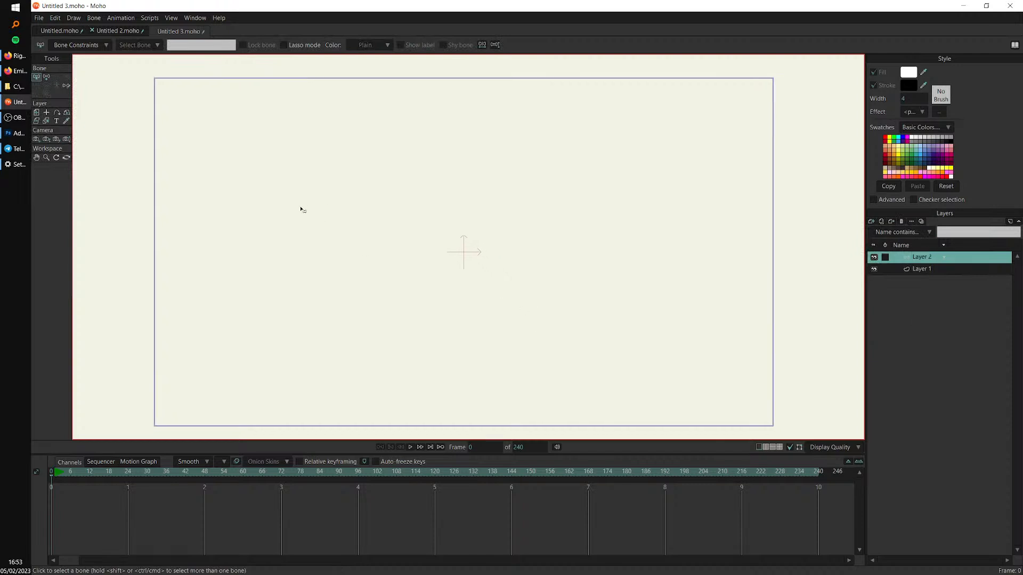
key(a)
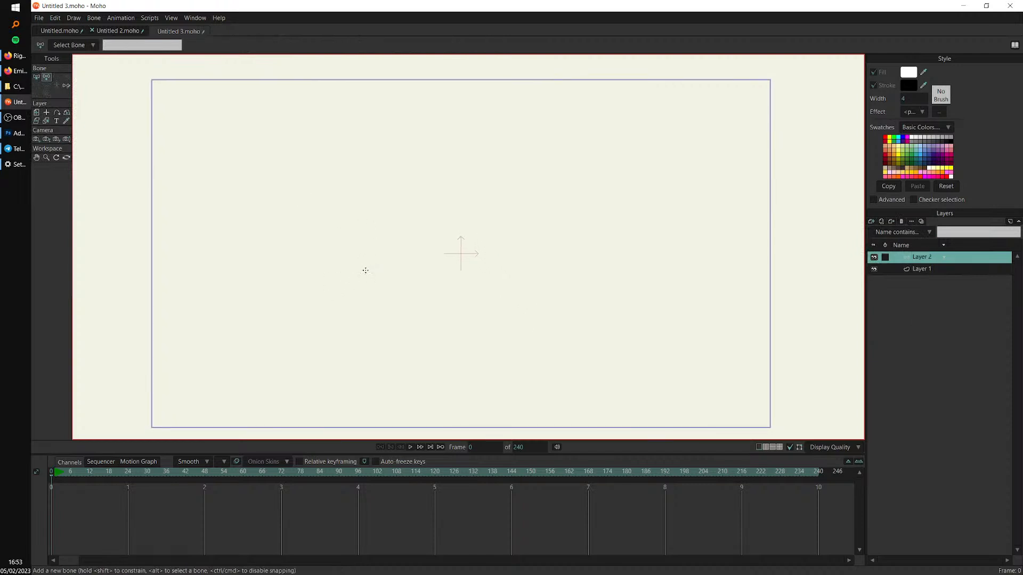
Add a long diagonal lute bone and two three-bone arm chains, one for each arm, ending near the lute
drag(328, 290, 530, 186)
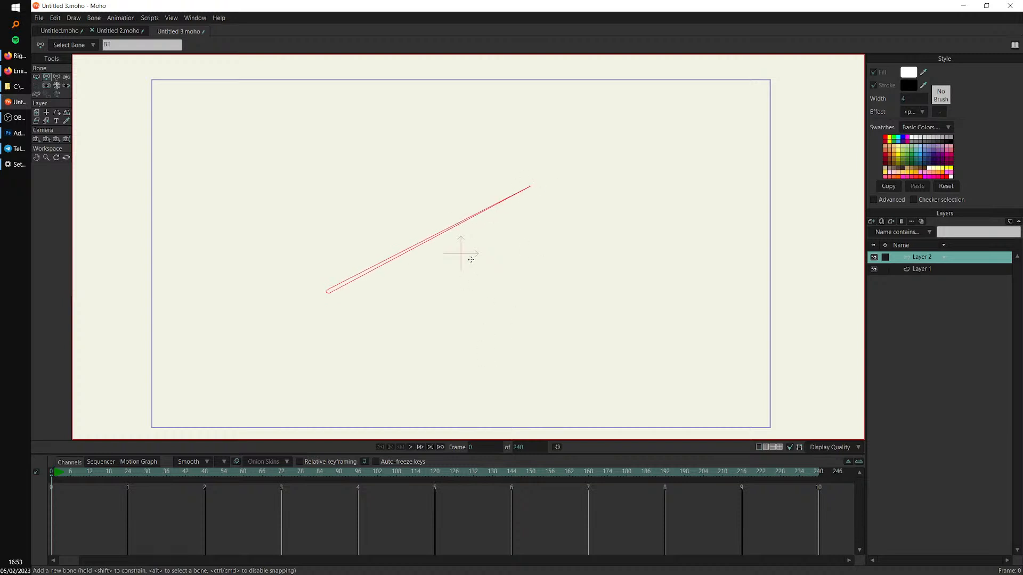
drag(342, 179, 408, 272)
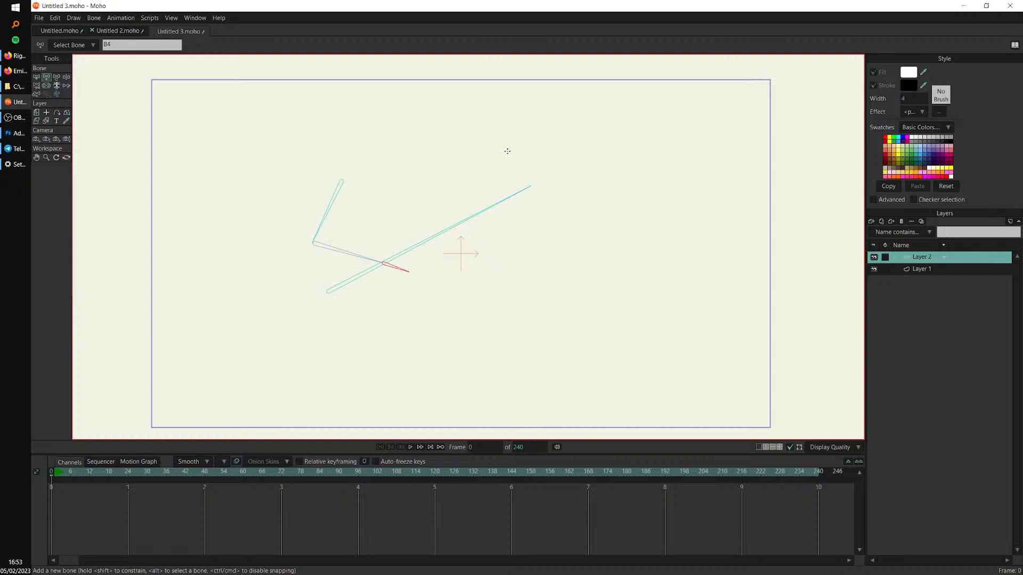
click(447, 161)
drag(425, 157, 494, 205)
drag(494, 204, 499, 174)
Adjust the right-hand arm chain with Transform Bone so the forearm's end sits near the lute neck
key(t)
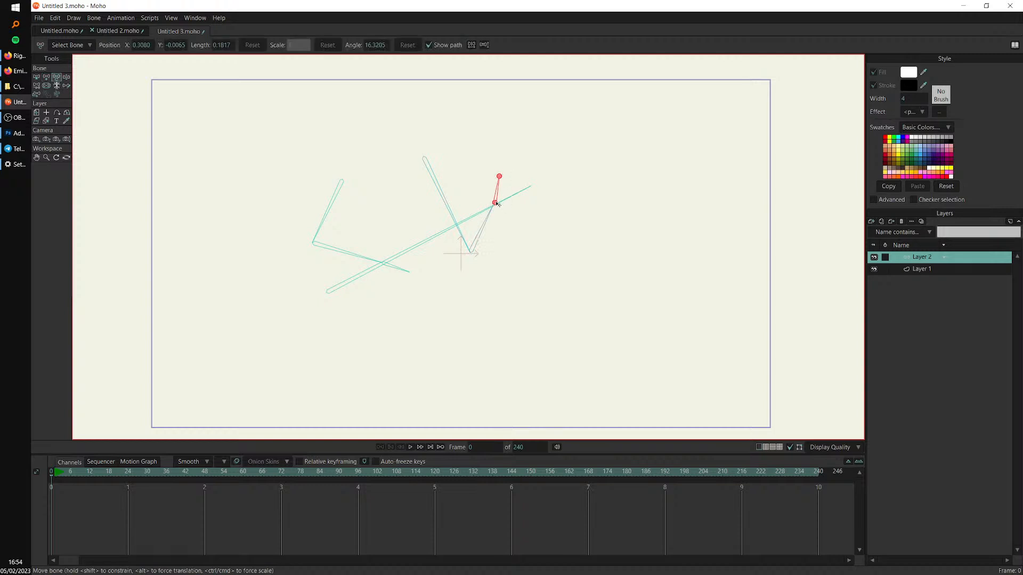
scroll(610, 274, up, 2)
scroll(609, 274, up, 2)
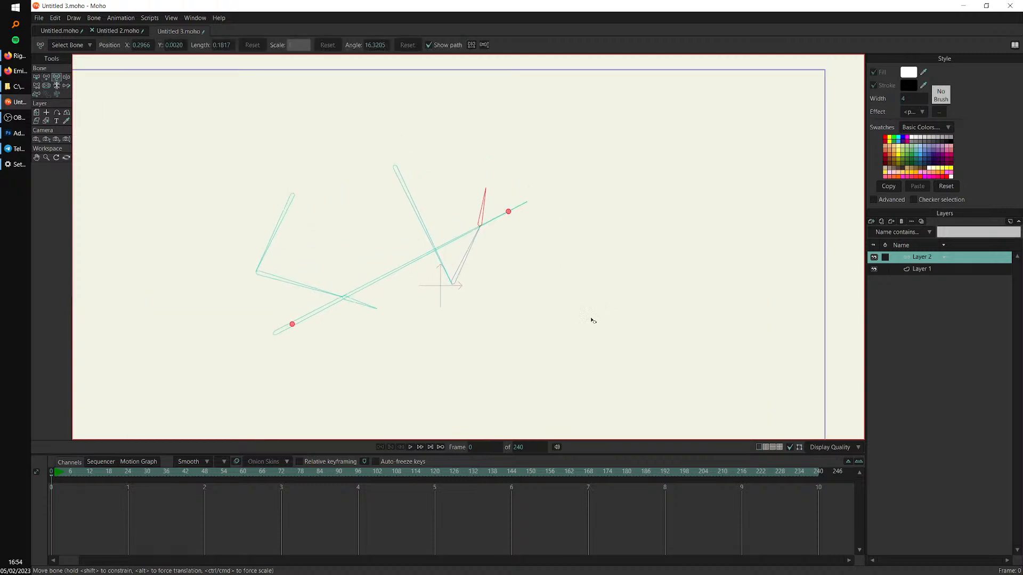
mouse_move(472, 251)
mouse_down()
mouse_move(446, 267)
mouse_move(474, 259)
mouse_move(505, 226)
mouse_move(491, 253)
mouse_up()
click(491, 252)
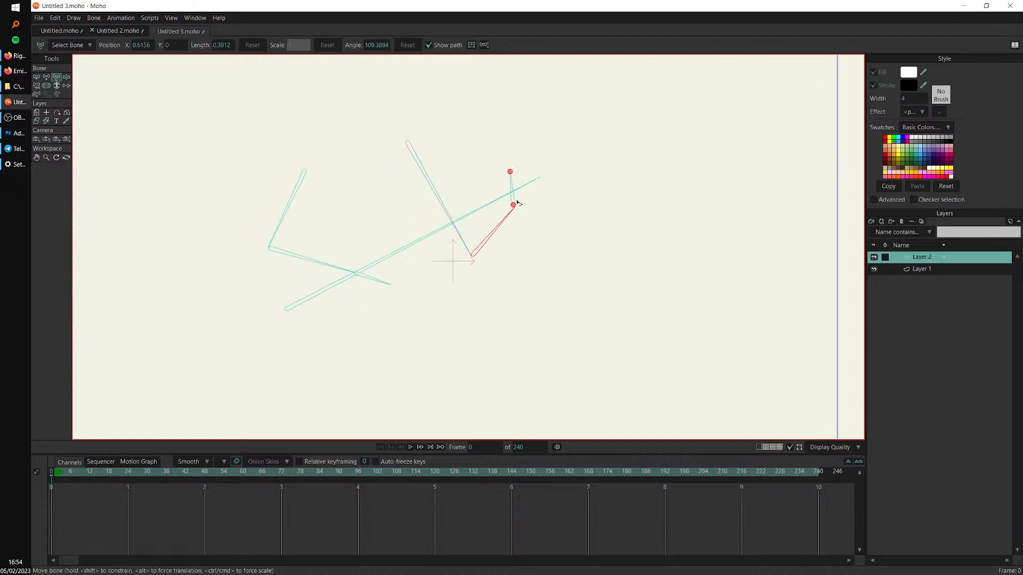
Test the lute bone with Manipulate Bones to check how the arm chains respond
key(z)
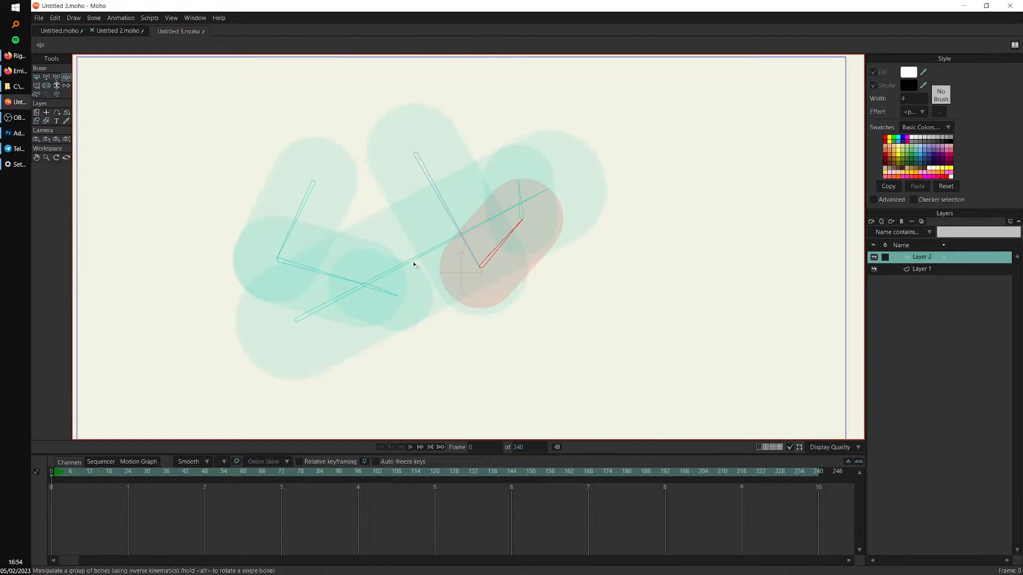
drag(419, 256, 442, 280)
drag(449, 341, 402, 292)
Detach the left-hand upper arm bone from its lute parent and test the lute bone again
key(p)
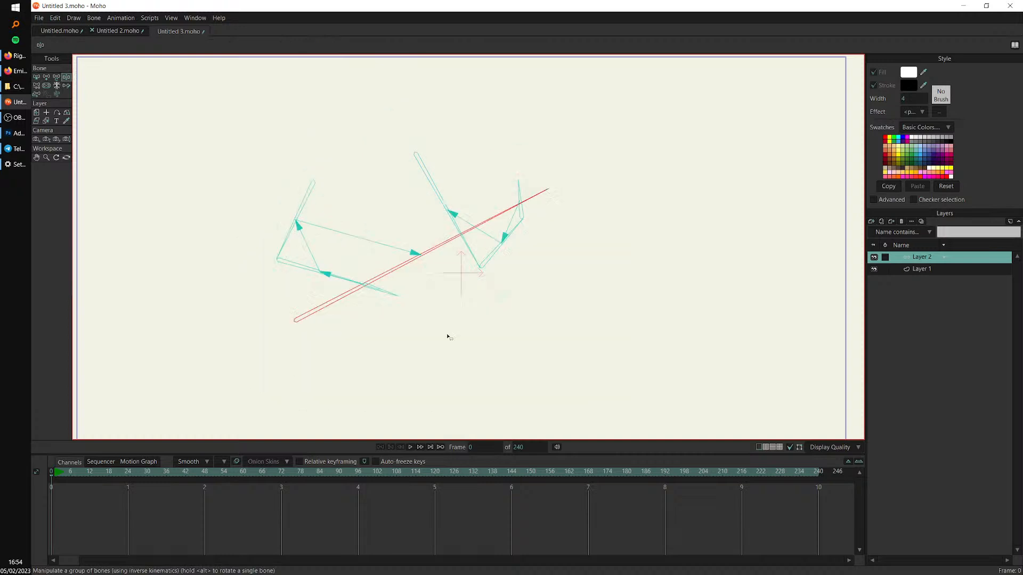
alt+click(307, 190)
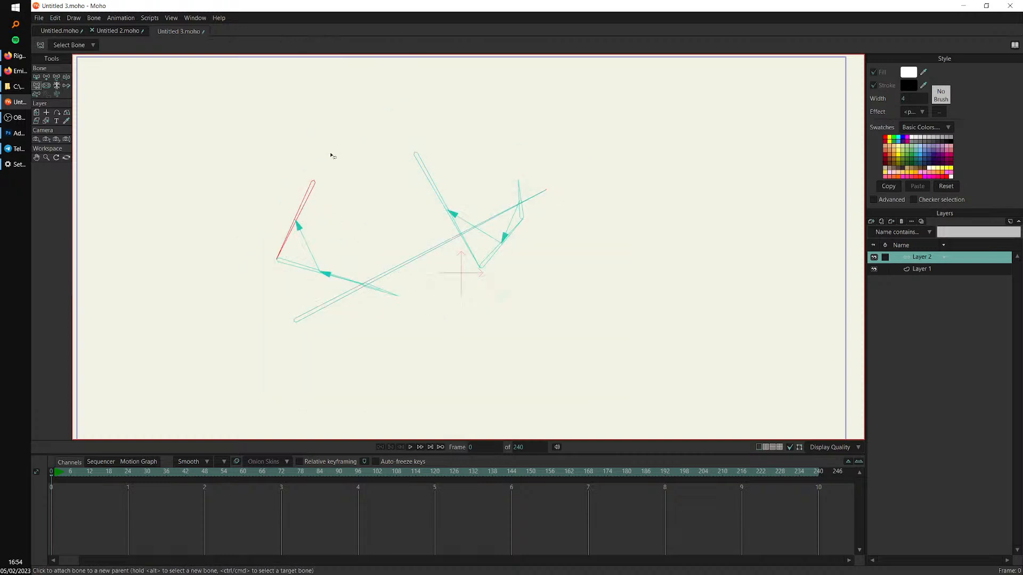
click(330, 154)
key(z)
mouse_move(426, 259)
mouse_down()
mouse_move(462, 314)
mouse_move(546, 229)
mouse_move(375, 274)
mouse_move(539, 194)
mouse_move(660, 325)
mouse_move(416, 268)
mouse_move(424, 242)
mouse_up()
key(b)
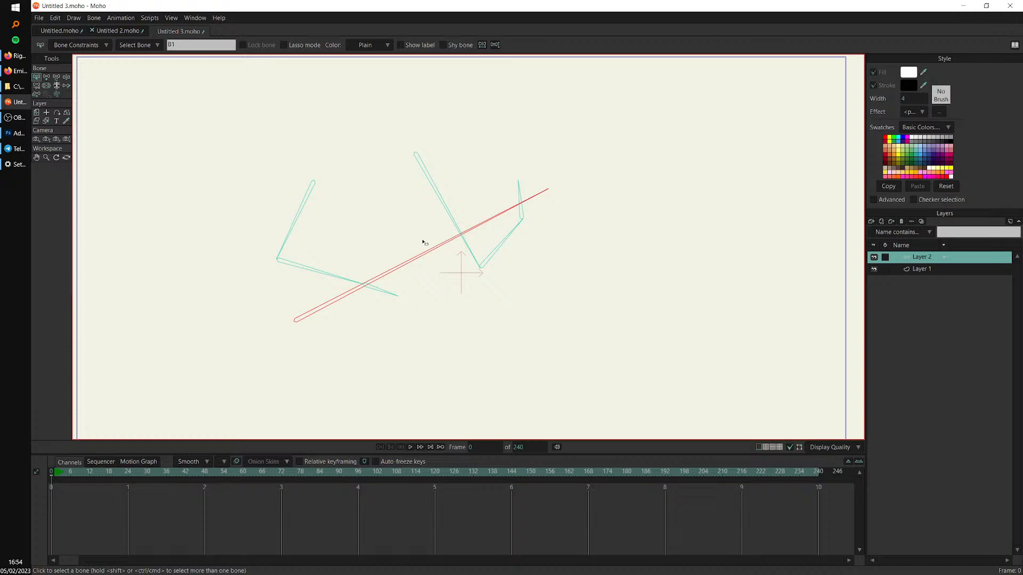
Rotate the left-hand forearm upward with Transform Bone so its hand bone crosses the lute
key(t)
drag(375, 289, 384, 269)
key(b)
click(366, 292)
click(364, 292)
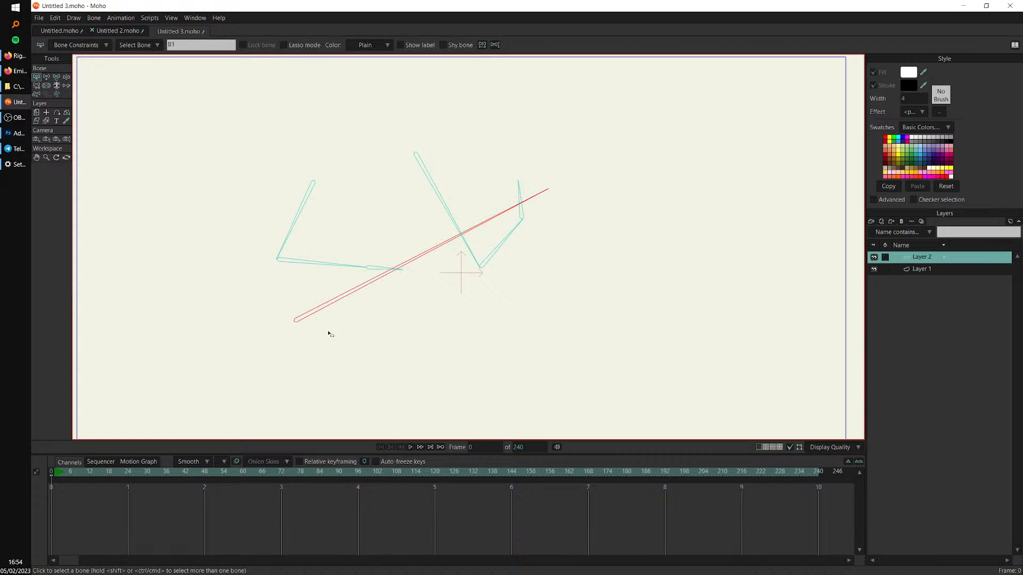
Add two short target bones as children of the lute bone, one starting at each wrist
scroll(548, 264, up, 2)
scroll(382, 325, up, 1)
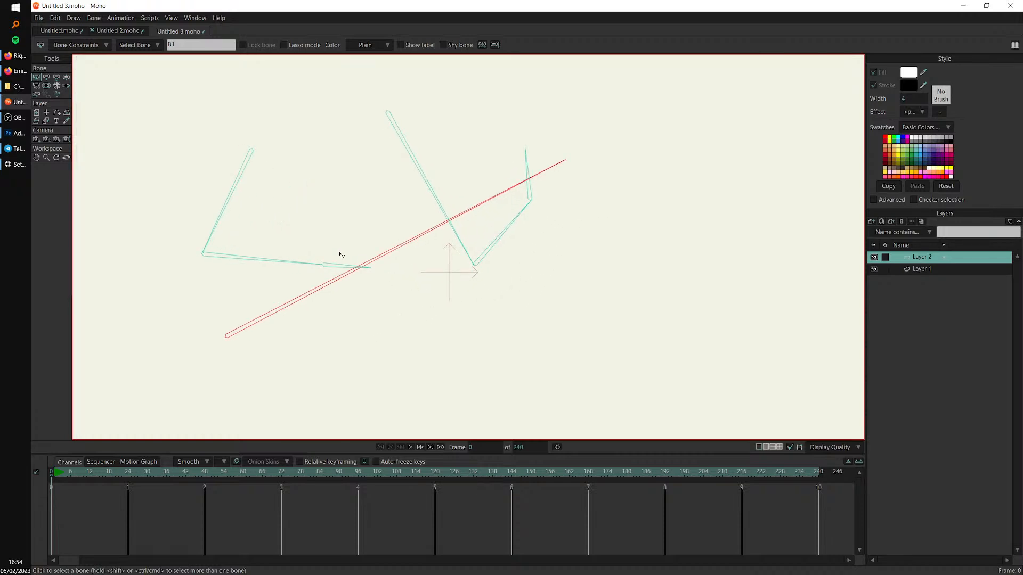
scroll(589, 242, up, 1)
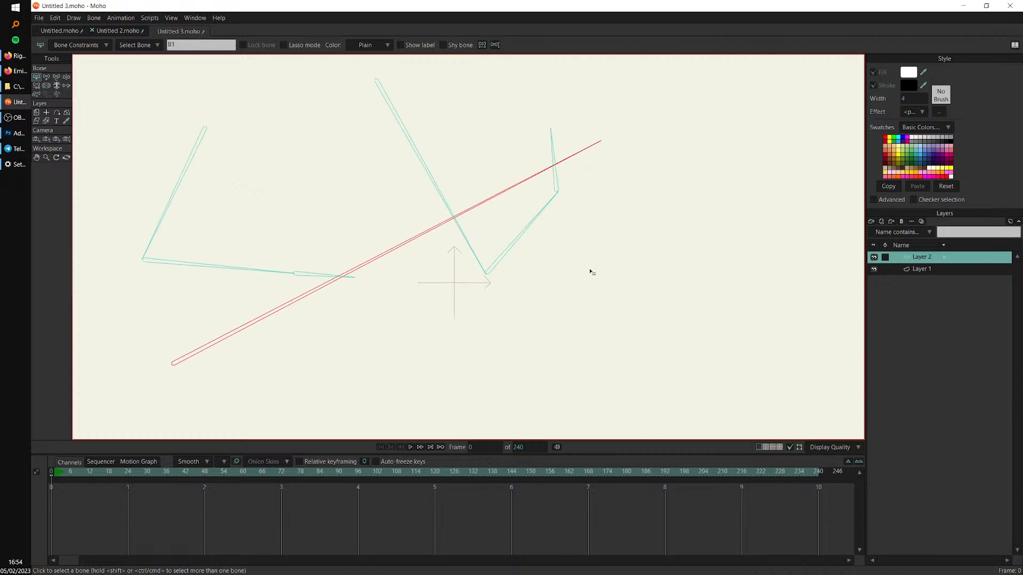
mouse_move(259, 303)
mouse_down()
mouse_move(275, 318)
mouse_move(276, 309)
mouse_up()
click(283, 305)
click(47, 78)
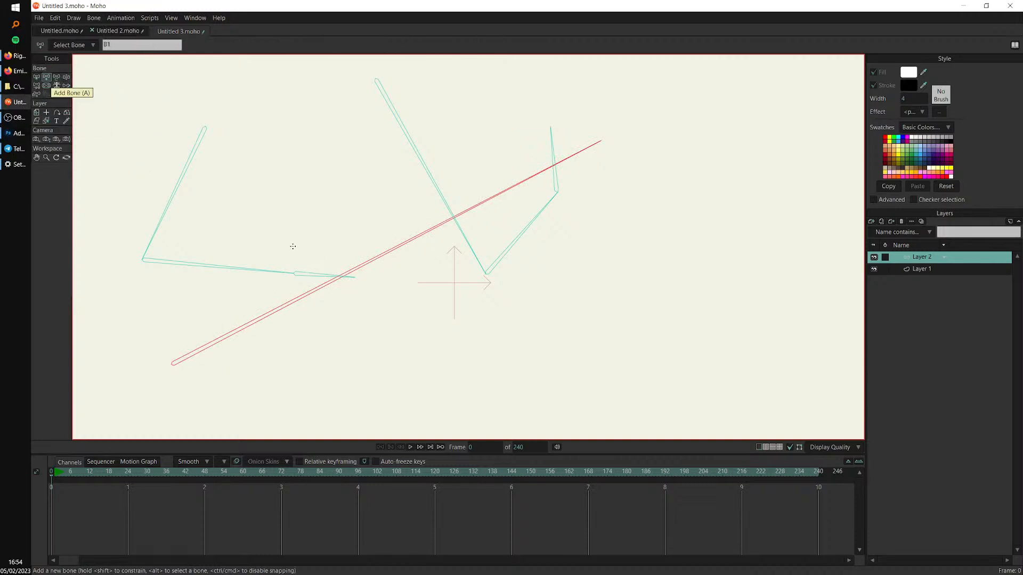
drag(294, 272, 282, 233)
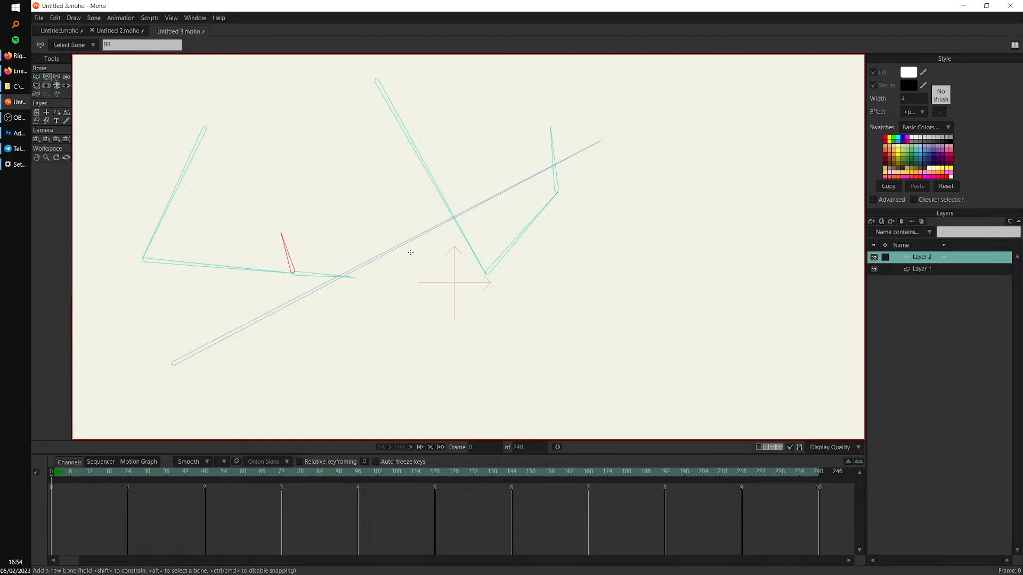
alt+click(397, 245)
drag(557, 192, 600, 204)
Test the lute bone with Manipulate Bones to check that both wrist target bones follow it
scroll(580, 273, down, 2)
key(z)
click(499, 278)
drag(499, 278, 597, 324)
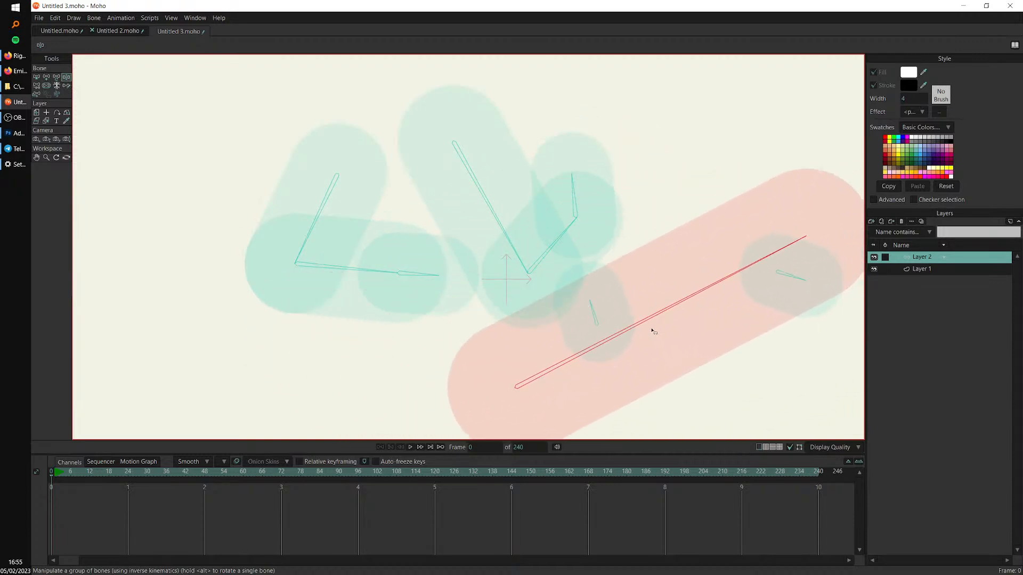
key(b)
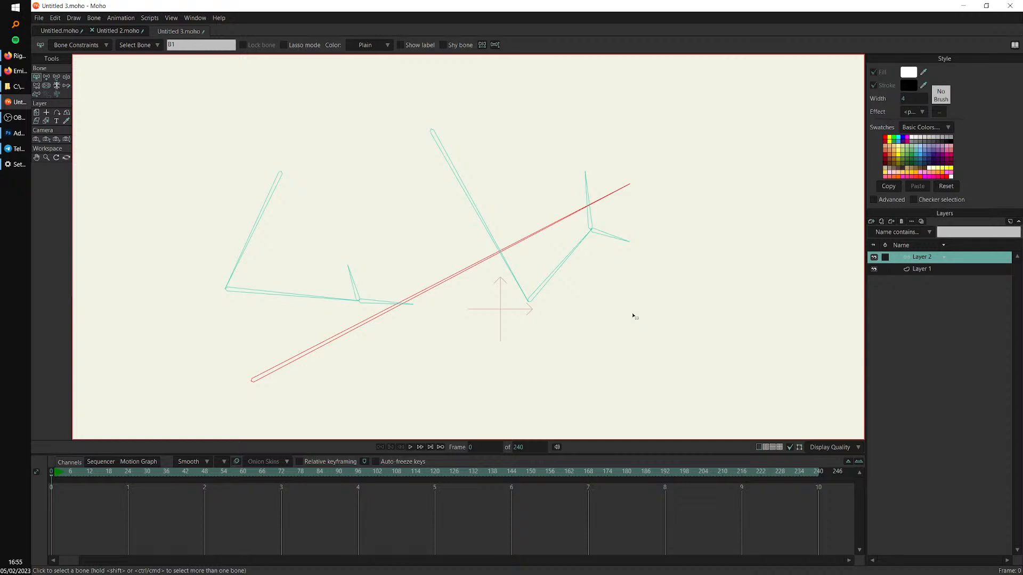
Select the short target bone at the left-hand wrist and inspect its name
scroll(516, 300, up, 1)
drag(552, 274, 570, 262)
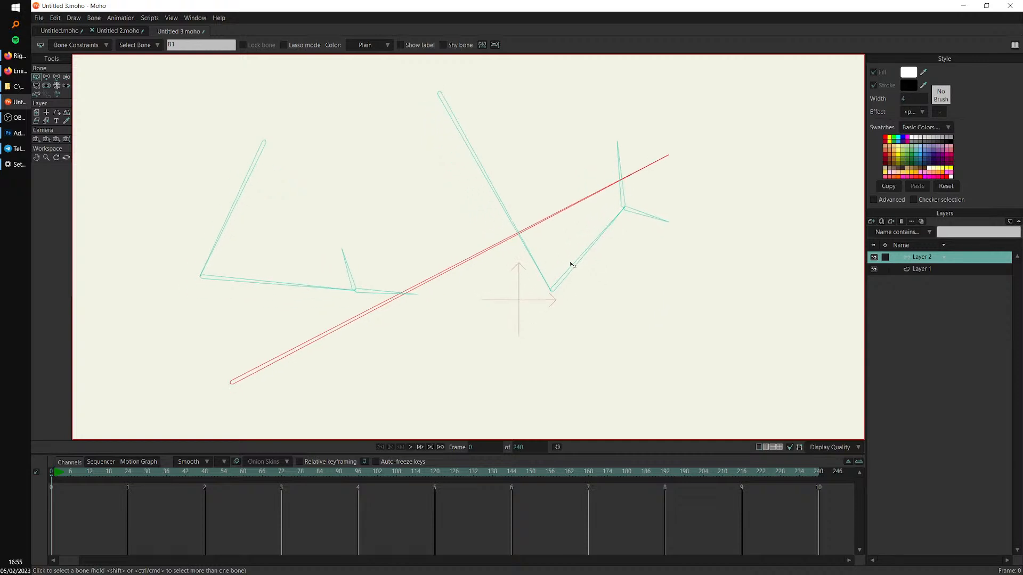
click(100, 122)
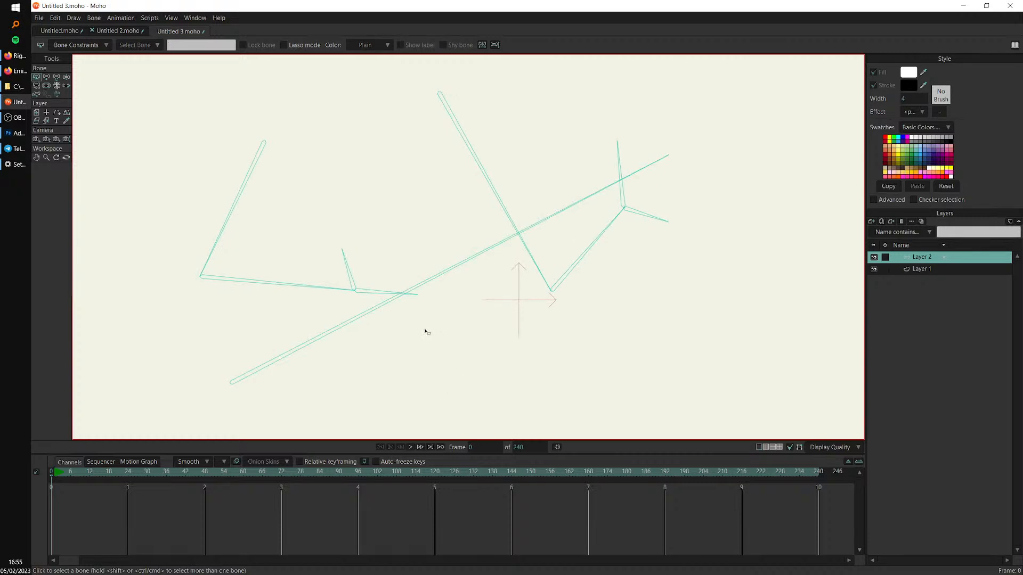
click(349, 271)
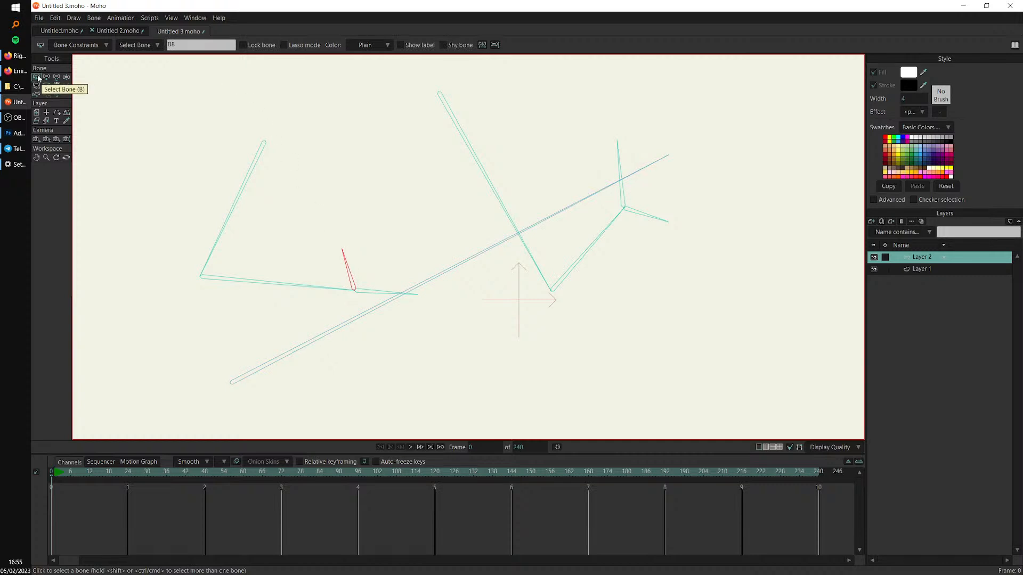
drag(335, 251, 359, 276)
key(super+plus)
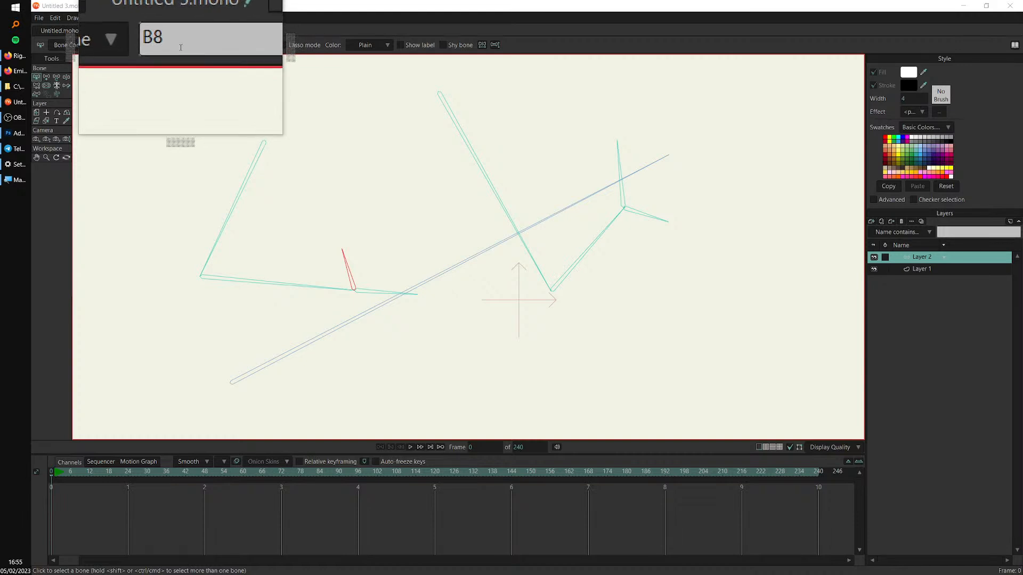
key(super+Escape)
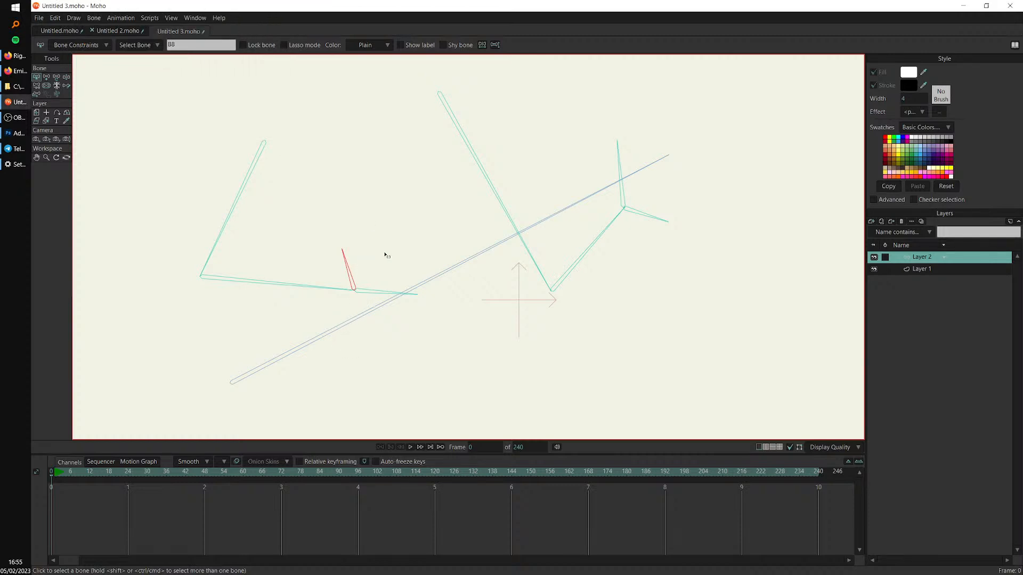
Set the left-hand forearm bone's target to B8 in its bone constraints
click(312, 289)
key(super+plus)
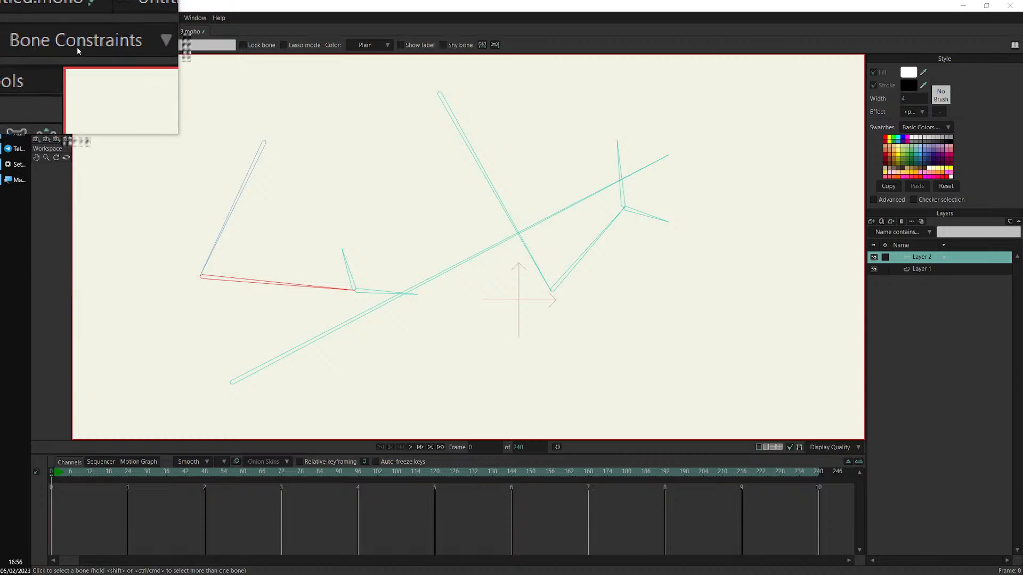
click(87, 46)
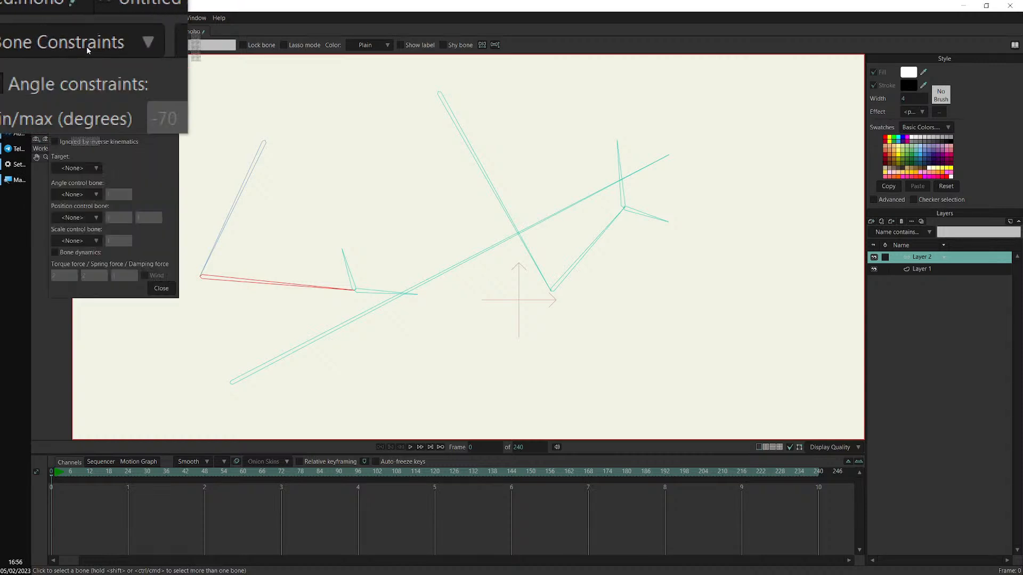
key(super+Escape)
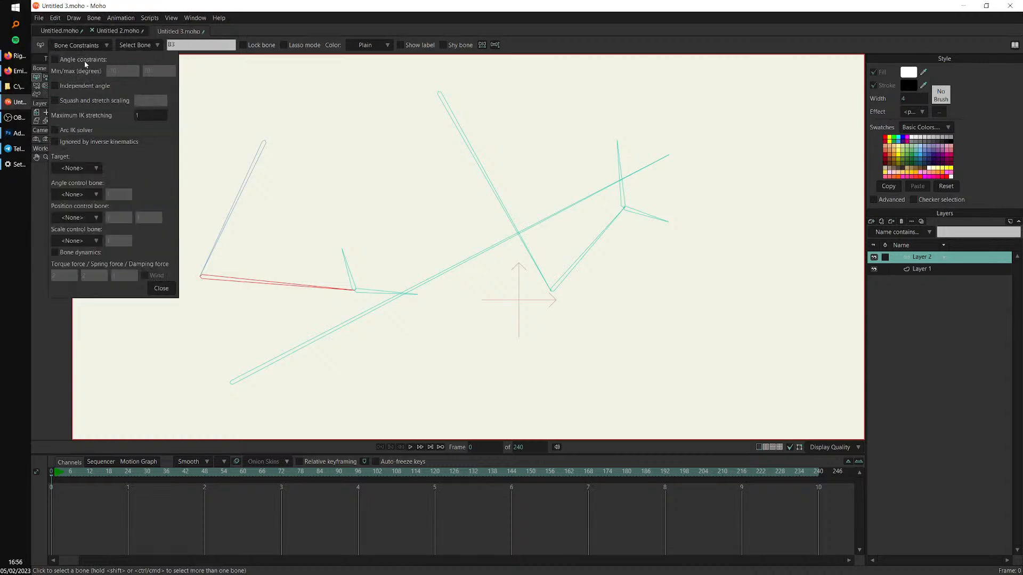
click(83, 169)
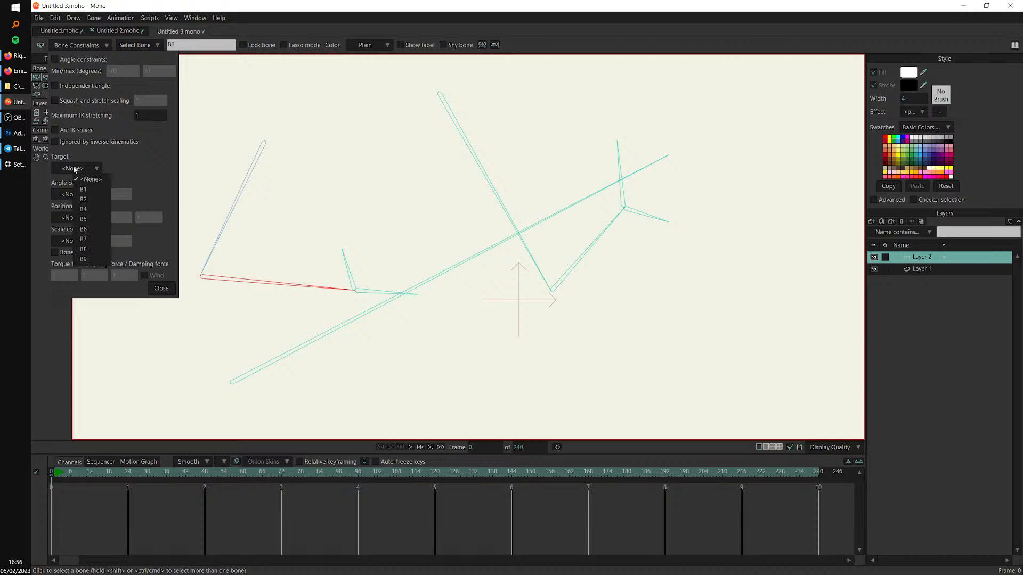
key(super+plus)
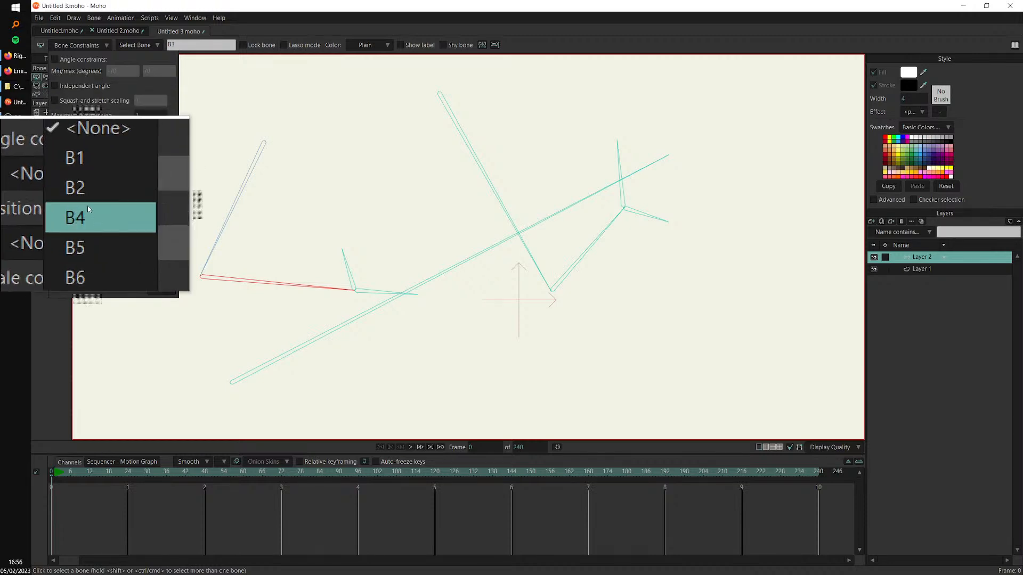
click(89, 251)
key(super+Escape)
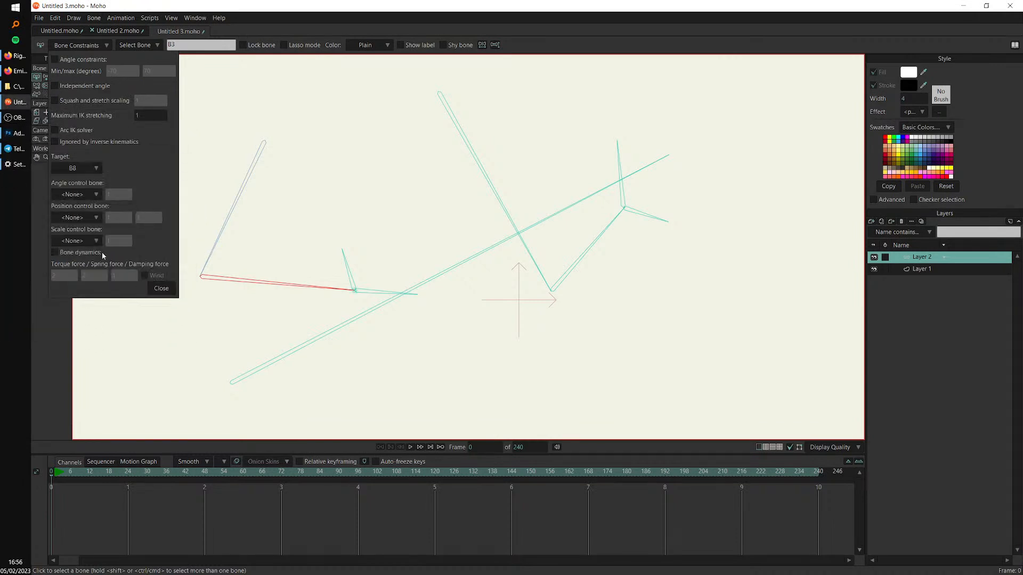
click(162, 289)
Test the left-hand arm's target by manipulating the lute bone and moving it at frame 21, and delete the test keyframes
scroll(287, 290, up, 2)
scroll(410, 295, up, 1)
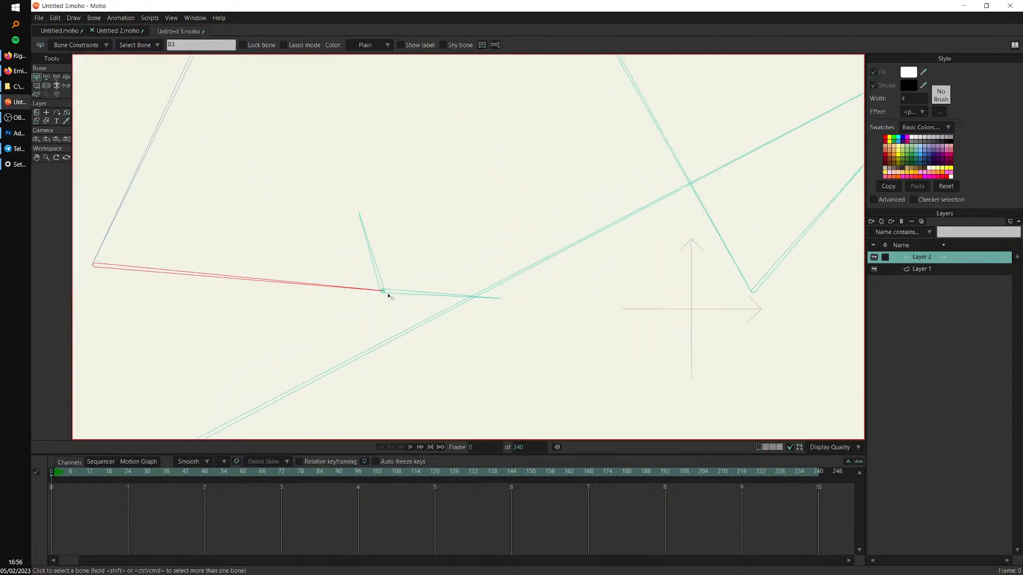
key(super+plus)
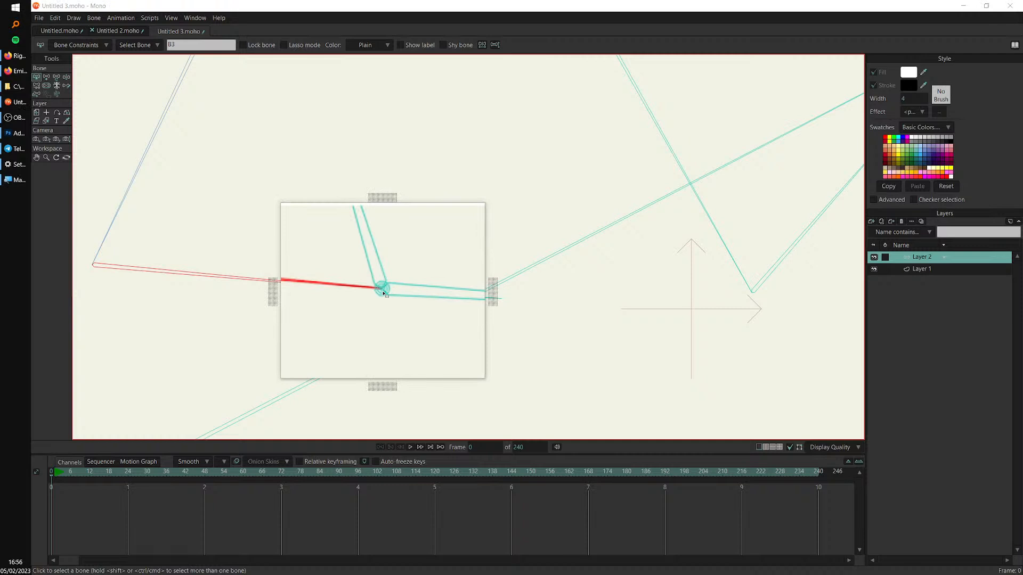
key(super+Escape)
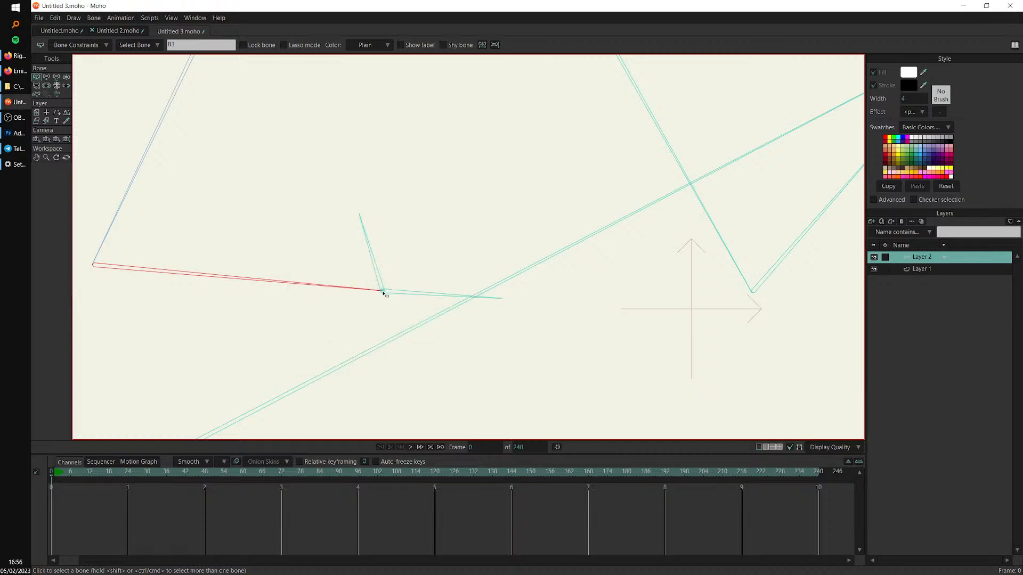
scroll(512, 282, down, 5)
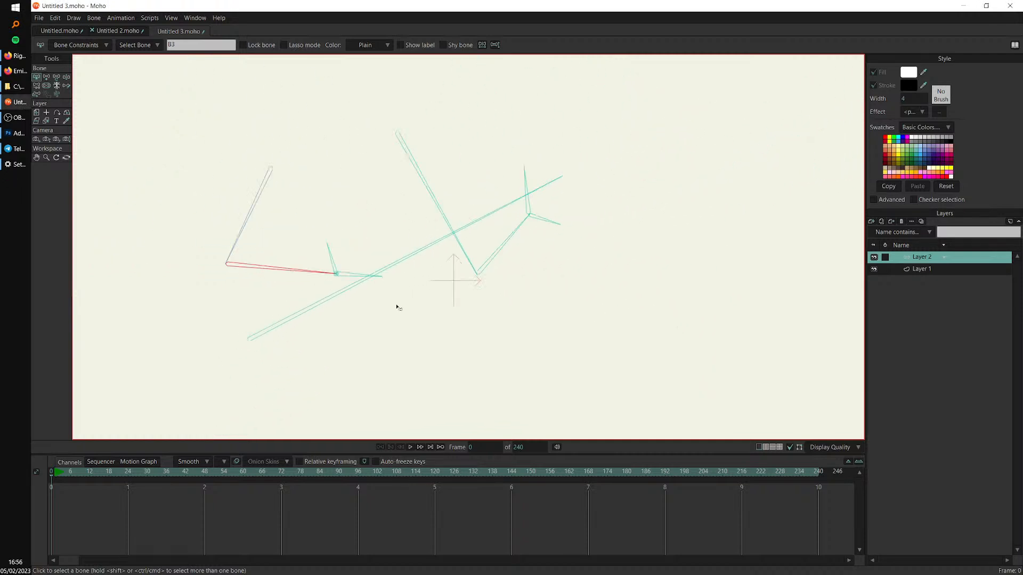
key(z)
drag(392, 258, 314, 283)
click(116, 472)
key(t)
mouse_move(230, 341)
mouse_down()
mouse_move(215, 311)
mouse_move(219, 281)
mouse_move(241, 278)
mouse_move(209, 318)
mouse_move(269, 324)
mouse_move(178, 361)
mouse_move(287, 322)
mouse_move(147, 285)
mouse_move(296, 288)
mouse_move(189, 307)
mouse_move(218, 331)
mouse_up()
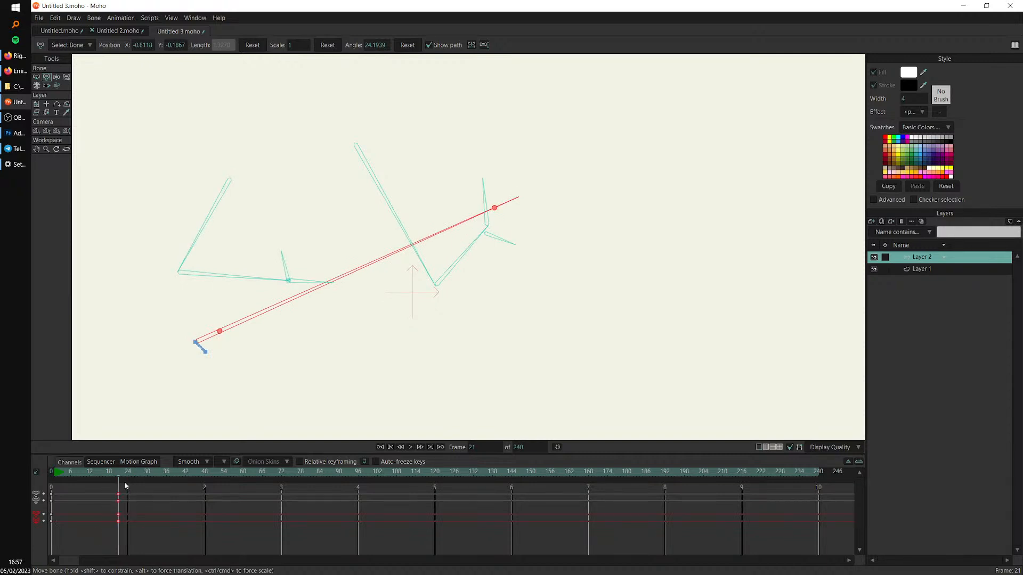
key(Delete)
drag(105, 474, 27, 497)
Examine the names of the right arm's bones and the parent links between the arm, wrist target and lute bones
drag(532, 311, 523, 335)
scroll(525, 312, up, 2)
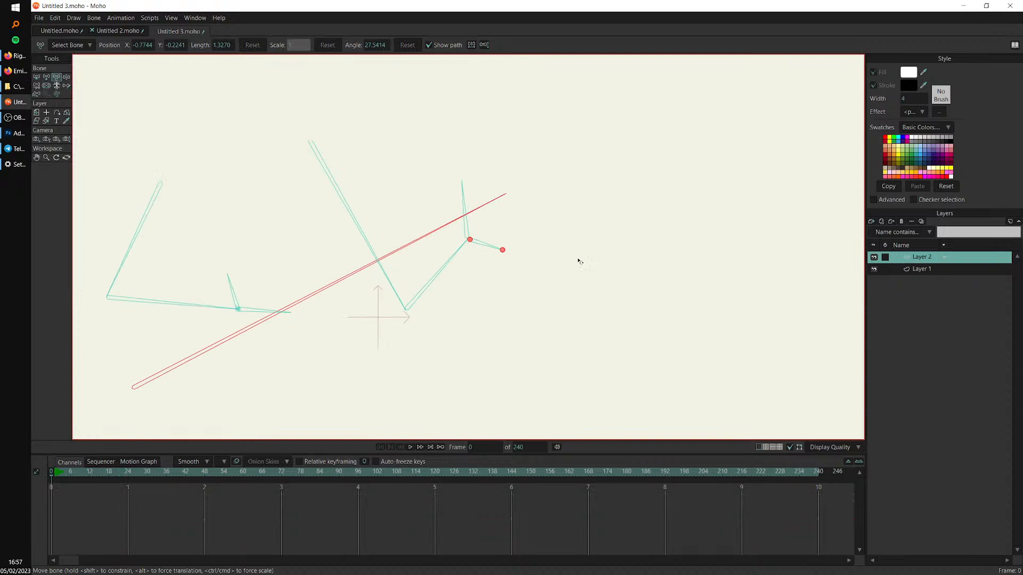
click(38, 79)
click(478, 281)
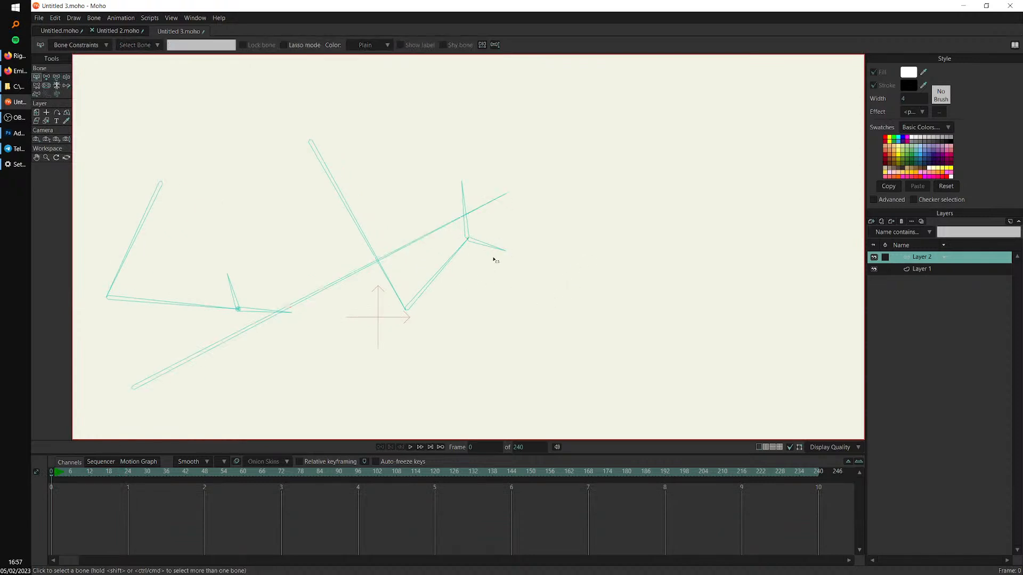
click(498, 245)
click(522, 219)
click(440, 270)
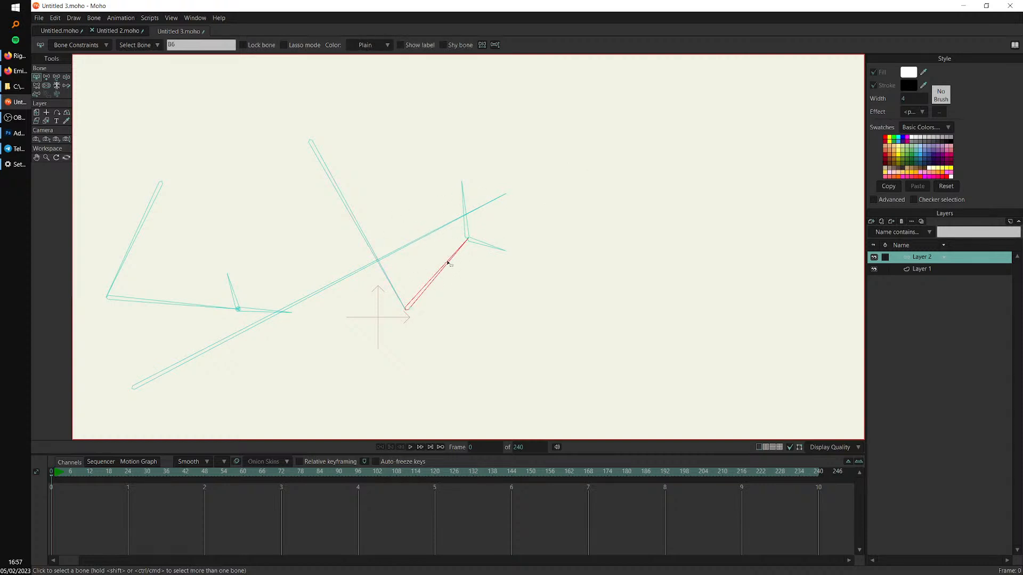
click(38, 89)
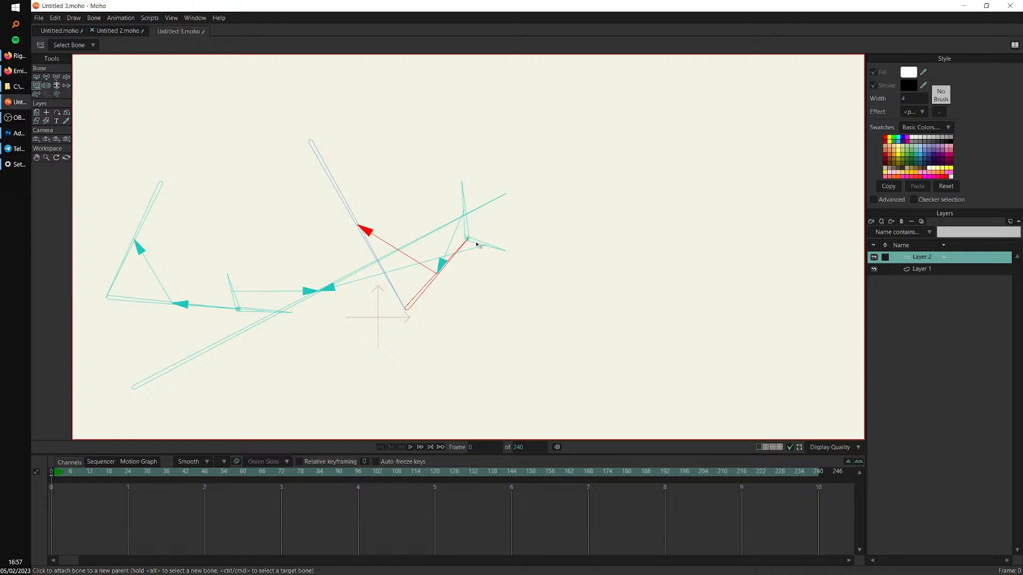
key(super+plus)
scroll(347, 294, down, 2)
Test the lute bone with Manipulate Bones at frame 33, then undo the change
key(z)
drag(351, 289, 306, 277)
click(156, 471)
scroll(385, 325, down, 2)
drag(365, 291, 340, 312)
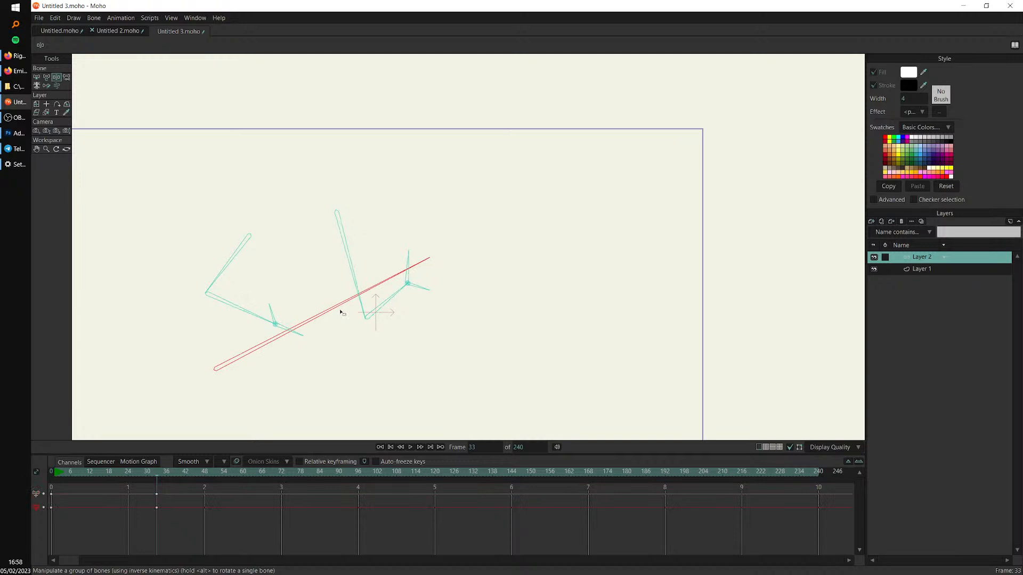
key(ctrl+z)
Animate the left wrist target bone up and down between frames 18 and 48 with Transform Bone
drag(144, 476, 108, 474)
scroll(256, 356, up, 4)
click(46, 76)
drag(249, 311, 243, 384)
drag(152, 473, 173, 473)
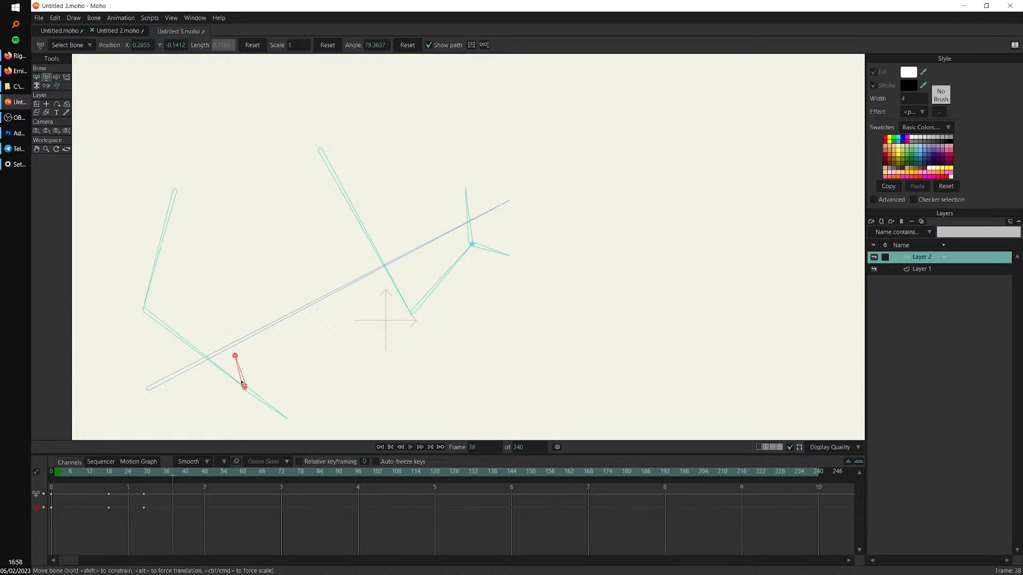
drag(244, 386, 226, 295)
drag(191, 473, 205, 473)
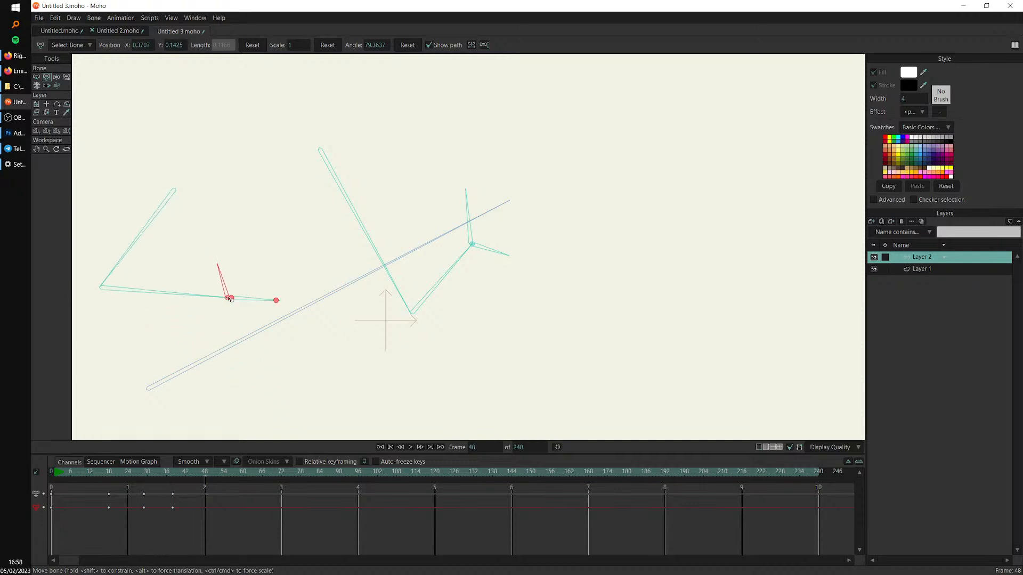
drag(227, 295, 246, 367)
key(ctrl+z)
drag(227, 297, 241, 367)
Rotate and move the lute bone at frame 24, move it again around frame 50, and scrub through the motion
drag(99, 473, 127, 503)
drag(344, 292, 342, 349)
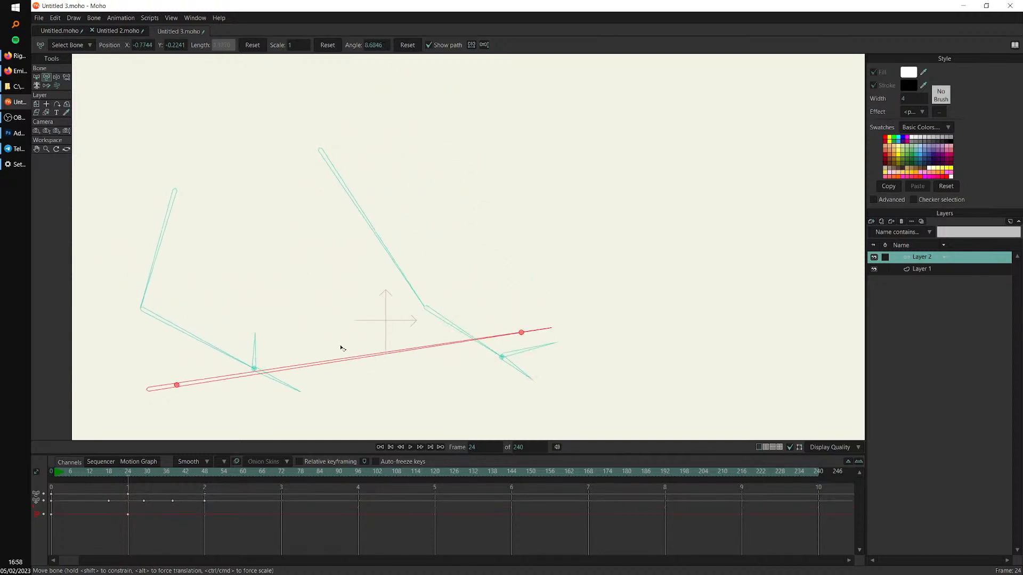
drag(176, 384, 219, 337)
drag(96, 481, 211, 488)
drag(219, 338, 107, 341)
drag(69, 473, 193, 504)
drag(83, 473, 2, 509)
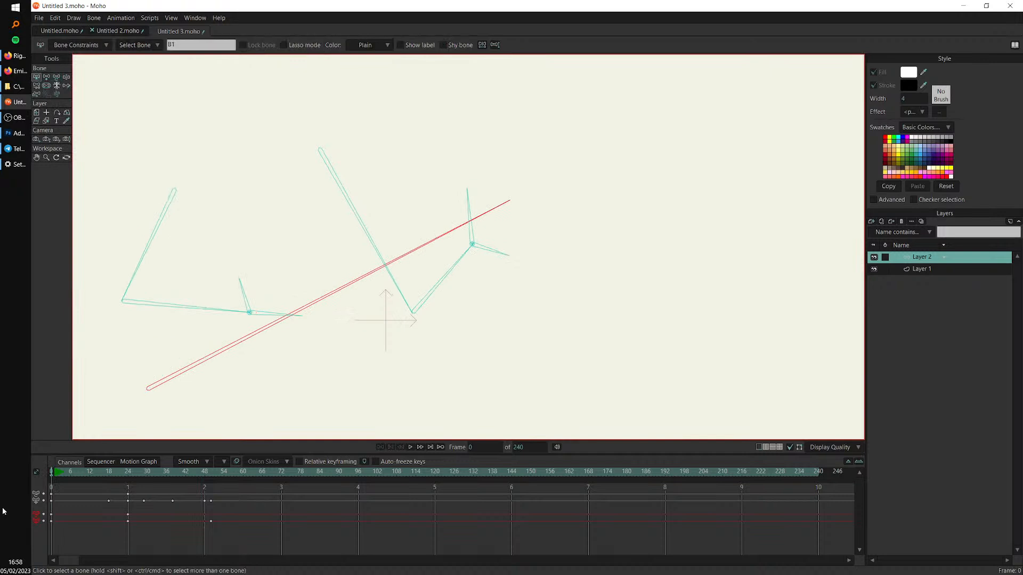
Create a new document and add a bone layer to it
key(ctrl+n)
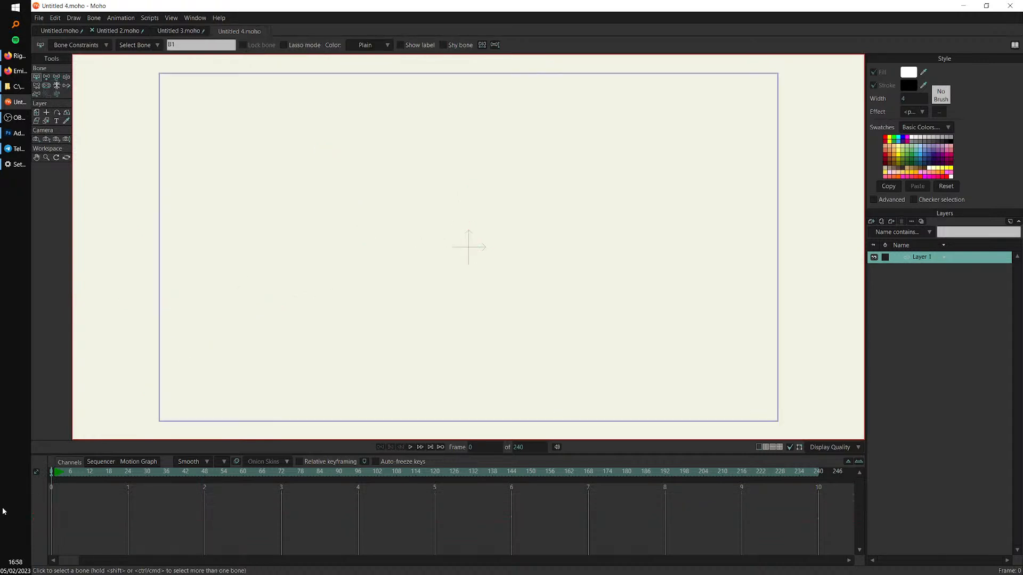
click(870, 222)
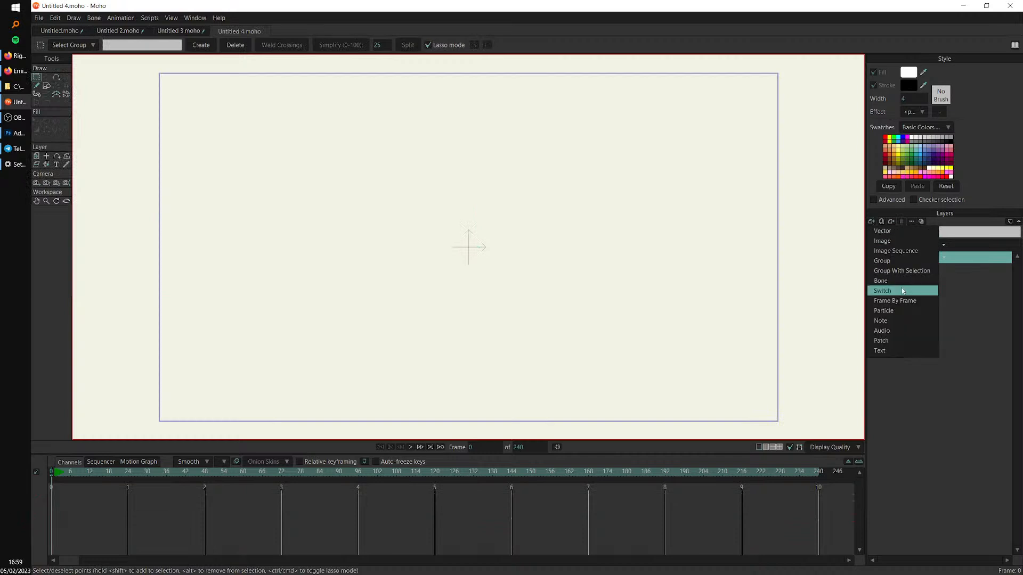
click(921, 296)
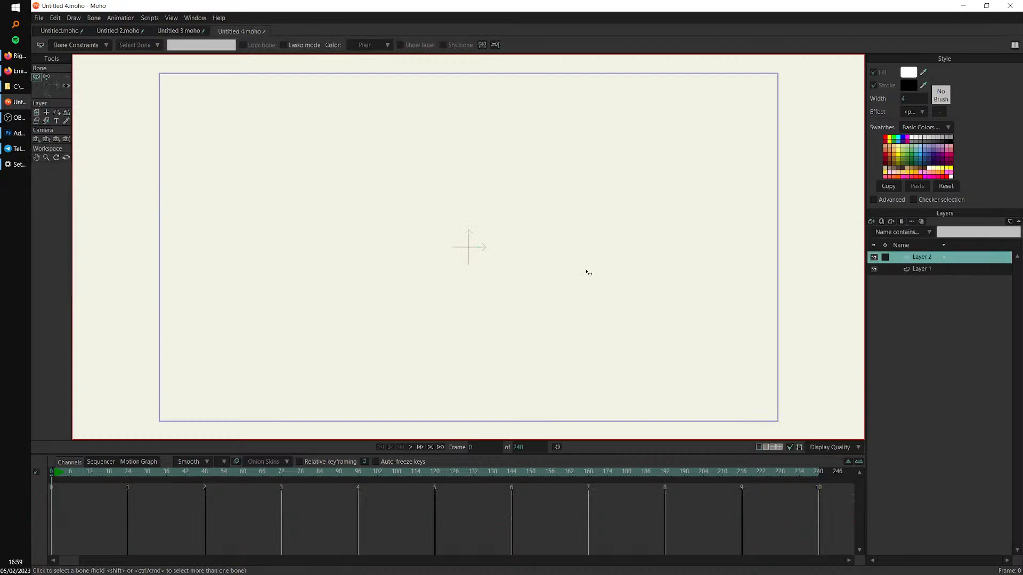
scroll(382, 220, up, 1)
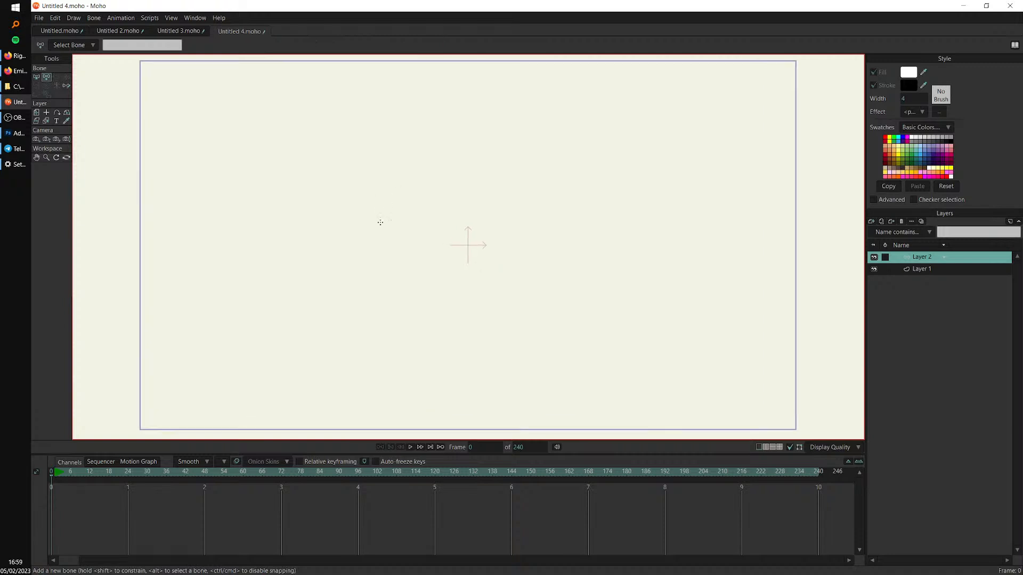
Draw an upright torso bone with two two-segment leg chains parented to it
drag(385, 196, 385, 151)
drag(397, 211, 435, 260)
drag(435, 259, 415, 309)
alt+click(387, 197)
drag(380, 215, 379, 309)
scroll(459, 288, up, 5)
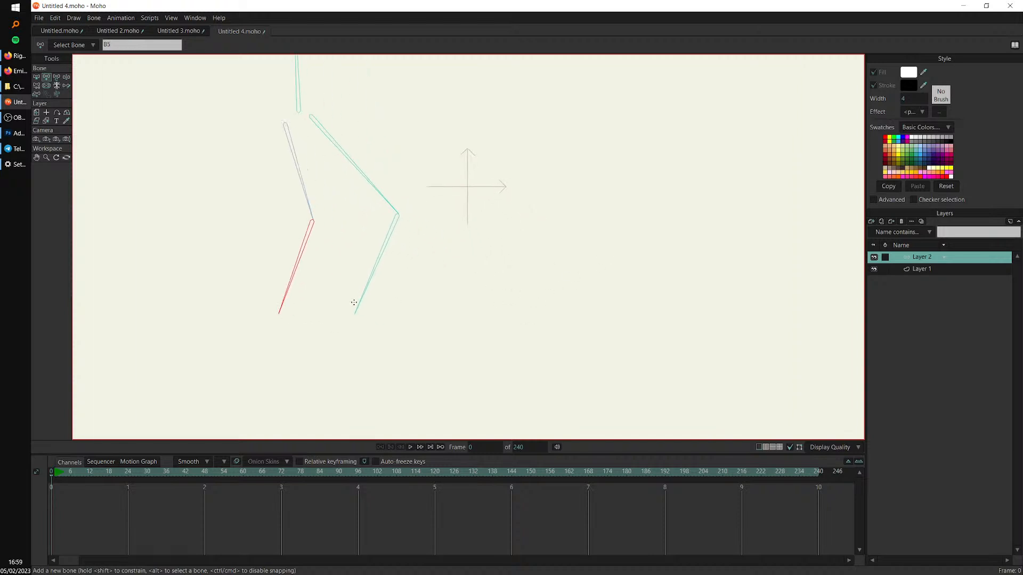
scroll(326, 309, up, 1)
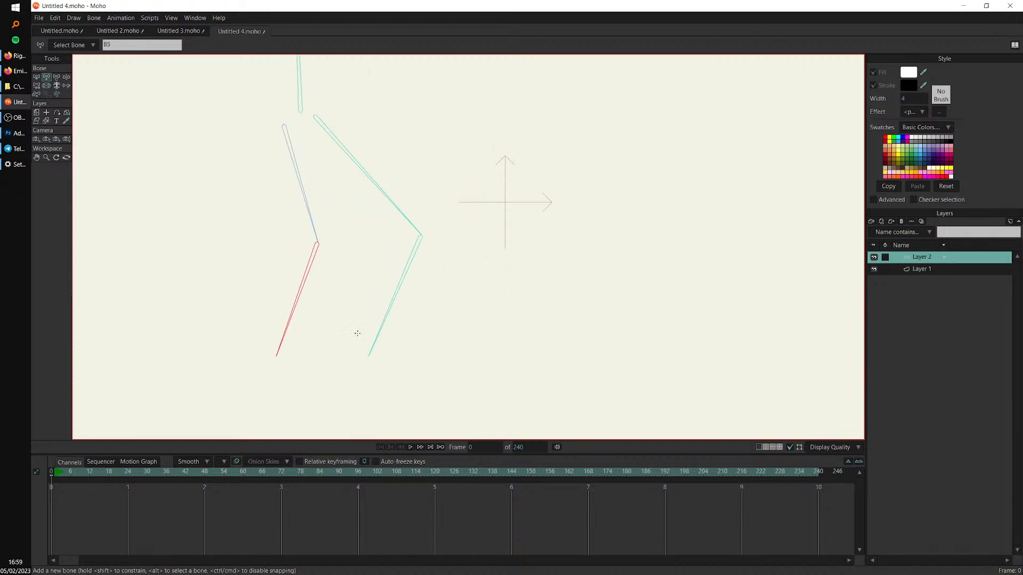
Draw a short control bone between the feet and add a foot bone at each ankle as its child
drag(321, 357, 367, 357)
drag(480, 286, 482, 253)
scroll(456, 314, up, 1)
drag(434, 331, 458, 328)
scroll(466, 309, up, 2)
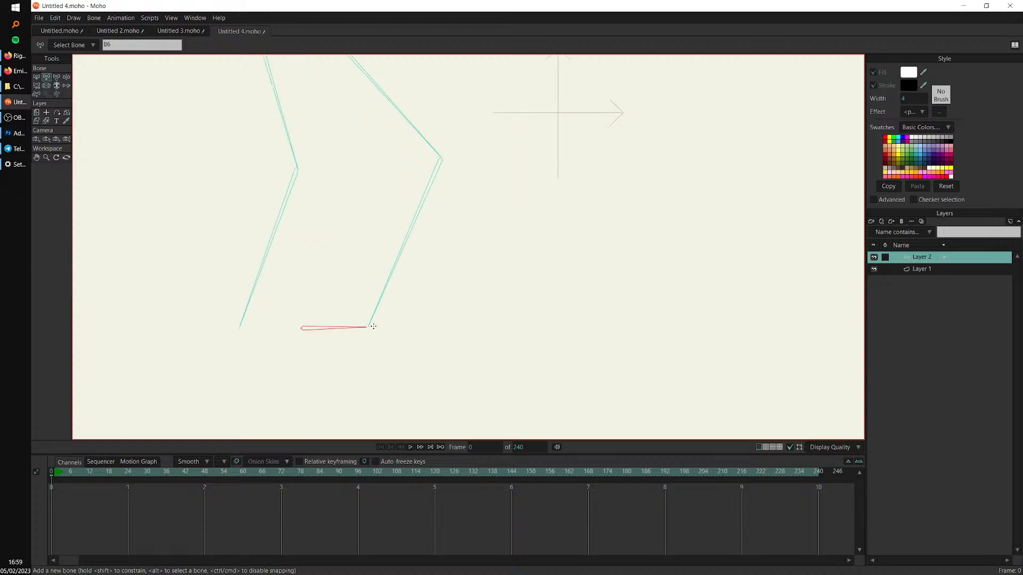
drag(372, 328, 405, 335)
click(333, 325)
drag(237, 329, 273, 344)
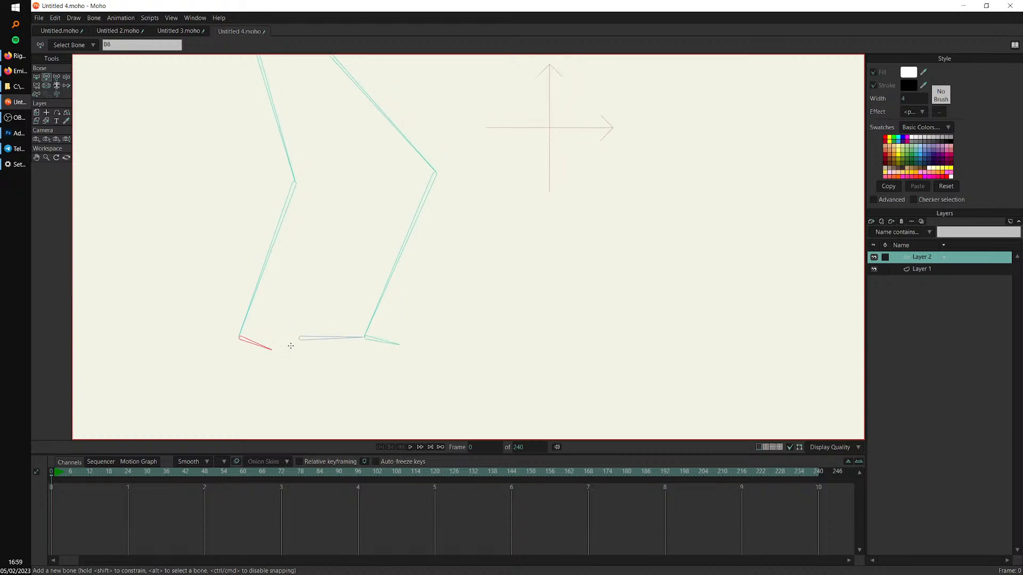
Set the foot bone at each ankle as the target of that leg's shin bone
click(37, 86)
click(253, 293)
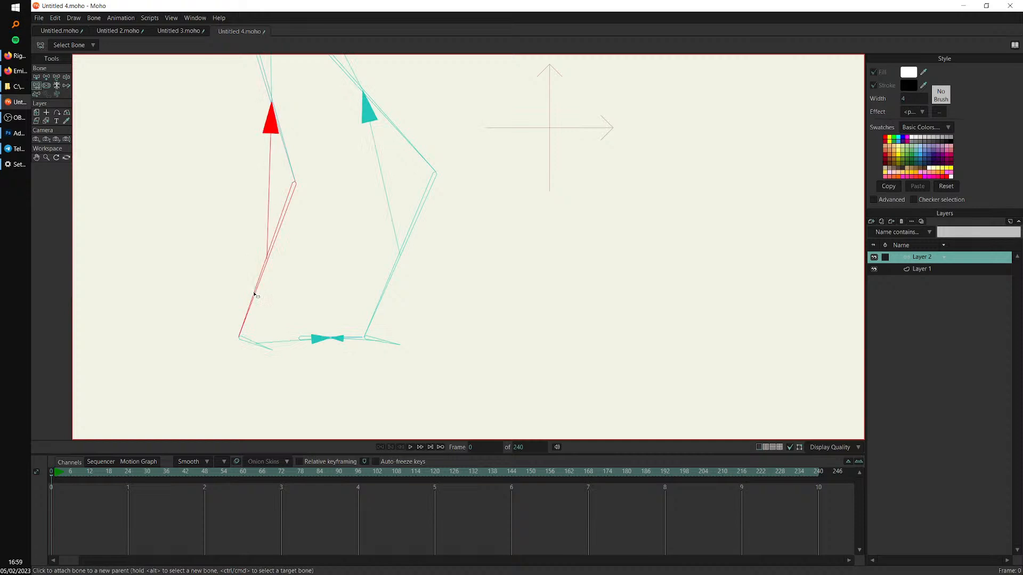
click(378, 308)
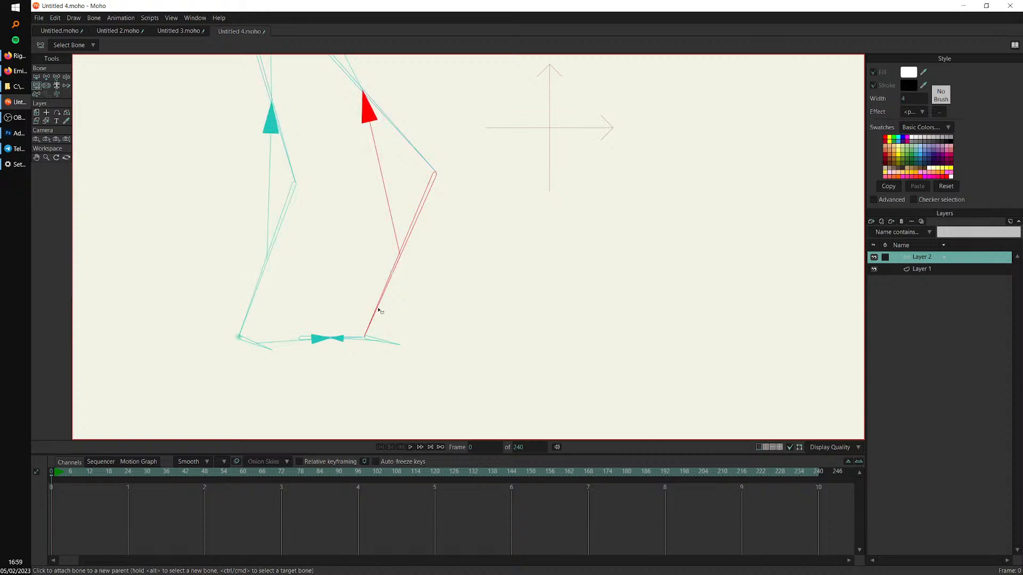
scroll(392, 288, down, 1)
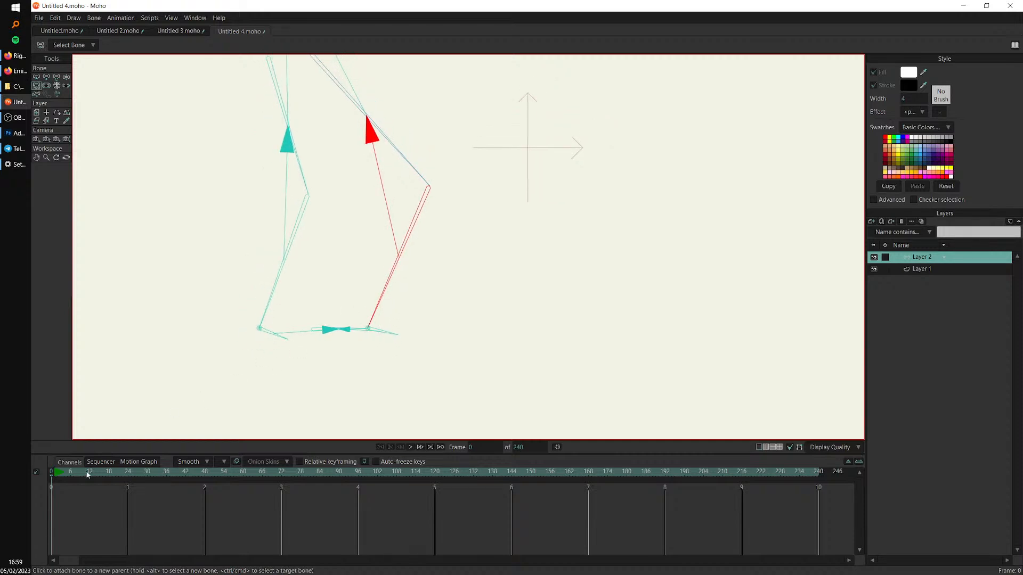
Try rotating the control bone between the feet at frame 16 to test how both legs follow
click(102, 472)
key(t)
drag(350, 329, 363, 290)
scroll(429, 275, down, 2)
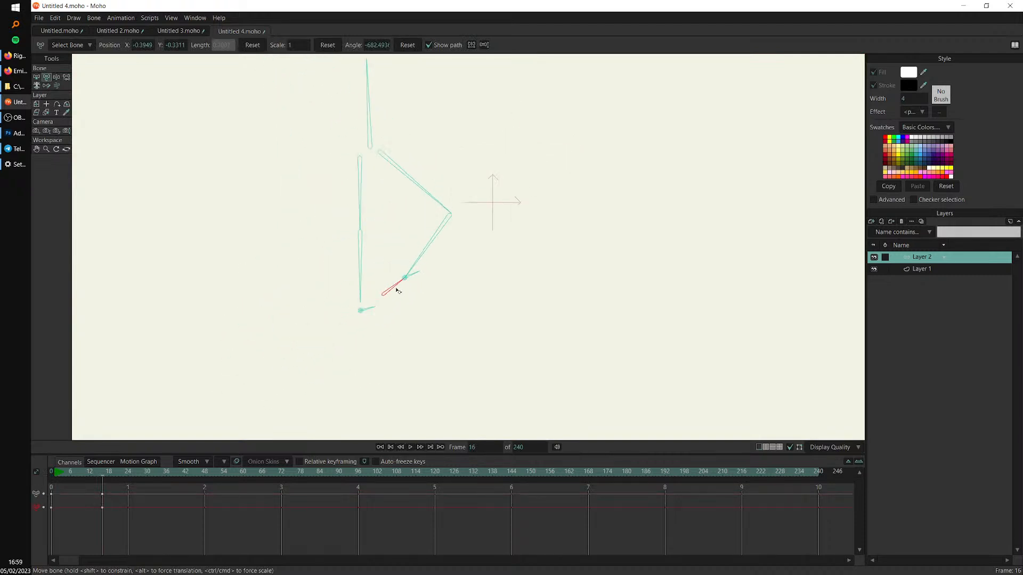
drag(425, 283, 363, 279)
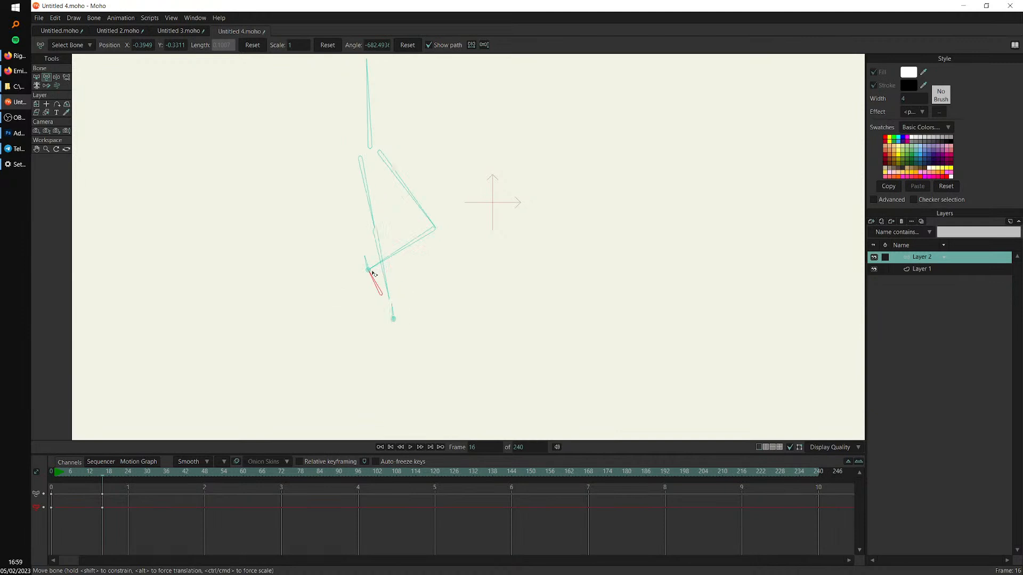
drag(433, 285, 422, 304)
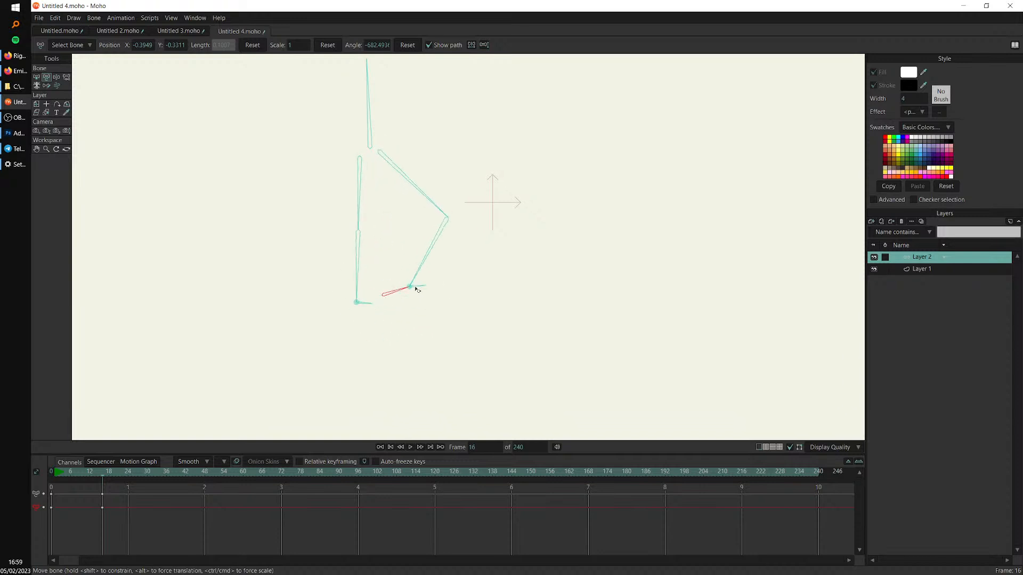
Move the torso bone to different positions at frames 16, 31 and 49, and scrub through the animation
drag(366, 64, 362, 182)
drag(147, 472, 151, 471)
drag(376, 177, 401, 154)
drag(202, 472, 208, 472)
drag(401, 155, 361, 187)
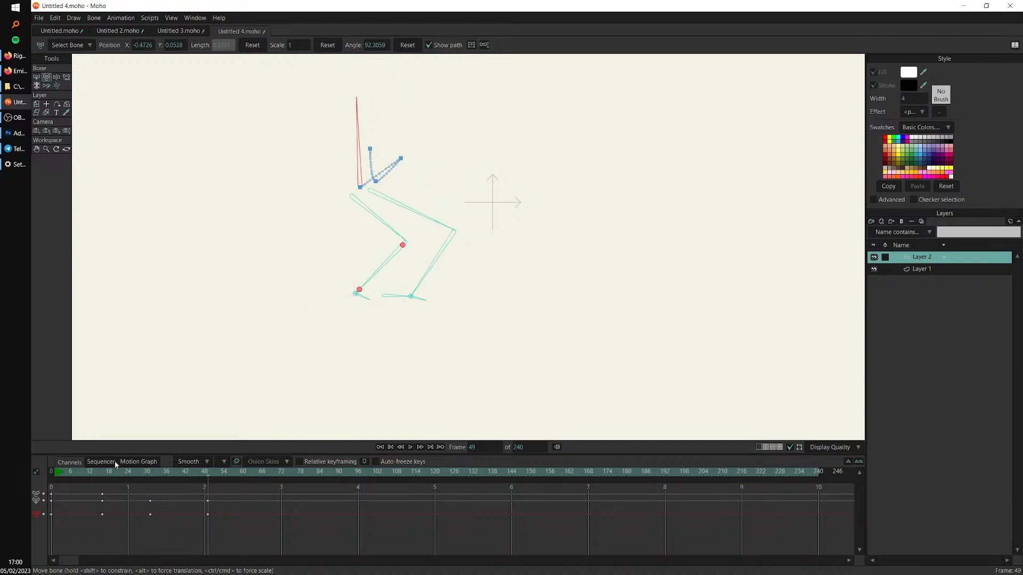
click(98, 472)
drag(98, 472, 166, 496)
Delete the foot control bone's test keyframes, rotate the bone at frame 49, and scrub through the motion
key(b)
click(396, 297)
click(188, 473)
drag(195, 529, 210, 511)
key(Delete)
drag(203, 473, 208, 473)
key(t)
drag(408, 296, 413, 321)
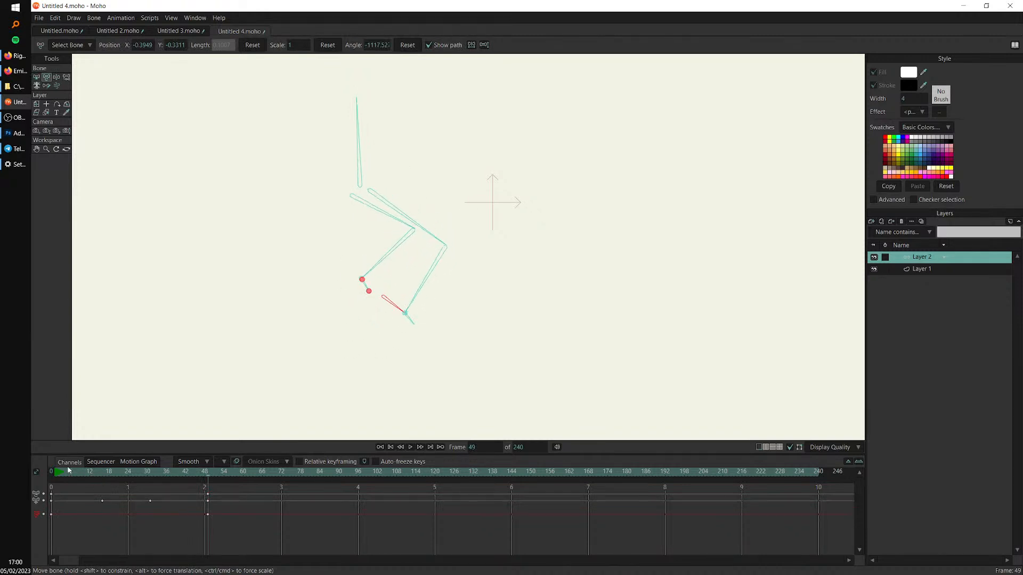
drag(55, 473, 230, 511)
Switch back to the deer document, Untitled.moho, and select the bone along the lute's neck
click(67, 31)
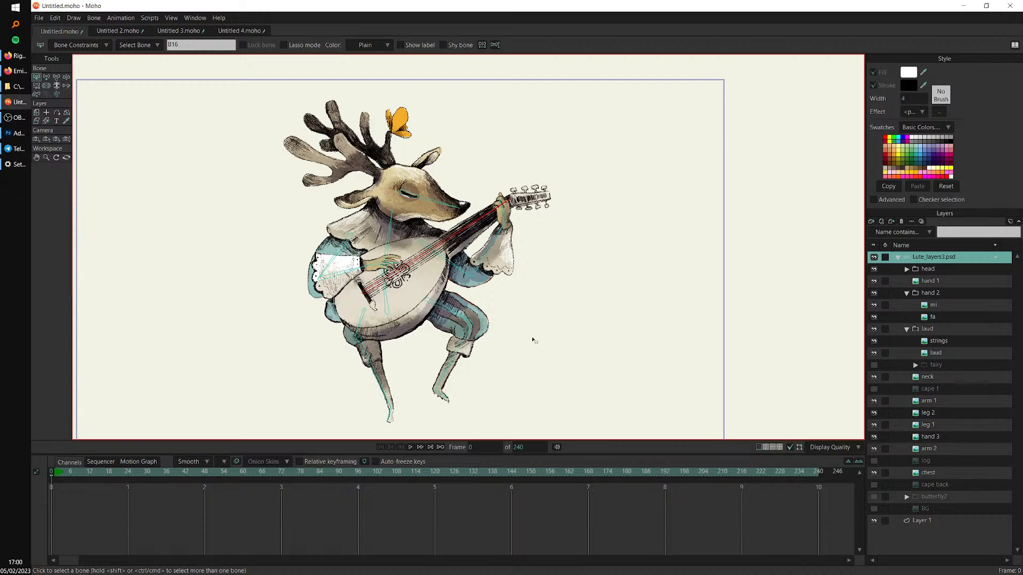
drag(514, 325, 488, 313)
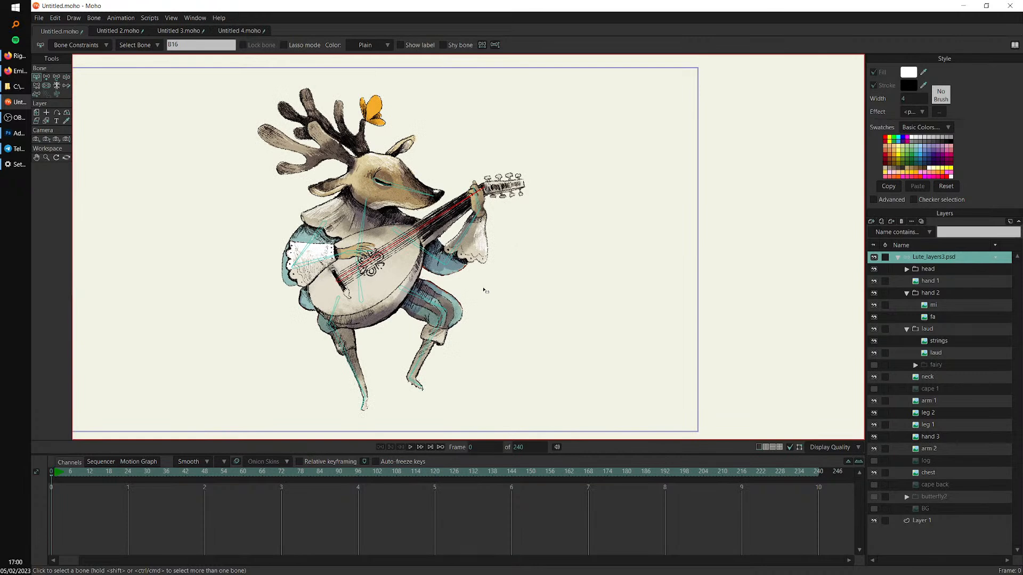
scroll(586, 213, up, 4)
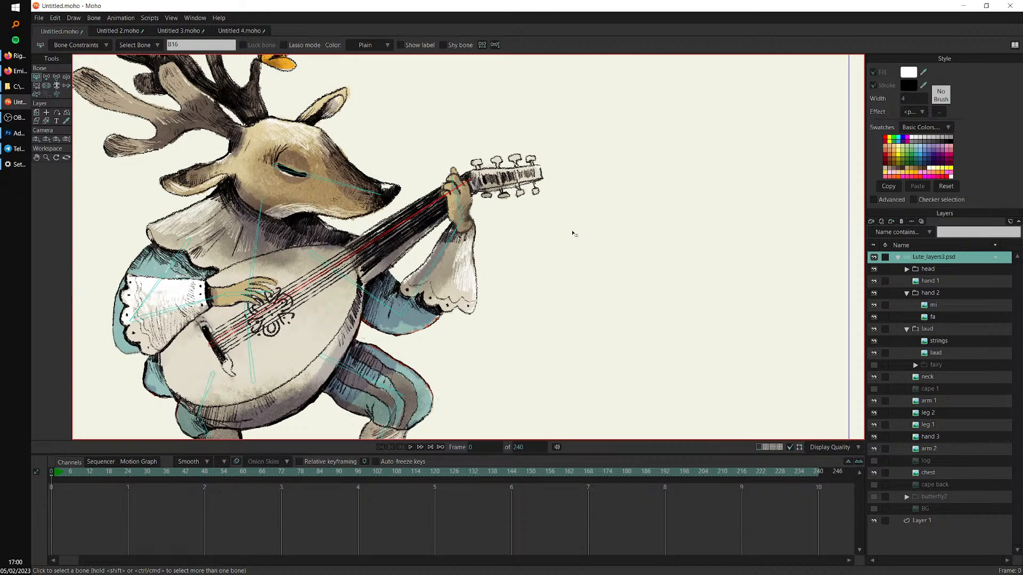
scroll(507, 238, up, 1)
drag(464, 273, 569, 227)
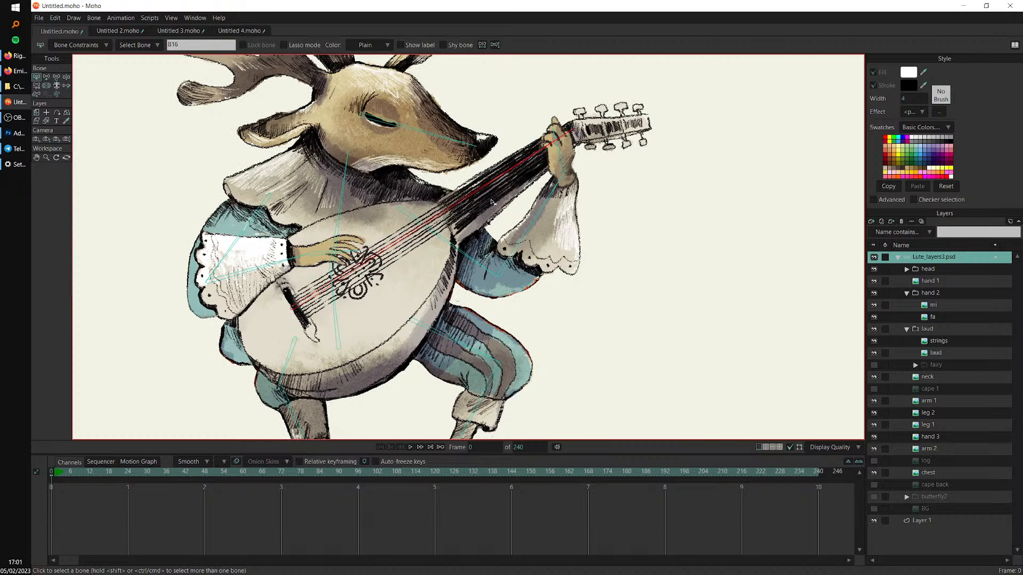
key(Return)
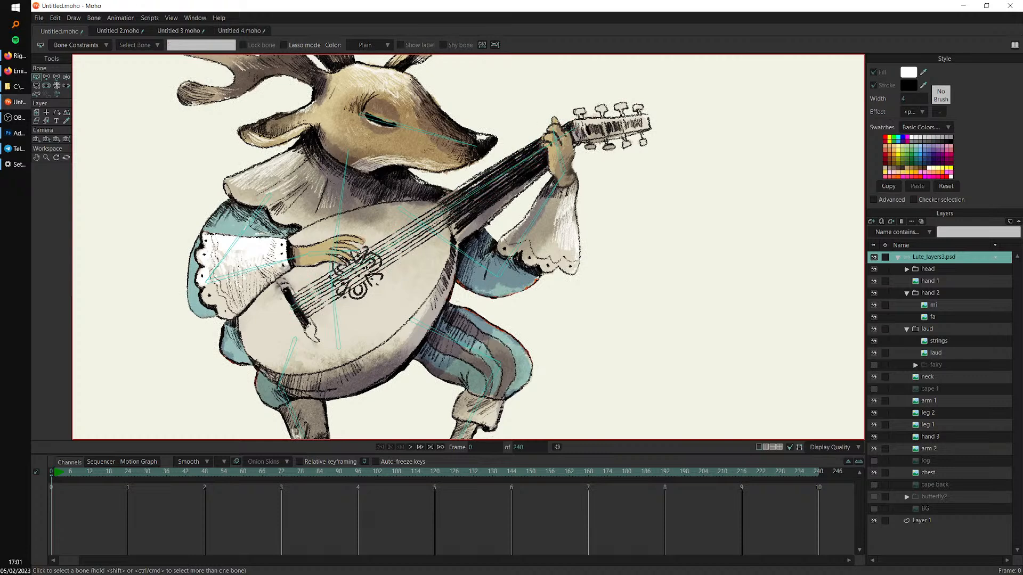
click(454, 209)
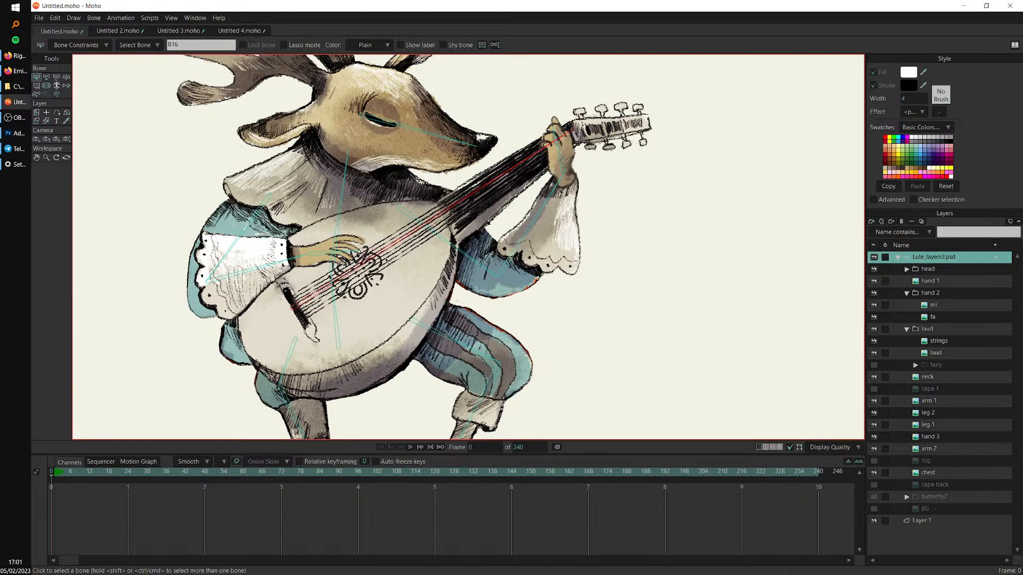
Draw a target bone outward from the fretting hand's wrist as a child of the lute bone
click(47, 77)
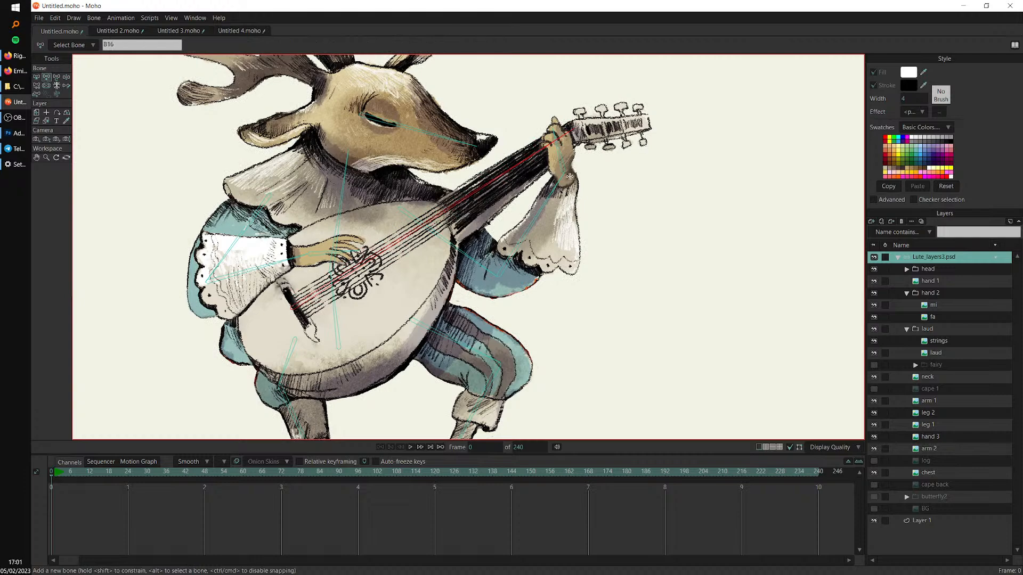
scroll(572, 174, up, 5)
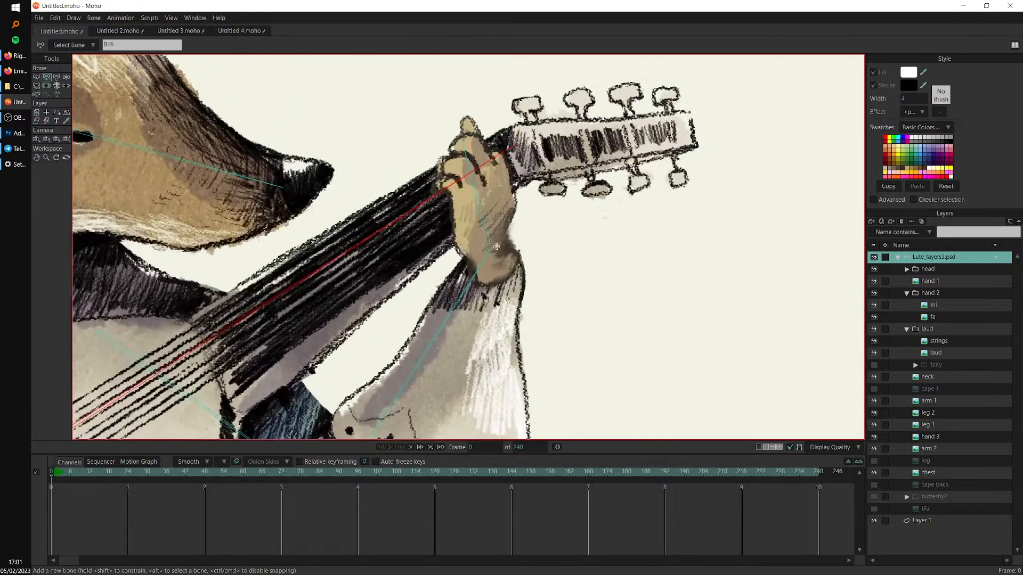
drag(497, 248, 682, 281)
scroll(682, 281, down, 7)
scroll(442, 290, up, 2)
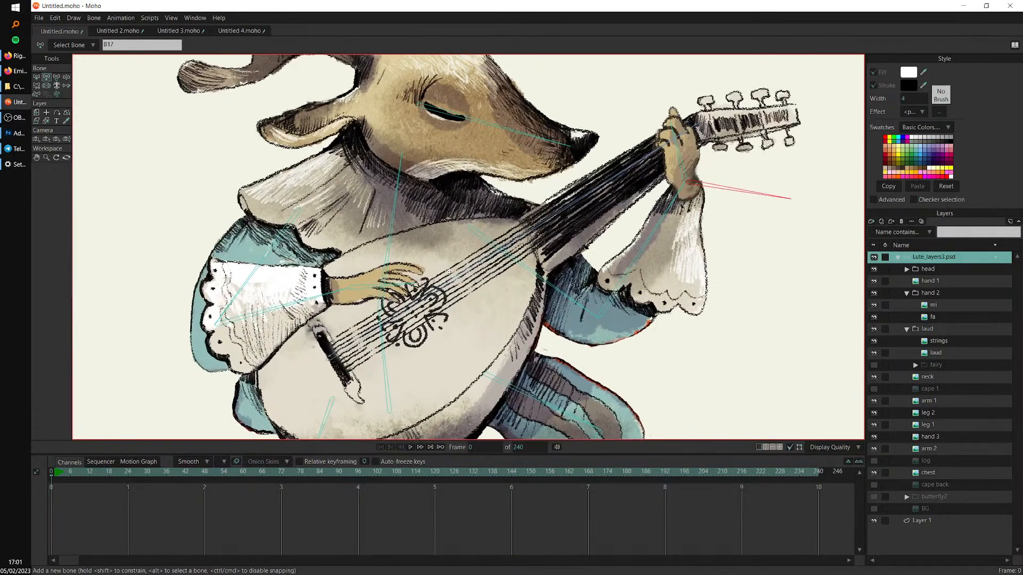
Draw a target bone upward from the strumming hand's wrist as a child of the lute bone
alt+click(450, 276)
scroll(450, 279, up, 1)
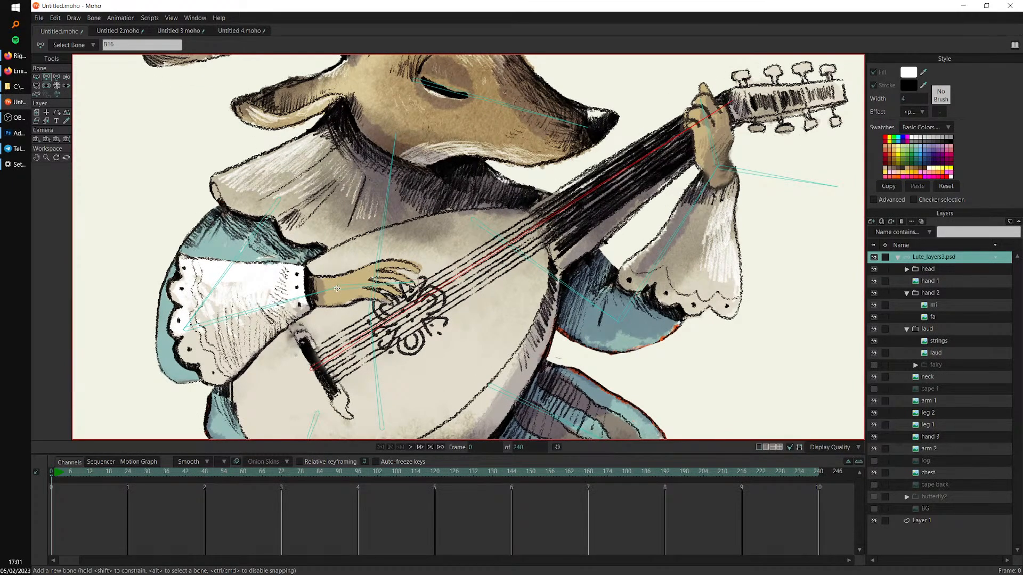
drag(335, 287, 347, 192)
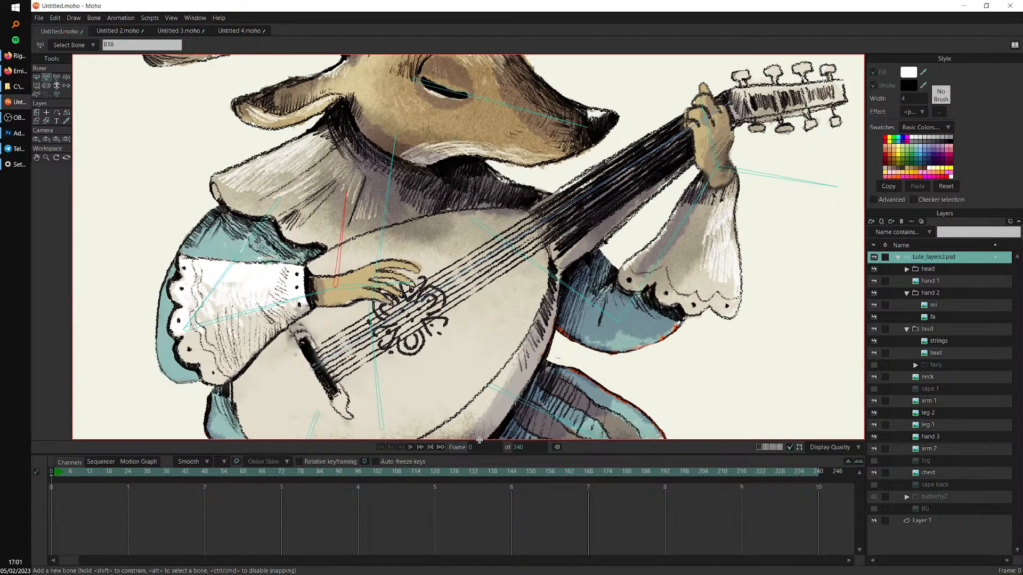
Assign the wrist target bones as targets of the strumming and fretting forearm bones
click(40, 85)
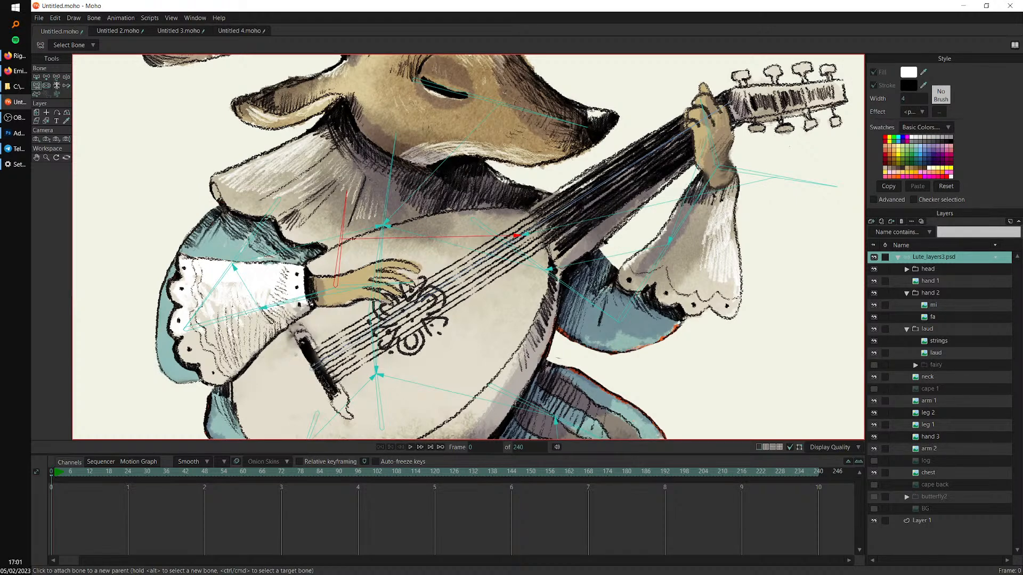
click(274, 305)
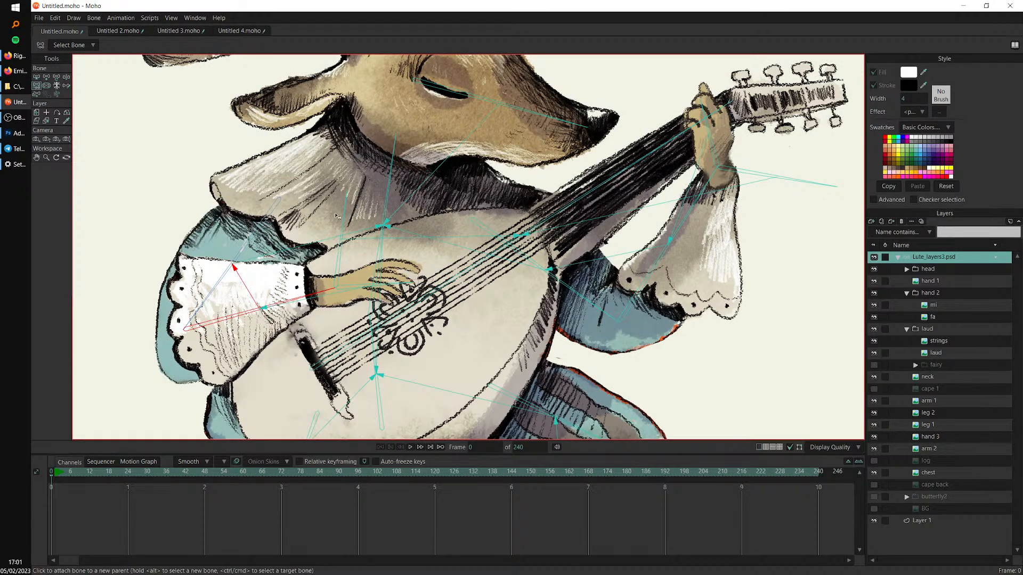
scroll(339, 268, up, 2)
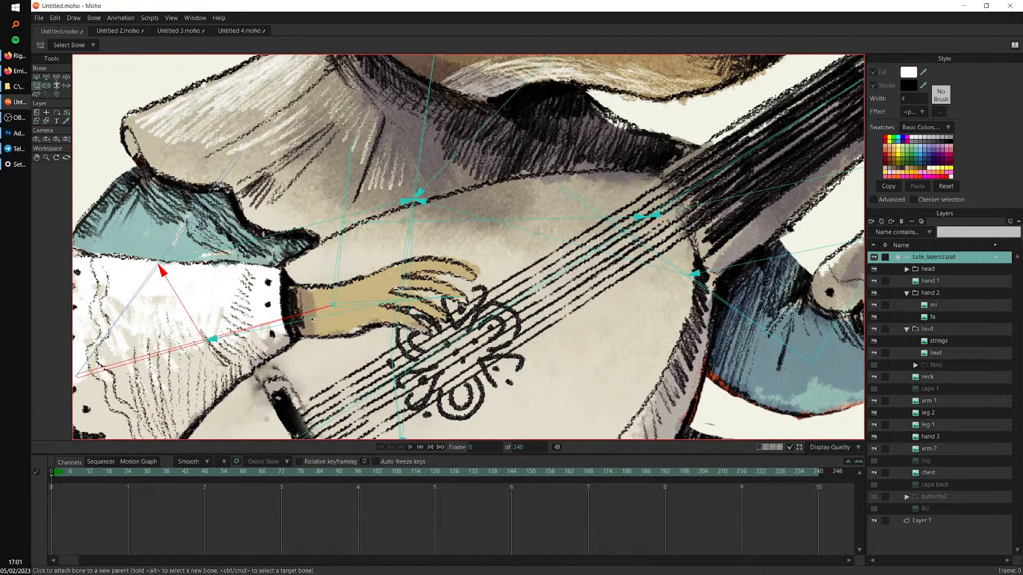
scroll(387, 263, down, 5)
drag(727, 221, 489, 258)
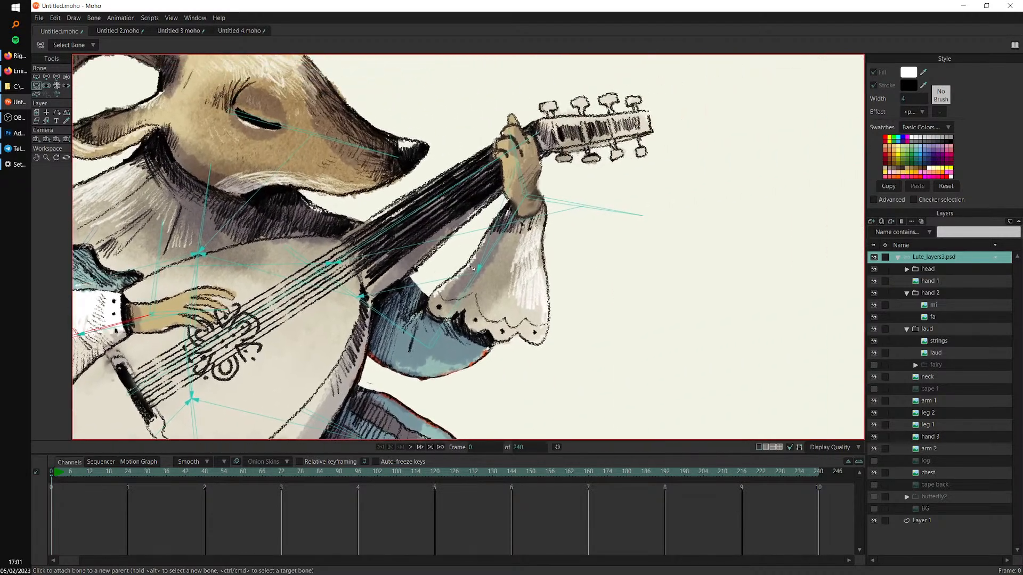
scroll(489, 258, up, 1)
click(495, 253)
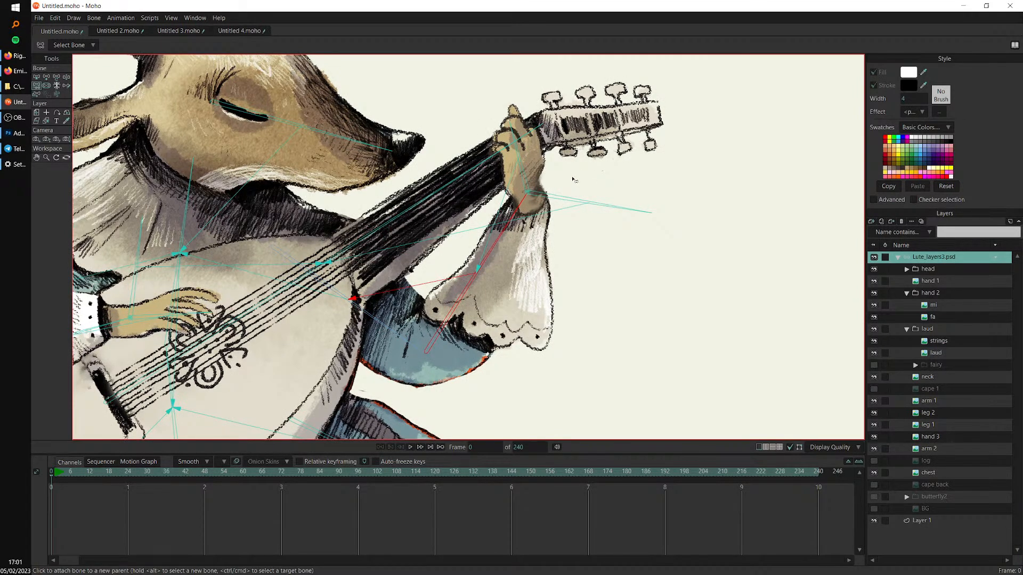
Manipulate the lute bone and the torso bone at frame 0 to test how both arms follow their targets
scroll(576, 181, down, 4)
click(114, 474)
click(56, 471)
key(z)
drag(446, 213, 471, 236)
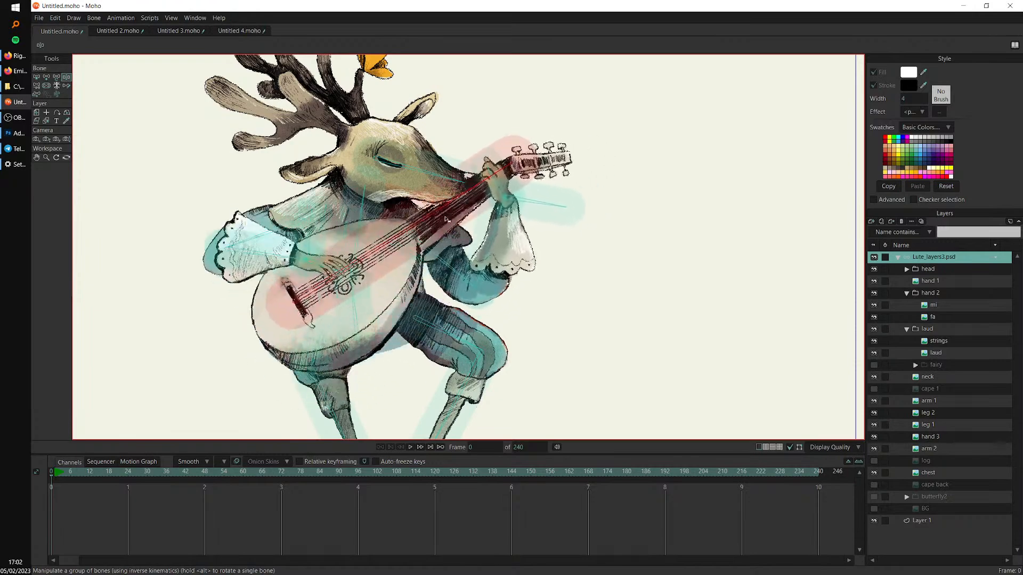
mouse_move(360, 309)
mouse_down()
mouse_move(349, 310)
mouse_move(358, 257)
mouse_move(364, 315)
mouse_move(310, 319)
mouse_move(341, 266)
mouse_move(325, 282)
mouse_move(414, 277)
mouse_move(367, 280)
mouse_move(404, 274)
mouse_move(364, 294)
mouse_up()
scroll(373, 298, up, 3)
drag(326, 336, 355, 358)
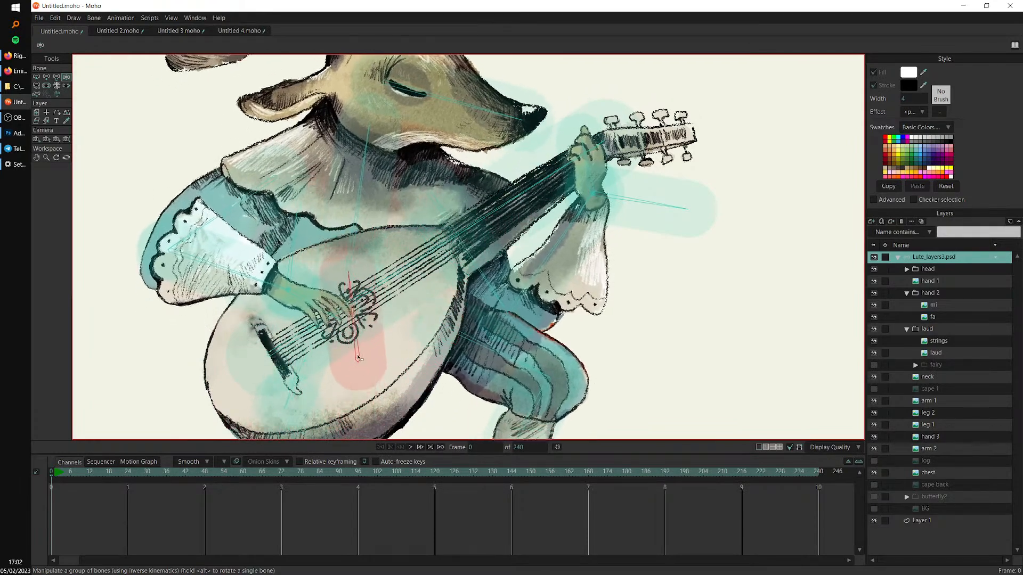
mouse_move(363, 369)
mouse_down()
mouse_move(335, 285)
mouse_move(343, 348)
mouse_move(363, 341)
mouse_move(349, 304)
mouse_move(366, 372)
mouse_up()
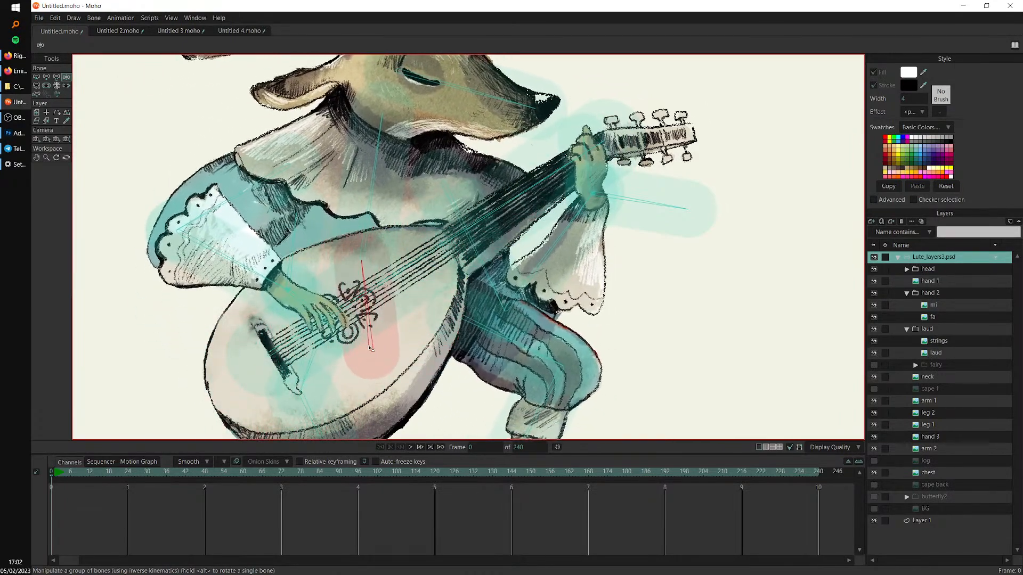
mouse_move(367, 350)
mouse_down()
mouse_move(354, 322)
mouse_move(344, 345)
mouse_move(376, 349)
mouse_up()
Select both hand bones and enable Independent angle in their bone constraints
key(b)
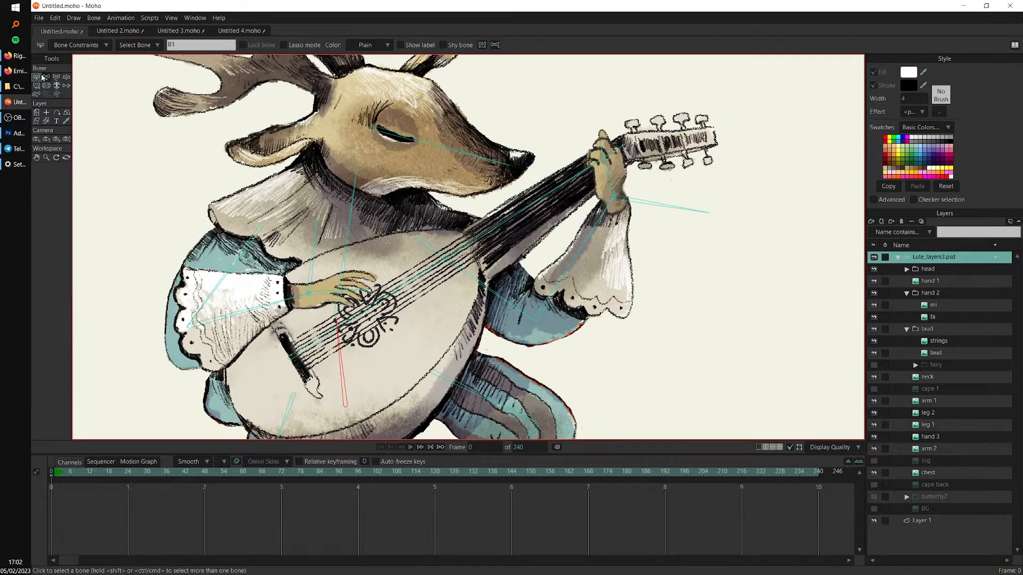
click(329, 293)
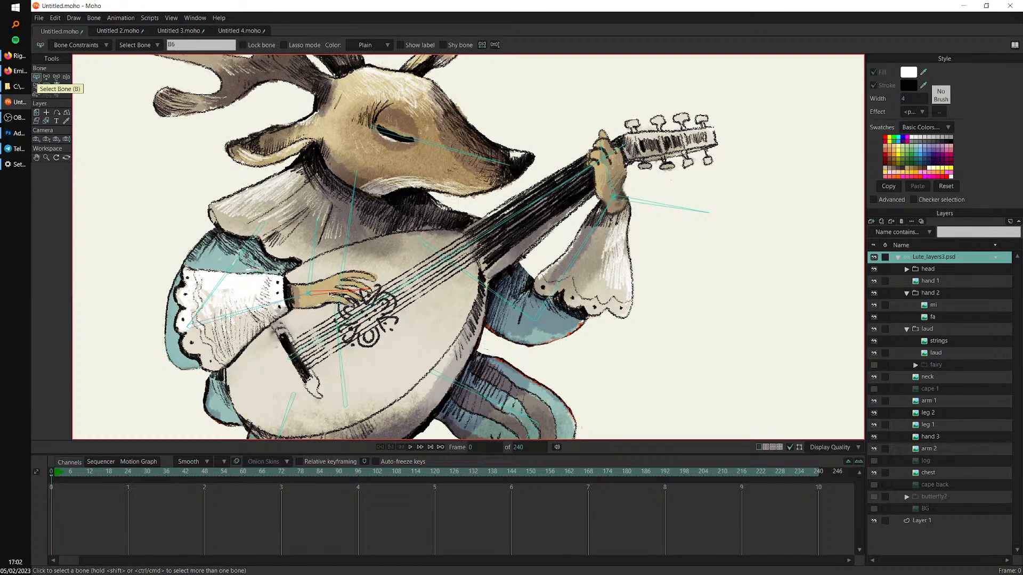
click(609, 172)
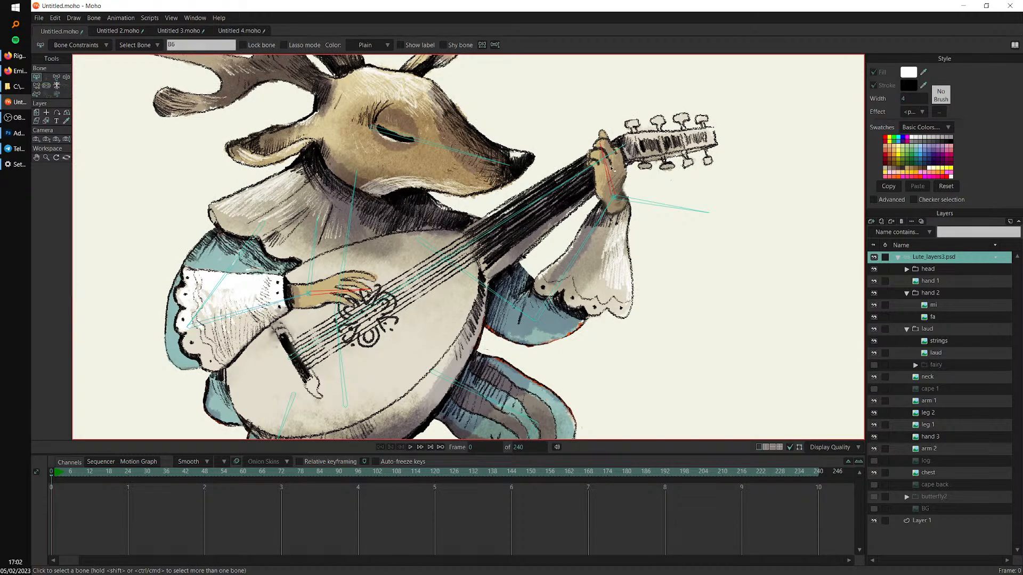
scroll(563, 205, up, 1)
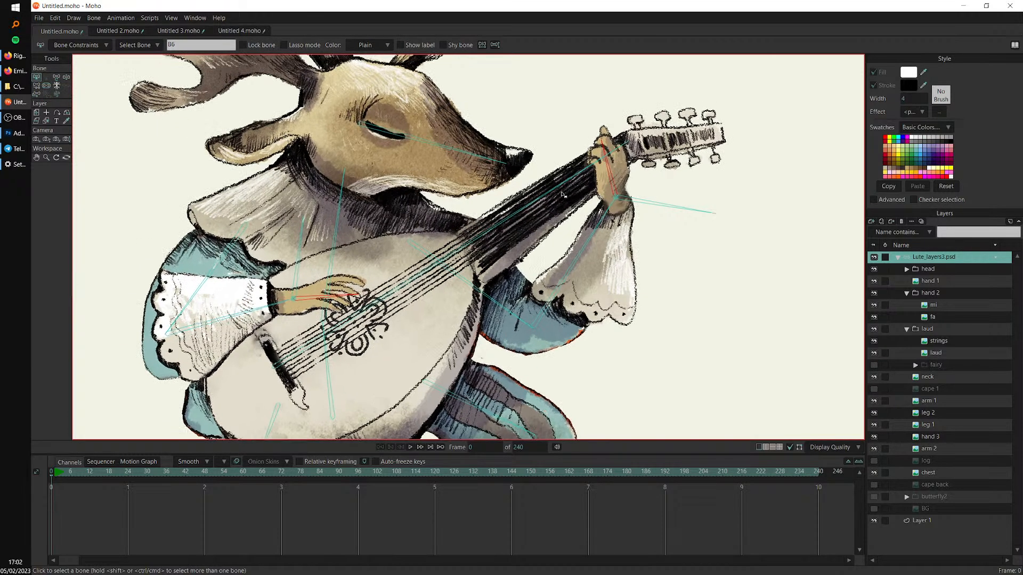
click(79, 46)
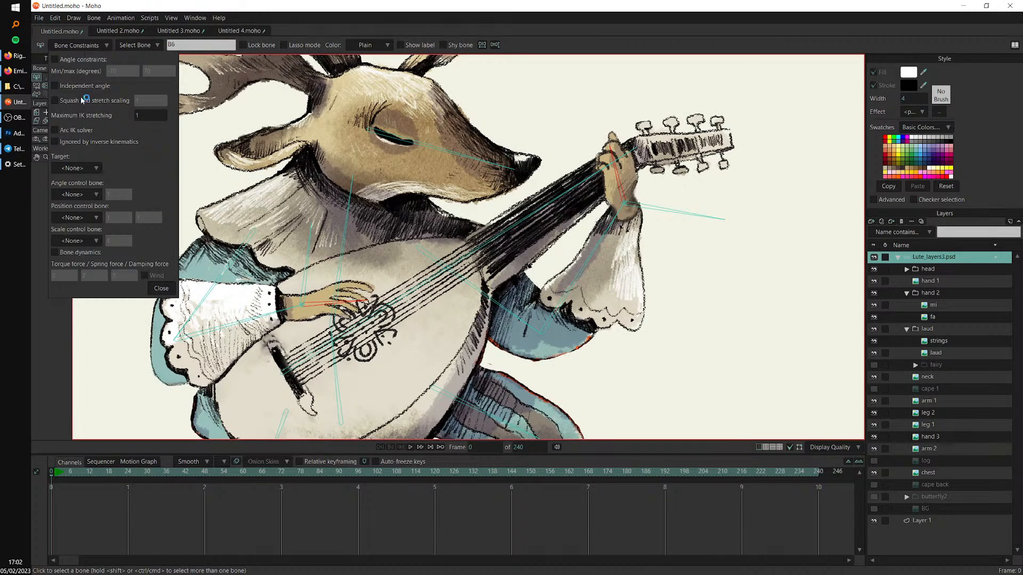
key(super+plus)
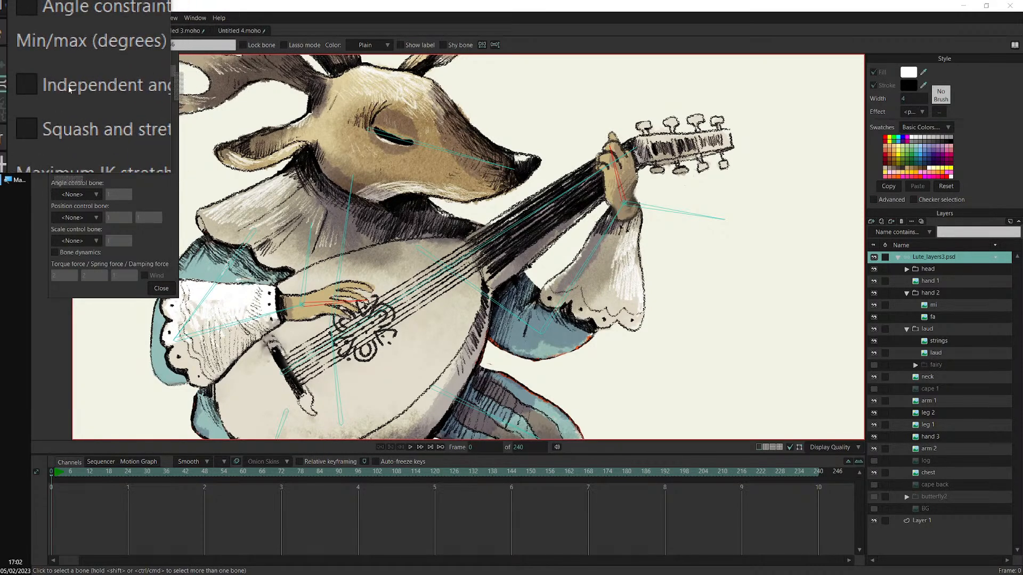
click(70, 90)
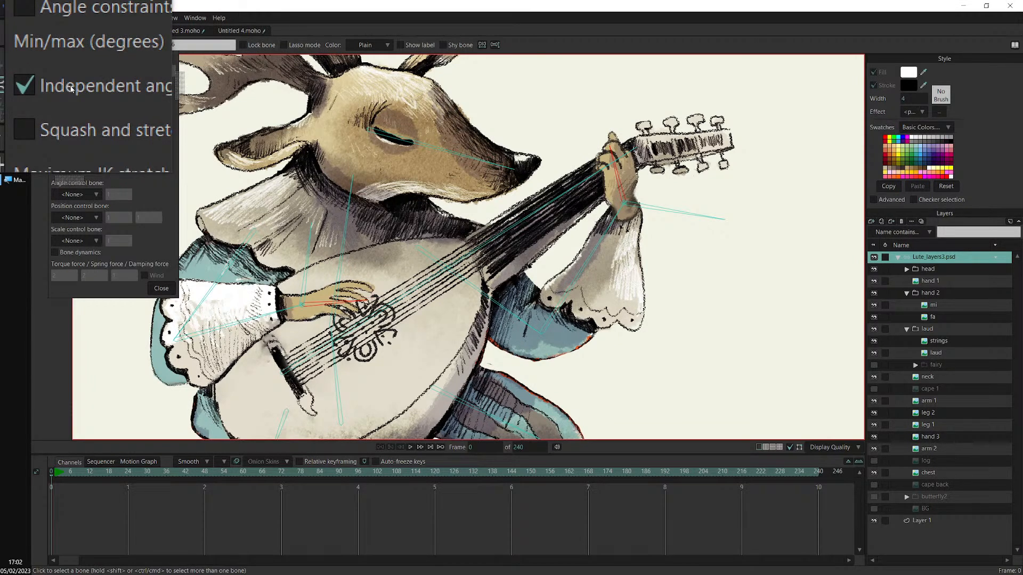
key(super+Escape)
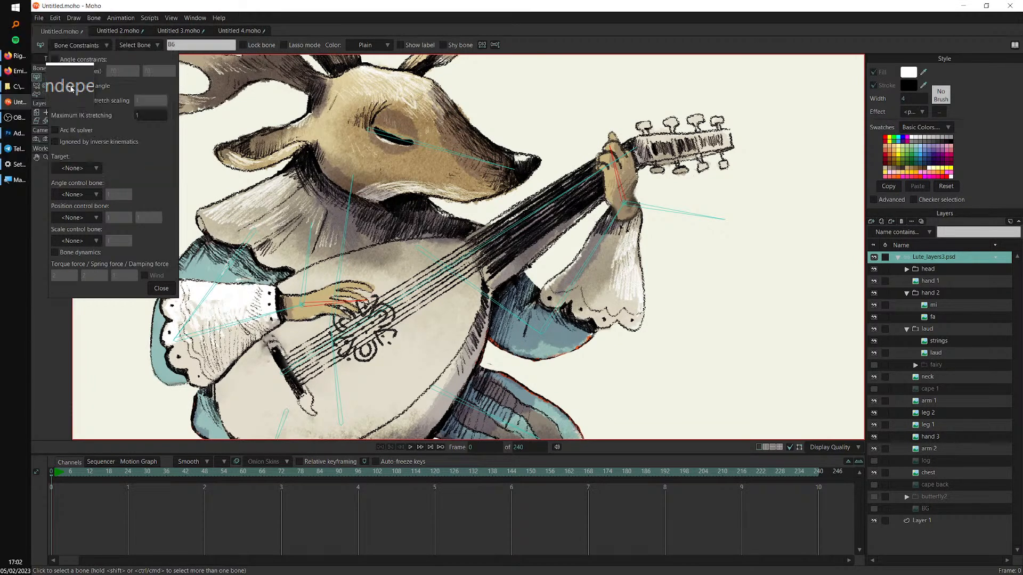
click(162, 288)
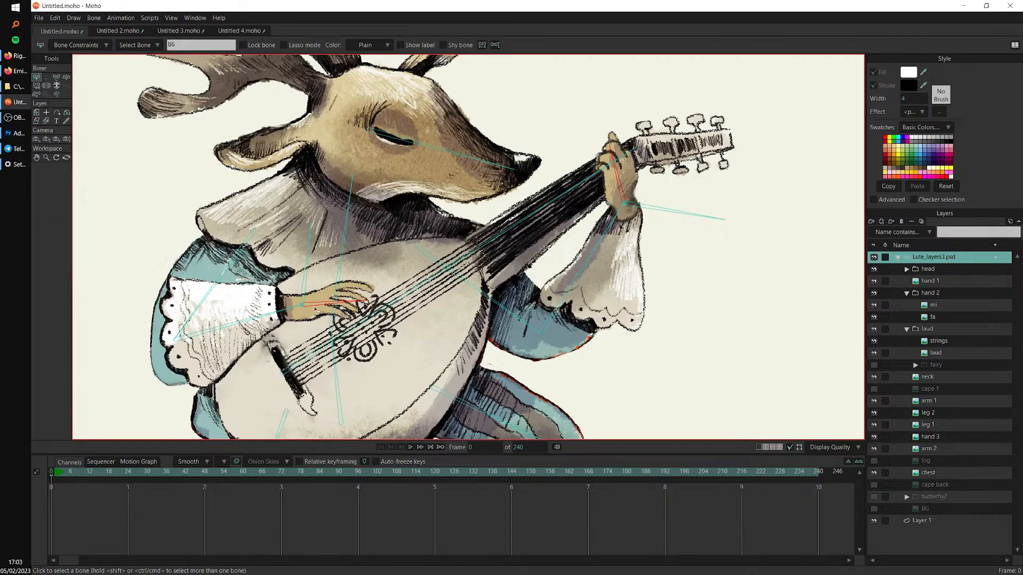
Manipulate the lute and torso bones to test the hands' independent angles
scroll(497, 283, down, 2)
drag(499, 285, 487, 260)
key(z)
drag(368, 338, 426, 234)
drag(373, 289, 486, 259)
scroll(479, 250, down, 5)
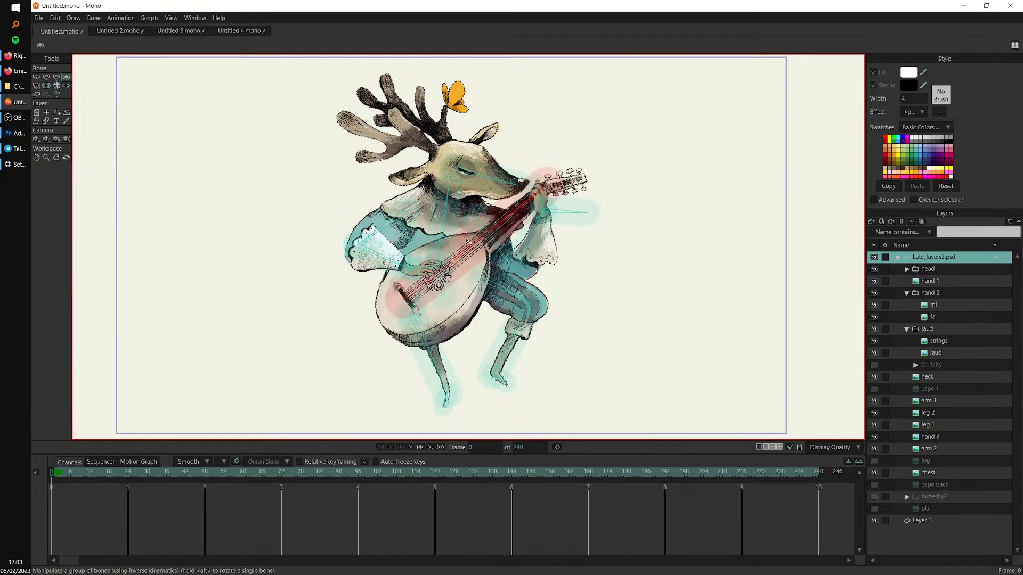
mouse_move(464, 241)
mouse_down()
mouse_move(490, 241)
mouse_move(478, 246)
mouse_up()
key(b)
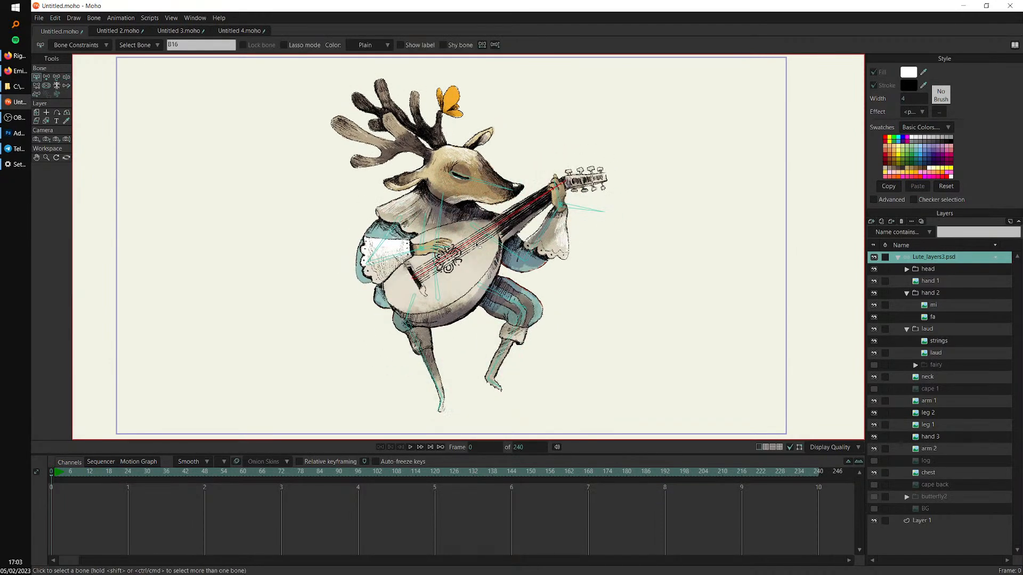
Hide the butterfly1 group inside the head group and show the log layer
drag(641, 352, 612, 351)
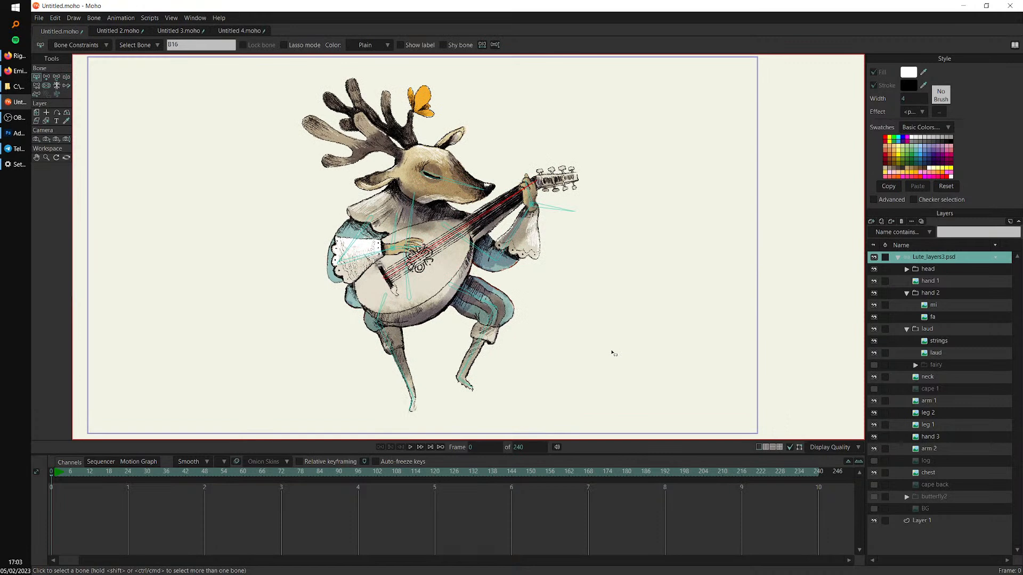
click(906, 269)
click(915, 317)
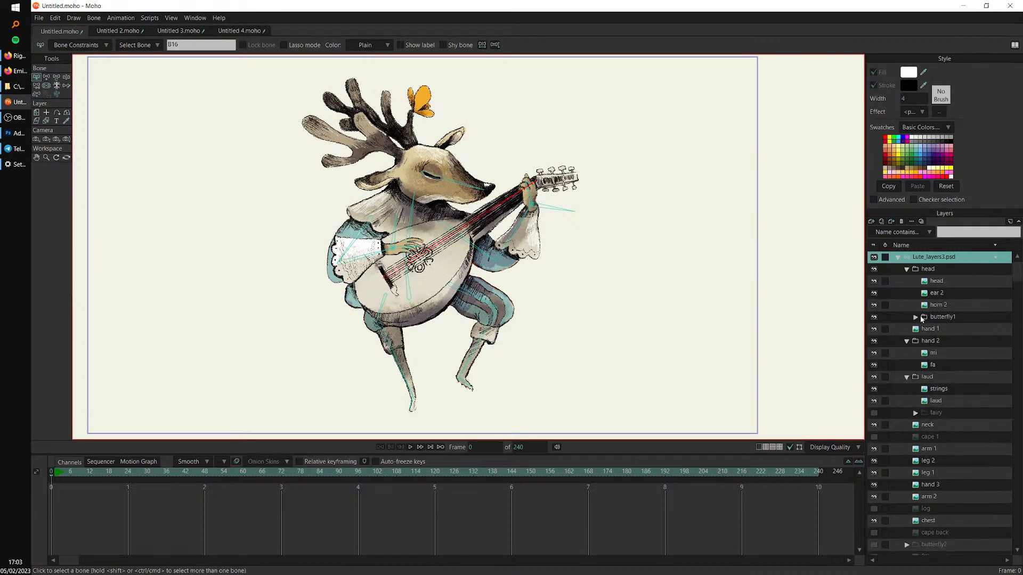
click(874, 318)
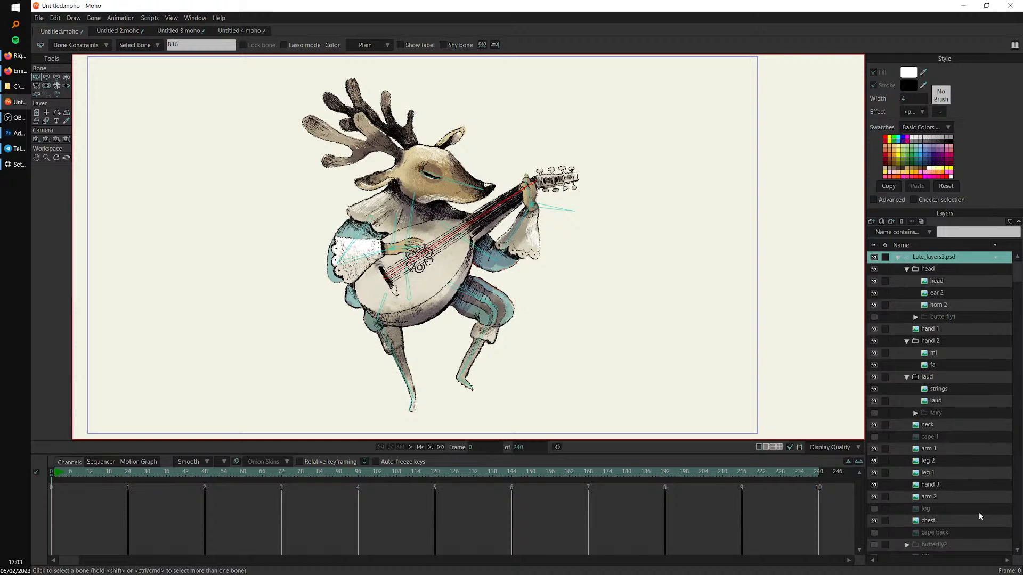
click(874, 509)
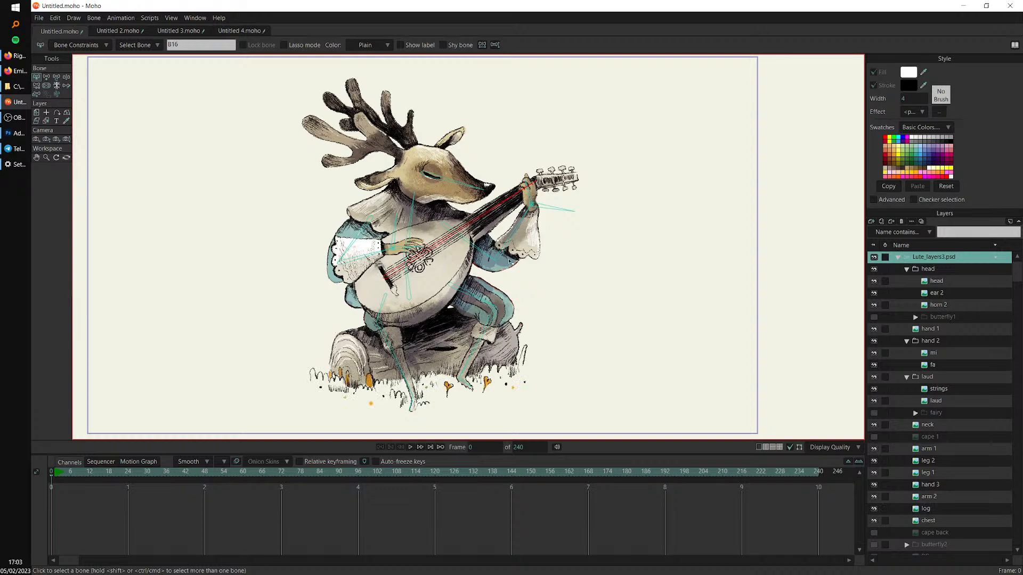
drag(528, 260, 493, 264)
scroll(445, 287, up, 1)
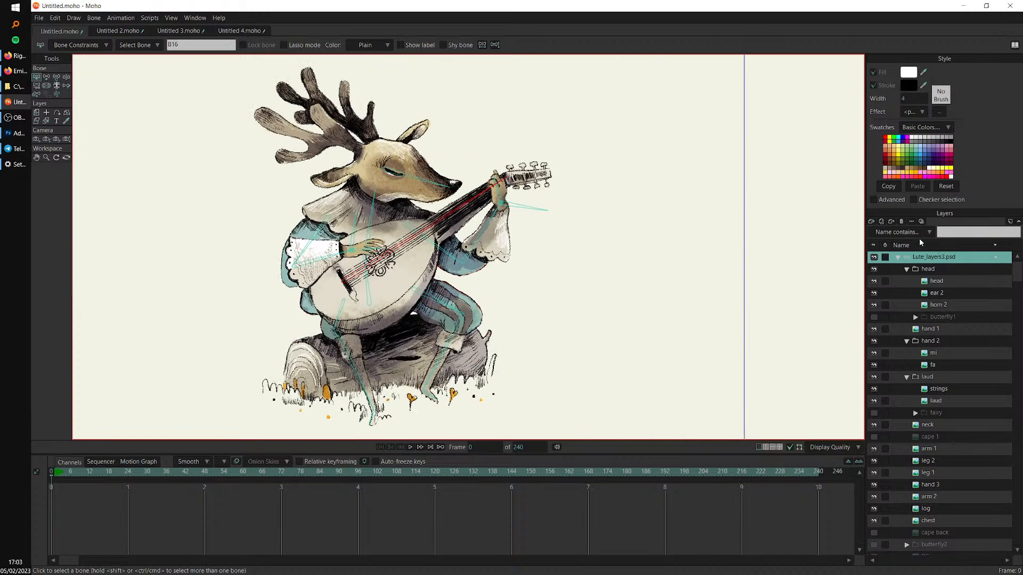
Manipulate the torso, leg and lute bones to test how the pose affects the log
key(z)
mouse_move(369, 288)
mouse_down()
mouse_move(379, 256)
mouse_move(379, 301)
mouse_move(377, 268)
mouse_move(389, 262)
mouse_up()
drag(376, 372, 290, 349)
drag(446, 356, 480, 366)
drag(410, 253, 454, 258)
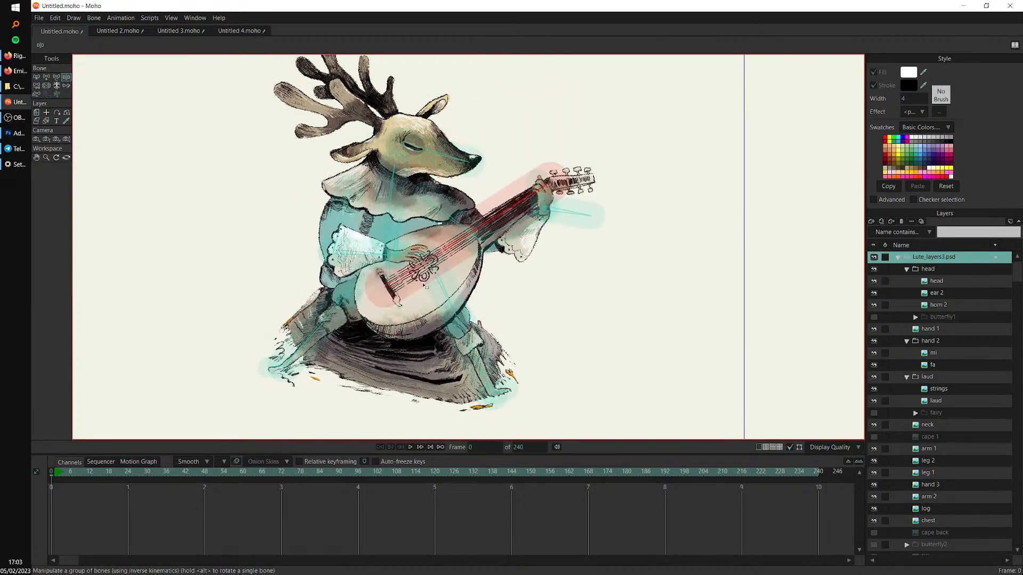
drag(326, 321, 331, 331)
drag(472, 349, 497, 336)
click(515, 220)
drag(498, 236, 540, 181)
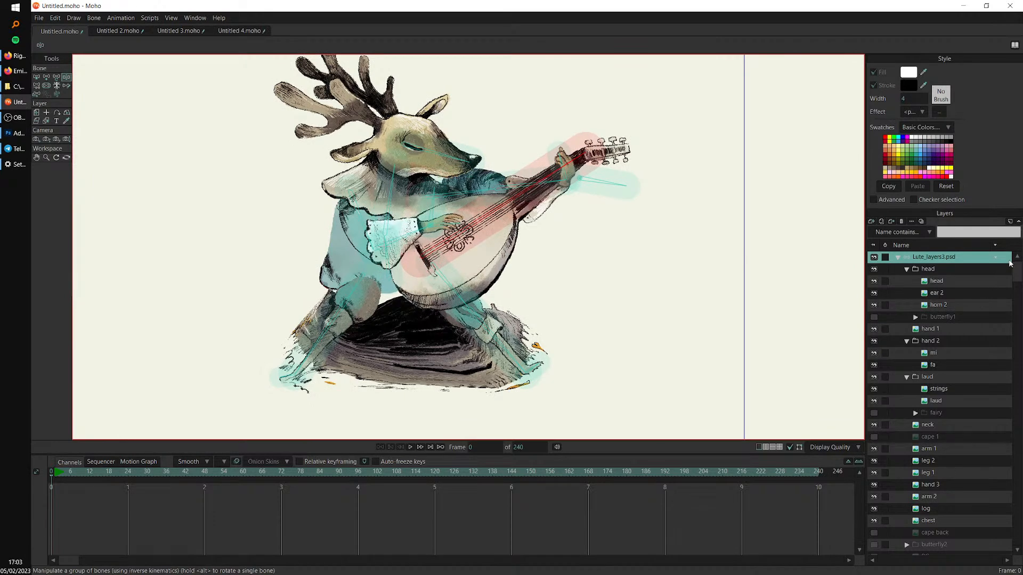
Release the log layer from the bones with Release Layer
drag(1018, 276, 1005, 499)
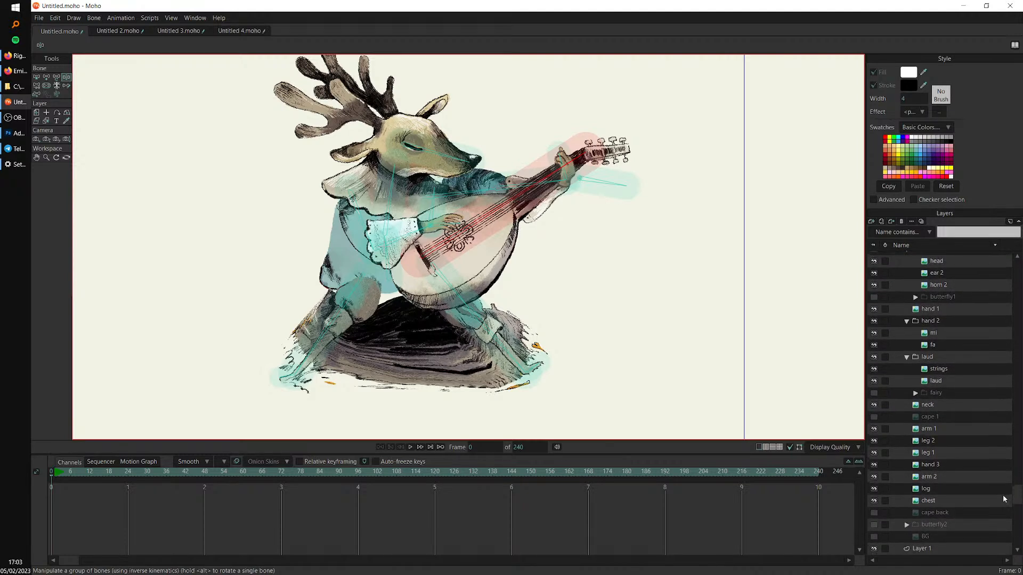
click(940, 489)
key(m)
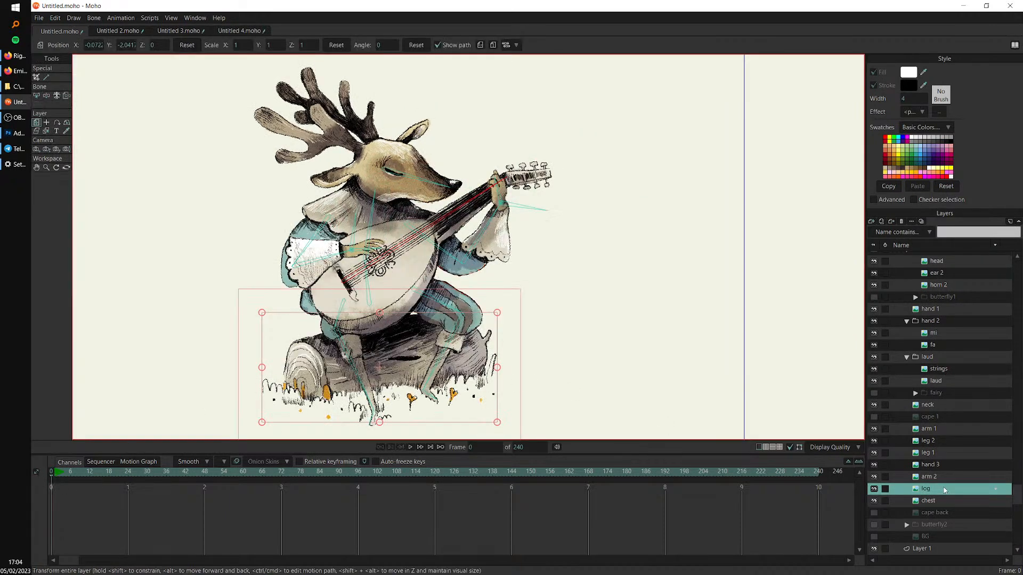
click(93, 19)
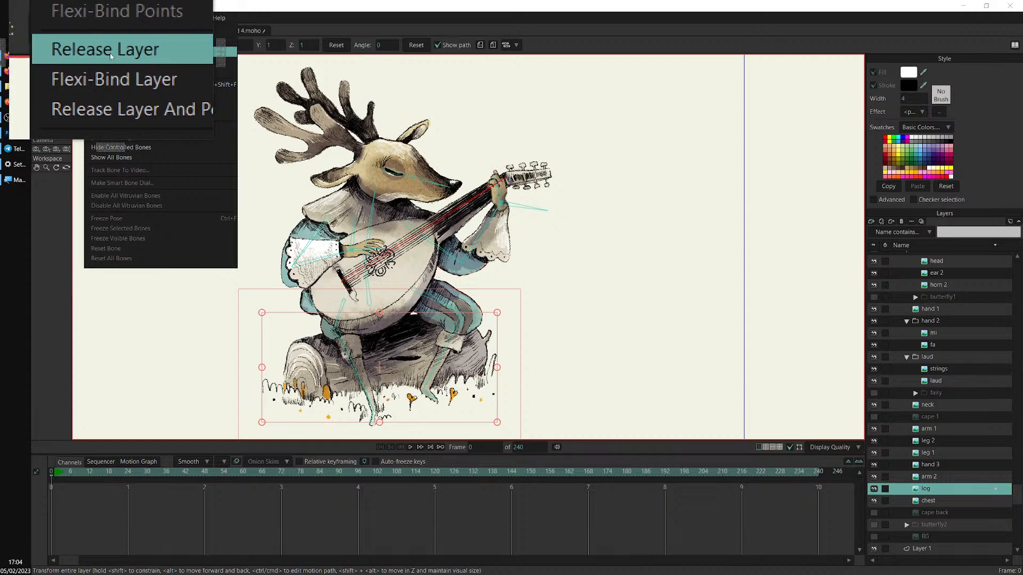
click(111, 57)
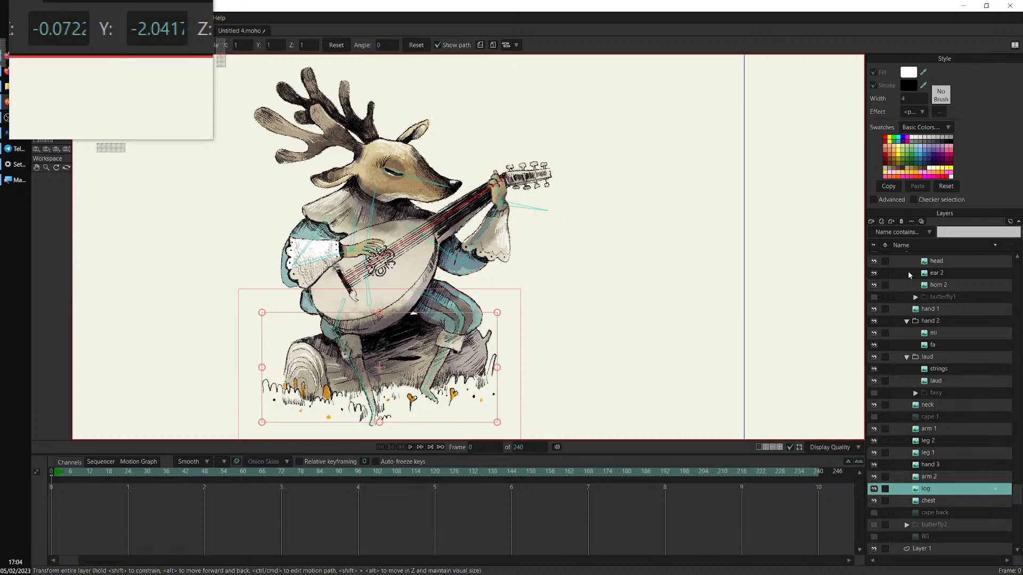
Select the Lute_layers3.psd bone layer and manipulate the torso bone to test the released log
scroll(1018, 292, up, 2)
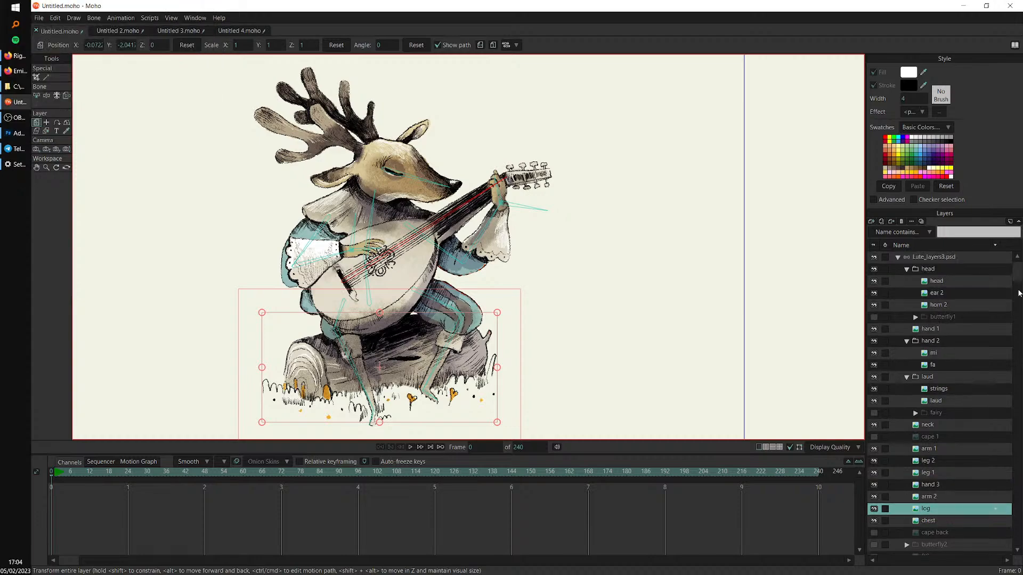
click(964, 257)
drag(372, 298, 376, 277)
key(b)
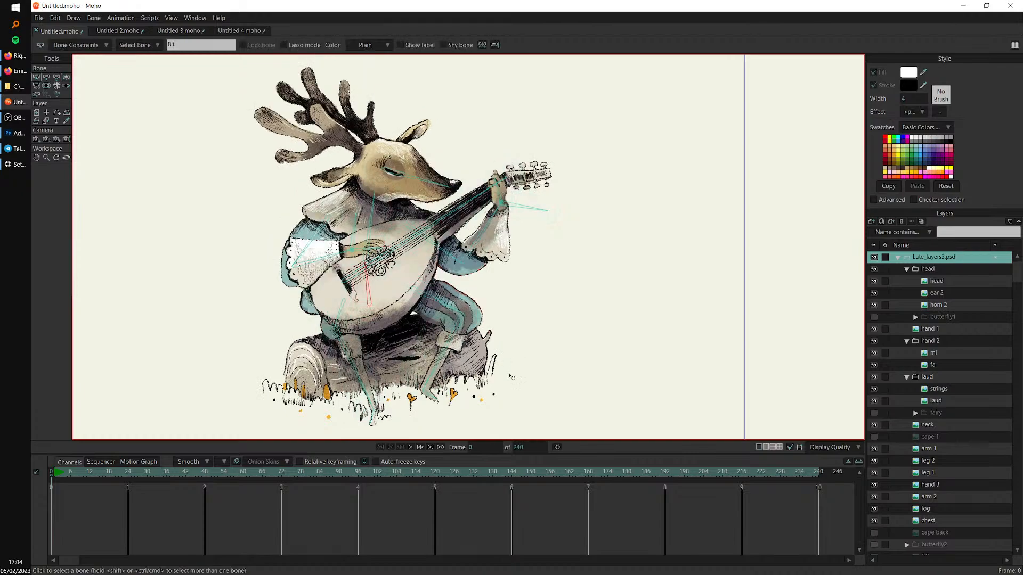
Add a separate horizontal bone at each ankle of the deer to serve as the leg targets
drag(511, 377, 497, 312)
scroll(496, 312, up, 5)
drag(448, 382, 466, 321)
scroll(420, 298, up, 3)
click(398, 268)
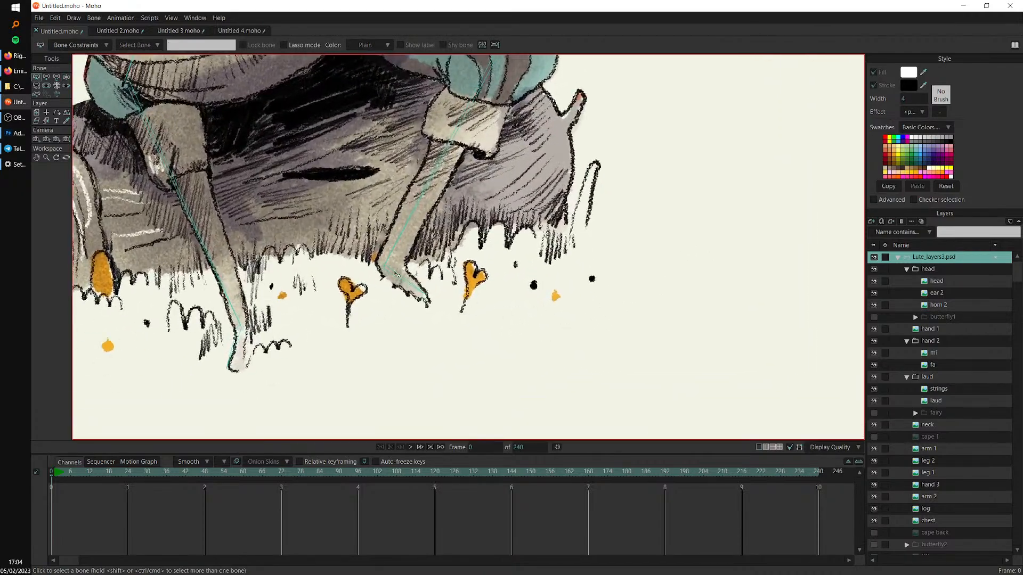
scroll(319, 277, down, 6)
scroll(286, 341, up, 7)
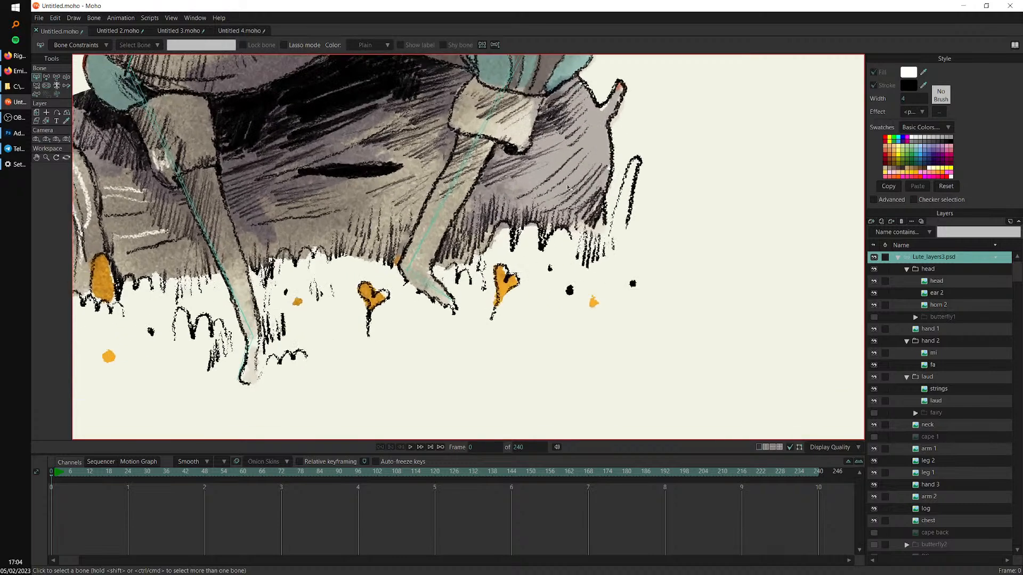
click(46, 78)
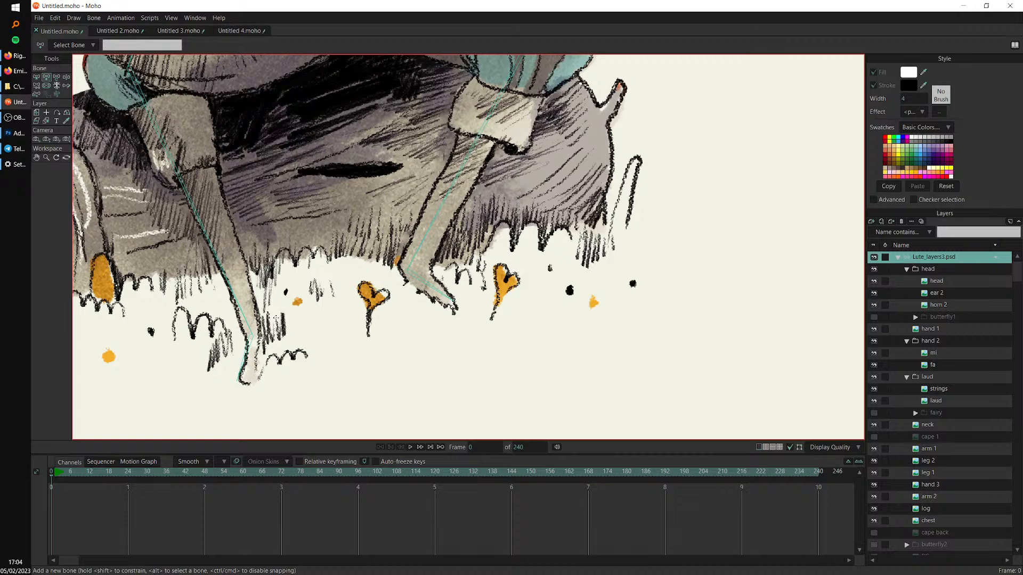
drag(255, 334, 319, 336)
key(Return)
drag(406, 269, 327, 277)
Assign the new ankle bones as targets of the corresponding shin bones with the Reparent Bone tool
click(36, 85)
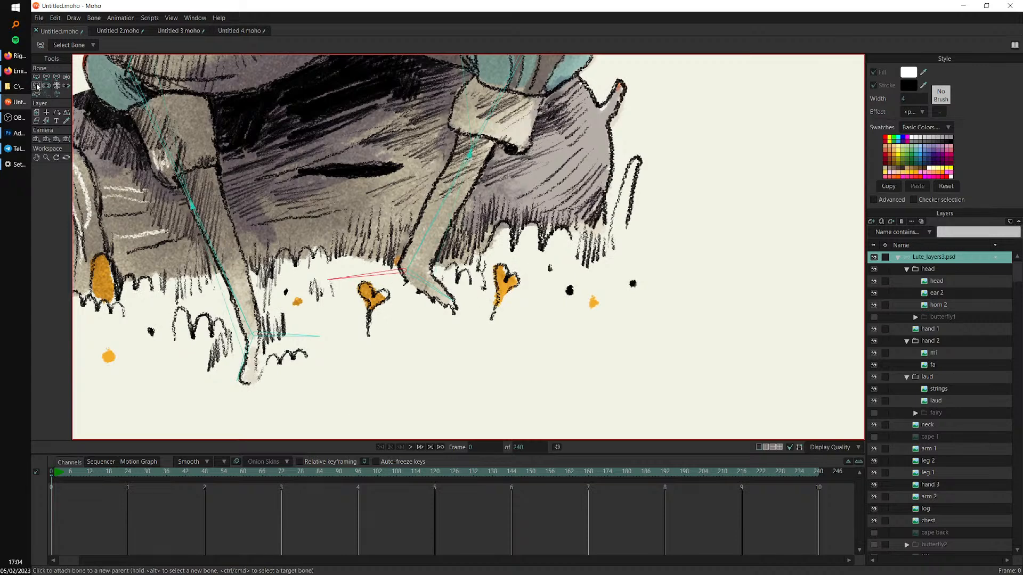
click(419, 250)
drag(435, 234, 447, 253)
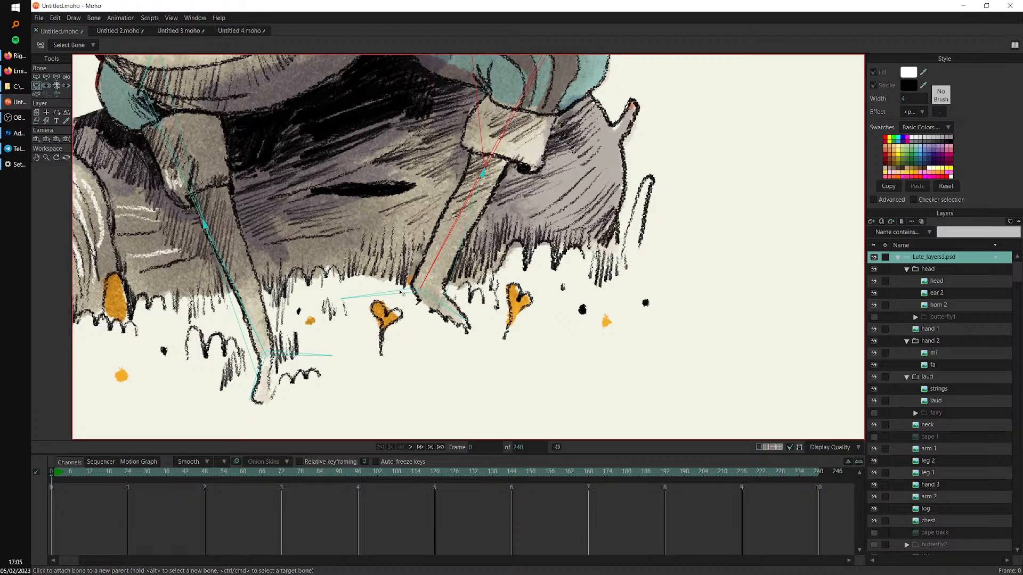
scroll(400, 292, up, 4)
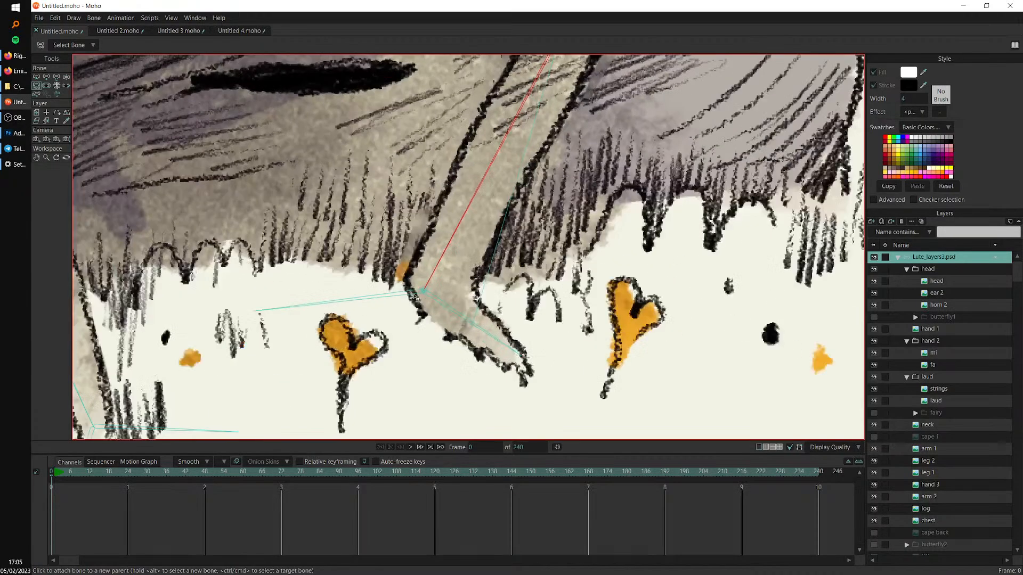
scroll(423, 292, down, 3)
drag(129, 252, 181, 175)
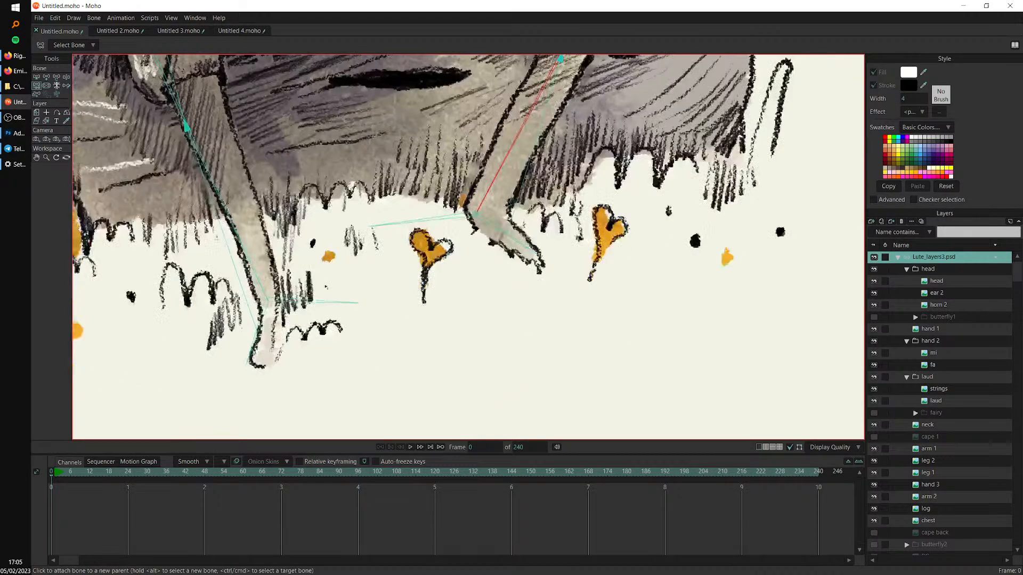
click(233, 226)
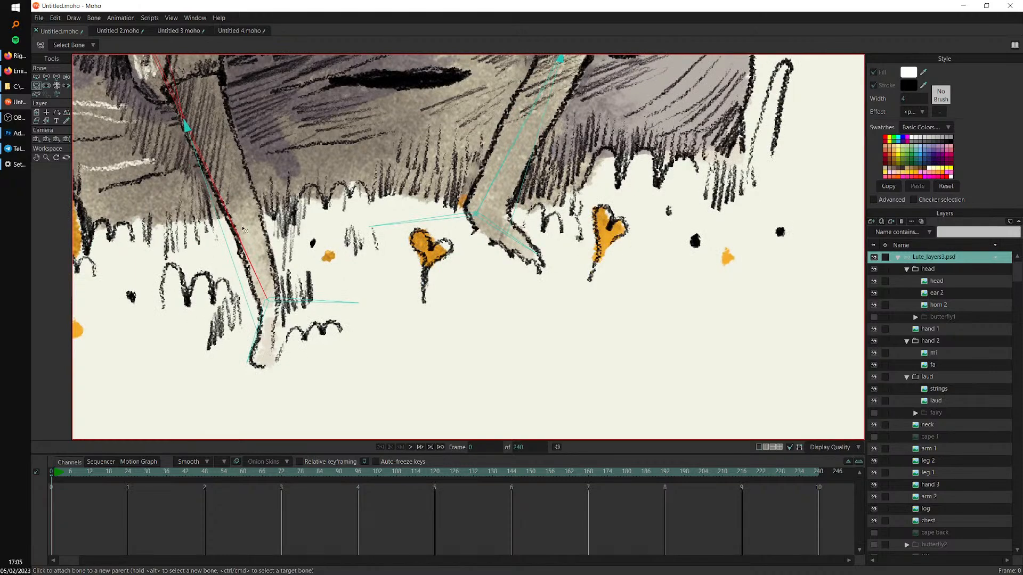
Manipulate the torso bone to test how the legs follow their ankle targets
scroll(244, 229, down, 6)
drag(342, 246, 269, 375)
scroll(261, 324, down, 3)
key(z)
mouse_move(400, 232)
mouse_down()
mouse_move(377, 234)
mouse_move(395, 238)
mouse_up()
scroll(413, 219, up, 3)
mouse_move(370, 289)
mouse_down()
mouse_move(414, 287)
mouse_move(412, 271)
mouse_move(397, 269)
mouse_up()
Select both foot bones and enable Independent angle in their bone constraints
key(b)
scroll(461, 326, up, 3)
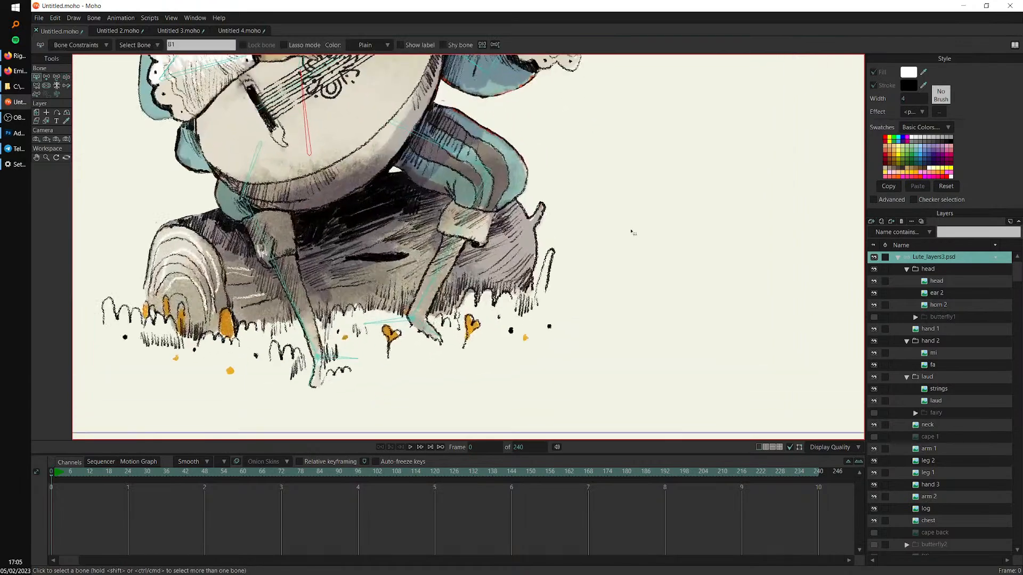
click(305, 372)
scroll(467, 260, up, 3)
drag(467, 261, 457, 217)
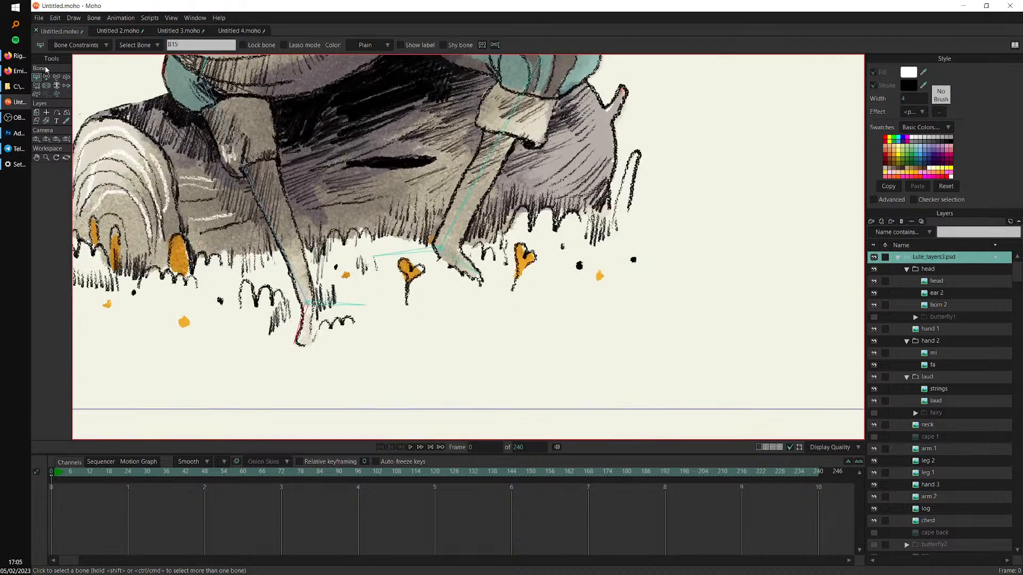
drag(312, 361, 273, 309)
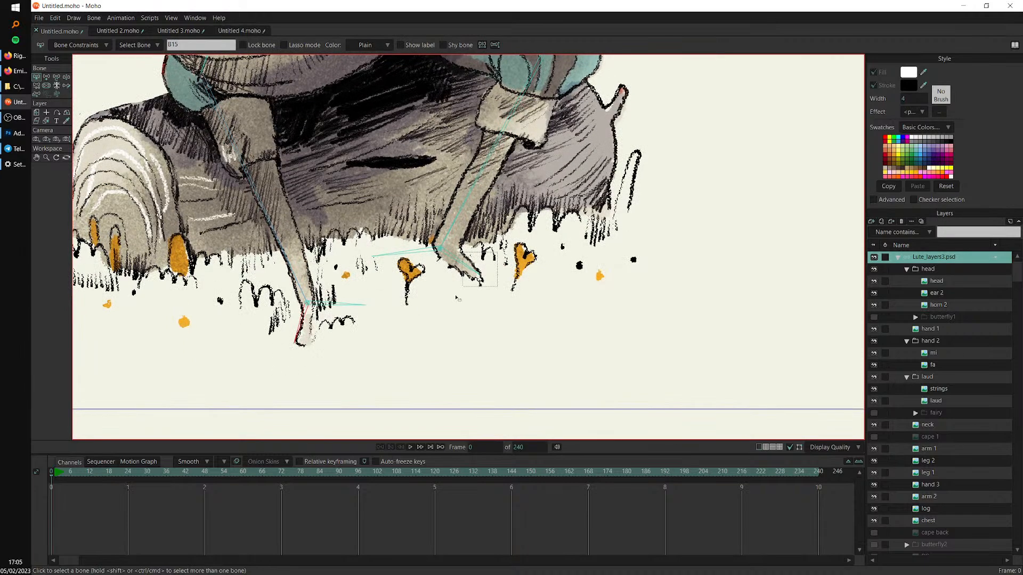
drag(457, 298, 452, 300)
drag(453, 300, 487, 306)
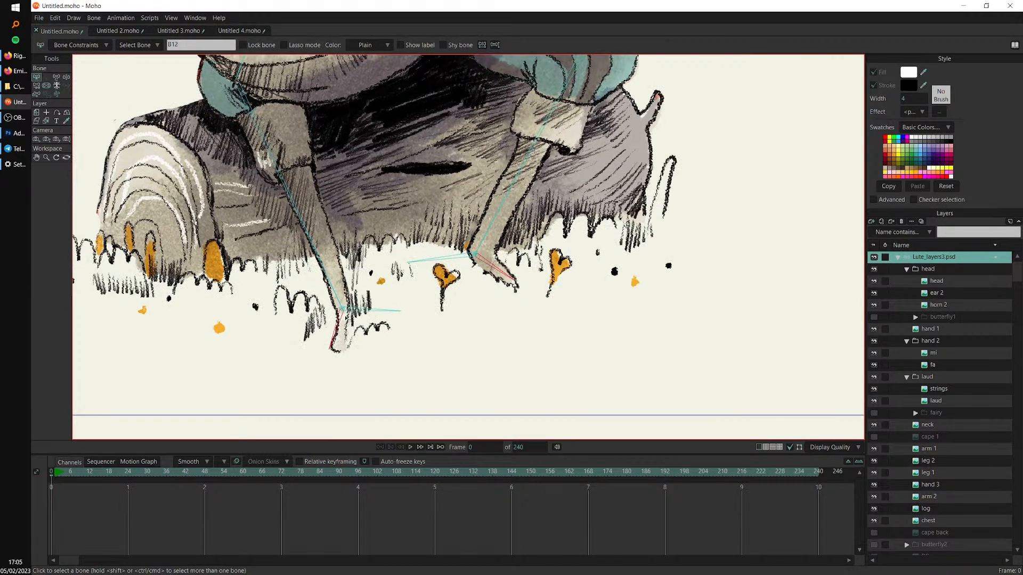
click(77, 44)
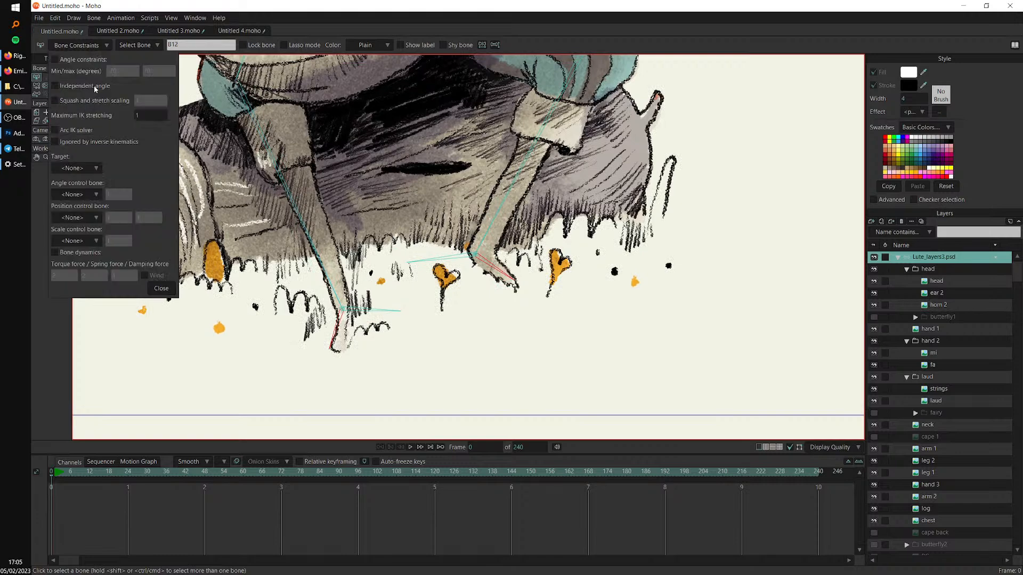
click(161, 289)
Manipulate the torso and lute bones to test the feet with their independent angles
scroll(348, 196, down, 4)
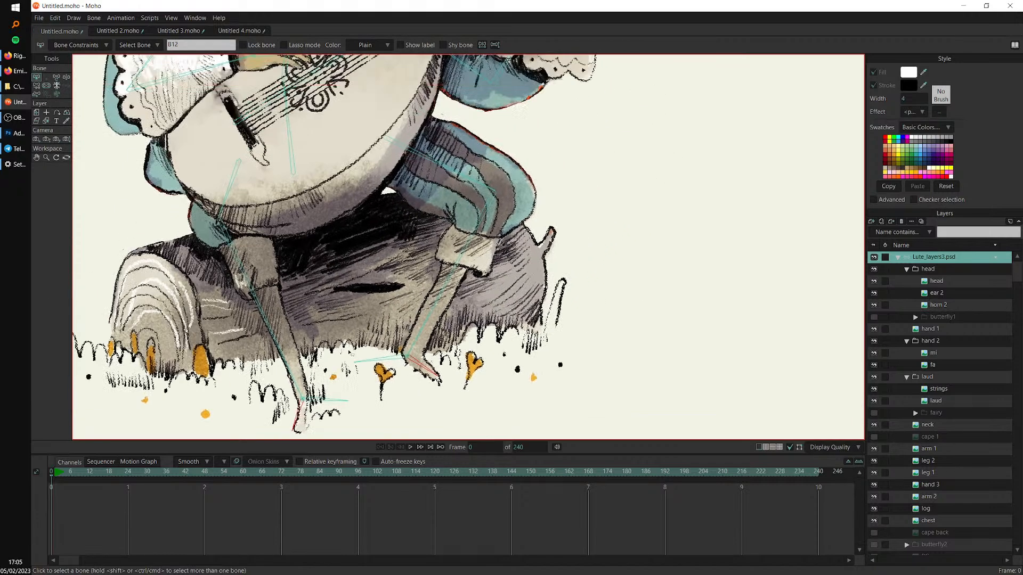
key(z)
drag(342, 212, 368, 208)
scroll(367, 208, down, 3)
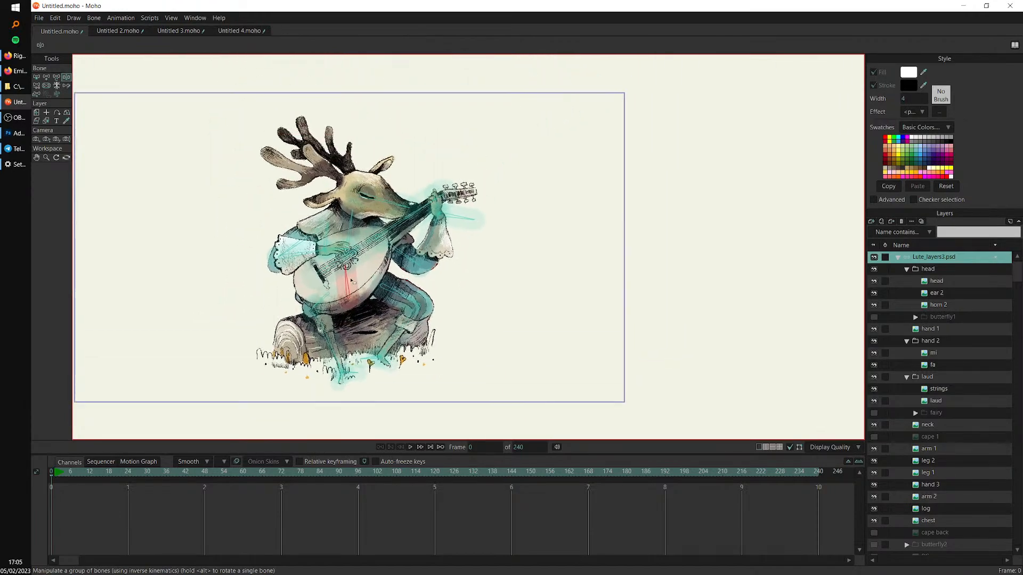
scroll(425, 265, up, 3)
drag(368, 291, 395, 266)
drag(320, 273, 357, 260)
scroll(357, 260, down, 2)
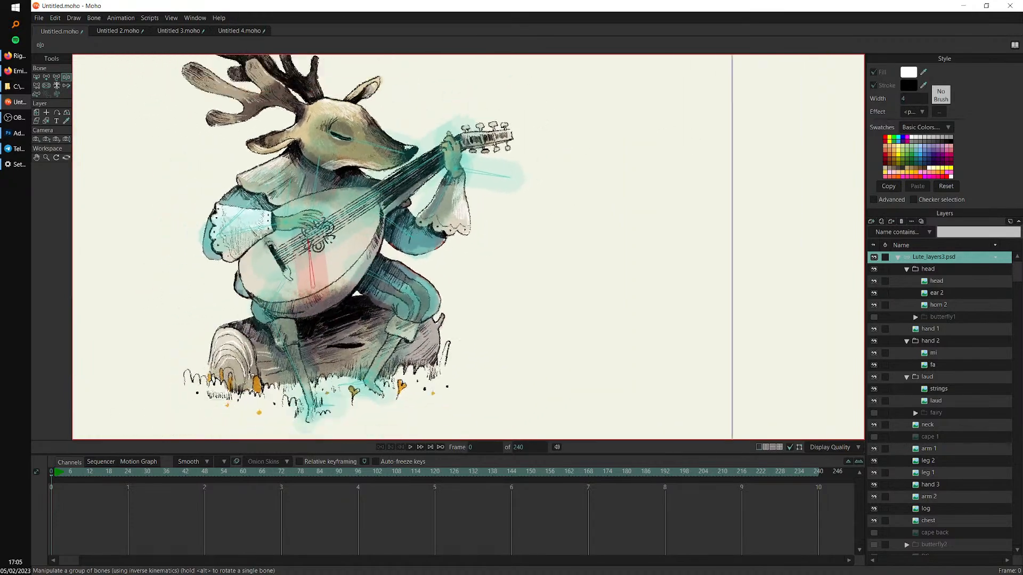
click(358, 200)
mouse_move(362, 200)
mouse_down()
mouse_move(341, 229)
mouse_move(373, 208)
mouse_up()
Shift the torso bone with Manipulate Bones and examine how the legs and feet deform within the bone strength regions
key(b)
scroll(406, 288, up, 5)
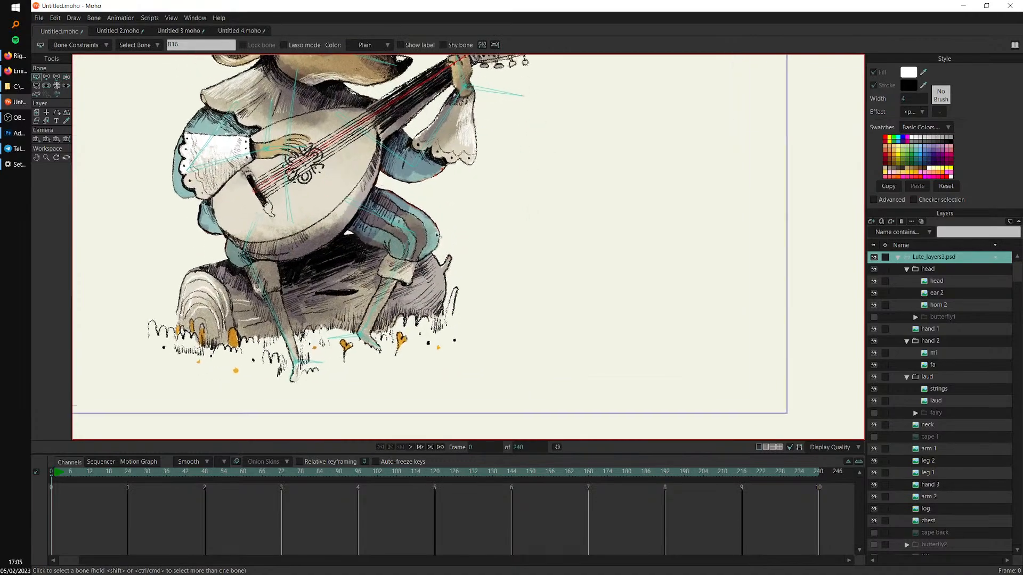
drag(277, 158, 350, 155)
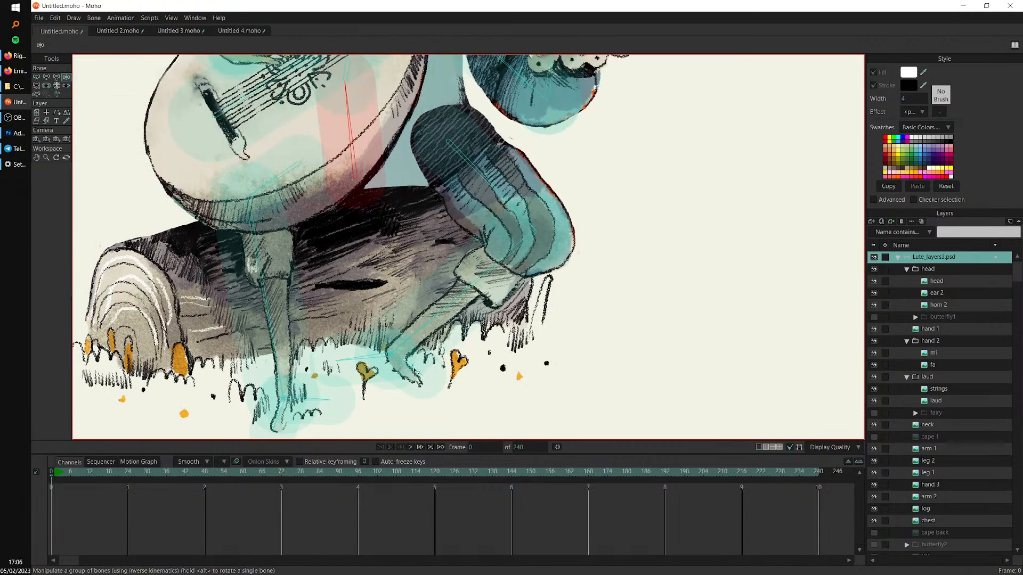
scroll(415, 375, up, 3)
mouse_move(314, 98)
mouse_down()
mouse_move(346, 96)
mouse_move(315, 101)
mouse_up()
drag(298, 133, 316, 116)
scroll(311, 121, down, 2)
drag(258, 178, 279, 198)
scroll(409, 182, down, 2)
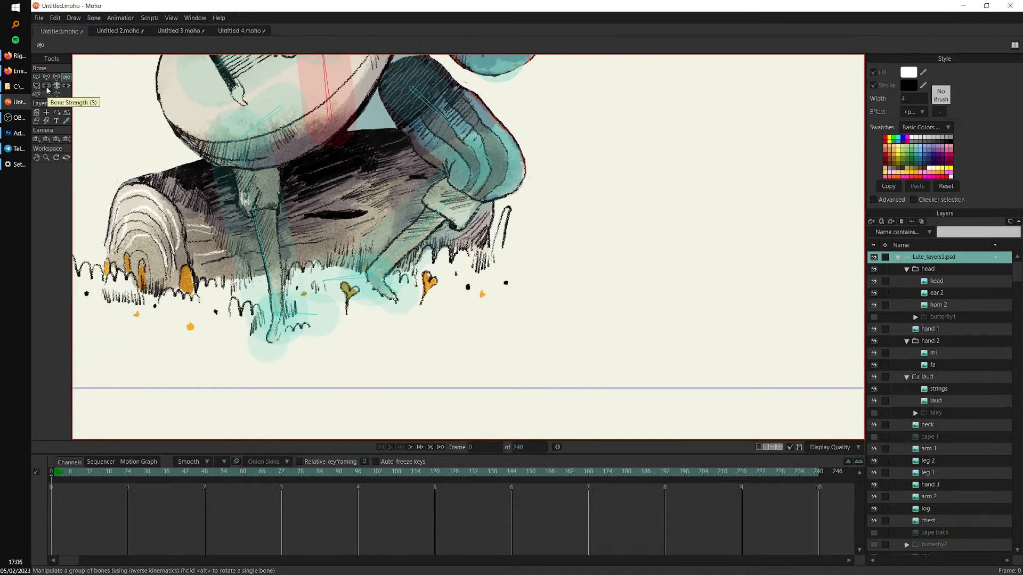
Reduce the bone strength of the leg and foot bones with the Bone Strength tool, setting one shin to about 0.77
key(super+plus)
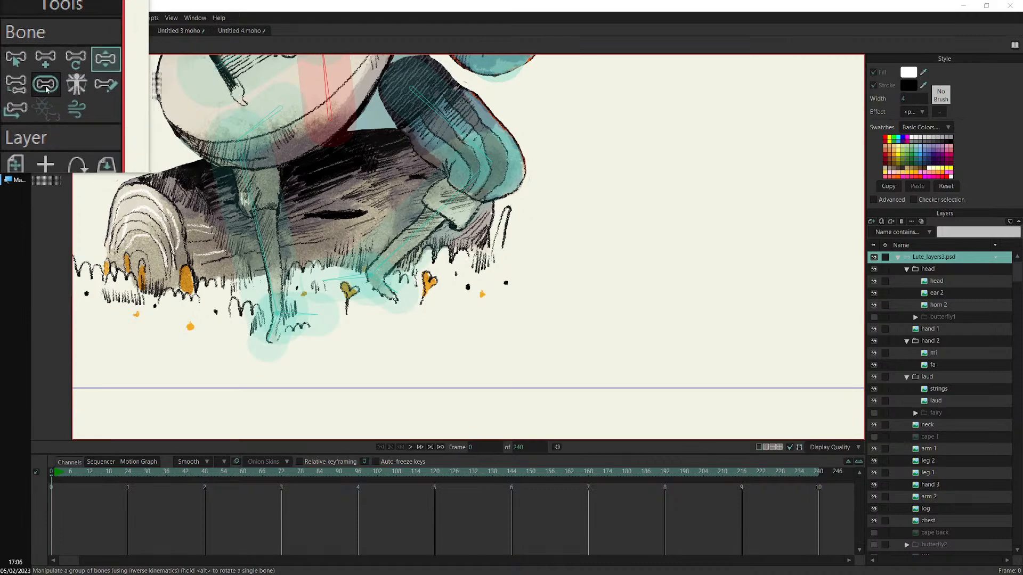
click(46, 90)
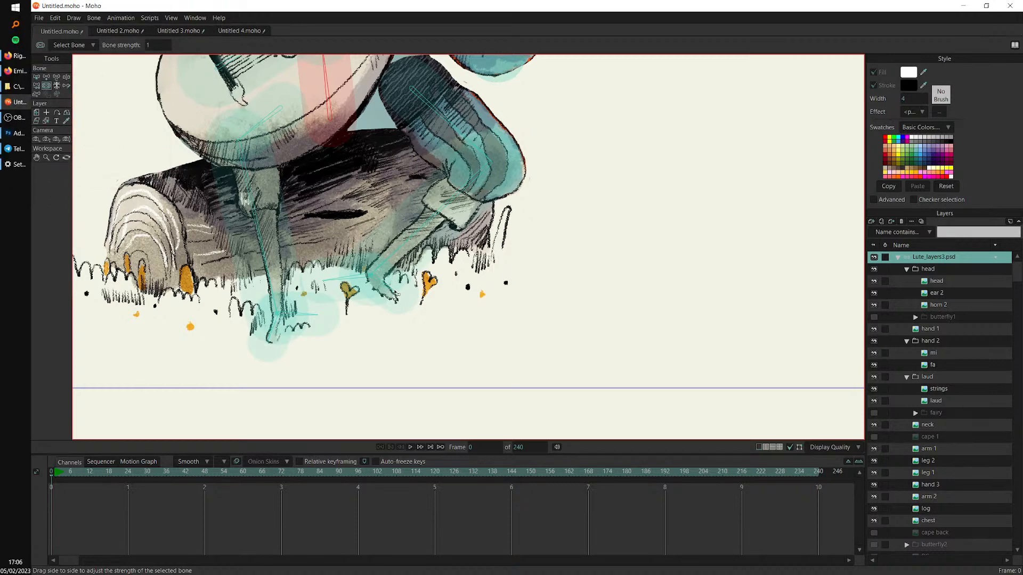
click(386, 260)
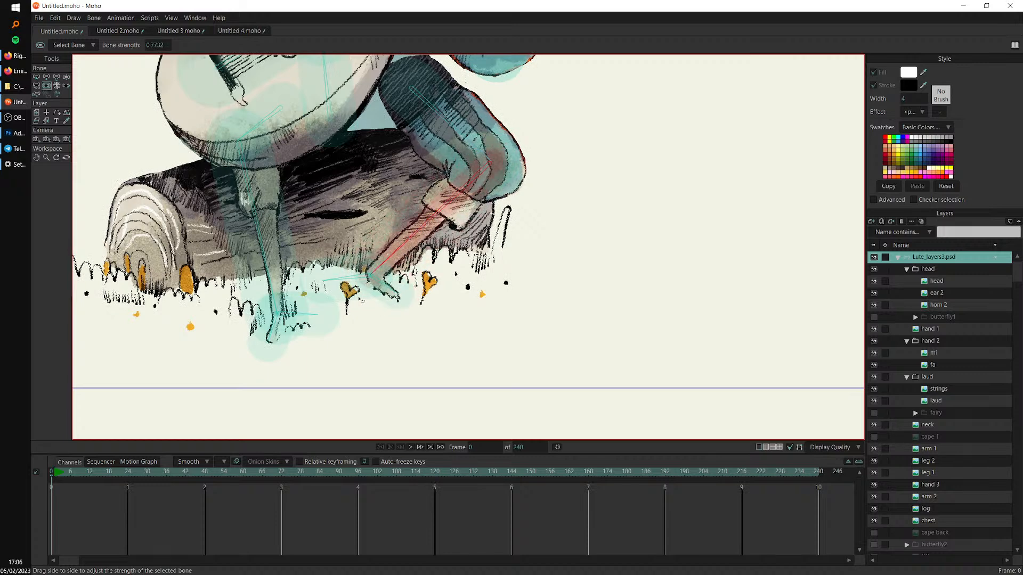
click(269, 333)
drag(265, 342, 240, 355)
drag(266, 253, 247, 248)
drag(264, 121, 260, 122)
drag(378, 87, 315, 234)
Manipulate the torso bone to test the leg deformation with the reduced bone strengths
scroll(367, 270, down, 5)
key(z)
scroll(313, 219, up, 5)
drag(312, 303, 364, 272)
Reduce the strumming forearm's bone strength to about 0.66 and manipulate the rig to test the sleeve and hand
click(47, 85)
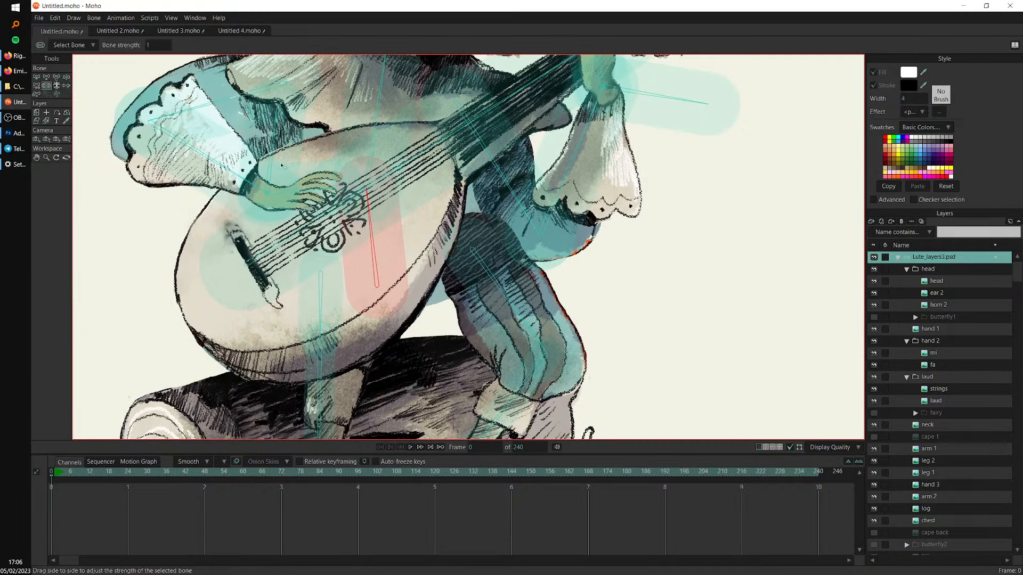
click(259, 223)
drag(249, 200, 217, 199)
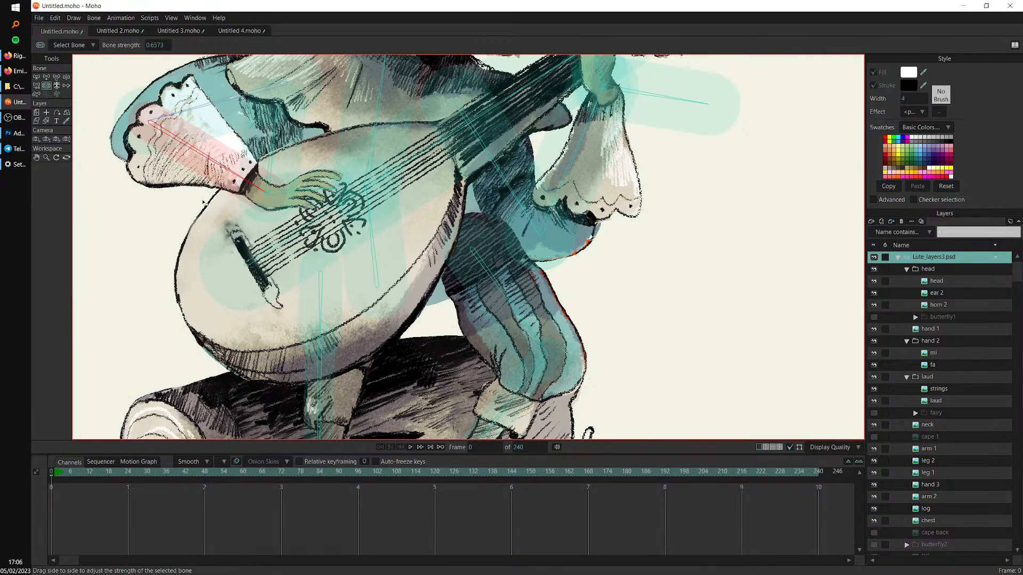
click(278, 200)
key(z)
drag(375, 265, 342, 289)
Adjust the bone strength around the fretting arm, test the rig with Manipulate Bones, and shrink the timeline to enlarge the canvas
key(b)
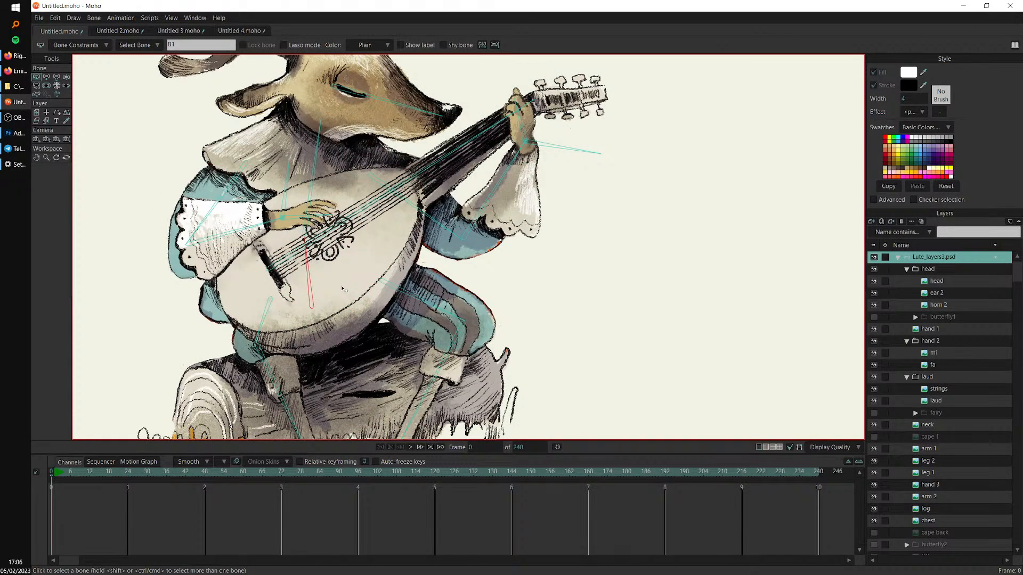
key(s)
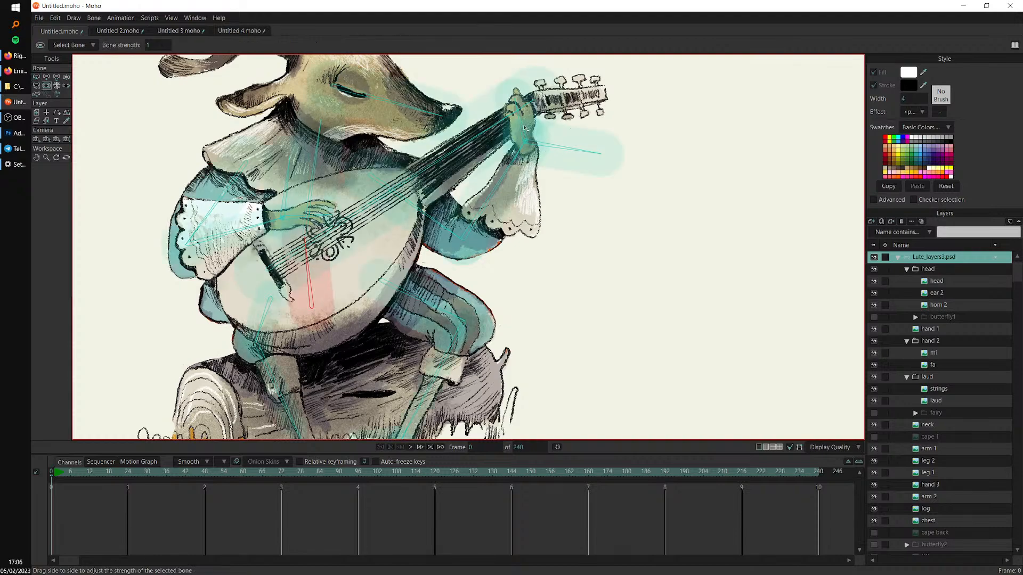
click(452, 212)
mouse_move(452, 169)
mouse_down()
mouse_move(438, 147)
mouse_move(495, 149)
mouse_move(406, 164)
mouse_move(523, 147)
mouse_move(450, 157)
mouse_move(463, 153)
mouse_up()
key(z)
scroll(533, 181, down, 5)
key(b)
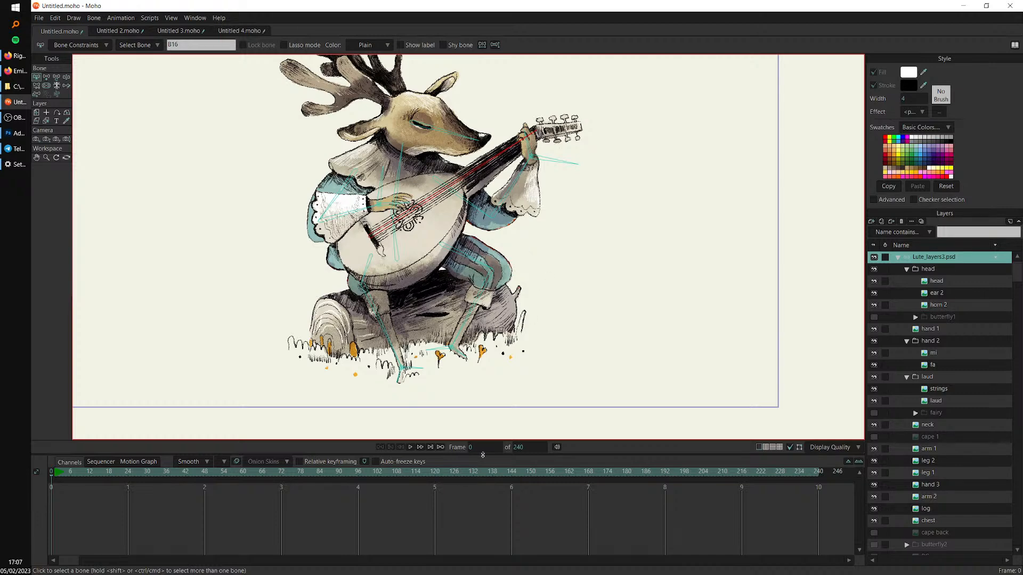
drag(495, 456, 497, 467)
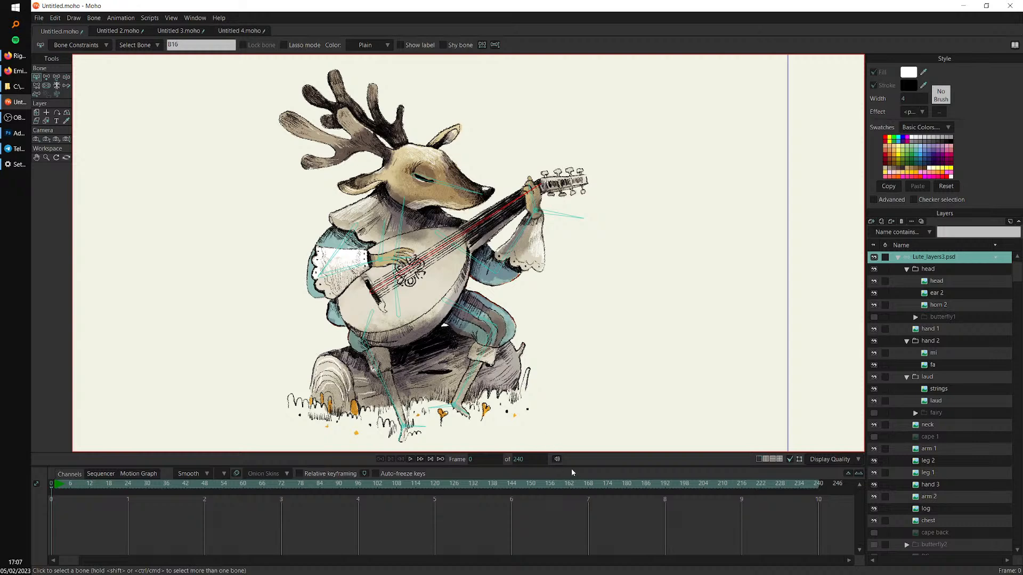
Enlarge the timeline area and move to frame 18
drag(571, 469, 571, 441)
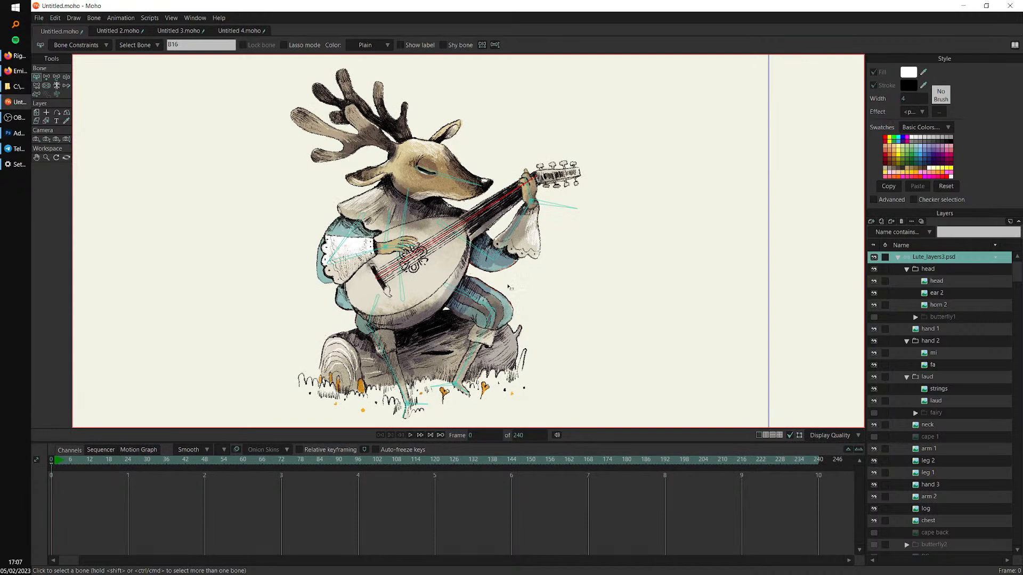
drag(66, 462, 52, 464)
key(super+plus)
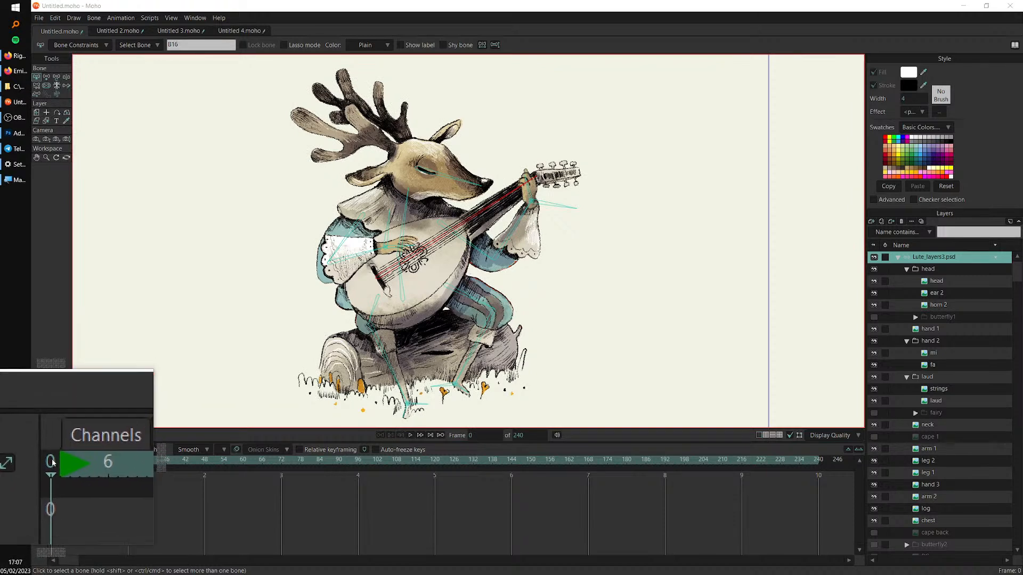
drag(61, 459, 110, 466)
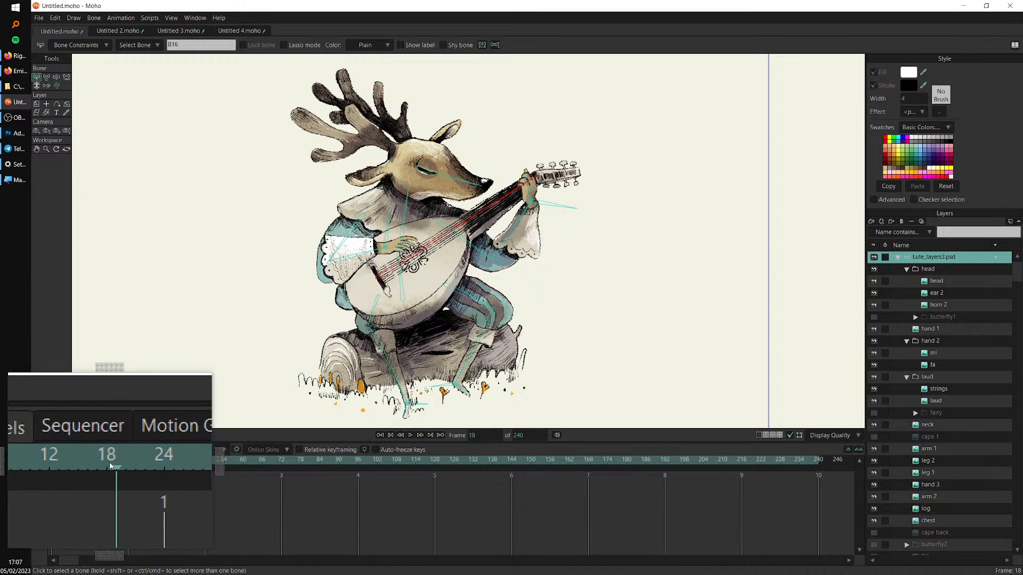
key(super+Escape)
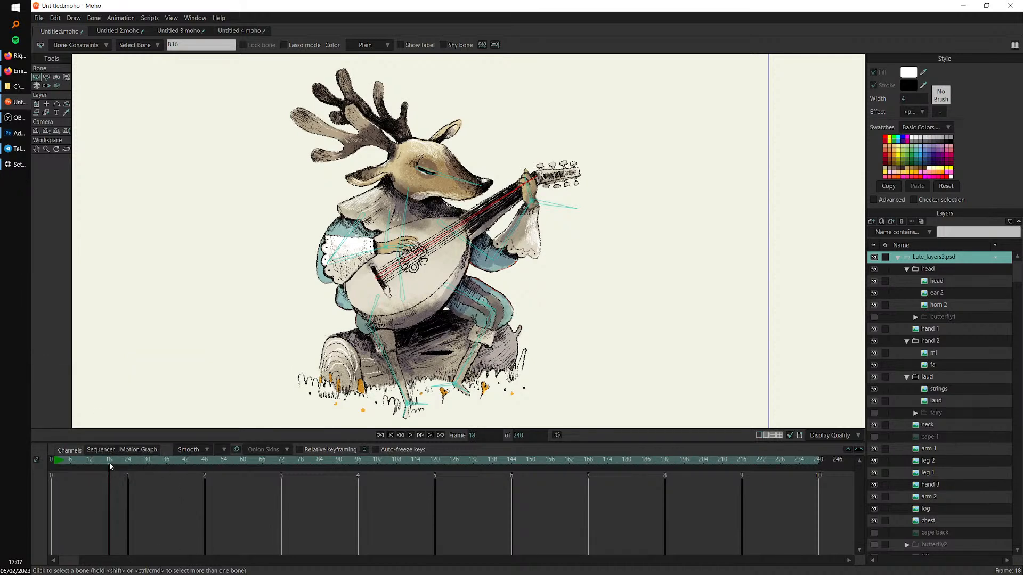
Bend the deer's upper body forward with Manipulate Bones at frame 18 and inspect the keyframes this adds
click(57, 77)
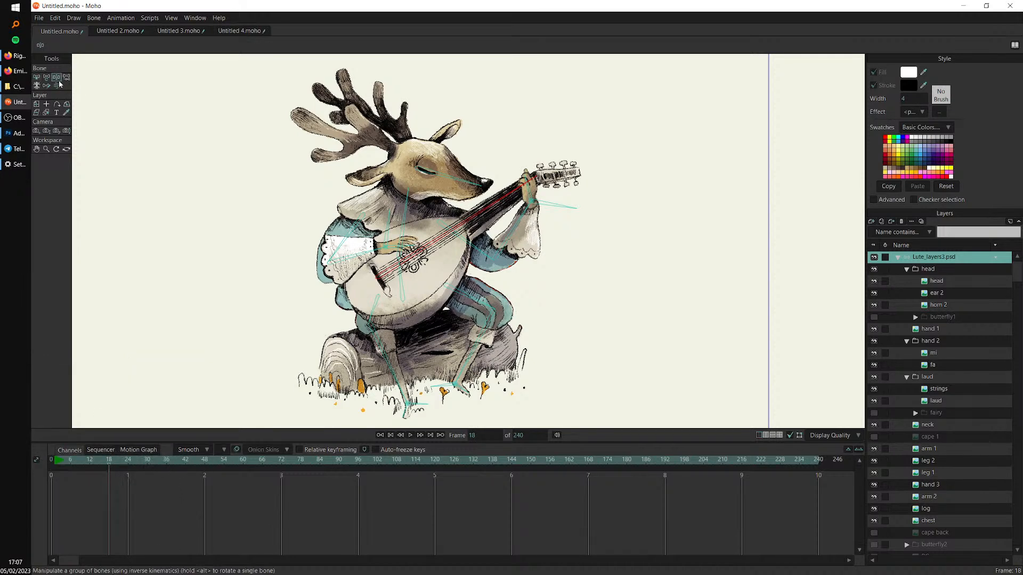
key(super+plus)
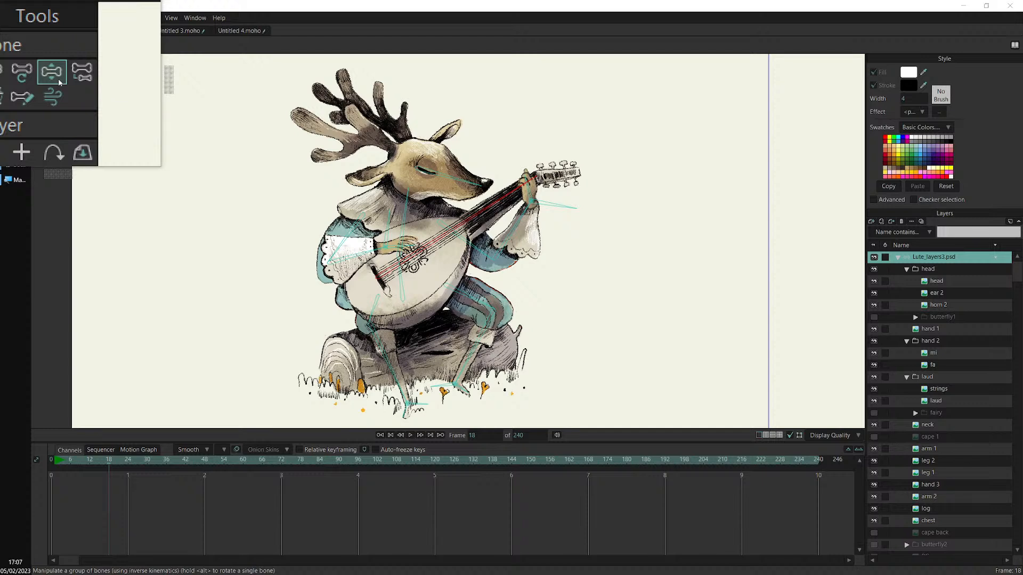
key(super+Escape)
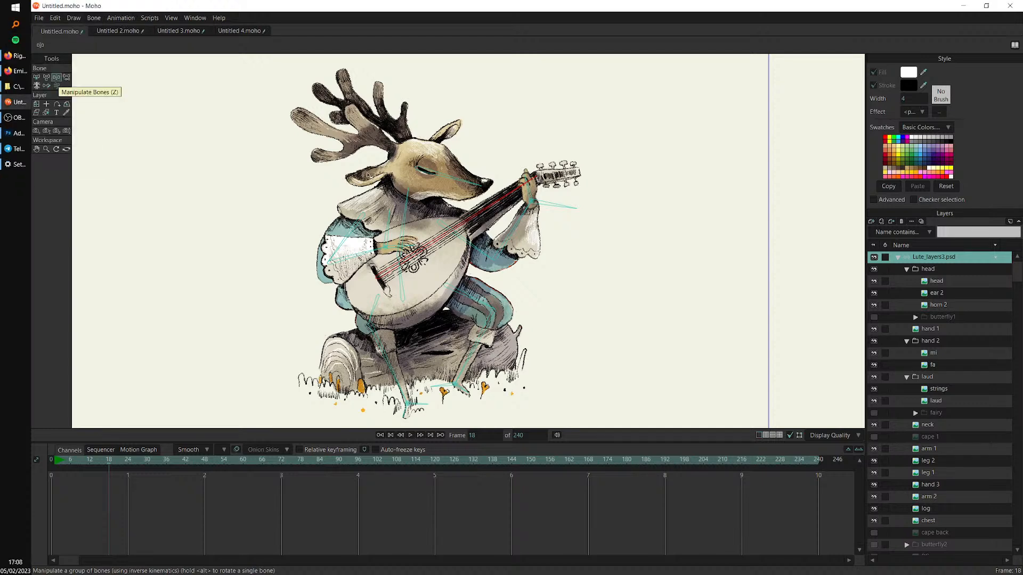
drag(408, 212, 368, 280)
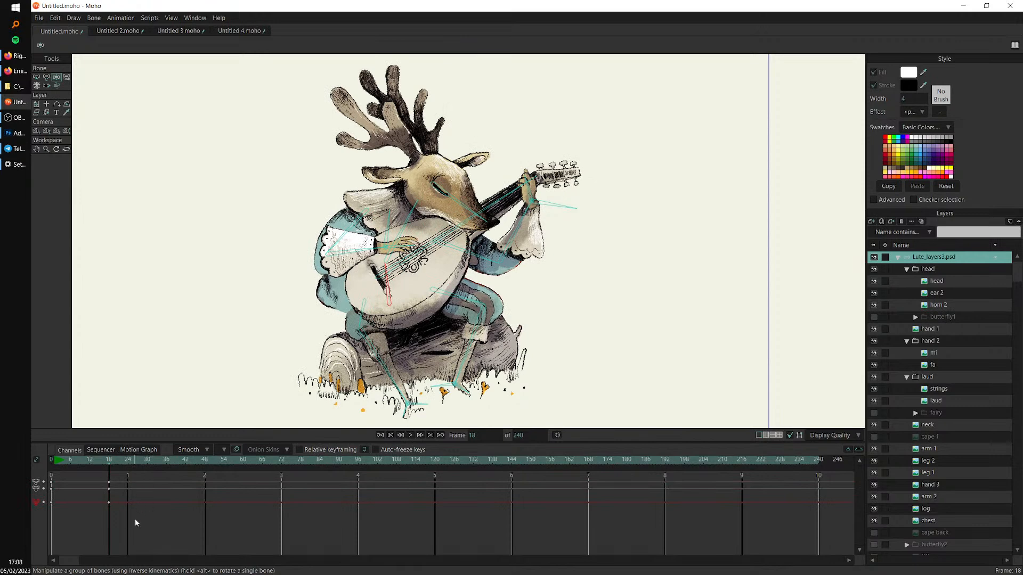
key(super+plus)
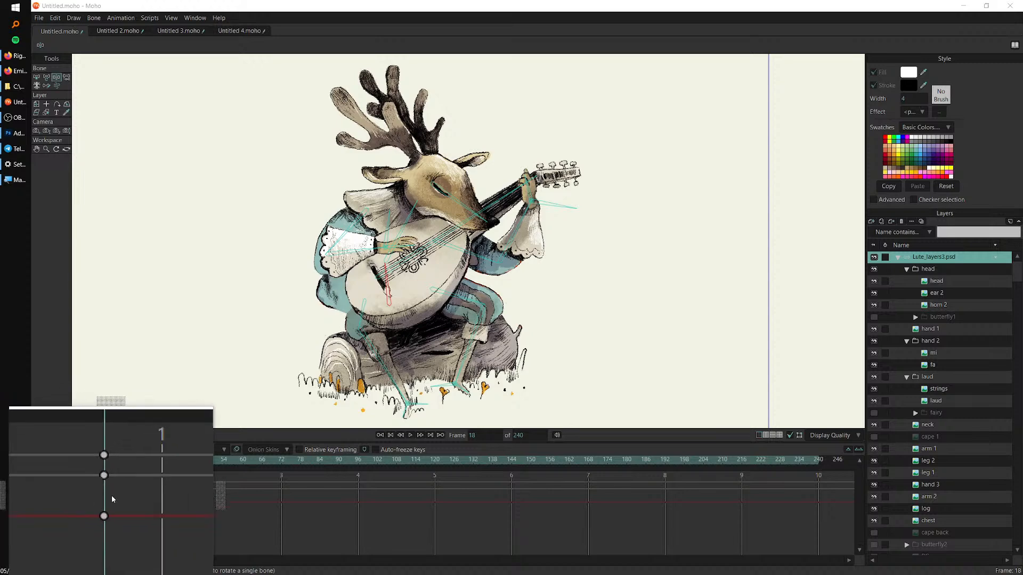
key(super+Escape)
Play the animation from the start to review the forward bend
click(64, 461)
drag(72, 465, 54, 478)
key(space)
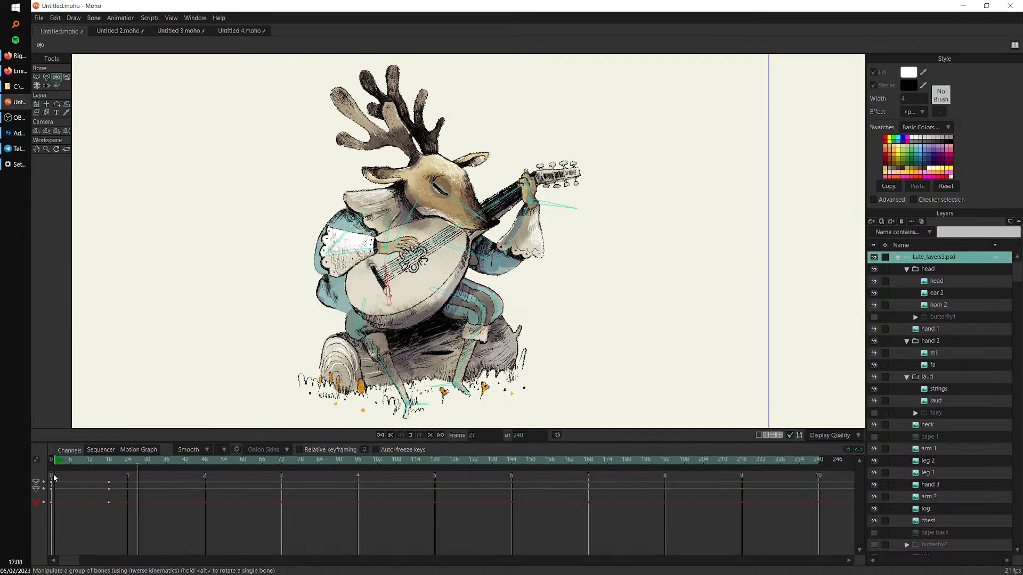
key(space)
key(space)
key(space)
At frame 28, pose the deer leaning back, with both feet shifted toward the lute's neck side and the lute lowered
drag(144, 465, 141, 464)
mouse_move(479, 213)
mouse_down()
mouse_move(491, 180)
mouse_move(480, 212)
mouse_up()
drag(423, 202, 403, 193)
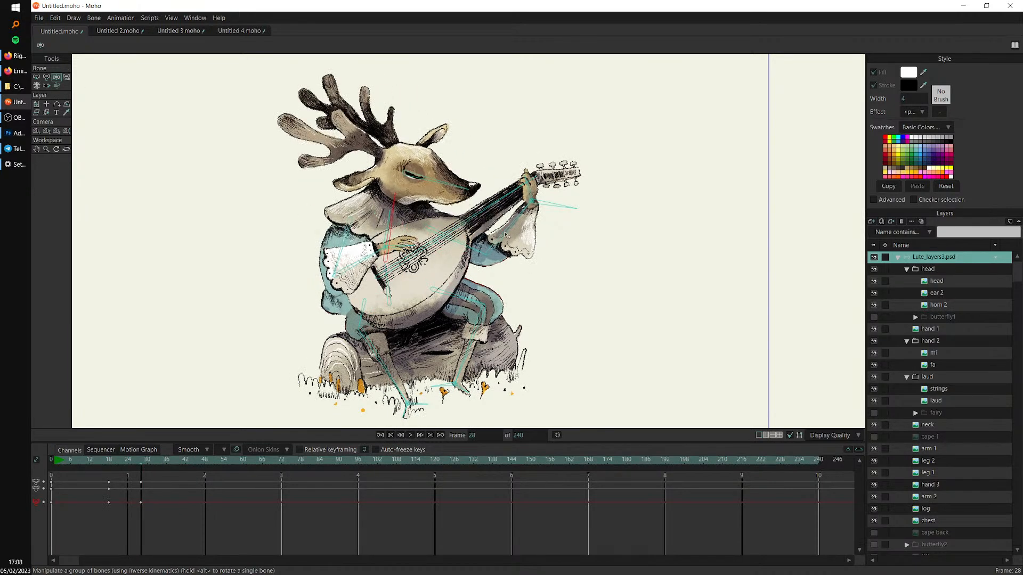
drag(457, 382, 510, 387)
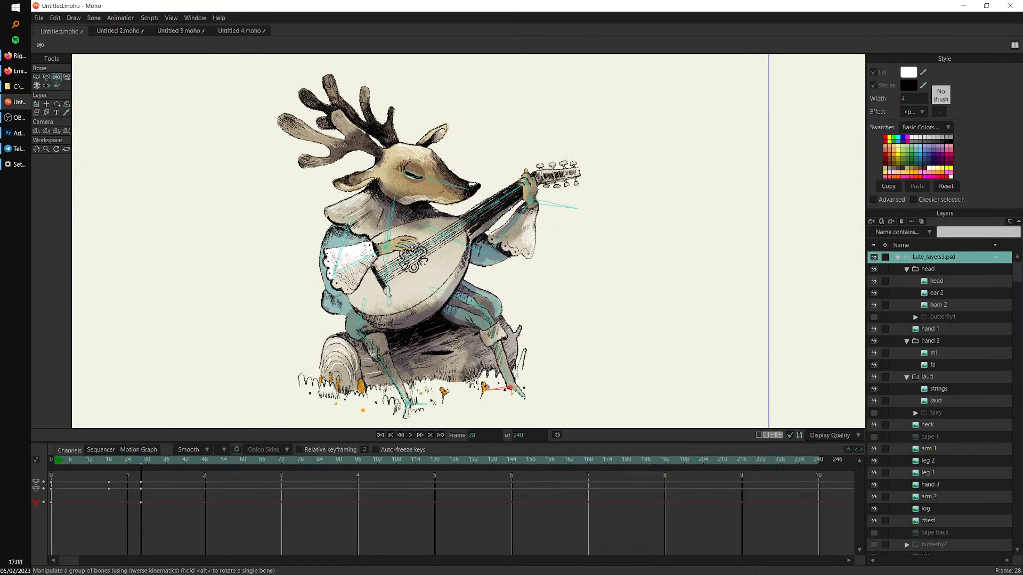
drag(390, 285, 398, 277)
drag(435, 240, 403, 258)
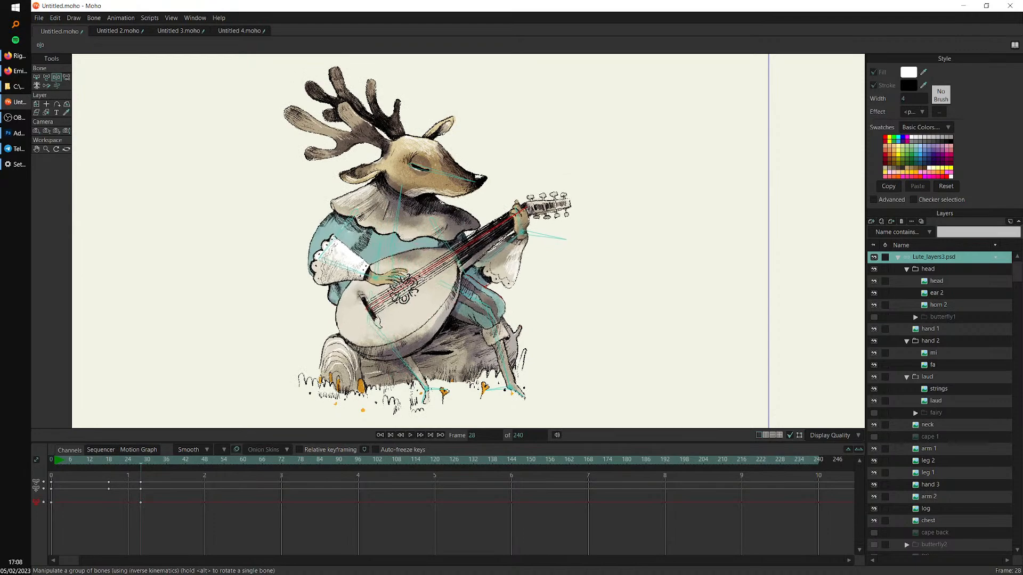
Replay the animation from the first frames several times to review the movement between the two poses
click(60, 462)
key(space)
key(space)
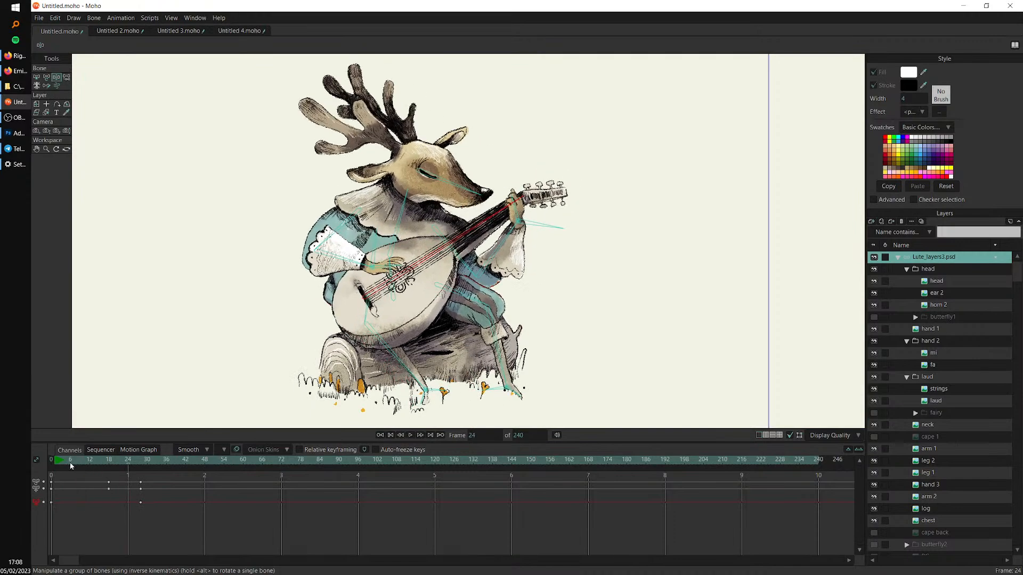
click(55, 458)
key(space)
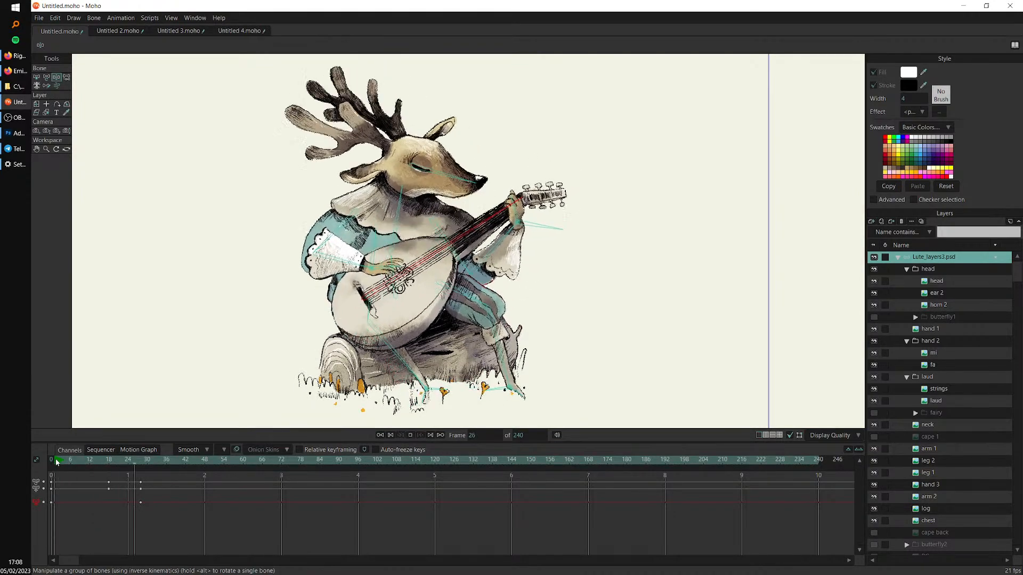
key(space)
click(59, 460)
key(space)
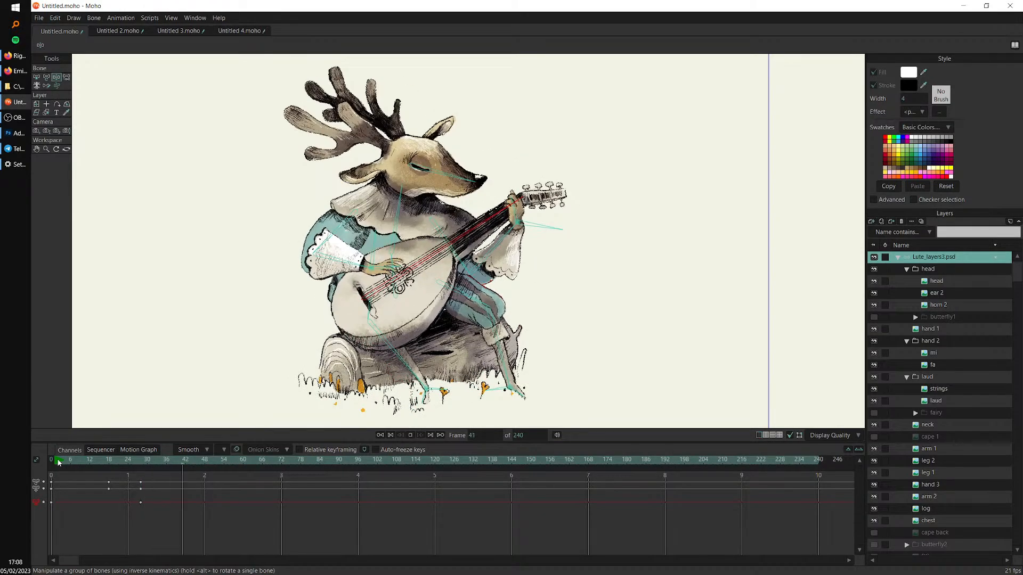
key(space)
click(51, 468)
key(space)
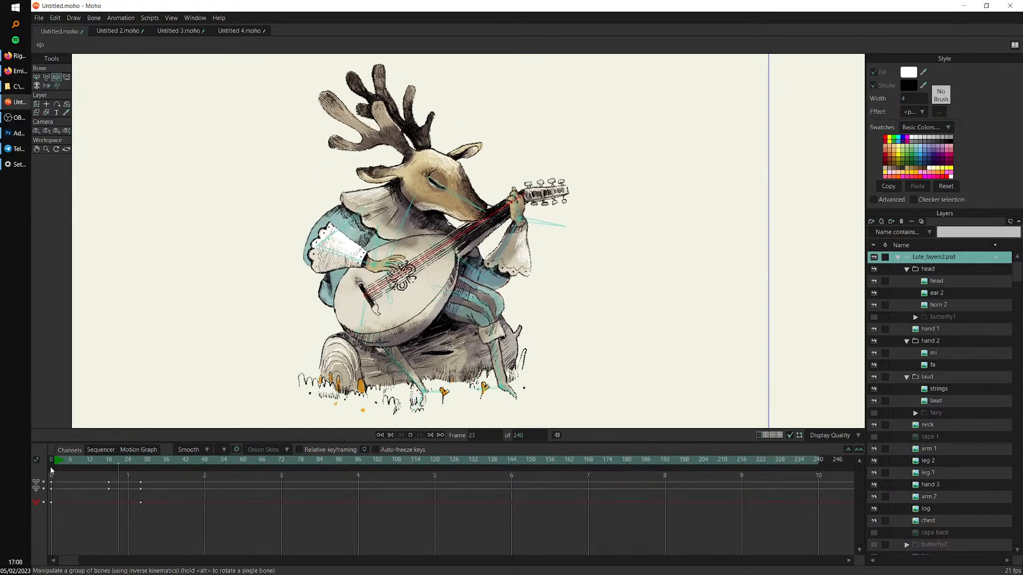
key(space)
click(59, 460)
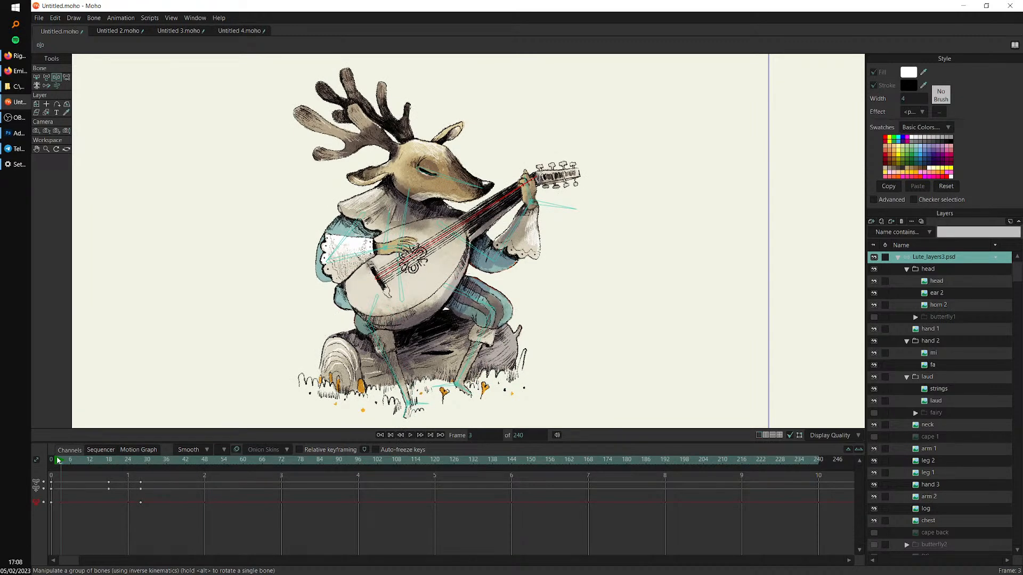
Rotate the deer's chest bone slightly at frame 39 using Transform Bone
drag(132, 462, 134, 485)
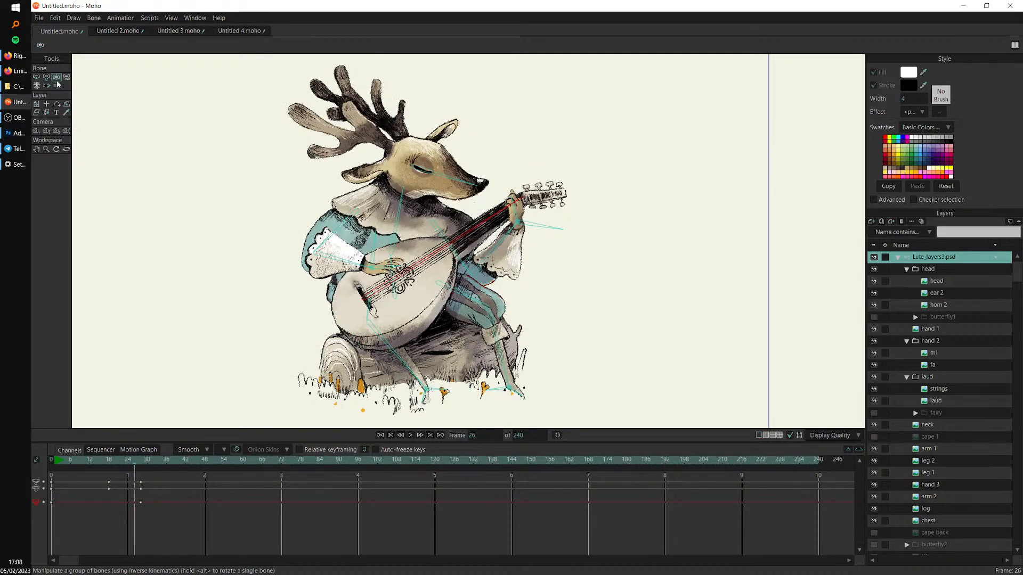
key(super+plus)
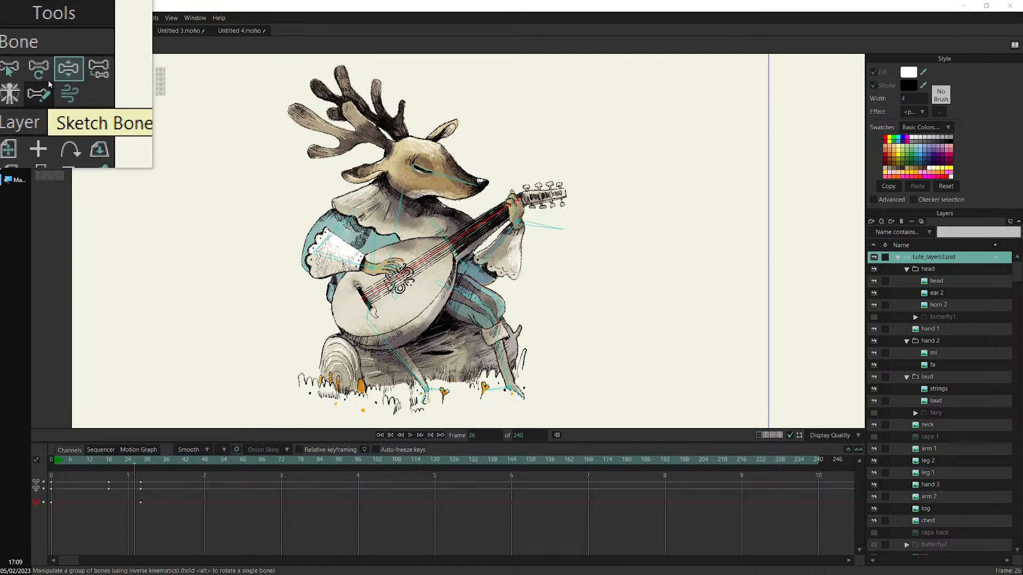
click(48, 80)
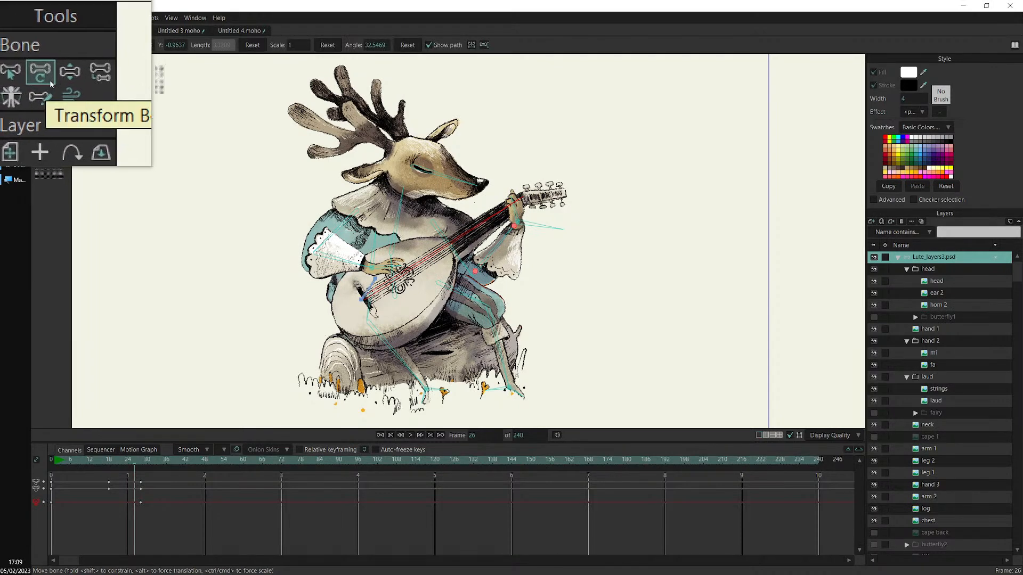
key(Return)
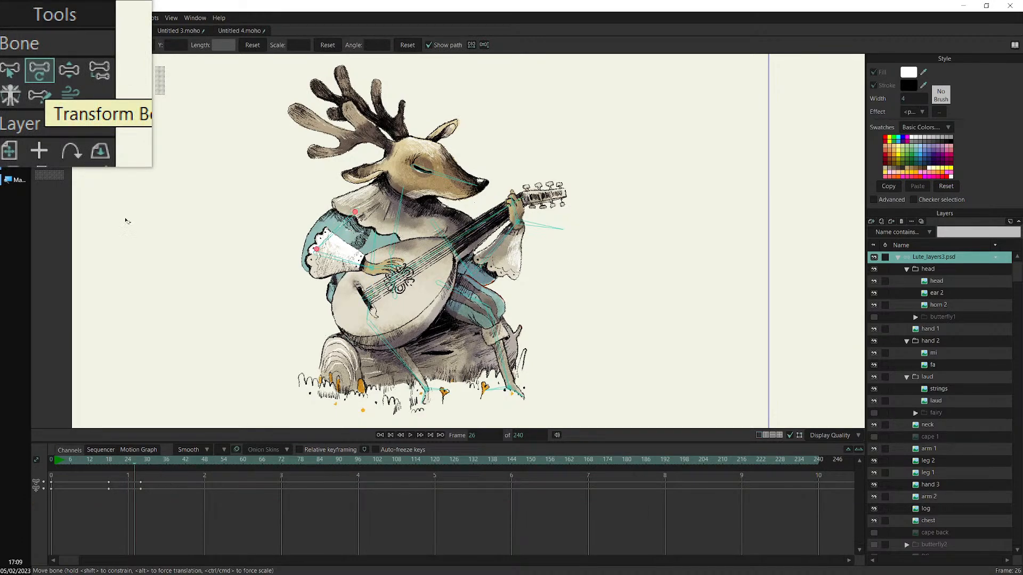
click(174, 460)
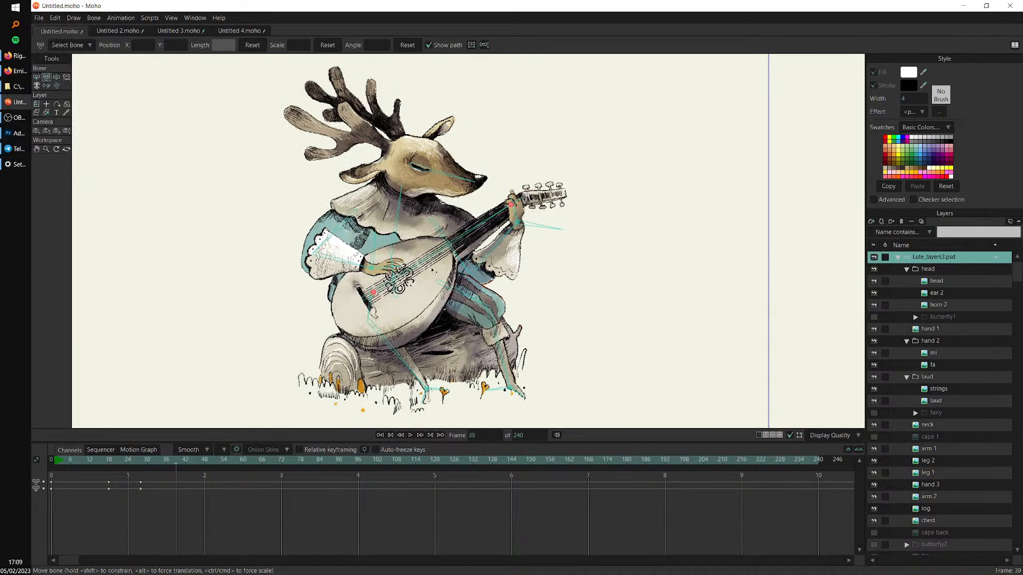
scroll(568, 229, up, 2)
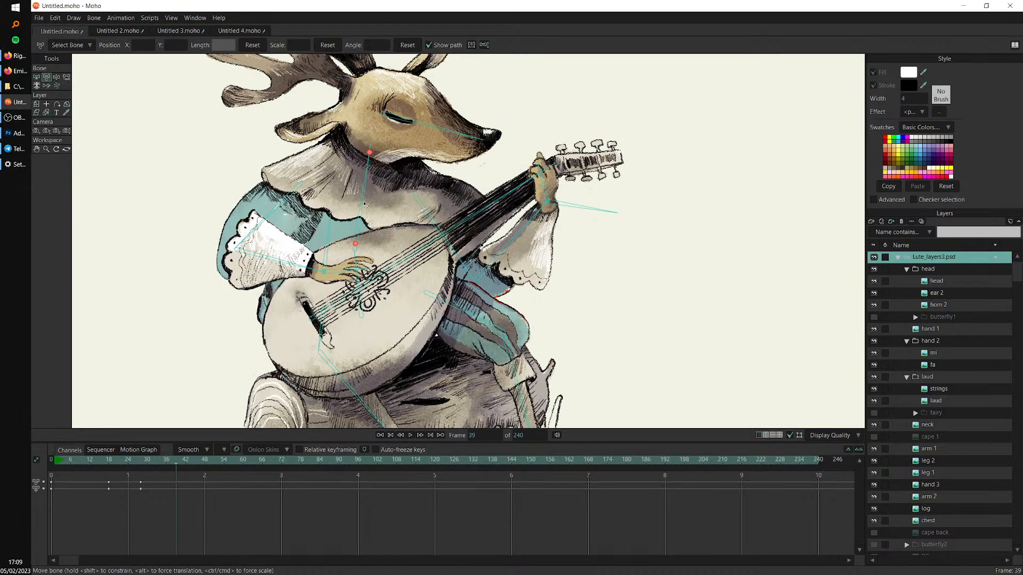
drag(359, 193, 354, 243)
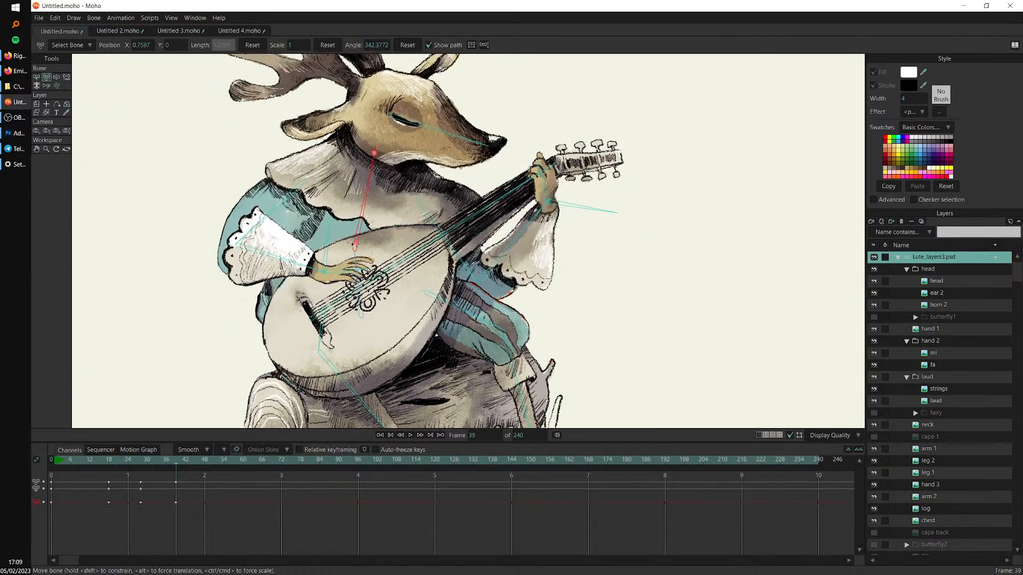
Adjust the chest bone further and reposition the lute bone at frame 39
scroll(373, 184, up, 2)
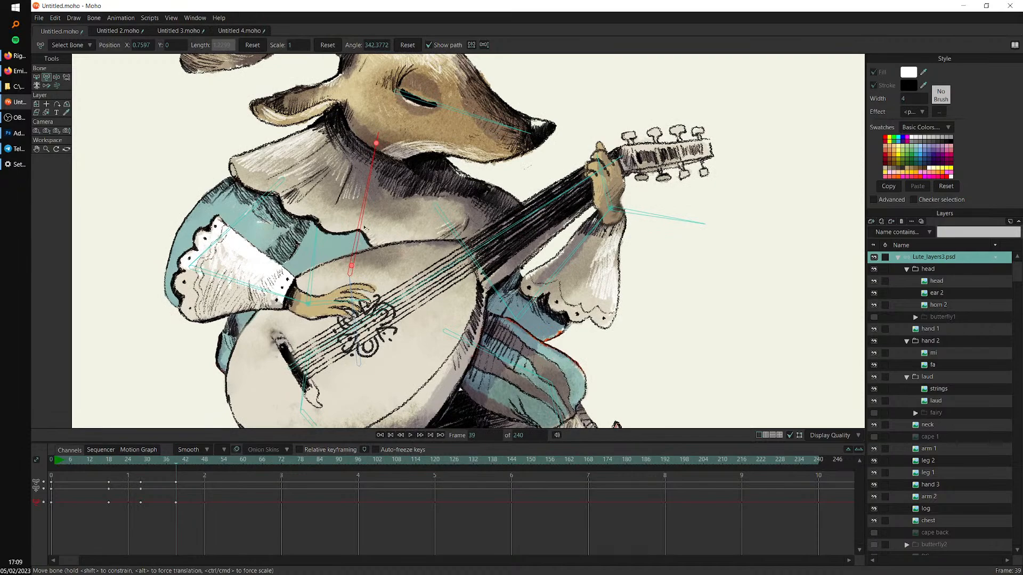
drag(376, 144, 351, 264)
drag(316, 350, 339, 346)
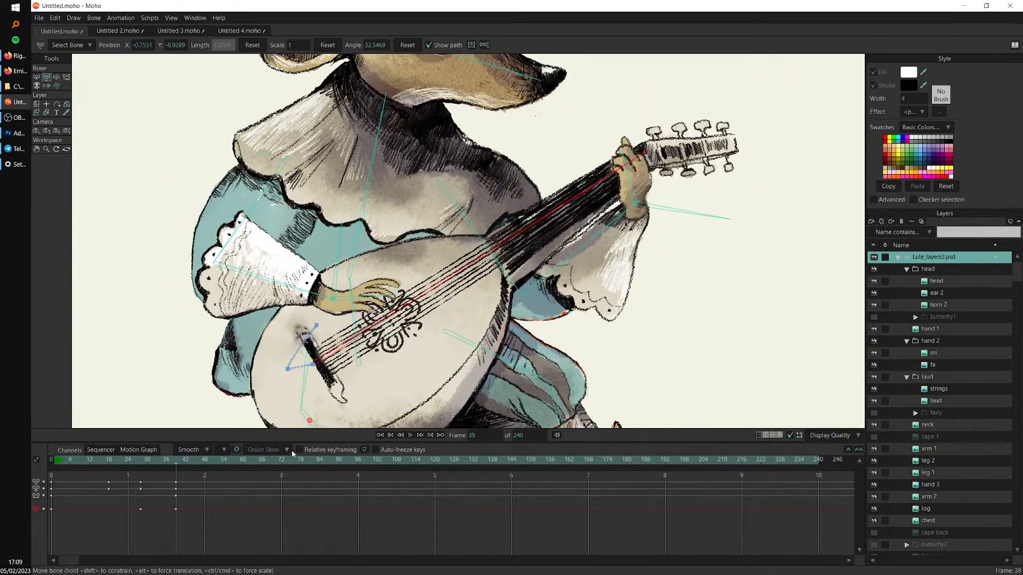
Scrub through the animation and delete all the posed bone keyframes from the timeline
scroll(446, 280, down, 5)
drag(67, 471, 202, 488)
scroll(470, 306, down, 2)
scroll(356, 342, down, 3)
drag(69, 461, 185, 477)
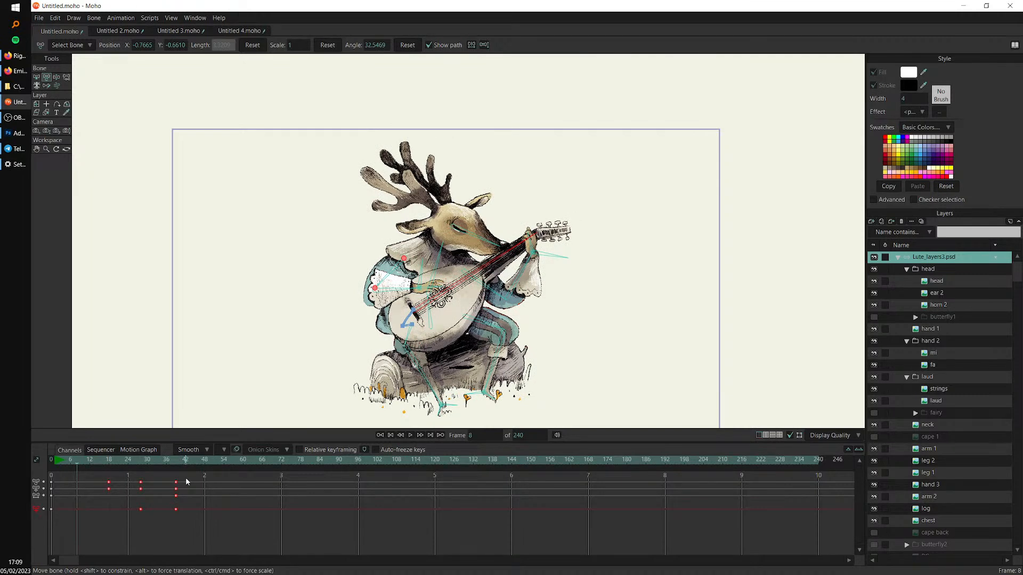
key(Delete)
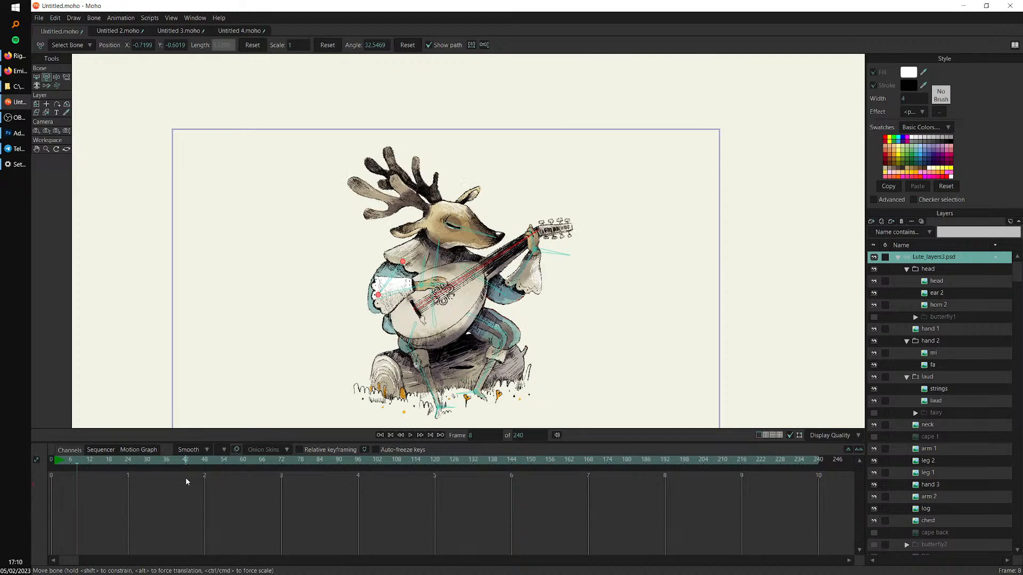
Create a new document and add a bone layer above the existing vector layer
key(ctrl+n)
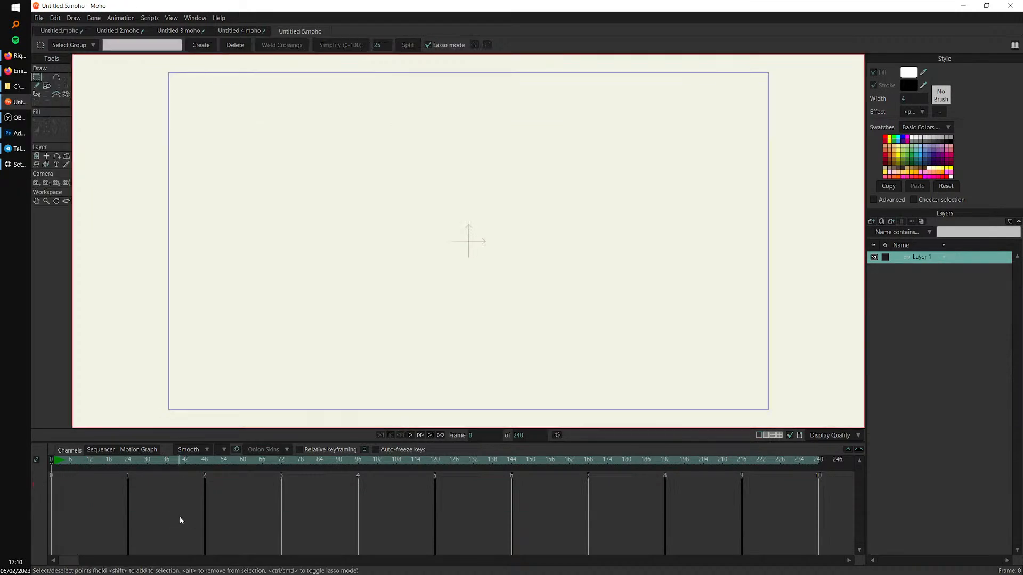
click(871, 223)
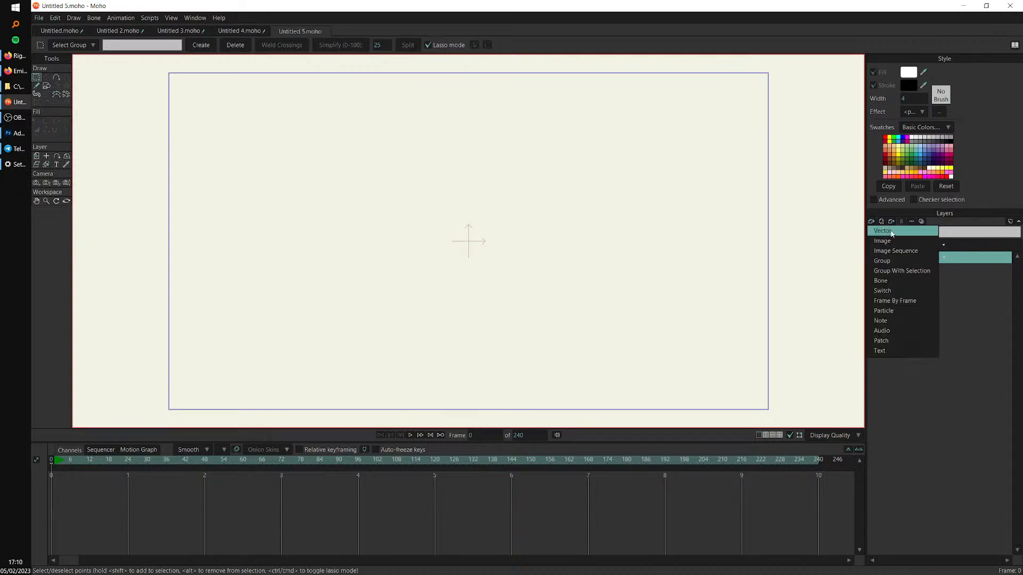
click(902, 281)
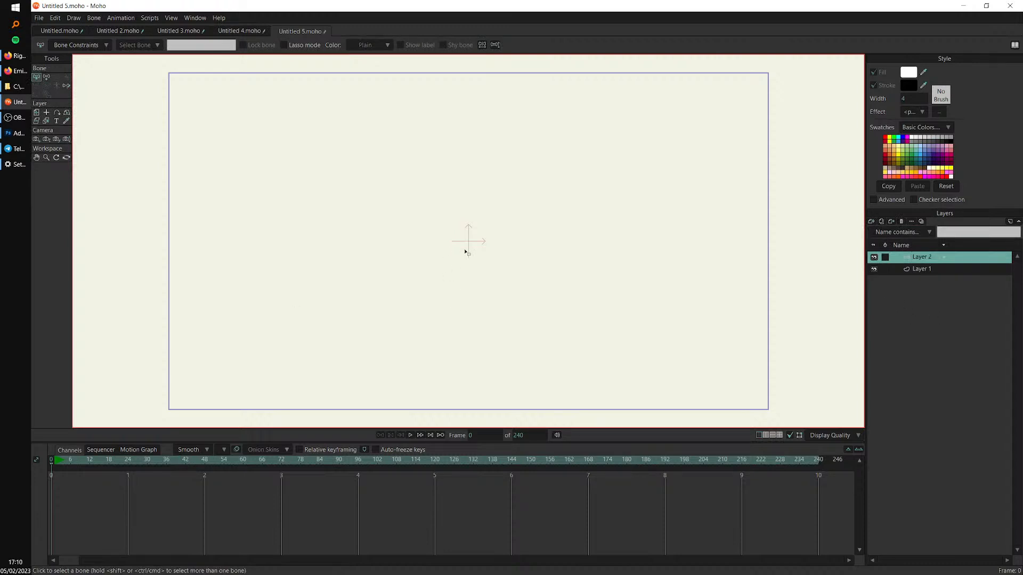
Add two separate, unparented vertical bones, one on each side of the origin
key(a)
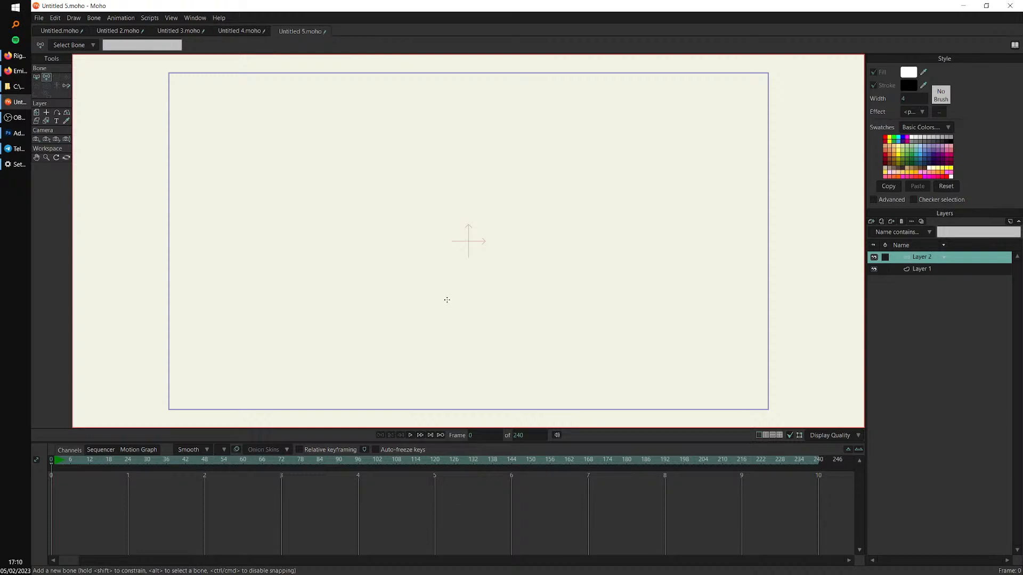
drag(347, 318, 348, 207)
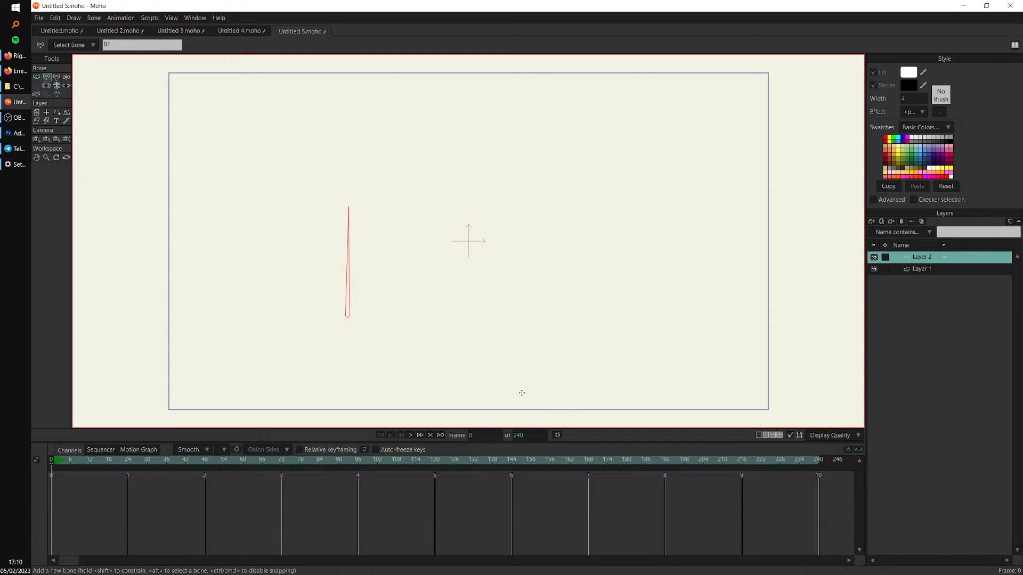
key(Return)
drag(555, 313, 552, 212)
key(Return)
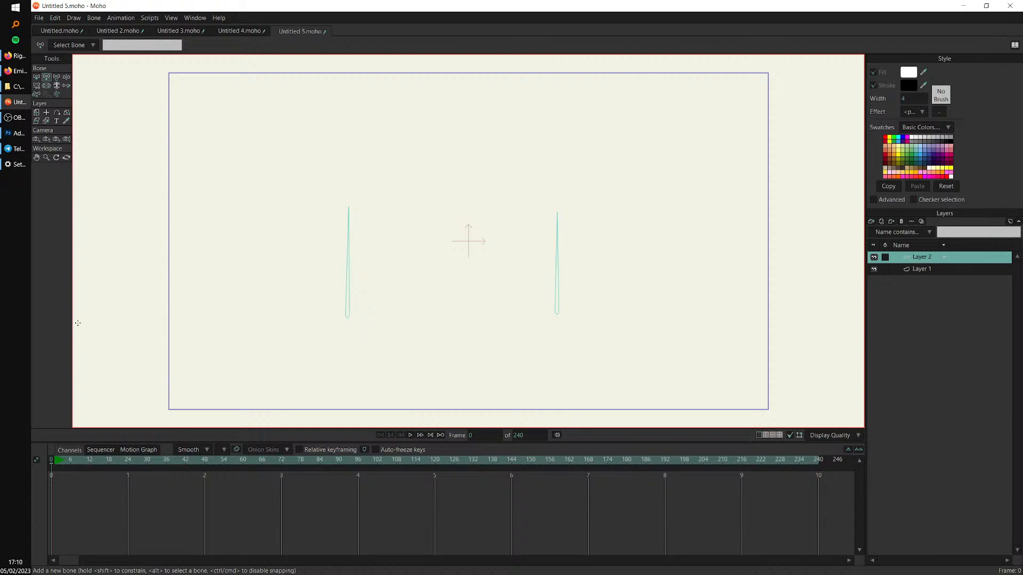
Rotate the left bone outward to about 132° at frame 18 and the right bone outward to about 30° at frame 36
drag(75, 465, 110, 501)
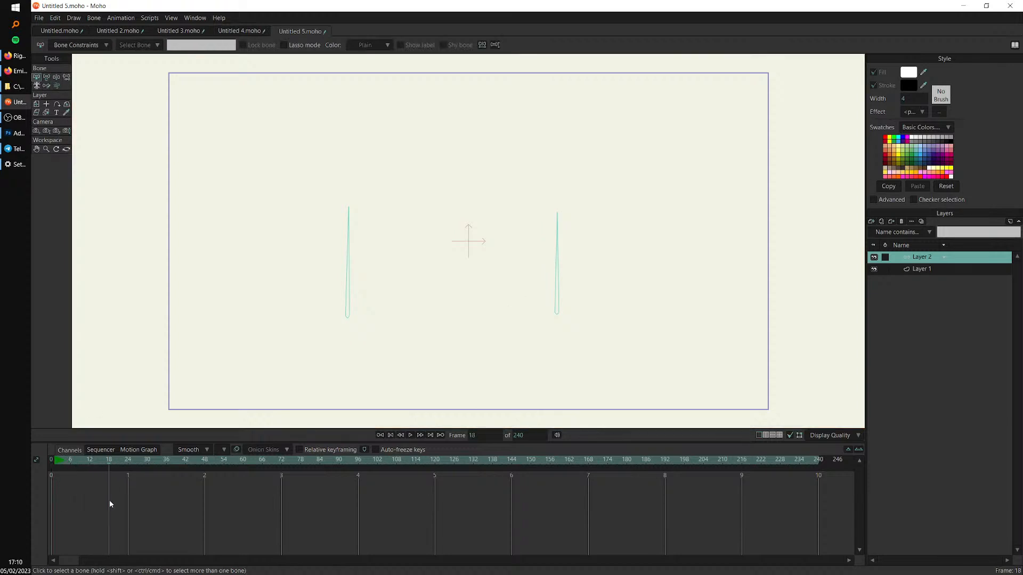
key(t)
drag(357, 263, 323, 282)
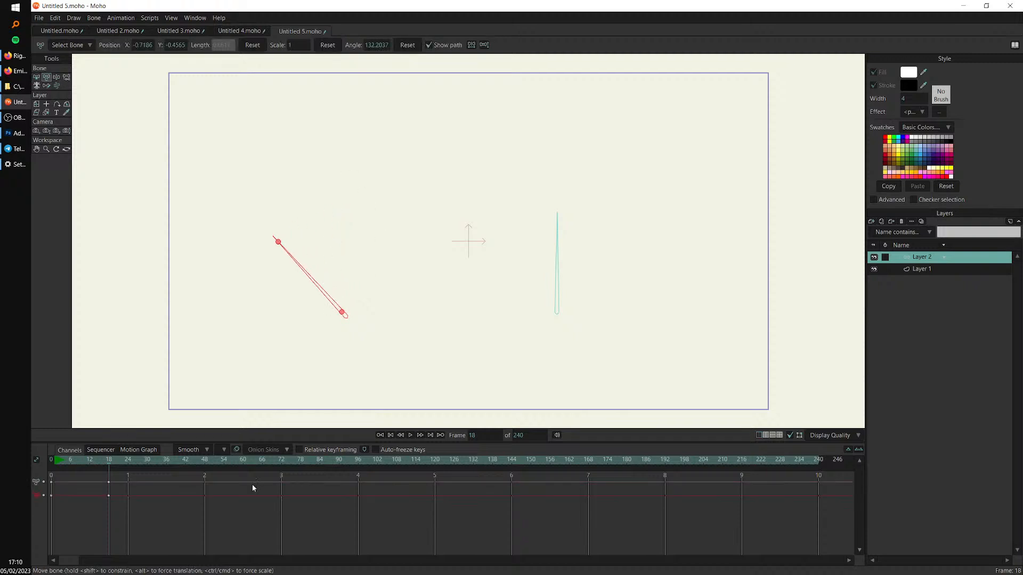
click(167, 461)
click(561, 236)
drag(561, 235, 619, 281)
Scrub the timeline between frames 0 and 46 to review both bones' rotation and examine their keyframes up close
drag(54, 462, 52, 505)
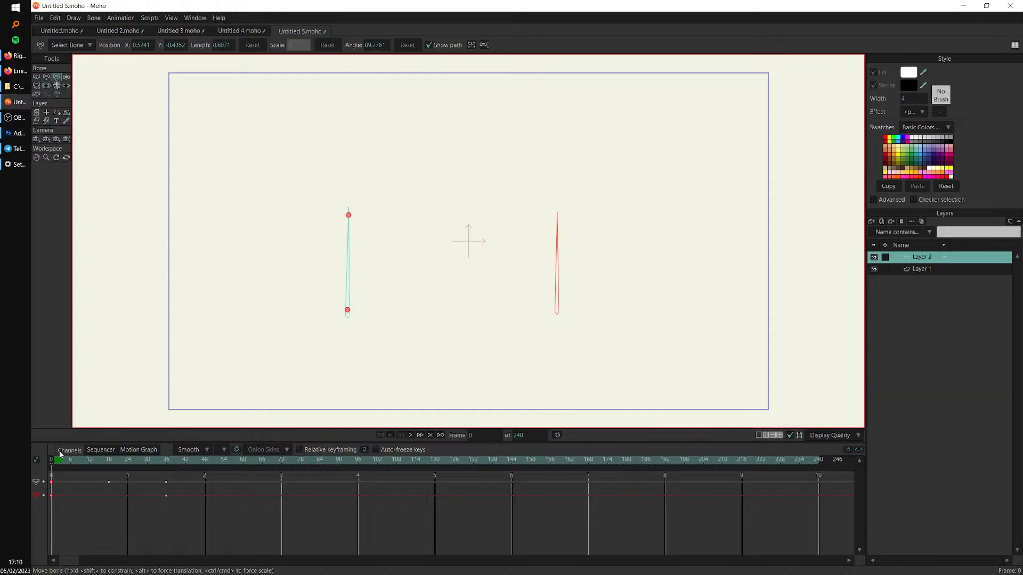
drag(74, 461, 107, 490)
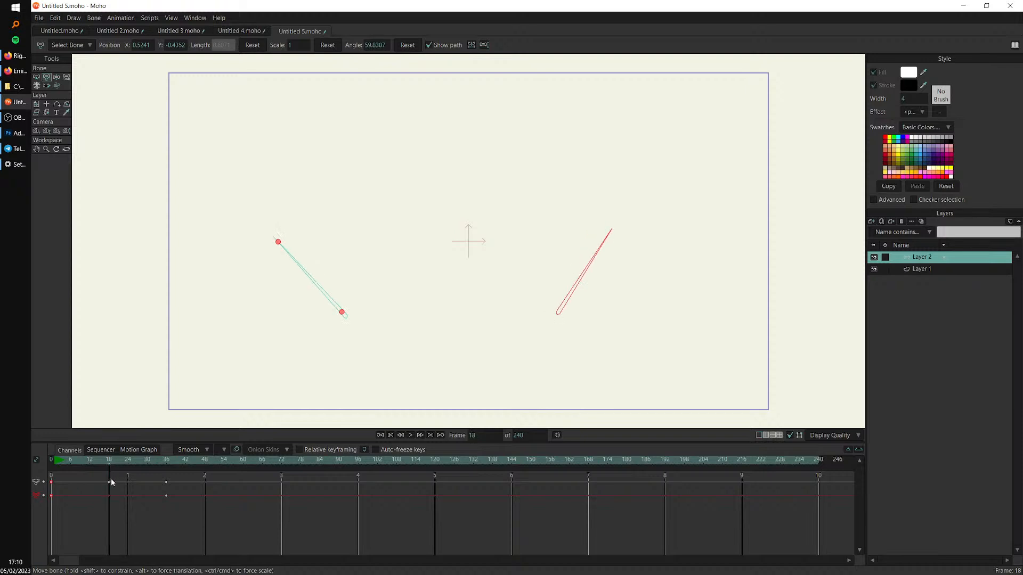
drag(125, 463, 200, 491)
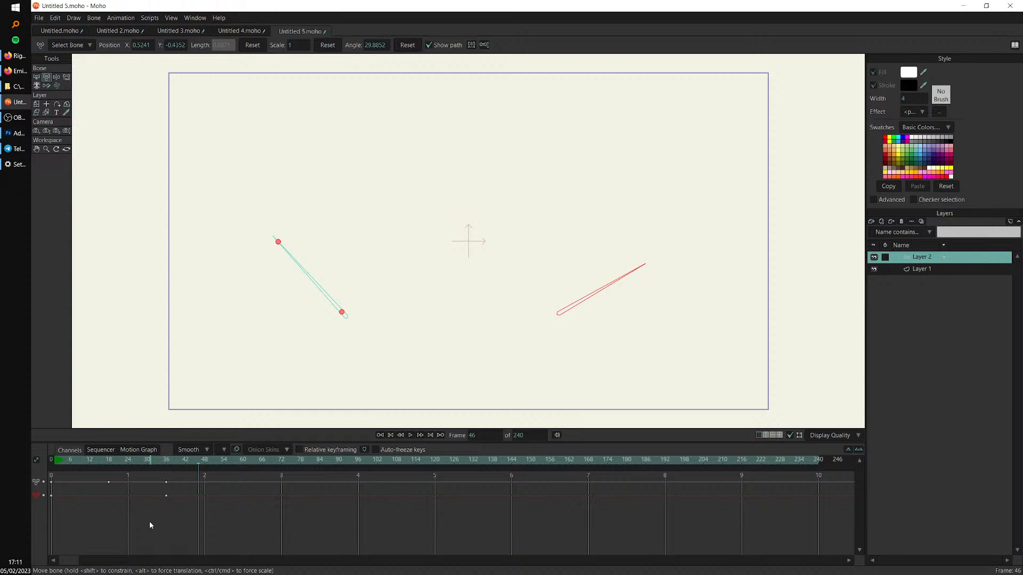
key(super+plus)
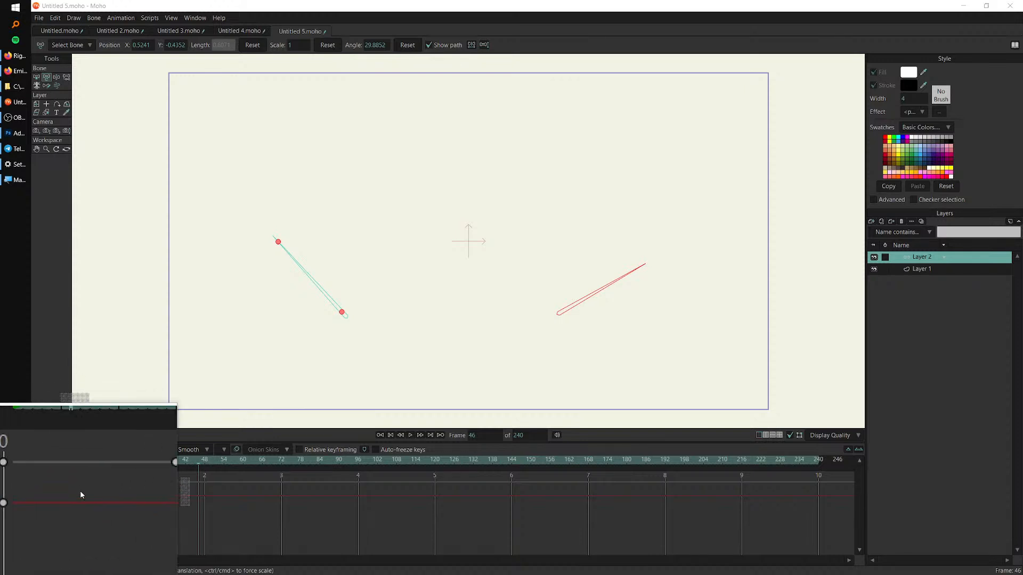
key(super+Escape)
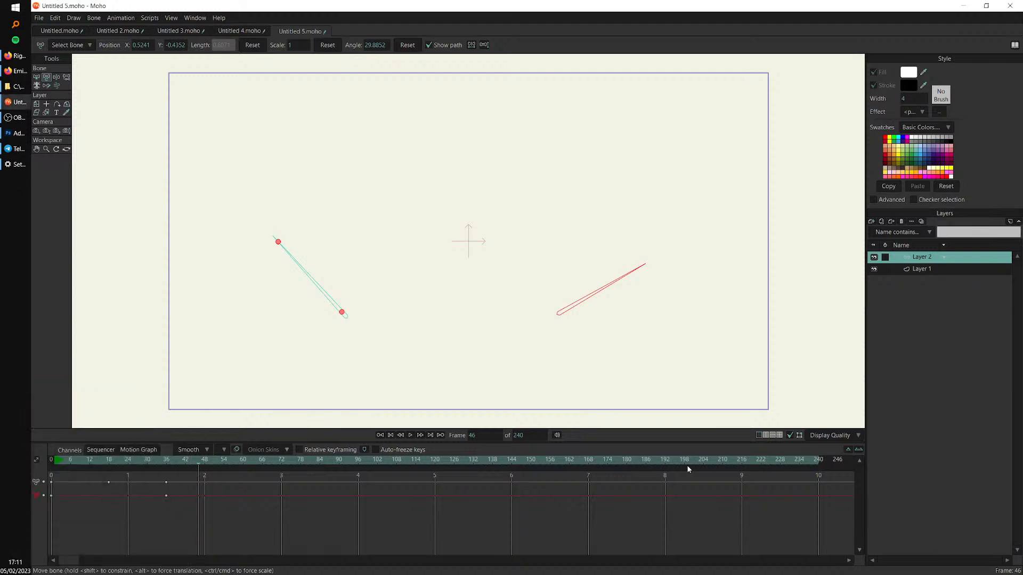
click(861, 449)
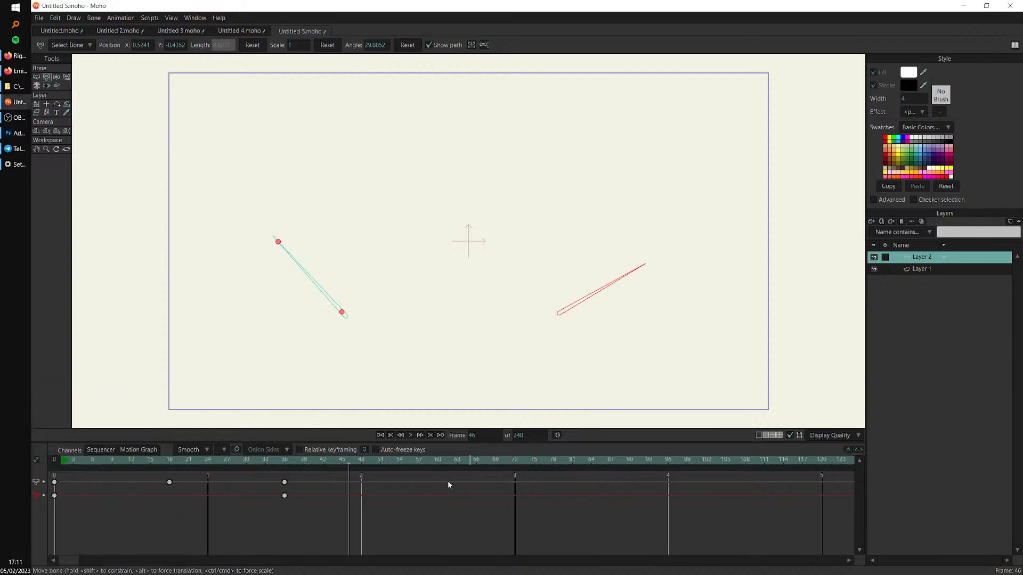
click(67, 461)
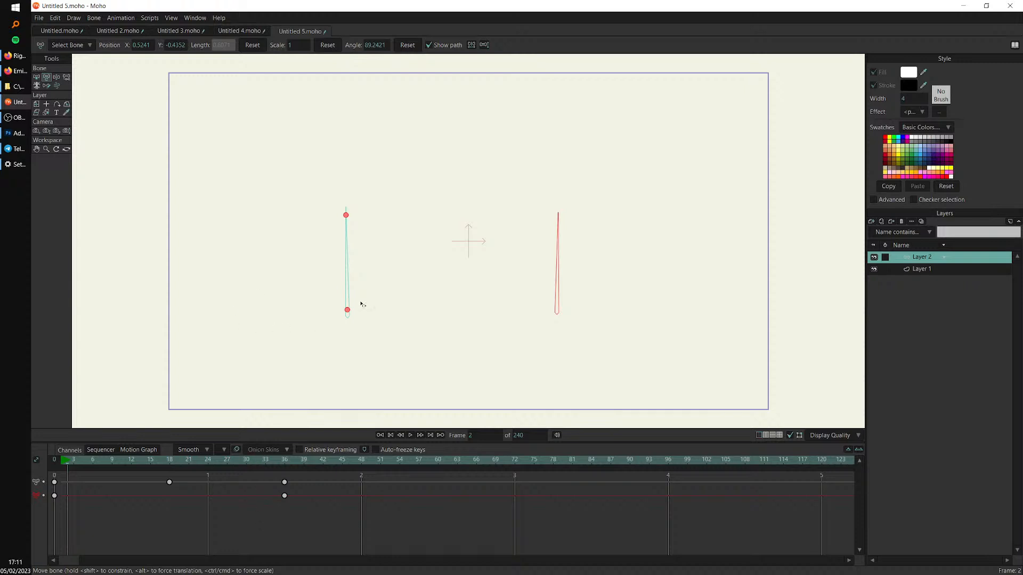
Select the left bone and the right bone in turn to examine which keyframes belong to each one
key(b)
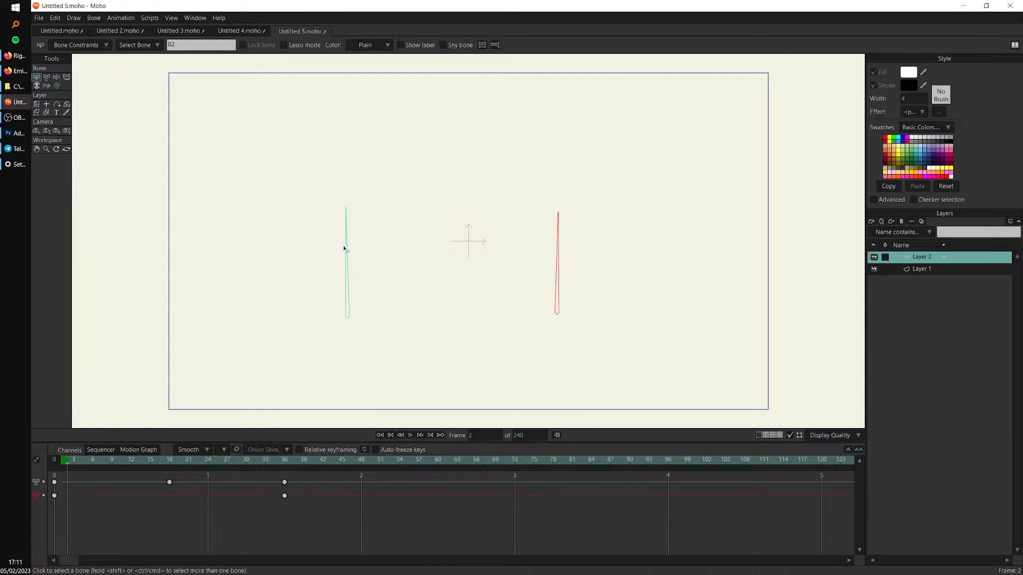
drag(336, 229, 364, 274)
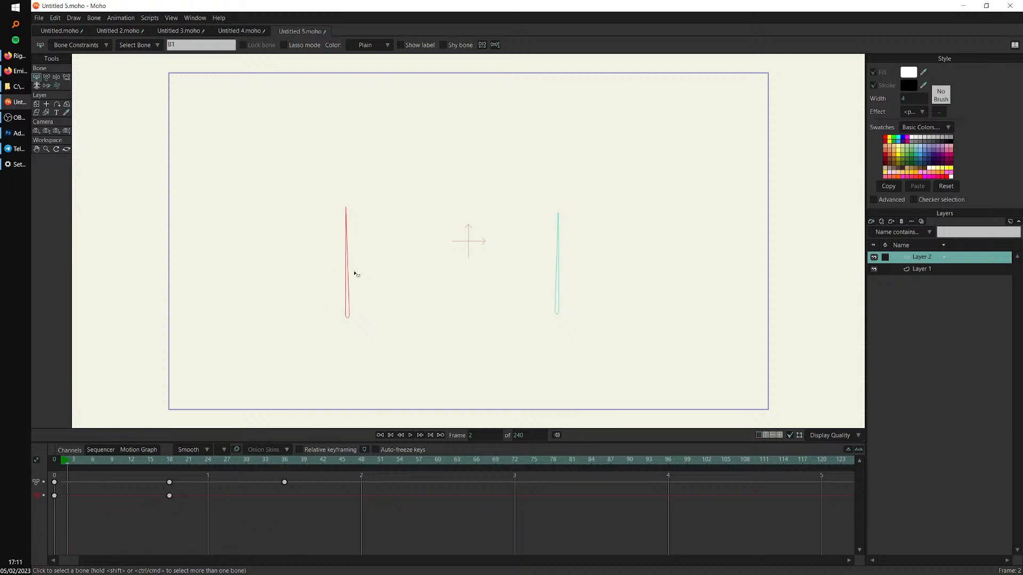
drag(66, 488, 43, 511)
drag(153, 508, 175, 491)
click(161, 519)
click(556, 253)
Select the right bone, move its frame 36 rotation keyframe to frame 7, and scrub through the new timing
drag(533, 194, 587, 331)
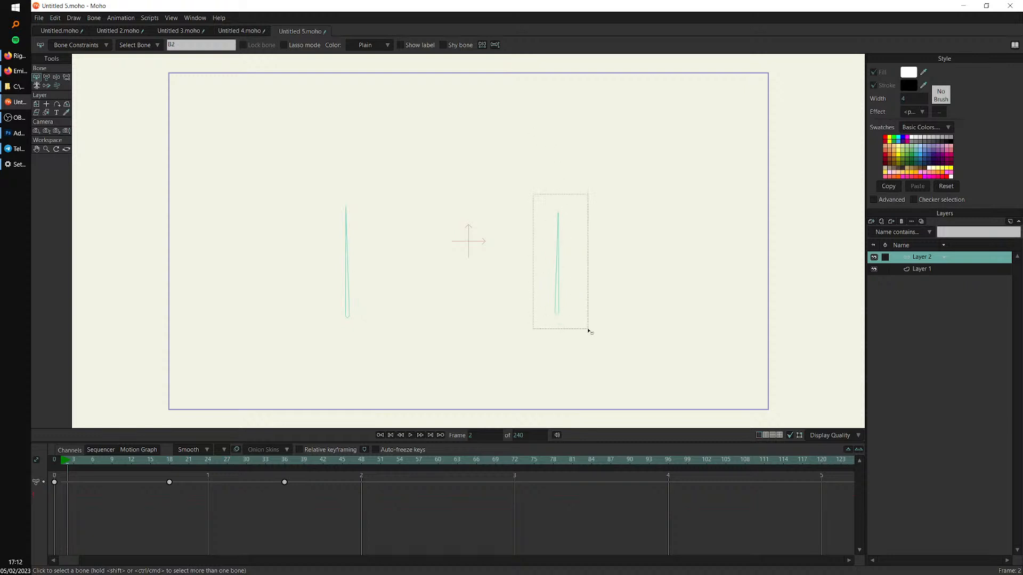
click(285, 496)
drag(532, 213, 600, 318)
click(285, 496)
drag(285, 497, 96, 504)
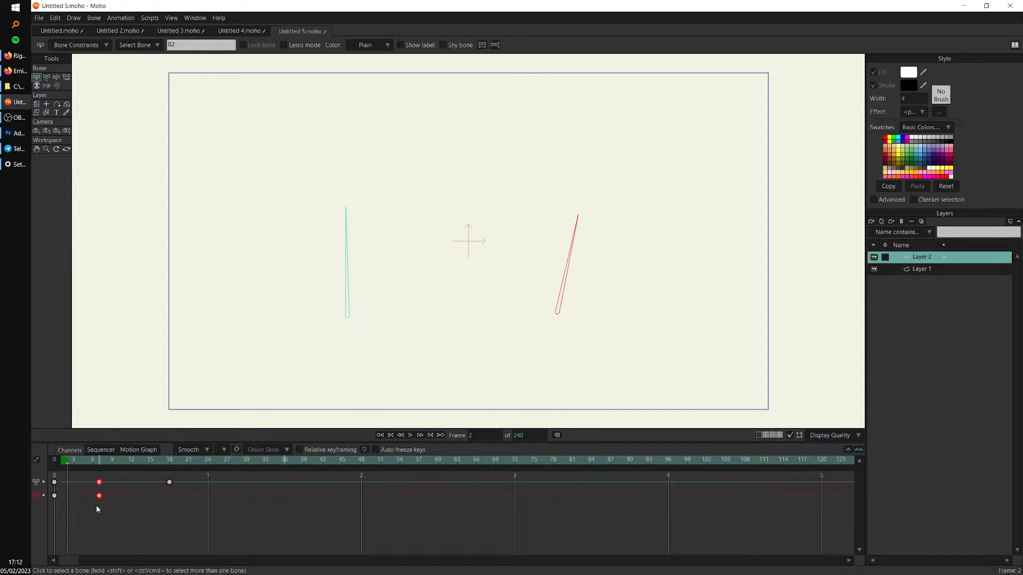
drag(70, 459, 196, 516)
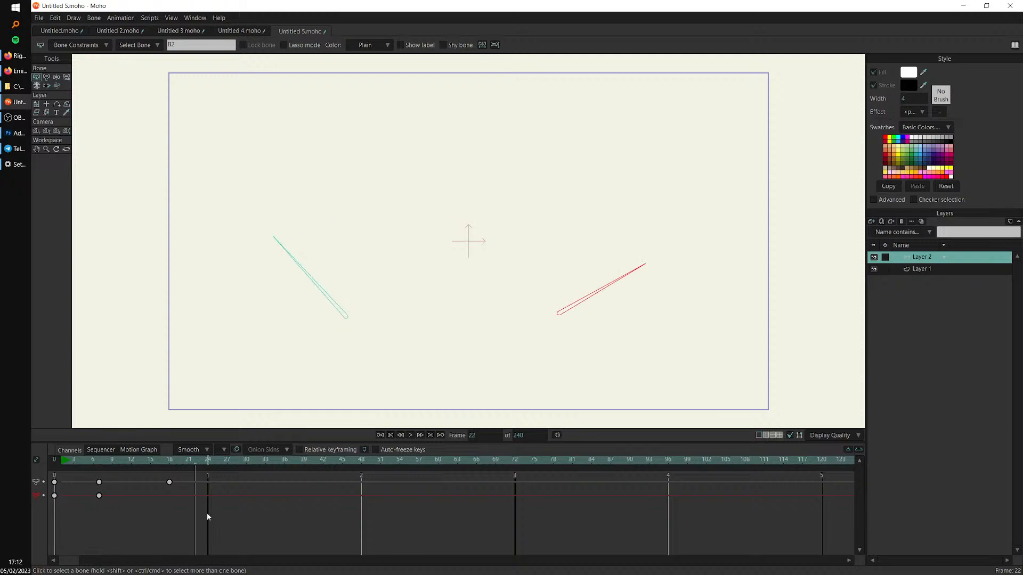
Scale the left bone to 1.91 at frame 24 and the right bone to 2.11 at frame 35
click(215, 463)
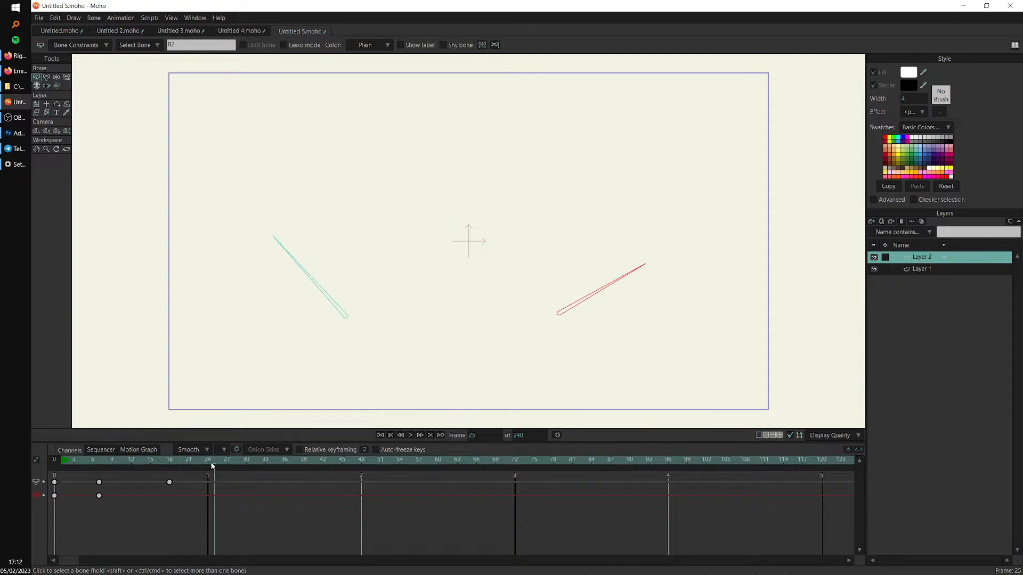
click(46, 78)
drag(278, 242, 309, 227)
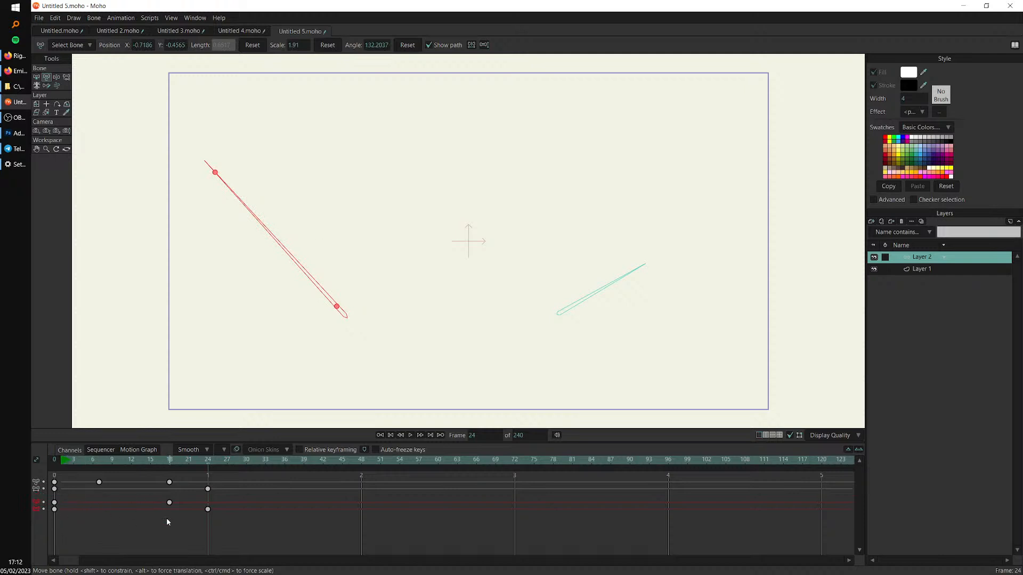
click(207, 511)
click(260, 465)
drag(261, 464, 278, 464)
drag(641, 269, 690, 276)
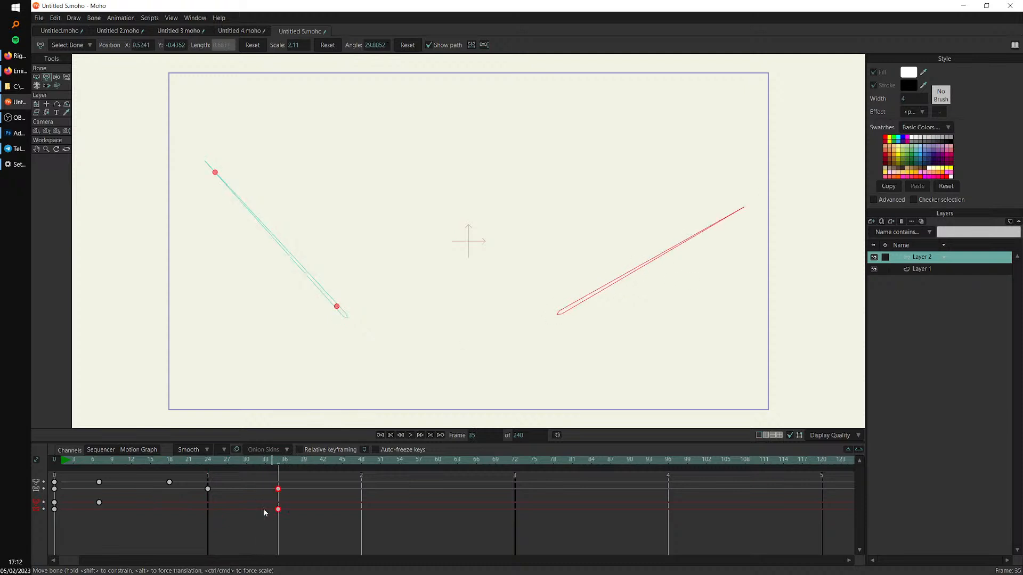
Add further scale keyframes for the right bone at frames 13 and 22
drag(113, 464, 137, 465)
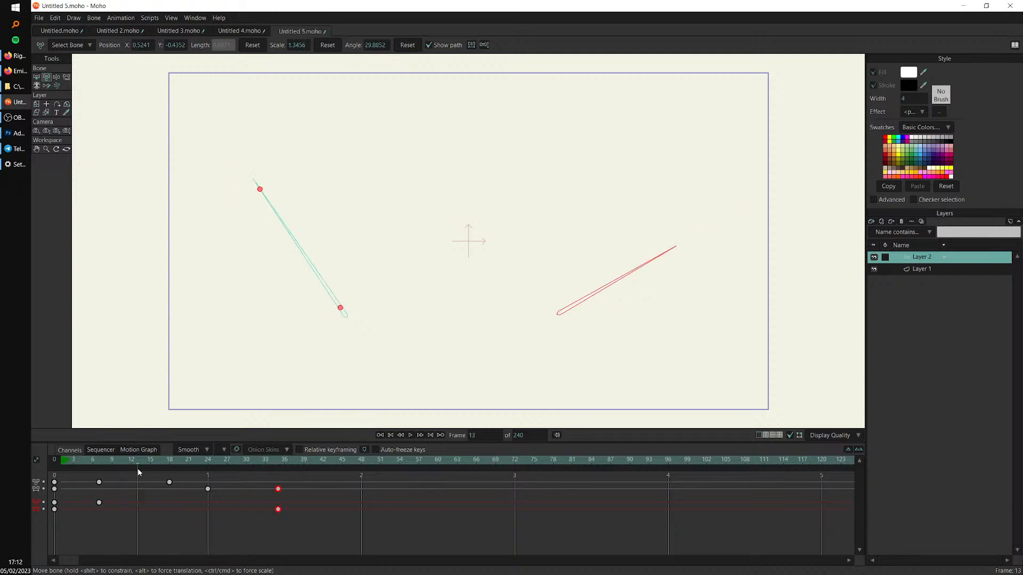
drag(673, 248, 621, 285)
drag(182, 463, 208, 450)
drag(656, 259, 677, 265)
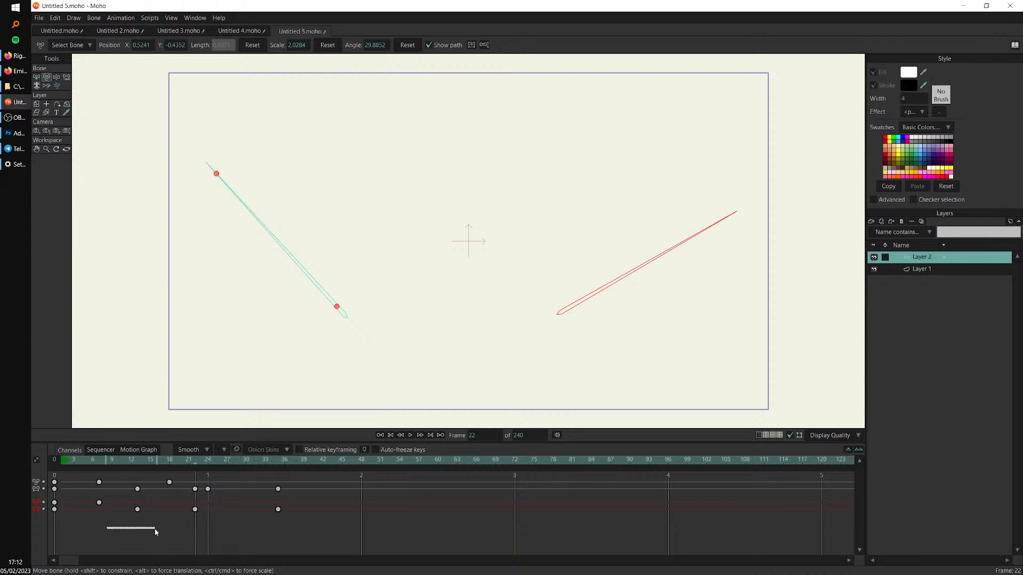
Compare each bone's own keyframes with the combined bone channels shown when no bone is selected, and scrub the animation
click(634, 278)
drag(110, 528, 291, 501)
click(36, 77)
click(270, 235)
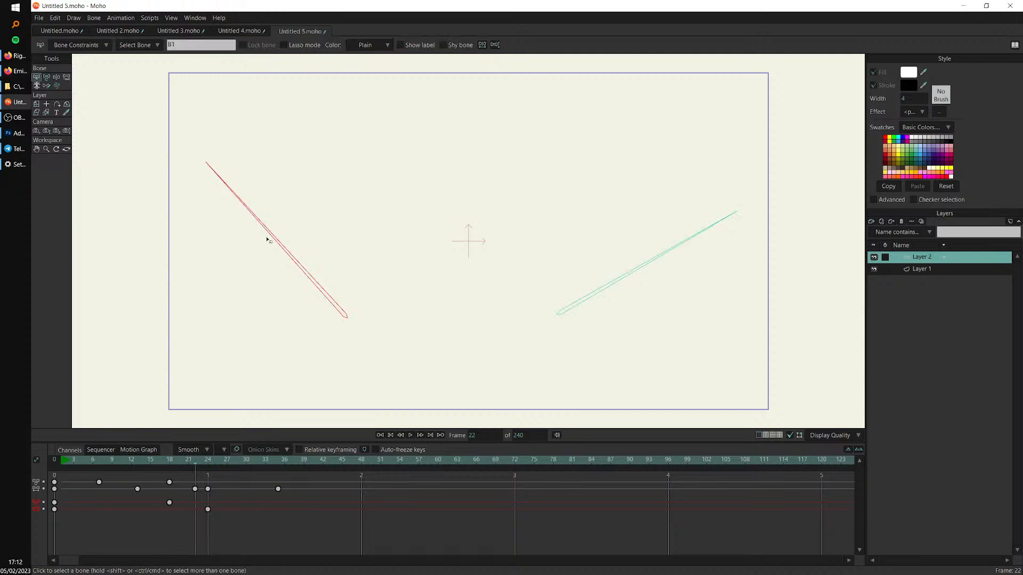
drag(183, 525, 218, 507)
click(125, 522)
mouse_move(68, 493)
mouse_down()
mouse_move(292, 479)
mouse_move(48, 494)
mouse_up()
click(313, 501)
click(482, 198)
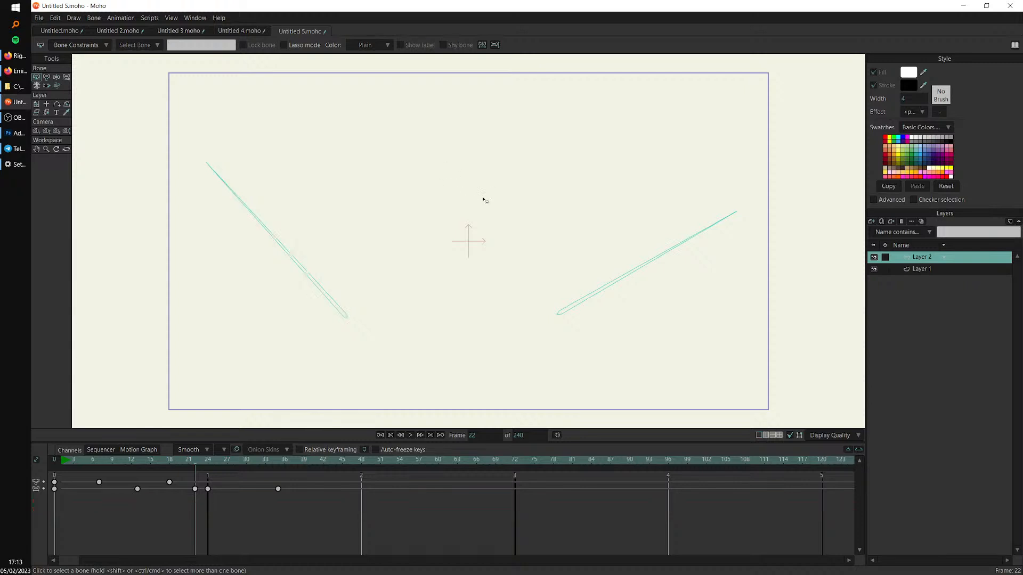
drag(53, 516, 279, 521)
drag(62, 461, 221, 506)
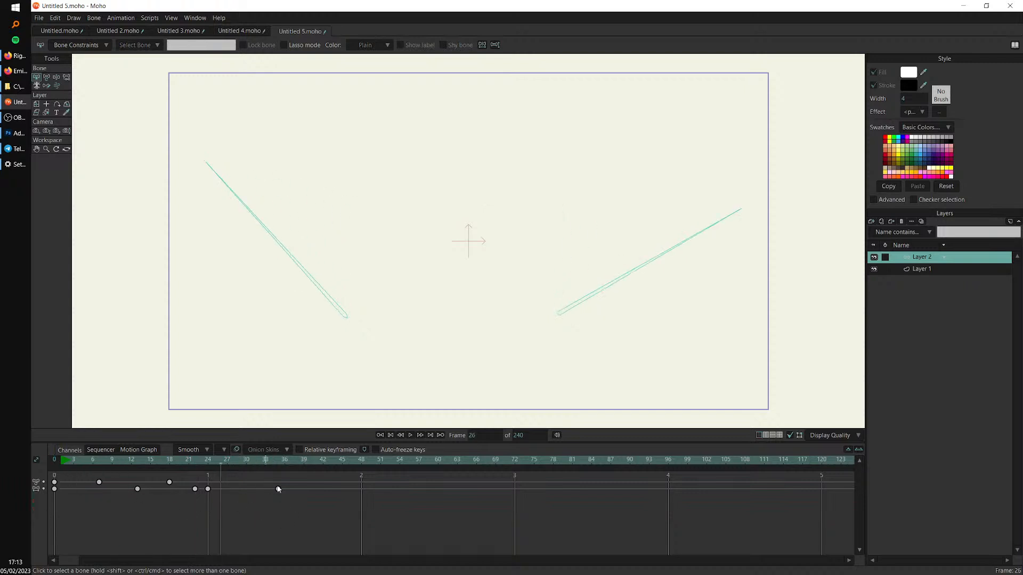
Delete all the rotation and scale keyframes of both bones from the timeline
drag(309, 479, 49, 509)
mouse_move(195, 489)
mouse_down()
mouse_move(273, 490)
mouse_move(170, 507)
mouse_move(229, 509)
mouse_move(200, 498)
mouse_up()
drag(291, 490, 263, 507)
drag(645, 494, 265, 500)
drag(480, 501, 161, 497)
click(187, 519)
drag(170, 478, 79, 521)
key(Delete)
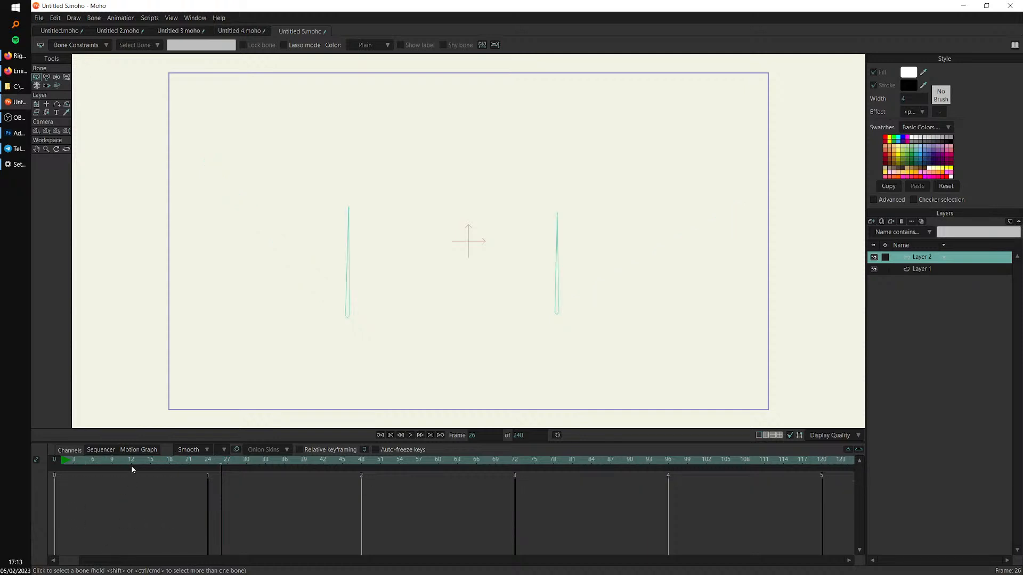
Rotate the left bone to about 129° at frame 1 and to about 30° at frame 7
click(92, 460)
drag(92, 462, 96, 462)
drag(89, 467, 114, 472)
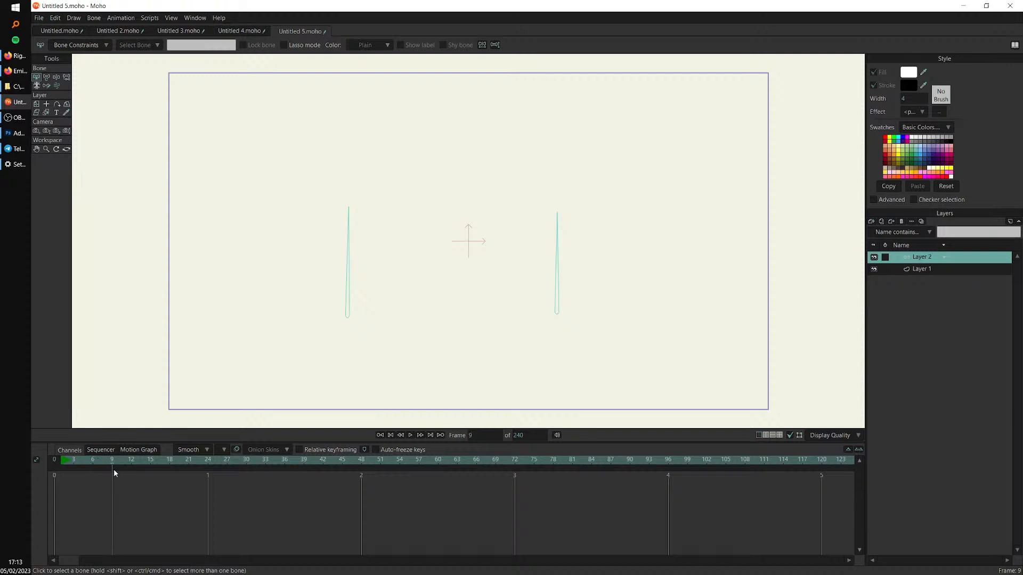
click(47, 78)
click(65, 463)
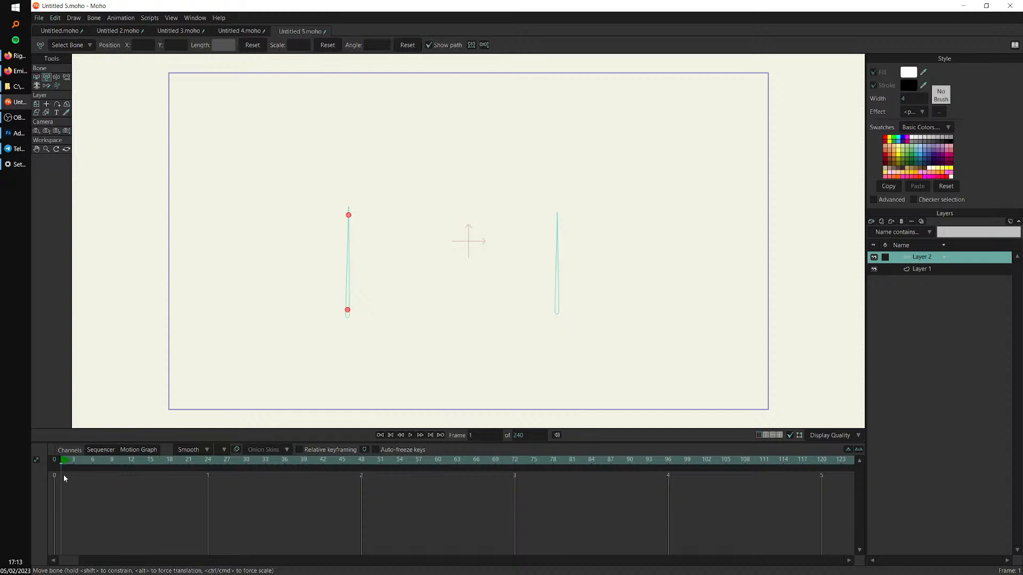
drag(353, 237, 303, 263)
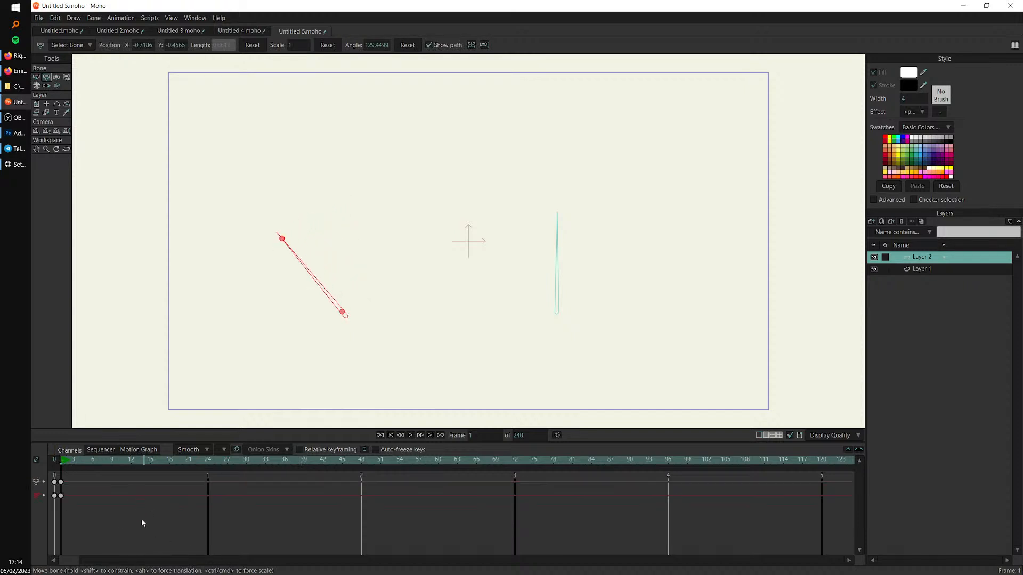
click(98, 462)
drag(297, 261, 402, 288)
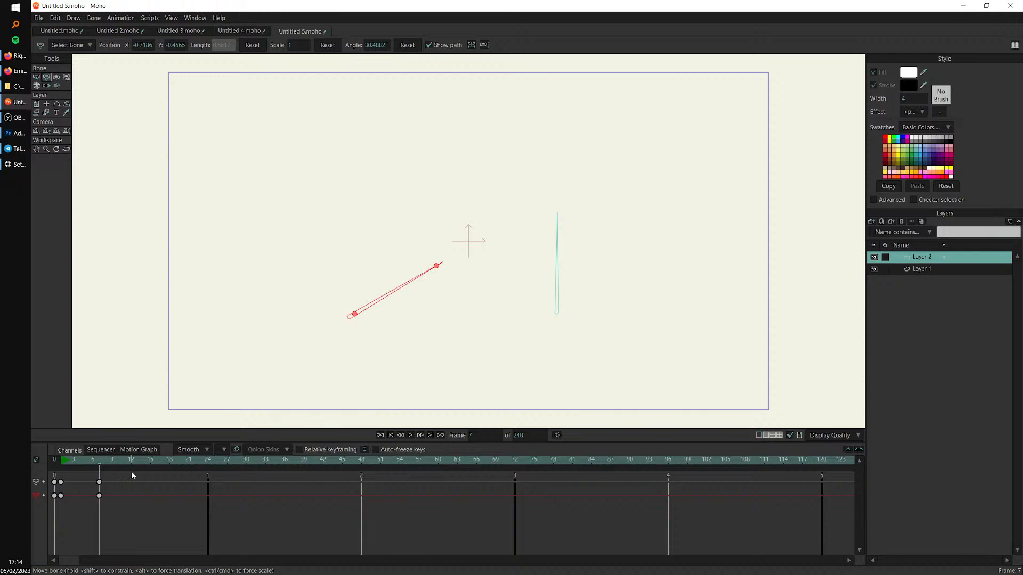
Copy the left bone's frame 1 rotation keyframe to frame 13 and scrub through the back-and-forth swing
drag(127, 465, 136, 476)
drag(68, 494, 62, 501)
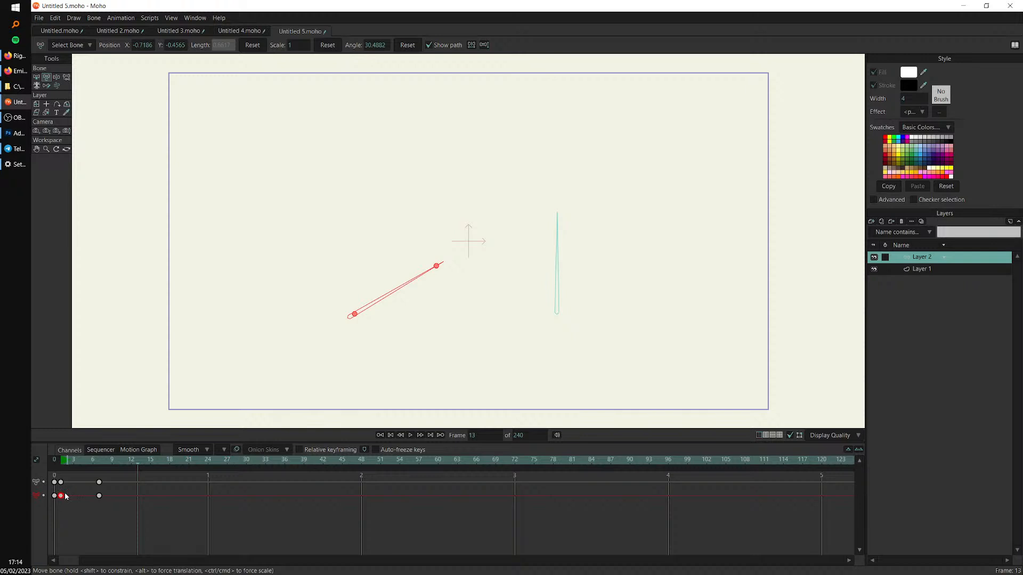
key(ctrl+v)
click(130, 513)
drag(61, 461, 151, 517)
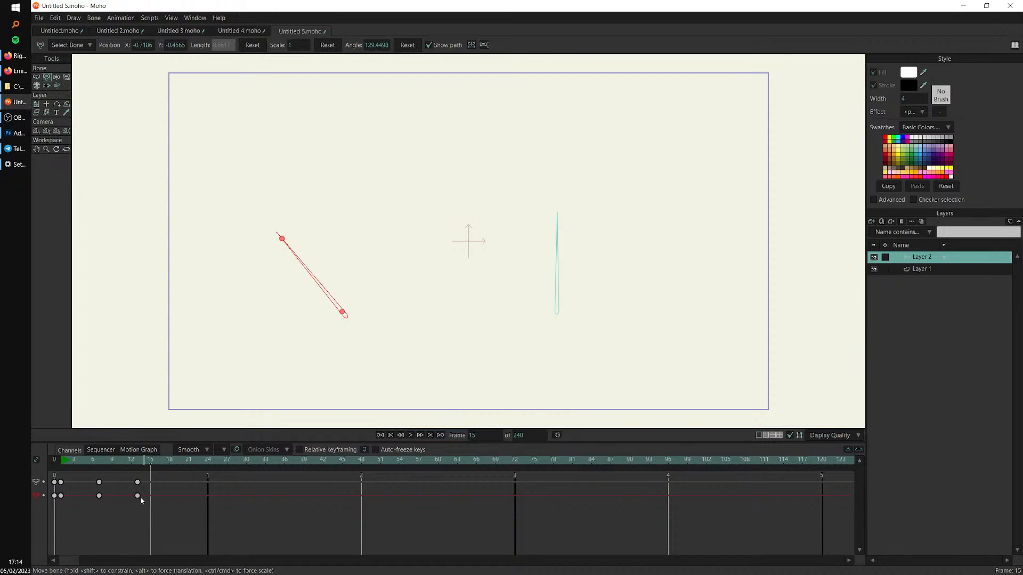
Set the left bone's frame 13 keyframe to Cycle interpolation and examine the loop marker on the timeline
click(136, 496)
right_click(137, 495)
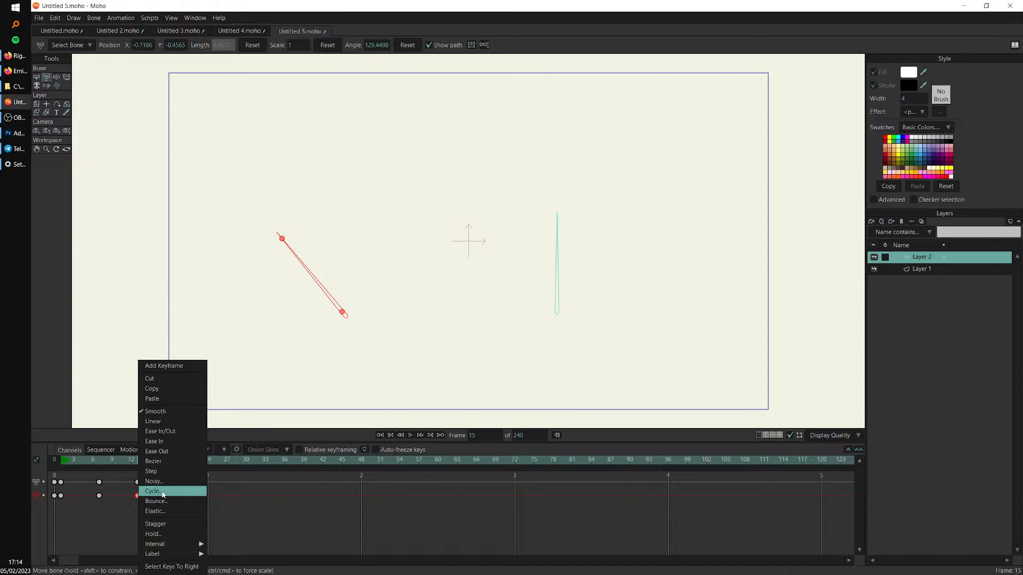
key(super+plus)
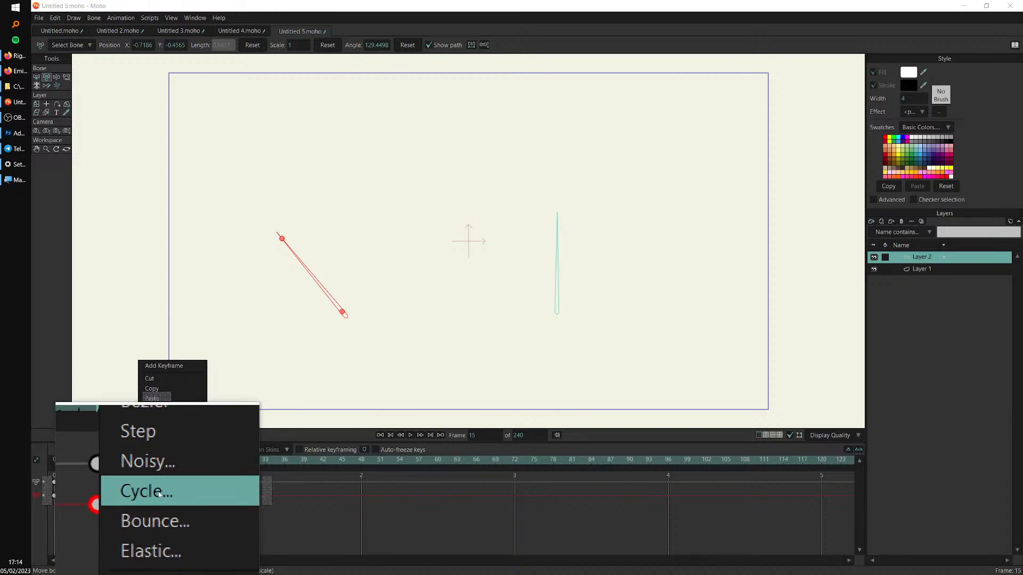
key(super+Escape)
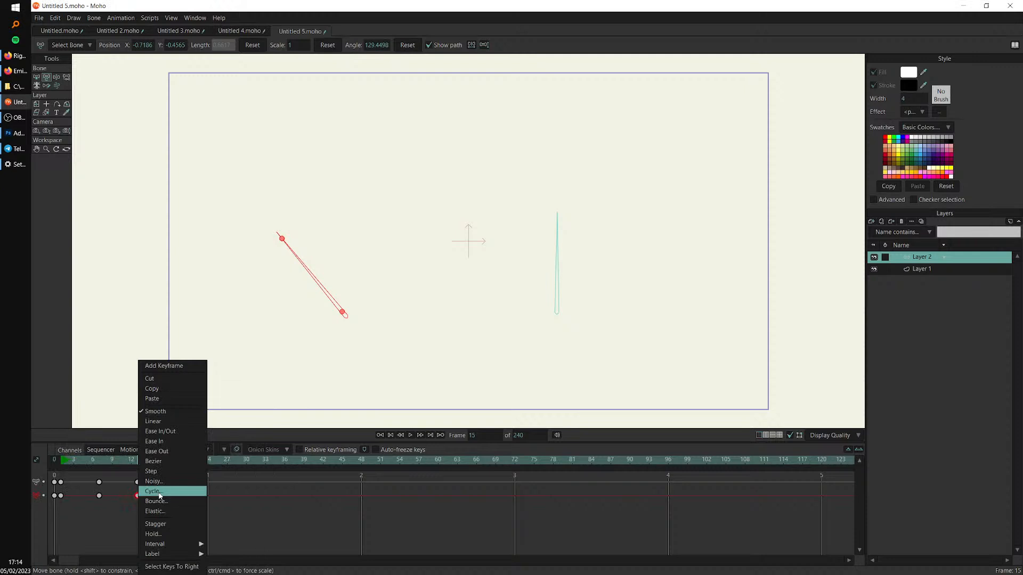
click(158, 493)
drag(40, 140, 752, 264)
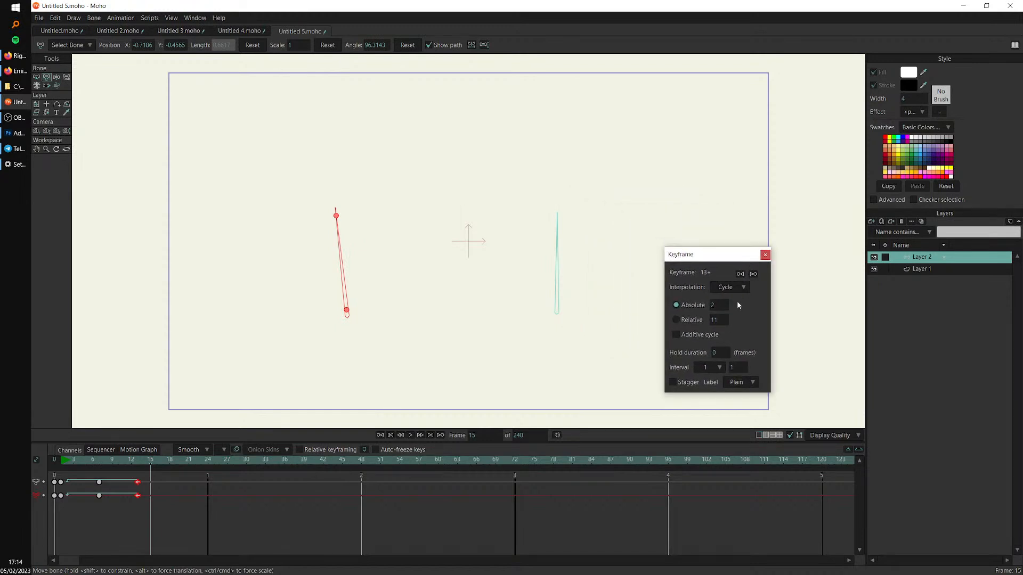
click(146, 503)
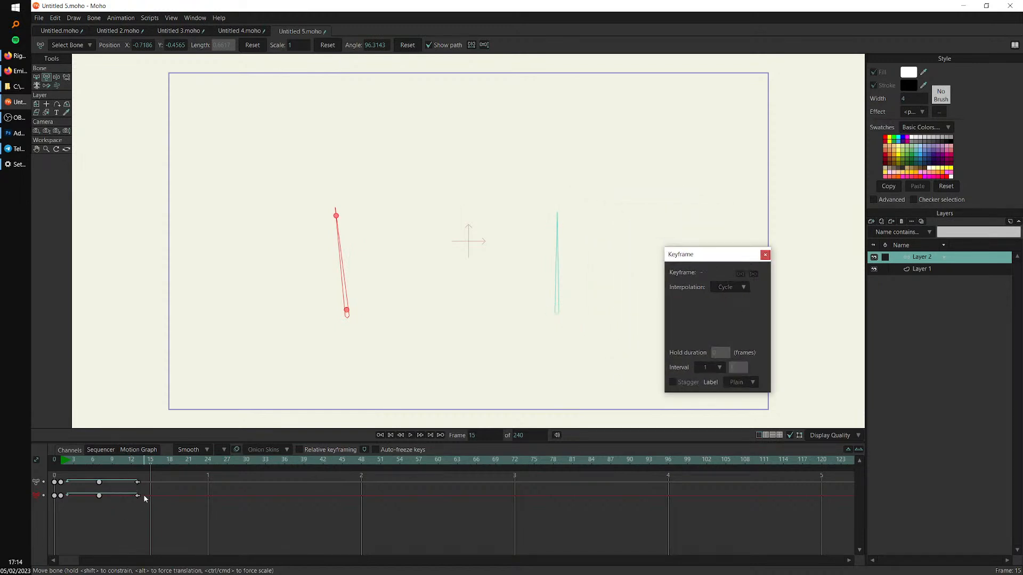
key(super+plus)
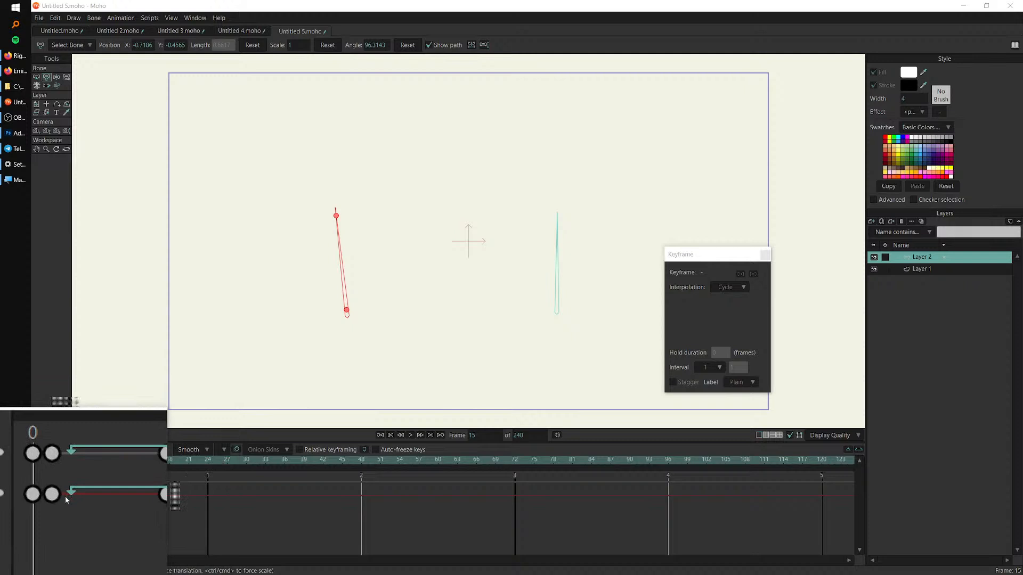
Play and scrub the left bone's cycled swing, checking the frames around the loop start at frames 1 to 4
key(super+Escape)
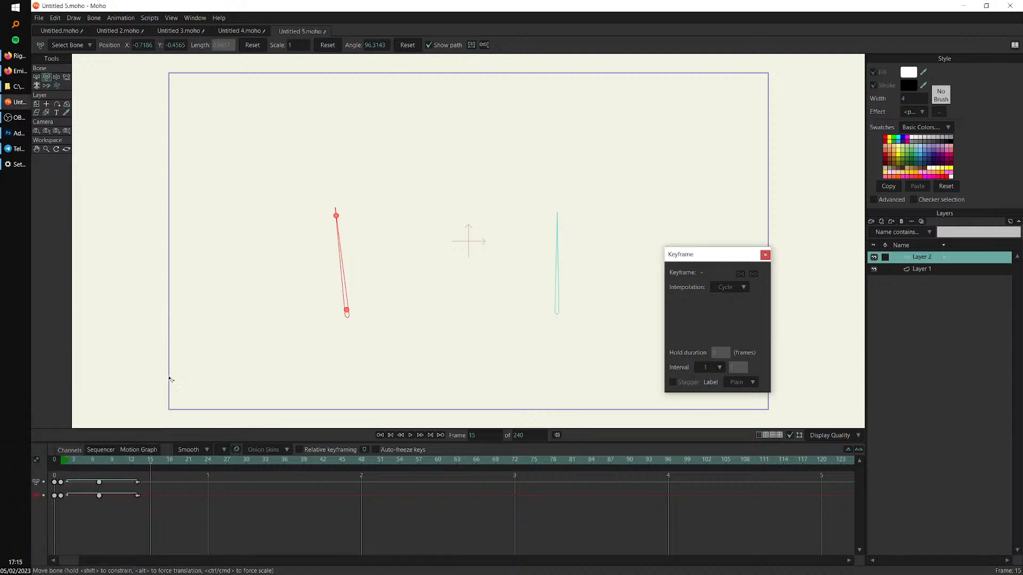
drag(68, 464, 356, 514)
drag(73, 468, 56, 488)
key(space)
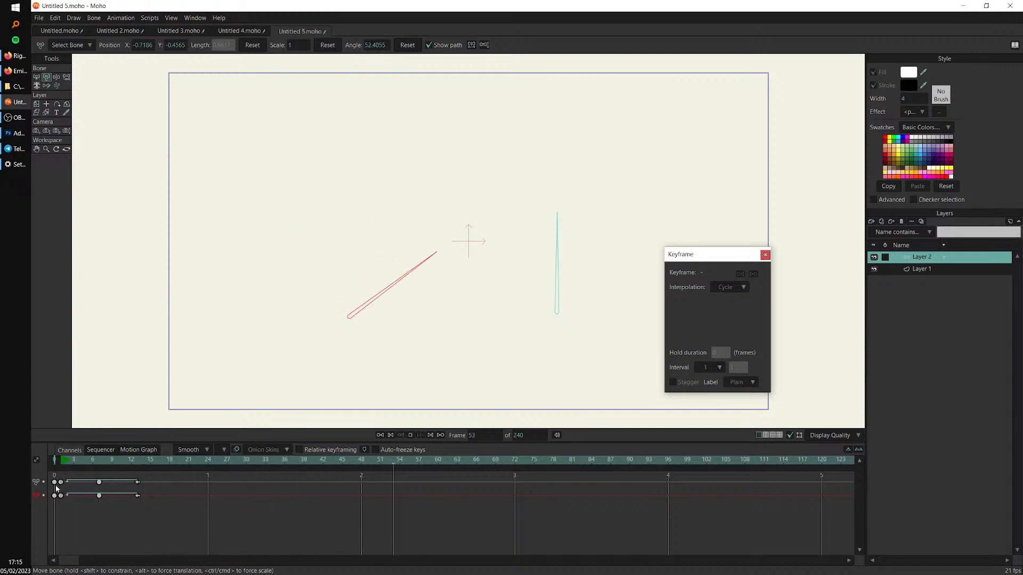
key(space)
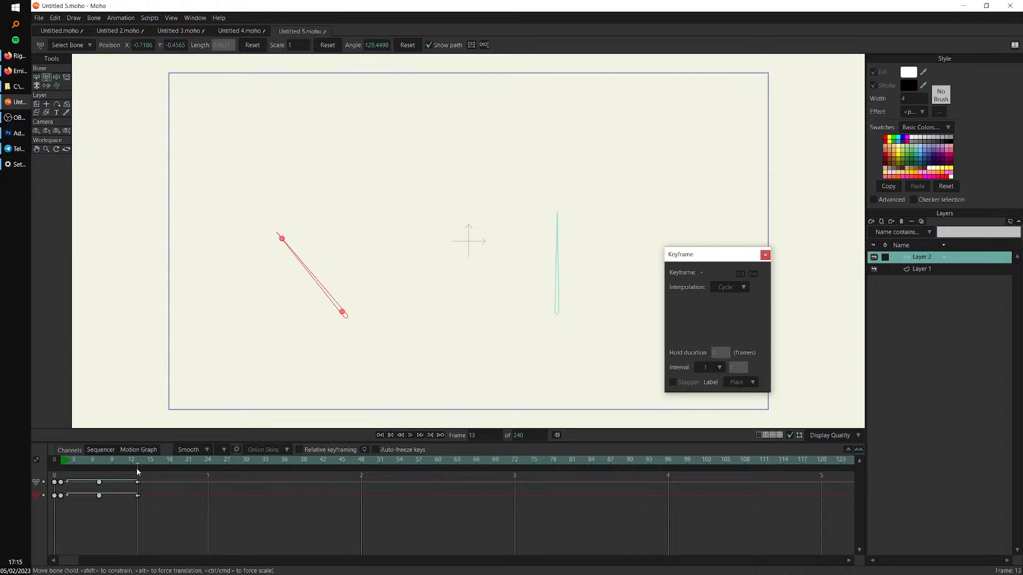
click(67, 462)
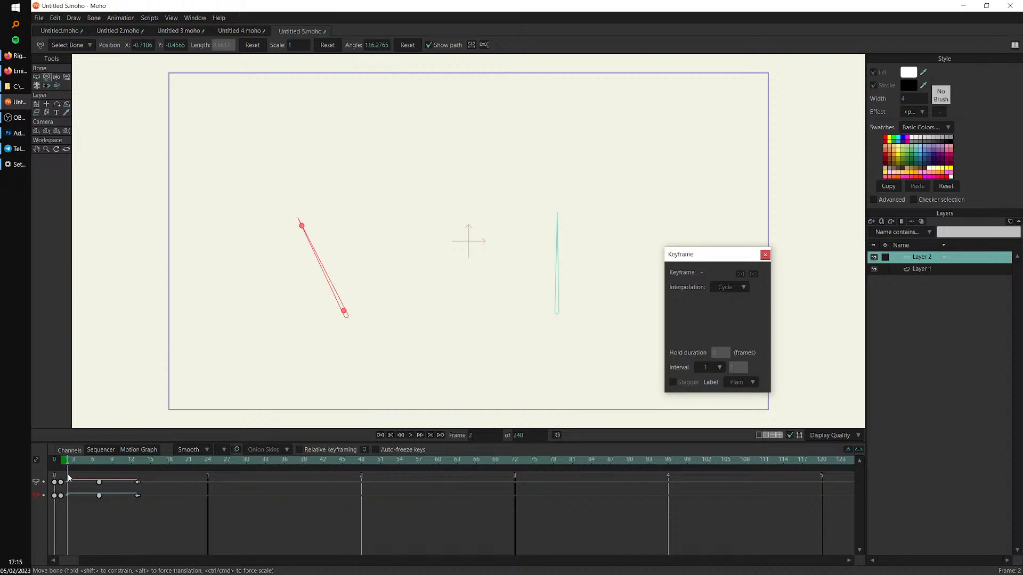
drag(69, 465, 79, 504)
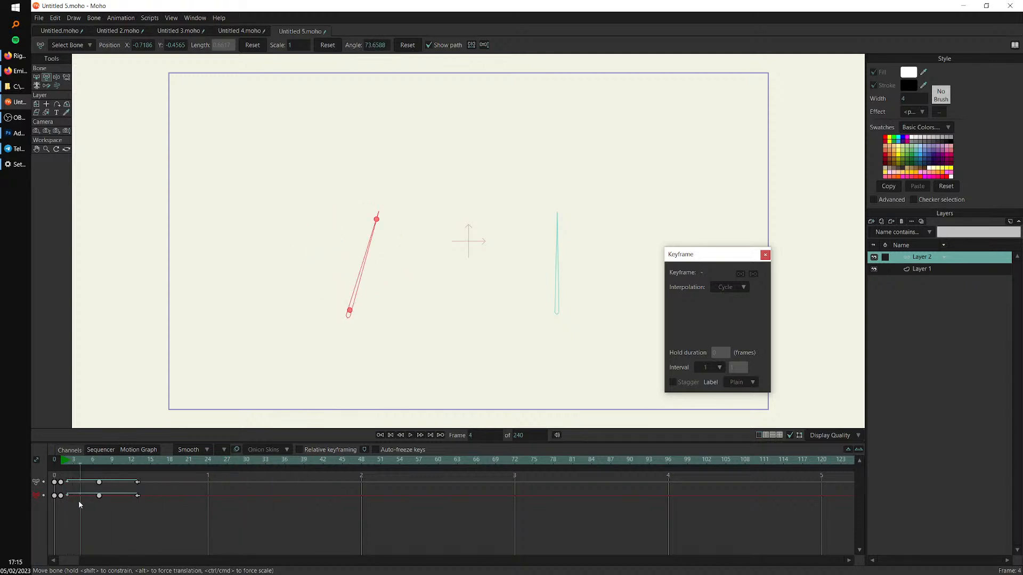
Examine the loop's start marker against the frame 1 keyframe and inspect the cycle settings of the frame 13 keyframe
key(super+plus)
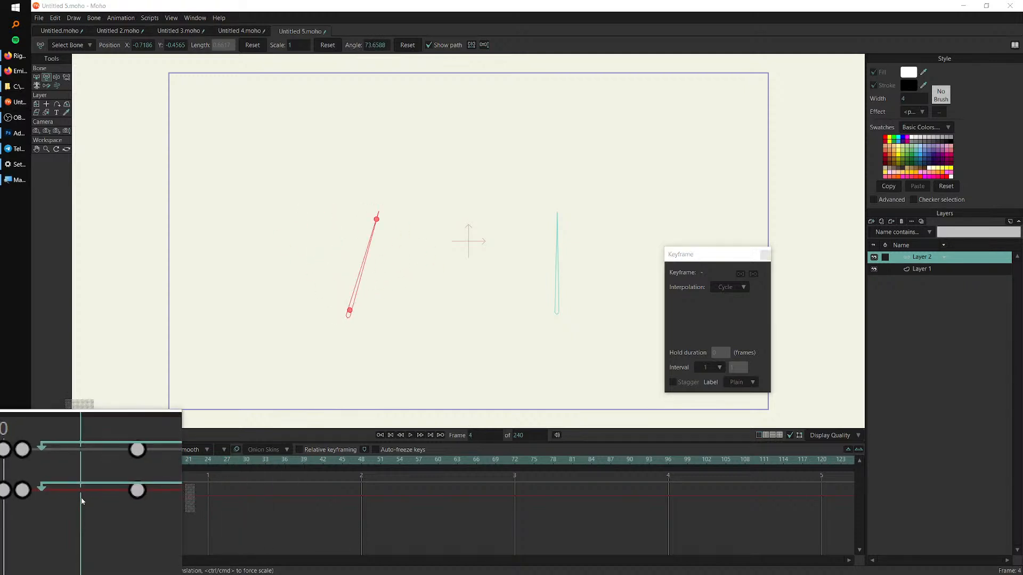
key(super+plus)
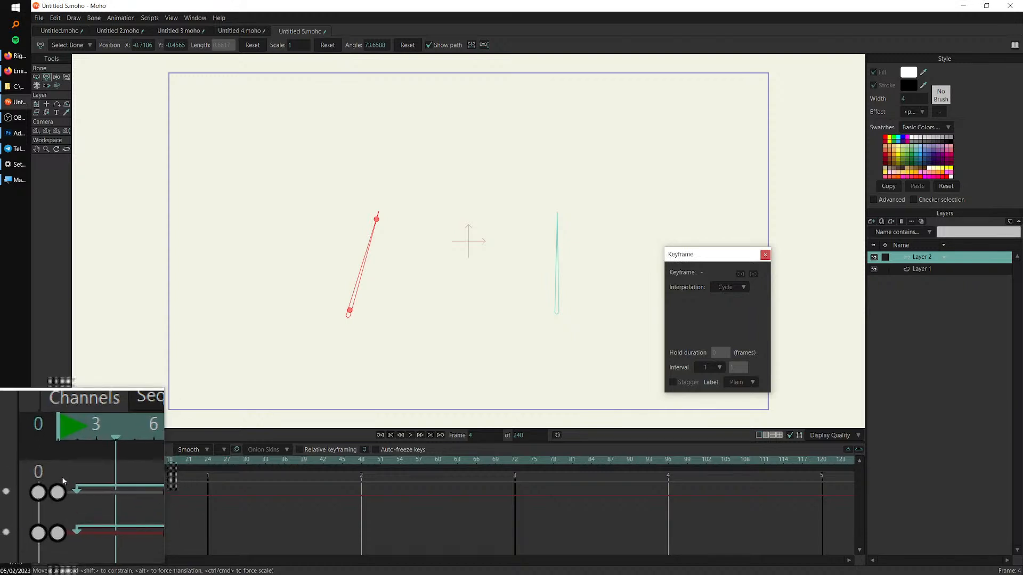
click(60, 482)
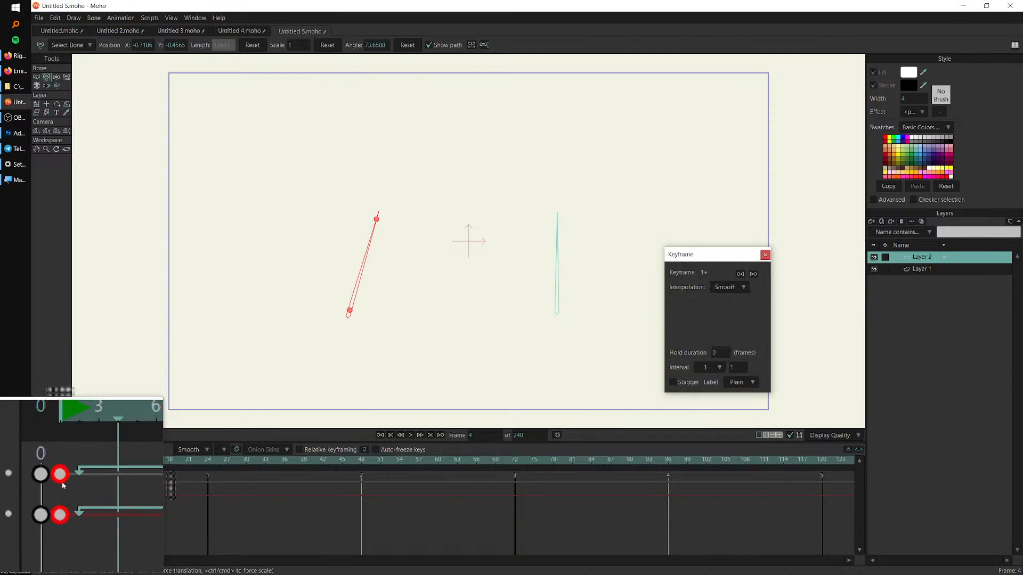
click(140, 483)
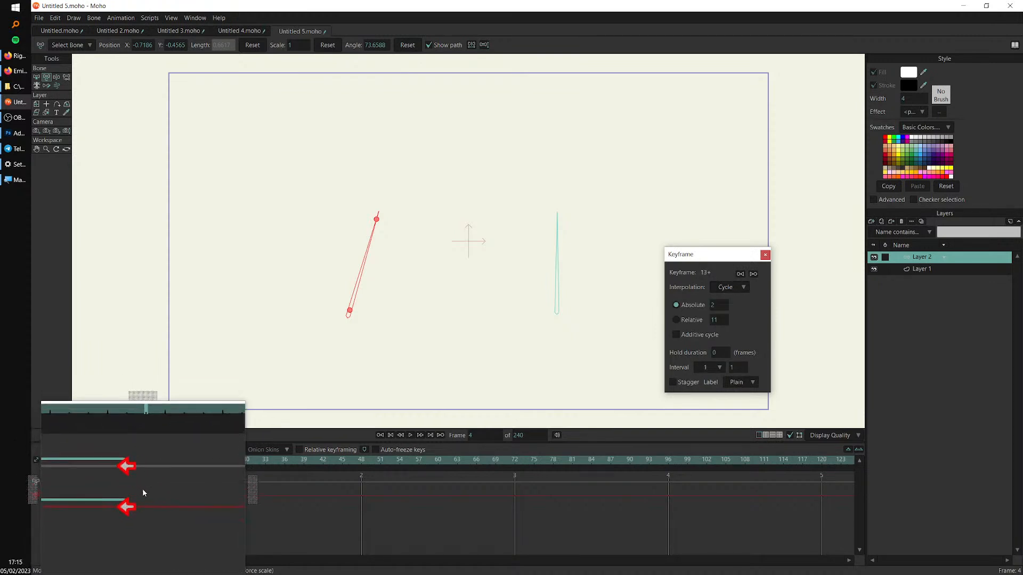
key(super+Escape)
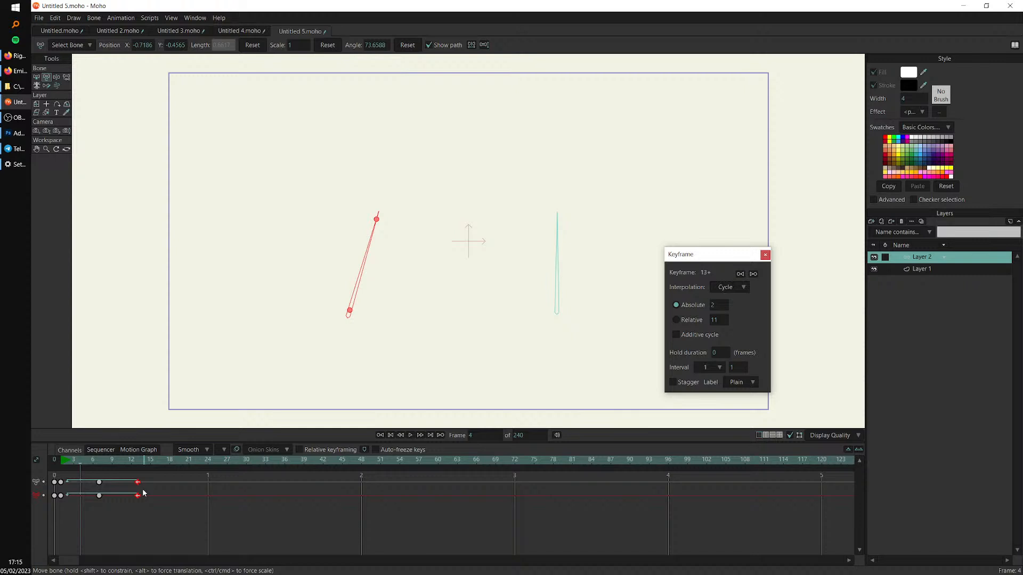
Set the Absolute start frame of the left bone's frame 13 cycle keyframe to 1
click(138, 495)
key(super+plus)
key(super+plus)
key(super+plus)
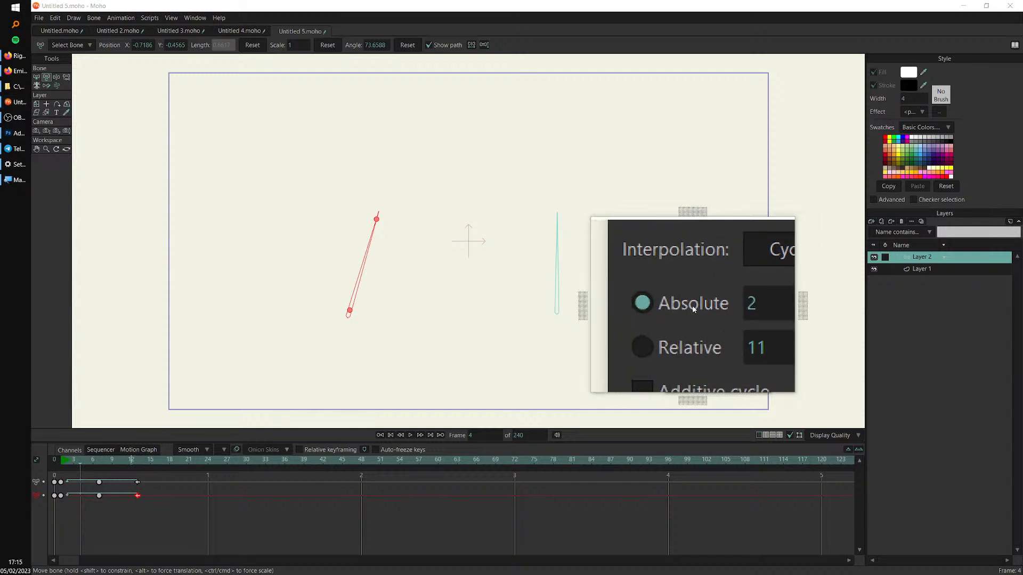
drag(722, 306, 715, 306)
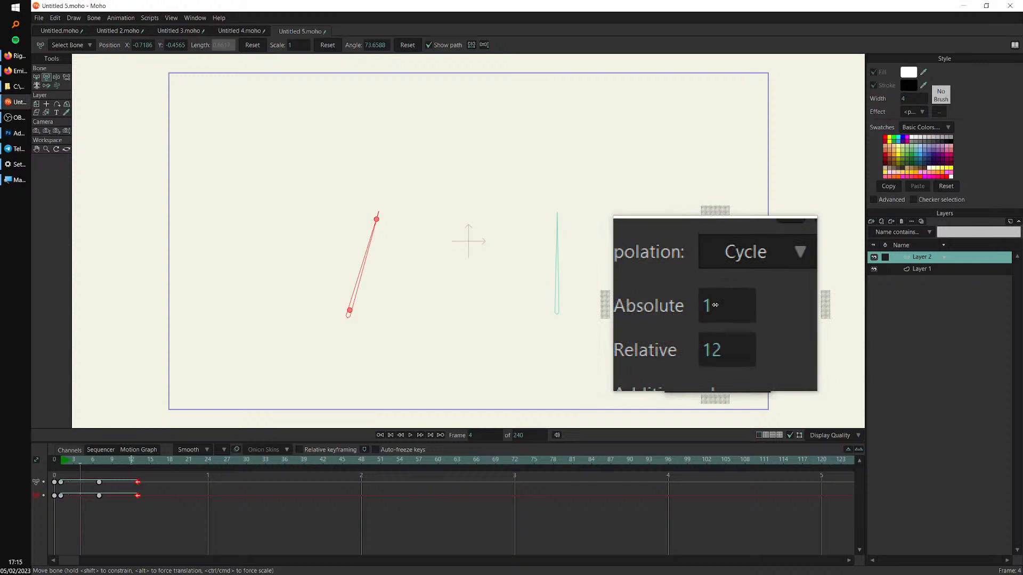
key(super+Escape)
Play and scrub the left bone's swing to check the loop with the new cycle start frame
drag(487, 326, 494, 327)
scroll(338, 274, up, 1)
scroll(337, 274, up, 1)
key(space)
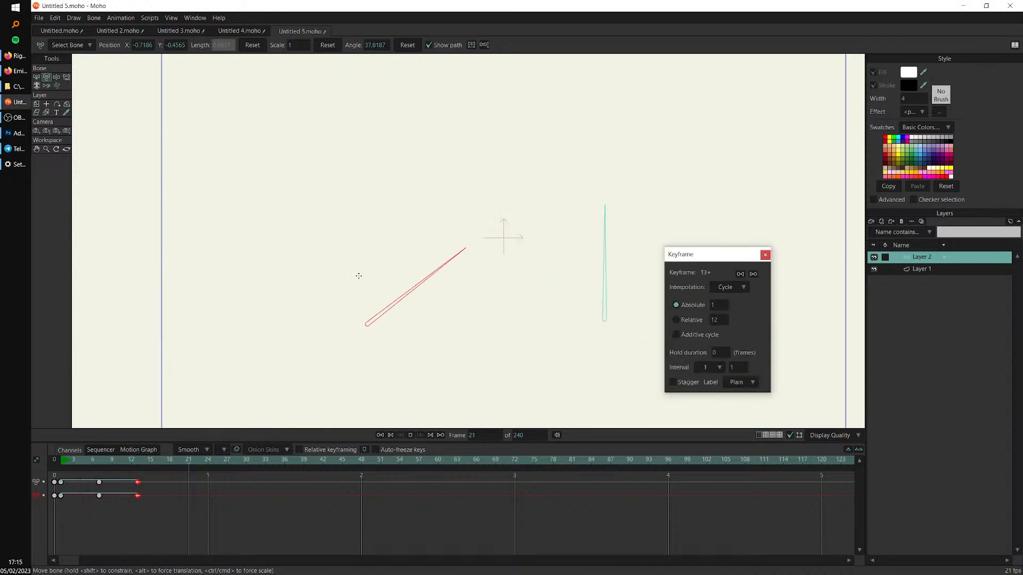
key(space)
drag(82, 464, 159, 524)
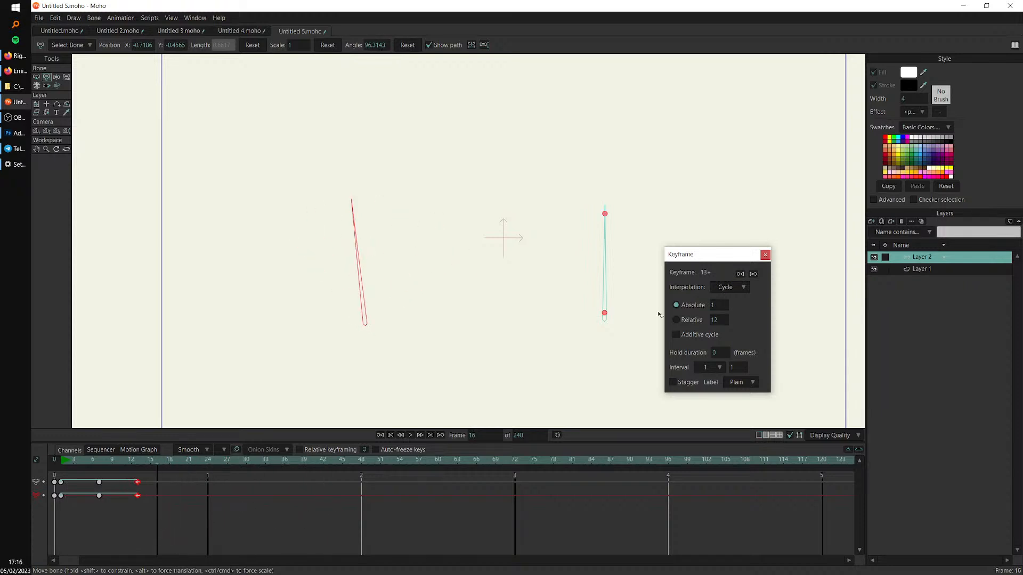
Set the cycle's Absolute start frame to 2 and delete all of the left bone's keyframes from the timeline
drag(723, 307, 727, 307)
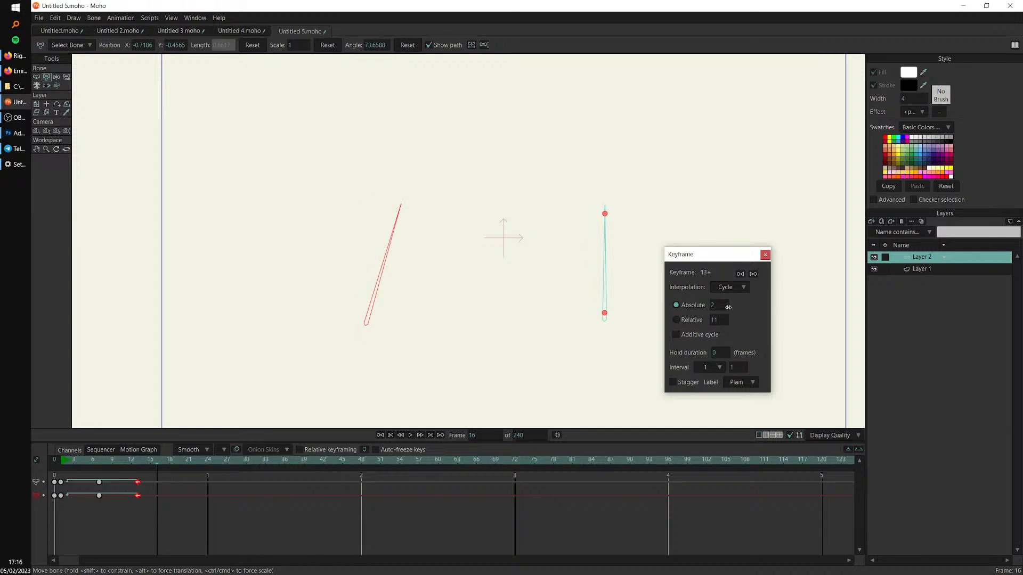
click(649, 512)
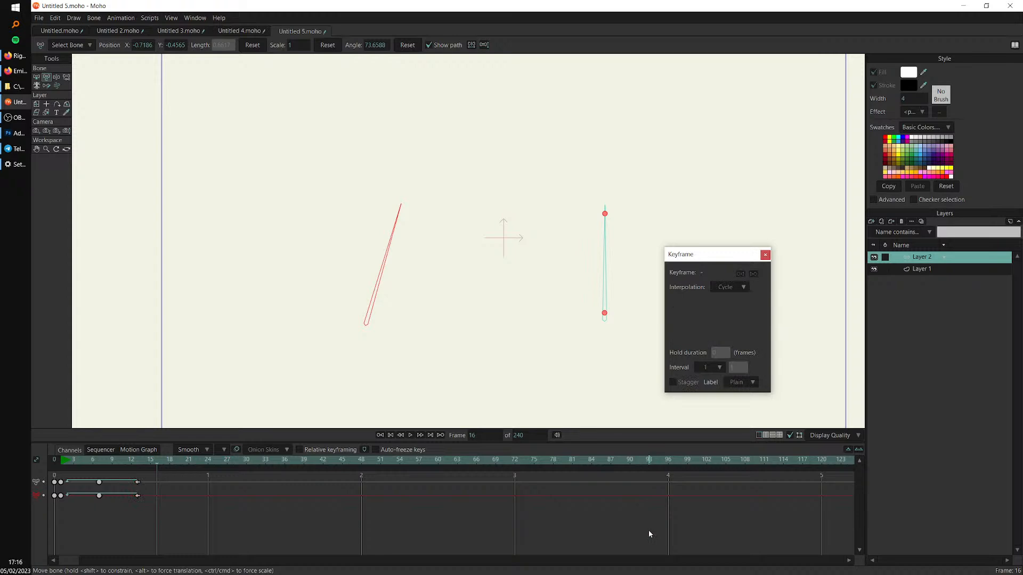
drag(128, 488, 75, 542)
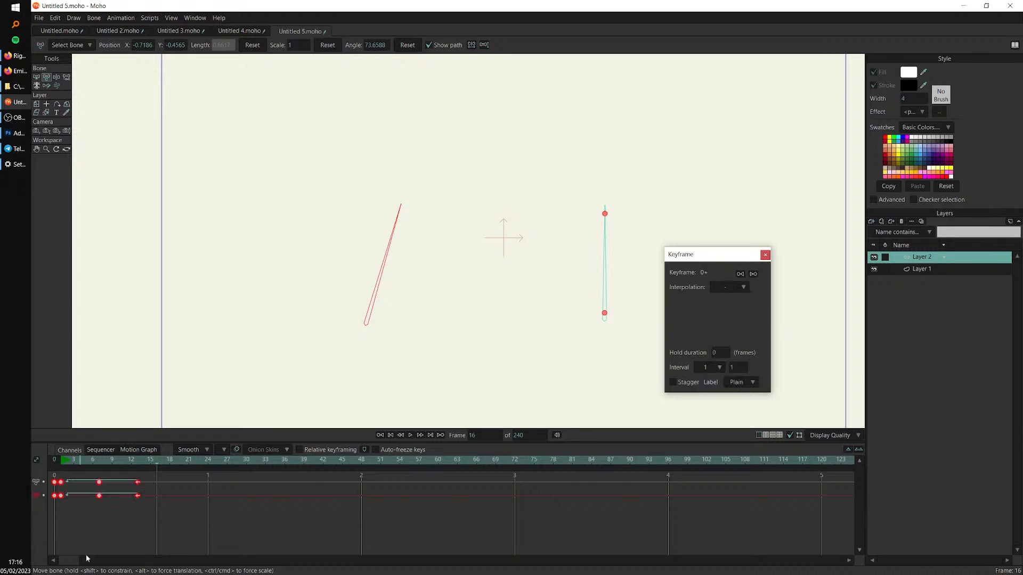
key(Delete)
Switch to the Untitled.moho document with the lute-playing deer, go to frame 1 and select bone B18 at the strumming hand
key(ctrl+Tab)
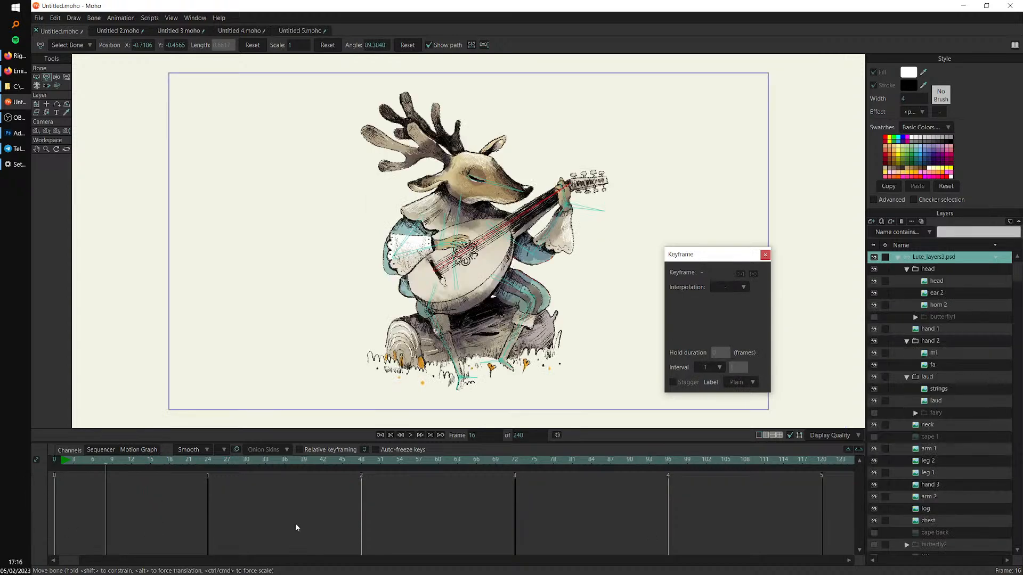
click(55, 459)
scroll(480, 320, up, 5)
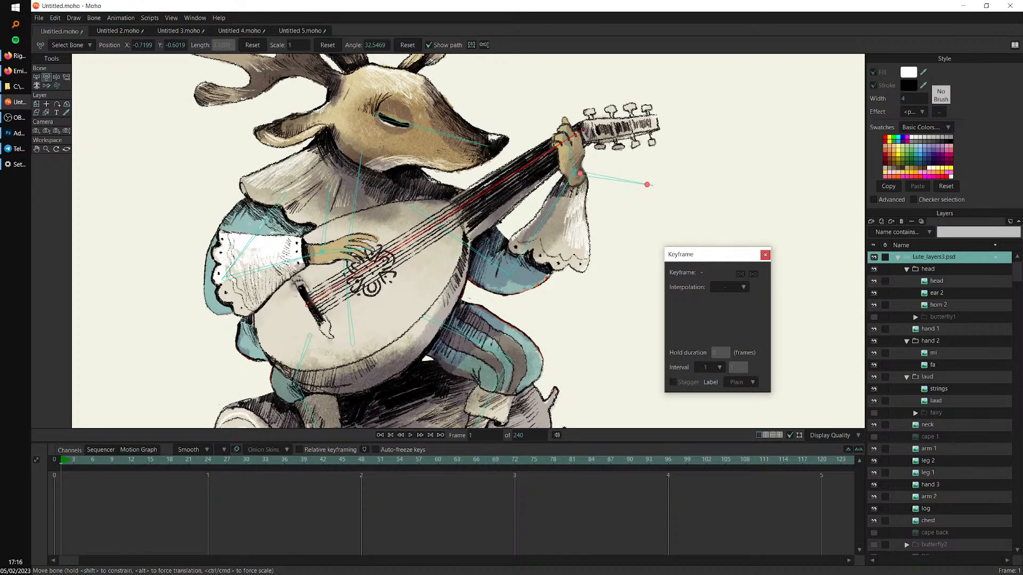
key(alt+Tab)
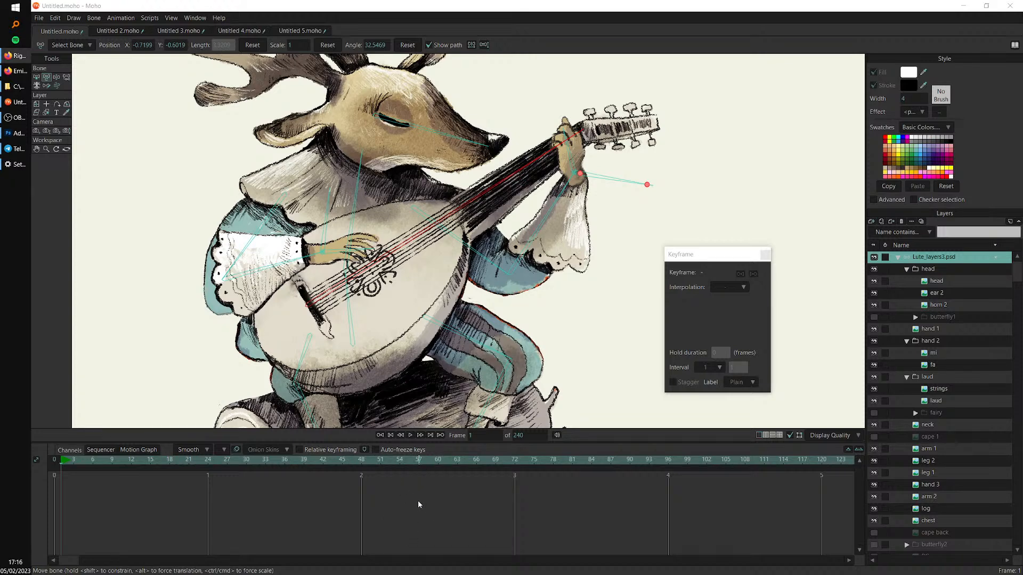
click(37, 78)
click(322, 206)
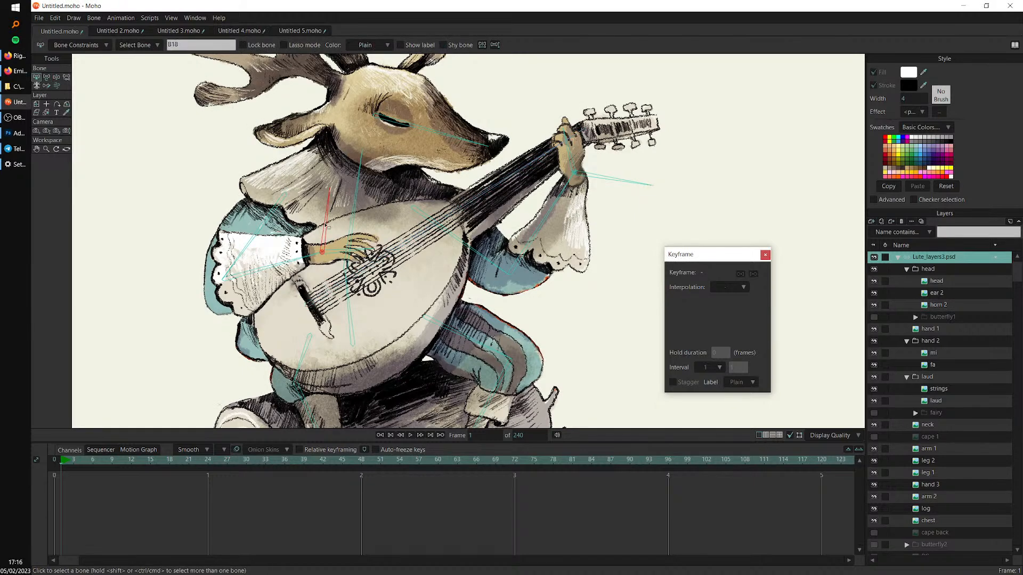
scroll(331, 263, up, 3)
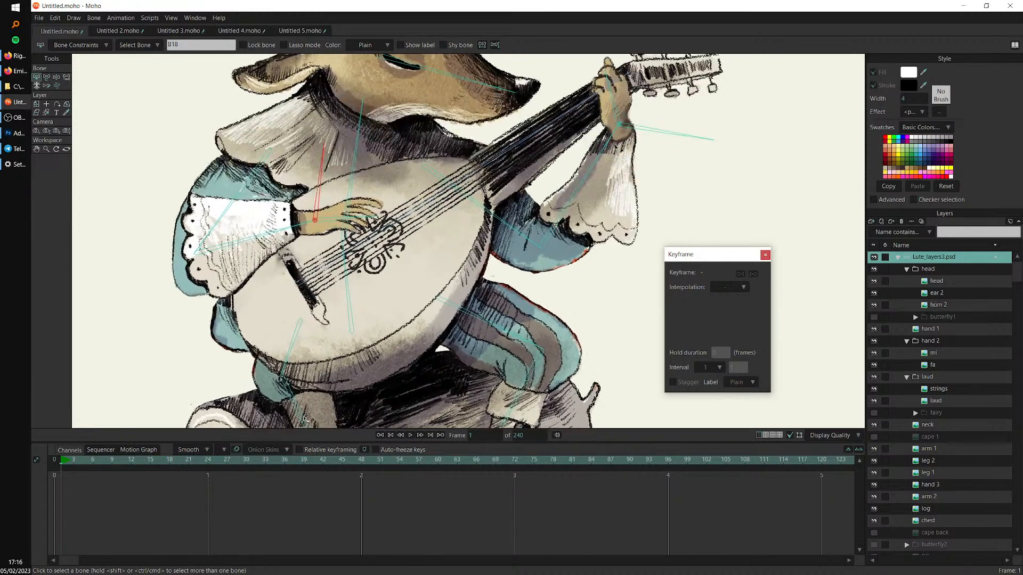
Move bone B18 to about X 0.46, Y 0.47 at frame 1 and to about X 0.17, Y -0.30 at frame 5
click(46, 77)
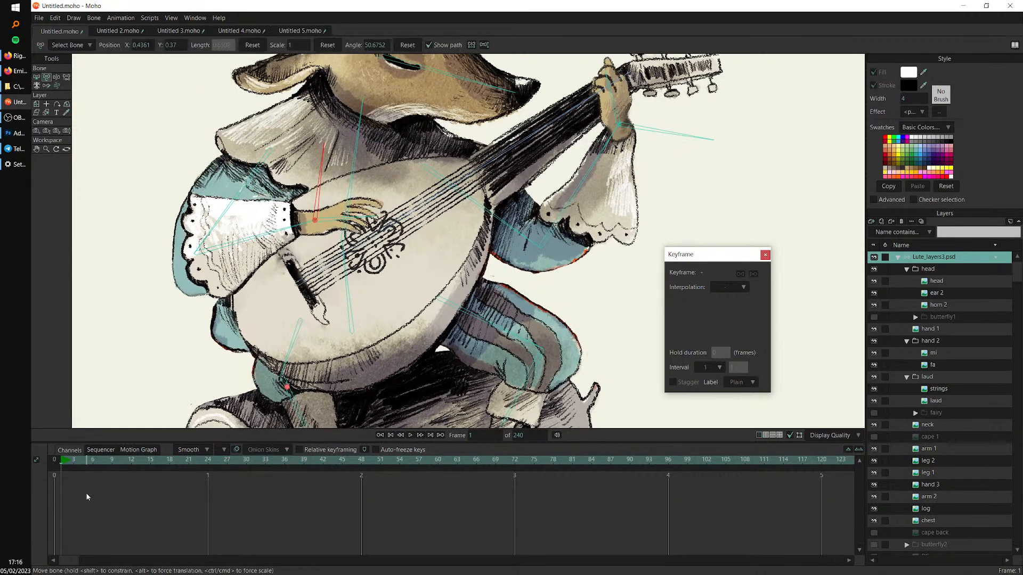
drag(317, 214, 312, 207)
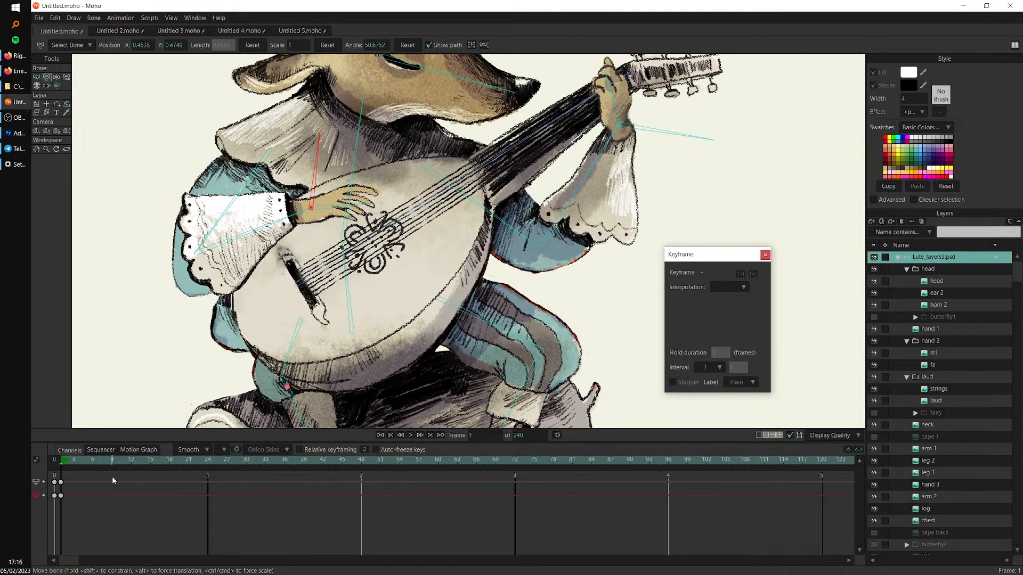
click(98, 460)
drag(310, 207, 332, 303)
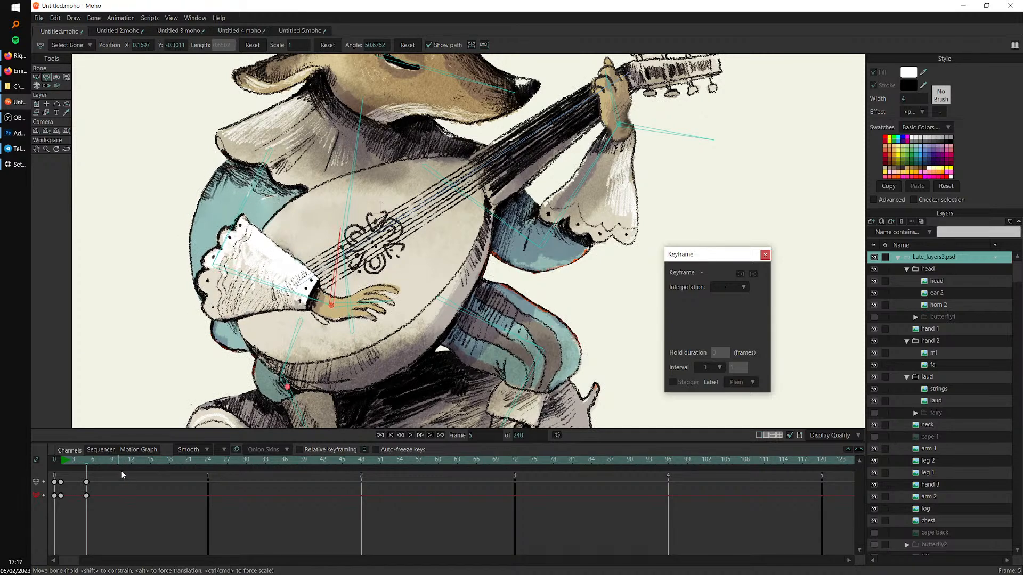
Copy bone B18's frame 1 position keyframe to frame 11 and set the copy to Cycle interpolation
click(125, 464)
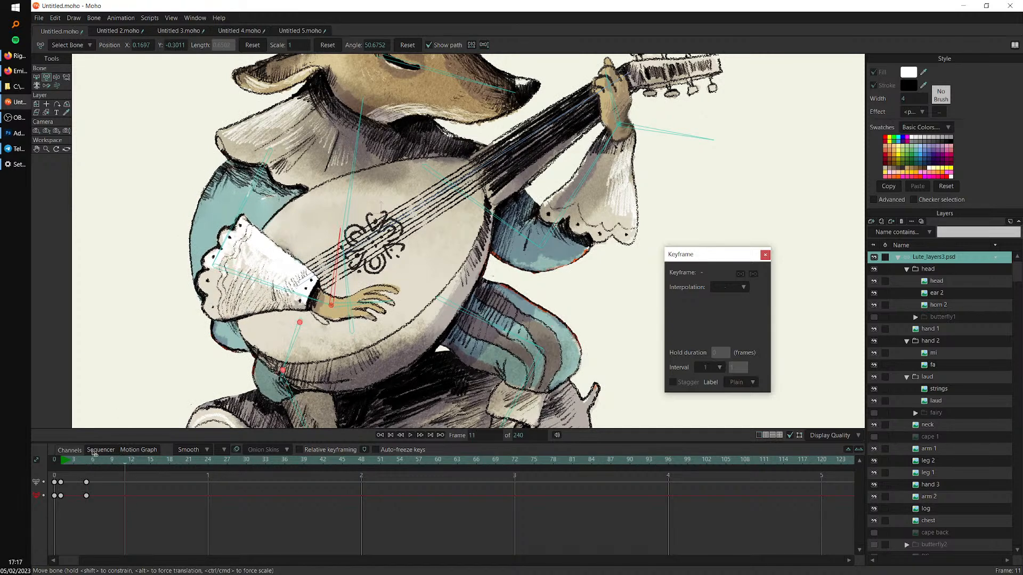
click(61, 496)
key(ctrl+c)
key(ctrl+v)
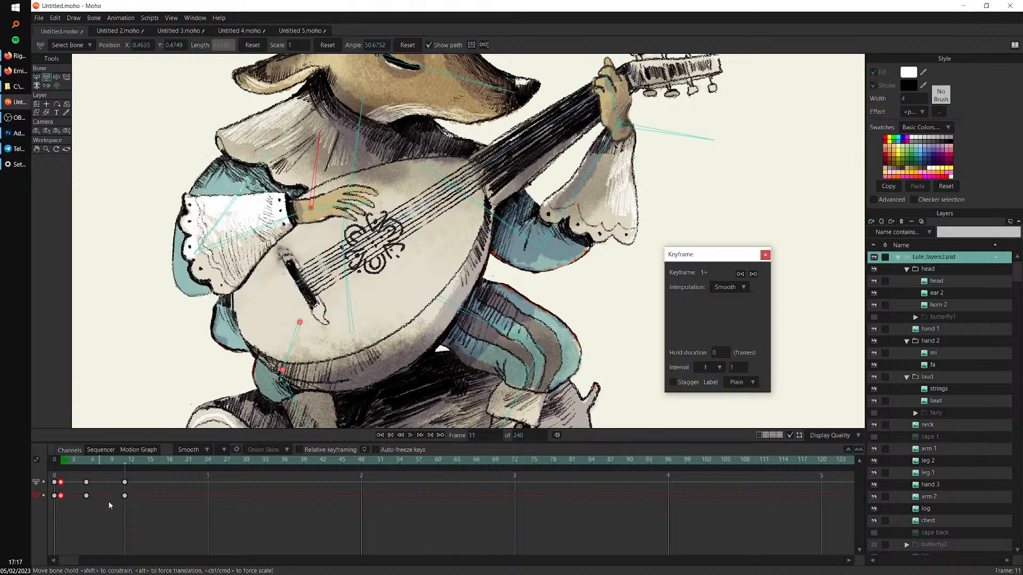
right_click(124, 496)
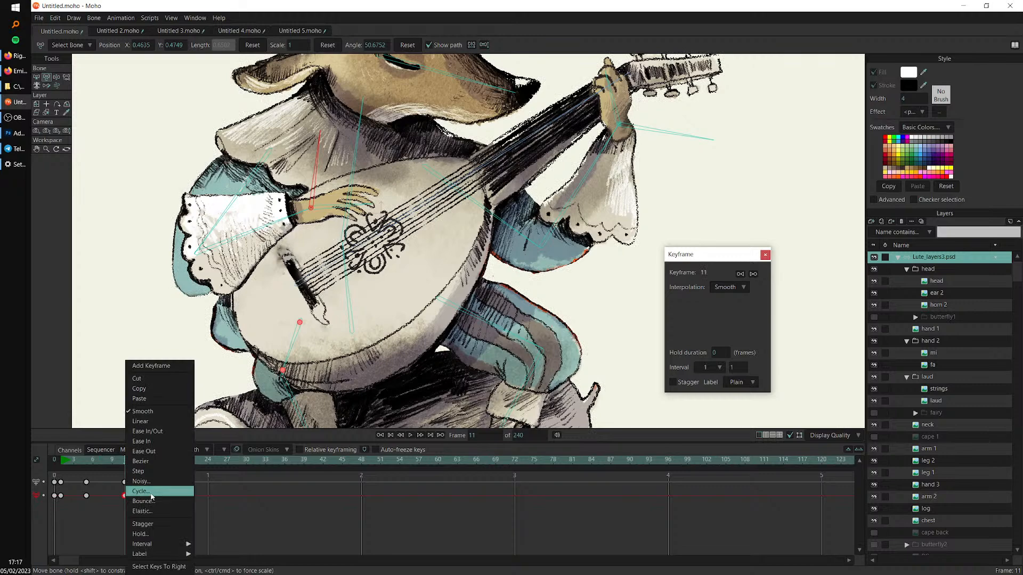
click(152, 491)
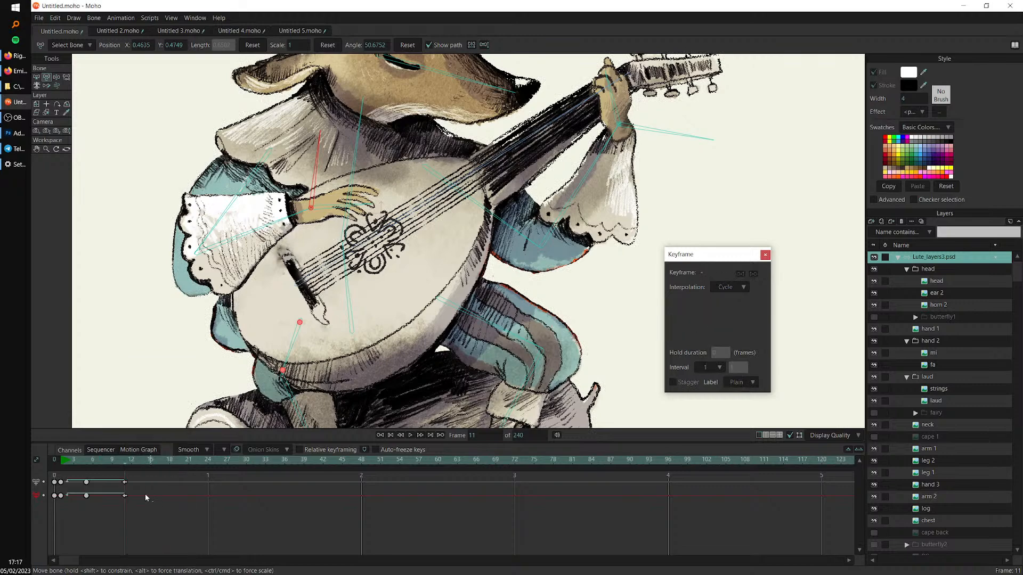
Play the looping strum of the deer's arm from frame 1 and return the playhead to frame 1
click(60, 459)
scroll(323, 345, down, 4)
key(space)
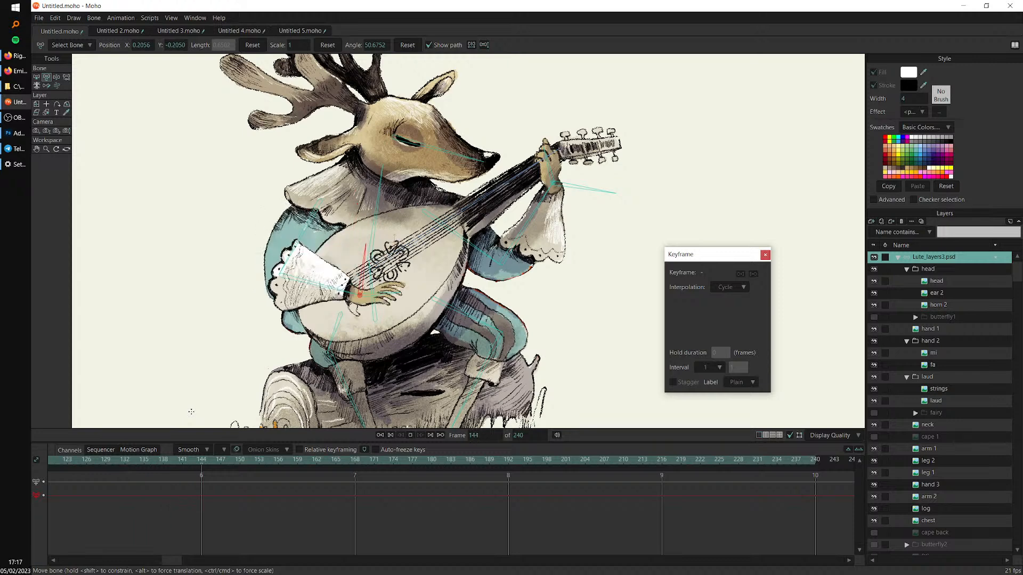
key(space)
drag(161, 560, 56, 558)
mouse_move(67, 462)
mouse_down()
mouse_move(143, 475)
mouse_move(62, 475)
mouse_up()
Select the strumming hand's bone B6 and rotate it slightly downward at frame 1 to key its angle
scroll(490, 252, up, 2)
drag(490, 252, 489, 290)
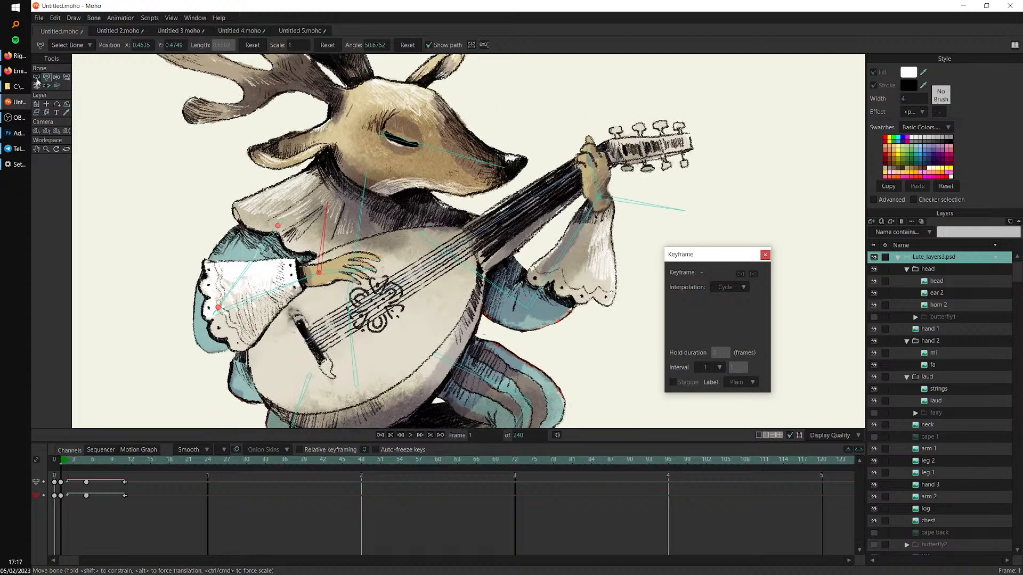
click(36, 77)
click(340, 269)
click(341, 269)
scroll(362, 245, up, 2)
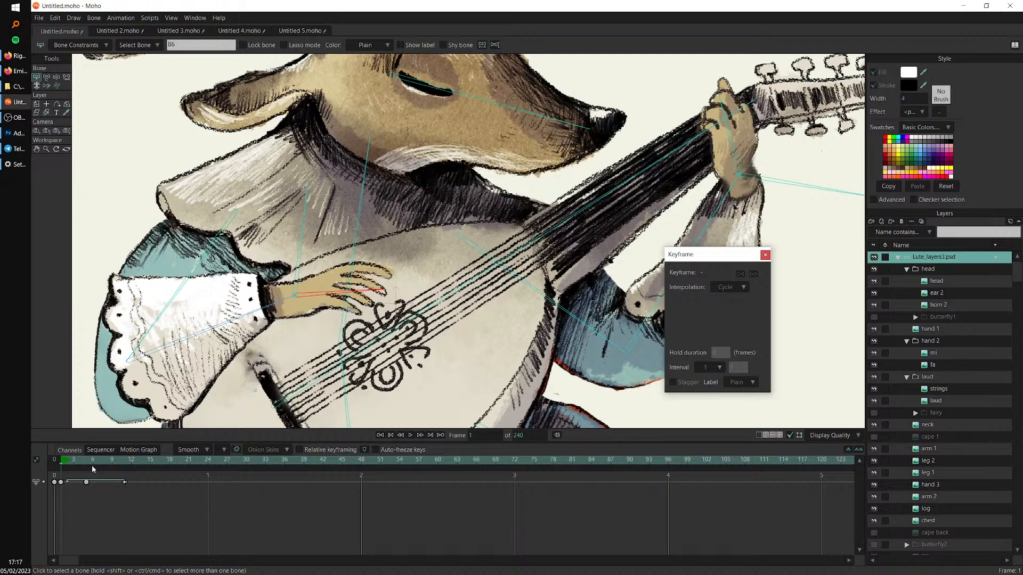
click(46, 78)
click(336, 295)
drag(336, 295, 338, 302)
Rotate the strumming hand's bone to about 409° at frame 3 and about 332° at frame 6, and move the playhead to frame 9
drag(68, 465, 74, 466)
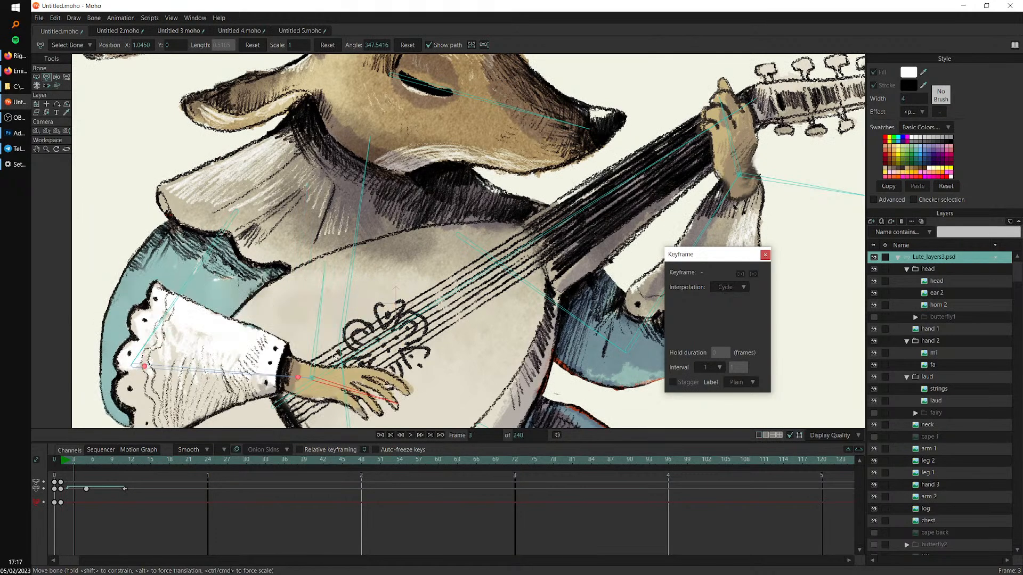
drag(351, 388, 339, 349)
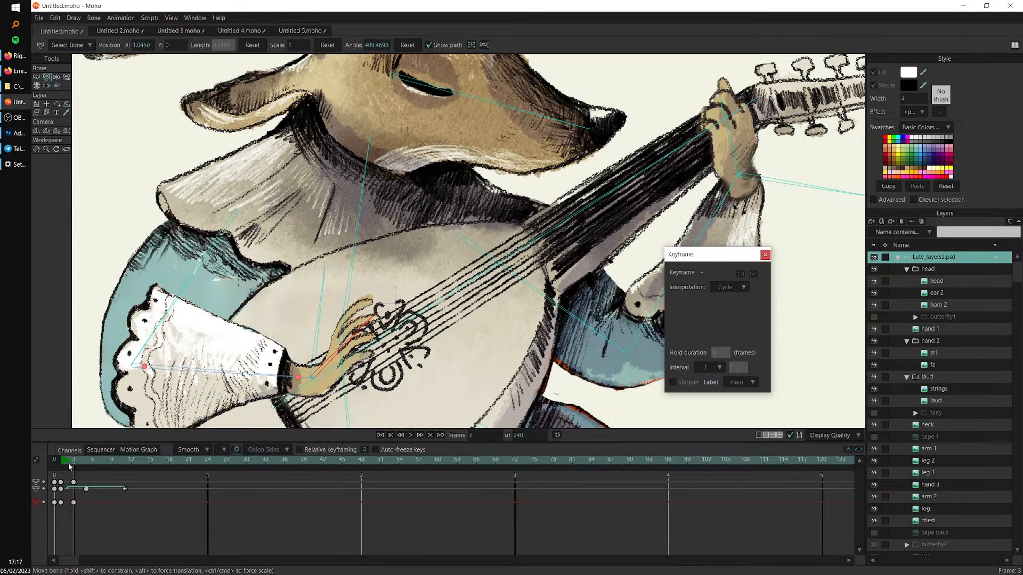
click(92, 463)
drag(362, 383, 411, 323)
click(111, 463)
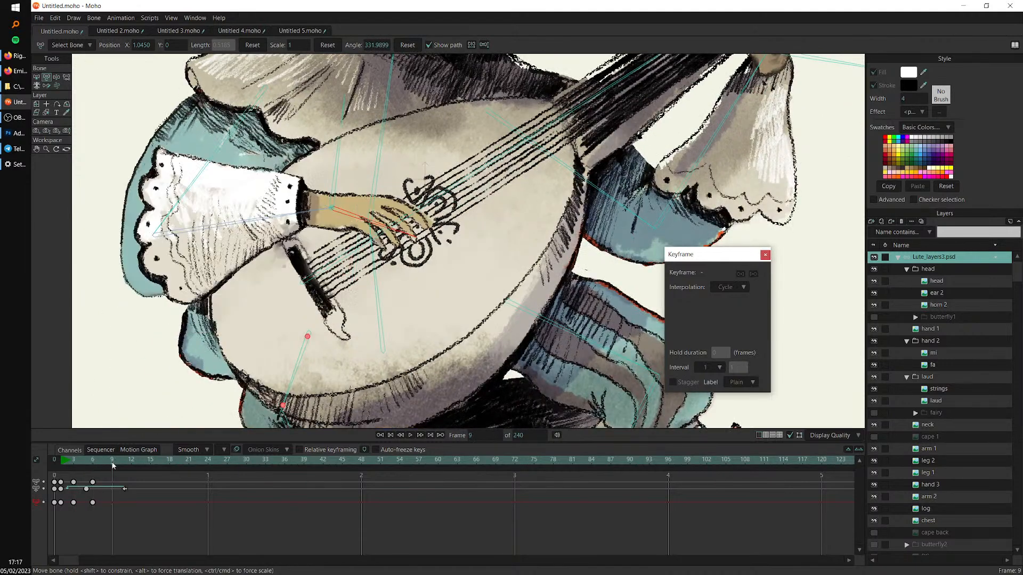
Copy the strumming hand bone's frame 1 angle keyframe to frame 9 and set the copy to Cycle interpolation
click(61, 502)
key(ctrl+c)
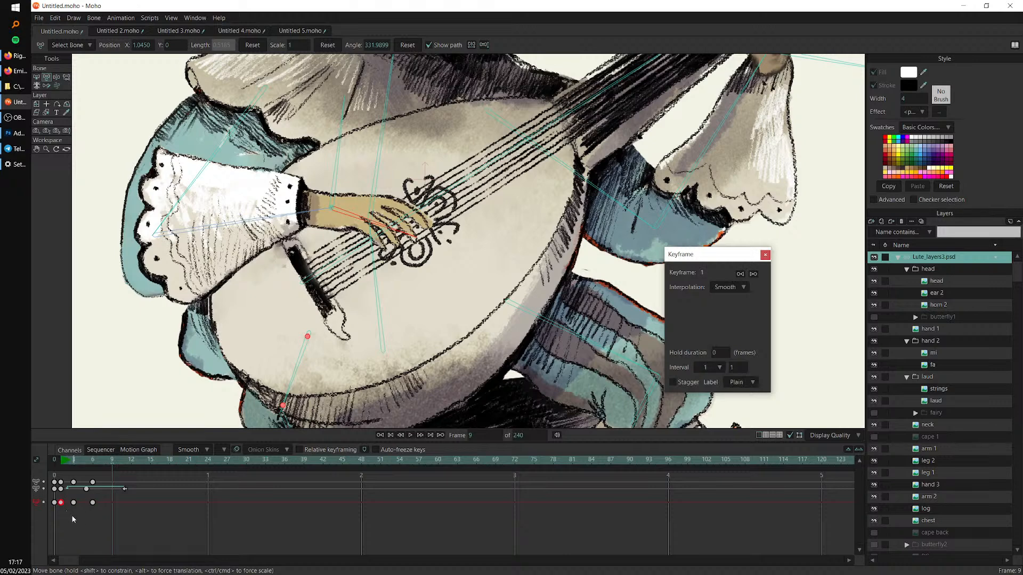
key(ctrl+v)
click(117, 500)
click(112, 503)
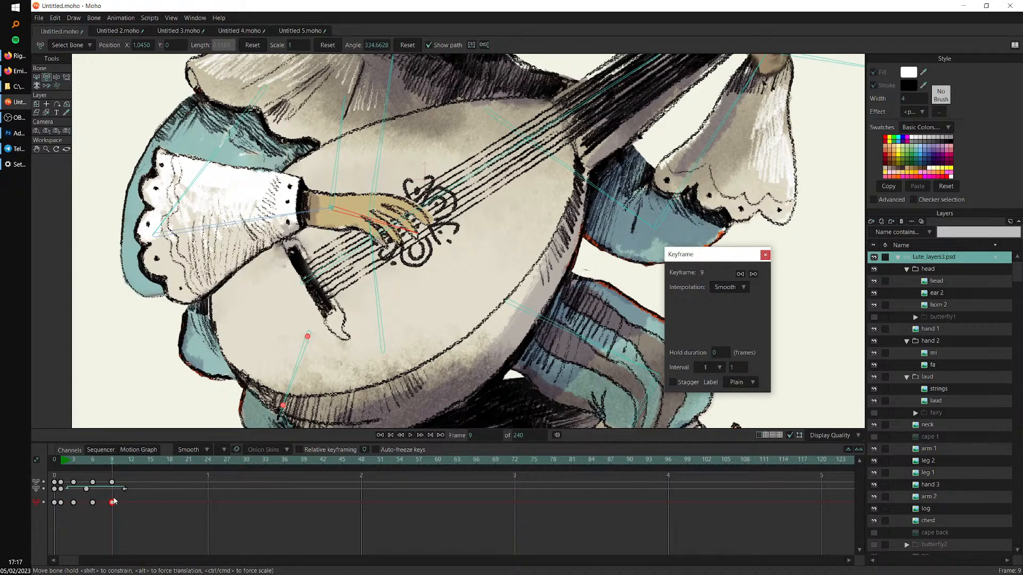
right_click(113, 502)
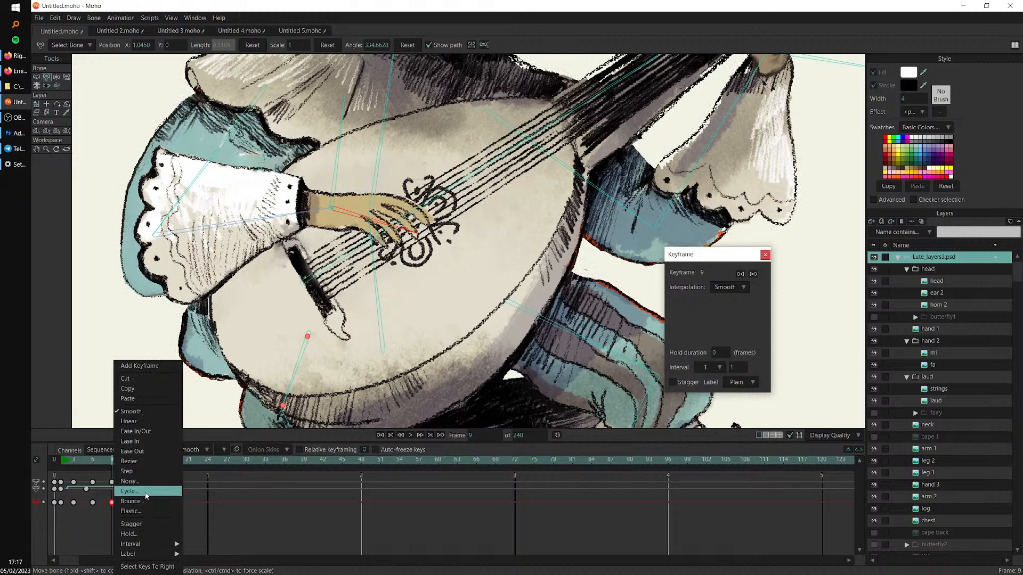
click(145, 493)
click(229, 532)
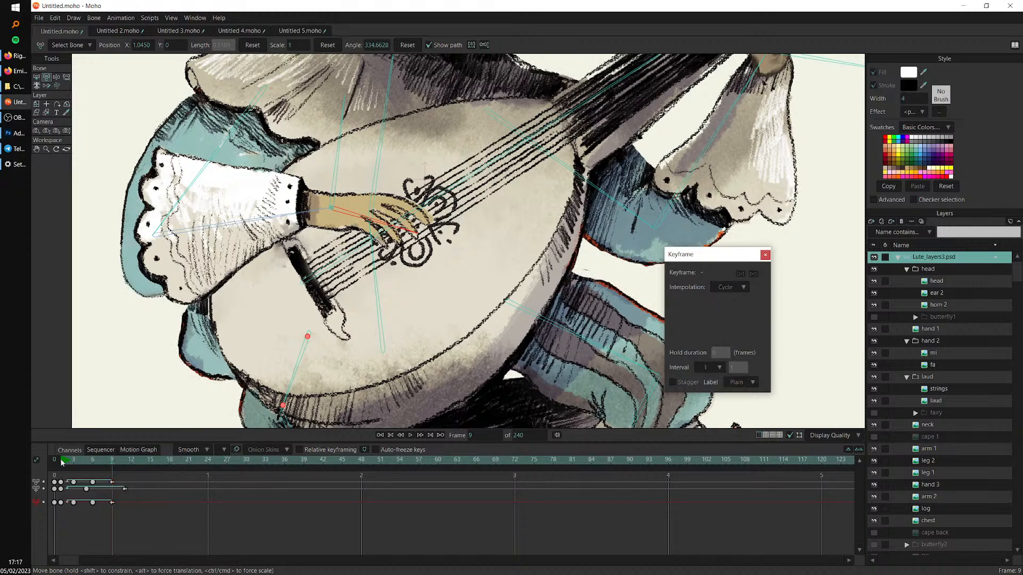
Play back the strumming arm and hand loop, and return the playhead to frame 1
key(space)
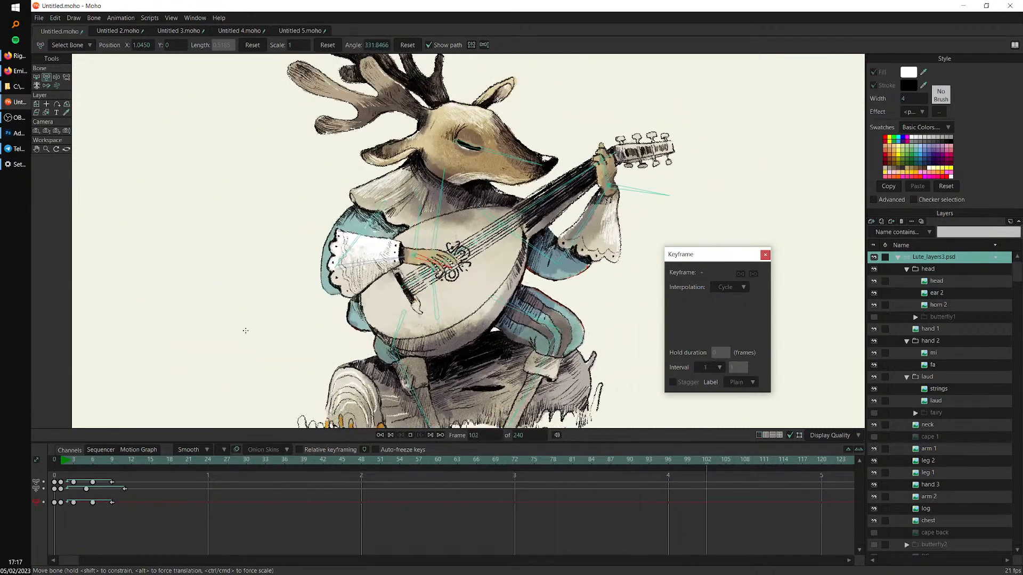
key(space)
click(158, 562)
drag(159, 562, 34, 561)
drag(61, 461, 60, 515)
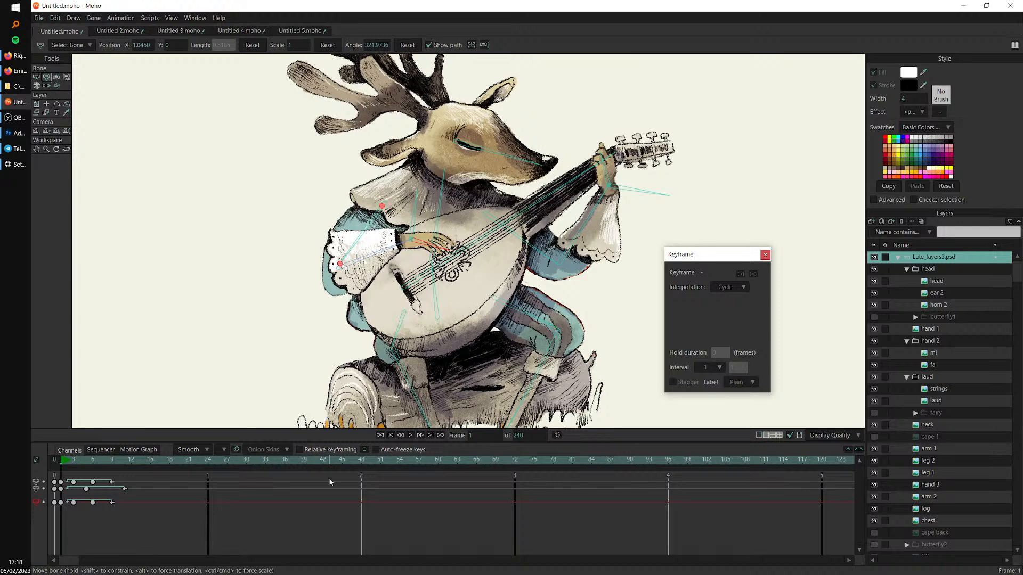
Rotate the deer's torso bone to about 109° at frame 1 and about 85° at frame 12
drag(437, 288, 427, 288)
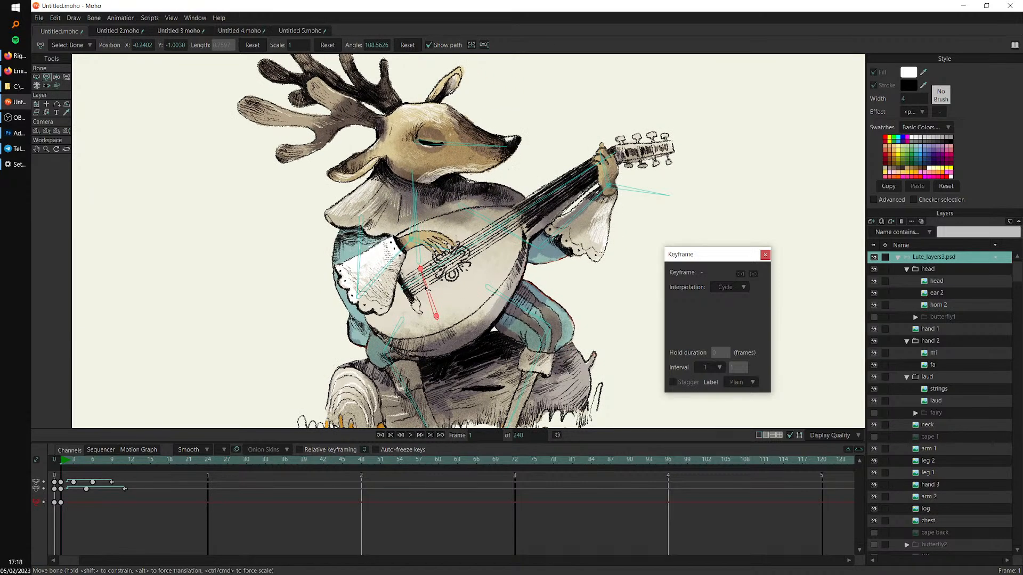
click(132, 462)
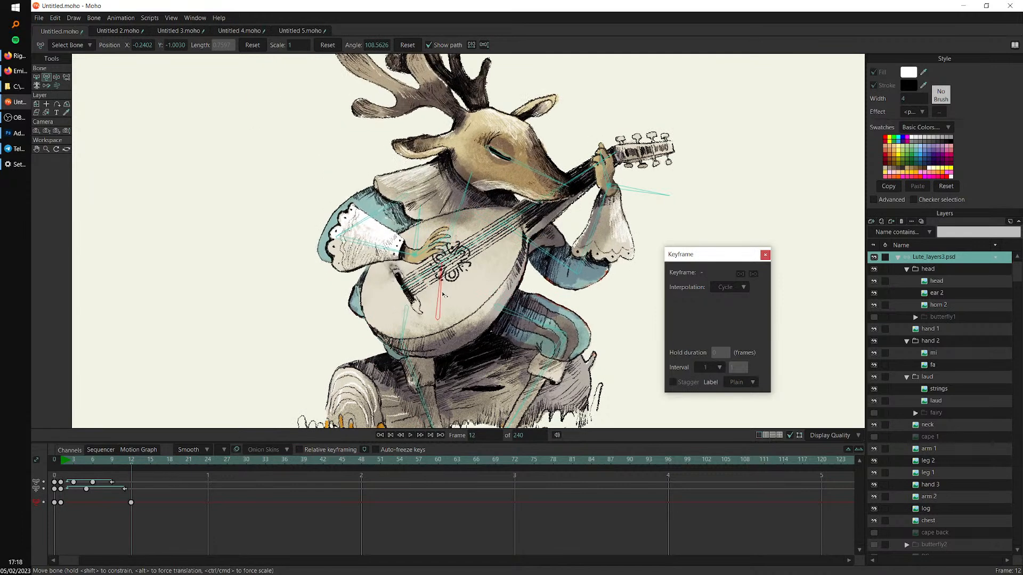
Copy the torso bone's frame 1 angle keyframe to frame 23 and set the copy to Cycle interpolation
click(201, 462)
drag(63, 508, 59, 510)
key(ctrl+c)
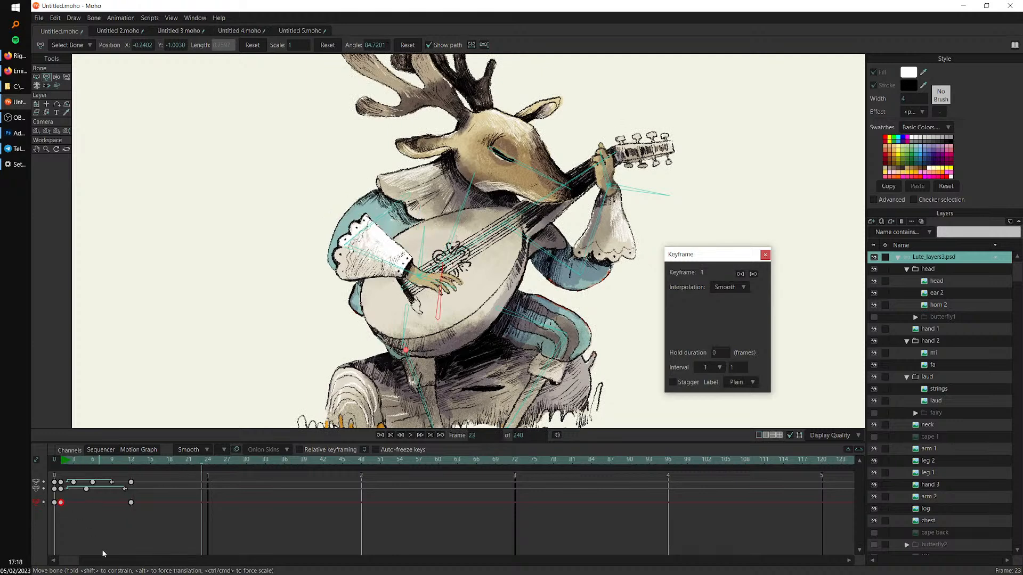
key(ctrl+v)
right_click(201, 503)
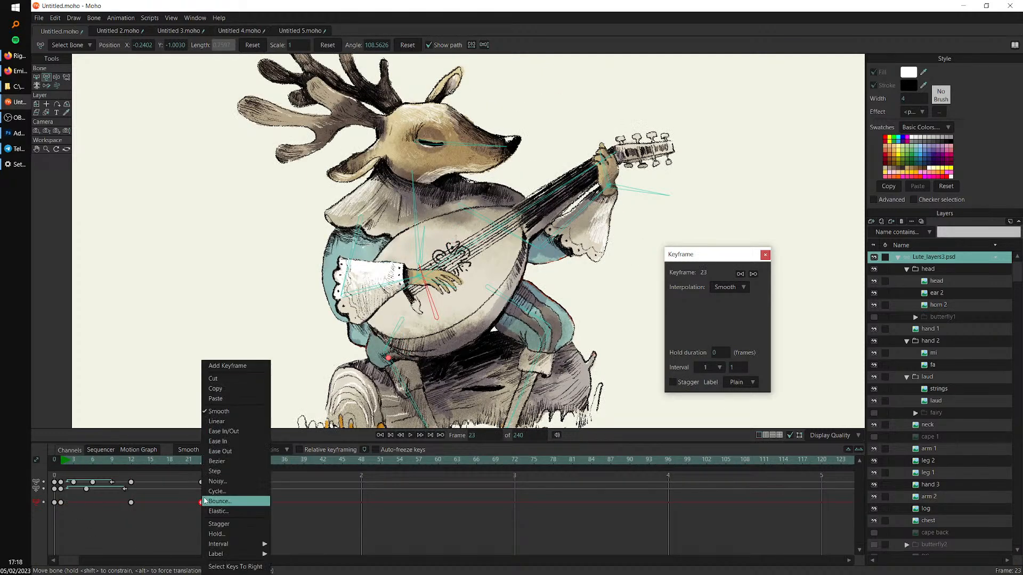
click(231, 489)
Play the swaying torso loop with the whole deer in view and return the playhead to frame 1
drag(63, 462, 681, 487)
scroll(542, 304, down, 4)
click(63, 459)
key(space)
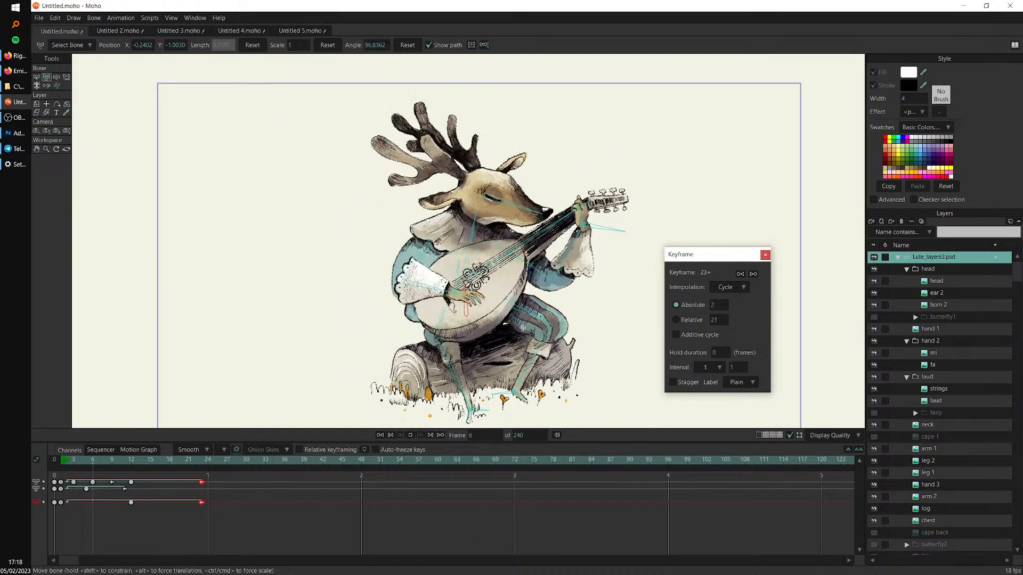
drag(520, 331, 438, 296)
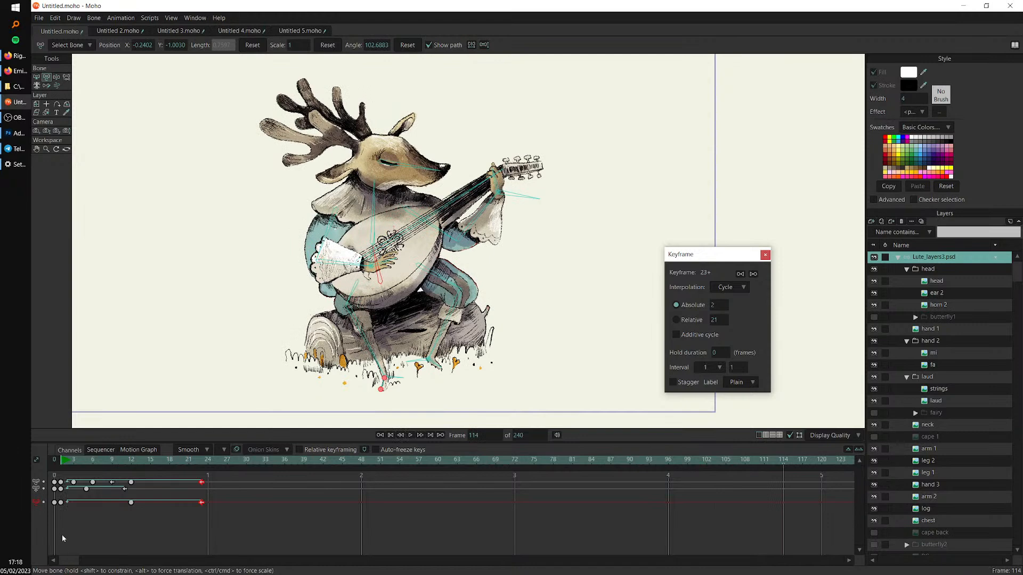
click(62, 552)
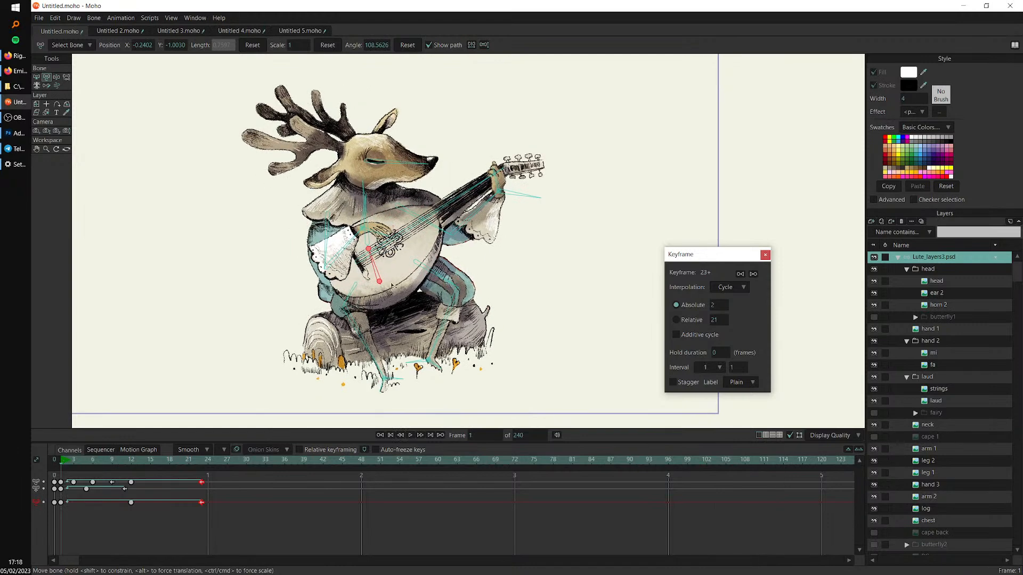
Scale the torso bone to 1.08 at frame 1 and about 0.71 at frame 7
scroll(419, 290, up, 3)
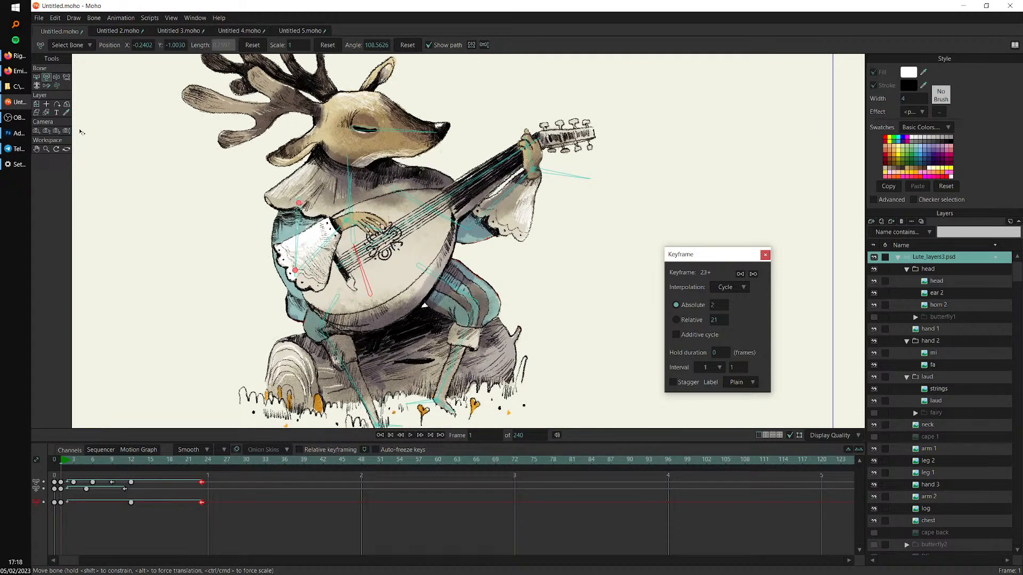
scroll(367, 214, up, 3)
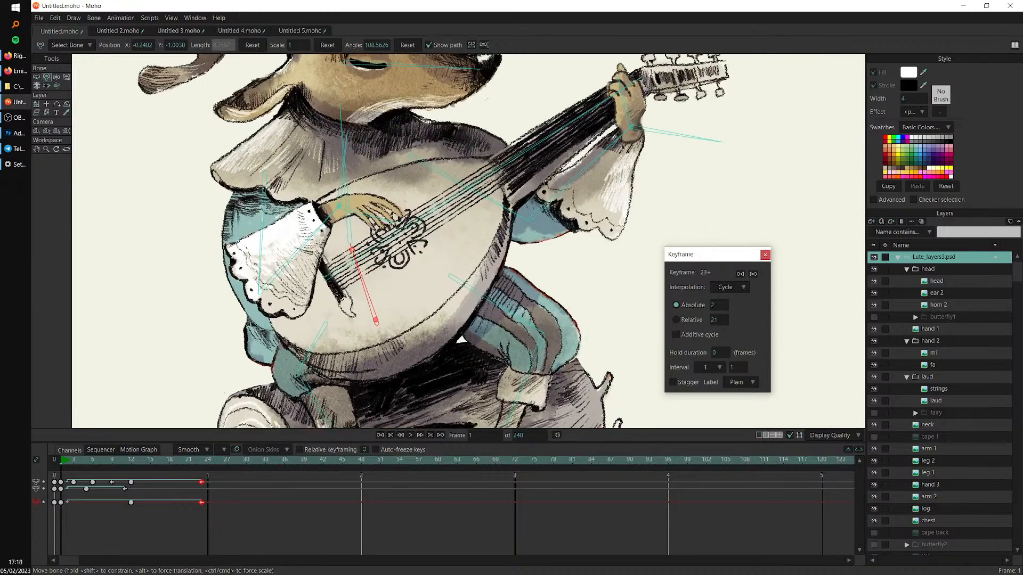
drag(352, 250, 348, 238)
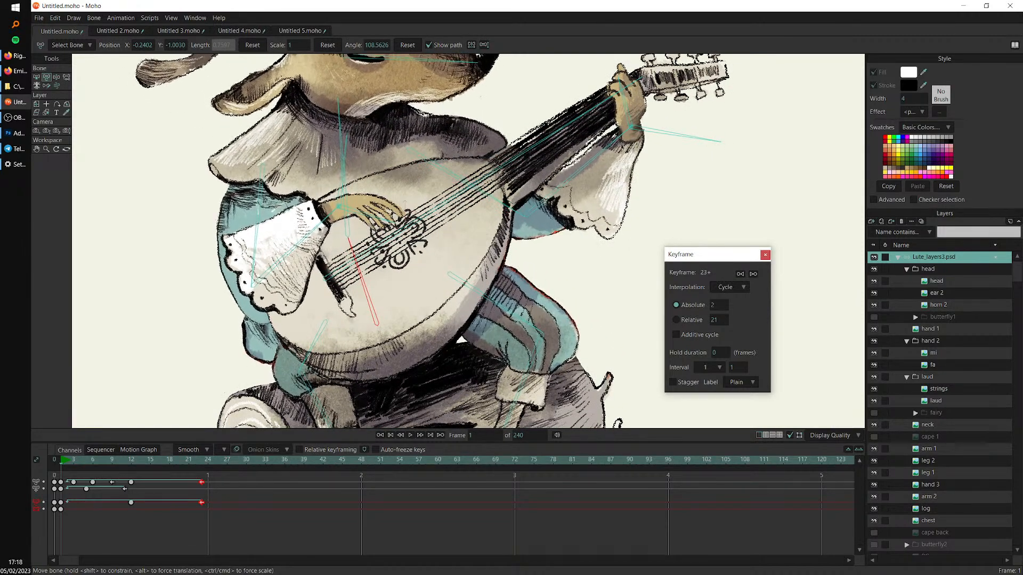
click(100, 460)
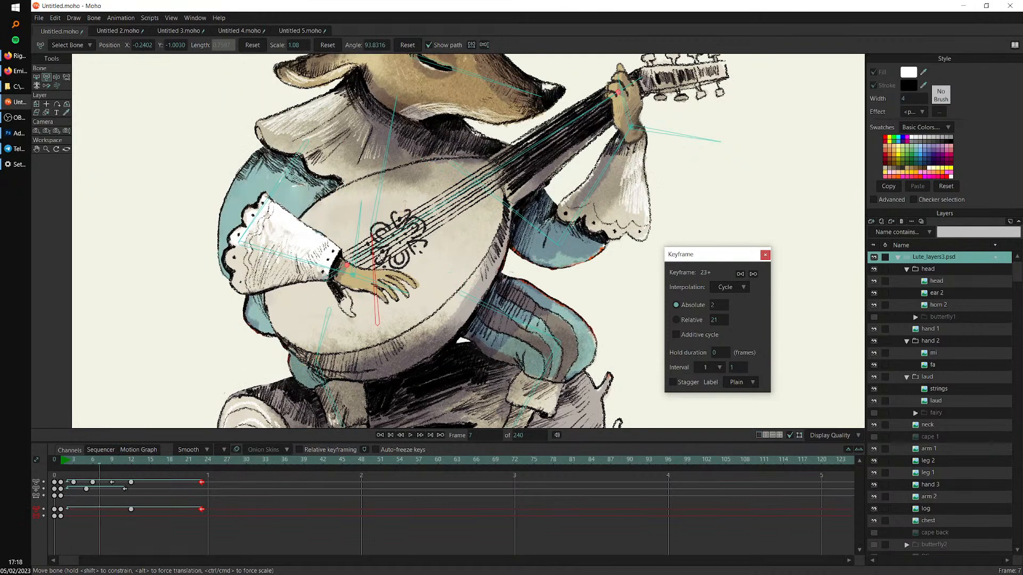
mouse_move(371, 239)
mouse_down()
mouse_move(354, 282)
mouse_move(367, 248)
mouse_up()
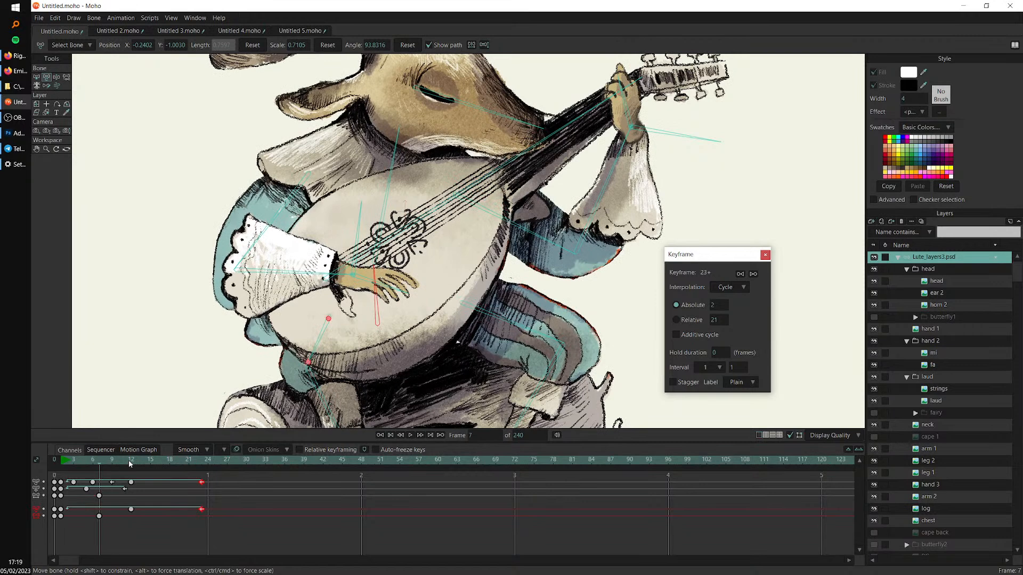
Copy the torso bone's frame 1 scale keyframe to frame 12 and set the copy to Cycle interpolation
click(128, 462)
click(60, 516)
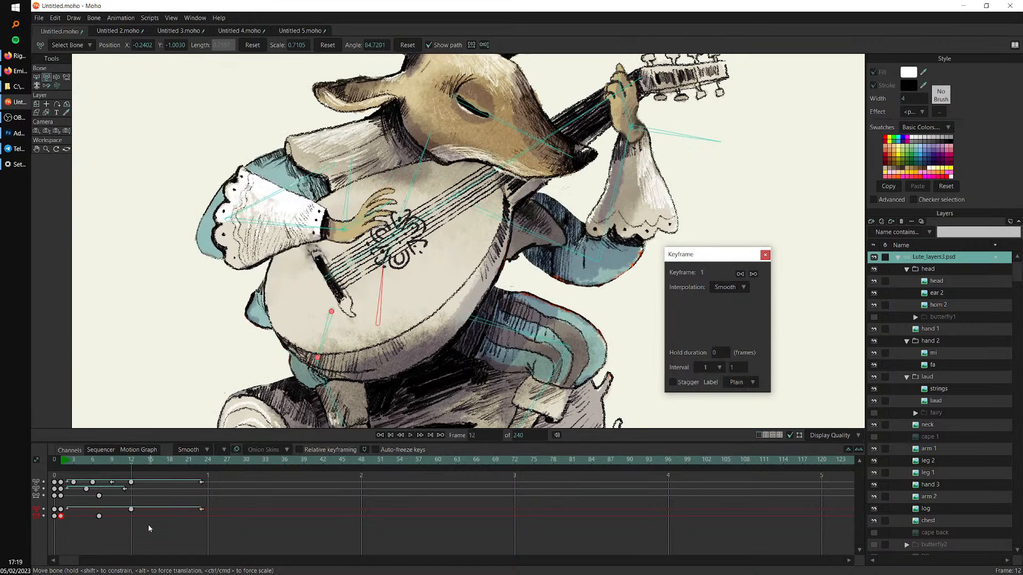
key(ctrl+v)
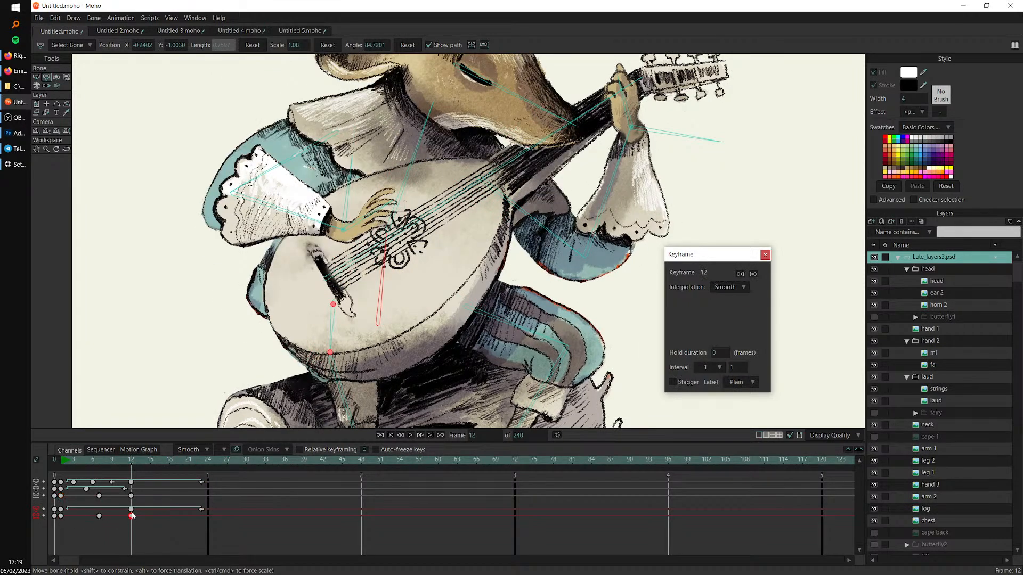
right_click(132, 515)
click(160, 488)
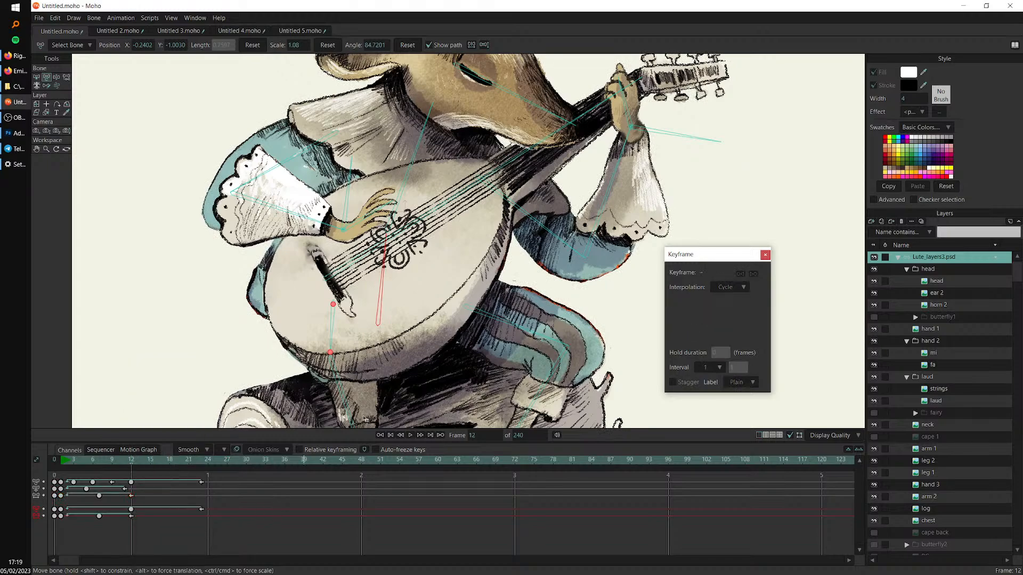
Play back the loop, and compress the torso bone's scale keyframes so the cycle ends at frame 7
key(space)
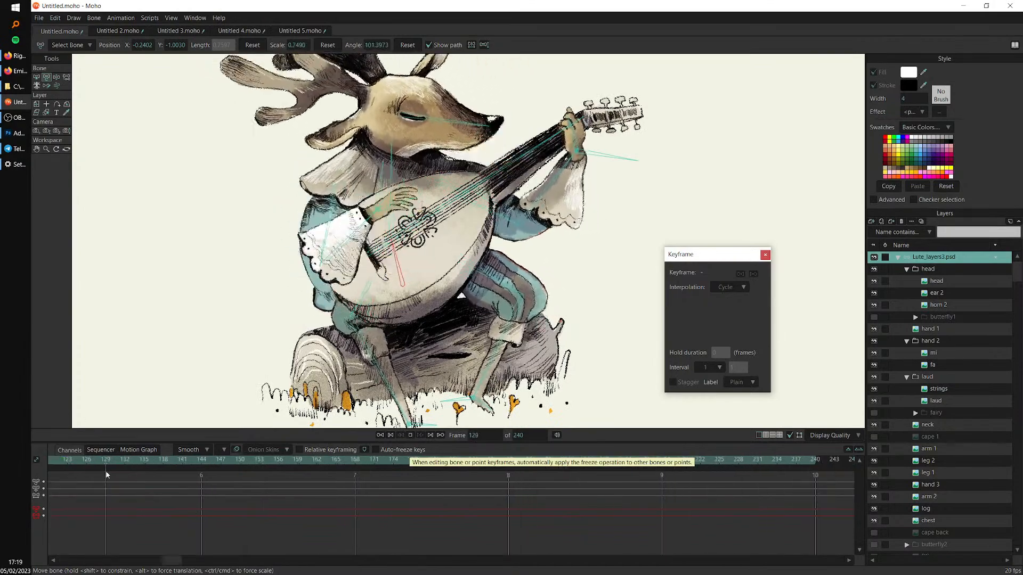
key(space)
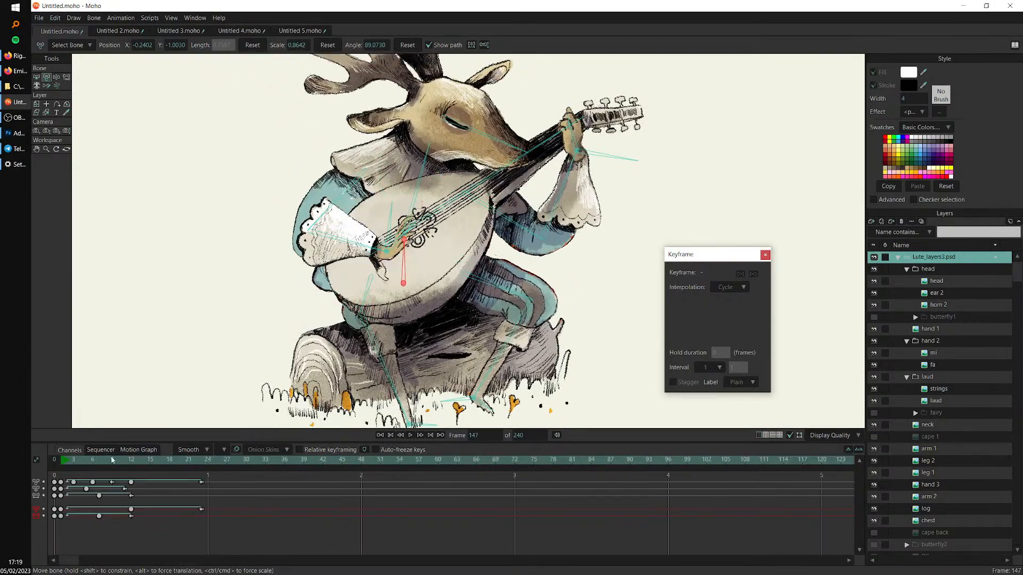
drag(116, 514, 59, 521)
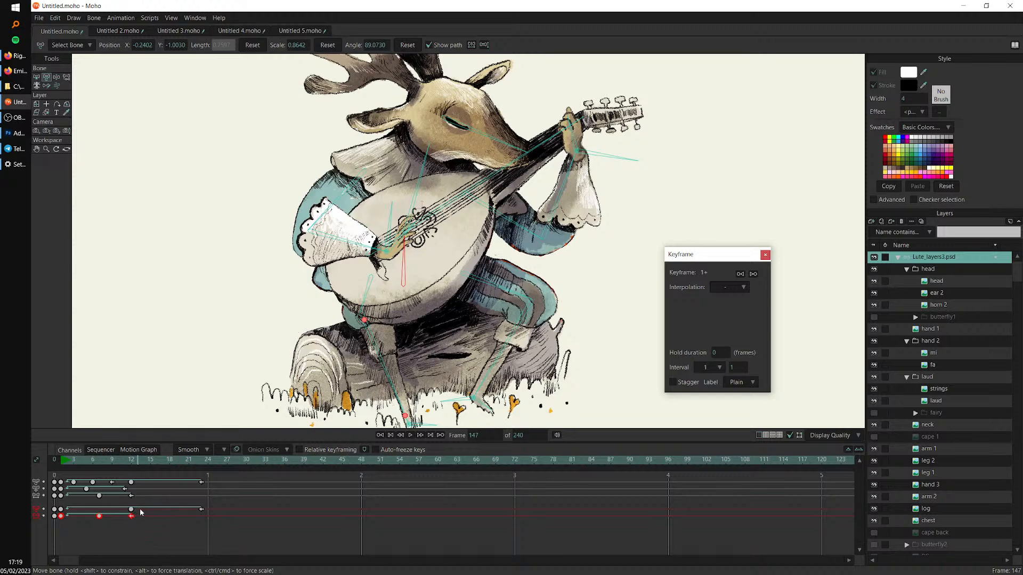
drag(132, 518, 100, 522)
Play the animation with the shortened scale cycle from frame 1 and return the playhead to frame 1
click(62, 461)
key(space)
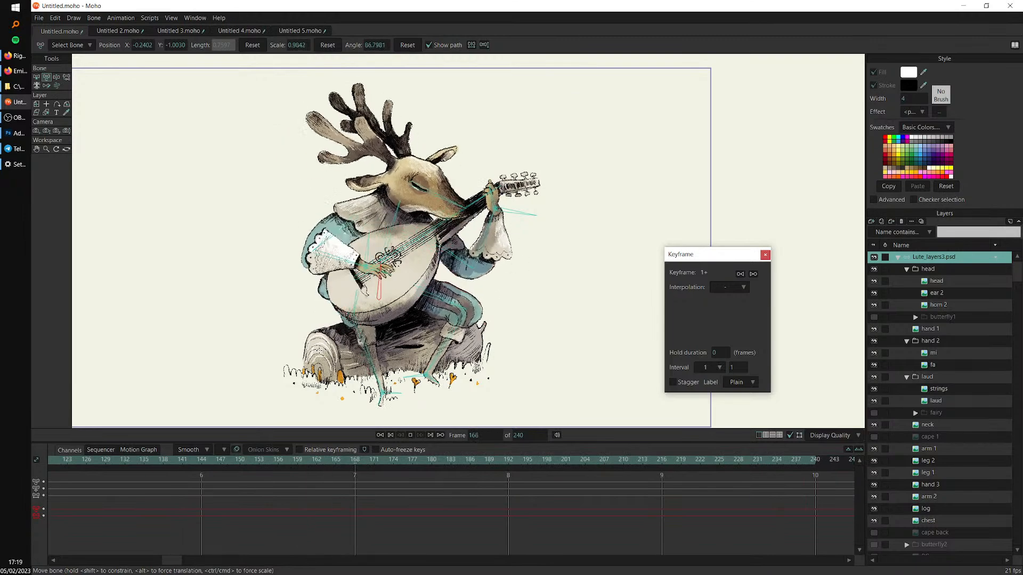
key(space)
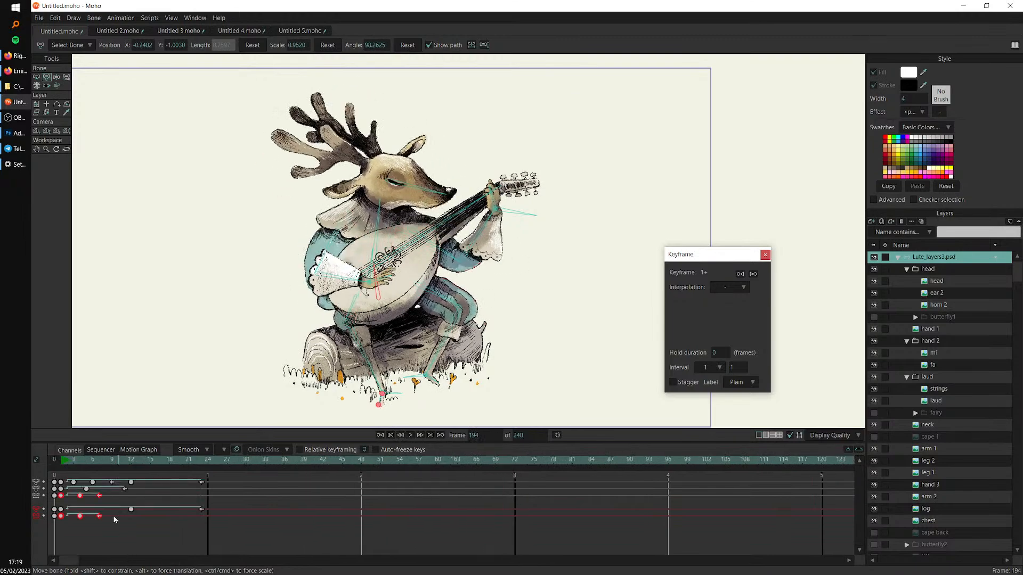
click(61, 460)
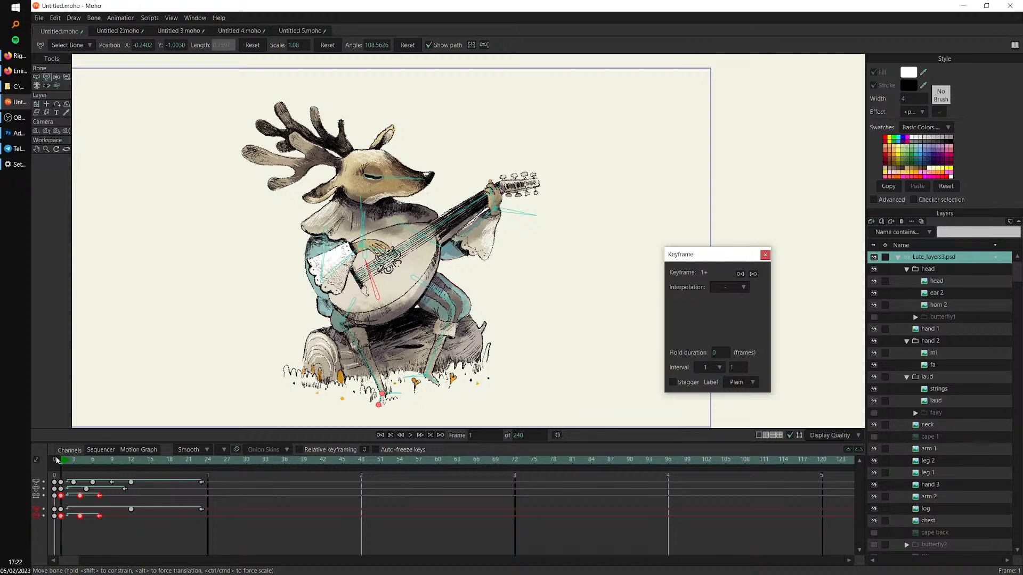
Select the fretting hand's bone and move it slightly to about X 2.956, Y -0.288 at frame 1 to key its position
click(234, 506)
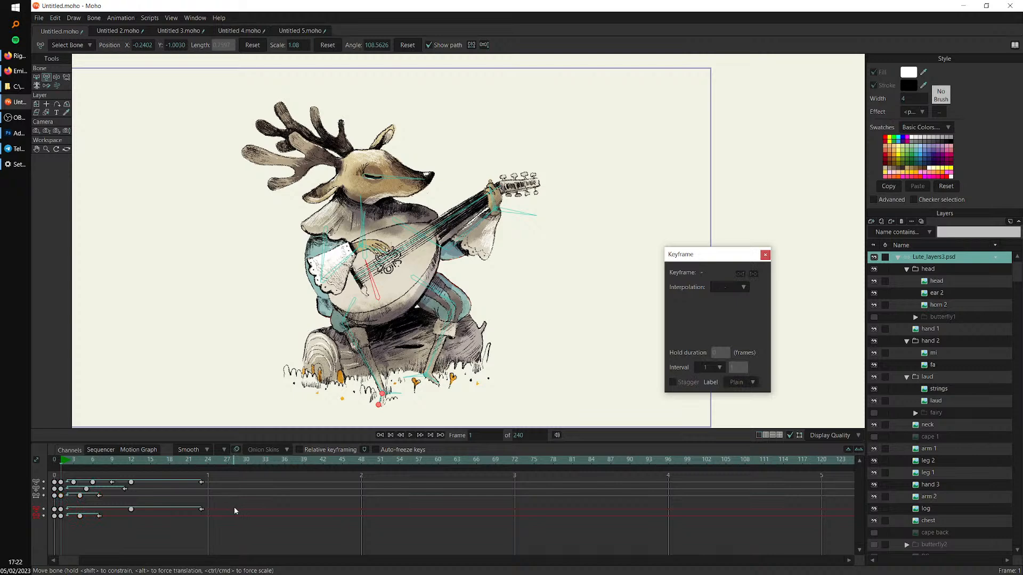
mouse_move(62, 461)
mouse_down()
mouse_move(262, 496)
mouse_move(194, 500)
mouse_move(60, 466)
mouse_up()
key(z)
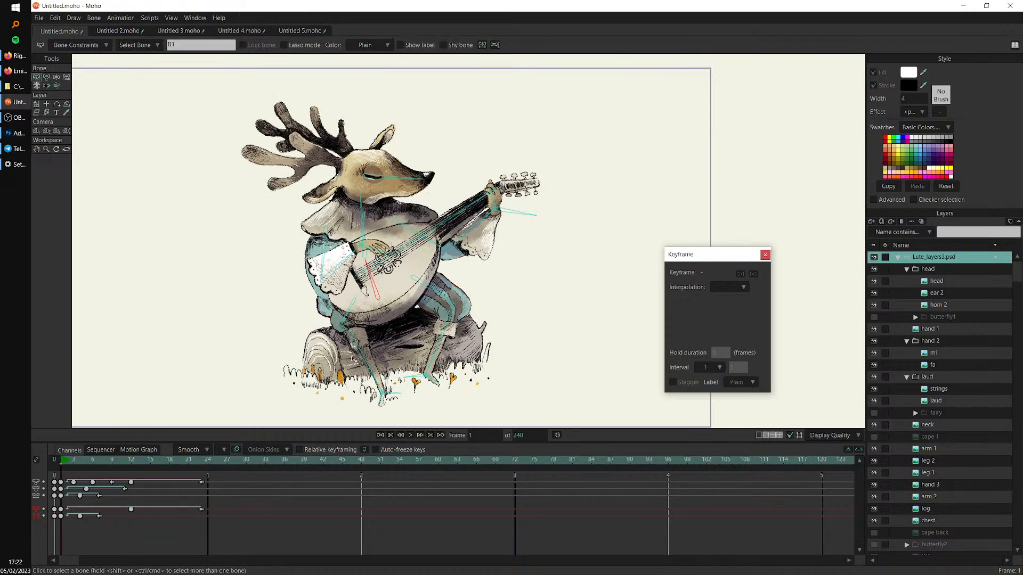
click(507, 217)
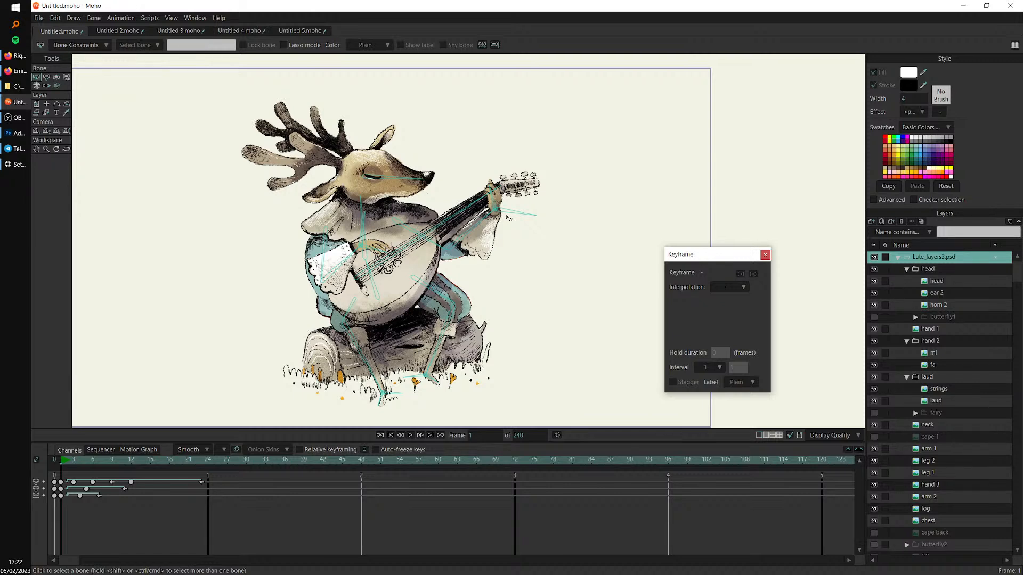
click(47, 77)
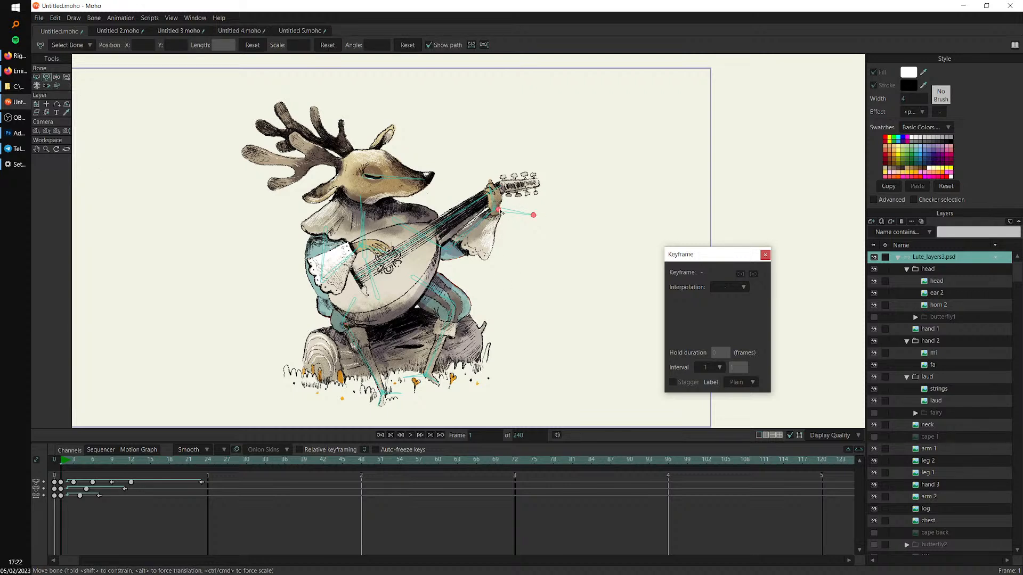
drag(502, 212, 491, 212)
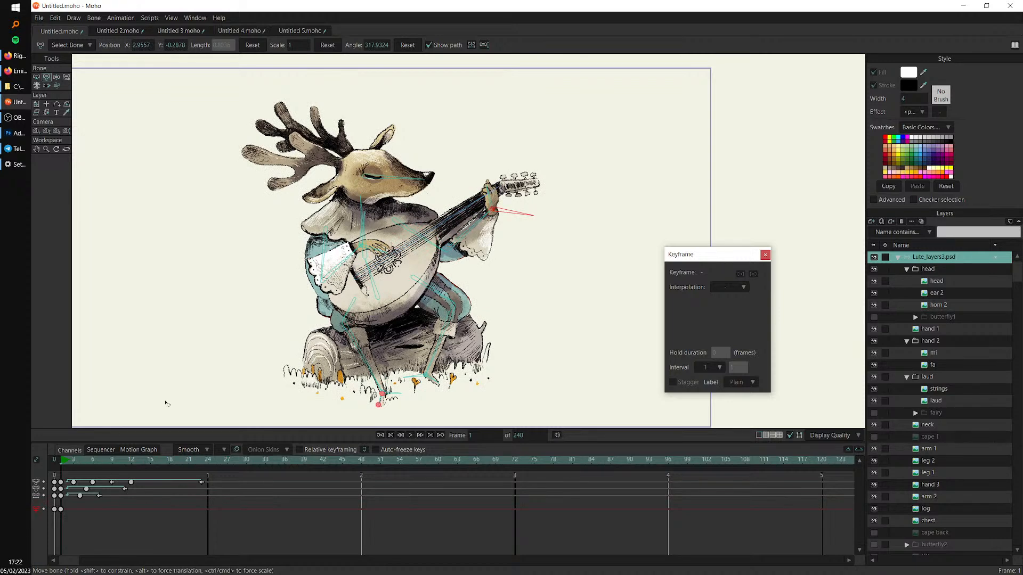
Move the fretting hand's bone to about X 2.952, Y -0.269 at frame 6
scroll(493, 207, up, 3)
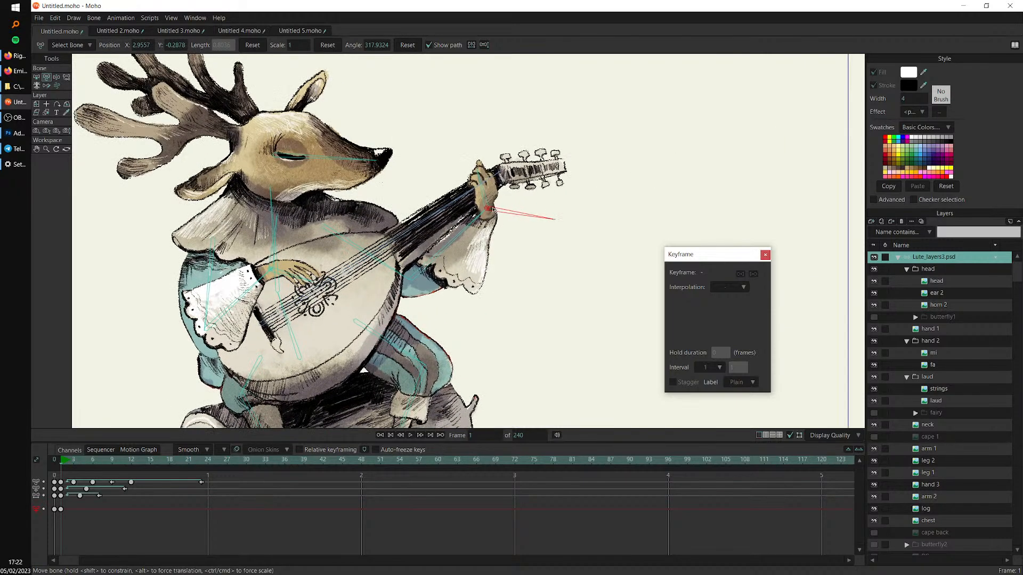
drag(82, 460, 92, 469)
drag(493, 211, 494, 209)
Move the fretting hand's bone down the lute's neck to about X 2.195, Y -0.309 at frame 10
mouse_move(127, 461)
mouse_down()
mouse_move(142, 483)
mouse_move(116, 488)
mouse_move(121, 459)
mouse_up()
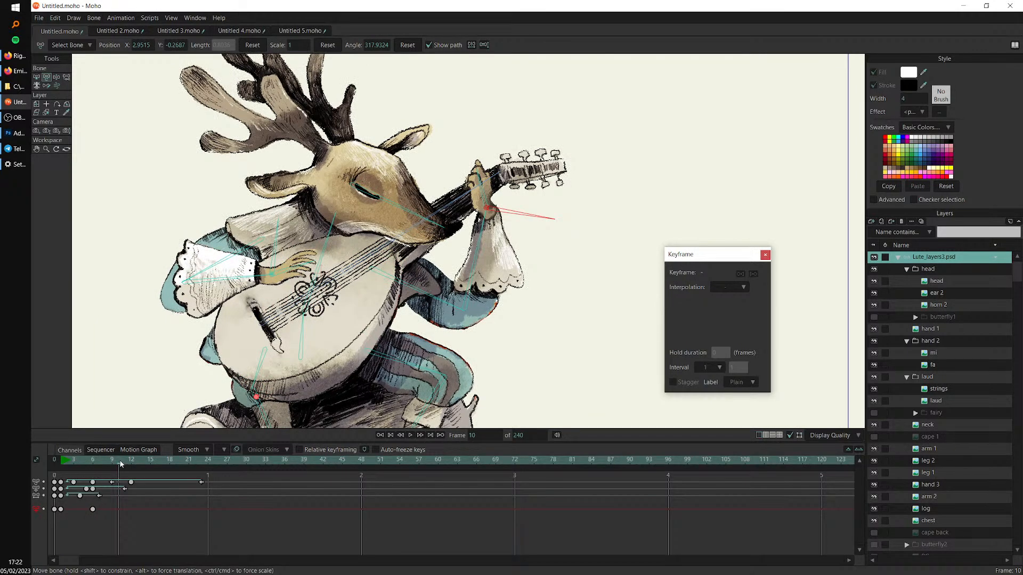
drag(489, 212, 495, 206)
key(ctrl+z)
scroll(500, 201, up, 1)
scroll(488, 211, up, 1)
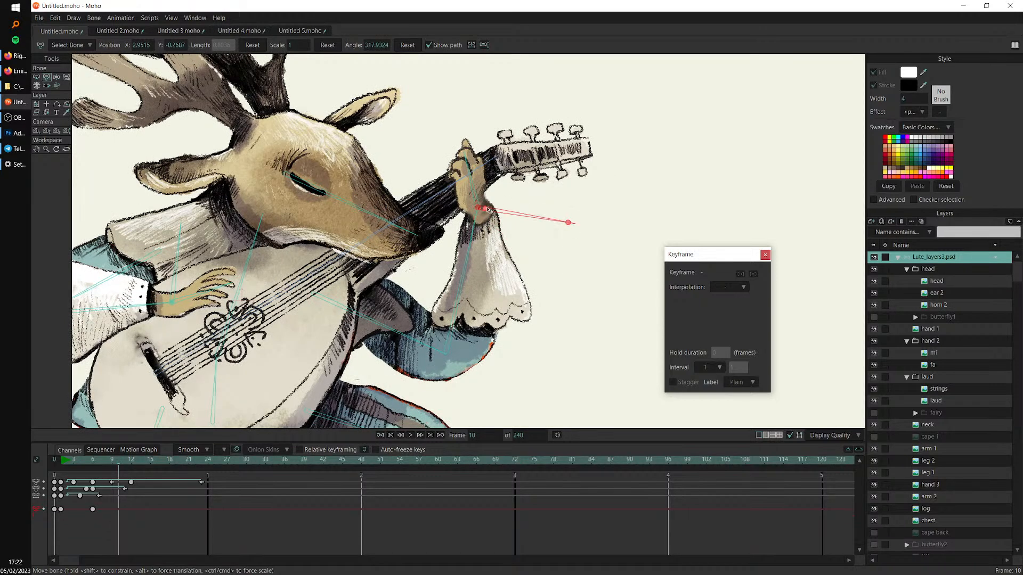
drag(487, 209, 431, 259)
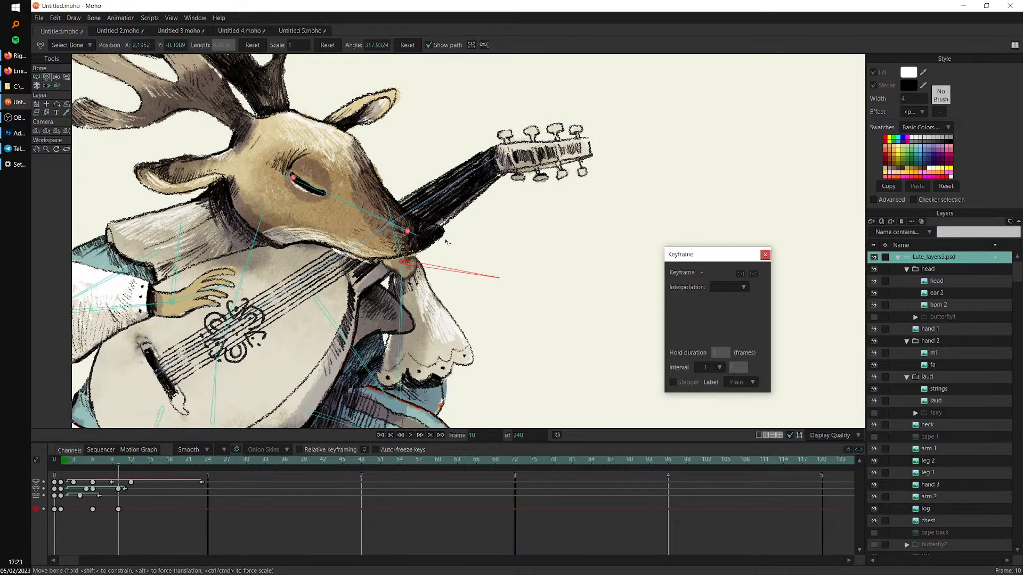
Copy the fretting hand's position keyframe from frame 10 to frame 17 to hold the pose
drag(66, 459, 154, 510)
key(ctrl+v)
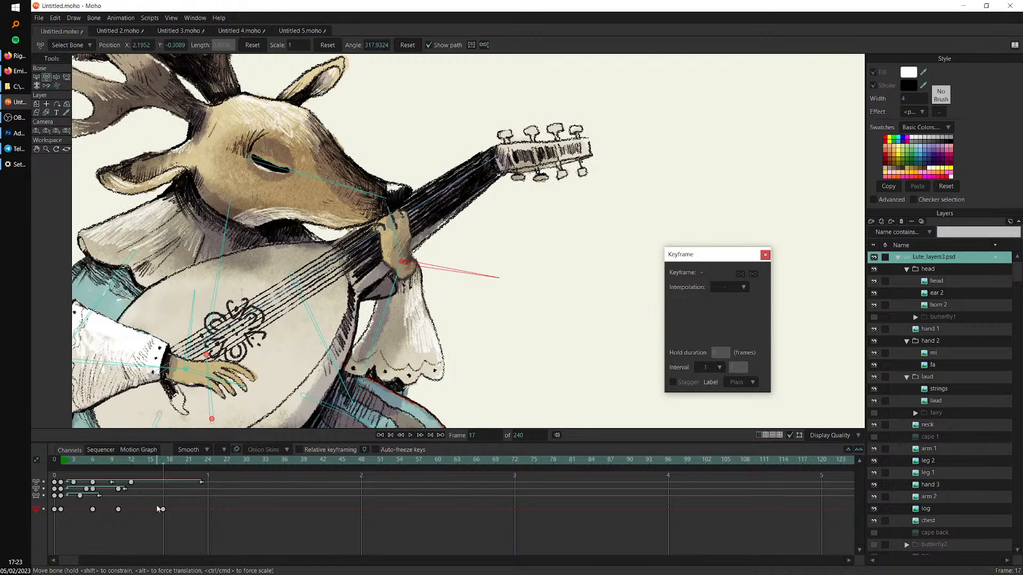
click(162, 509)
drag(119, 509, 170, 506)
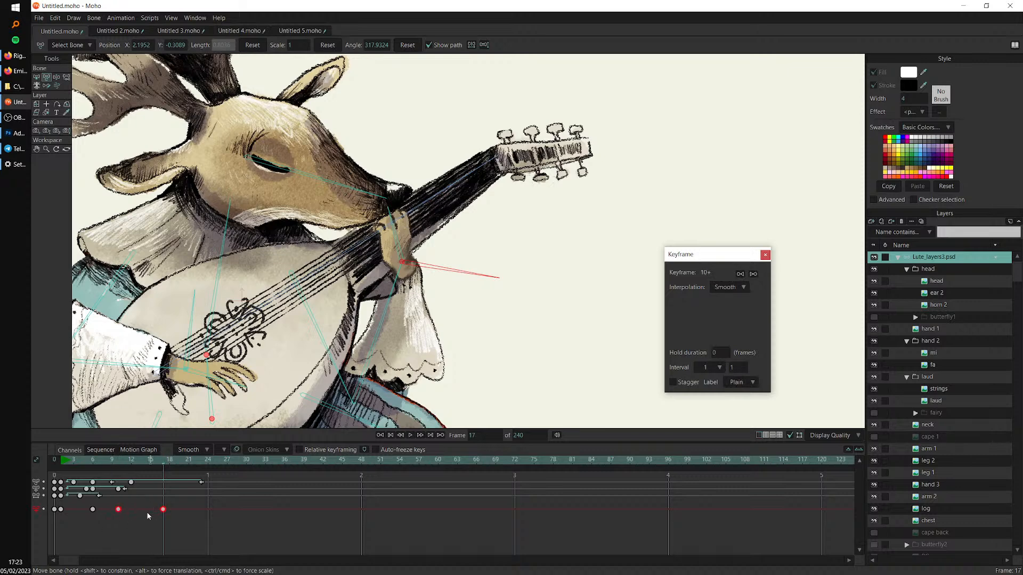
click(183, 513)
Return the fretting hand's bone to about X 2.95, Y -0.27 at frame 22 and make that keyframe cycle back to frame 2
drag(170, 462, 193, 466)
drag(412, 262, 482, 208)
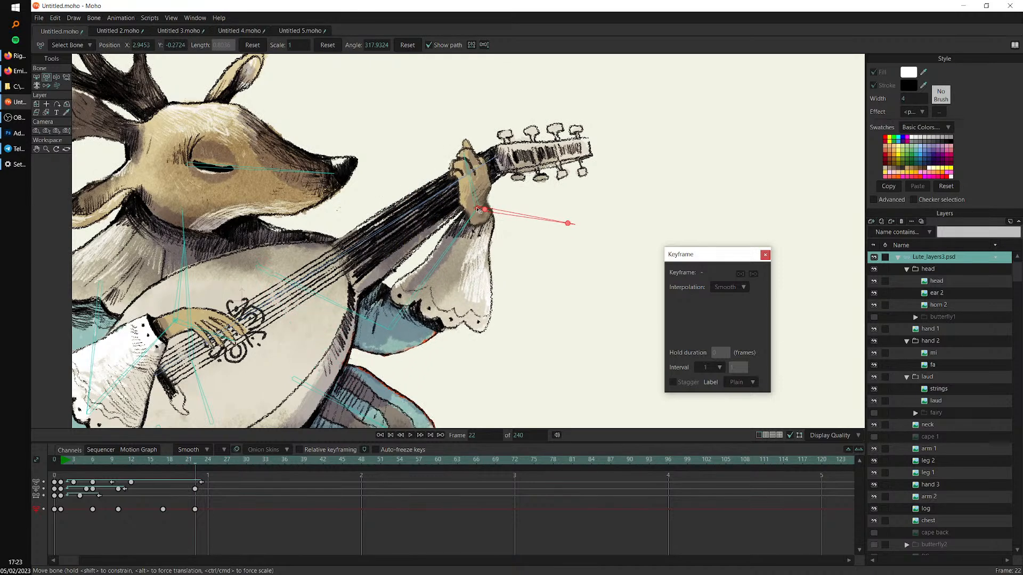
click(61, 509)
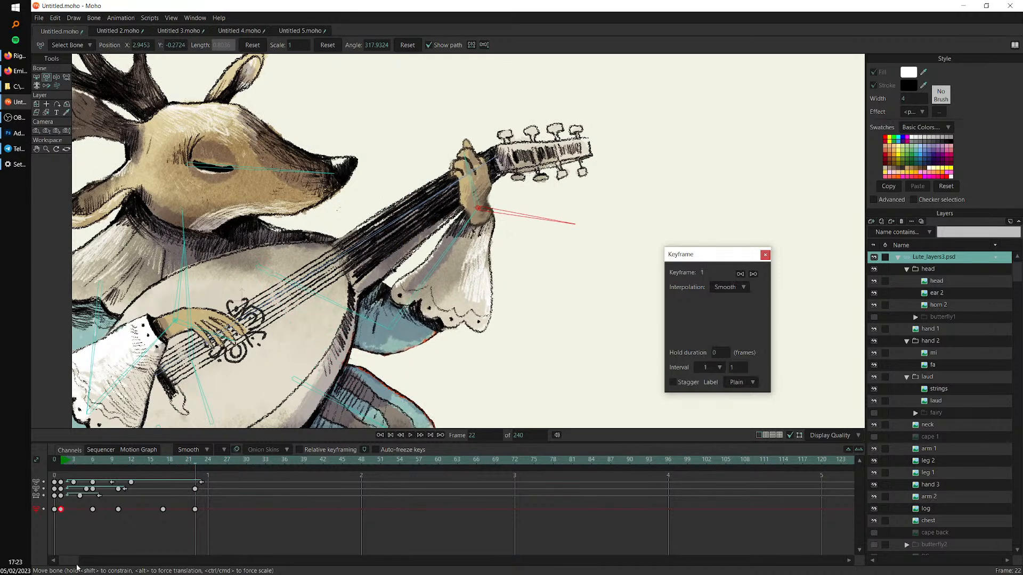
click(195, 509)
right_click(195, 509)
click(234, 497)
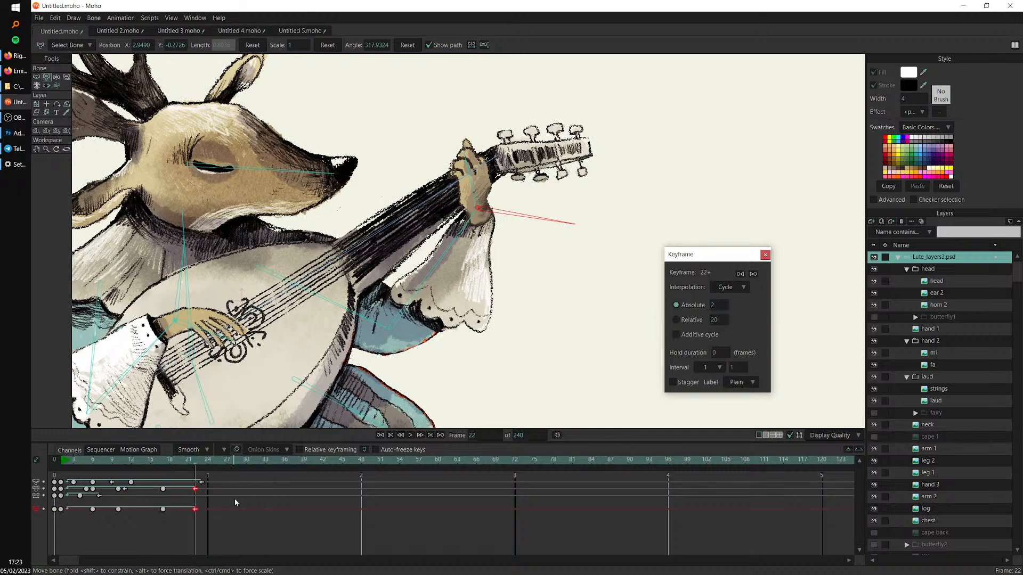
Play the animation with the cycled fretting hand and return the playhead to the start
key(space)
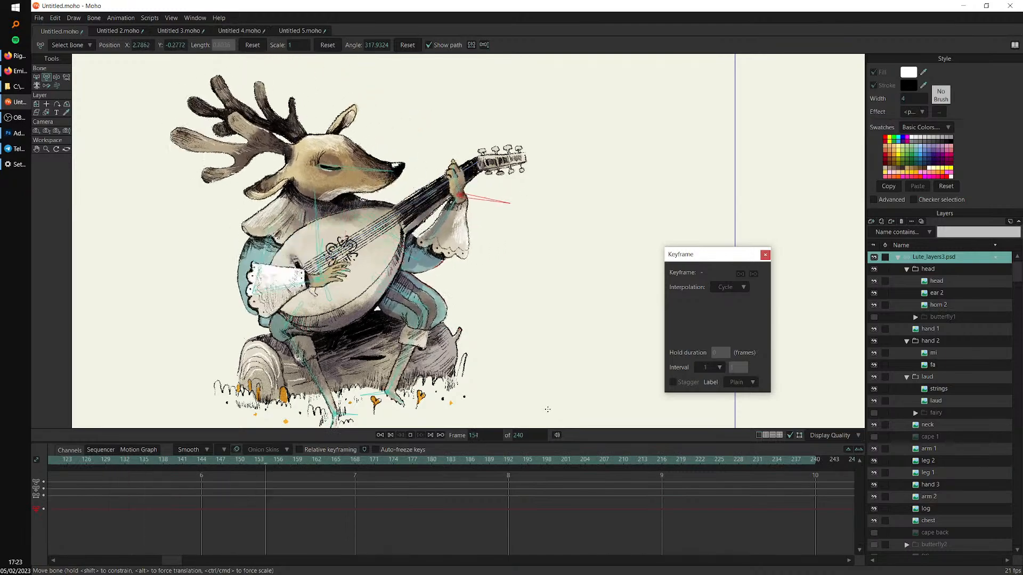
key(space)
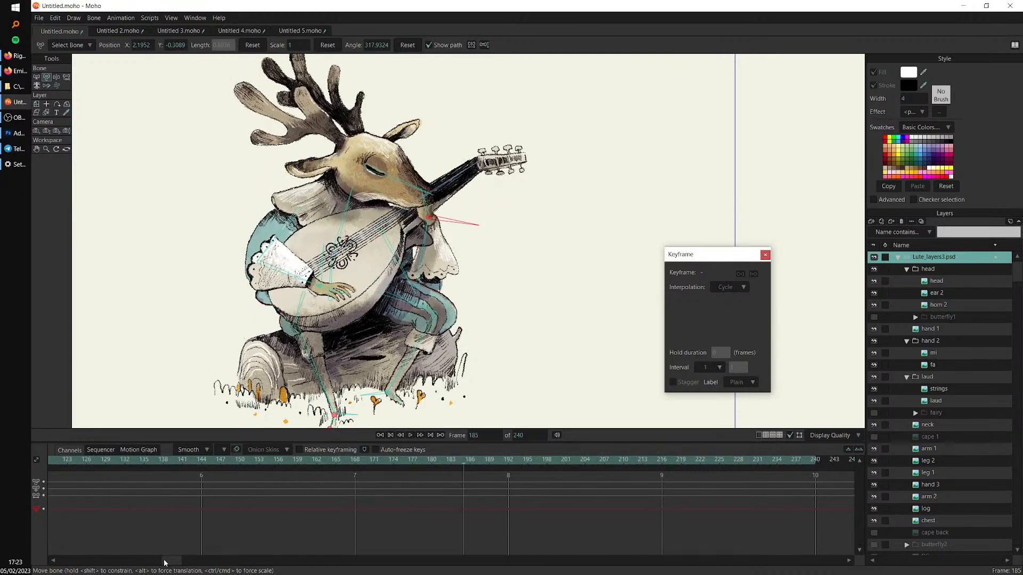
drag(169, 561, 64, 560)
click(60, 468)
Select the lute's bone and rotate it to about 49.4° at frame 1
key(z)
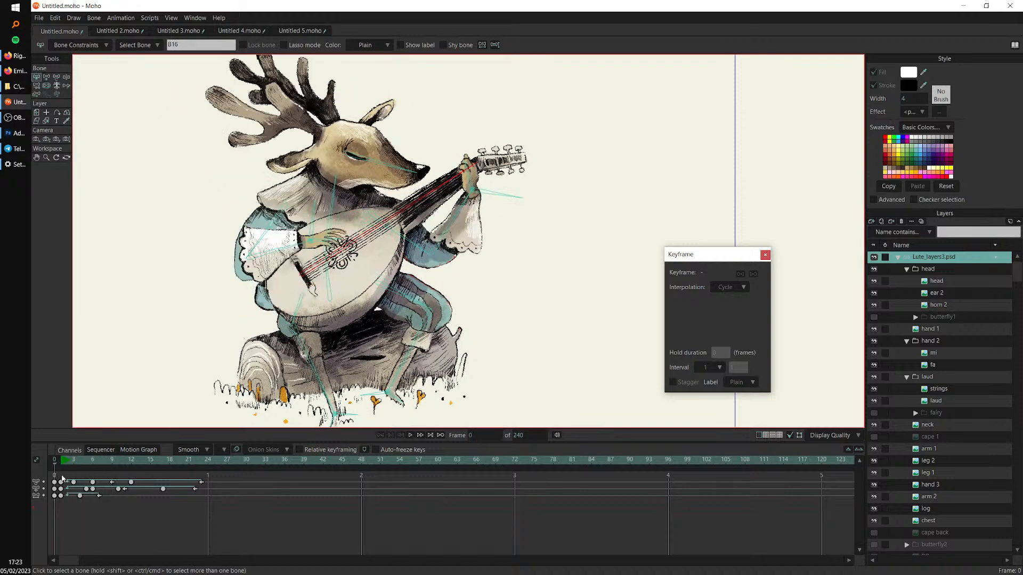
click(47, 78)
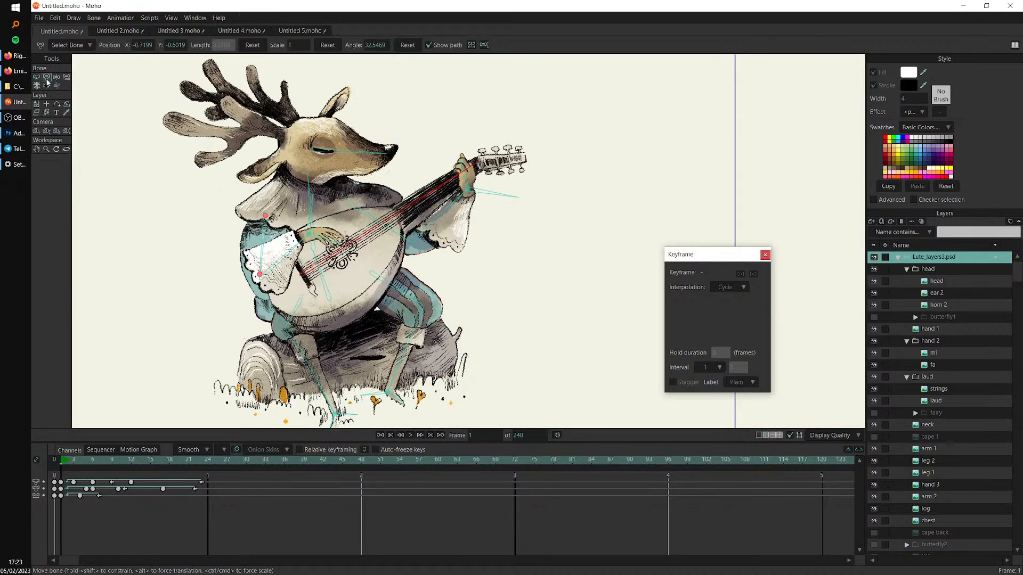
drag(424, 203, 384, 188)
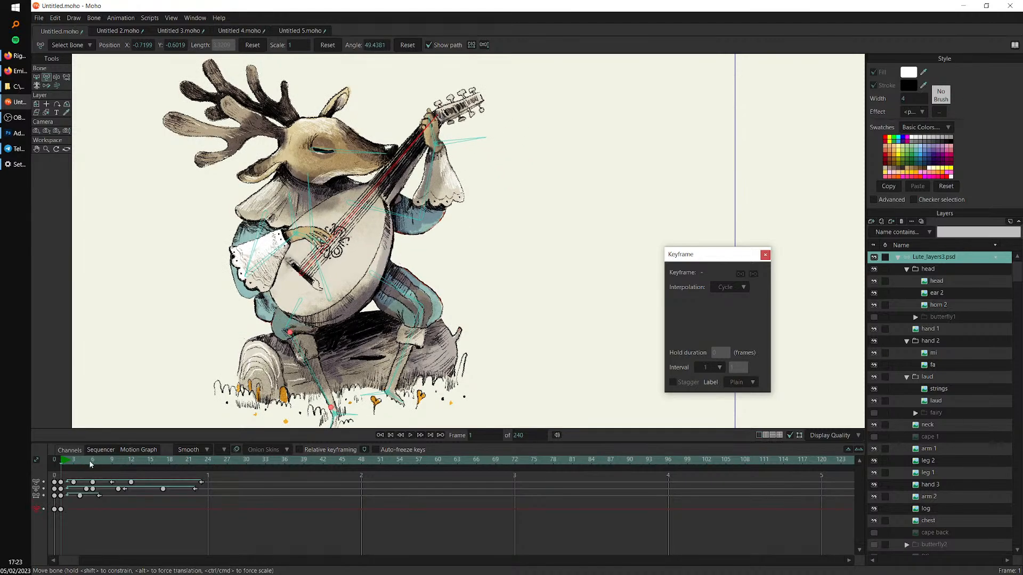
Rotate the lute's bone downward at frames 8 and 12, up at 17, down to about 29.1° at 24, and up to about 40.9° at 31
drag(89, 463, 125, 444)
drag(371, 196, 384, 208)
drag(120, 461, 131, 462)
mouse_move(387, 216)
mouse_down()
mouse_move(400, 242)
mouse_move(396, 231)
mouse_up()
drag(149, 463, 163, 462)
drag(390, 234, 380, 217)
drag(173, 463, 207, 461)
drag(385, 207, 397, 224)
drag(235, 462, 253, 462)
drag(401, 219, 390, 206)
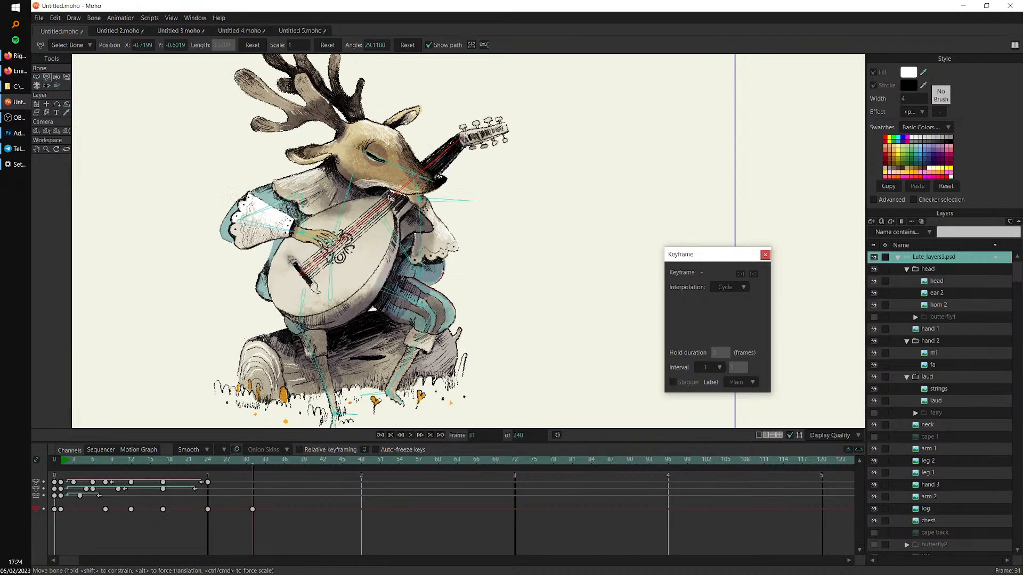
Copy the lute bone's frame 1 rotation keyframe to frame 37 and make it cycle back to frame 2
drag(252, 462, 291, 462)
click(61, 510)
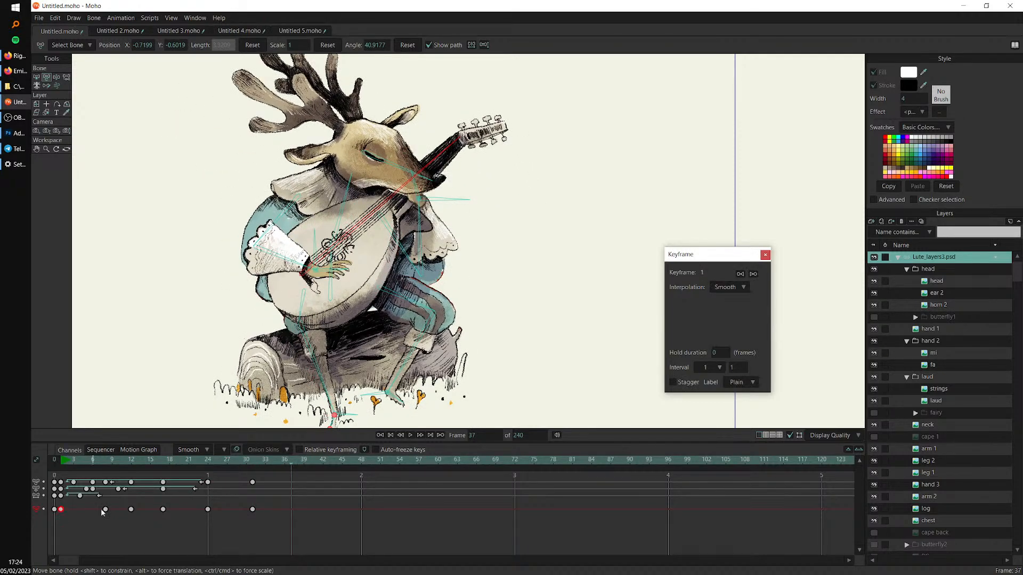
drag(299, 504, 286, 519)
key(c)
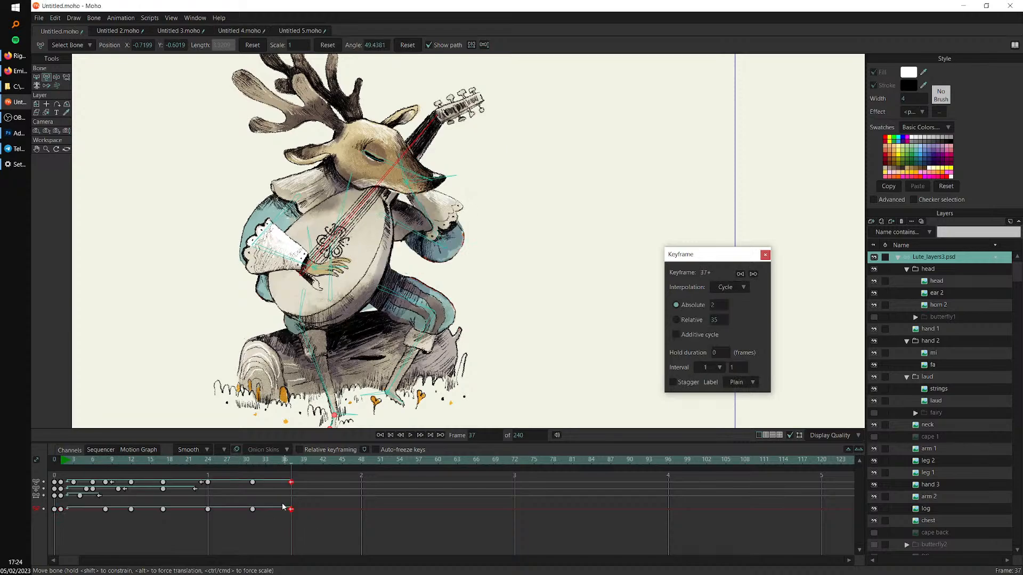
Play the animation with the lute's rotation cycle, and scrub through the opening frames to check the overlapping cycles
key(space)
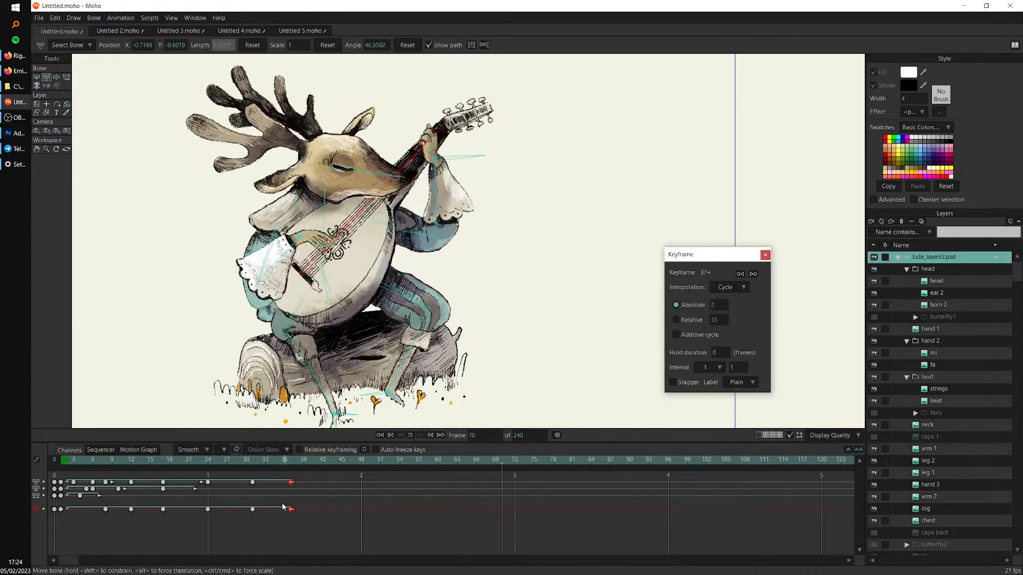
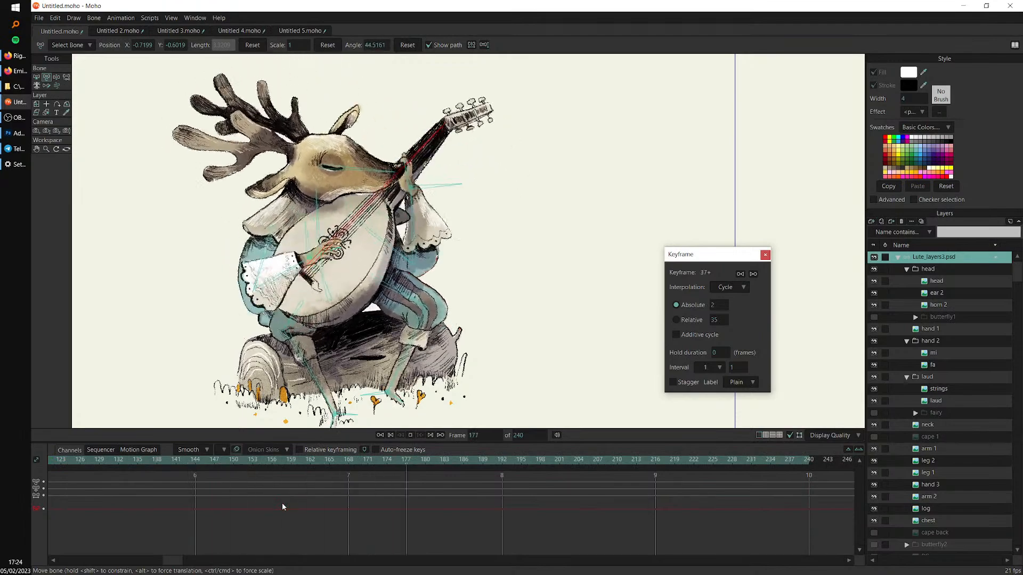
key(space)
drag(172, 565, 69, 561)
drag(109, 526, 147, 533)
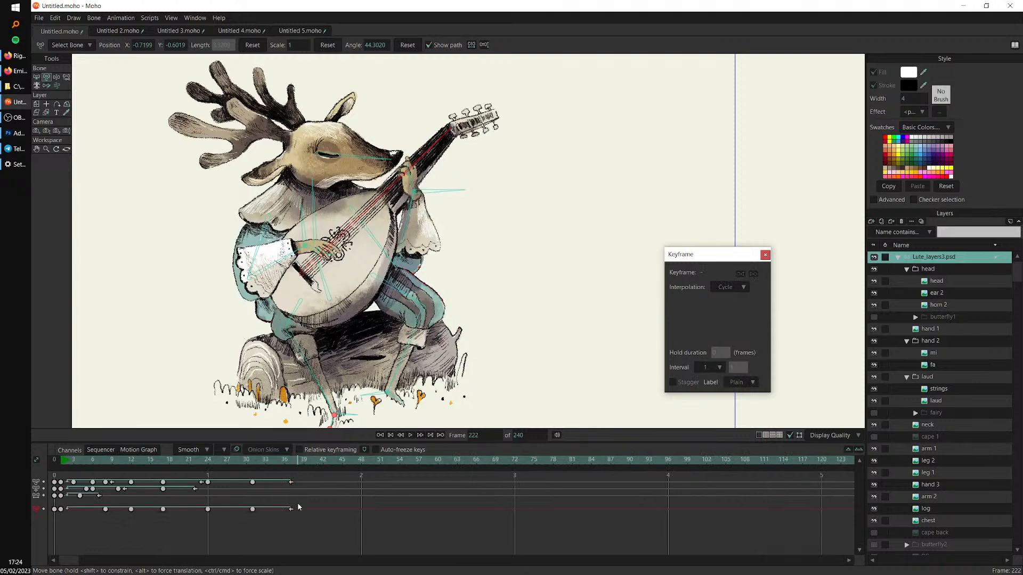
drag(63, 460, 67, 462)
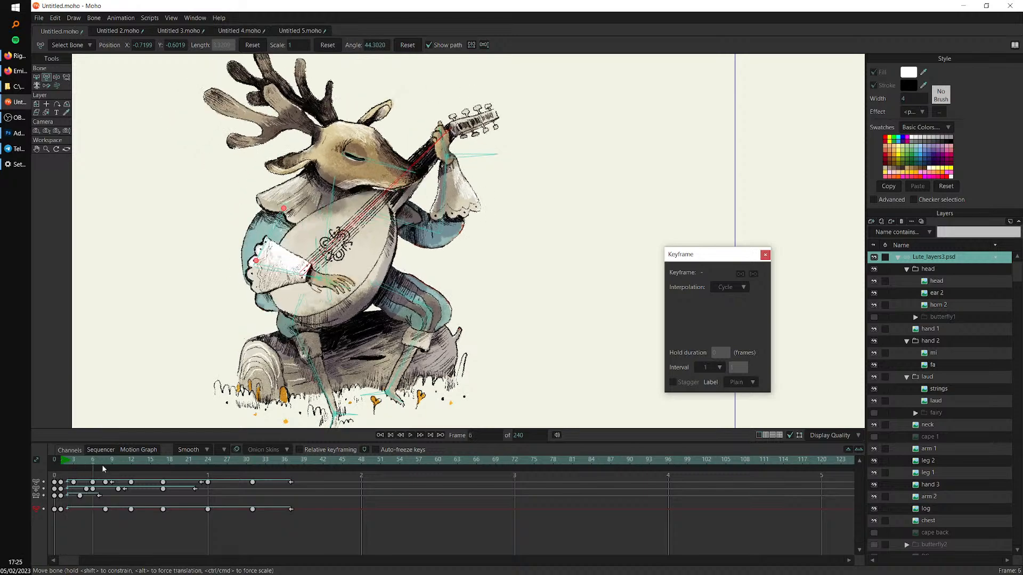
drag(234, 488, 112, 502)
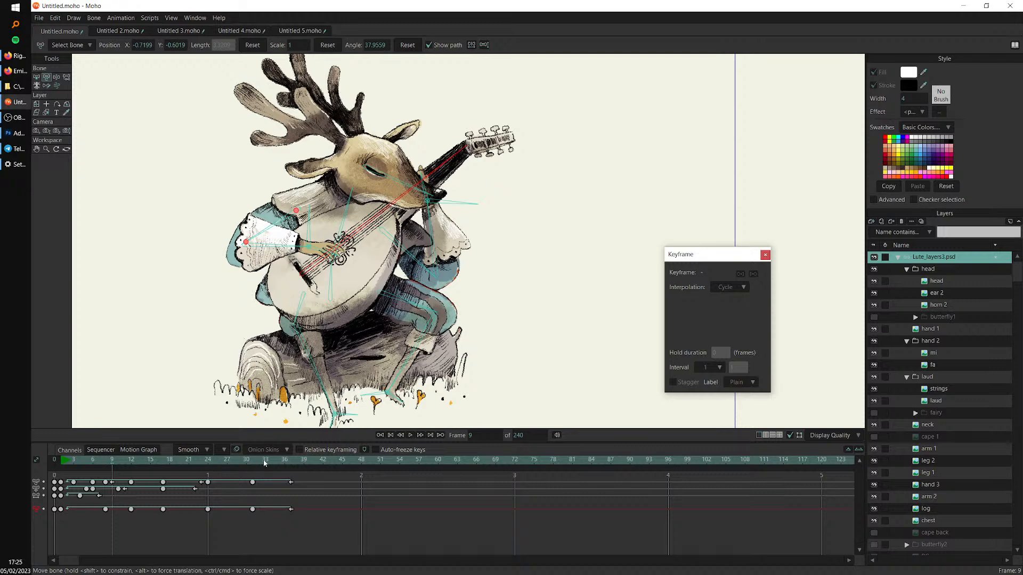
Limit playback to frames 48 through 70, play that section, and clear the playback range
click(360, 462)
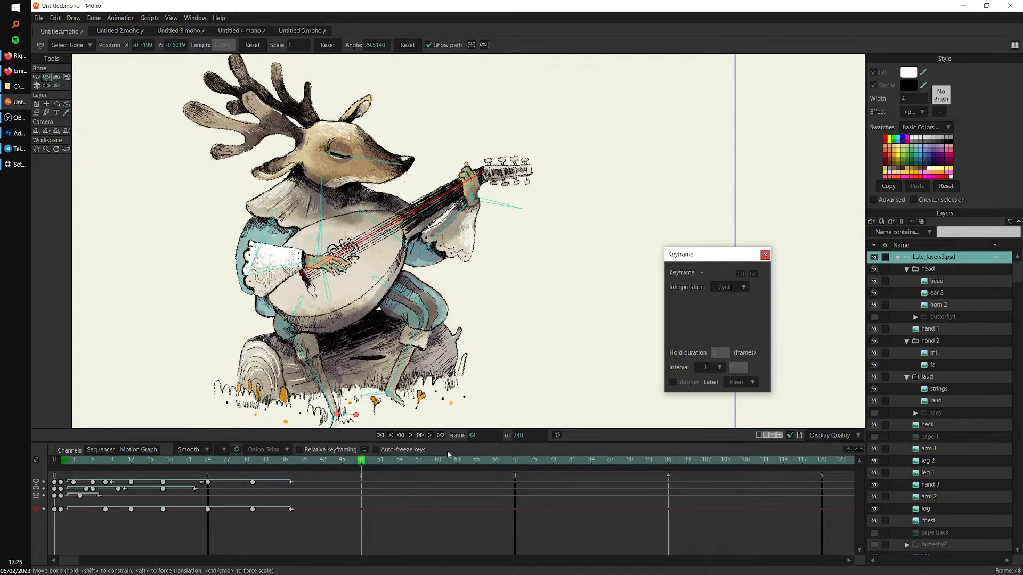
key(ctrl+Right)
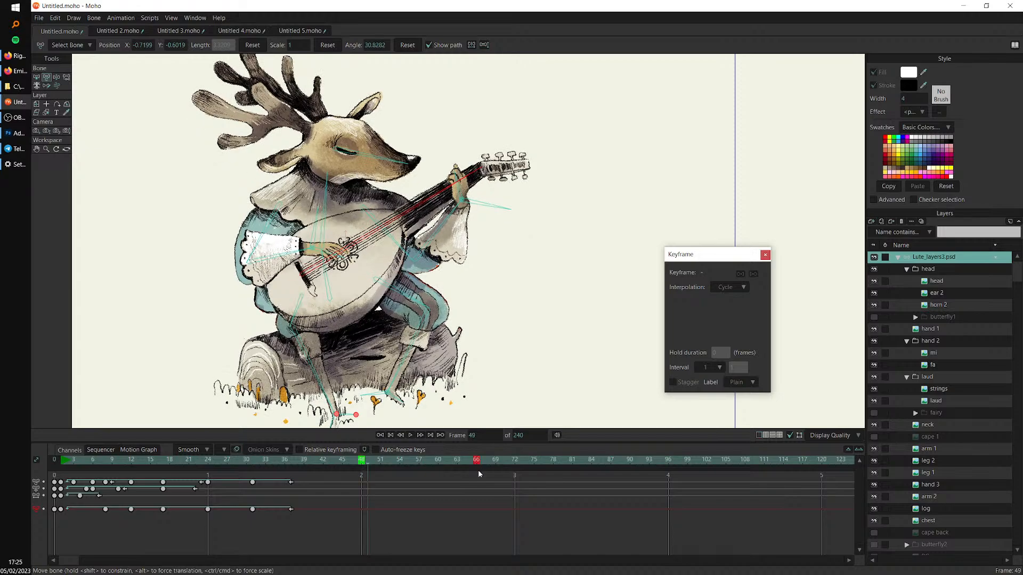
key(space)
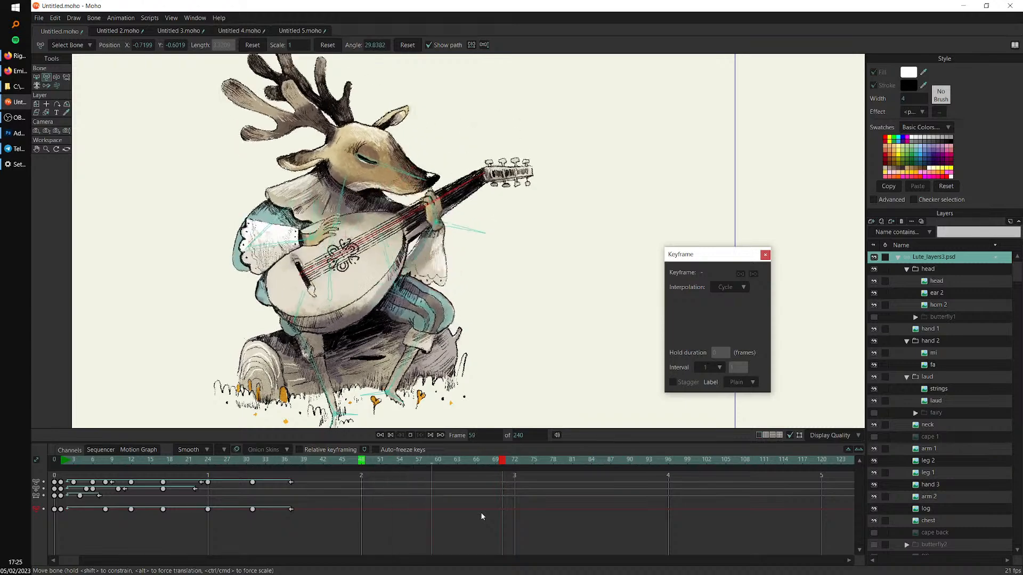
ctrl+right_click(502, 460)
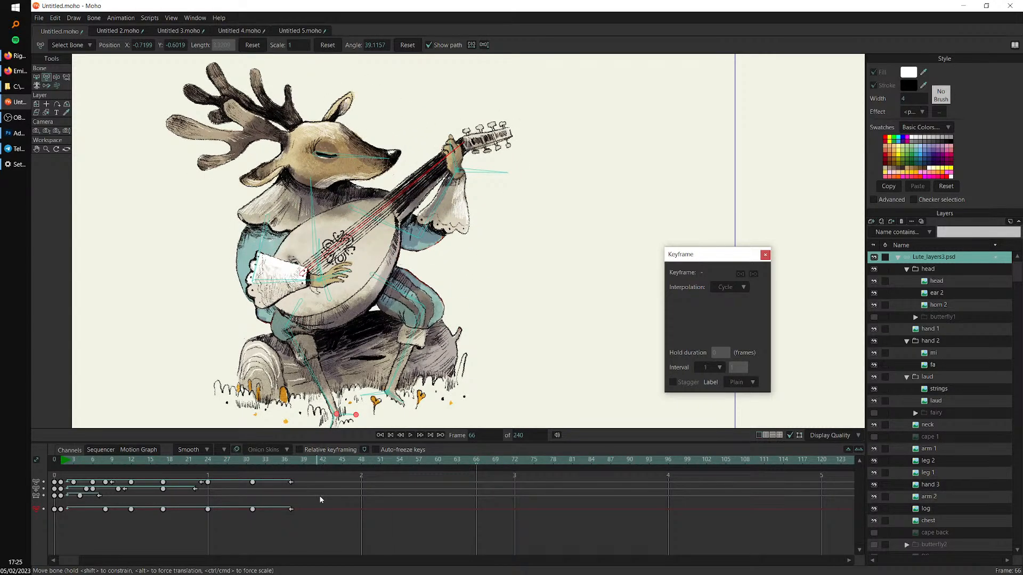
Delete all the bone animation keyframes from the timeline
drag(322, 483, 8, 553)
key(Delete)
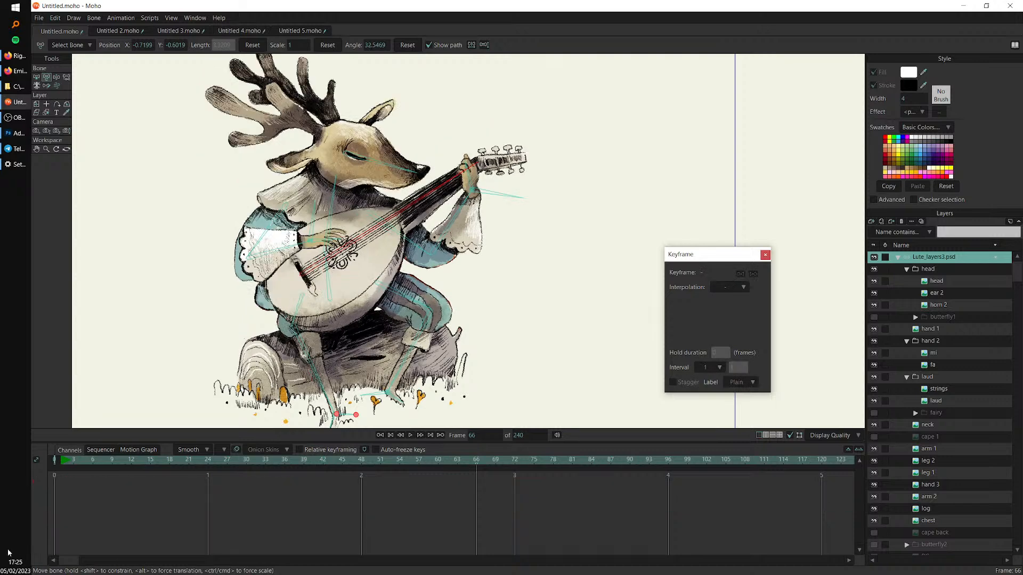
click(65, 461)
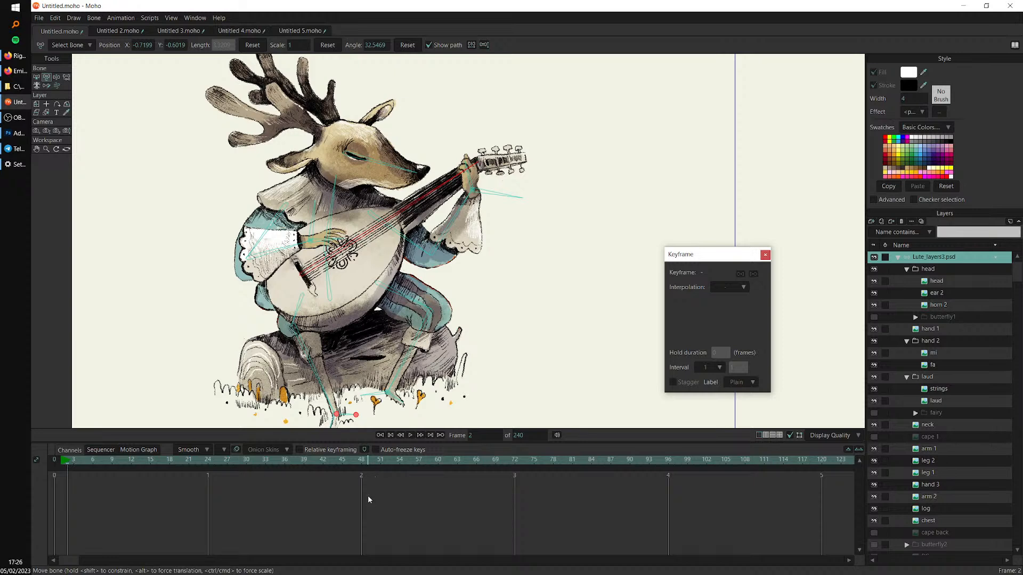
click(363, 460)
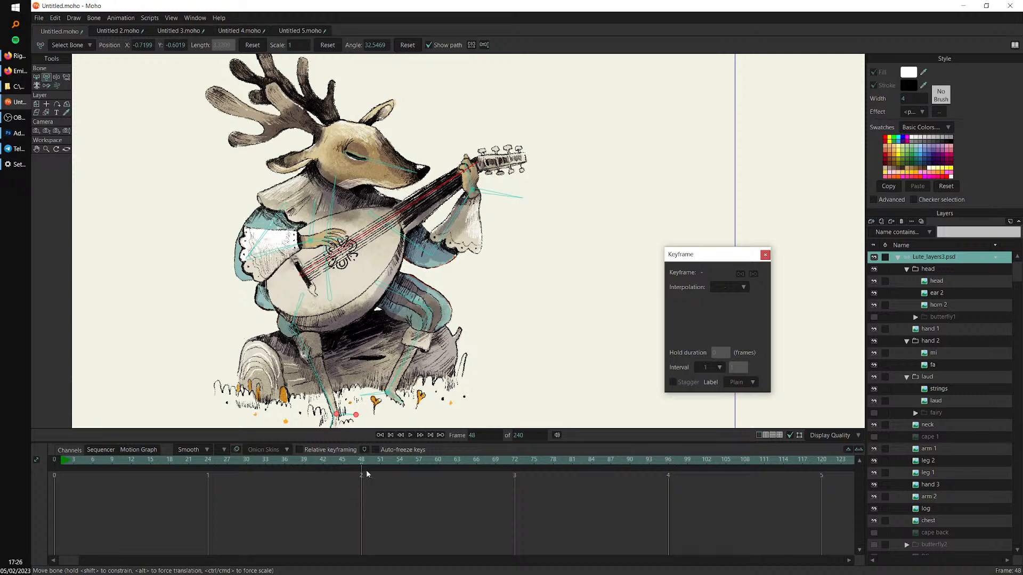
click(364, 490)
Switch to File Explorer, browse to the Cycles_webinar folder, and select Lute_layers2.moho
click(40, 18)
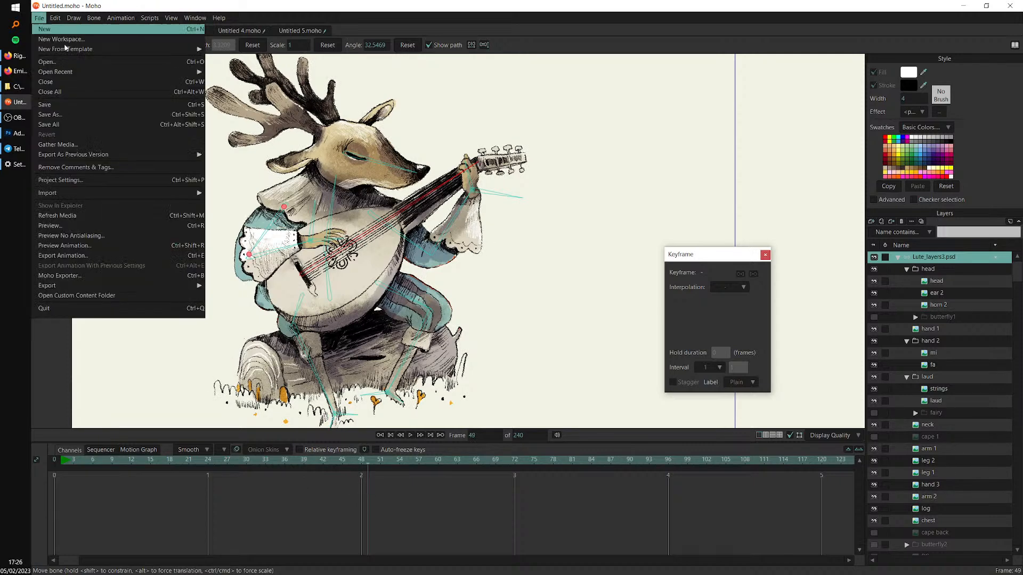
click(17, 86)
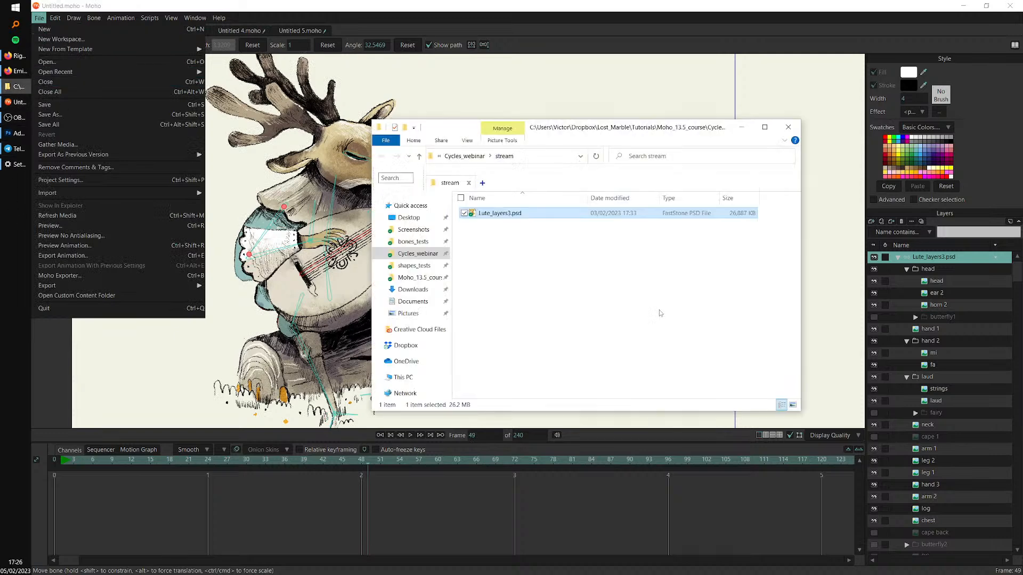
click(505, 277)
double_click(487, 272)
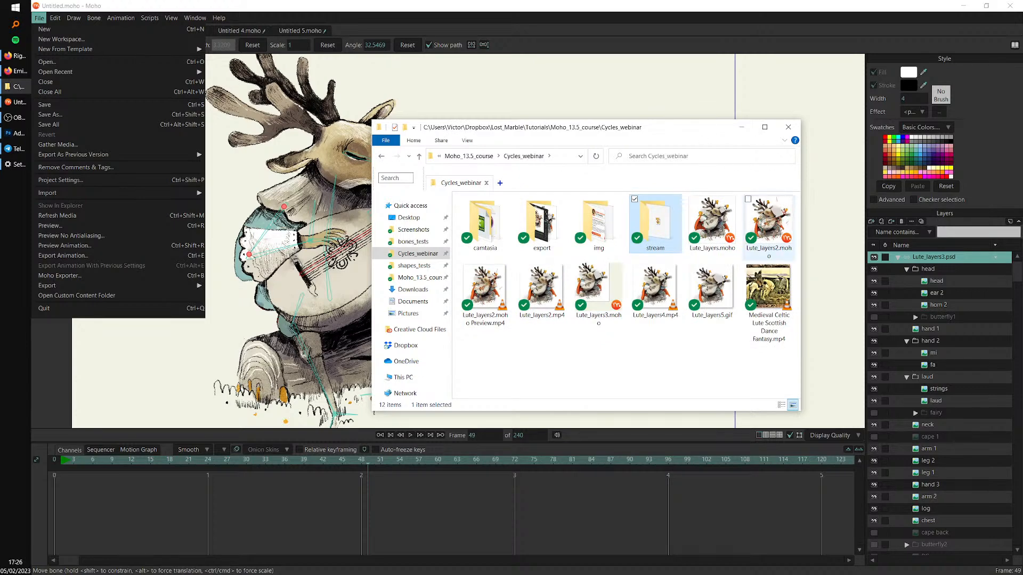
click(763, 223)
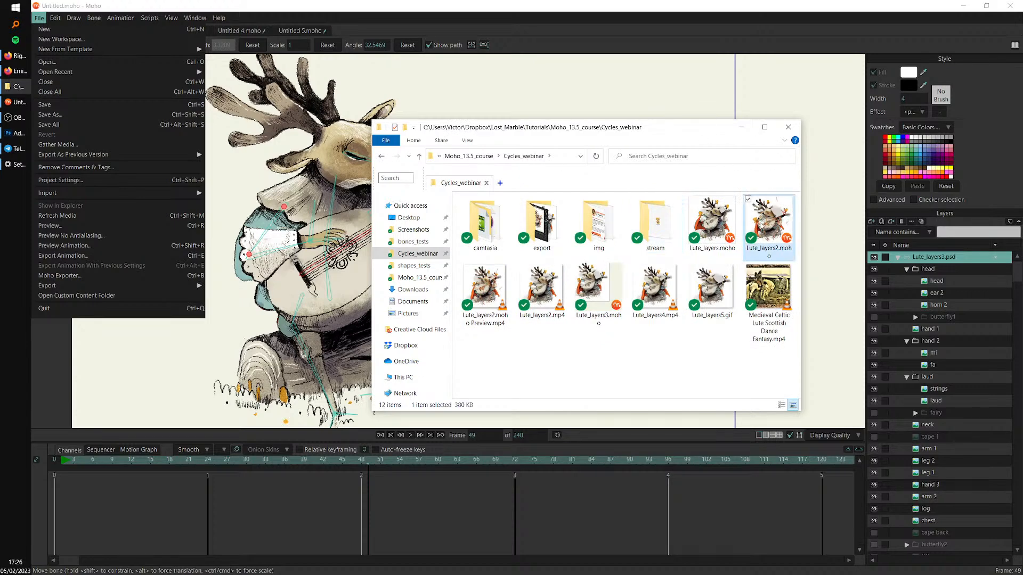
Open Lute_layers2.moho in Moho, continuing despite its newer file version
click(747, 38)
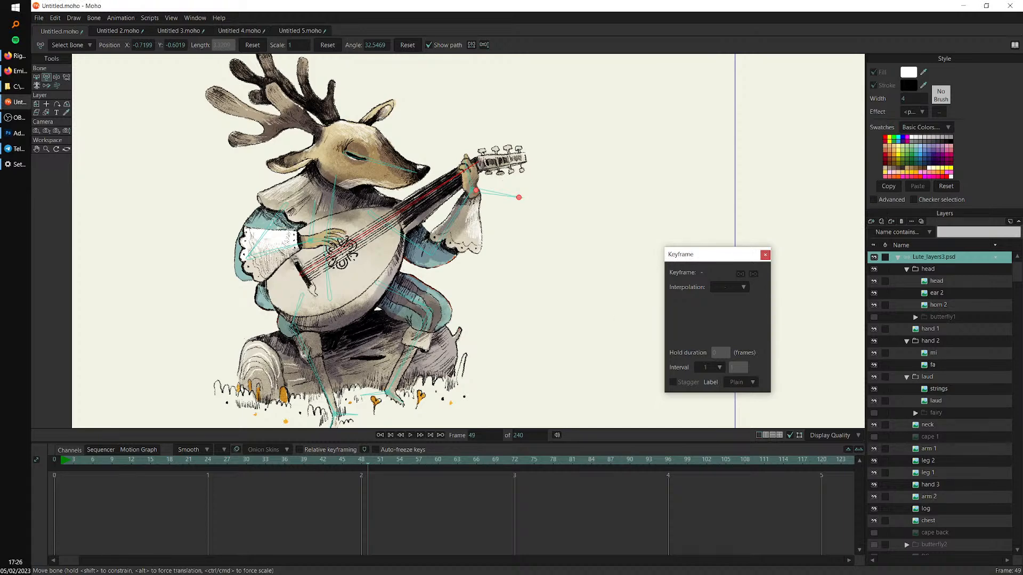
key(alt+Tab)
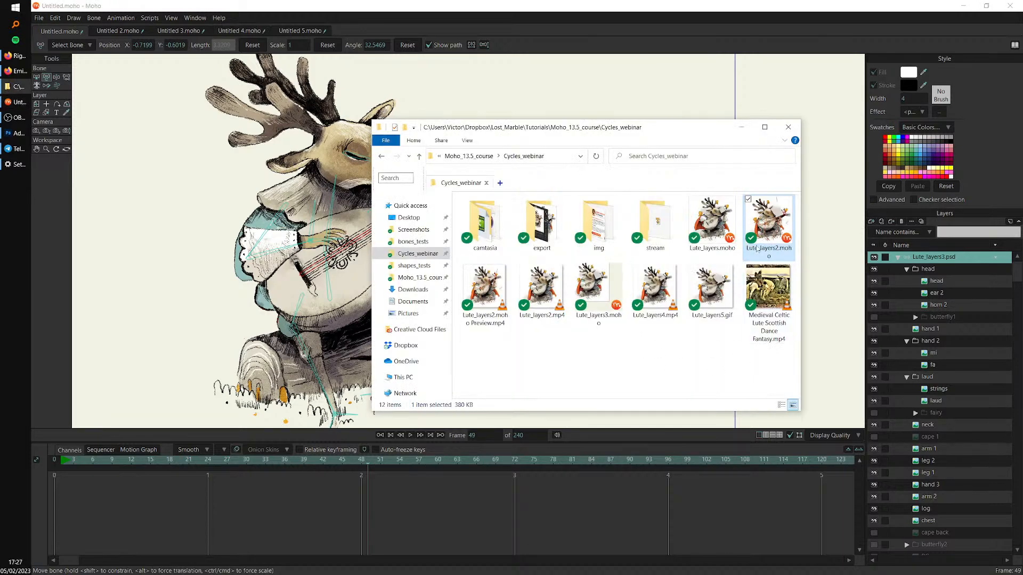
click(787, 127)
key(ctrl+o)
key(Return)
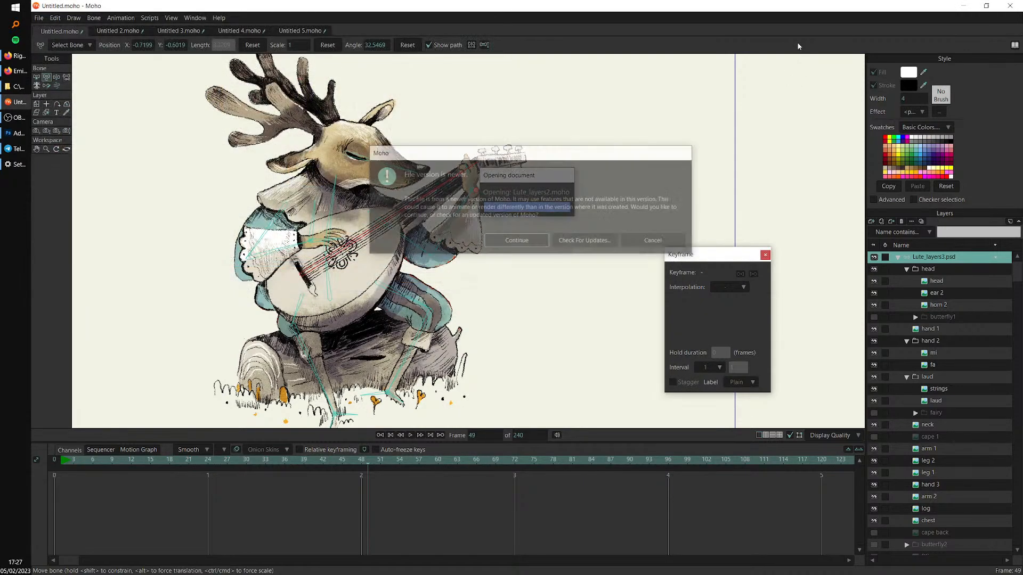
Continue opening Lute_layers2.moho despite its newer file version, and switch back to the Untitled.moho project
click(535, 241)
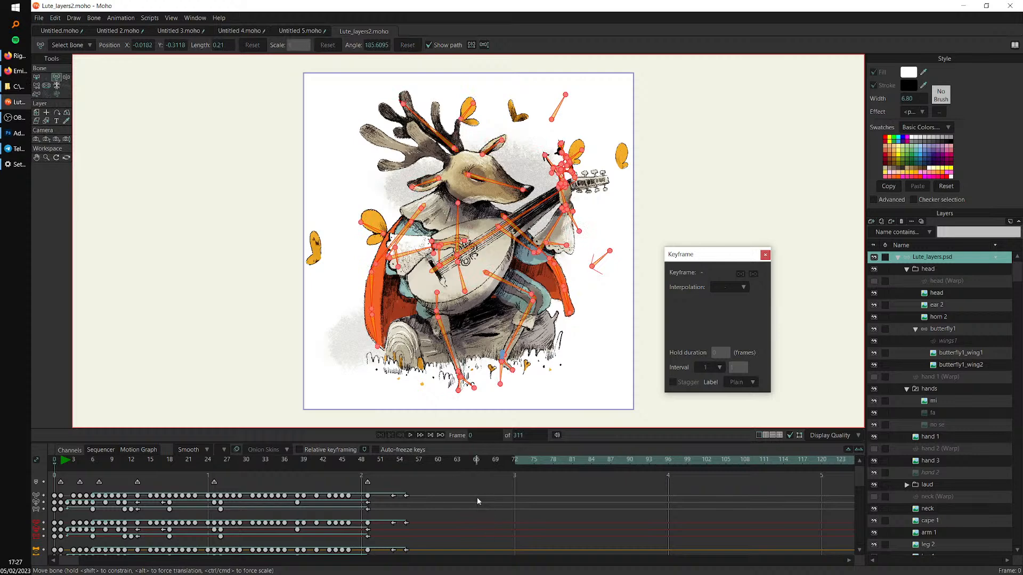
click(69, 32)
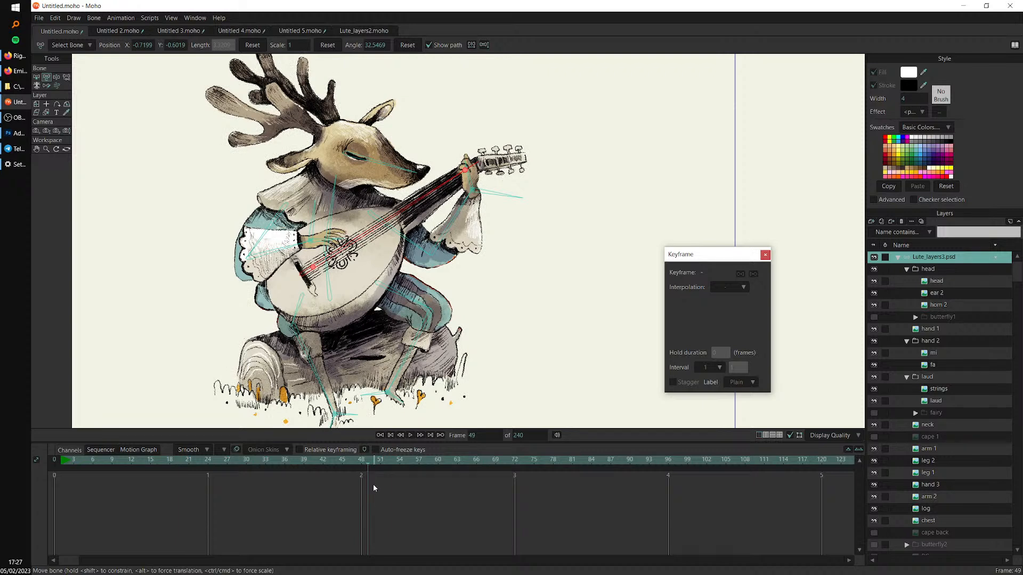
Add a document-wide timeline marker at frame 49
click(366, 450)
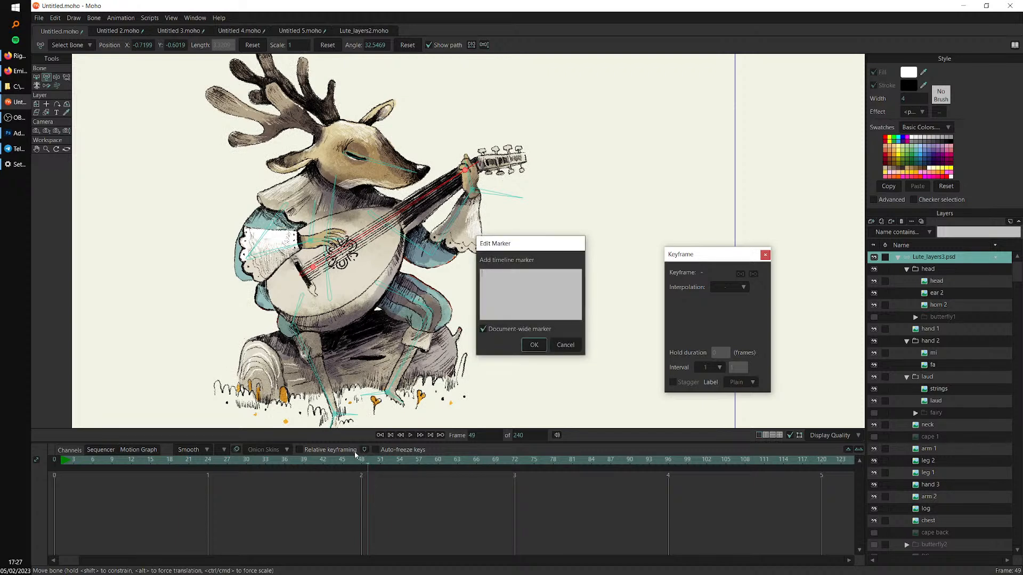
key(super+plus)
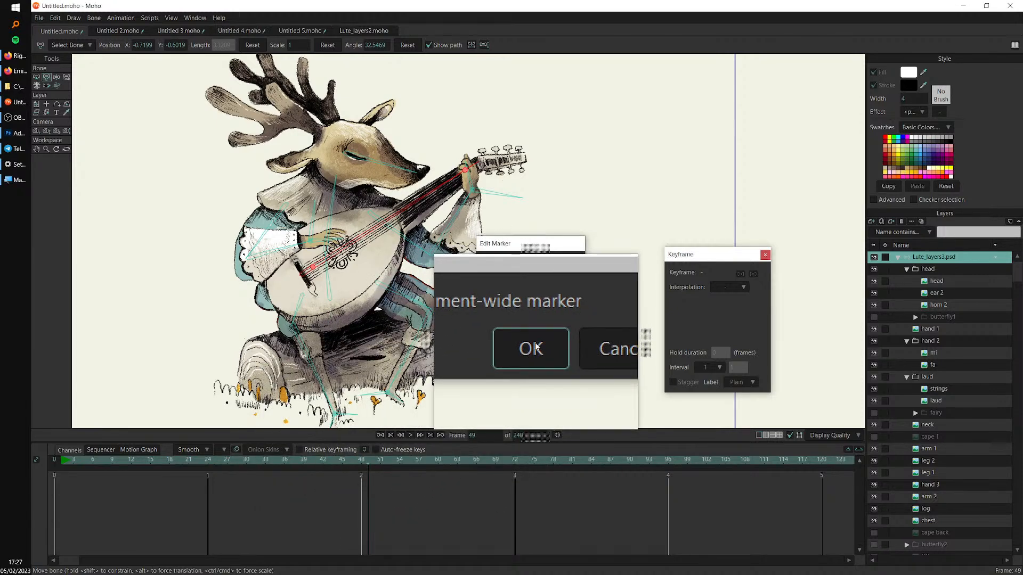
click(534, 340)
key(super+Escape)
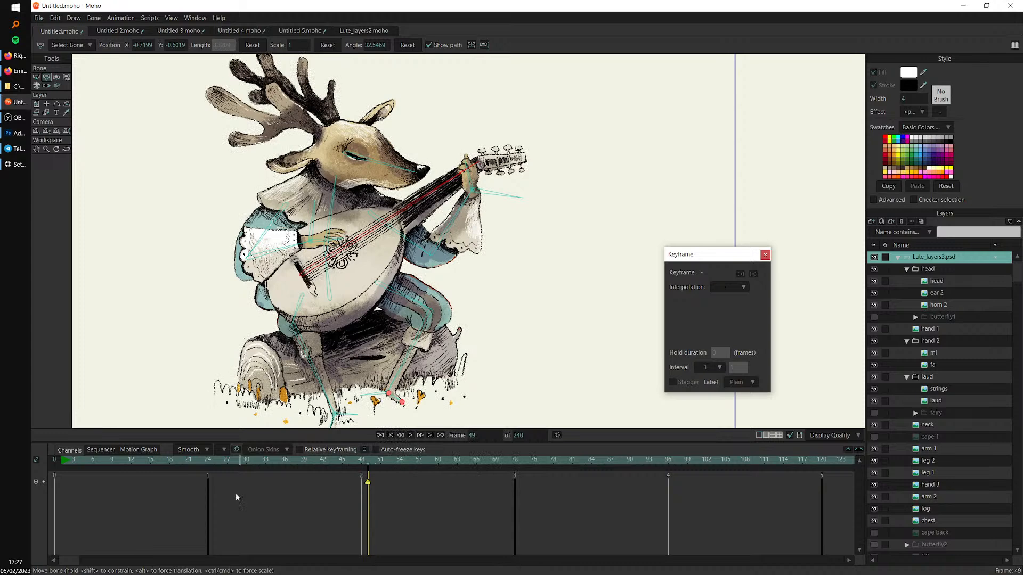
Rotate the deer's torso bone back to about 117° at frame 1 and forward to about 77° at frame 25
click(60, 464)
drag(451, 284, 460, 303)
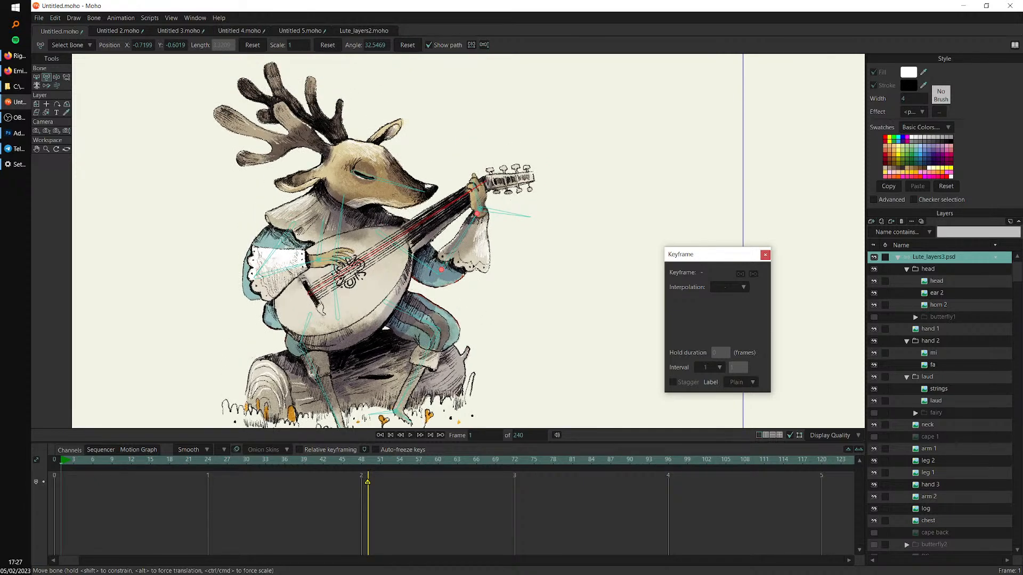
drag(476, 268, 484, 248)
scroll(481, 245, down, 1)
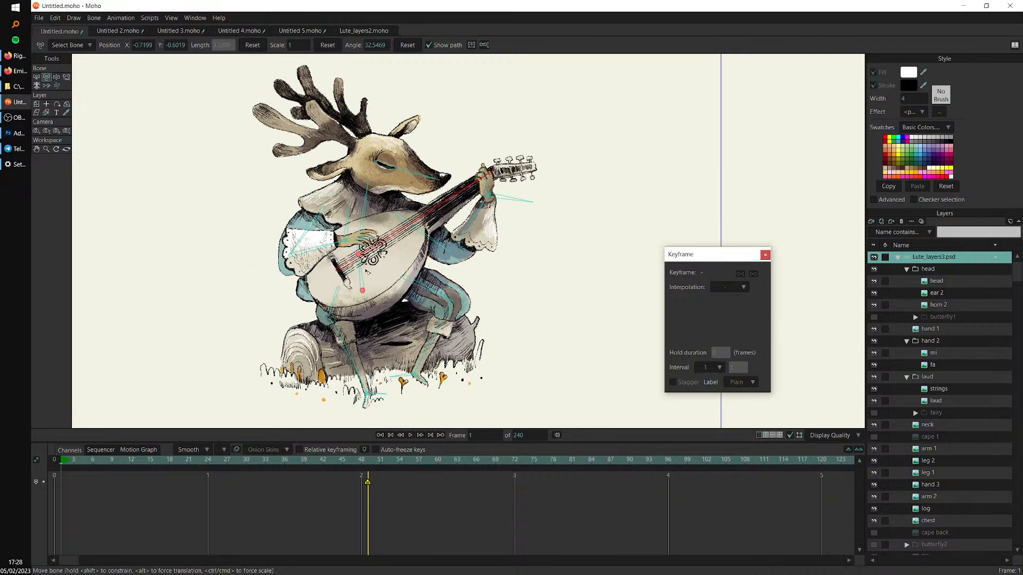
drag(366, 273, 356, 274)
click(211, 461)
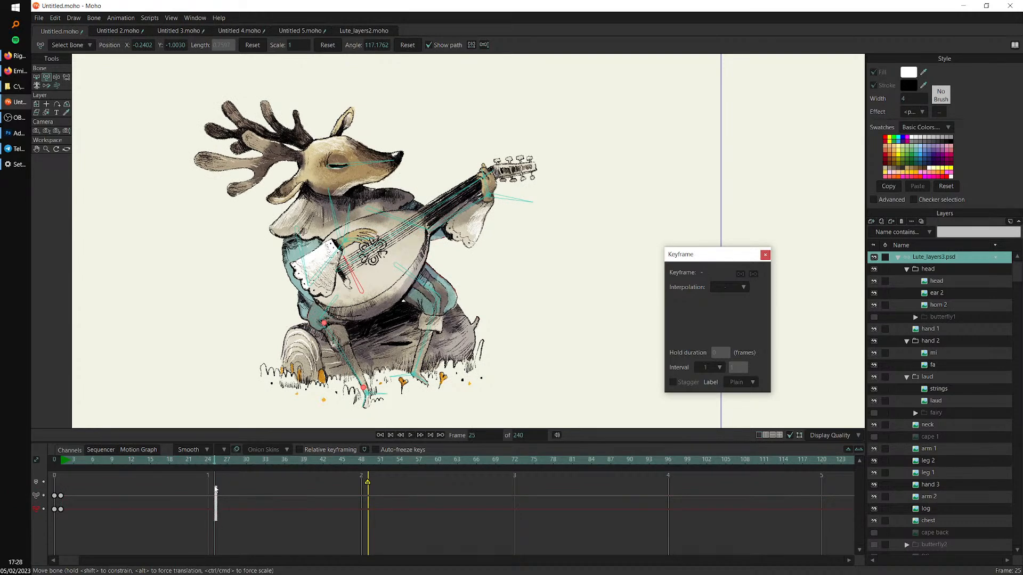
drag(360, 280, 375, 290)
Copy the torso bone's rotation keyframe from frame 1 to frame 49
click(367, 461)
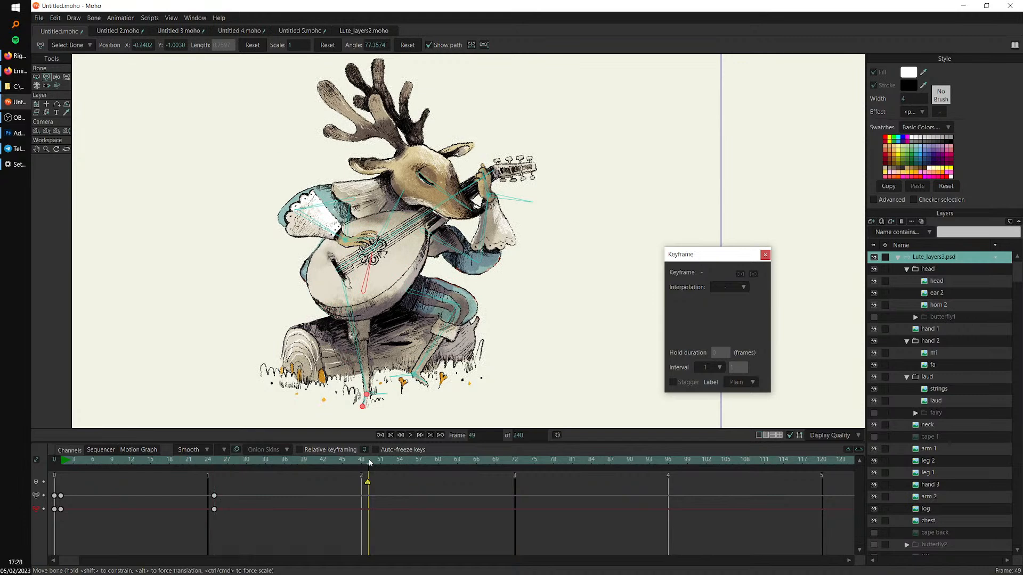
drag(75, 507, 66, 515)
key(ctrl+c)
key(ctrl+v)
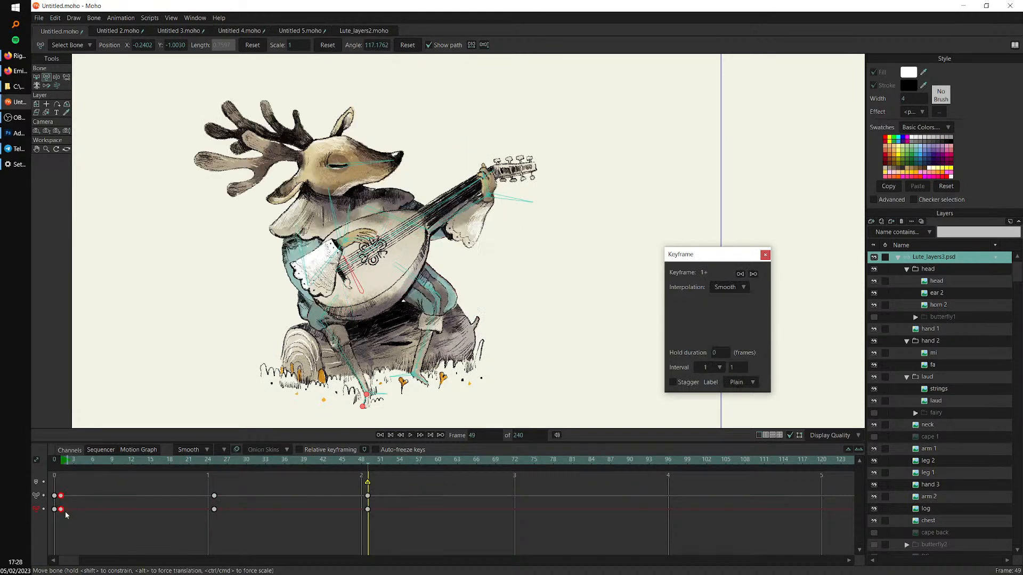
Set the frame 49 rotation keyframe's interpolation to Cycle and scrub through the timeline to check the loop
drag(378, 505, 358, 513)
click(717, 288)
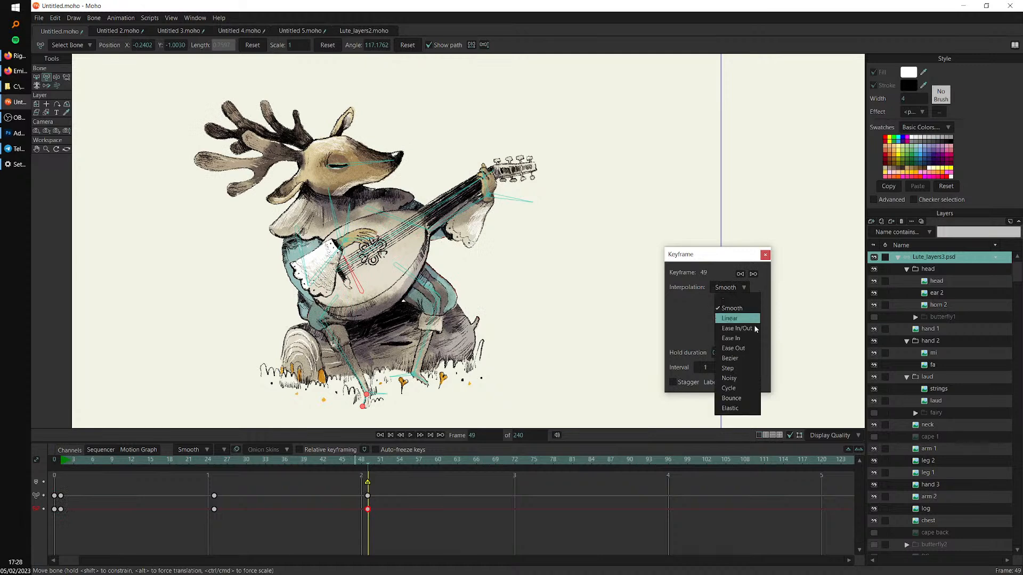
click(745, 390)
drag(74, 461, 416, 499)
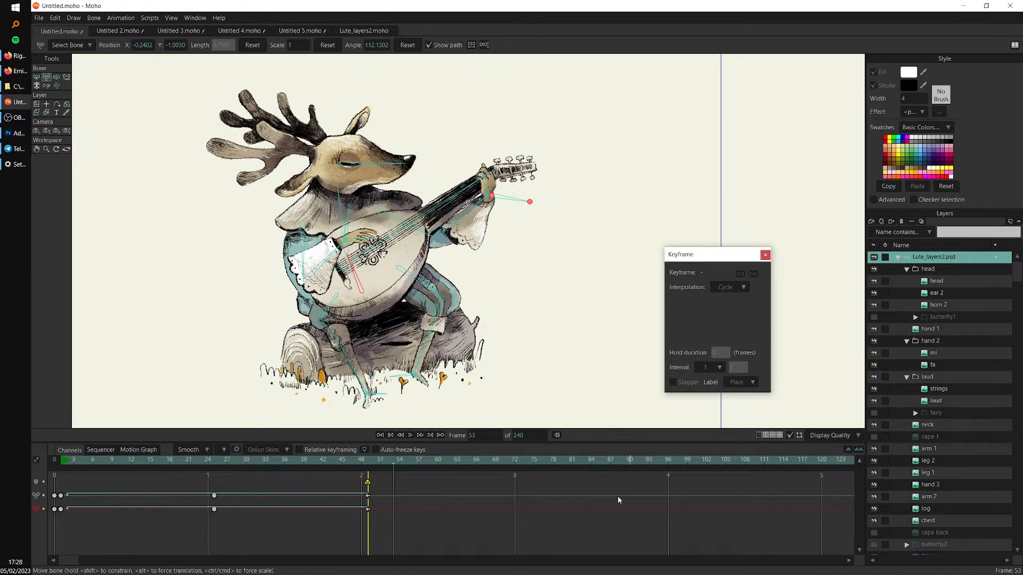
drag(73, 461, 388, 535)
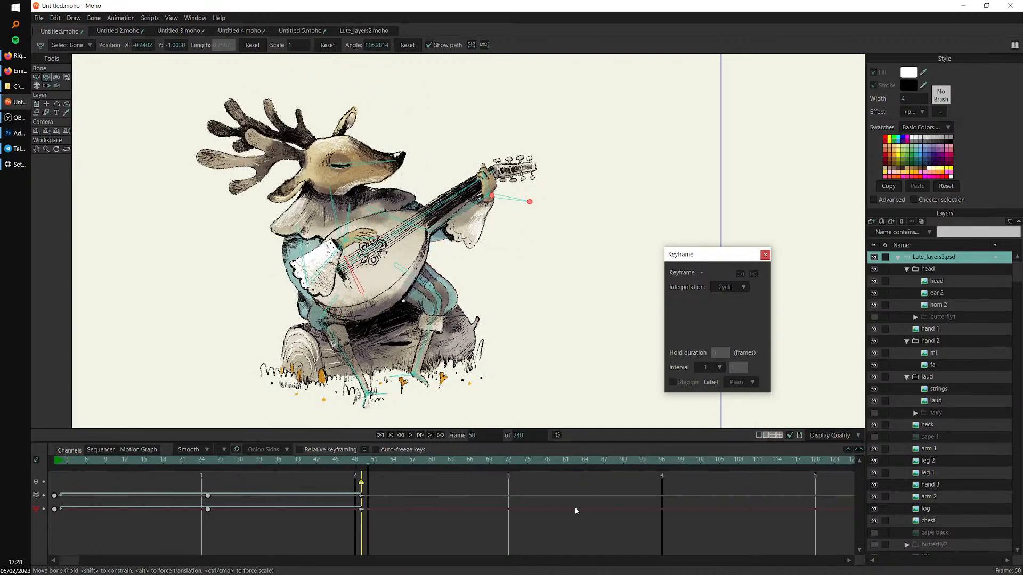
Set the project's start frame to 72 and its end frame to 120
click(452, 460)
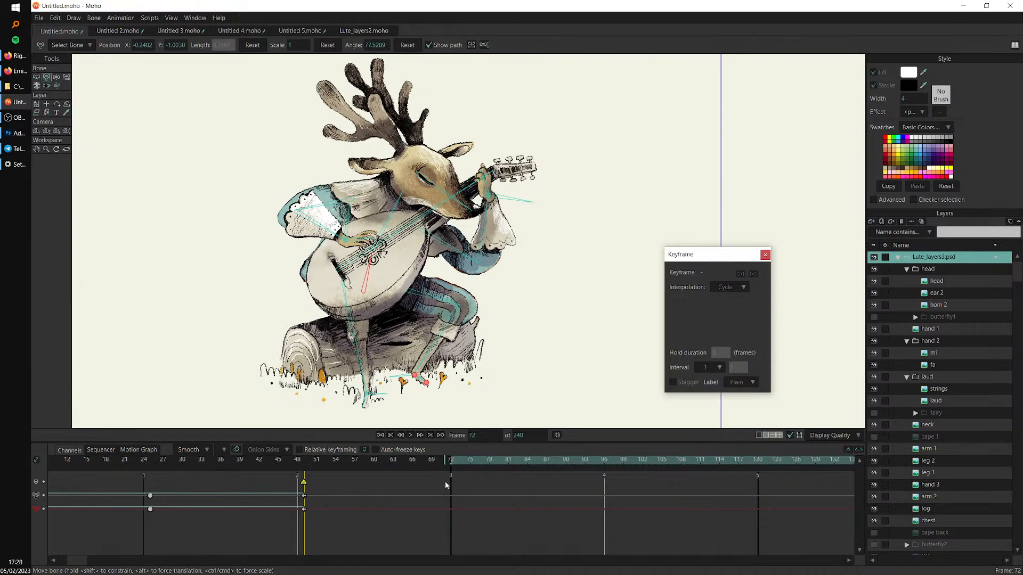
drag(452, 463, 760, 464)
alt+right_click(760, 463)
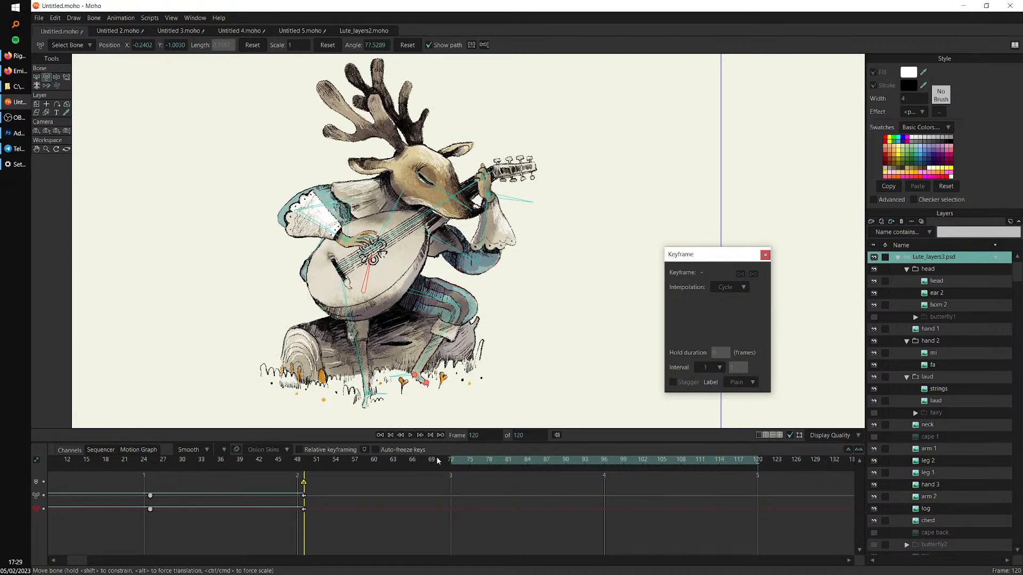
Play the animation between frames 72 and 120 to review the torso's rotation cycle, and stop playback
scroll(329, 514, left, 3)
drag(63, 479, 391, 526)
drag(494, 525, 830, 459)
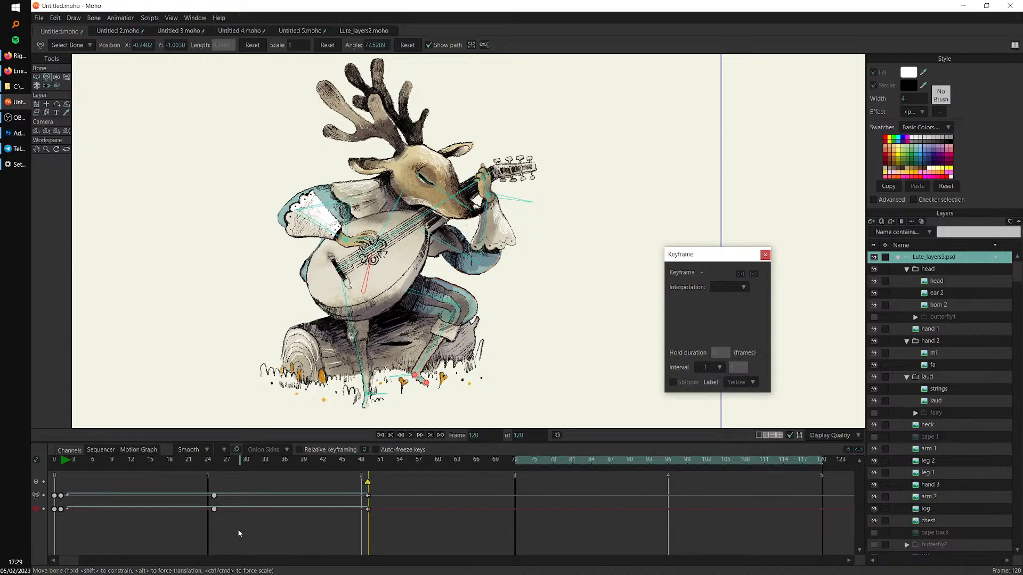
click(67, 462)
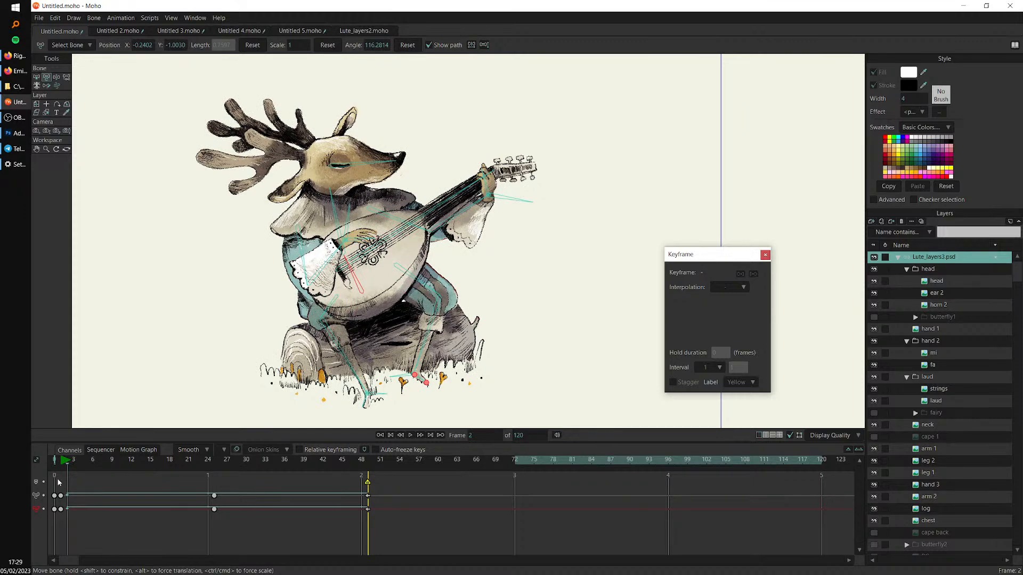
key(space)
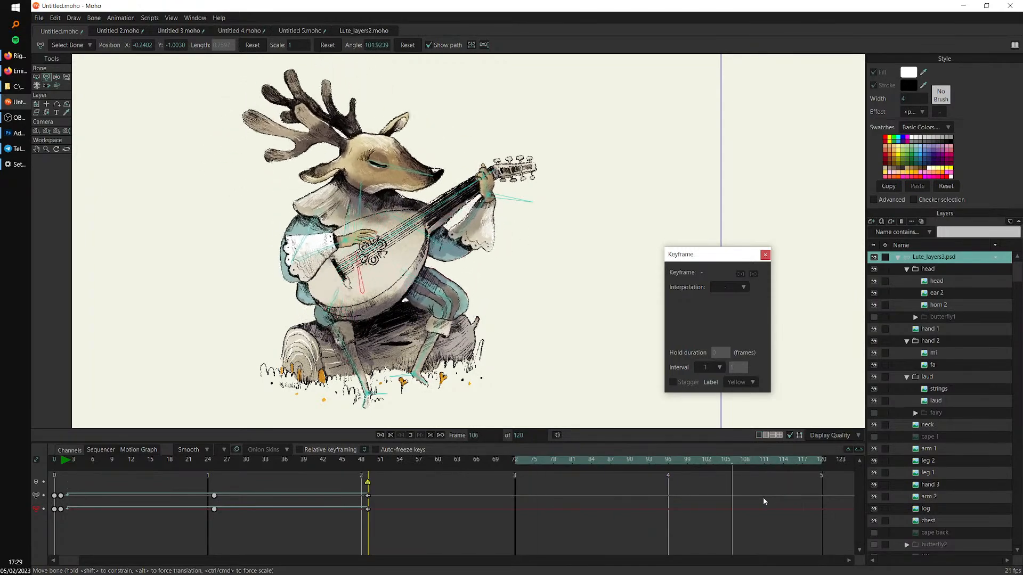
key(space)
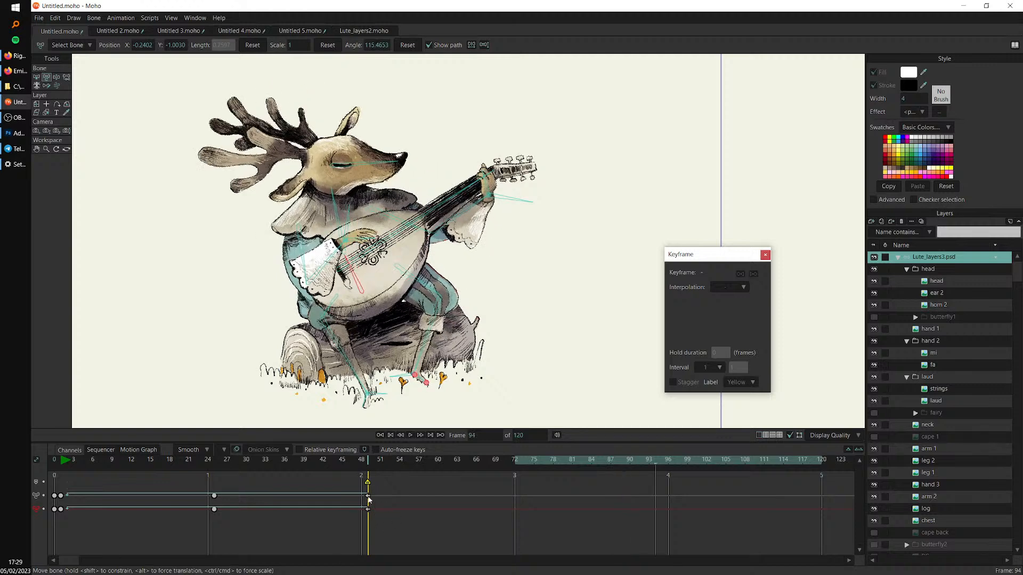
Review the torso poses between frames 1 and 25, and add a timeline marker at frame 25
click(65, 461)
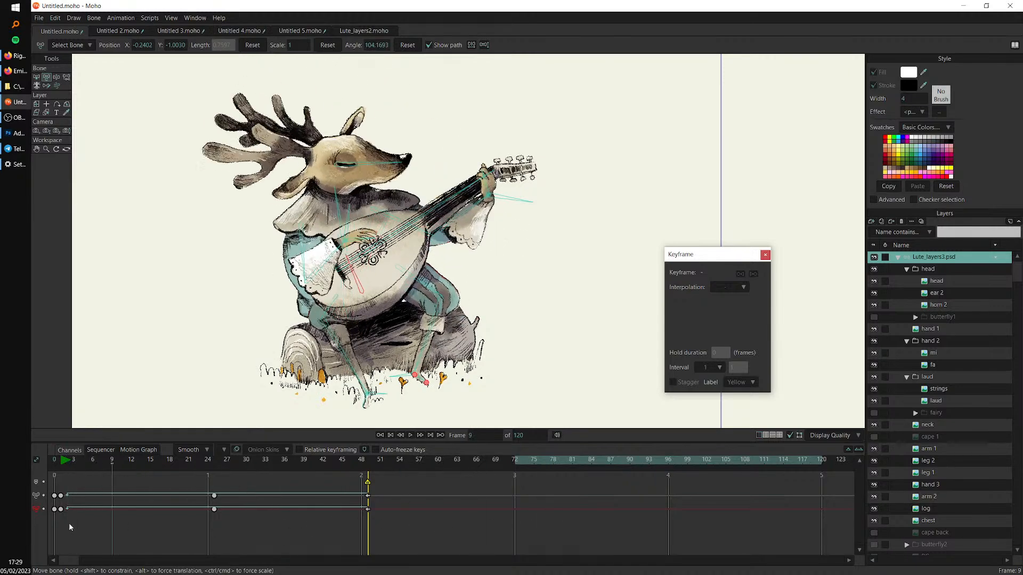
click(213, 513)
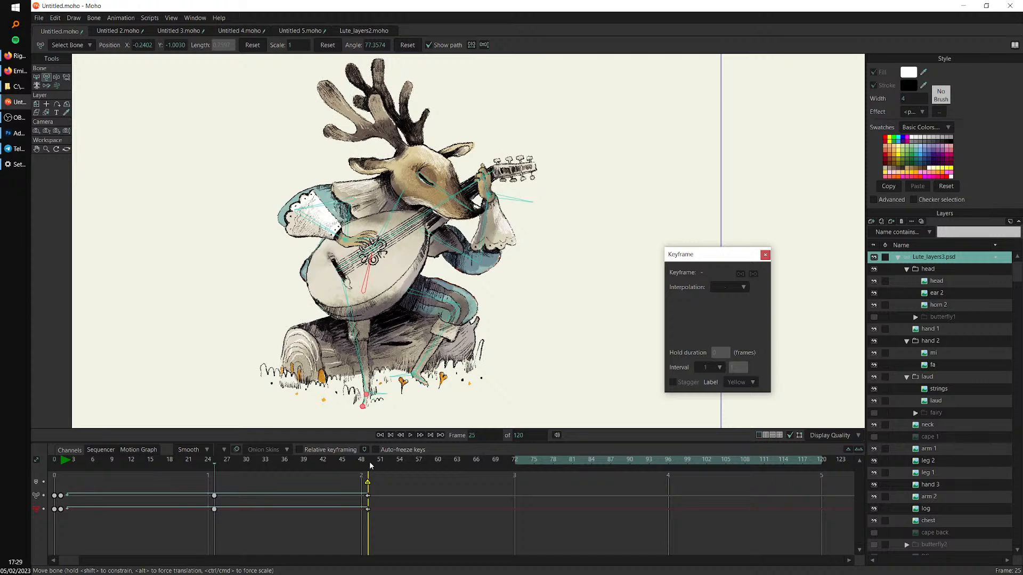
click(367, 482)
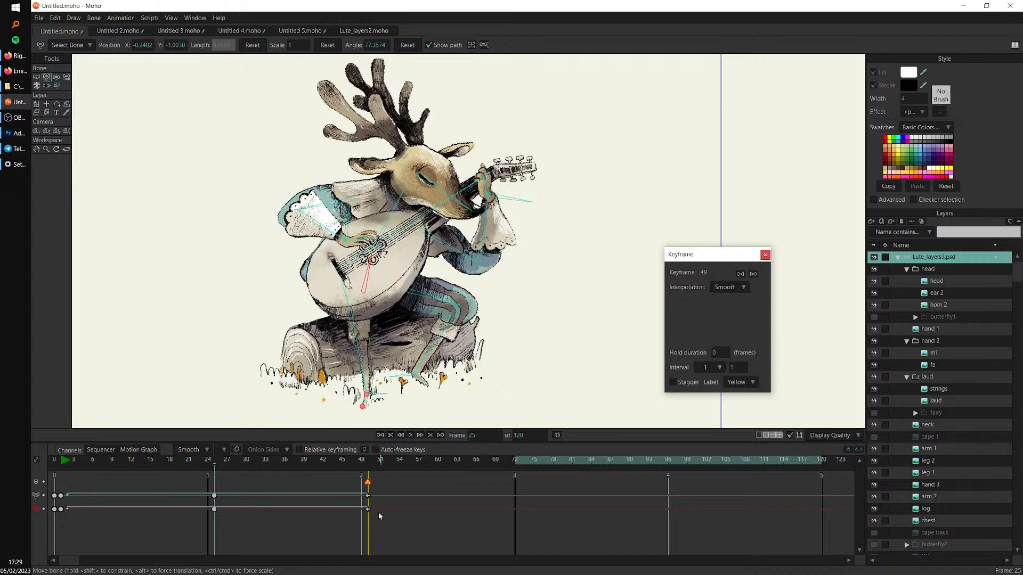
click(214, 483)
Stretch the torso bone to a scale of 1.38 at frame 1 and squash it to about 0.57 at frame 13
click(62, 462)
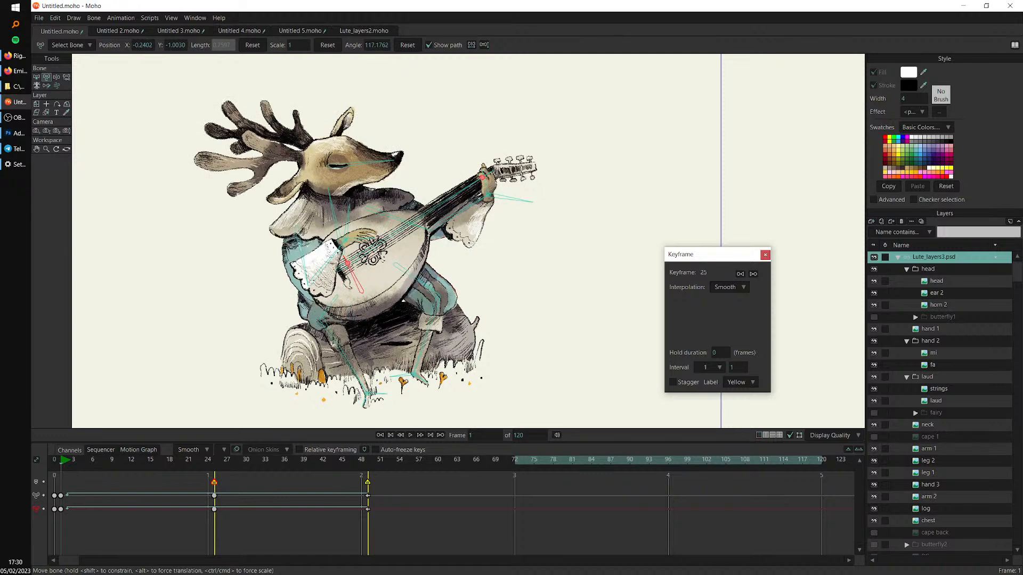
drag(357, 280, 373, 280)
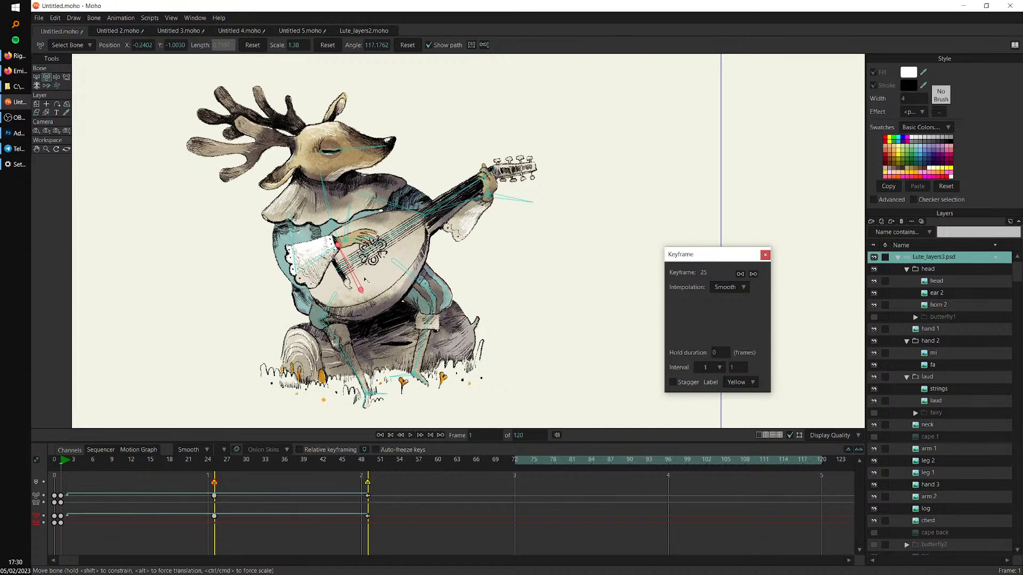
click(137, 460)
drag(358, 236, 360, 271)
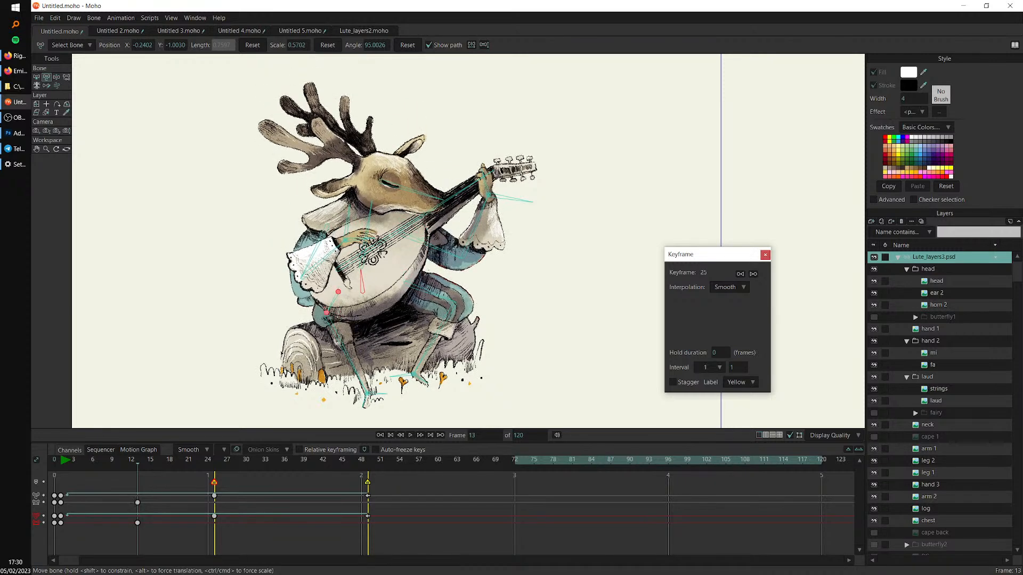
Copy the torso bone's scale keyframe from frame 1 to frame 25
click(215, 462)
click(61, 523)
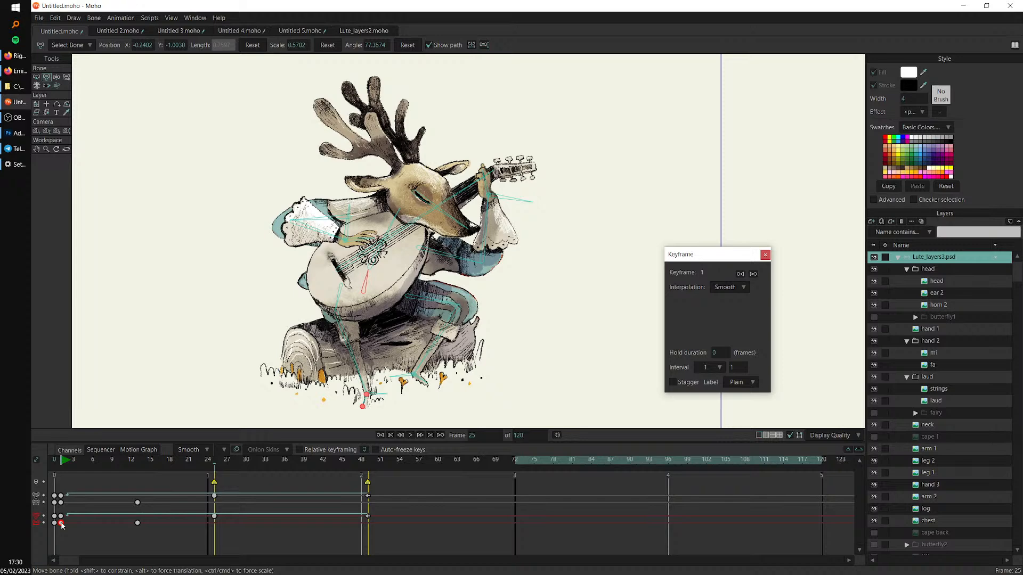
key(ctrl+v)
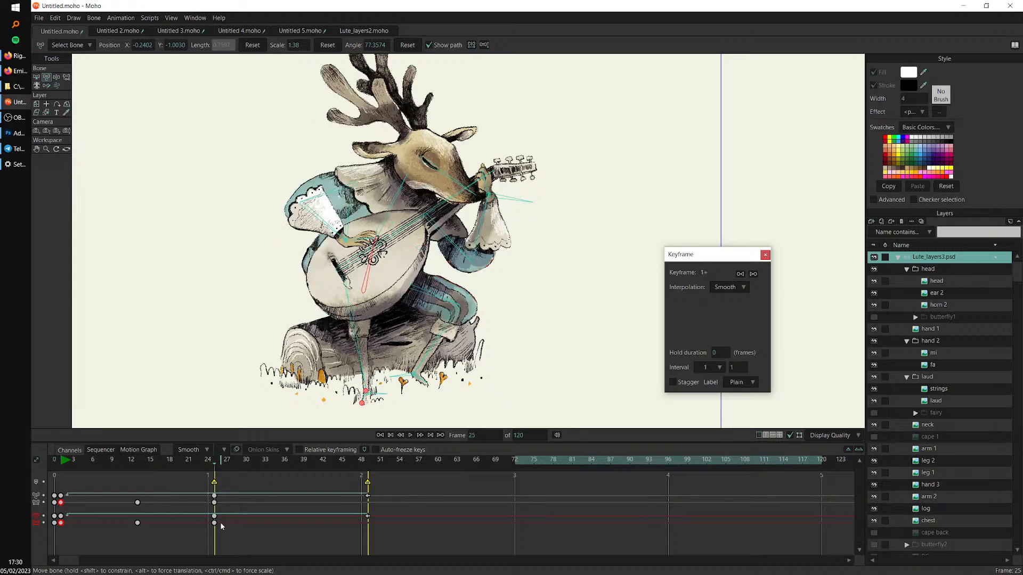
Set the frame 25 bone scale keyframe's interpolation to Cycle, returning to absolute frame 2
click(214, 523)
click(734, 289)
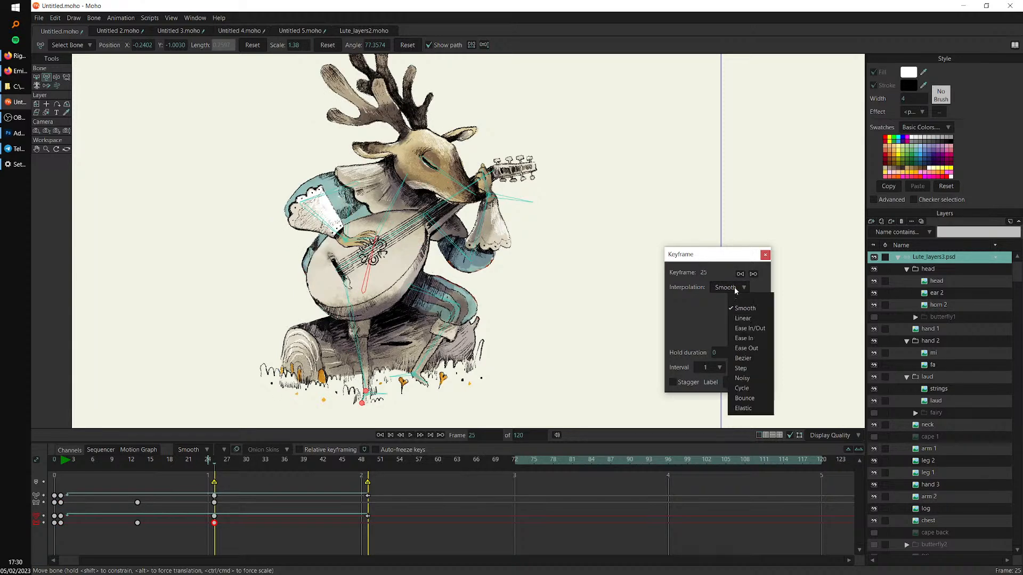
right_click(212, 523)
click(213, 522)
right_click(214, 522)
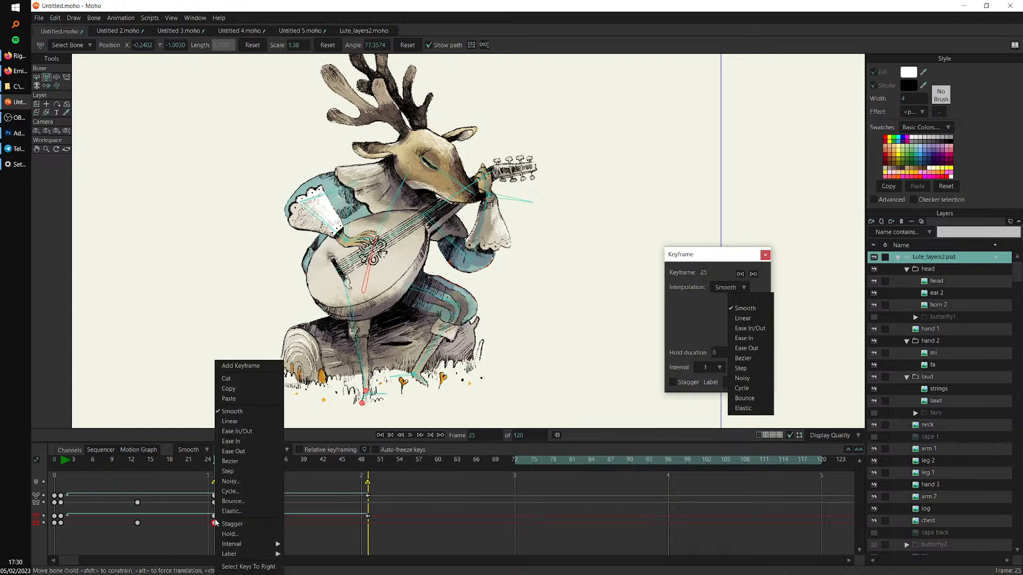
click(246, 497)
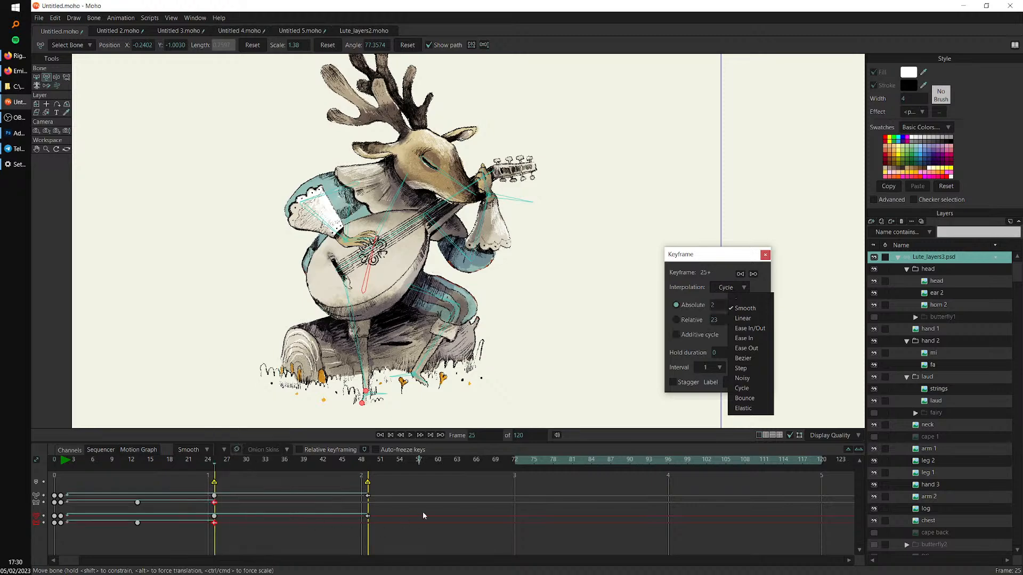
click(730, 268)
Play the combined rotation and scale cycles, and examine the scale keyframe at frame 25 and its cycle settings
key(space)
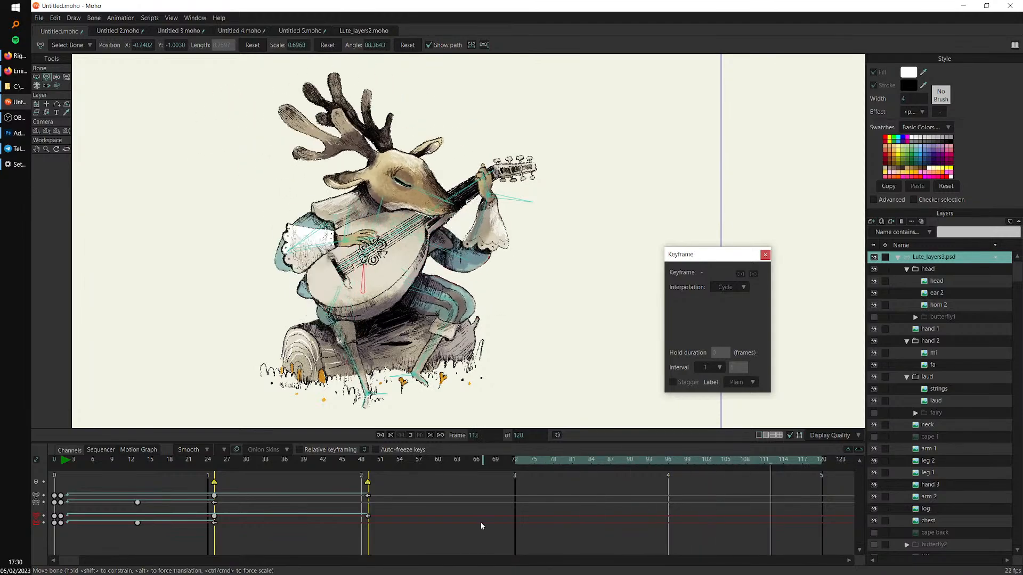
click(139, 540)
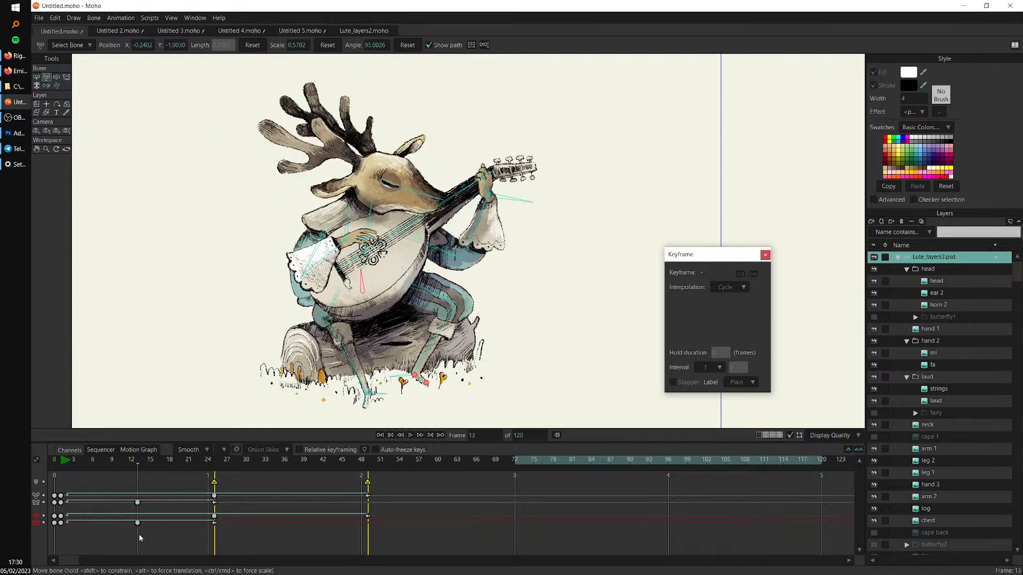
key(Right)
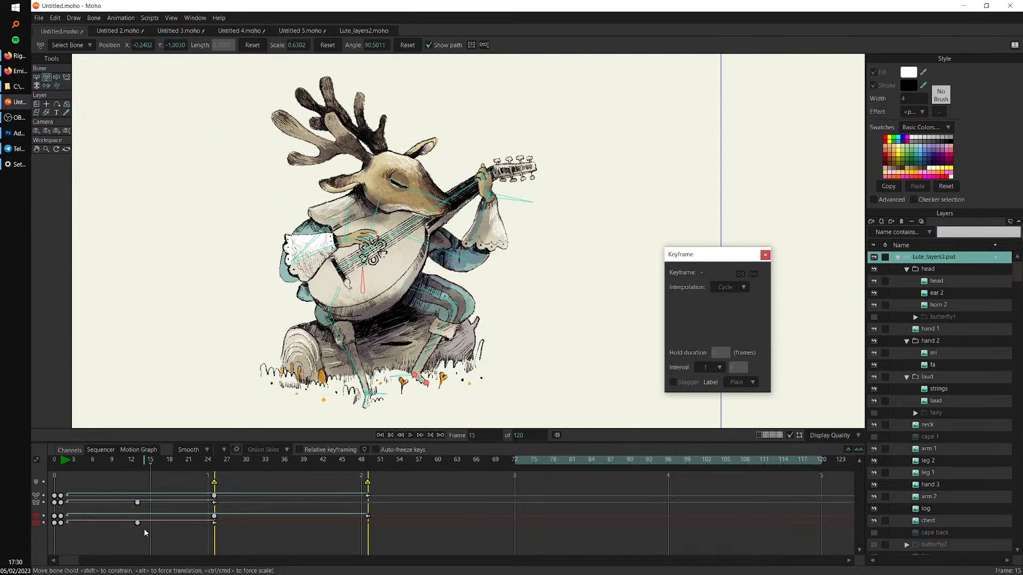
click(214, 523)
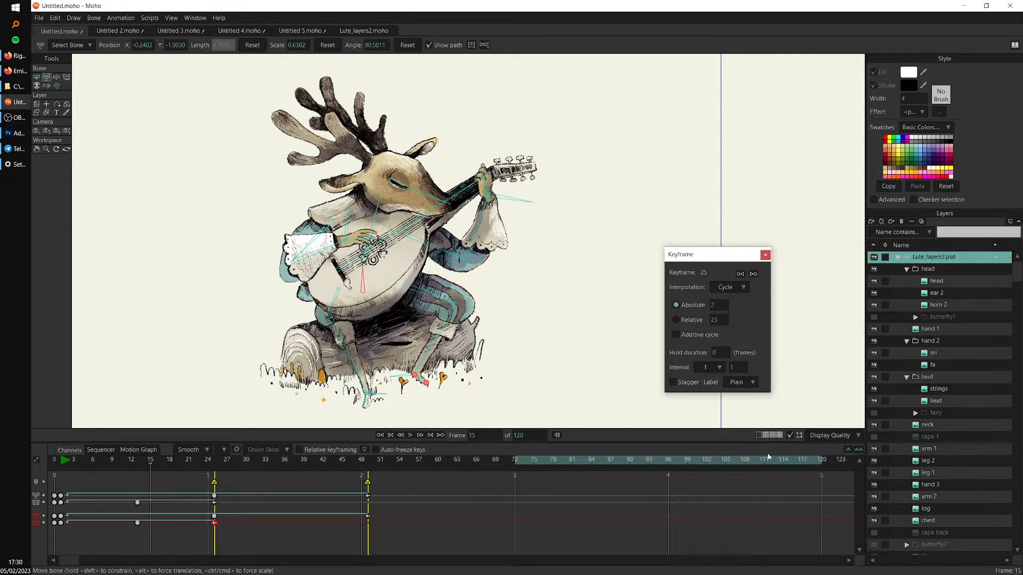
click(257, 541)
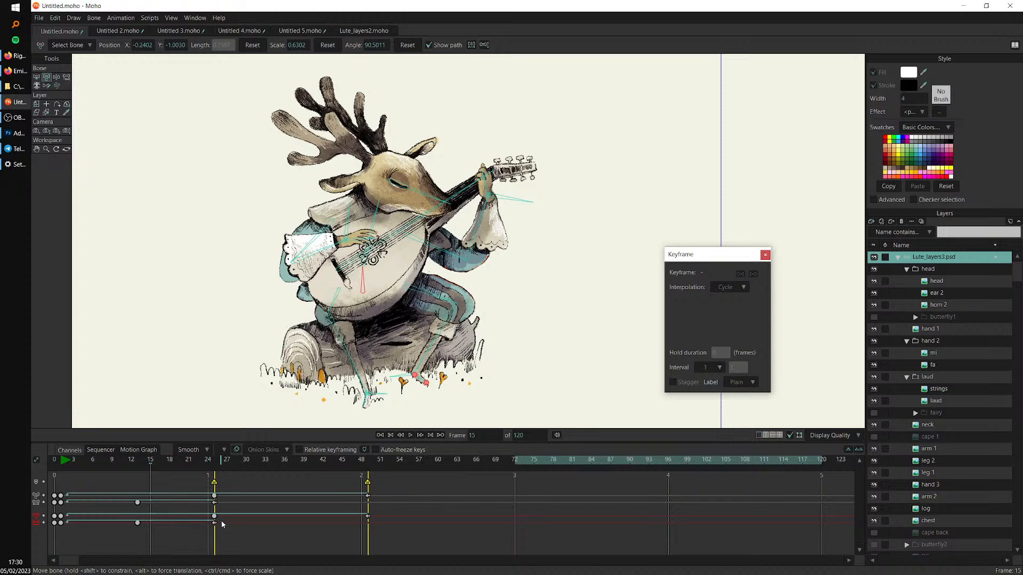
Test the absolute cycle by moving the torso bone's end scale keyframe to frame 39 and back to frame 25
click(214, 522)
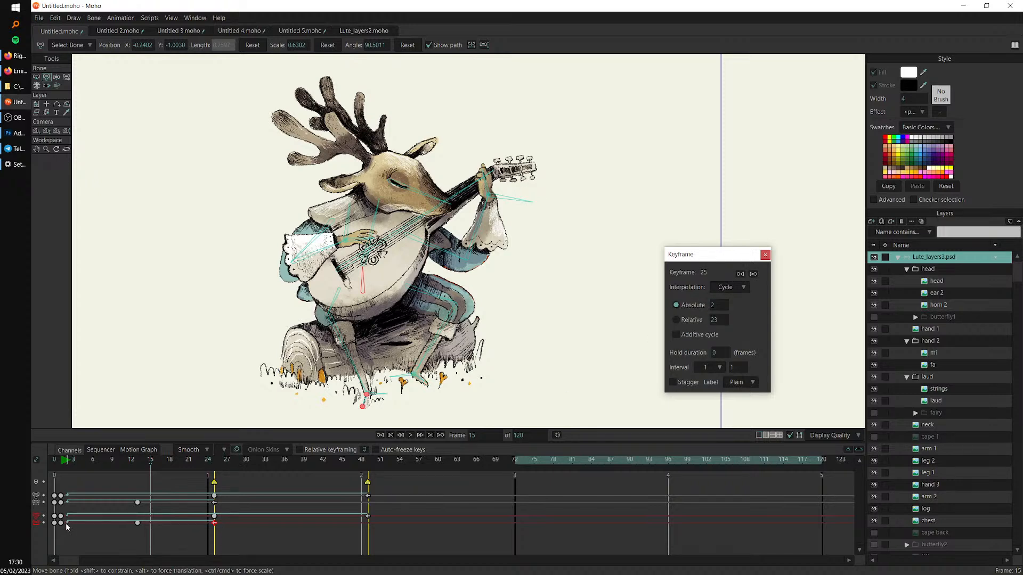
drag(704, 260, 599, 255)
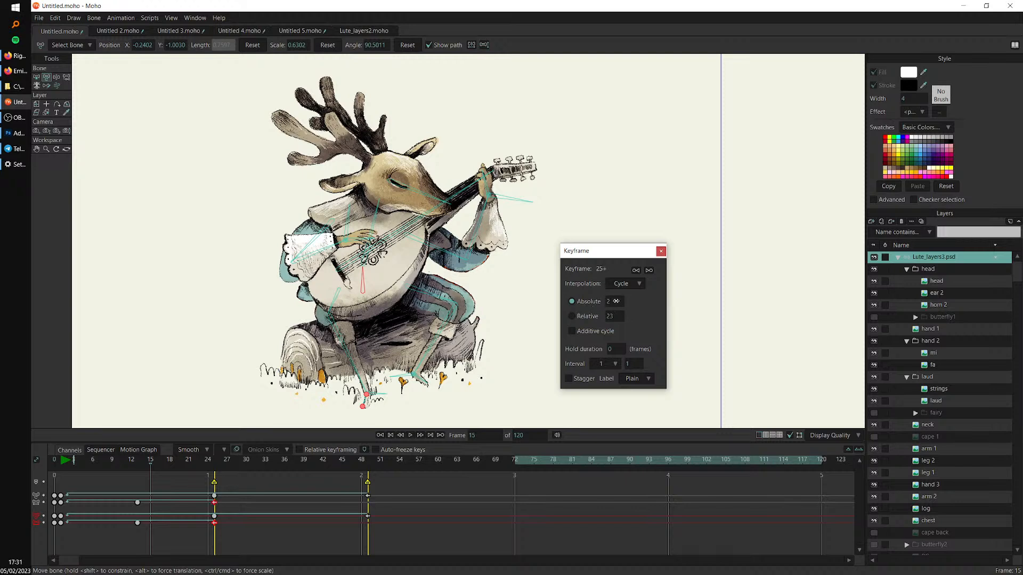
click(72, 533)
click(214, 524)
drag(215, 523, 303, 526)
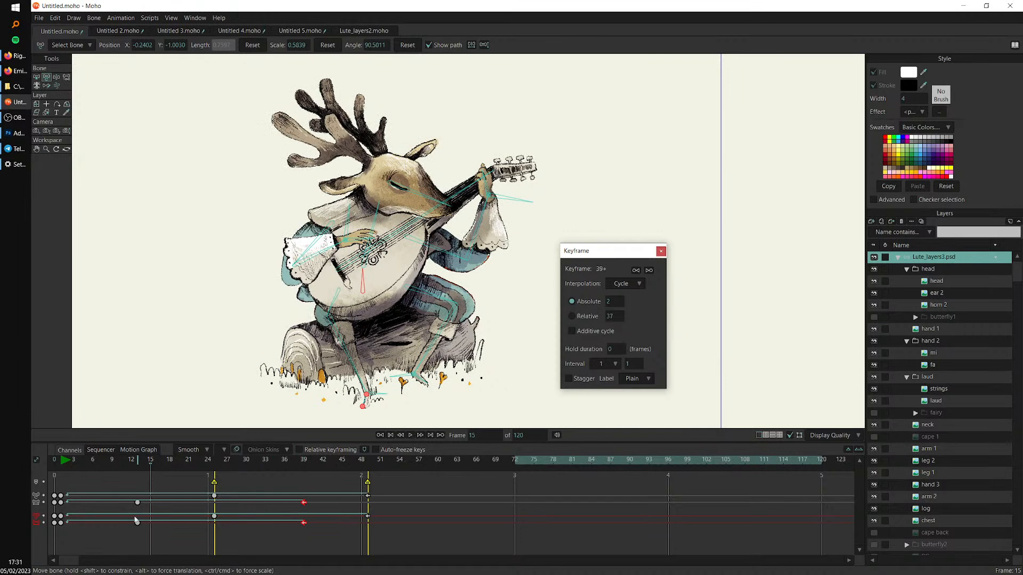
click(68, 525)
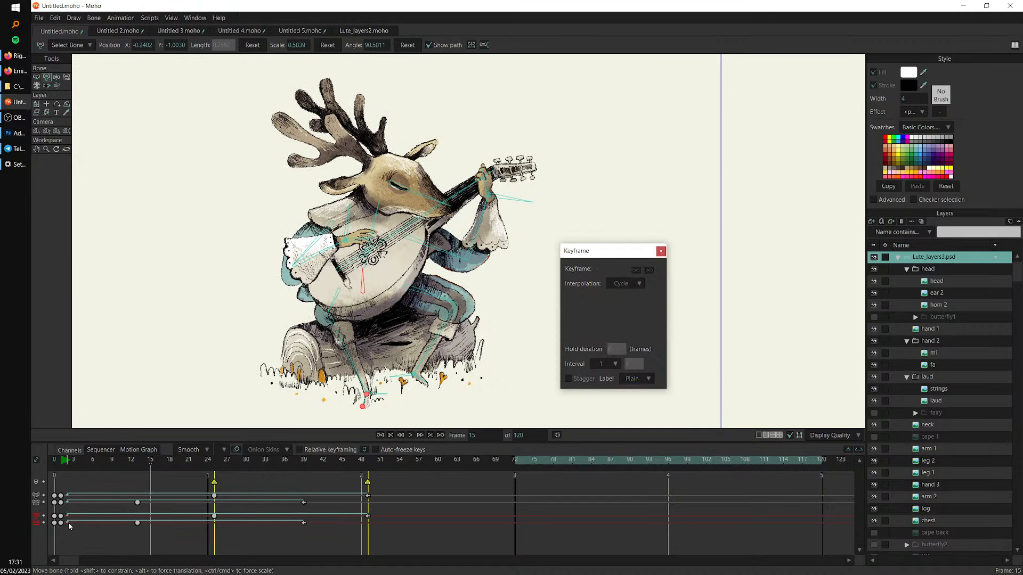
drag(304, 522, 214, 524)
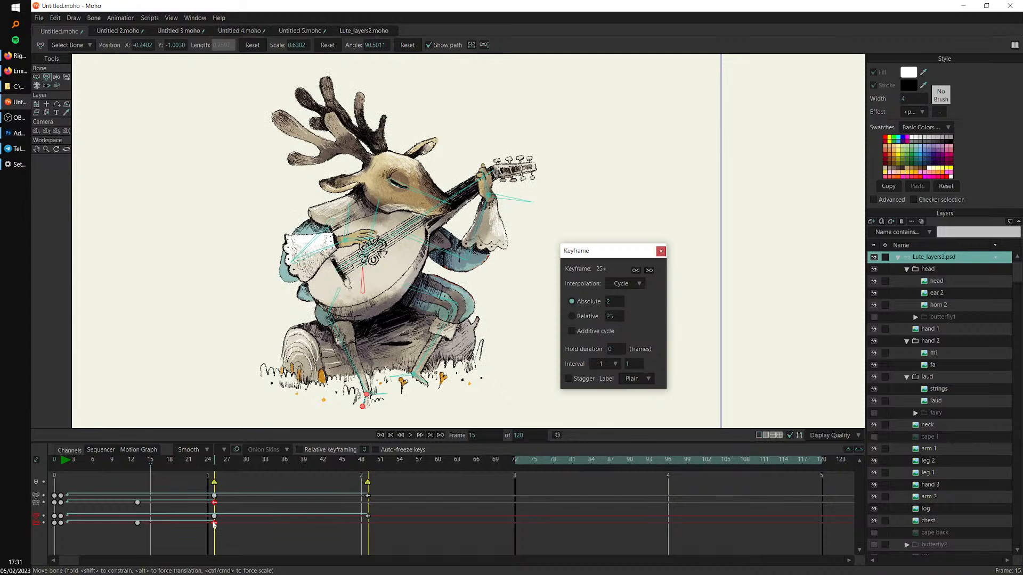
Switch the frame 25 scale cycle to Relative 23, testing it by moving the keyframe to frame 30 and back
click(589, 317)
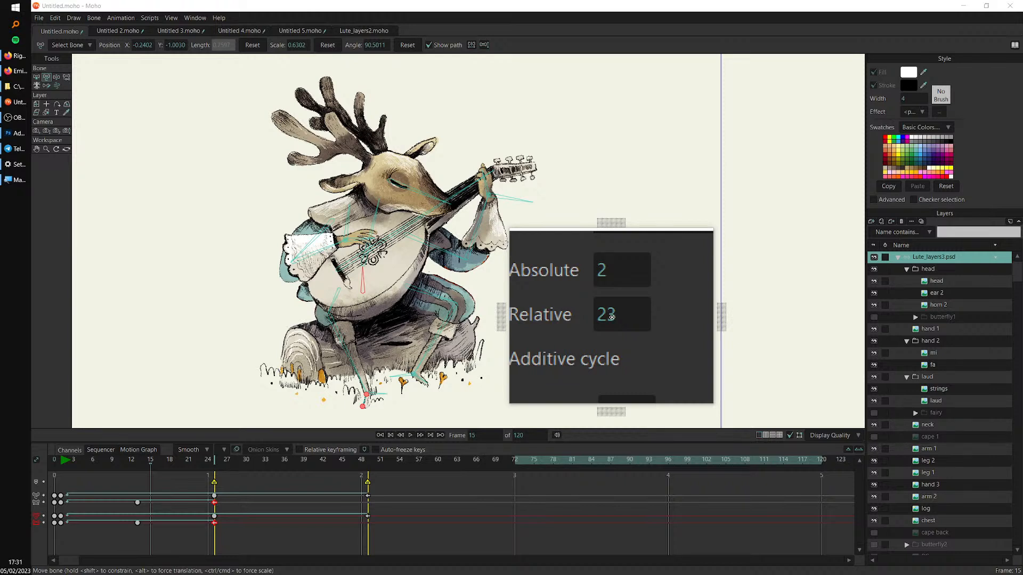
key(super+Escape)
click(213, 497)
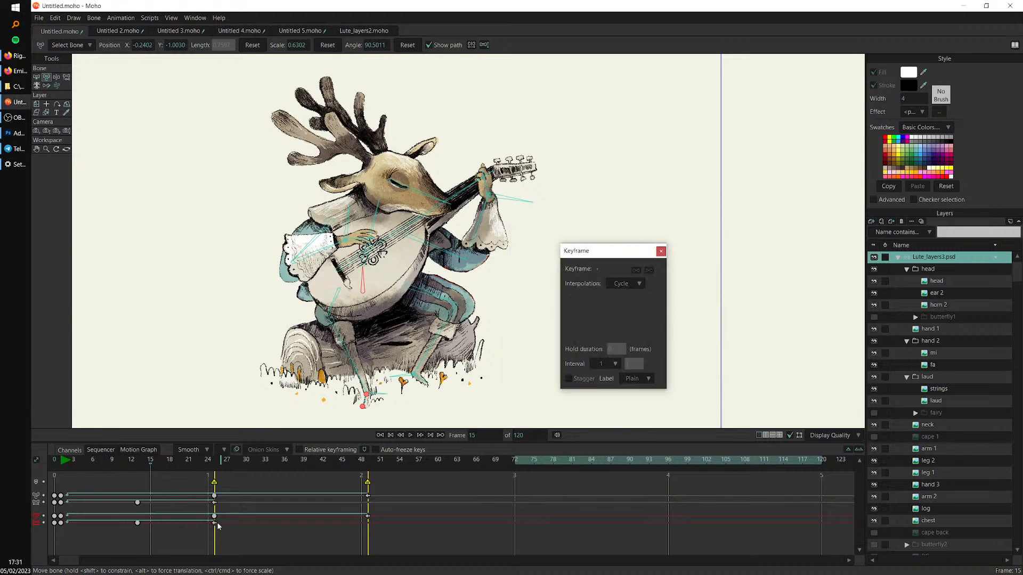
mouse_move(217, 525)
mouse_down()
mouse_move(368, 530)
mouse_move(242, 541)
mouse_move(250, 541)
mouse_up()
key(super+plus)
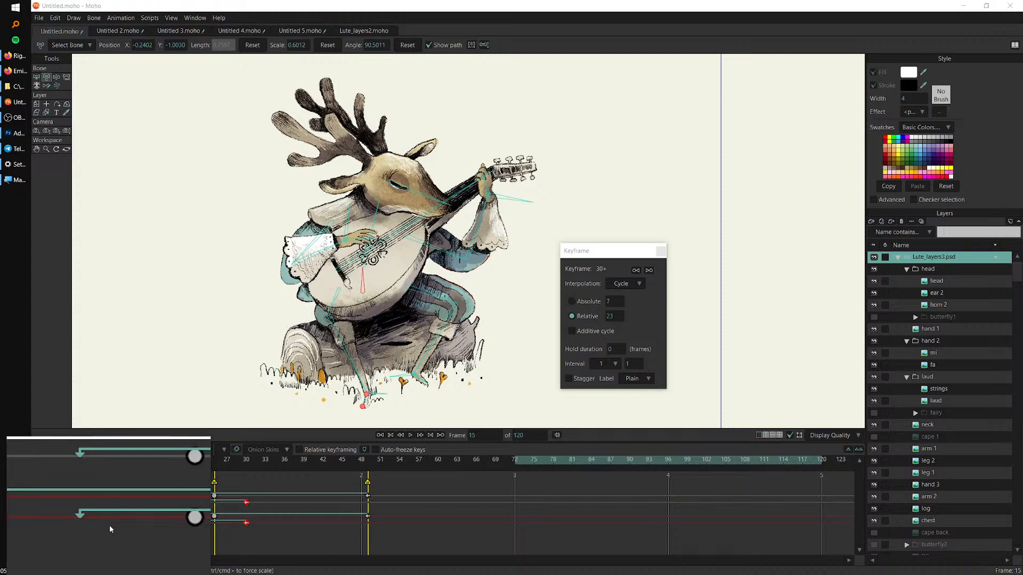
key(super+Escape)
drag(239, 524, 214, 524)
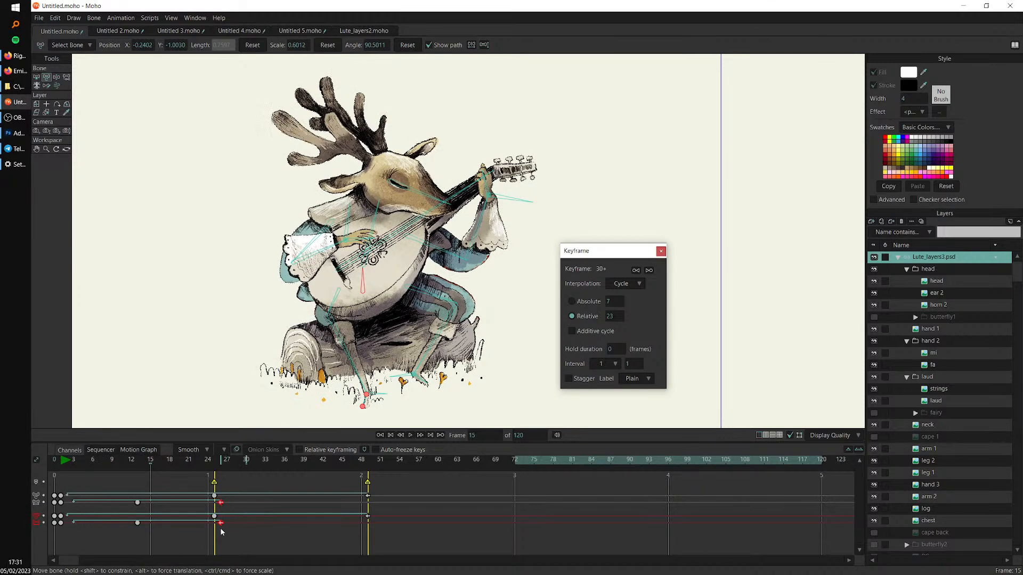
Try offsetting all torso scale keyframes by five frames, play the loop, and return them to frames 1, 13 and 25
drag(631, 254, 724, 223)
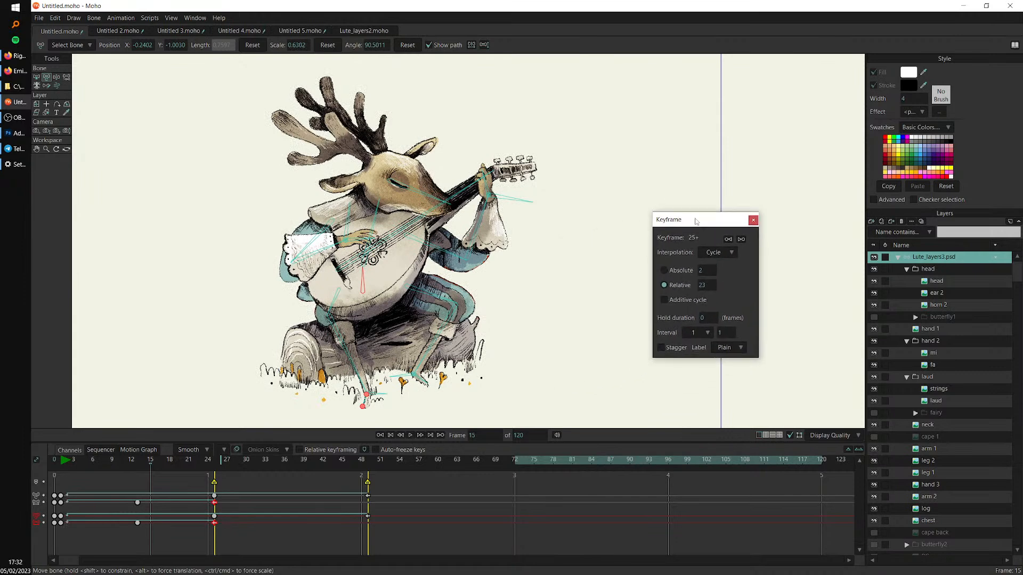
drag(232, 522, 63, 527)
drag(216, 524, 245, 524)
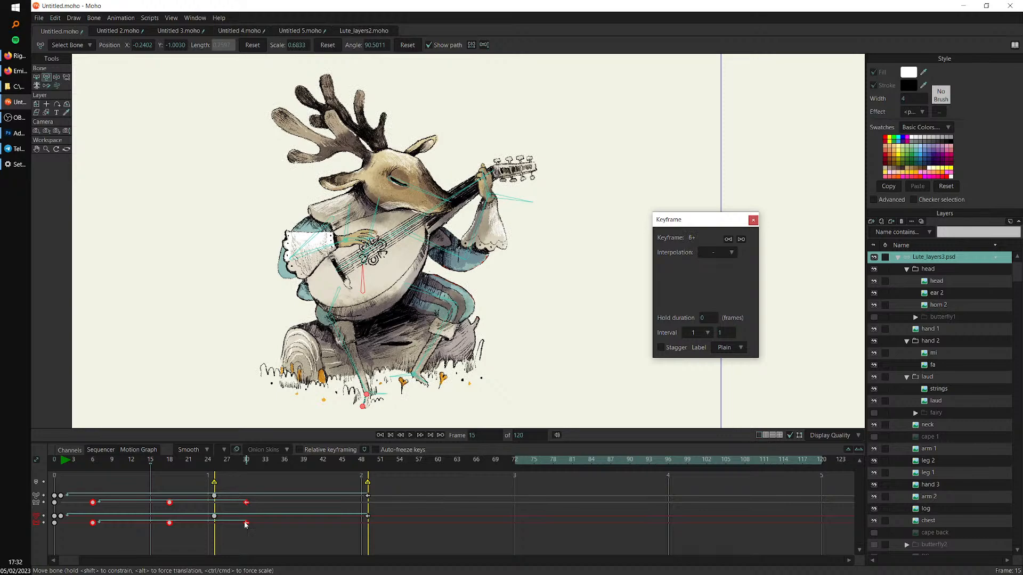
key(space)
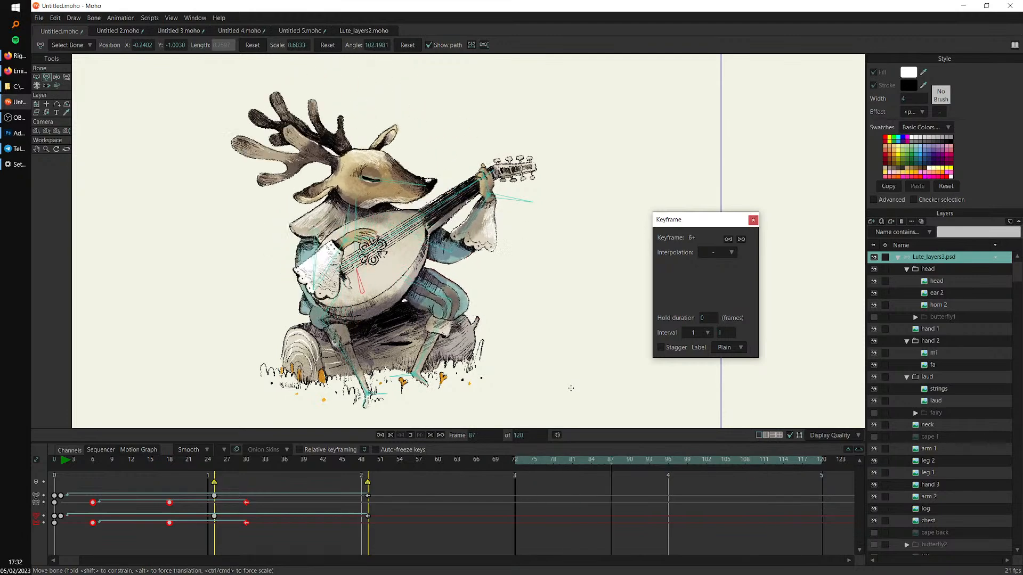
key(space)
click(62, 462)
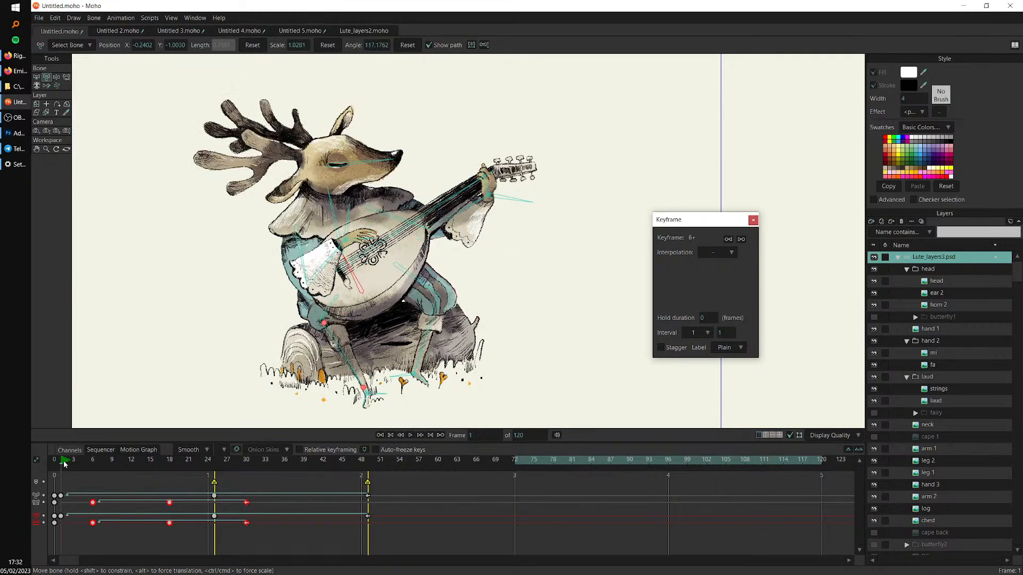
key(space)
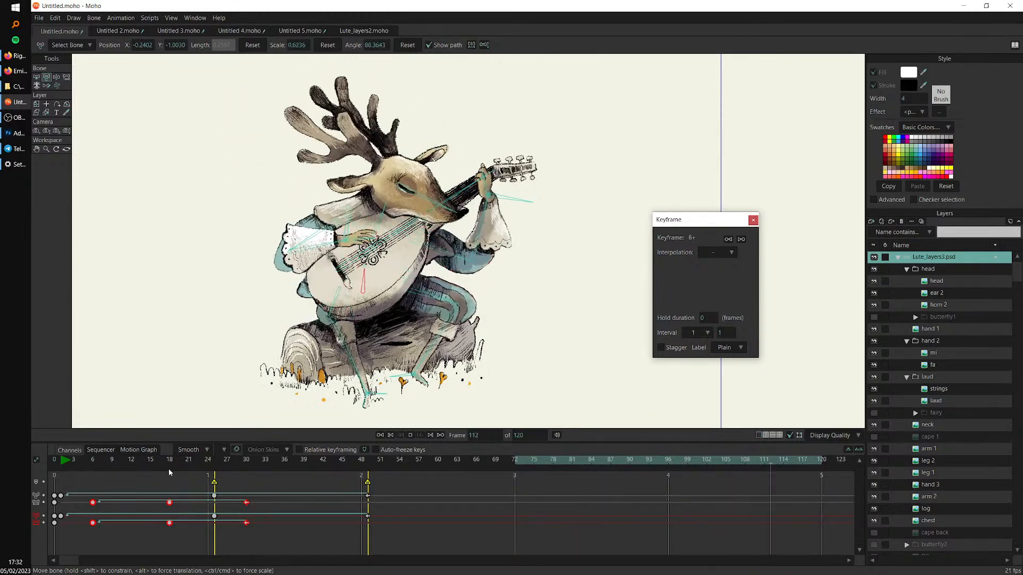
drag(93, 523, 63, 526)
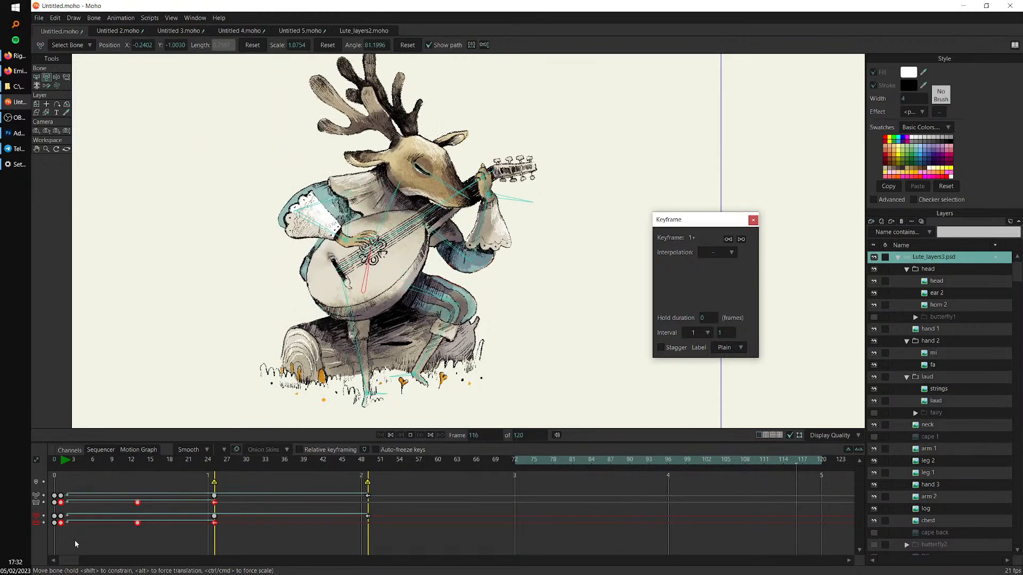
key(space)
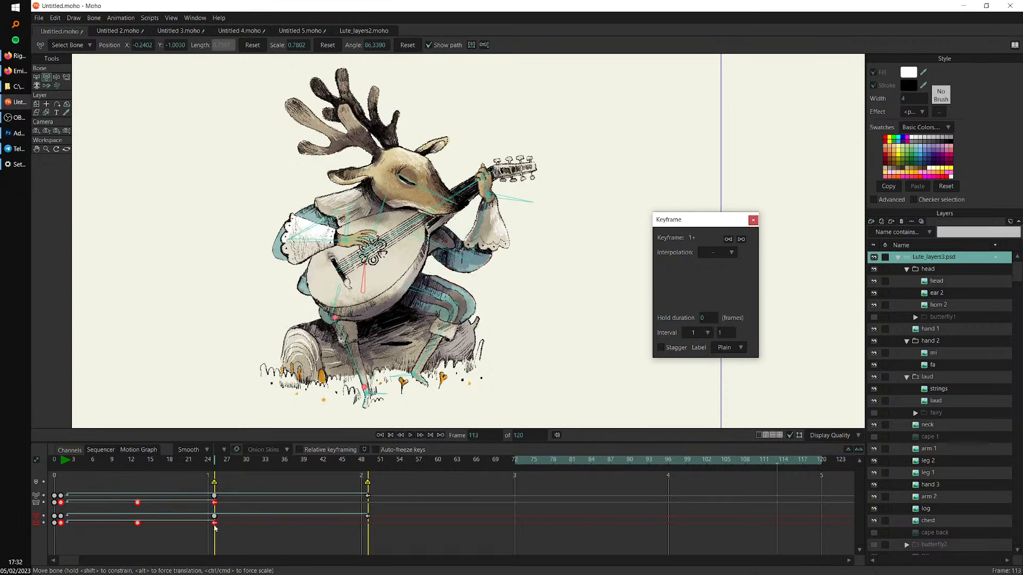
Try different offsets for the torso scale keyframes during playback, and settle them on frames 6, 18 and 30
drag(230, 522, 52, 531)
drag(214, 525, 248, 526)
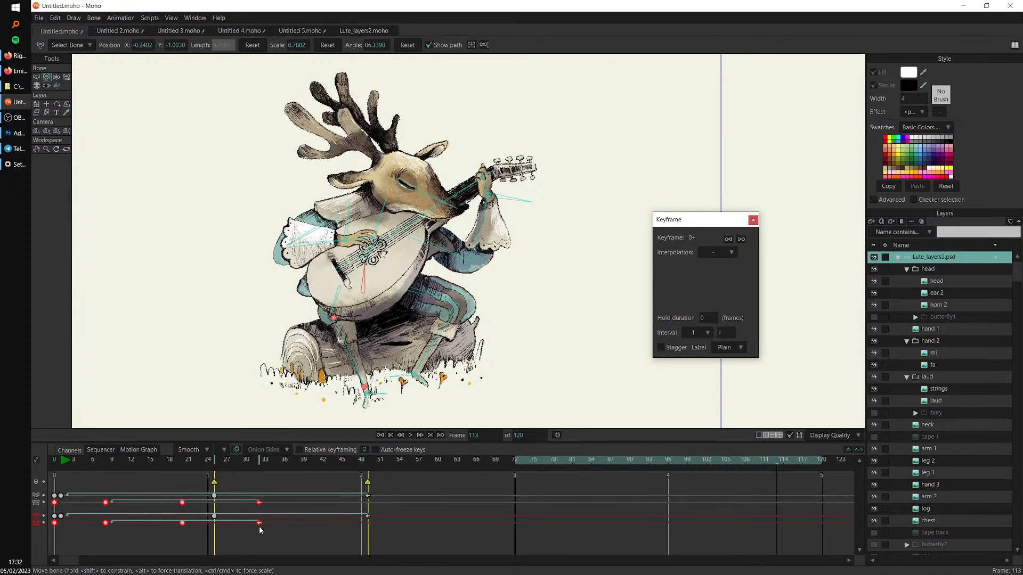
click(253, 538)
drag(87, 534, 252, 528)
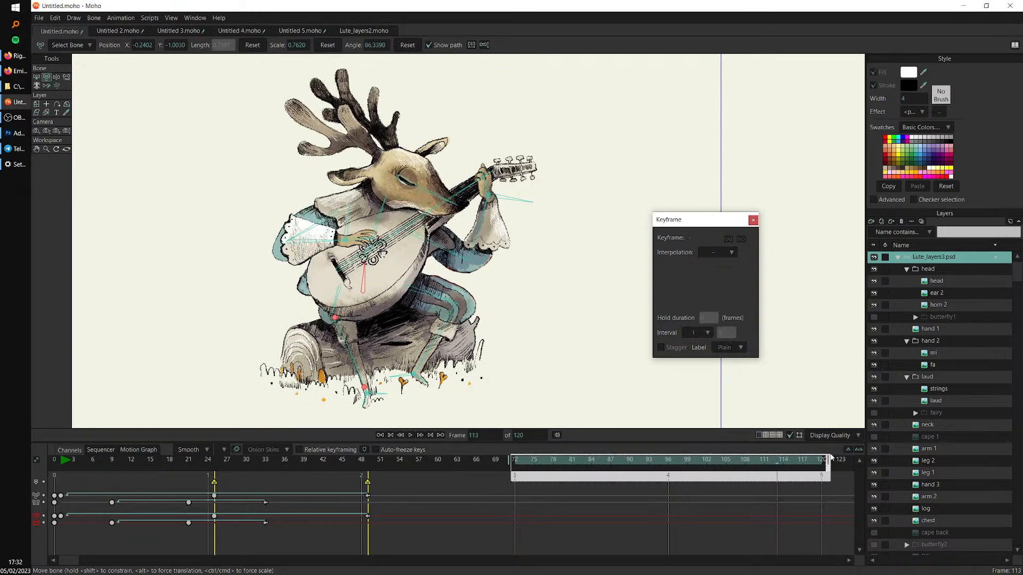
drag(104, 539, 266, 525)
key(space)
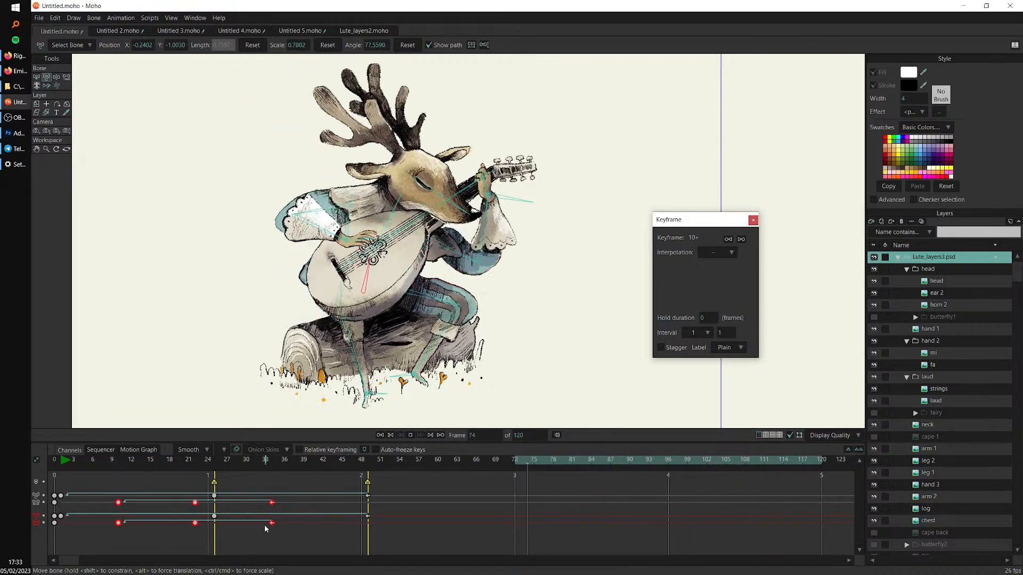
drag(116, 525, 93, 525)
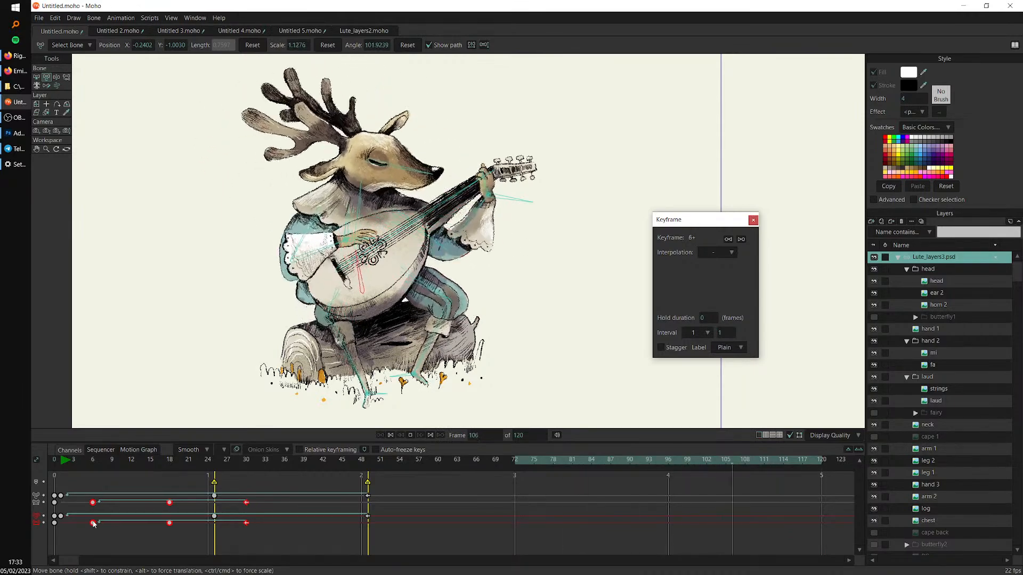
click(69, 461)
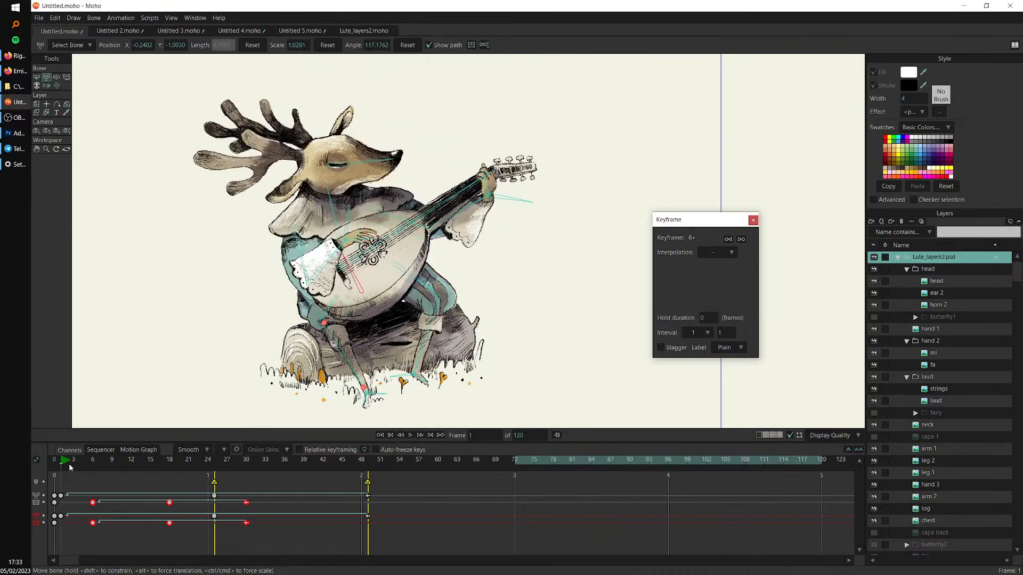
Add a timeline marker at frame 13, halfway to the frame 25 marker
click(137, 459)
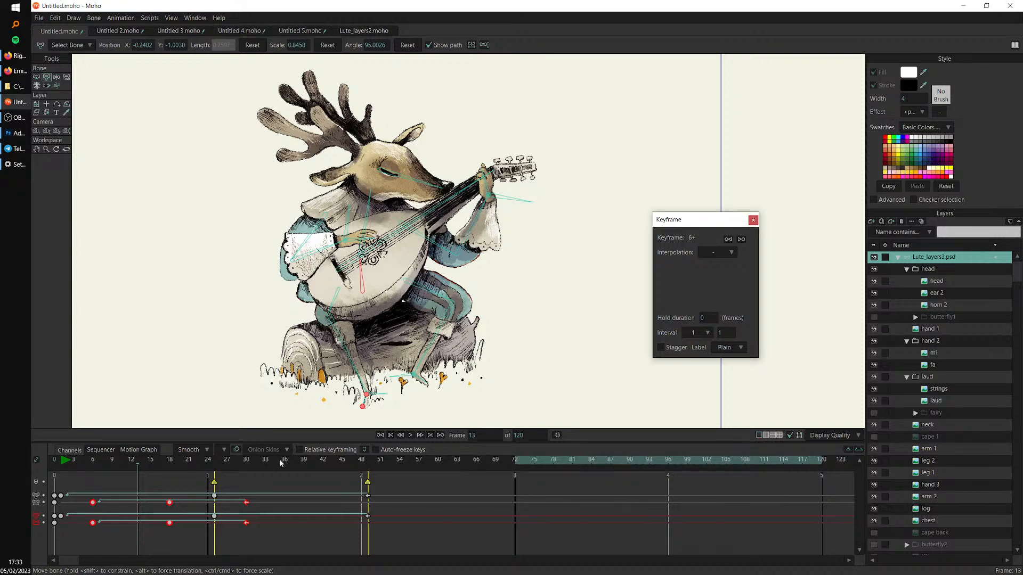
click(236, 473)
click(367, 483)
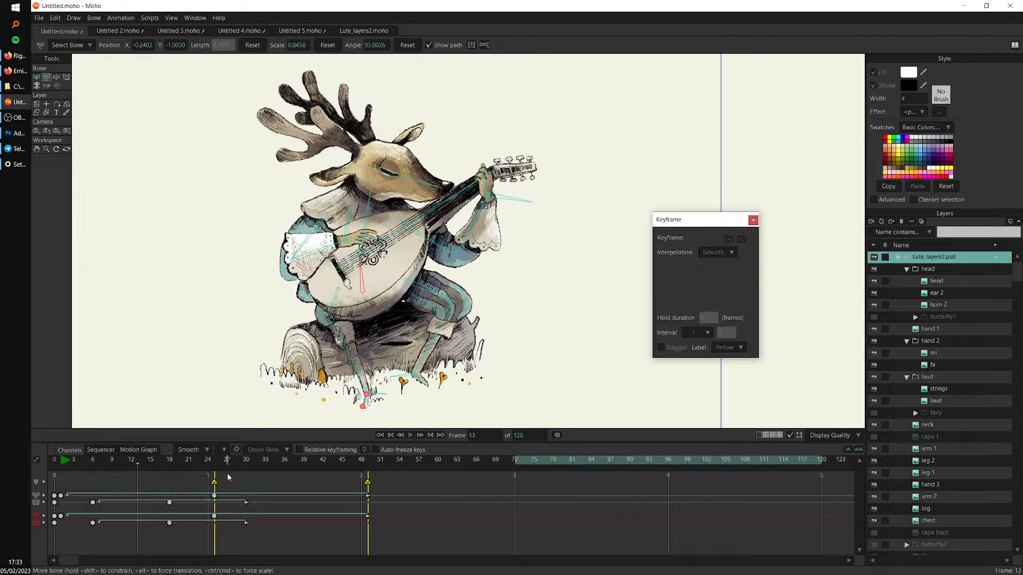
drag(213, 486, 215, 485)
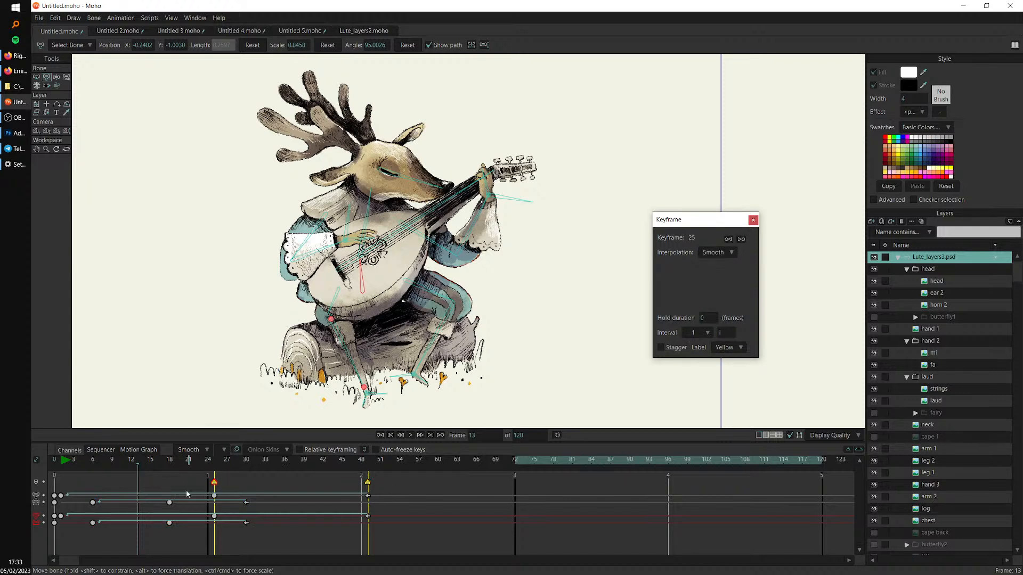
click(240, 483)
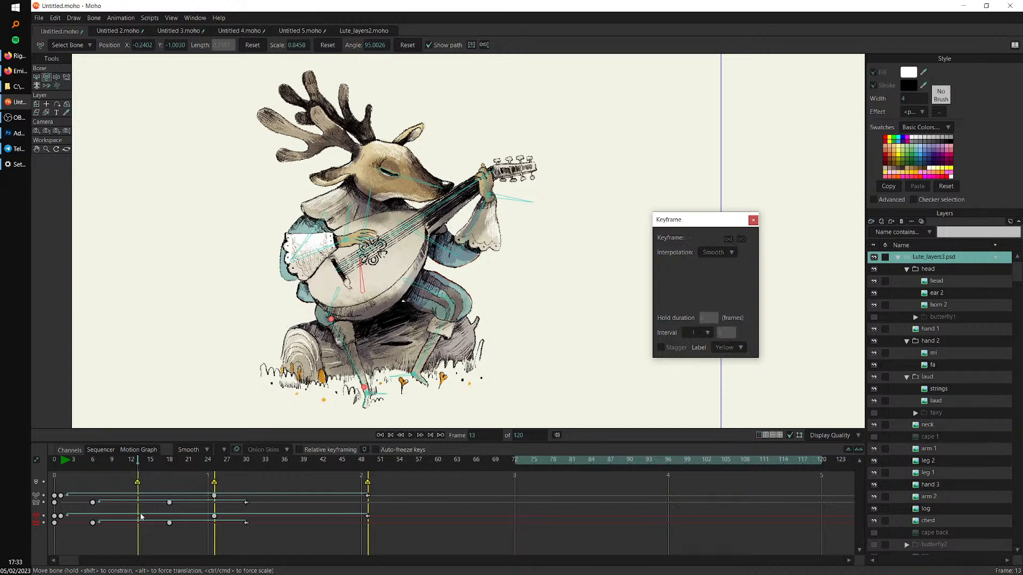
Lower and rotate the head bone to an angle of about 225.9 at frame 1, and raise it to about 262.2 at frame 7
click(64, 461)
scroll(456, 314, up, 3)
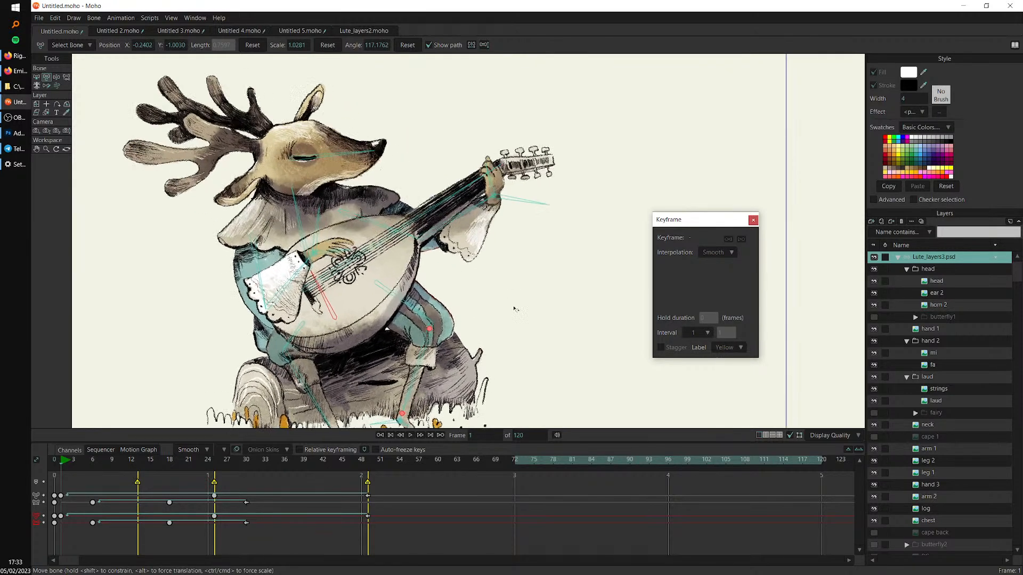
drag(421, 385, 426, 387)
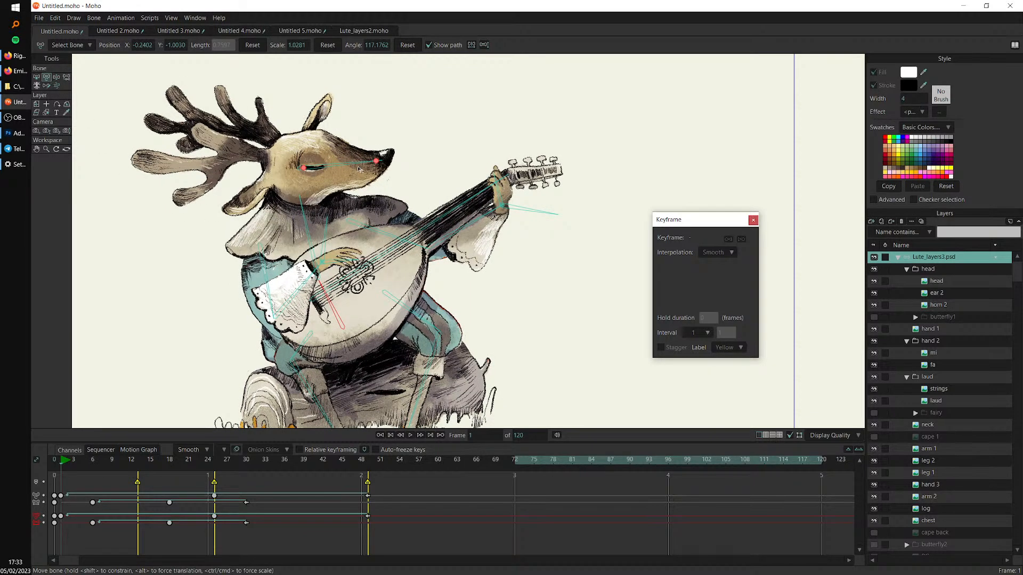
drag(359, 169, 366, 197)
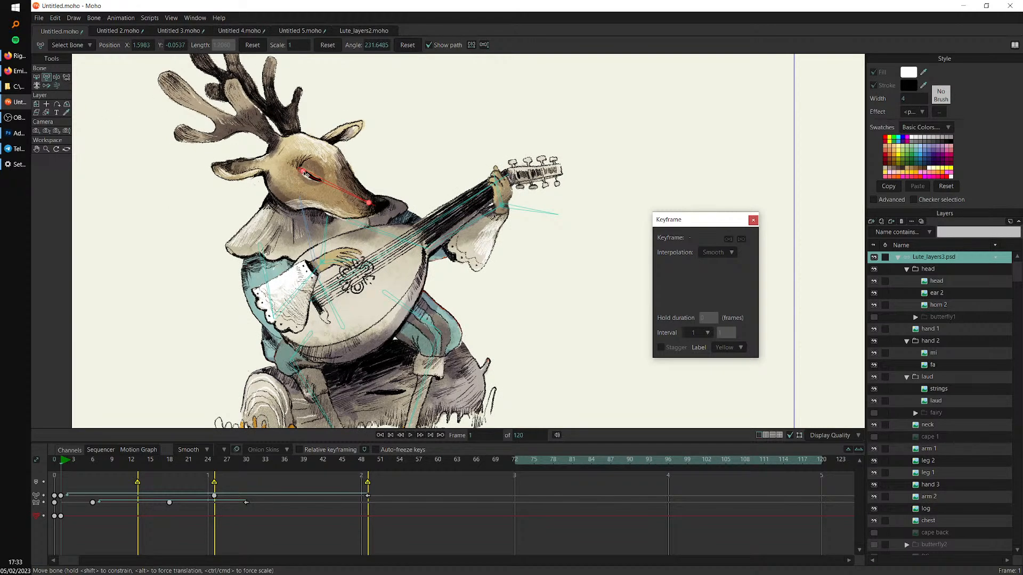
drag(305, 172, 340, 194)
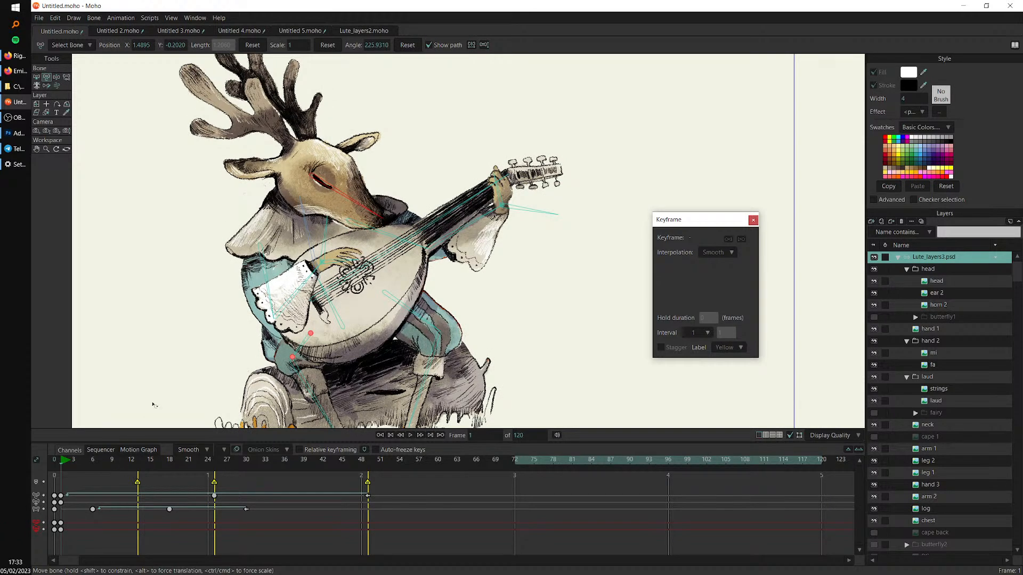
click(100, 460)
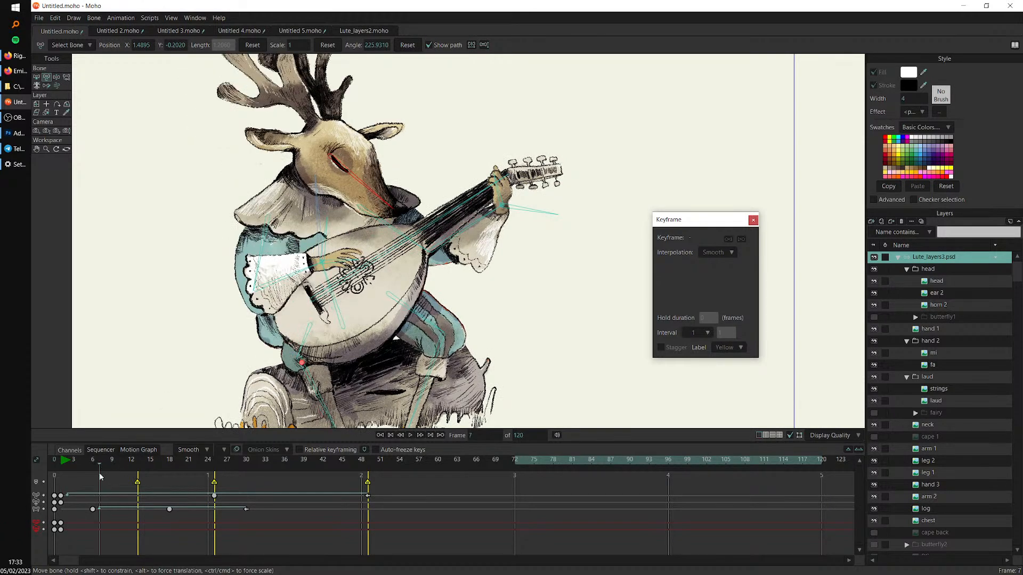
drag(368, 186, 358, 148)
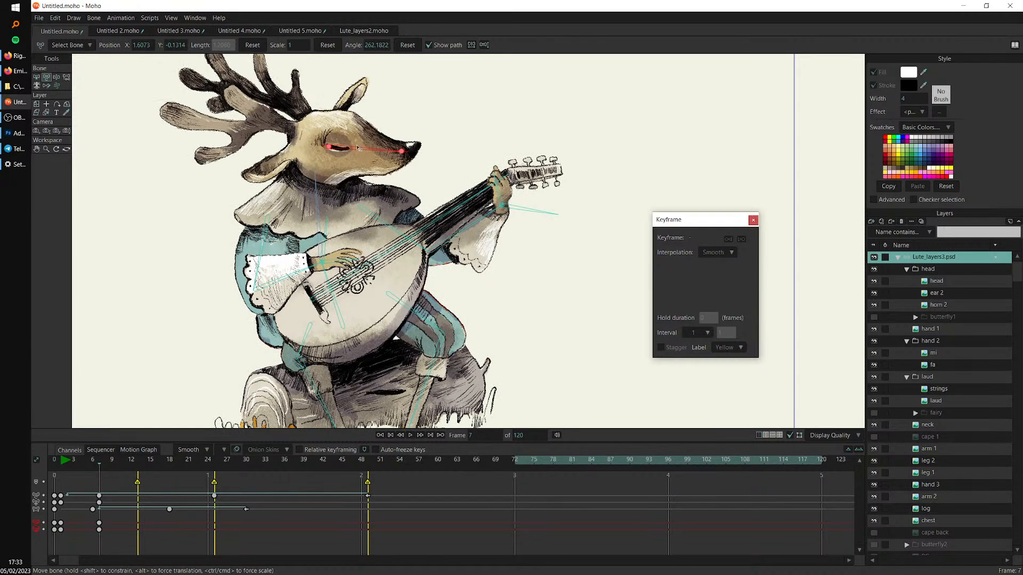
Copy the head bone's keyframes from frame 1 to frame 13
click(143, 461)
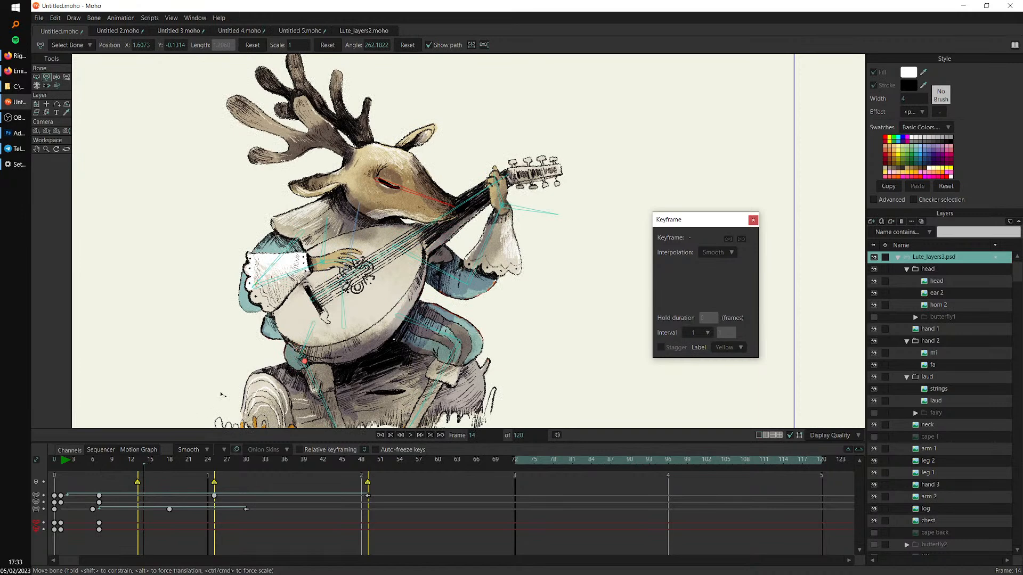
click(139, 465)
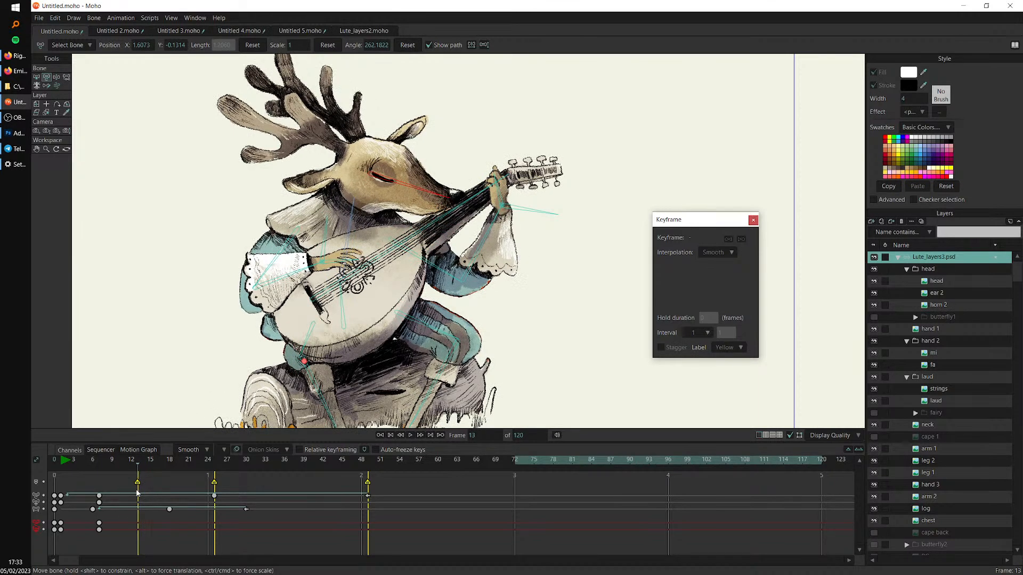
drag(59, 518, 137, 529)
Set the head bone's frame 13 keyframes to Cycle interpolation with a Relative value of 11, and play the loop
click(142, 531)
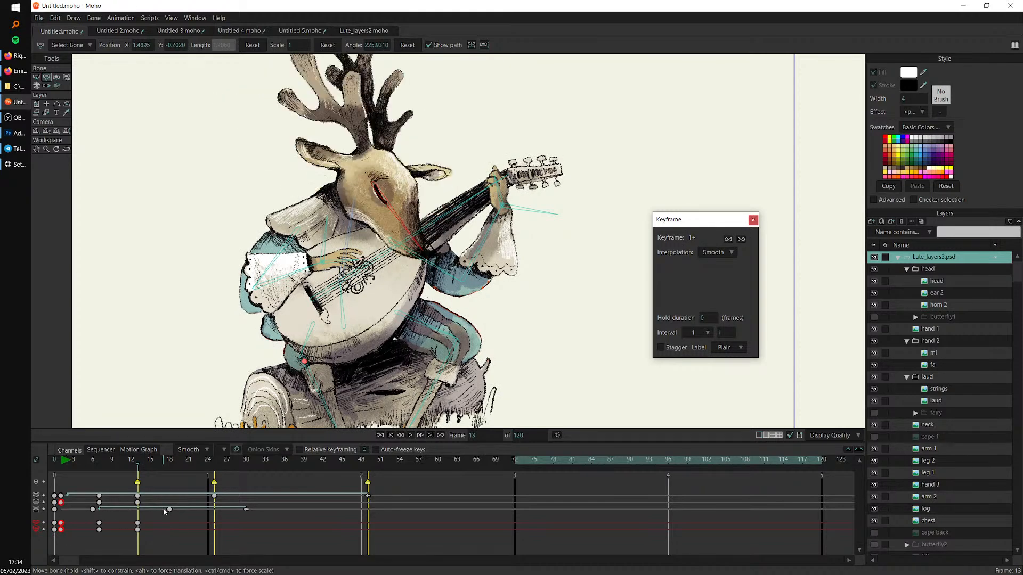
right_click(142, 529)
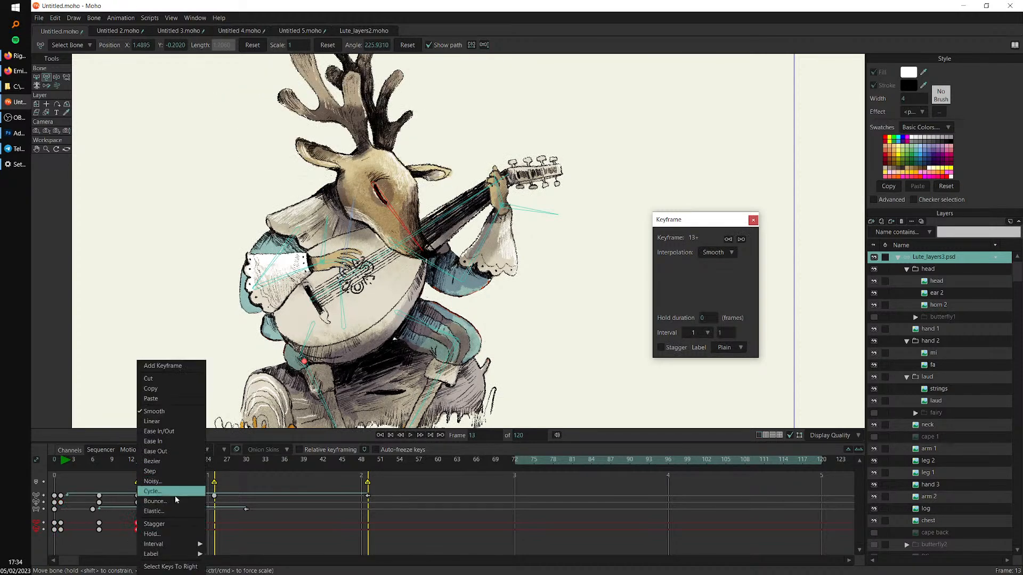
click(175, 495)
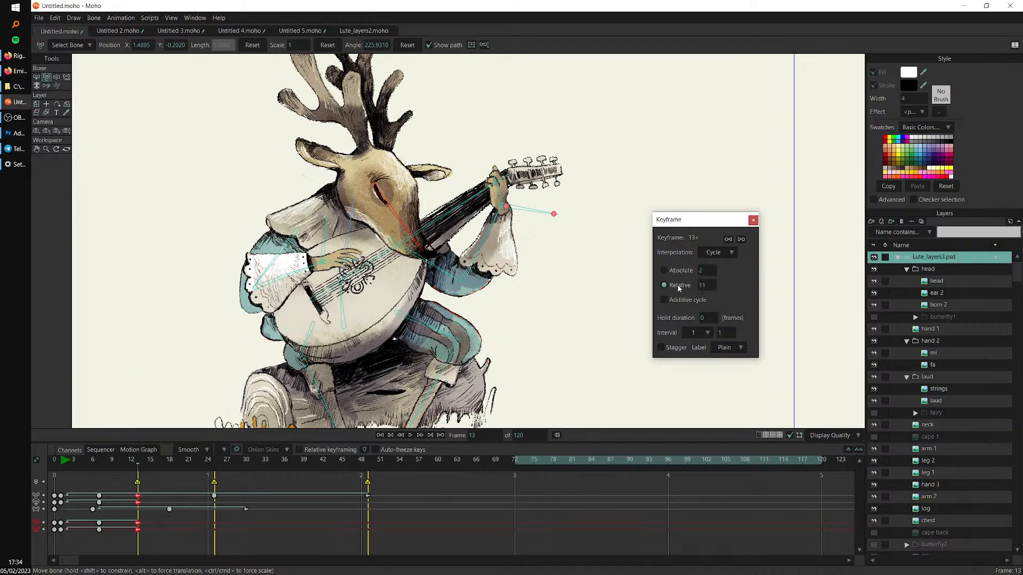
click(63, 462)
scroll(229, 362, down, 3)
key(space)
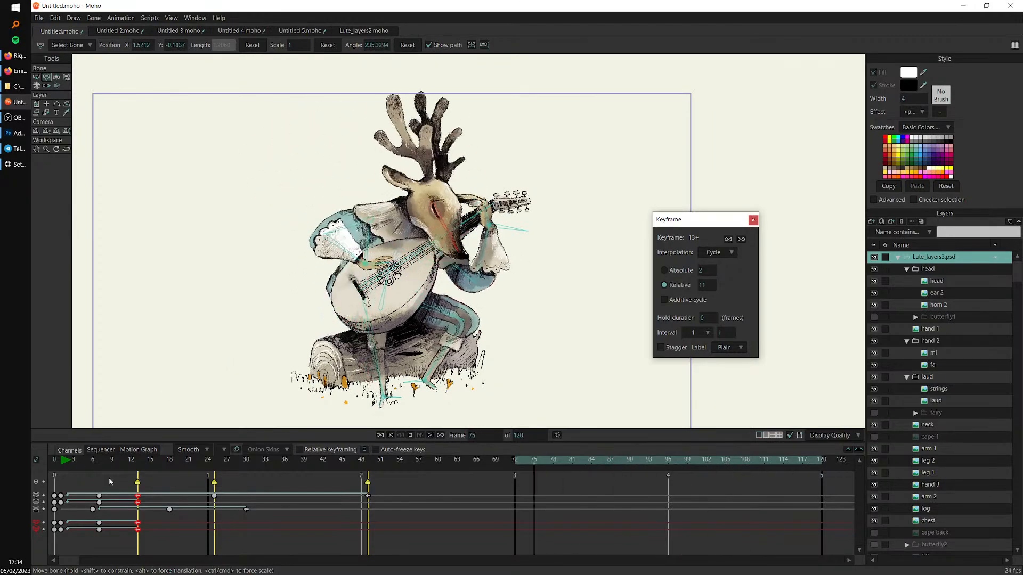
Offset the head bone's angle keyframes to frames 10, 16 and 22, and its position keyframes to frames 13, 19 and 25
drag(148, 516, 60, 524)
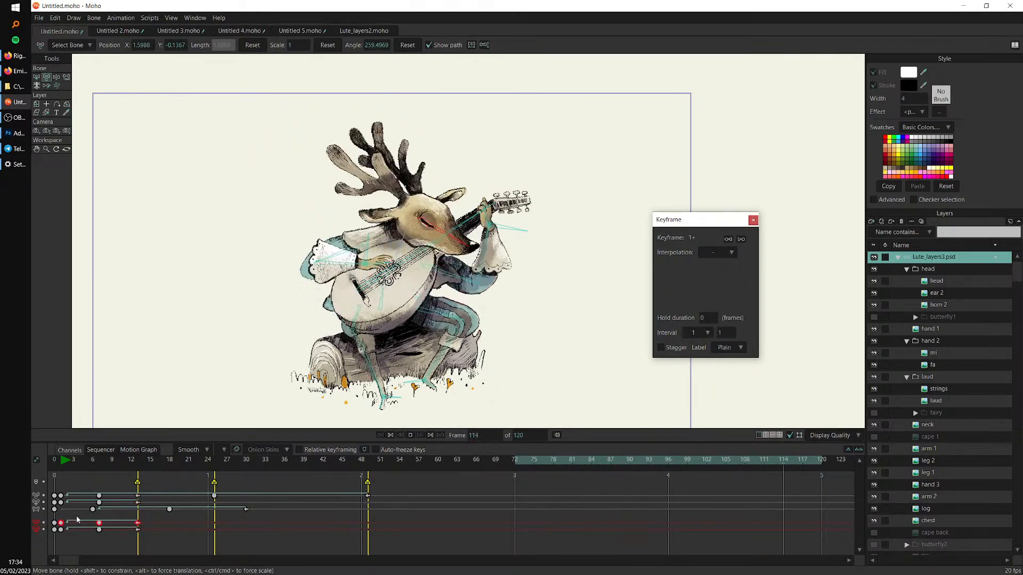
drag(139, 525, 58, 526)
drag(138, 531, 215, 533)
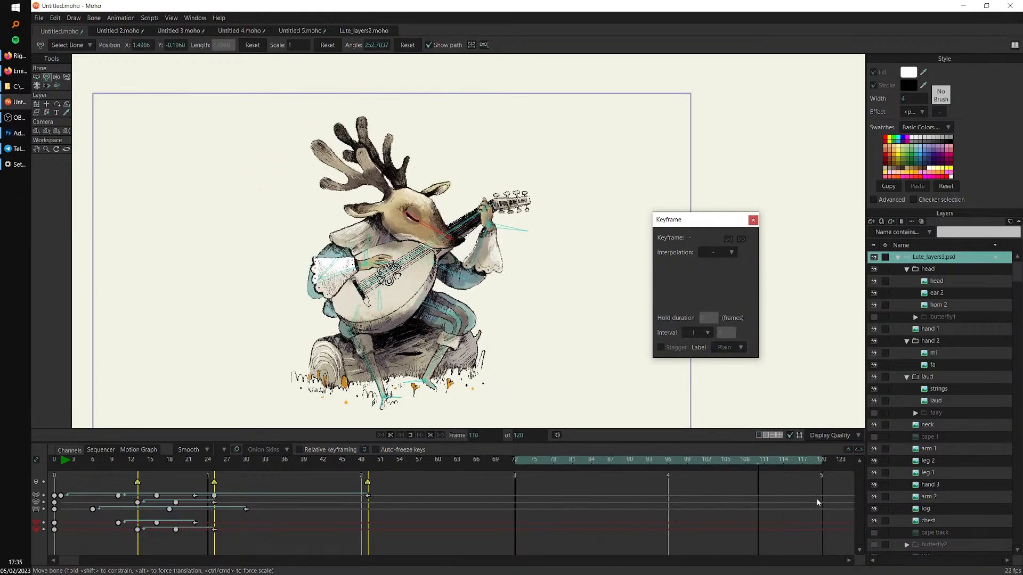
Add a timeline marker at frame 7, halfway to the frame 13 marker
click(60, 464)
scroll(525, 285, up, 4)
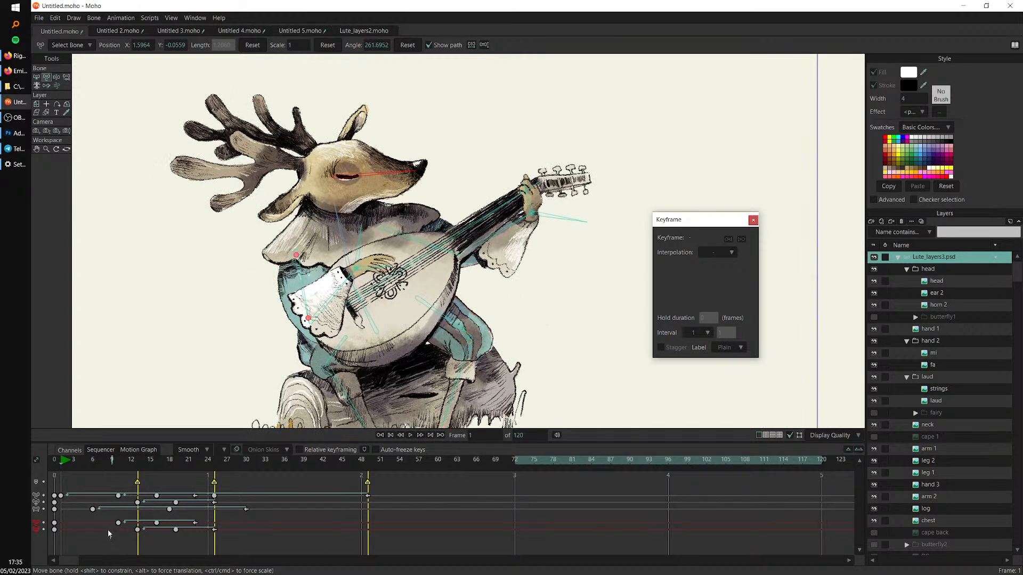
click(98, 460)
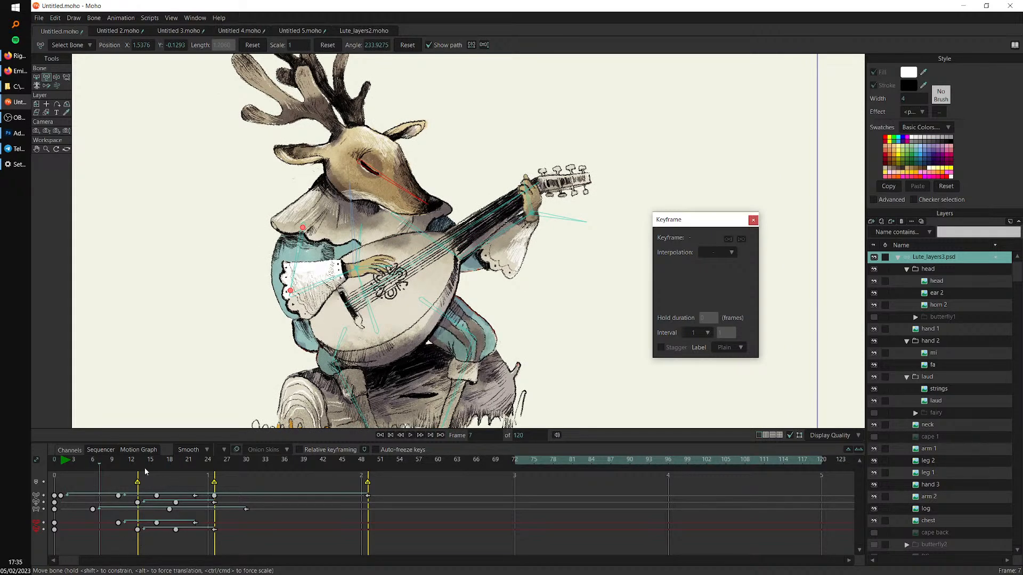
click(138, 486)
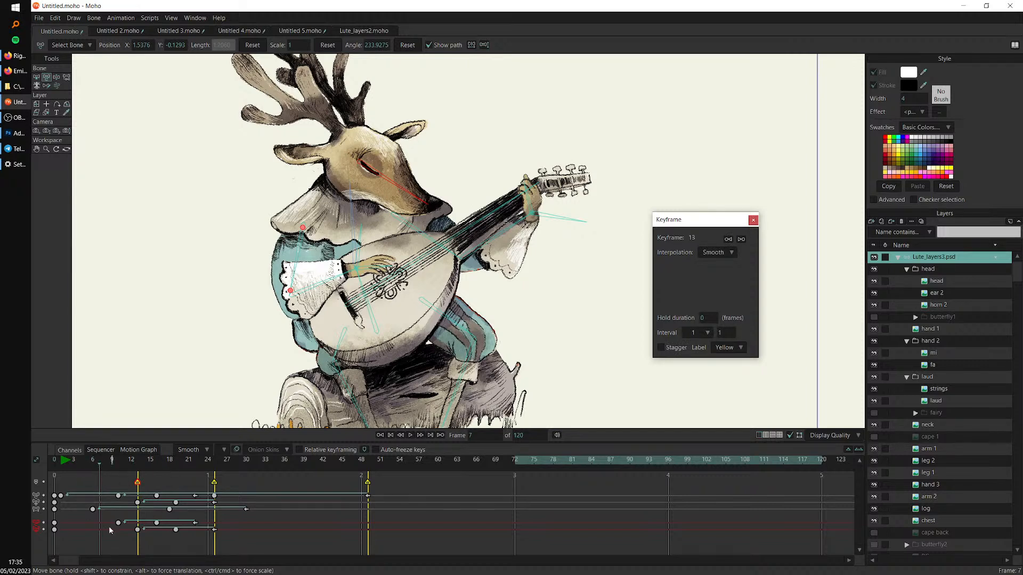
key(alt+m)
click(164, 482)
Key the foot nearer the lute's neck on the ground at frame 1, and raise it to about Y -1.95 at frame 4
click(62, 460)
drag(488, 391, 501, 318)
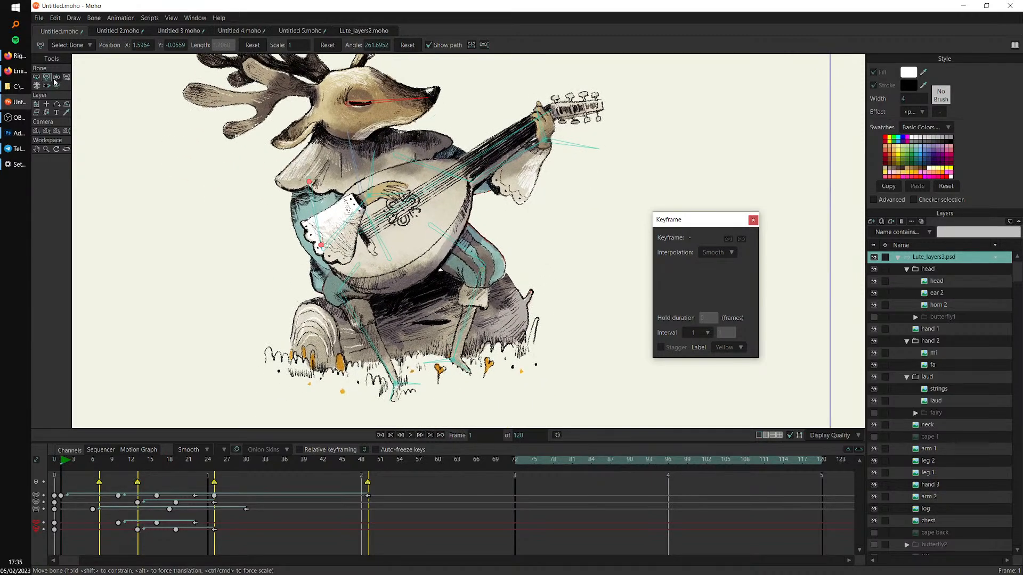
scroll(444, 357, up, 3)
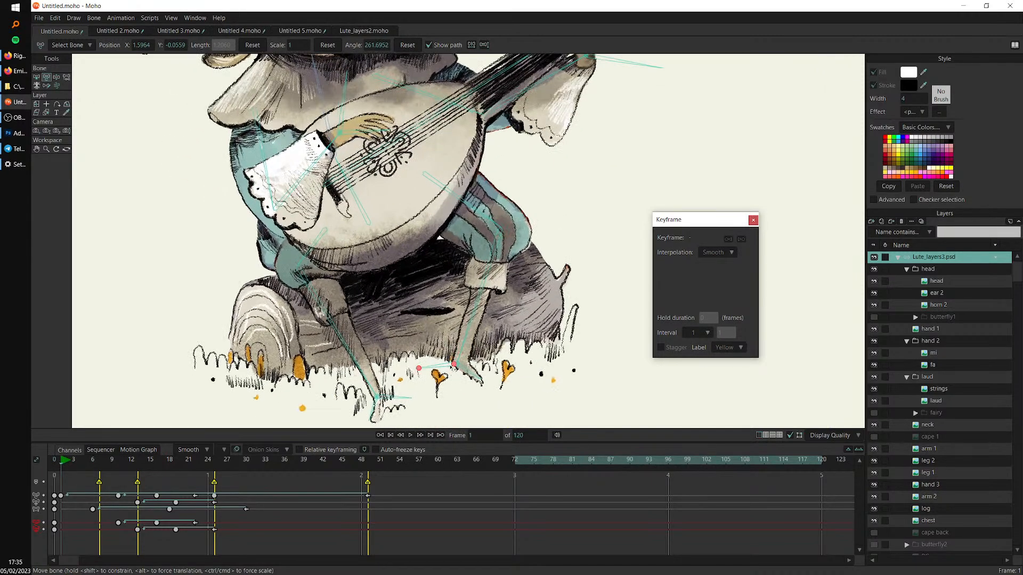
drag(453, 364, 446, 322)
click(72, 460)
click(79, 460)
click(99, 460)
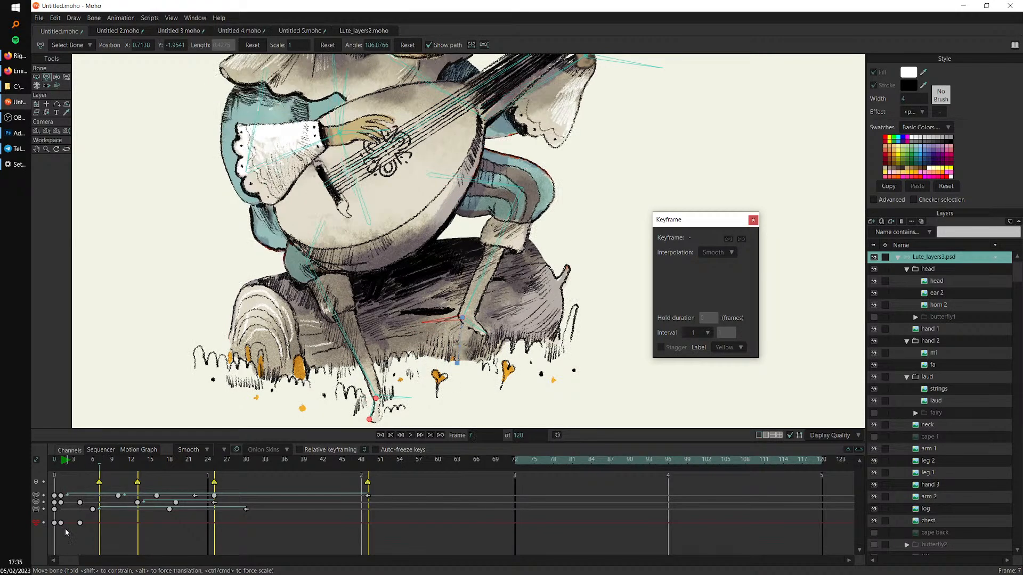
Copy the foot bone's frame 1 position keyframe to frame 7
drag(60, 531, 58, 533)
key(ctrl+c)
key(ctrl+v)
click(61, 461)
drag(70, 466, 106, 499)
Set the foot's frame 7 keyframe to Cycle interpolation with a Relative value of 5, and play the foot-tapping loop
click(99, 522)
click(717, 253)
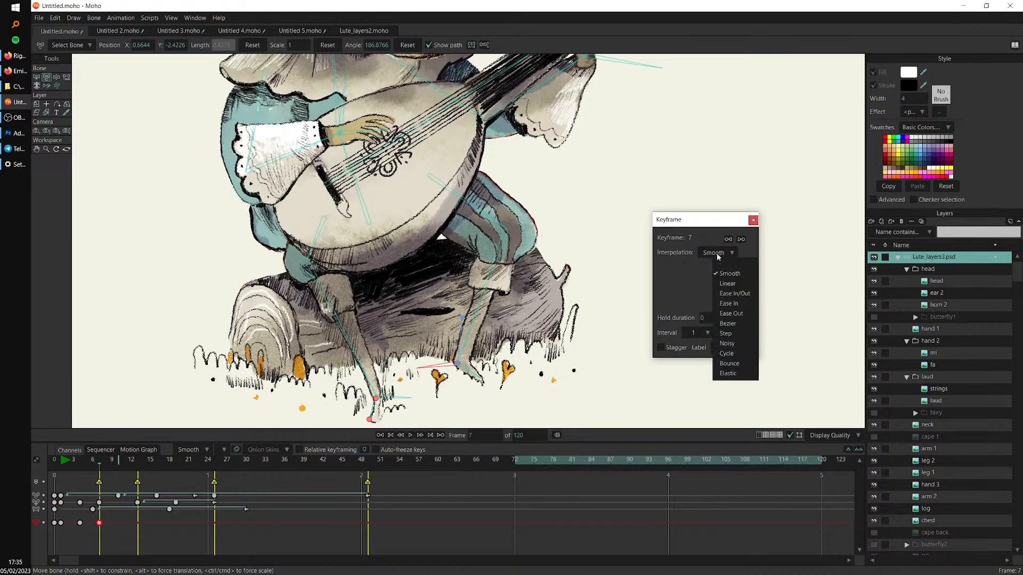
click(725, 354)
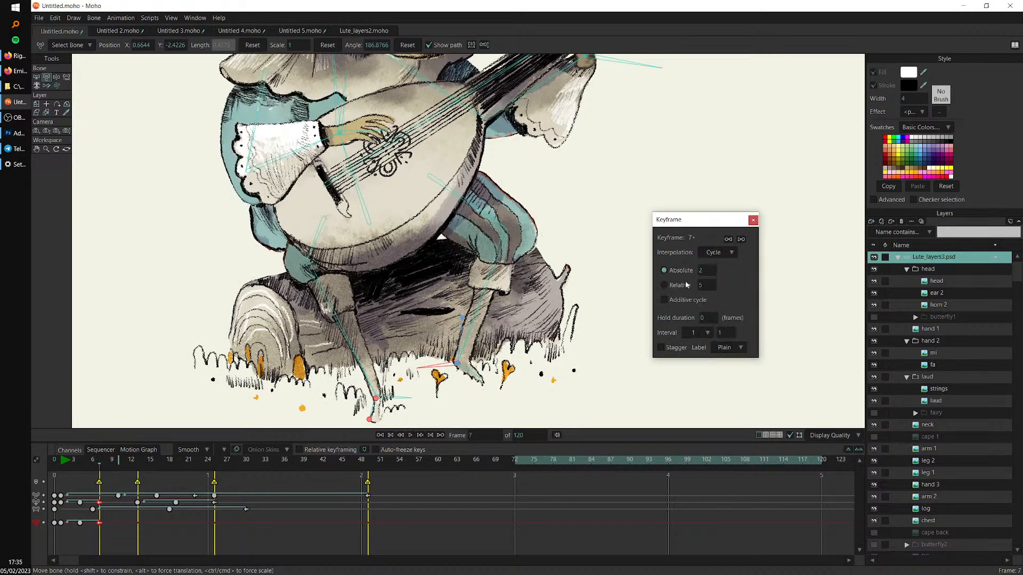
scroll(526, 327, down, 3)
drag(526, 328, 427, 362)
key(space)
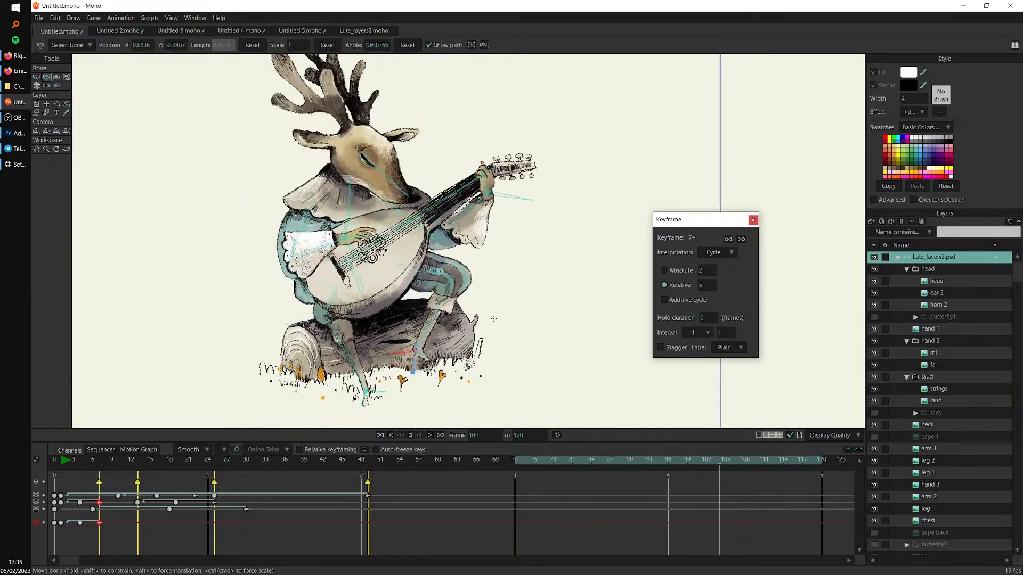
key(space)
Try delayed offsets for the foot's position keyframes during playback, and spread them over frames 1, 7 and 13
mouse_move(111, 521)
mouse_down()
mouse_move(59, 526)
mouse_move(115, 526)
mouse_up()
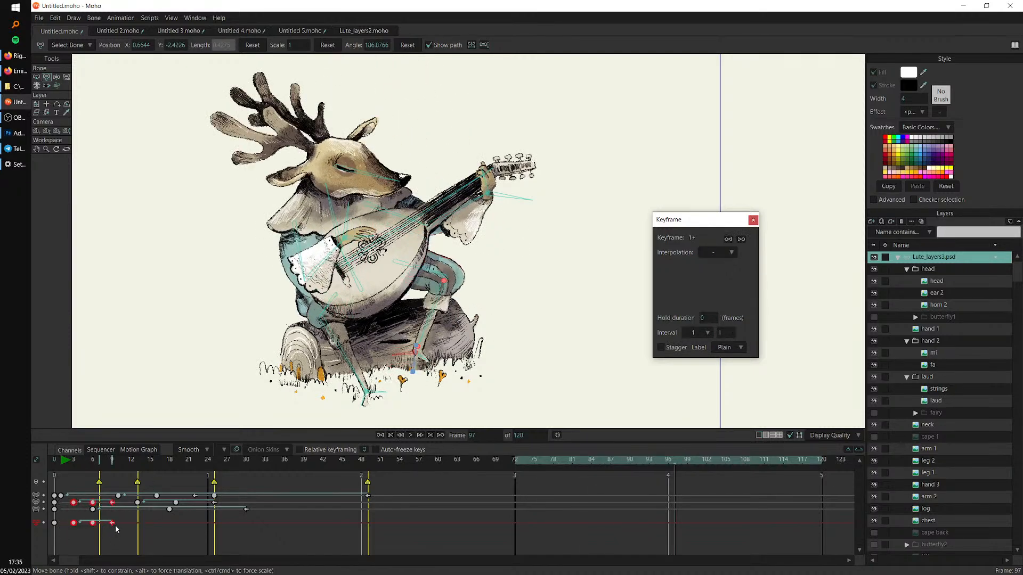
key(space)
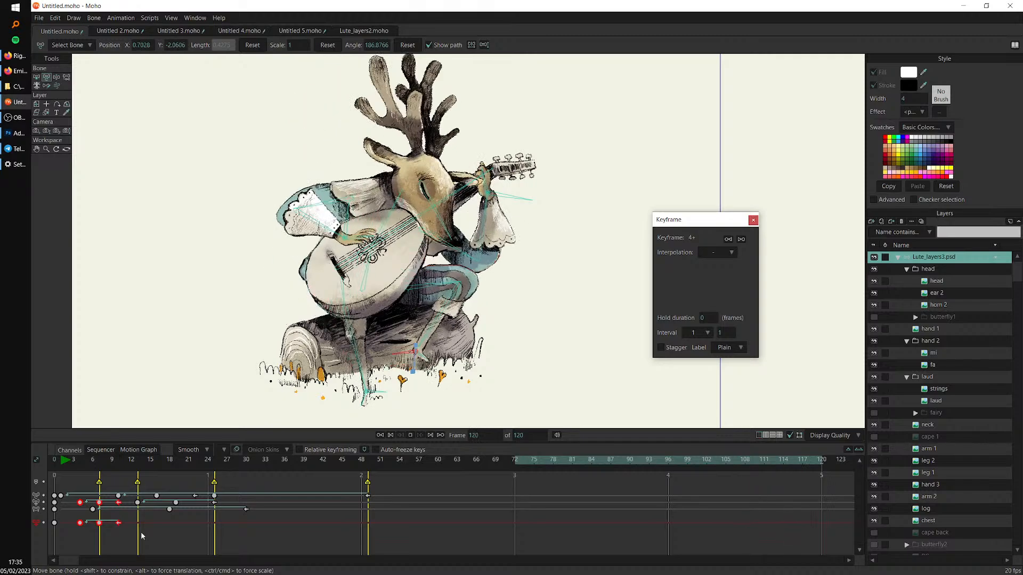
mouse_move(119, 524)
mouse_down()
mouse_move(158, 527)
mouse_move(56, 528)
mouse_move(145, 530)
mouse_up()
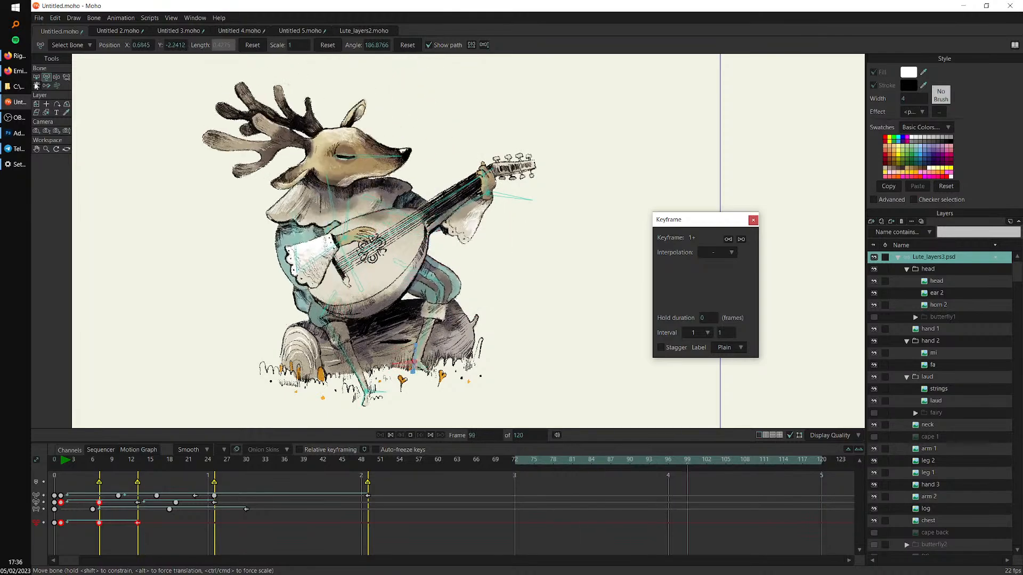
Select torso bone B1, compress its scale keyframes to frames 1, 7 and 13, and play the loop
click(36, 77)
click(360, 283)
key(space)
click(352, 272)
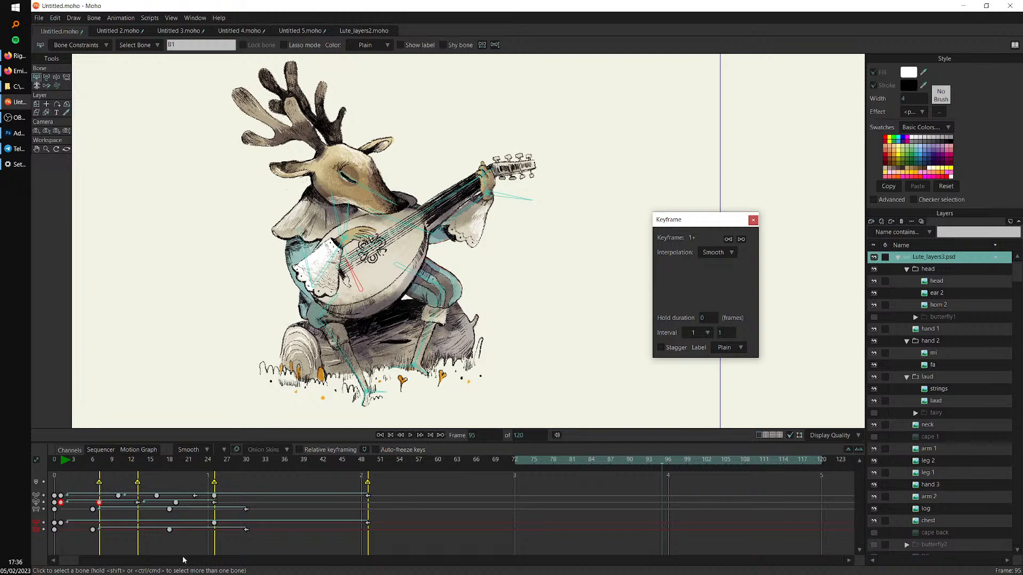
drag(67, 561, 231, 521)
drag(92, 531, 63, 532)
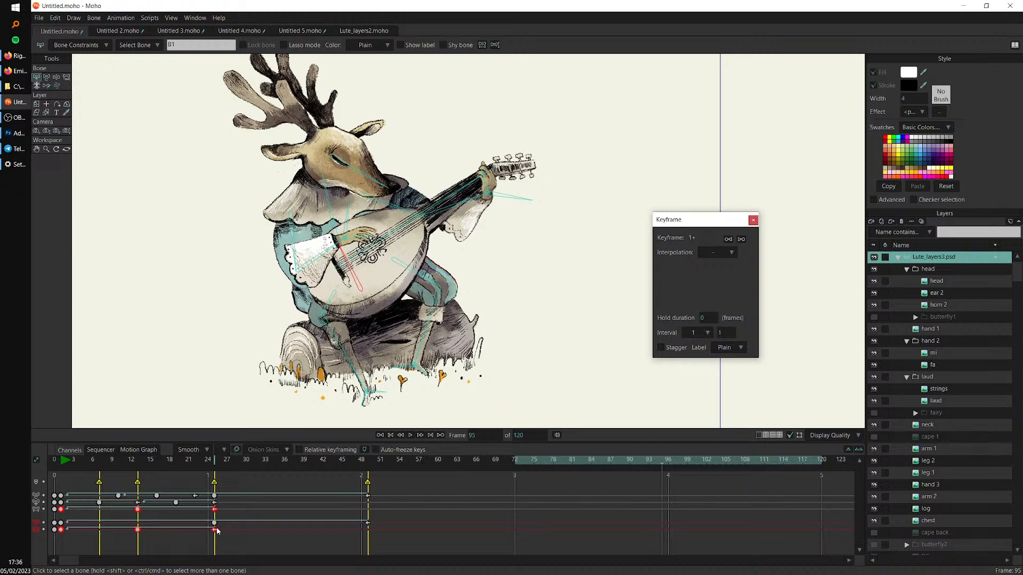
drag(216, 531, 197, 536)
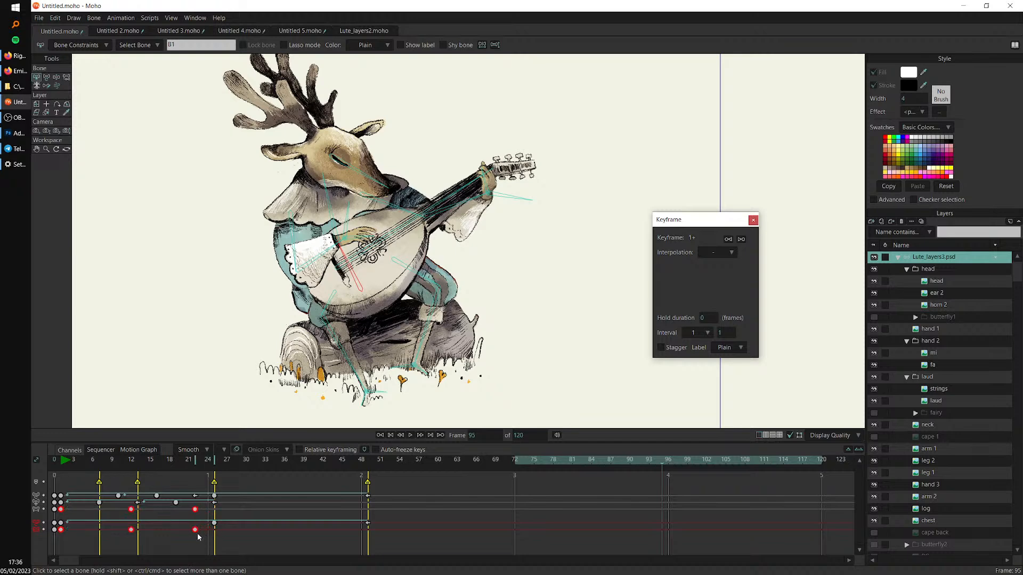
click(141, 542)
click(68, 467)
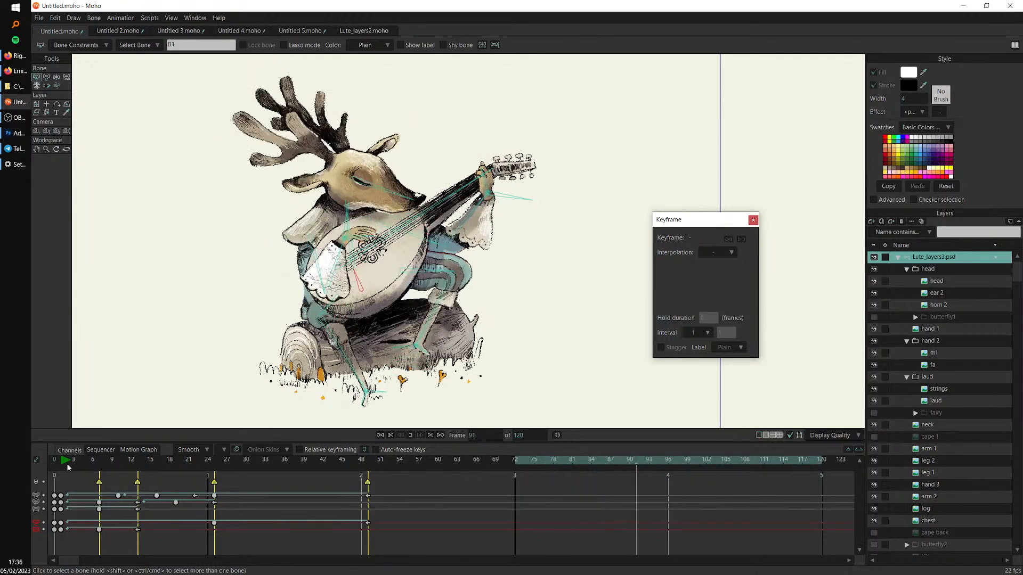
Offset torso bone B1's scale keyframes to frames 5, 11 and 17 during playback
drag(150, 526, 62, 535)
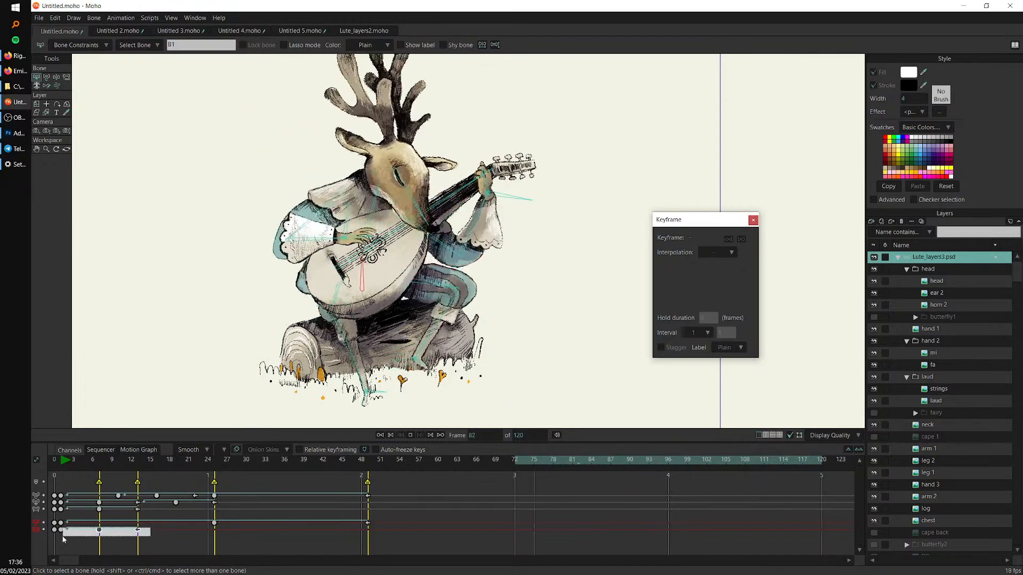
drag(142, 526, 53, 538)
click(145, 532)
drag(138, 530, 166, 530)
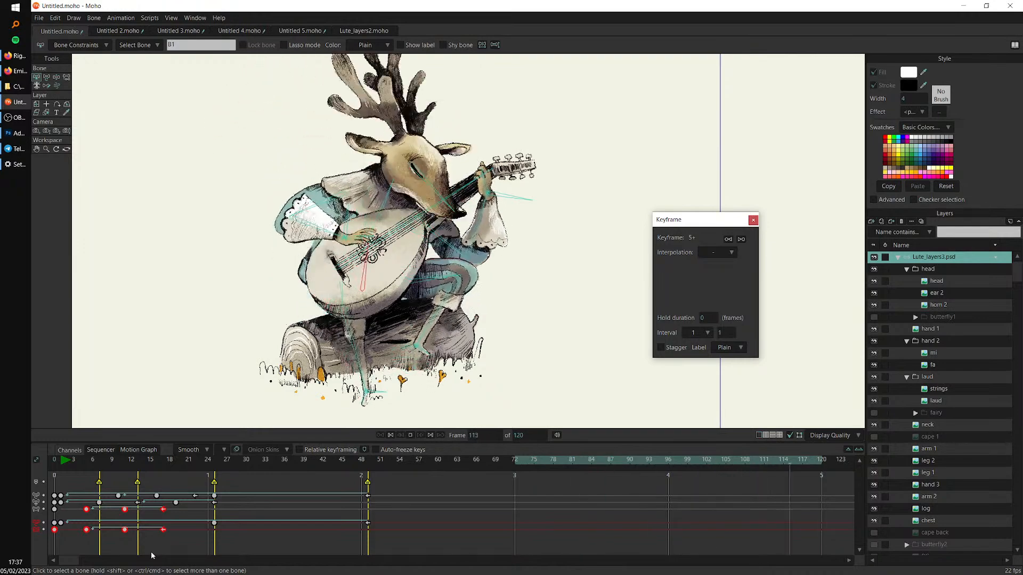
Position strumming-hand bone B18 at about X 0.40, Y 0.48 on frame 1, and lower it to about X 0.12, Y -0.24 on frame 7
click(63, 463)
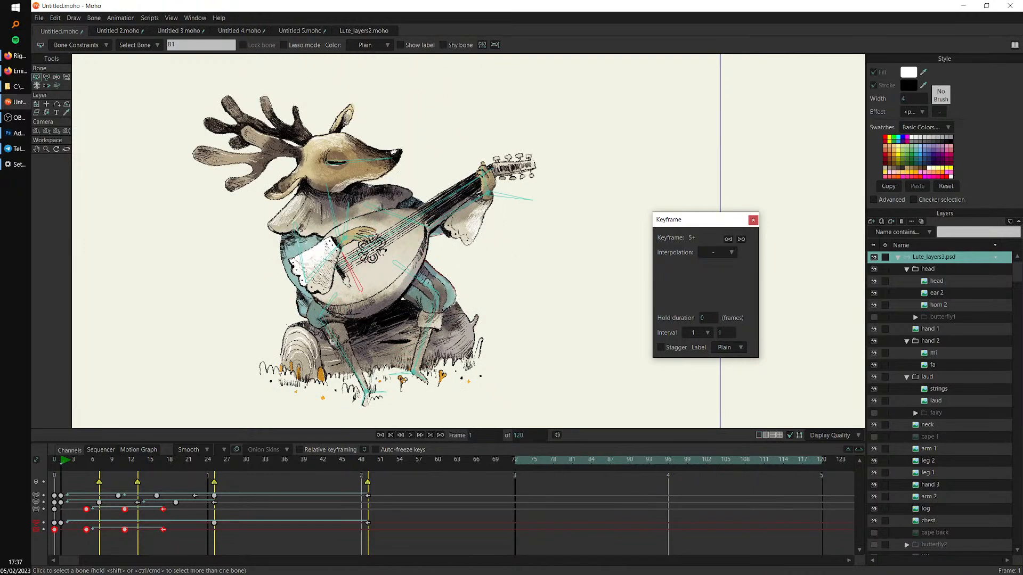
drag(341, 299, 343, 307)
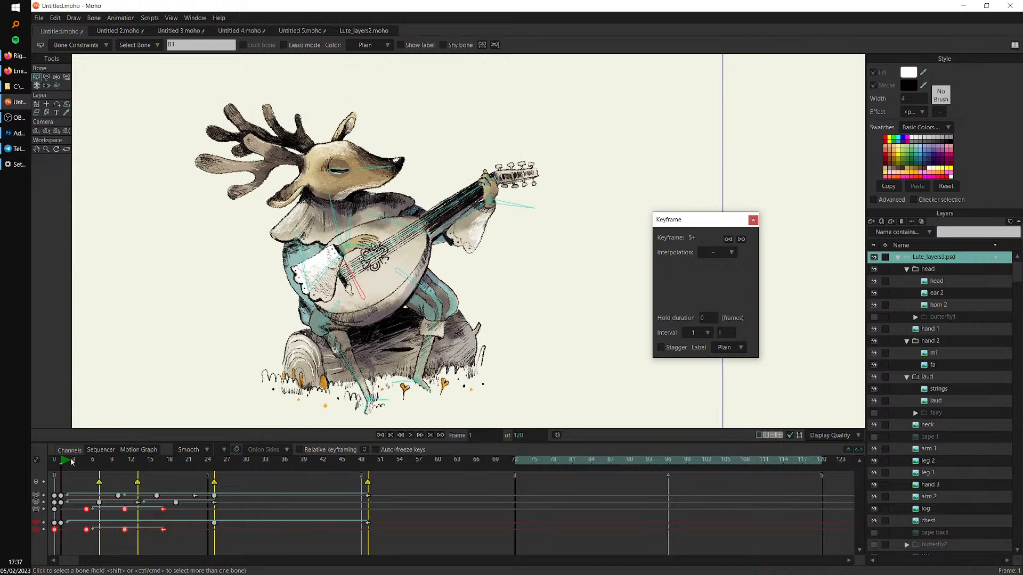
scroll(325, 231, up, 2)
click(322, 210)
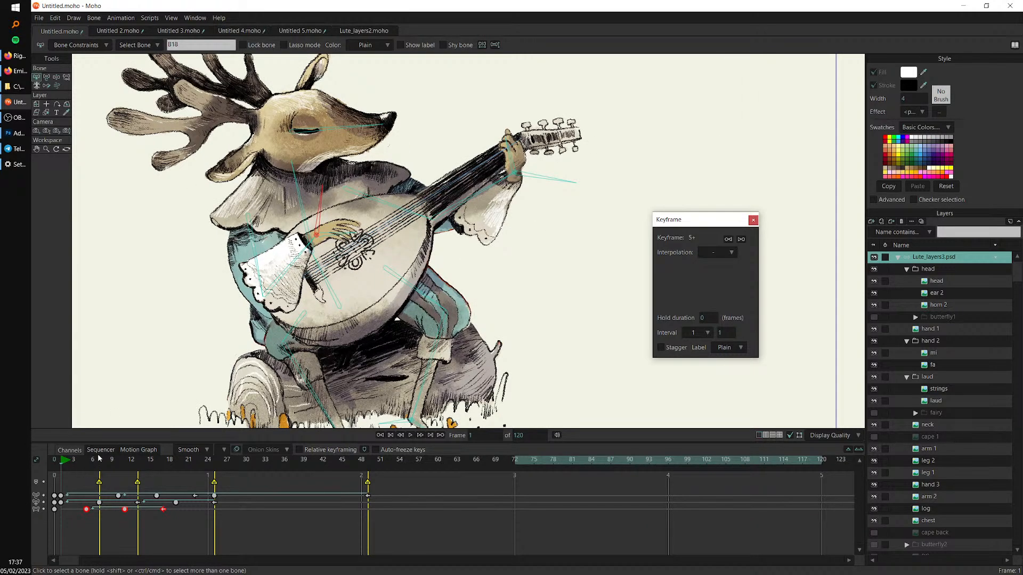
click(48, 78)
mouse_move(317, 233)
mouse_down()
mouse_move(310, 227)
mouse_move(305, 241)
mouse_up()
click(101, 461)
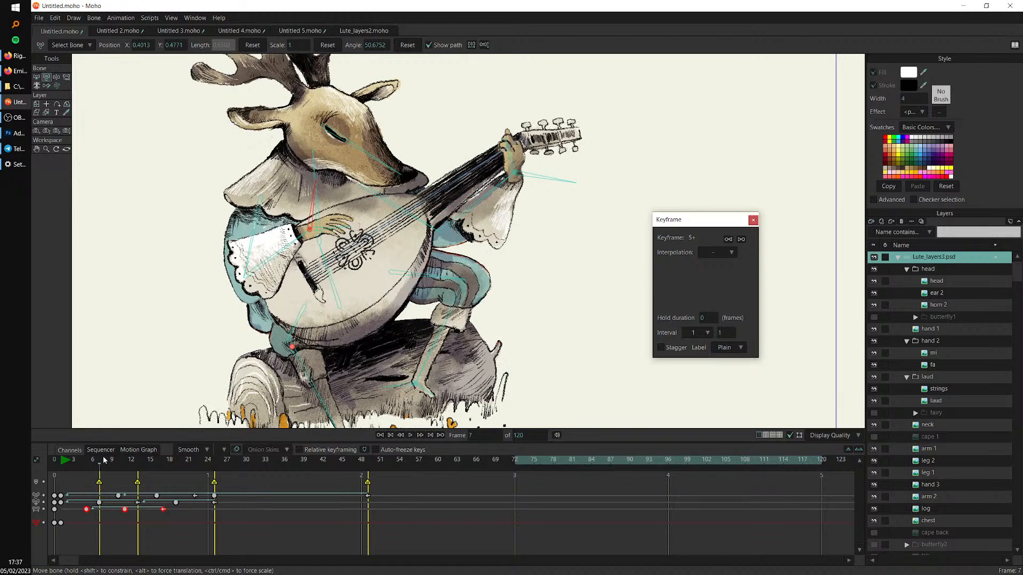
drag(310, 225, 321, 284)
Copy the strumming hand's frame 1 keyframe to frame 13, set it to Cycle interpolation, and play the loop
click(138, 462)
drag(69, 515, 57, 527)
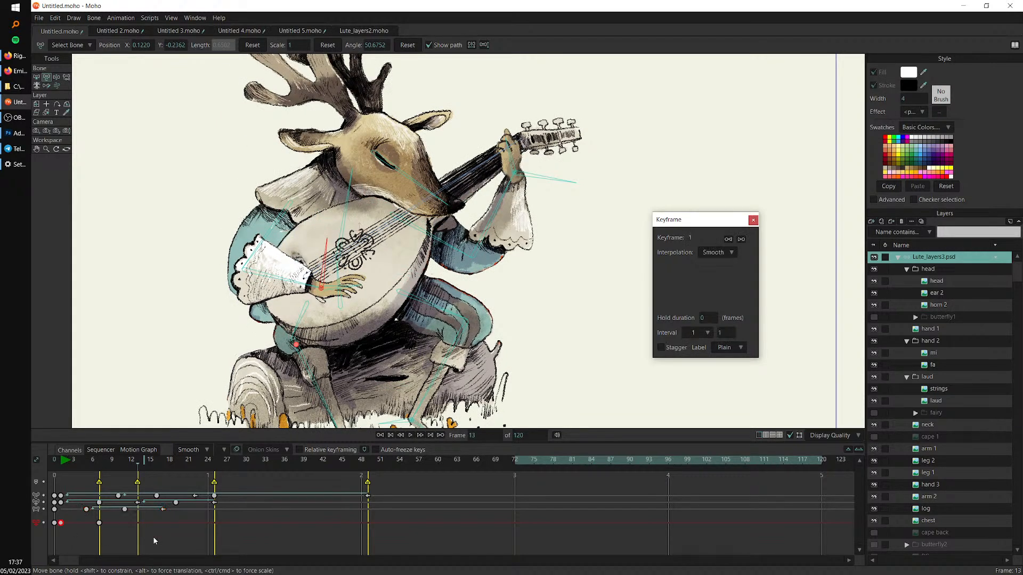
key(ctrl+c)
key(ctrl+v)
drag(129, 531, 148, 522)
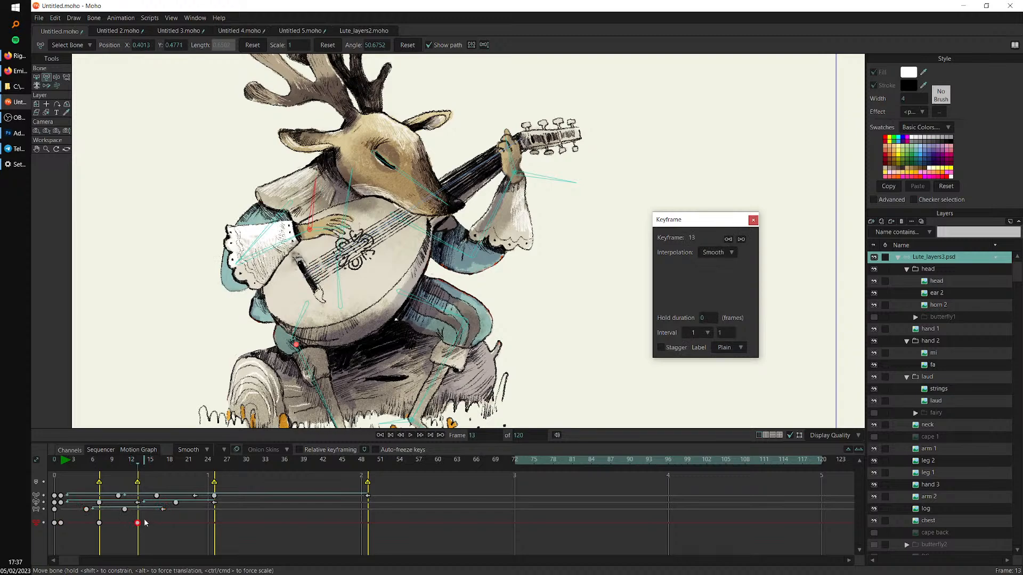
key(c)
key(space)
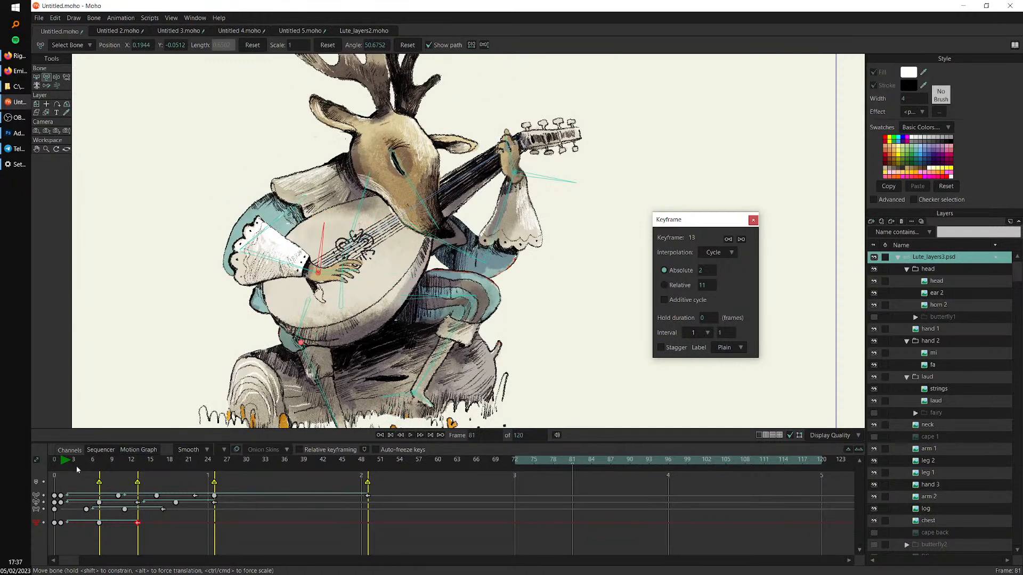
Compress the strumming hand's keyframes to frames 1, 4 and 7, with the last cycling at a Relative value of 5, and play the loop
drag(147, 520, 60, 525)
click(118, 524)
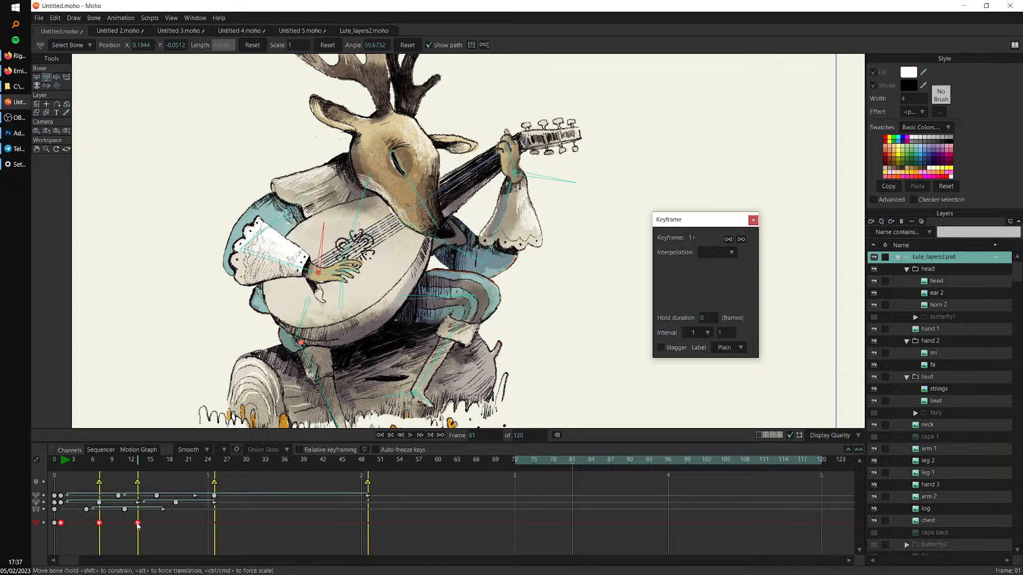
click(117, 524)
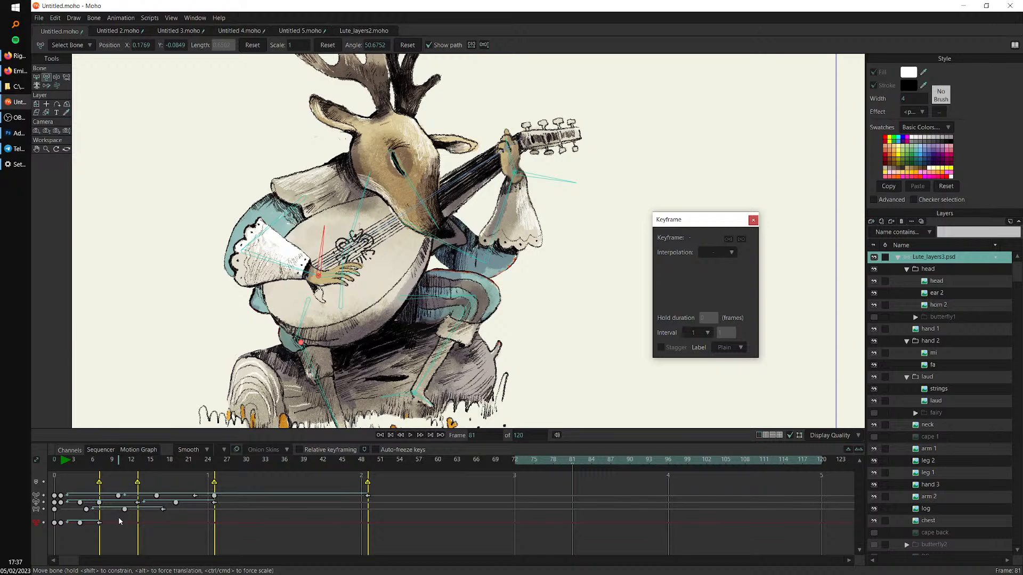
key(space)
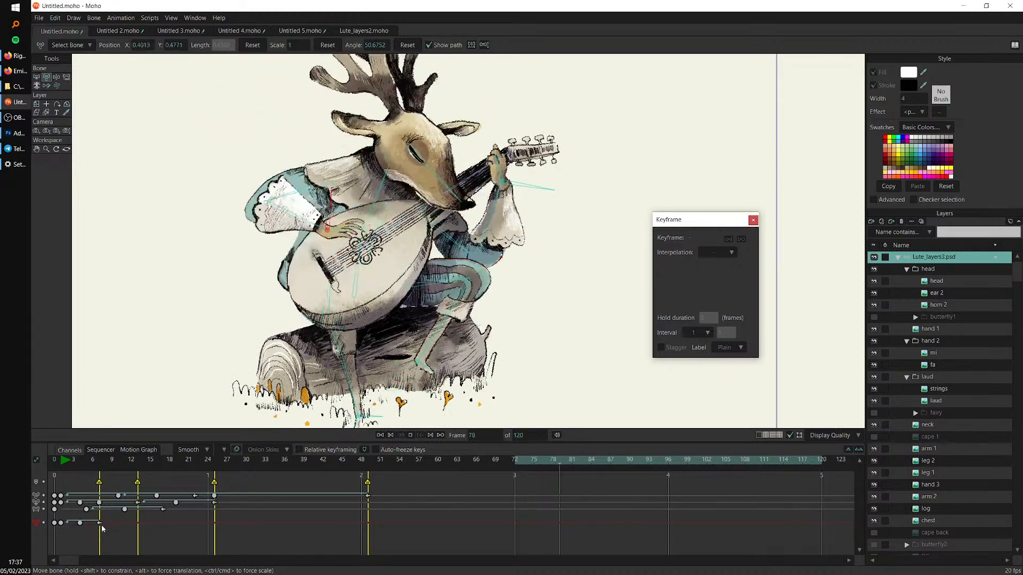
click(99, 523)
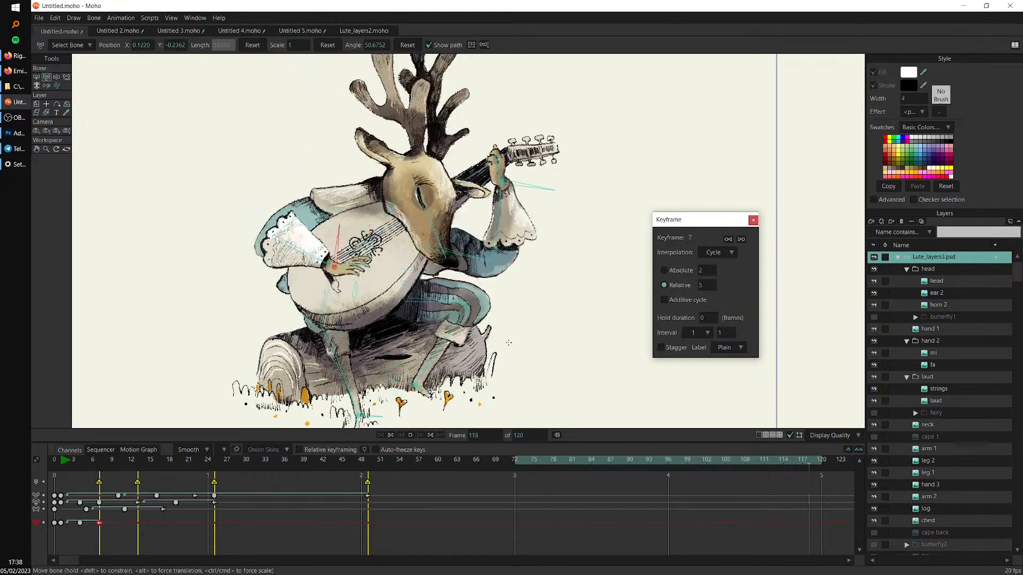
mouse_move(110, 519)
mouse_down()
mouse_move(60, 526)
mouse_move(120, 525)
mouse_up()
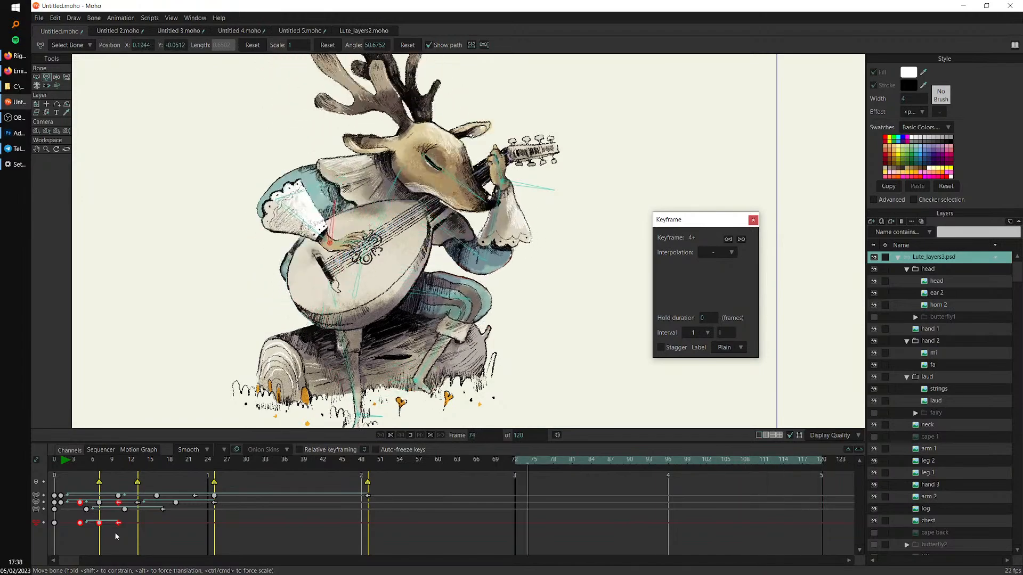
drag(79, 523, 61, 523)
click(61, 461)
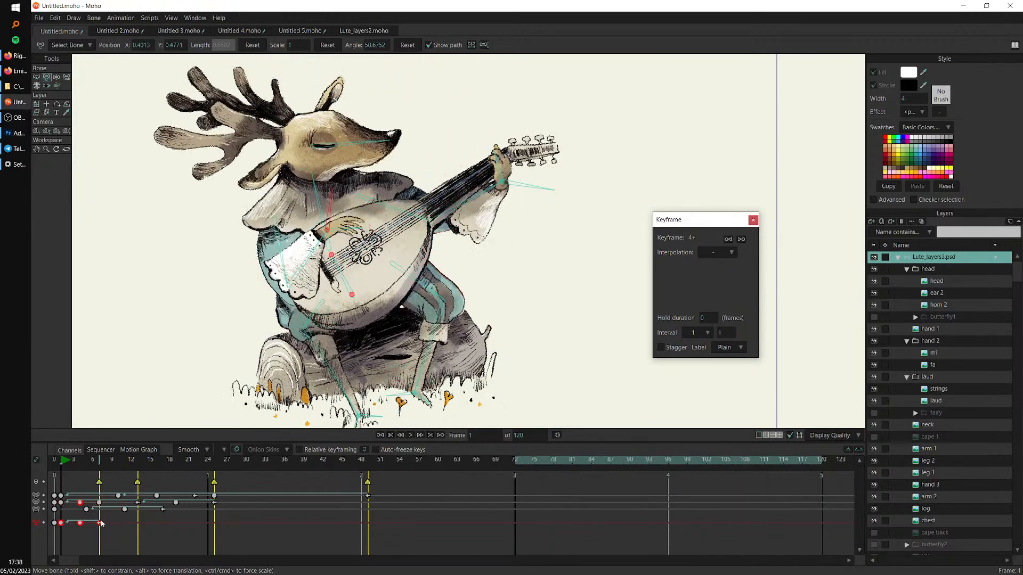
Respace the strumming hand's movement keyframes to frames 1 and 7, paste the frame 1 keyframe at frame 13, and set it to Cycle
click(146, 532)
click(140, 525)
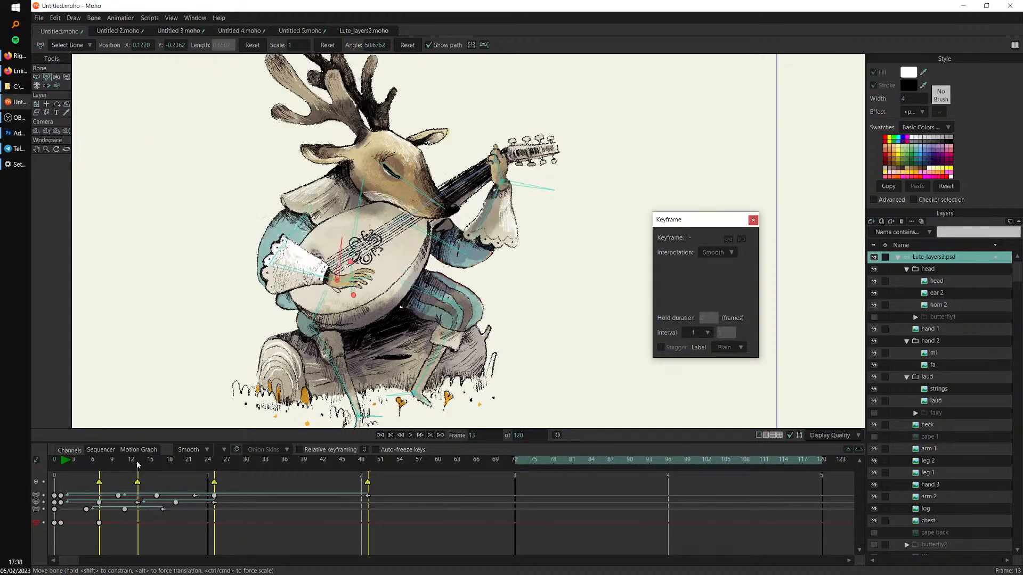
key(ctrl+v)
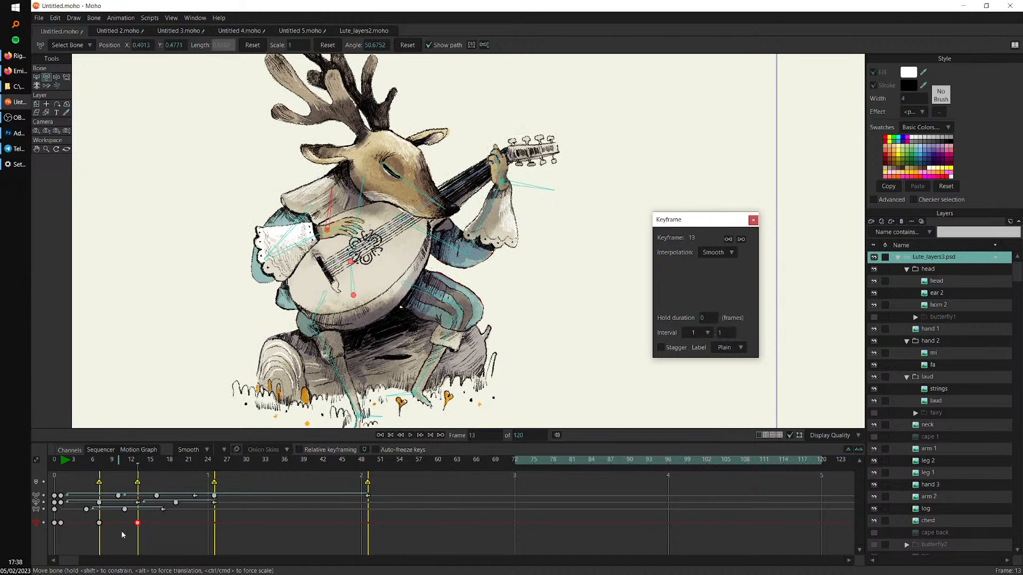
key(c)
drag(69, 462, 258, 507)
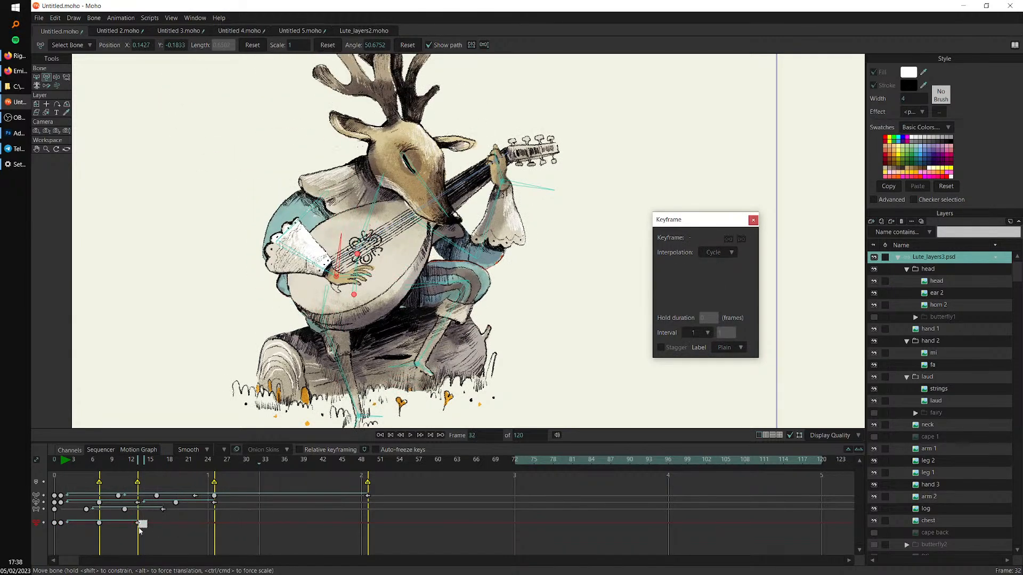
Offset the strumming hand's movement keyframes to frames 9, 15 and 21 while checking the loop in playback
drag(149, 521, 59, 531)
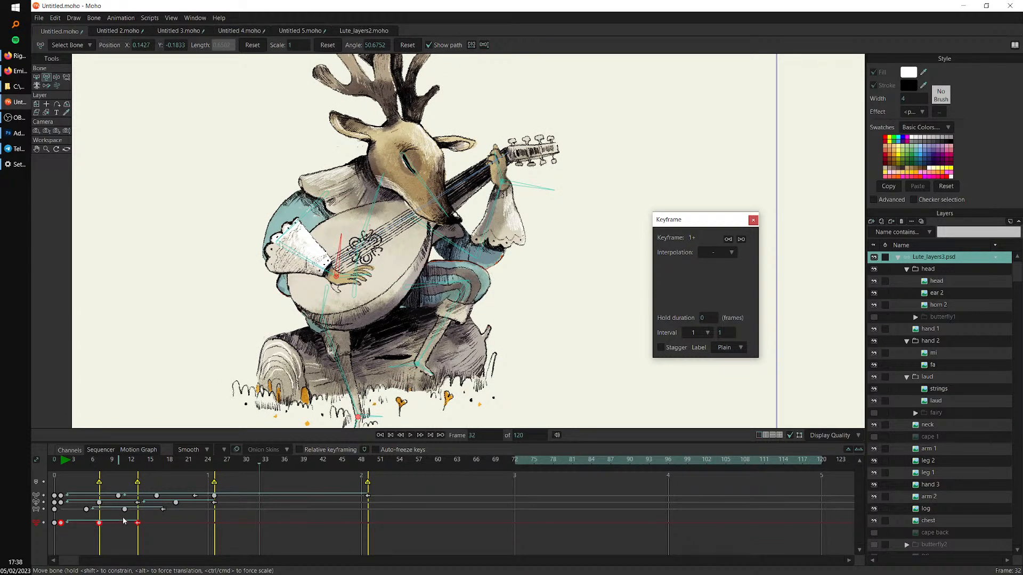
key(space)
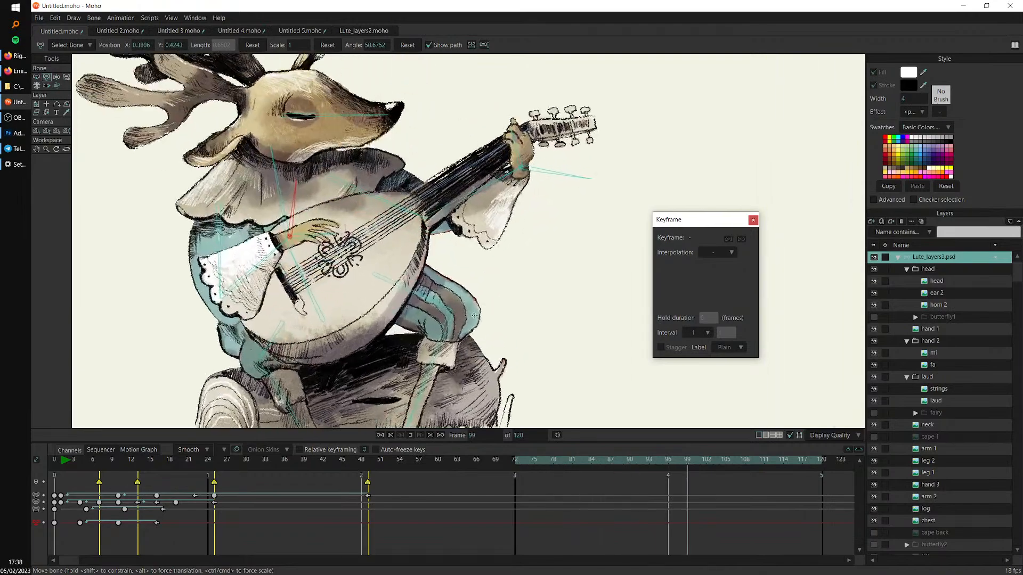
drag(75, 463, 278, 524)
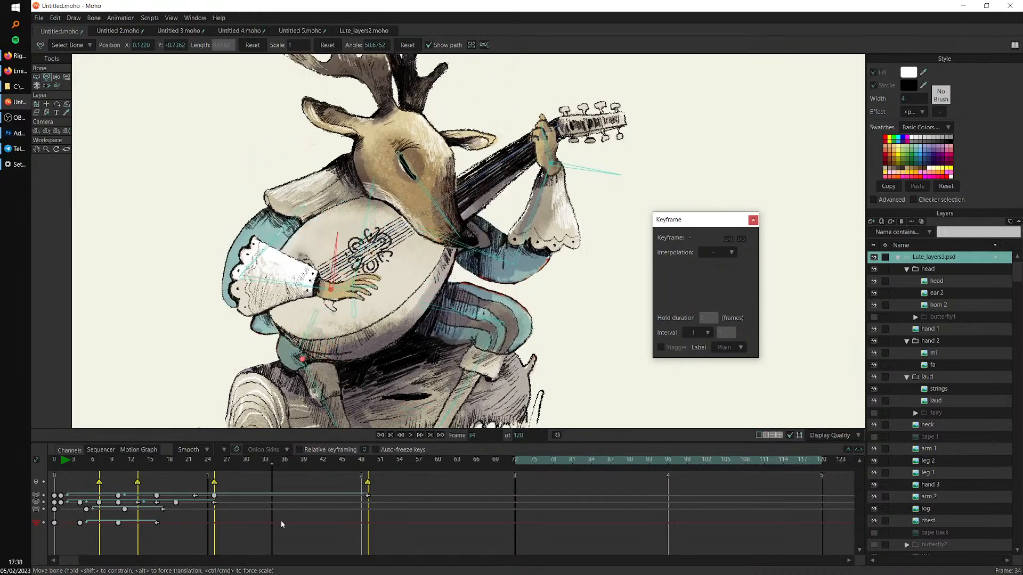
drag(354, 504, 424, 510)
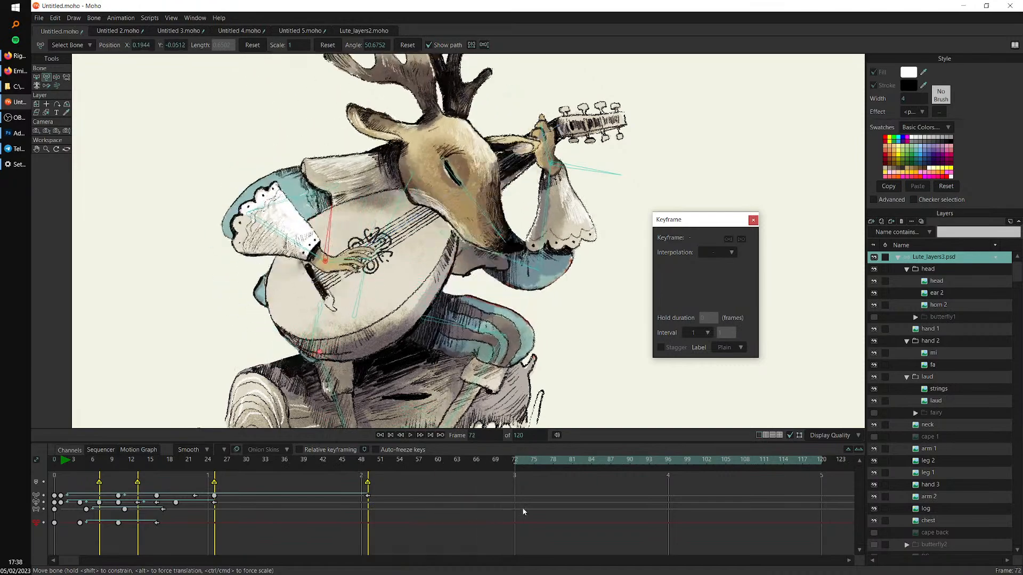
drag(544, 503, 511, 511)
drag(409, 516, 100, 523)
key(space)
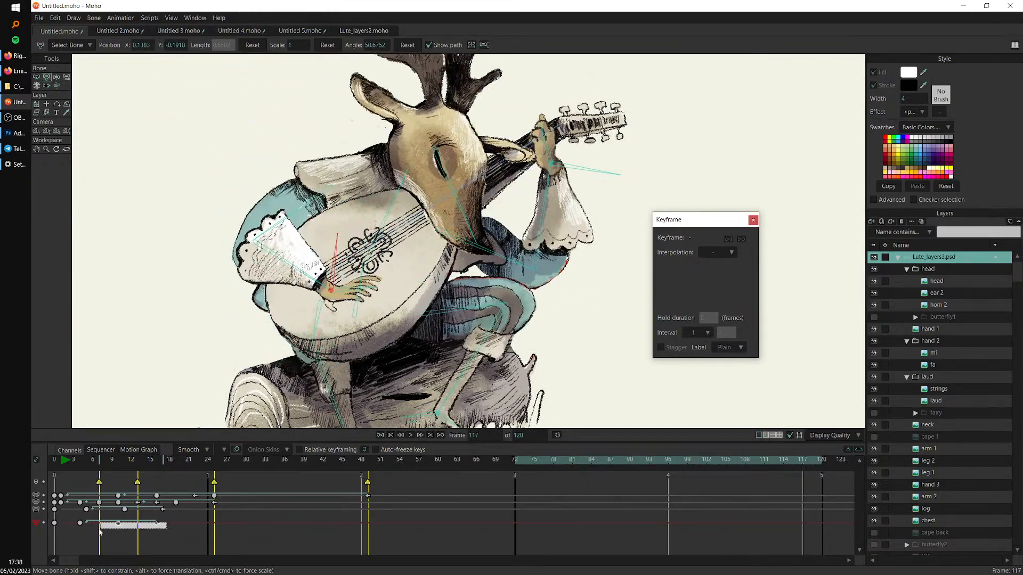
drag(110, 531, 75, 528)
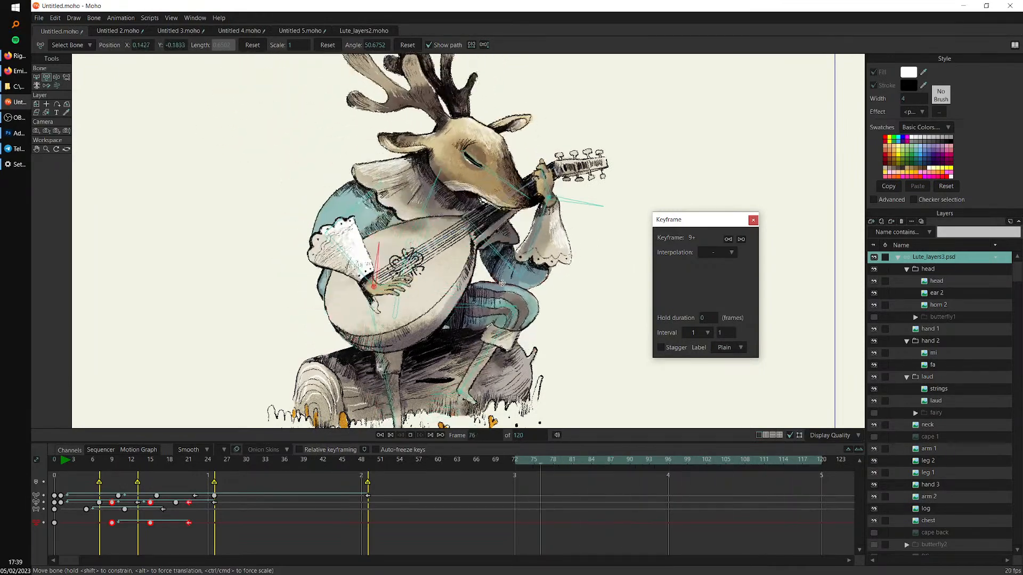
Rotate the strumming hand's bone B6 upward on frame 1 and downward on frame 7
click(62, 463)
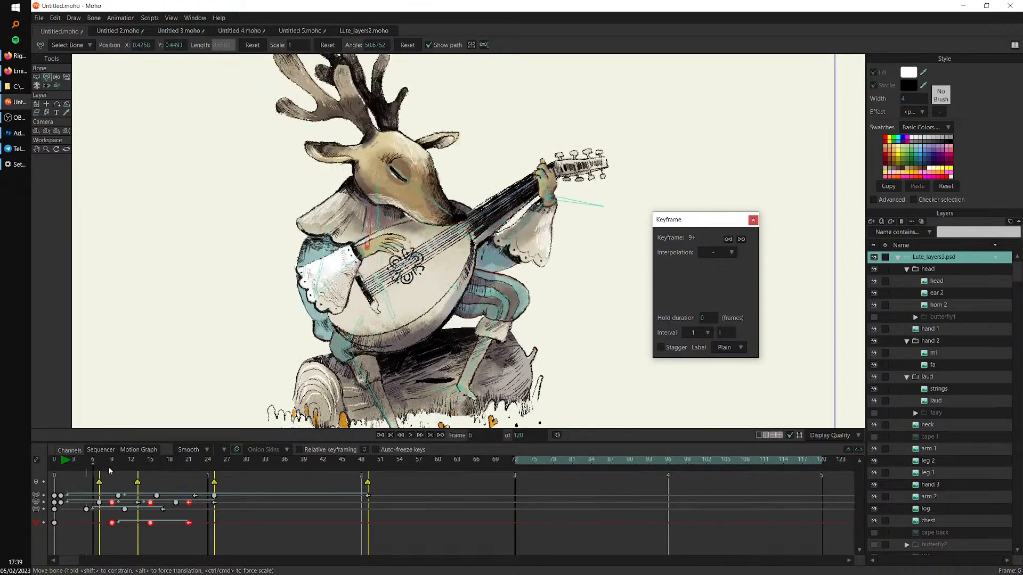
click(61, 482)
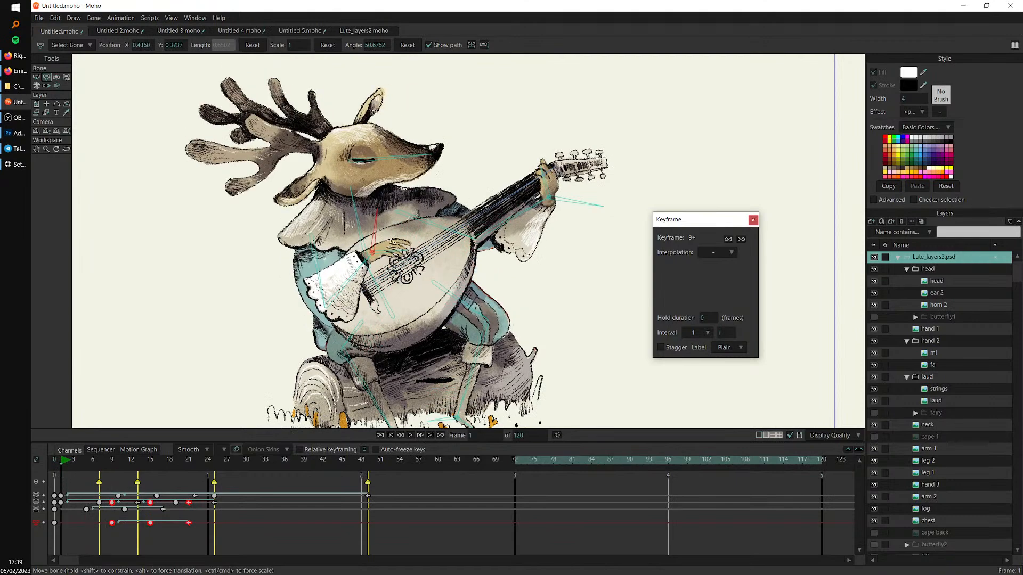
key(b)
scroll(397, 240, up, 2)
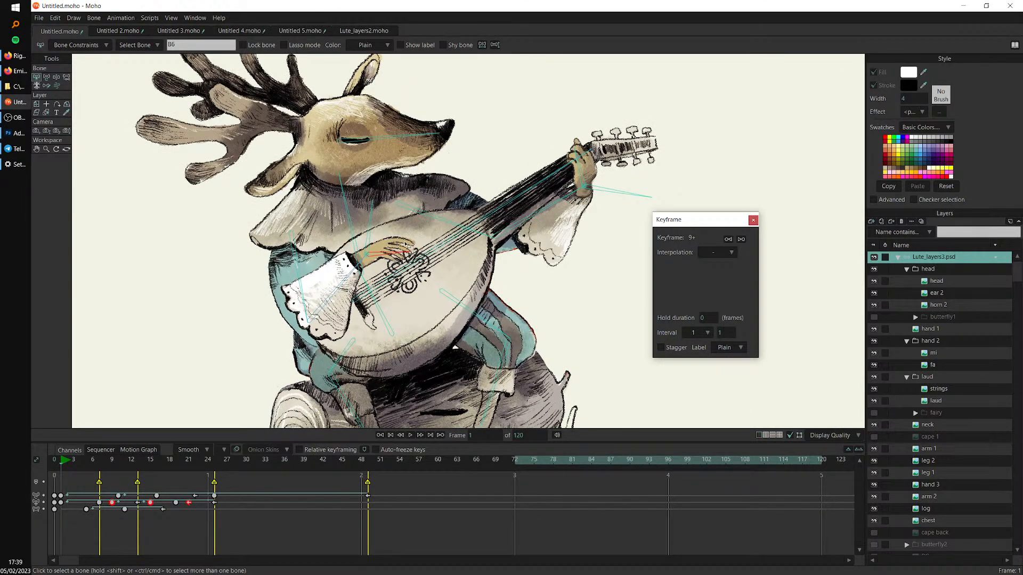
scroll(413, 260, up, 2)
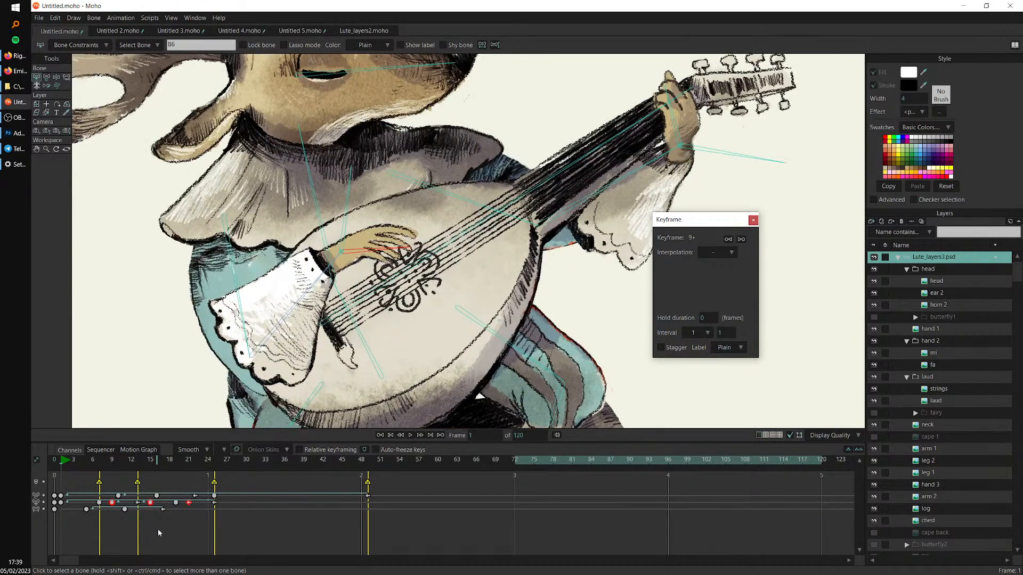
click(47, 78)
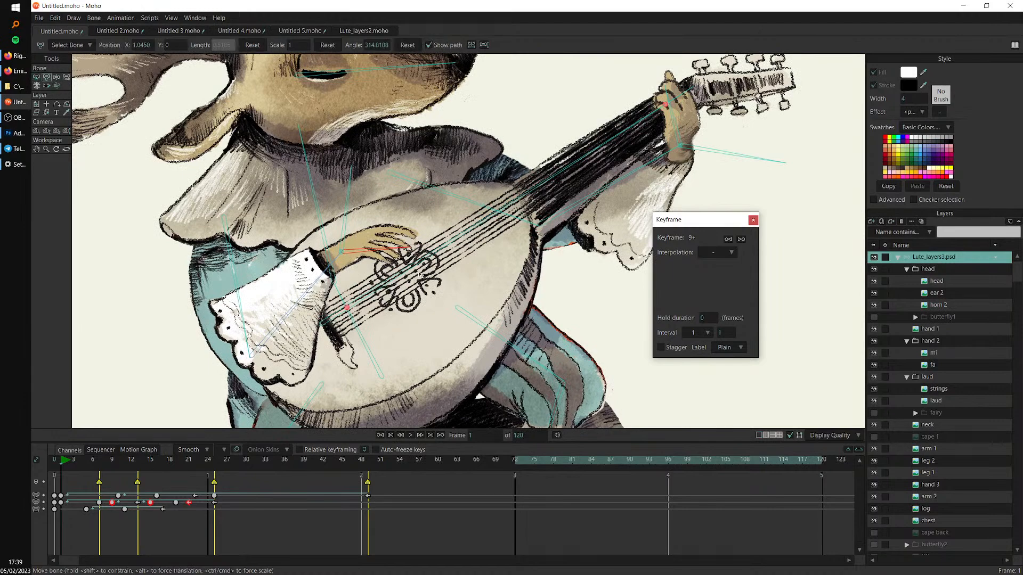
drag(389, 248, 378, 223)
click(68, 462)
drag(75, 466, 78, 531)
drag(382, 215, 397, 254)
Copy hand bone B6's frame 1 rotation keyframe to frame 13 and set it to Cycle interpolation
click(138, 462)
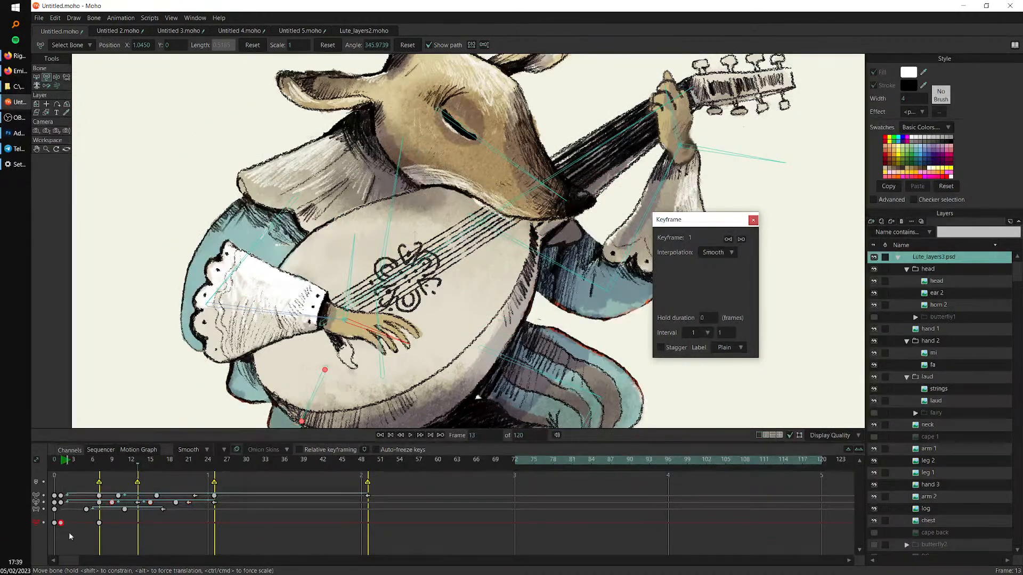
drag(66, 532, 142, 532)
key(c)
drag(78, 462, 137, 496)
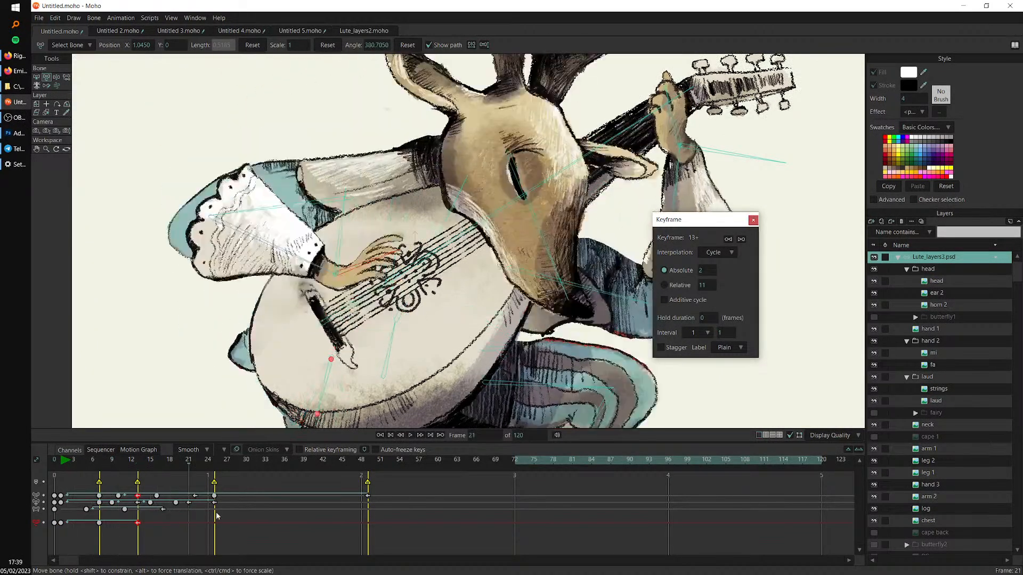
click(138, 523)
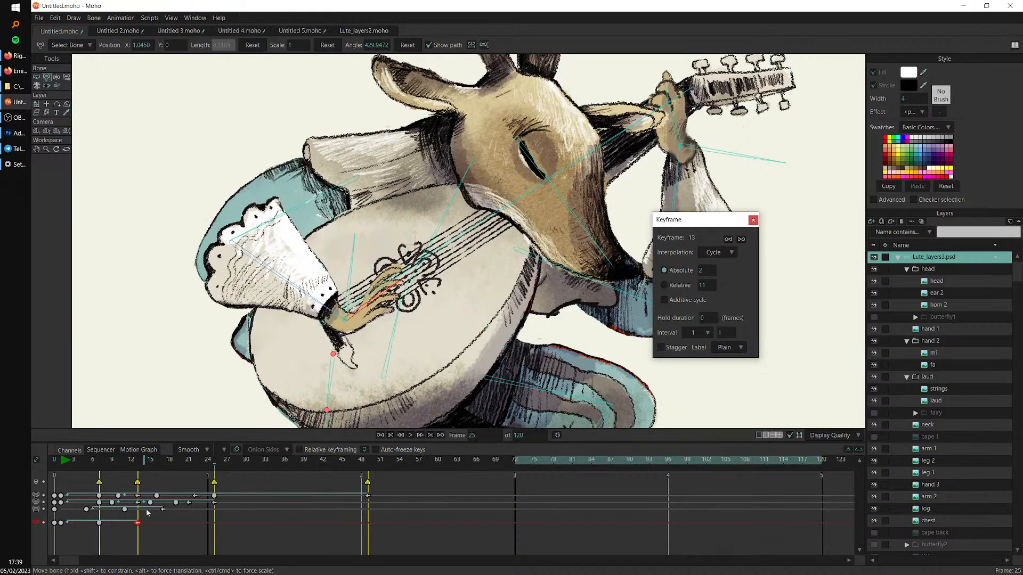
Offset hand bone B6's rotation keyframes to frames 11, 17 and 23, and play the loop
drag(57, 517, 143, 529)
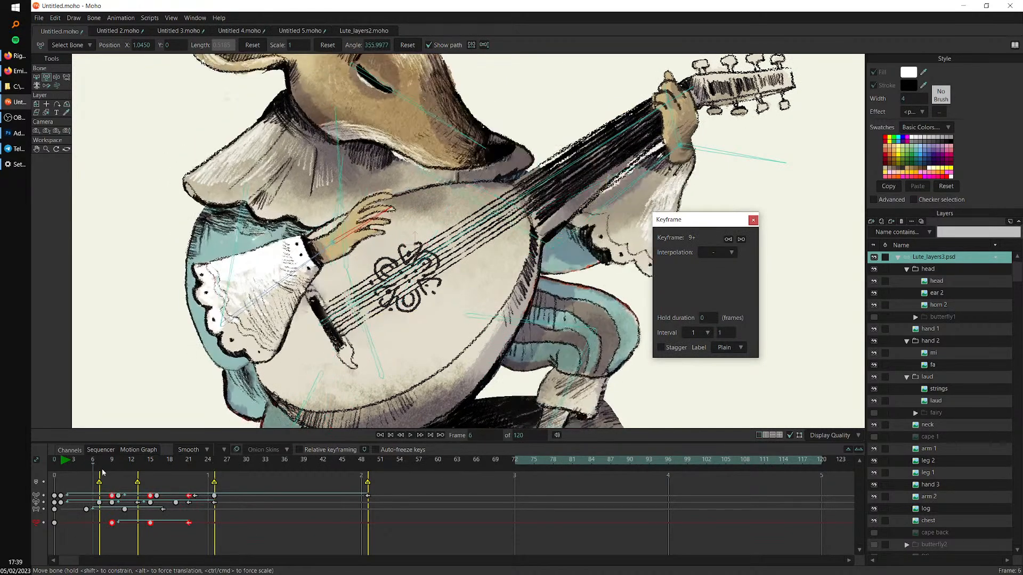
mouse_move(194, 527)
mouse_down()
mouse_move(214, 525)
mouse_move(183, 530)
mouse_move(234, 525)
mouse_move(203, 526)
mouse_up()
key(space)
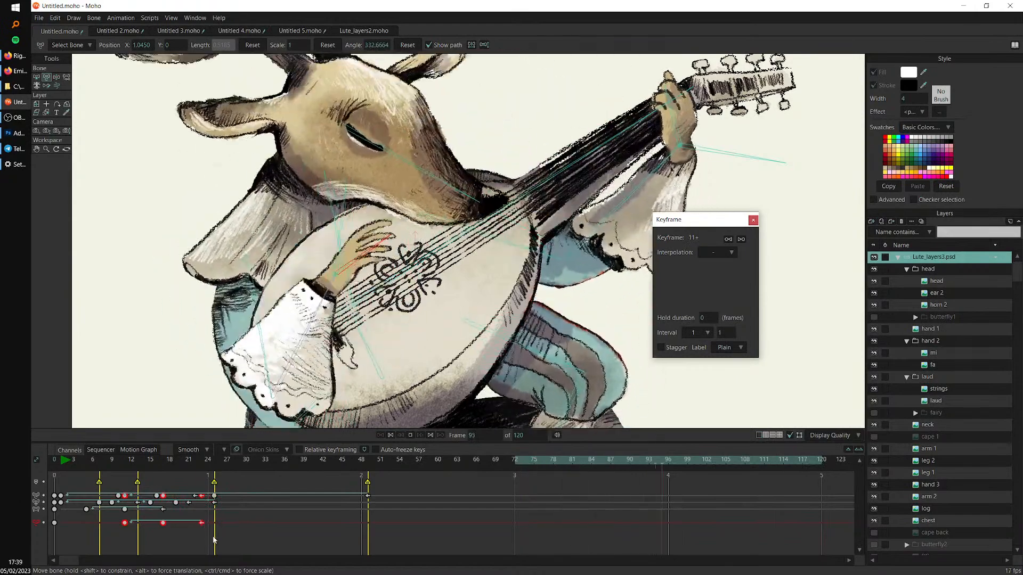
Stop playback and move hand bone B6's middle rotation keyframe to frame 15
click(218, 533)
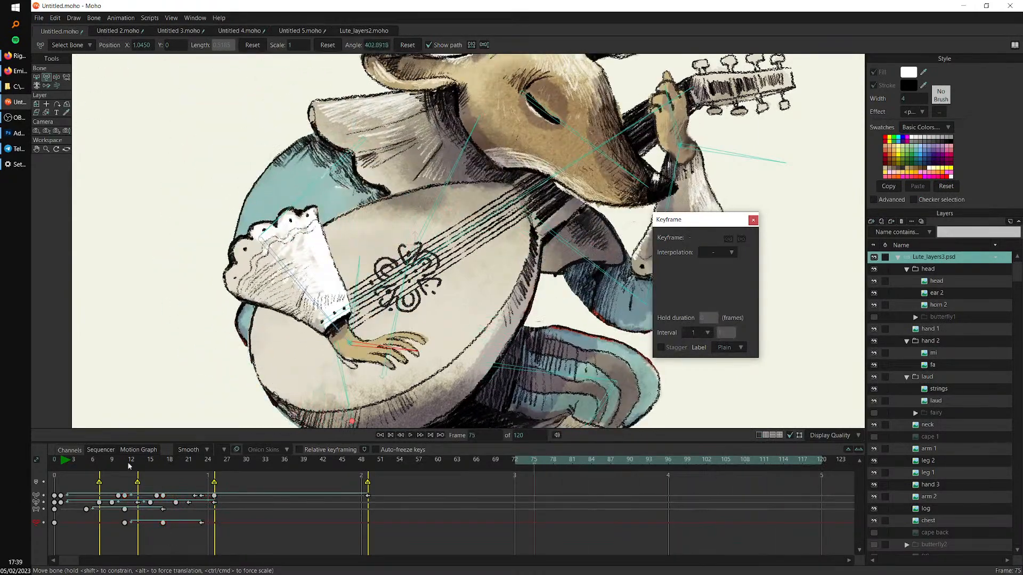
click(132, 469)
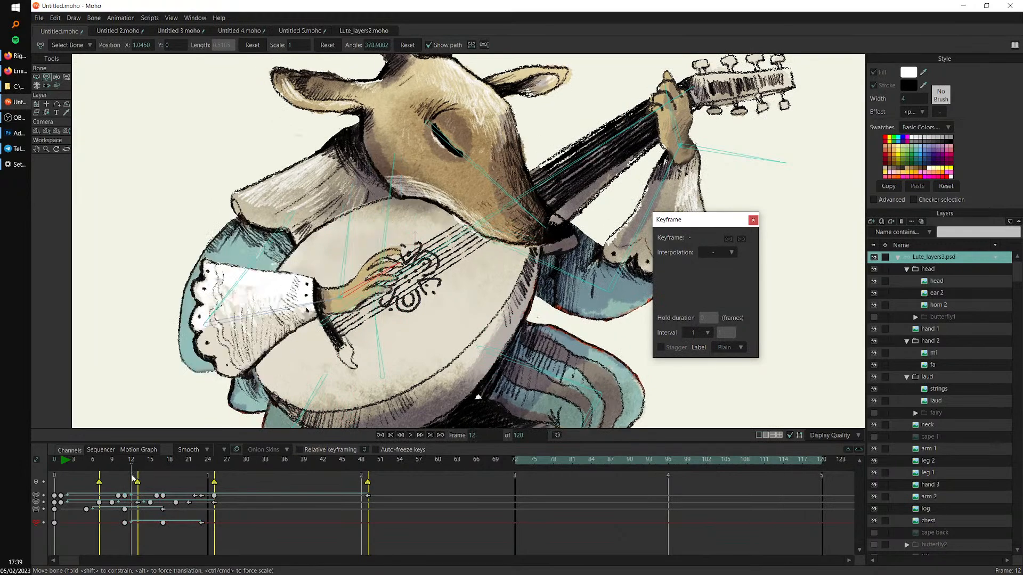
drag(132, 475, 138, 478)
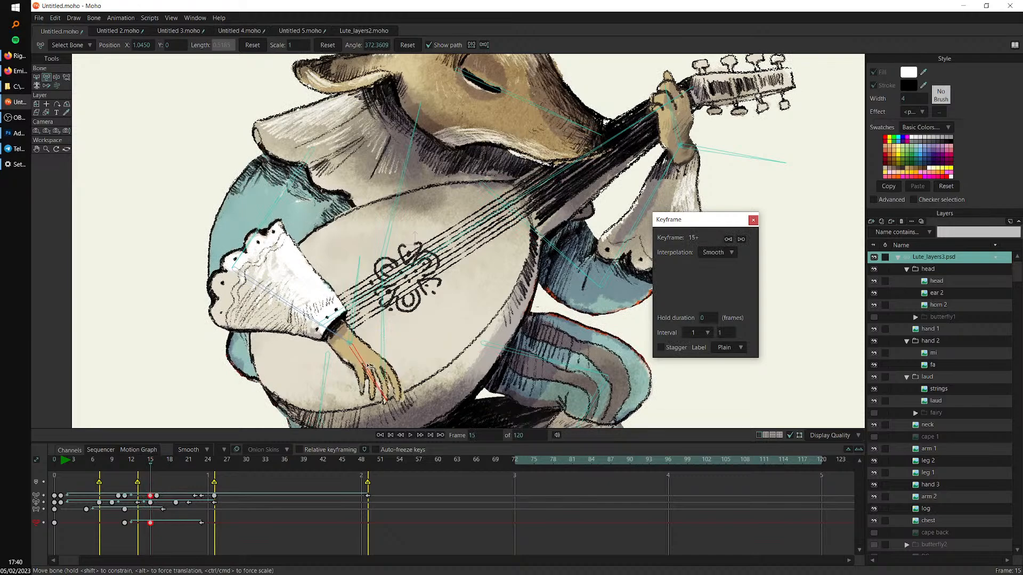
Rotate the strumming hand's bone at frame 19 and play back the animation
drag(113, 464, 178, 510)
drag(363, 270, 361, 310)
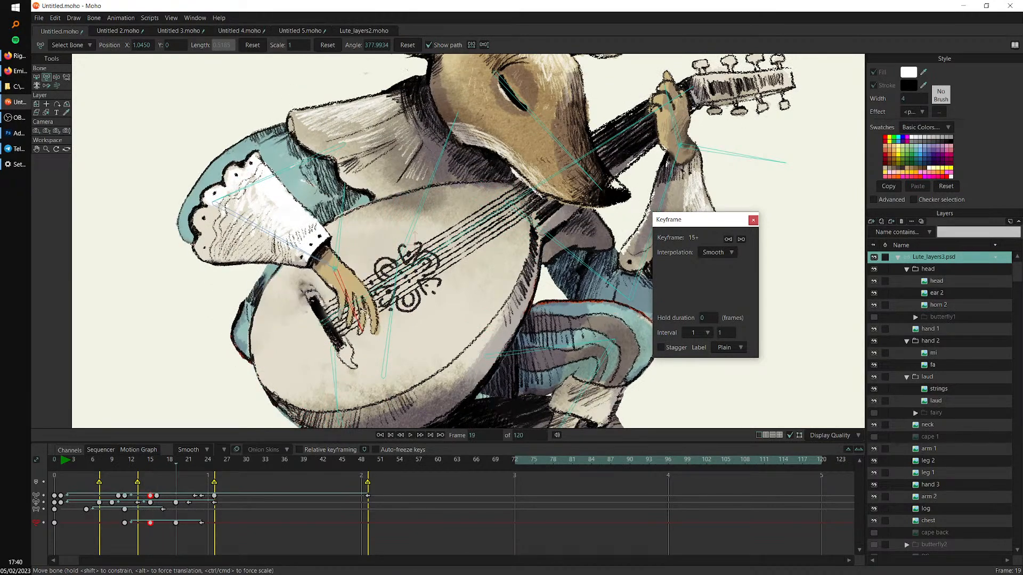
drag(144, 506, 442, 498)
key(space)
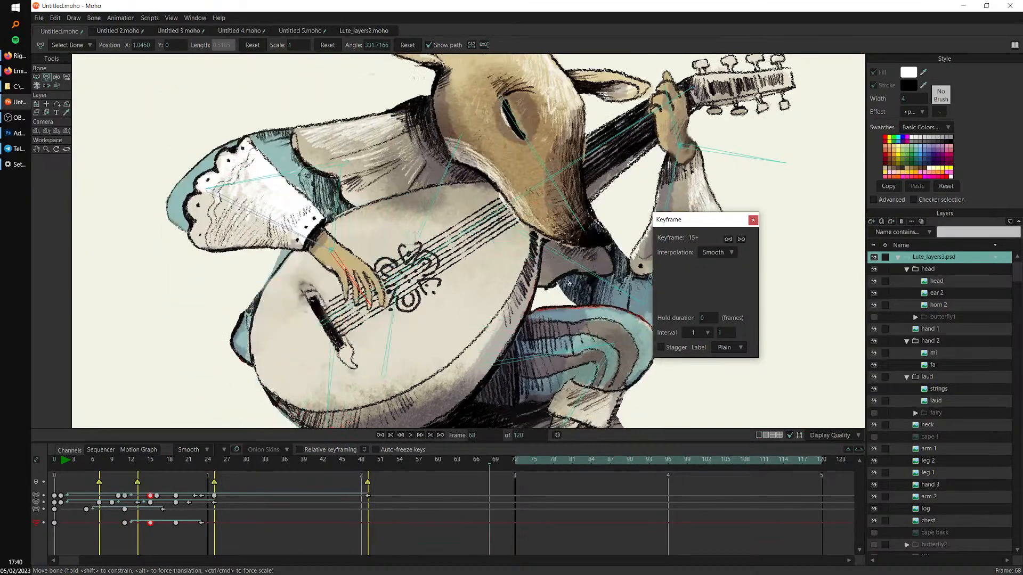
scroll(276, 348, down, 3)
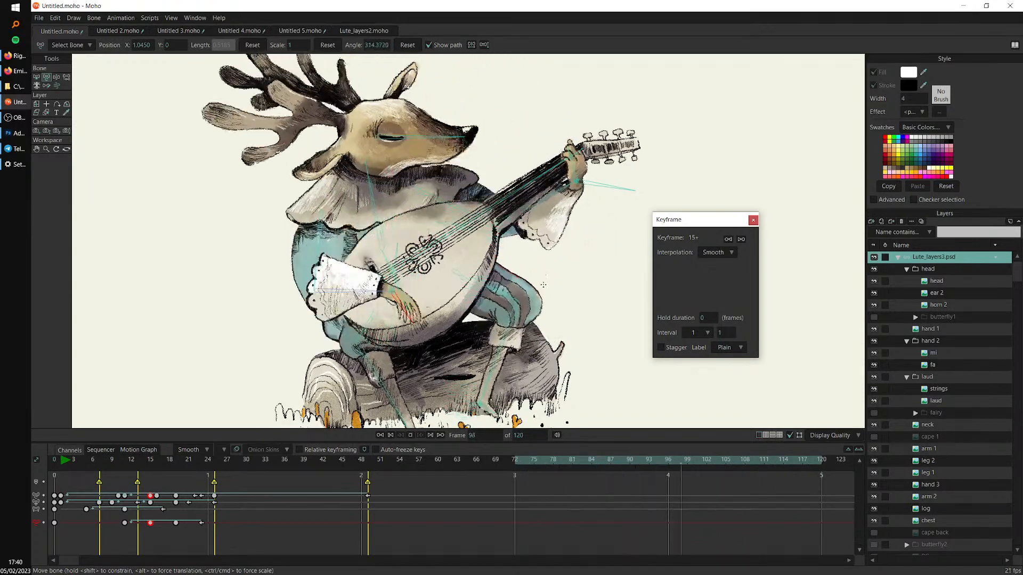
key(space)
Select the fretting hand's bone and key it at frames 1, 15 and 20, sliding the hand down the neck at frame 20
drag(521, 299, 458, 303)
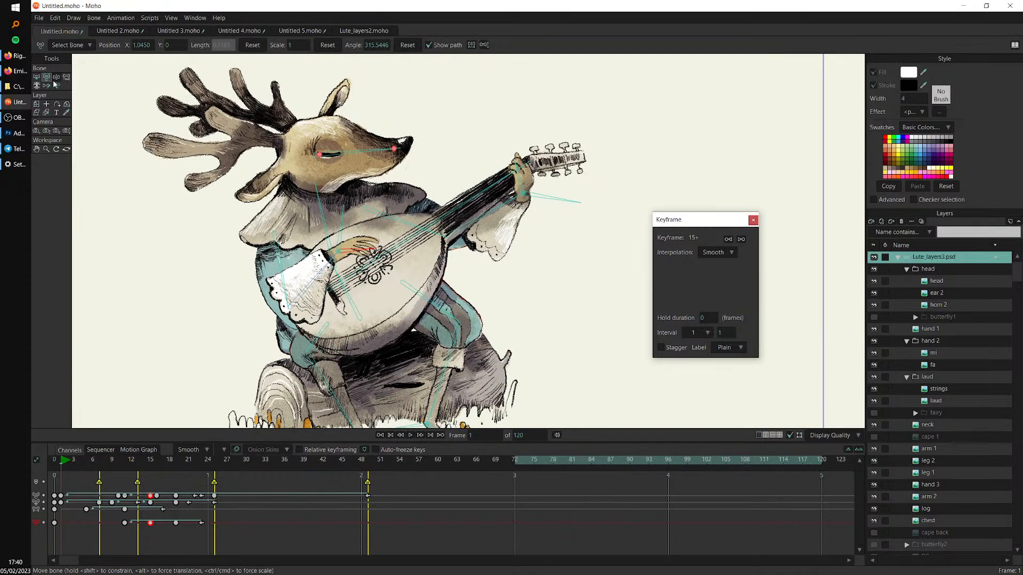
key(z)
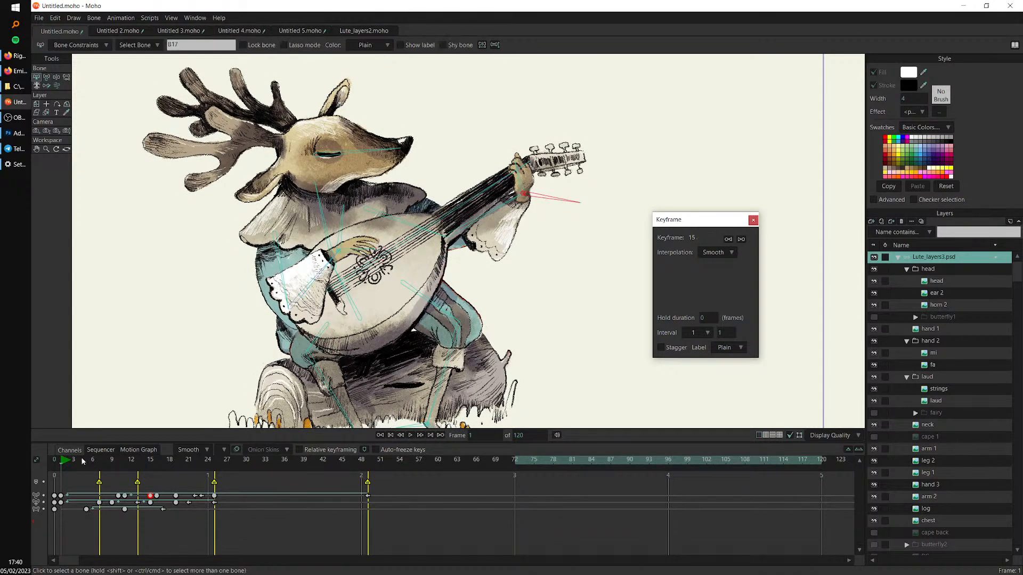
key(t)
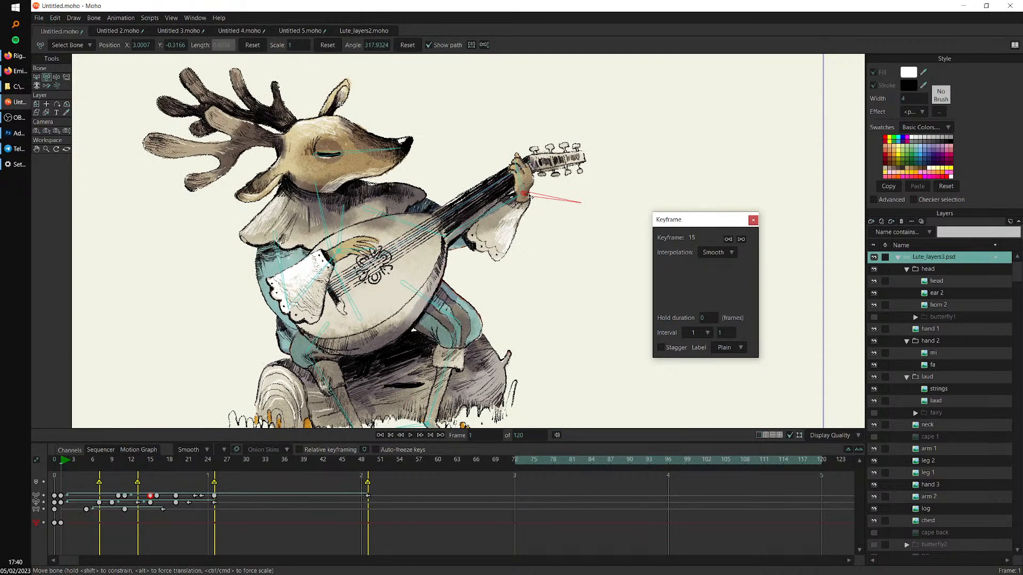
drag(91, 461, 152, 523)
click(151, 522)
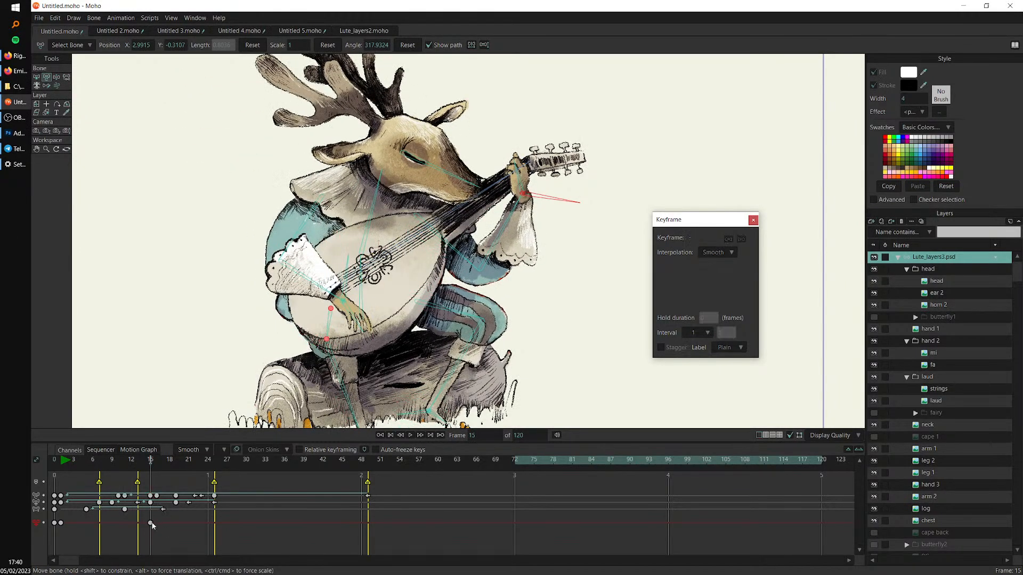
click(180, 465)
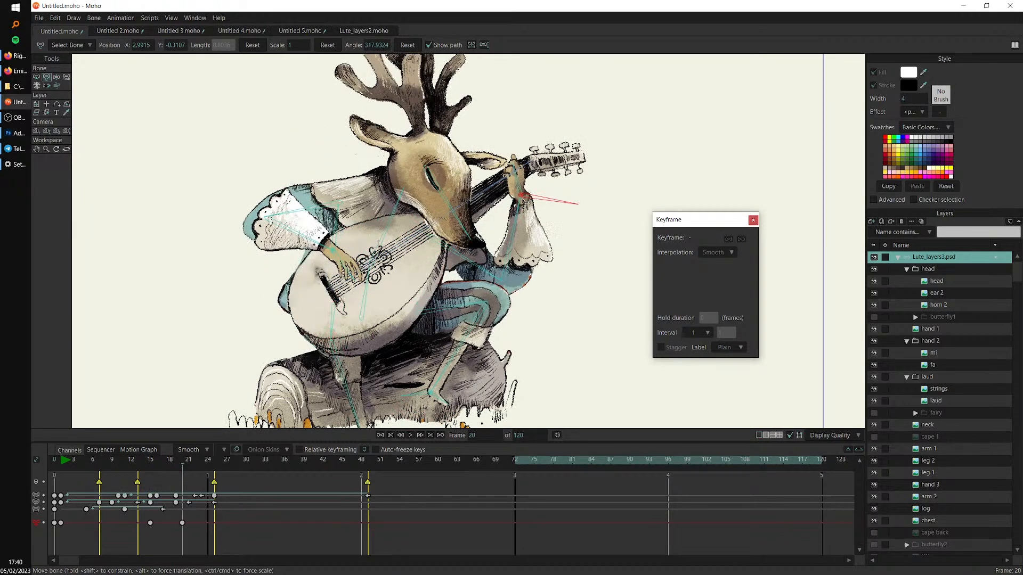
Key the fretting hand at frames 26, 31, 37, 42 and 46, sliding it back and forth along the lute neck
click(224, 460)
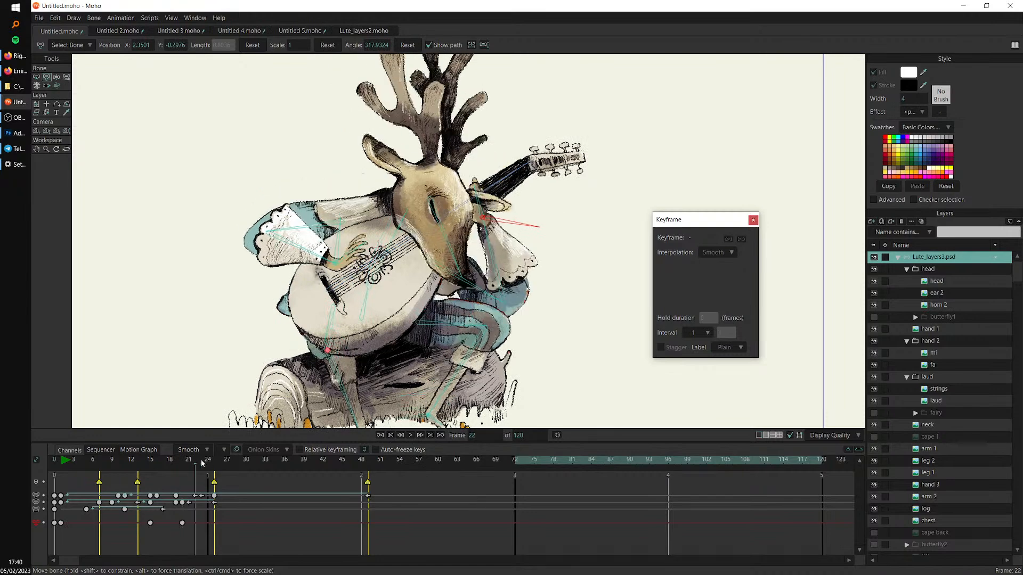
drag(221, 467, 252, 462)
drag(493, 213, 522, 187)
click(291, 464)
click(323, 462)
alt+click(321, 523)
click(340, 463)
drag(342, 463, 348, 463)
drag(523, 189, 505, 201)
Copy the fretting hand's frame 1 key to frame 49 and set its interpolation to Cycle
click(372, 464)
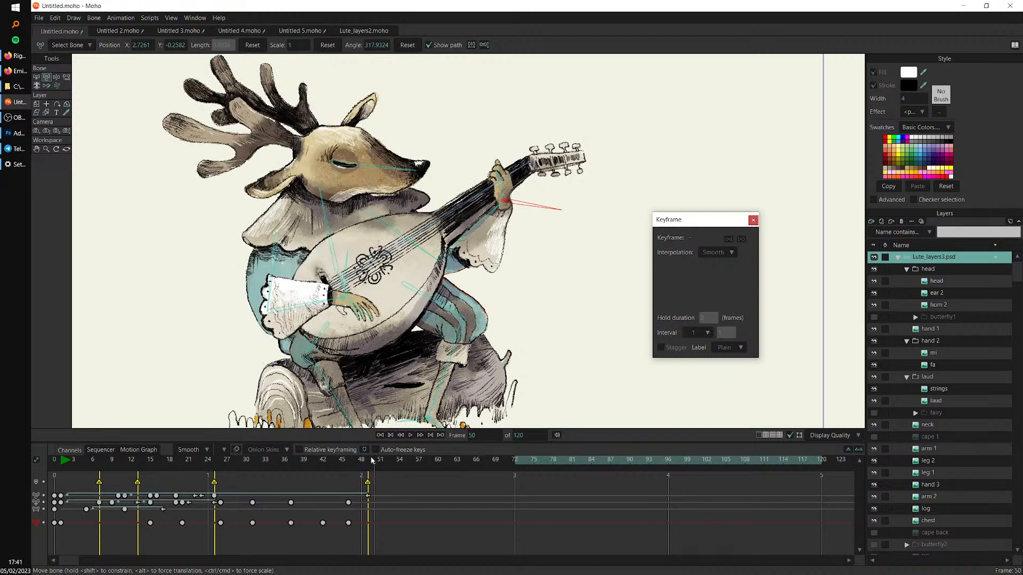
drag(373, 460, 333, 462)
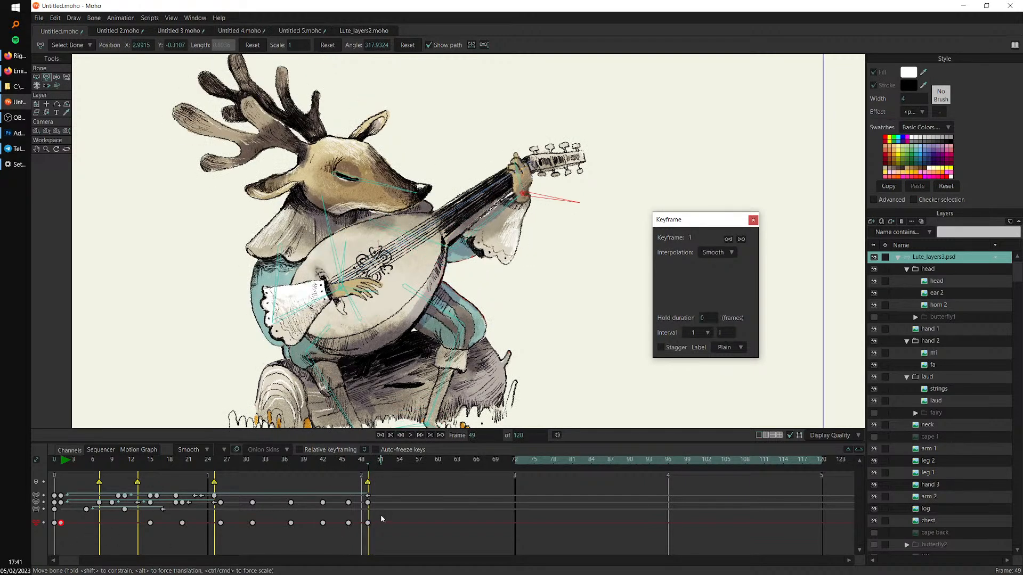
click(367, 521)
right_click(367, 523)
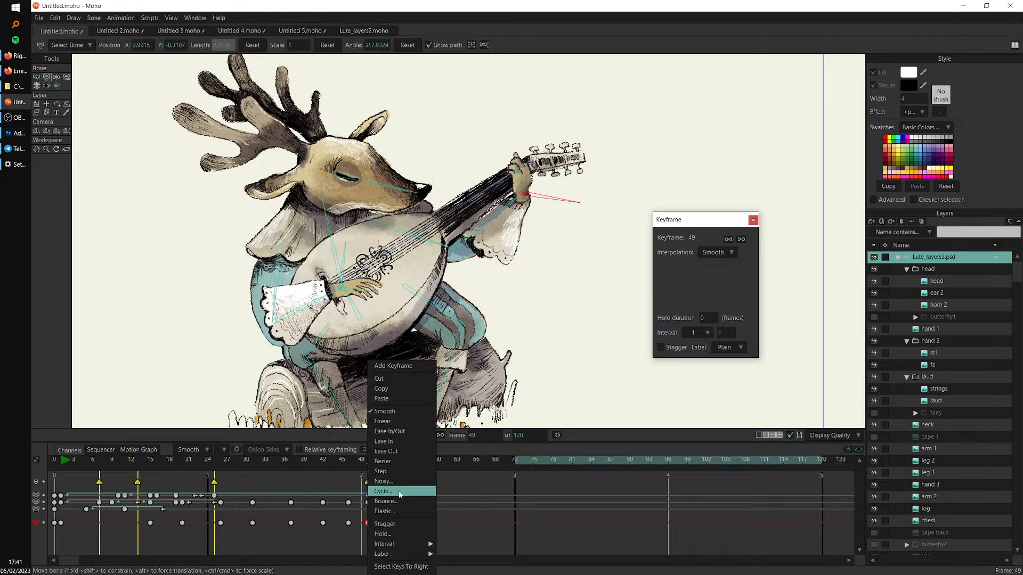
click(383, 491)
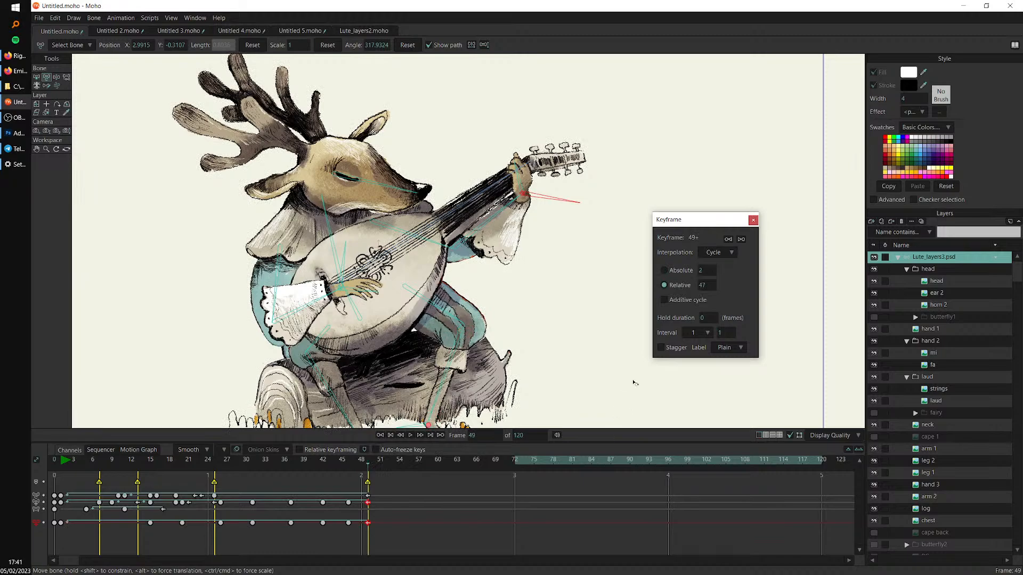
Play back the animation and shift all of the fretting hand's keys after frame 0 six frames later
key(space)
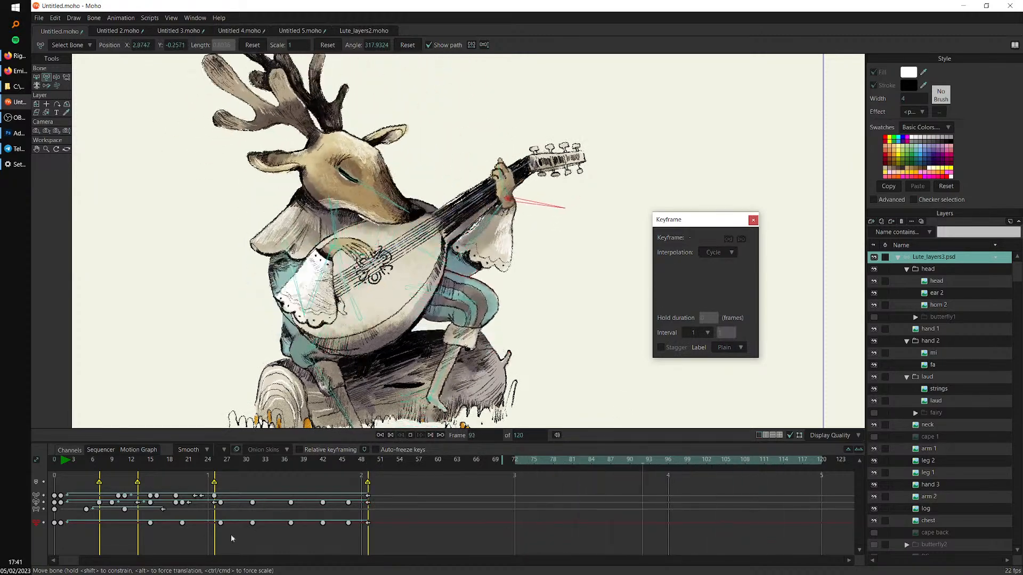
drag(382, 519, 52, 541)
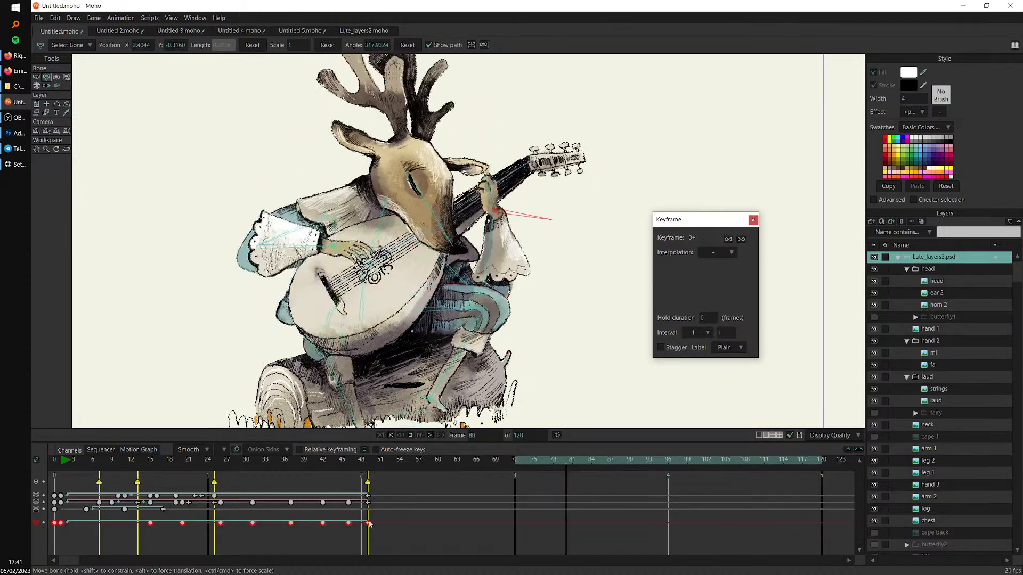
drag(372, 524, 401, 518)
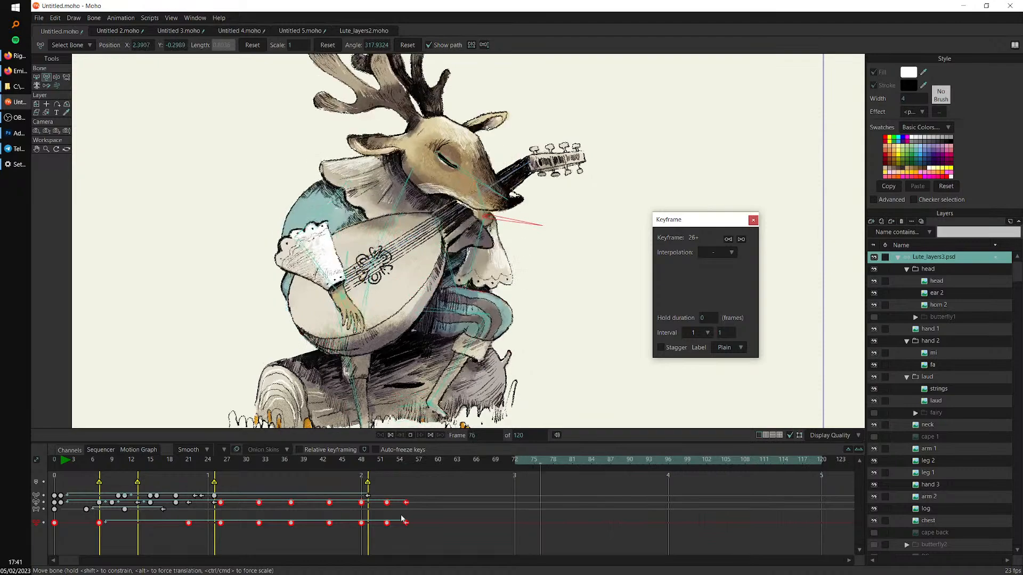
Select the lute bone and key it at frames 1 and 7, rotating it to about 45° and 29° respectively
drag(80, 462, 55, 461)
key(b)
click(405, 239)
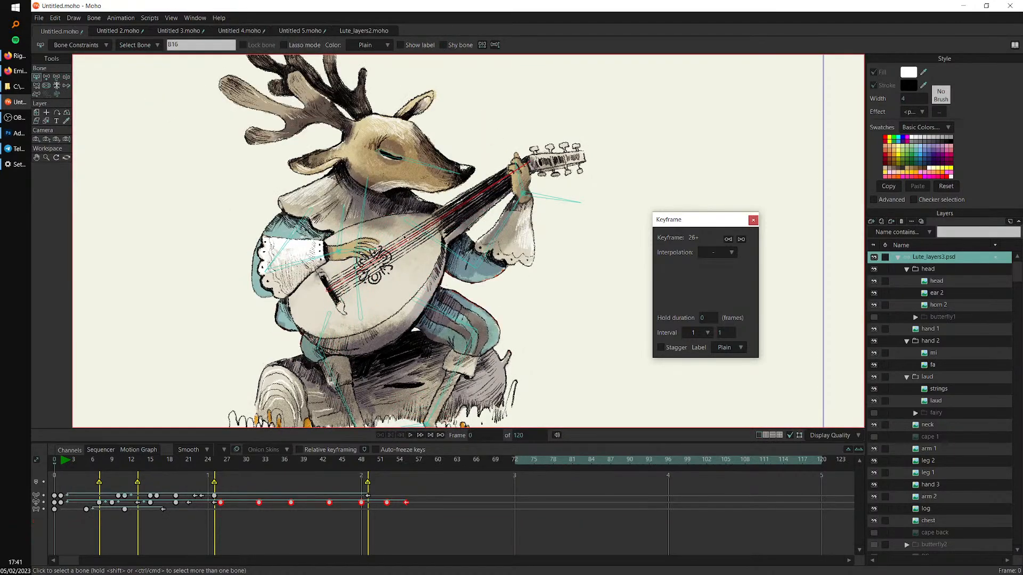
click(61, 459)
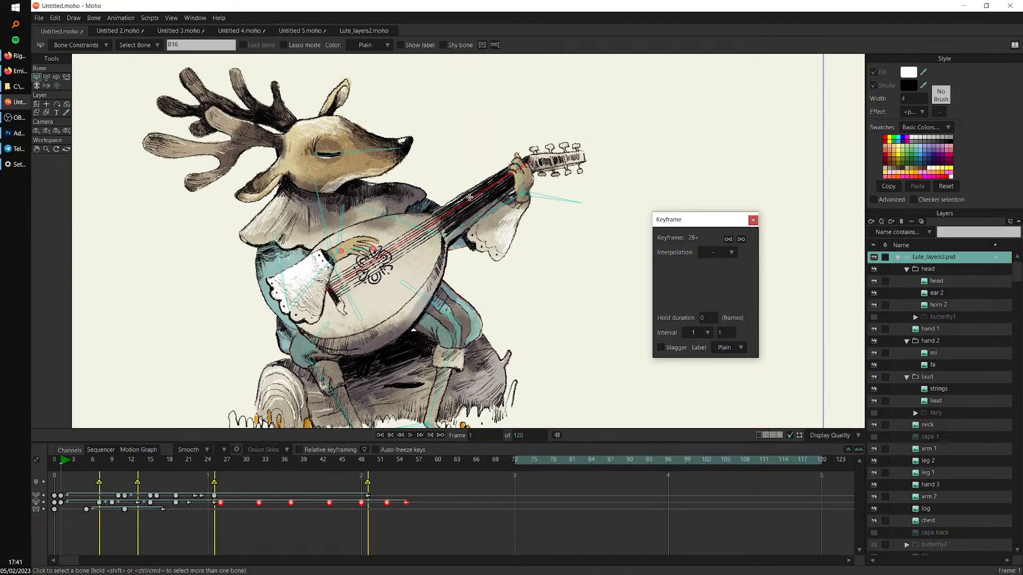
key(t)
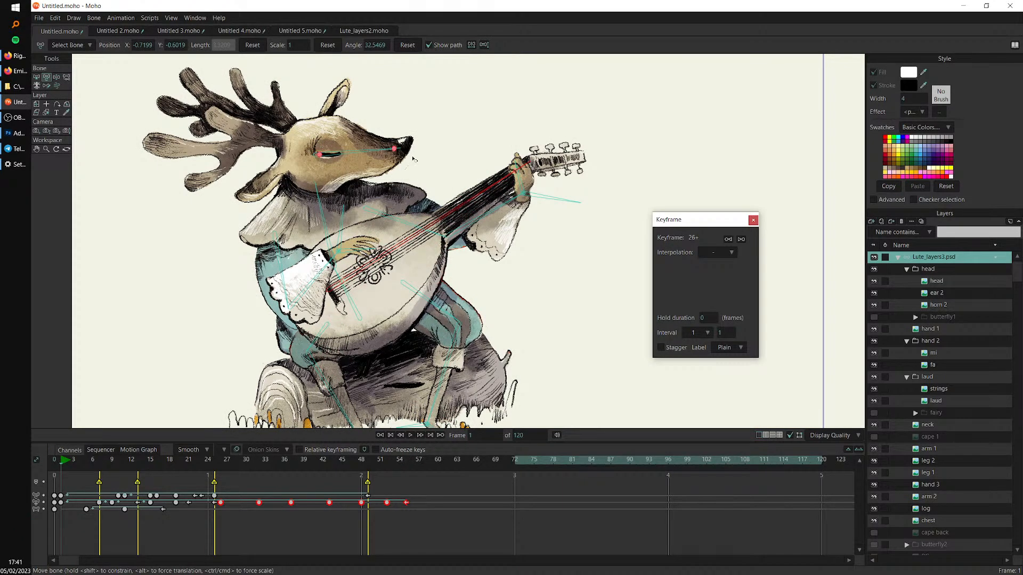
mouse_move(460, 213)
mouse_down()
mouse_move(436, 182)
mouse_move(427, 195)
mouse_move(442, 192)
mouse_move(461, 225)
mouse_move(453, 223)
mouse_up()
click(103, 462)
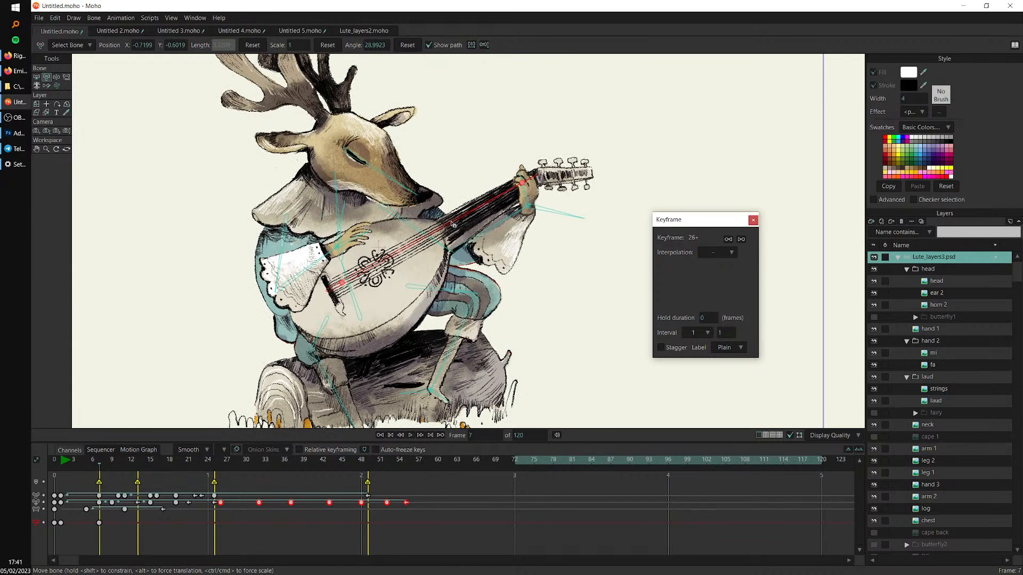
Copy the lute bone's frame 1 key to frame 13 and set it to Cycle interpolation
click(138, 465)
click(60, 522)
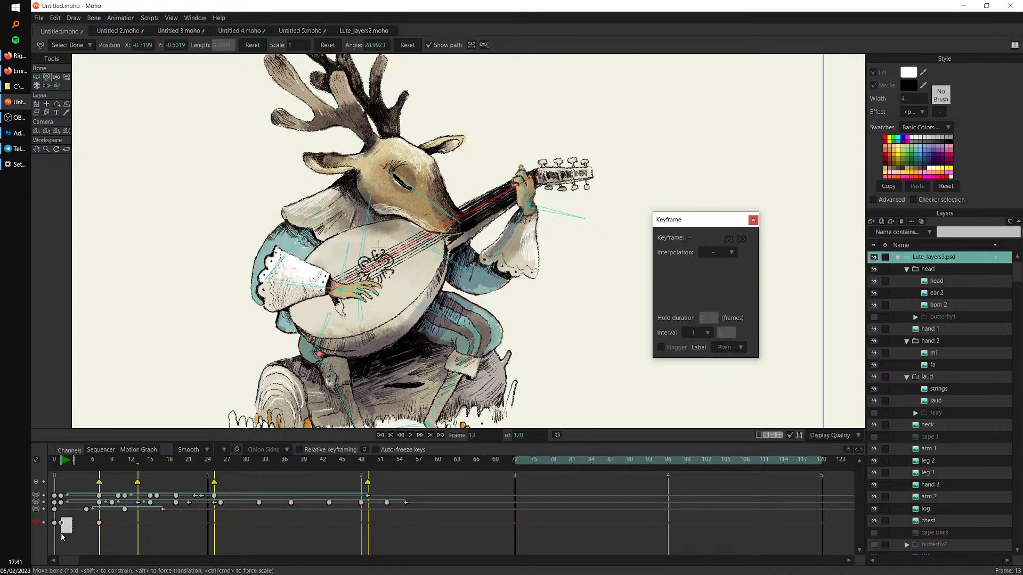
key(ctrl+v)
drag(145, 541, 133, 517)
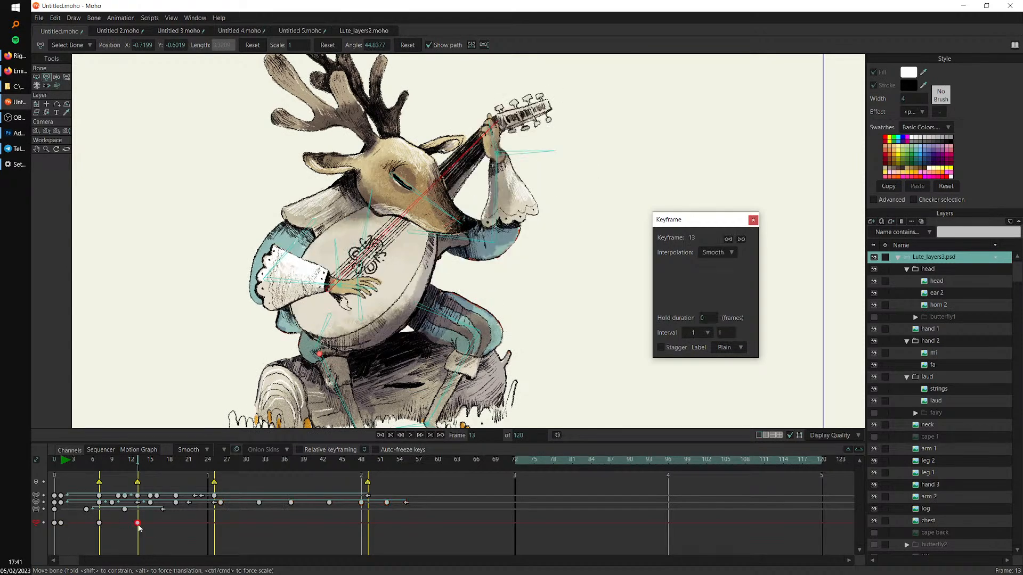
ctrl+alt+click(138, 525)
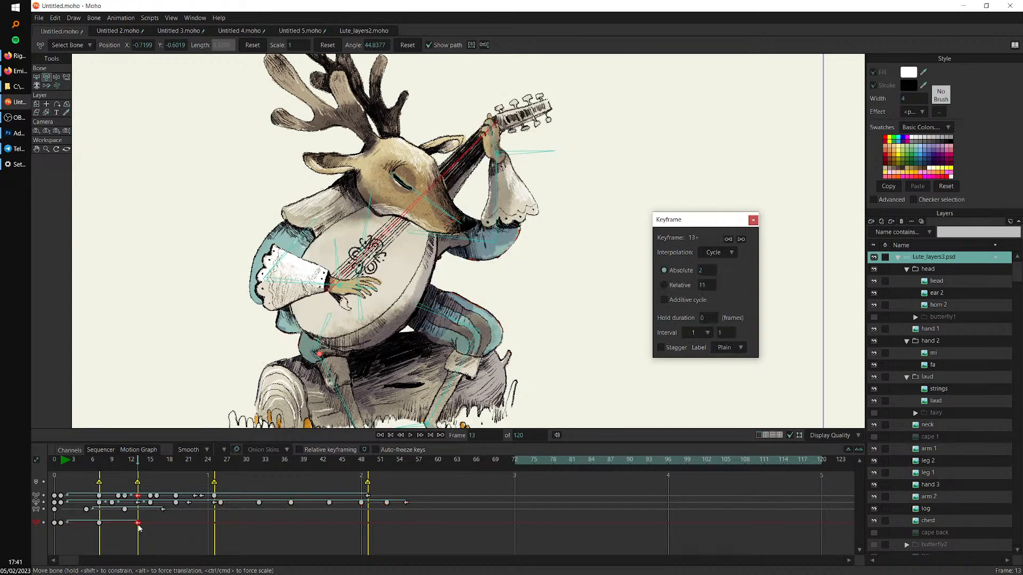
Shift the lute bone's animation keys to start at frame 17 and play back the whole character
click(65, 461)
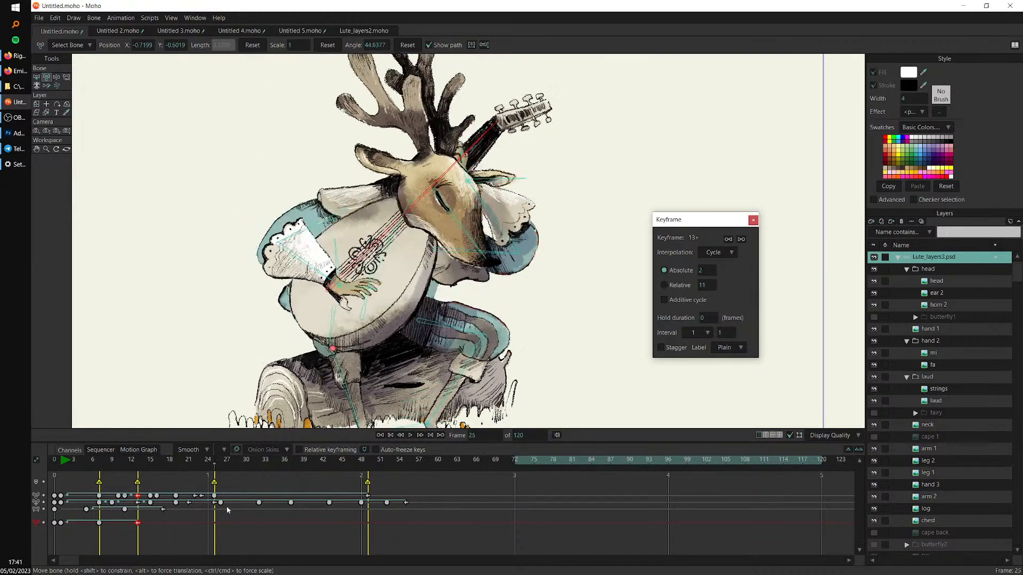
key(space)
drag(152, 534, 240, 528)
key(space)
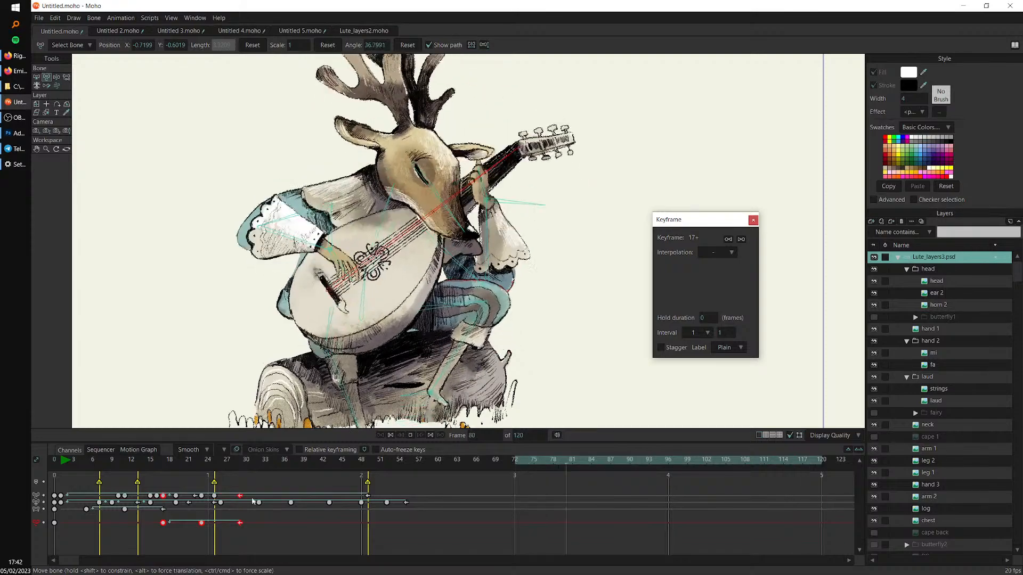
scroll(342, 329, down, 3)
scroll(292, 329, down, 2)
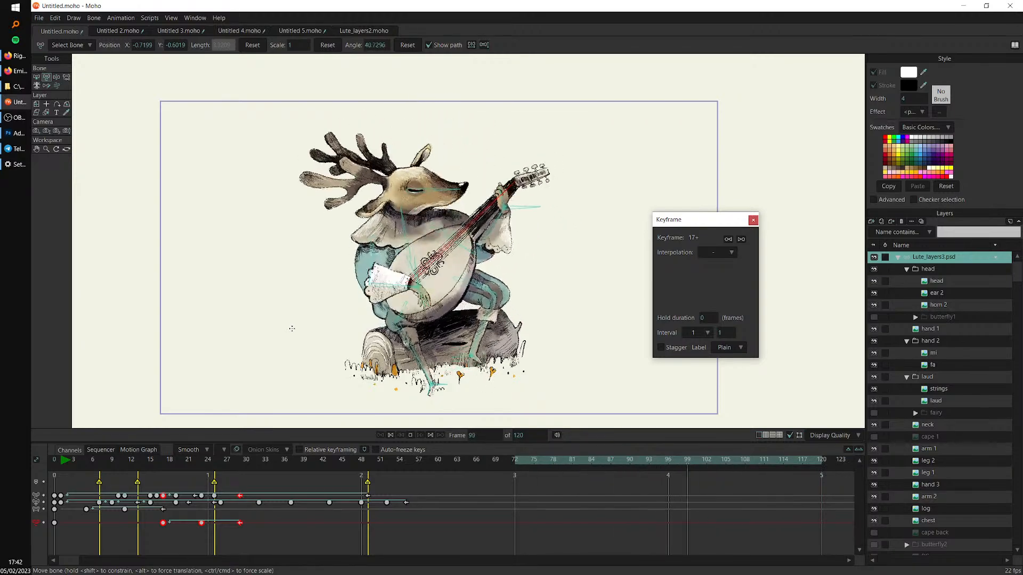
Select the upper torso bone B2 and key it at frames 1 and 4, rotating it to about 355° and 338° respectively
click(65, 461)
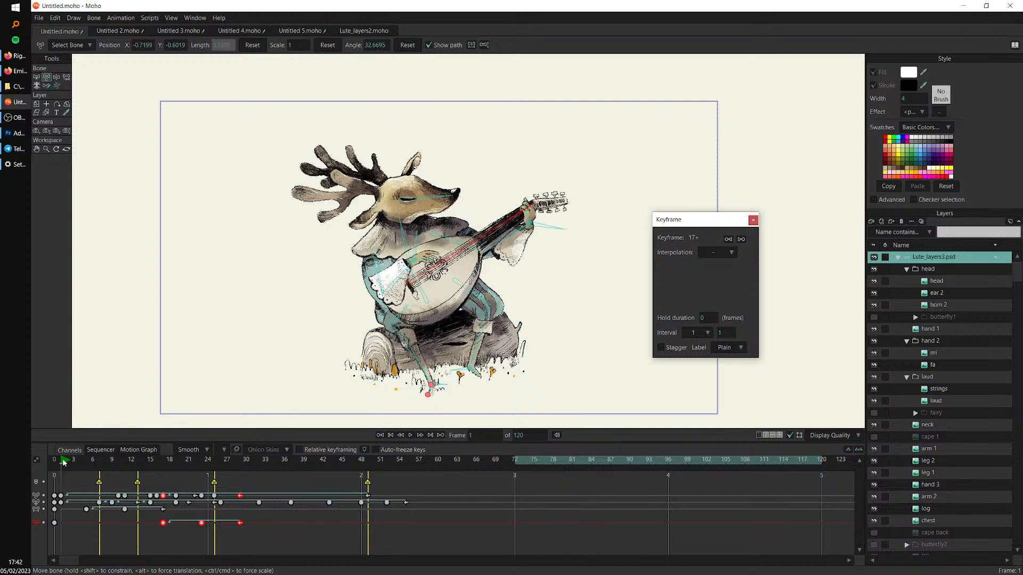
key(b)
scroll(395, 245, up, 3)
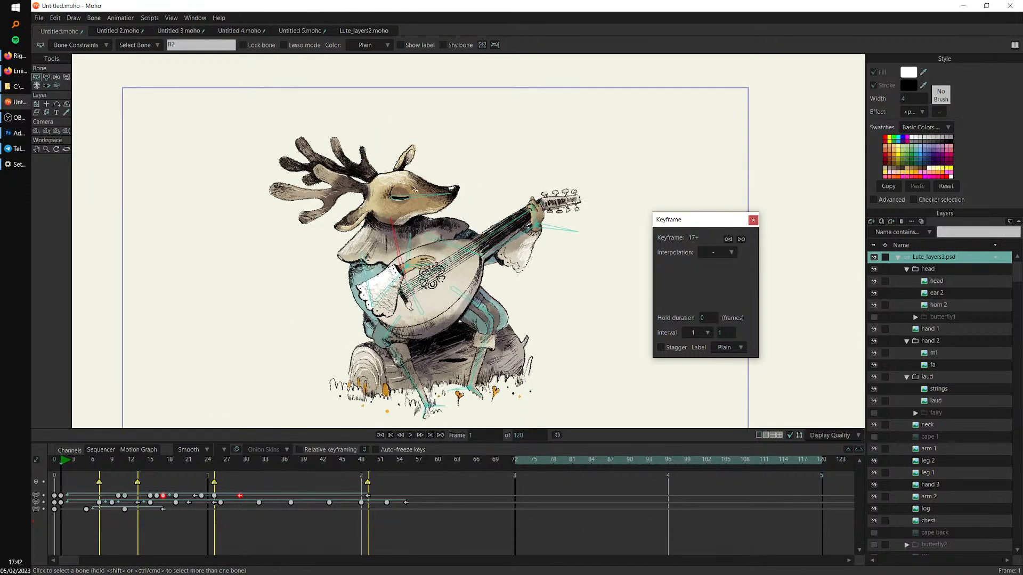
key(t)
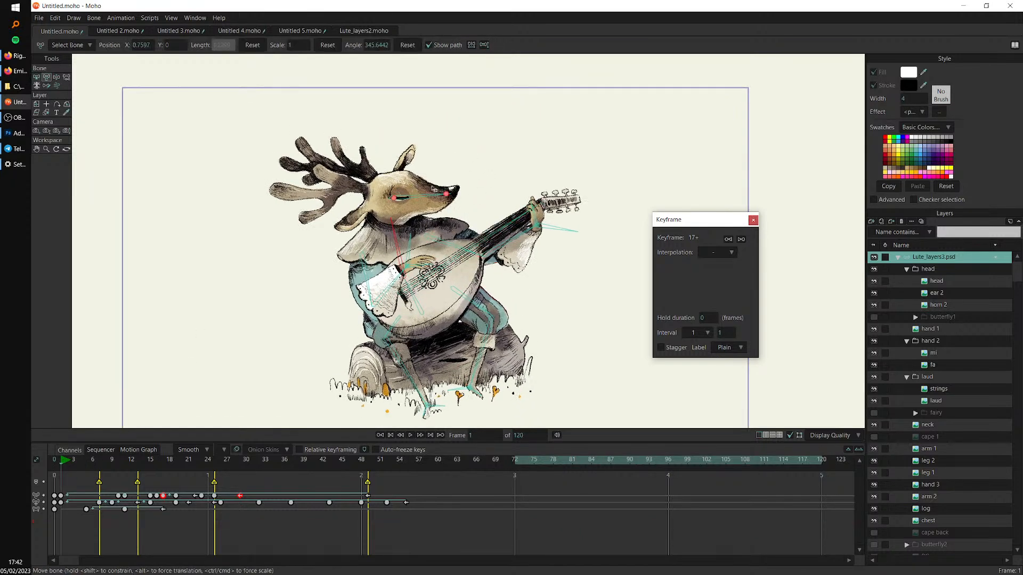
scroll(418, 220, up, 2)
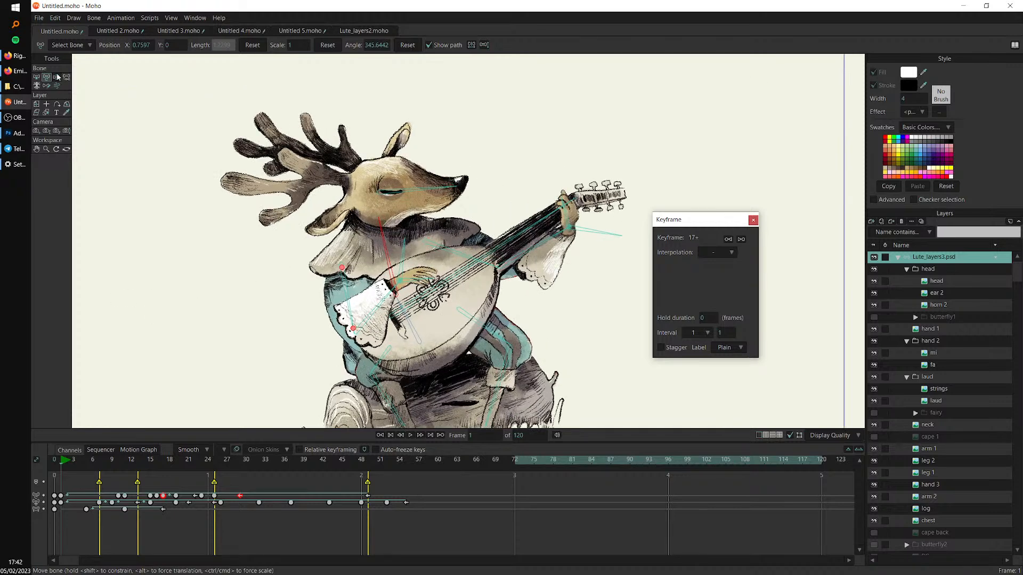
mouse_move(389, 232)
mouse_down()
mouse_move(376, 246)
mouse_move(393, 249)
mouse_up()
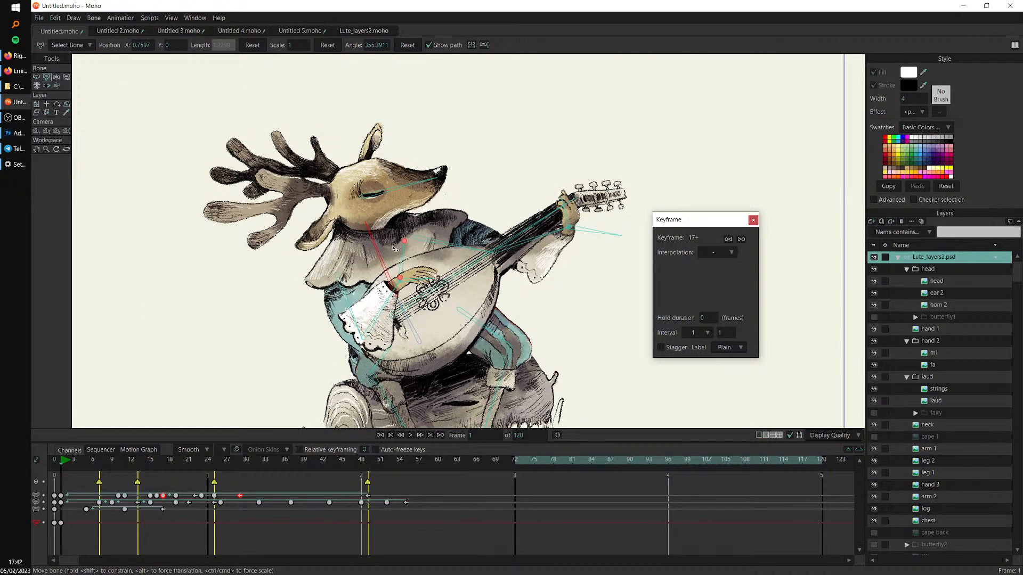
click(81, 462)
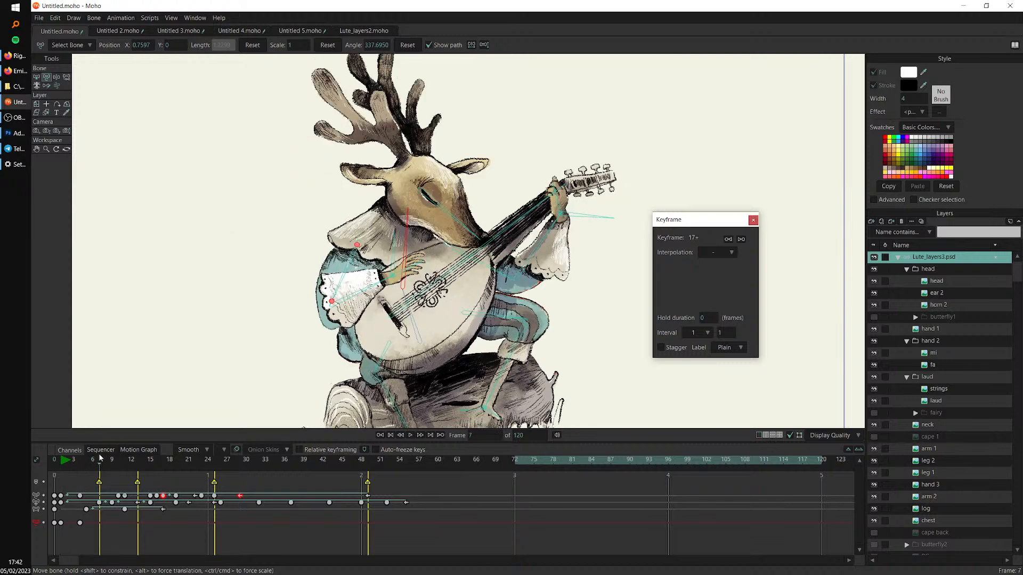
Copy the upper torso bone's frame 1 key to frame 7, set it to Cycle interpolation and play back
key(ctrl+c)
key(ctrl+v)
drag(64, 520, 96, 519)
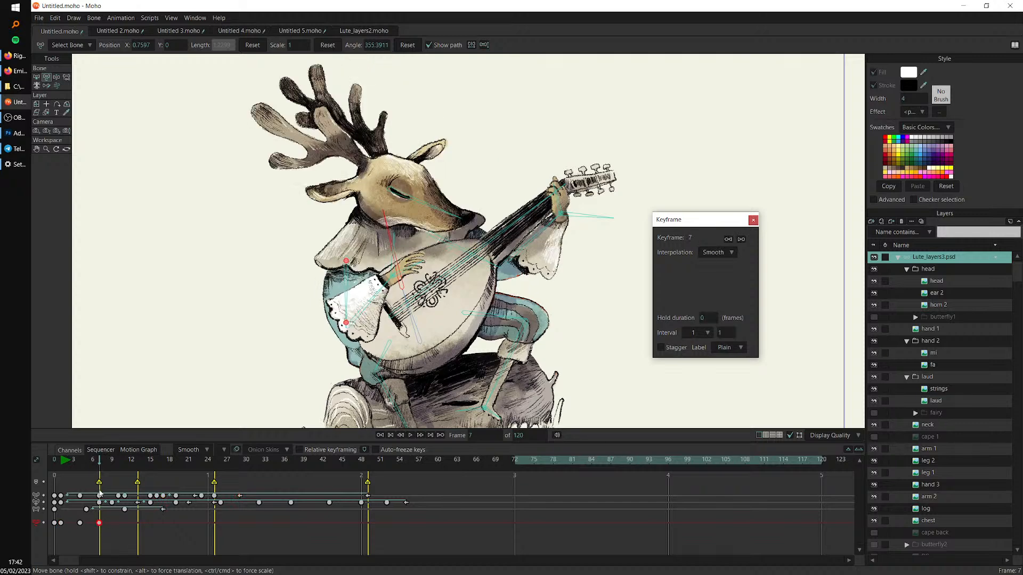
right_click(100, 523)
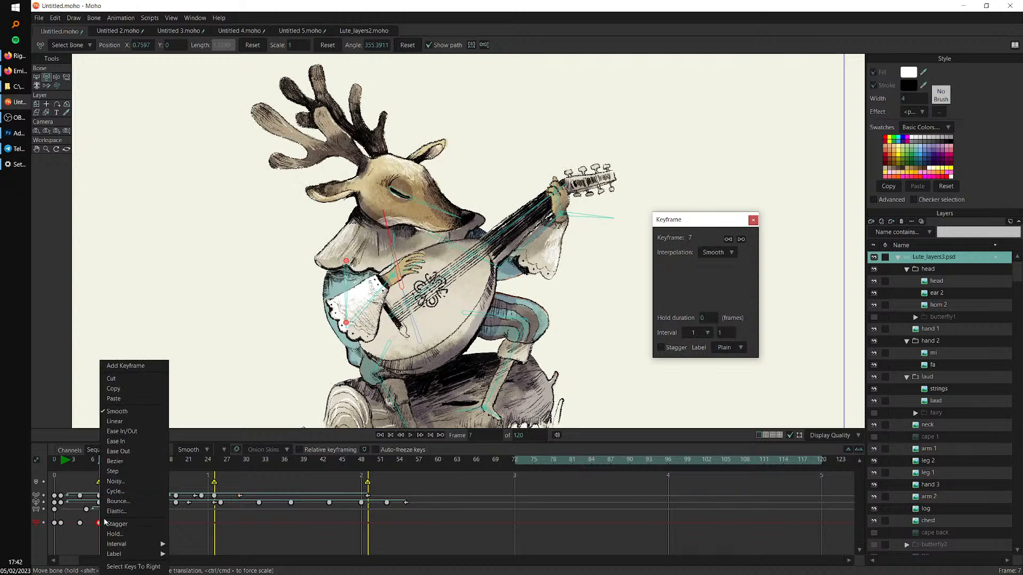
click(157, 538)
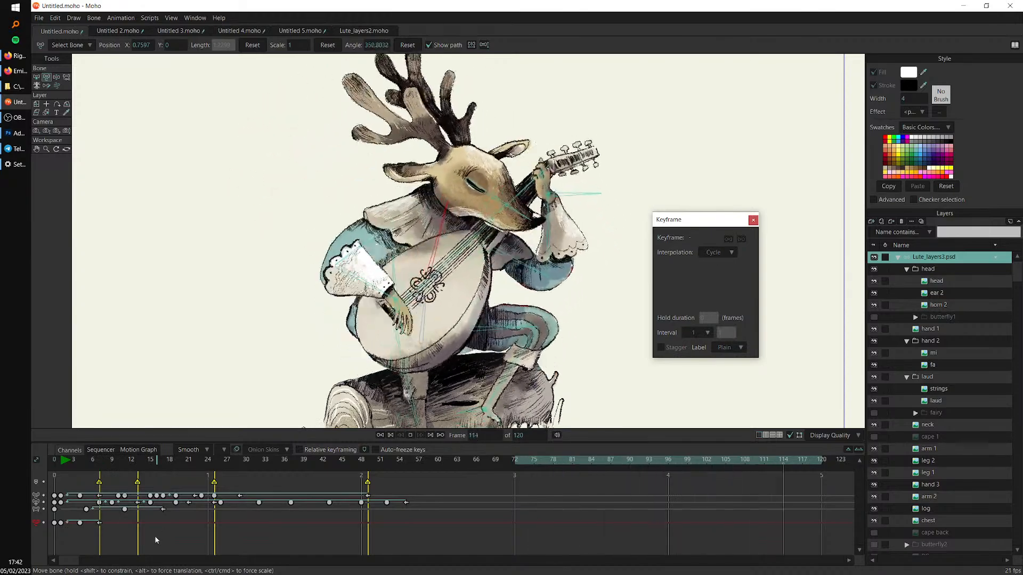
Spread the upper torso bone's keys out and shift them to frames 5, 17 and 29, playing back the loop
click(99, 522)
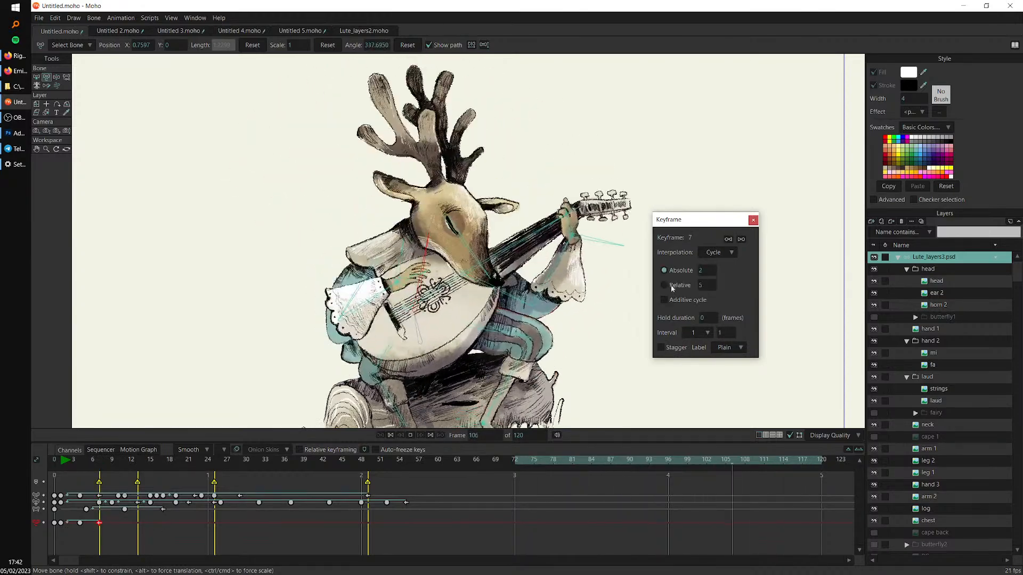
mouse_move(116, 516)
mouse_down()
mouse_move(58, 534)
mouse_move(132, 522)
mouse_up()
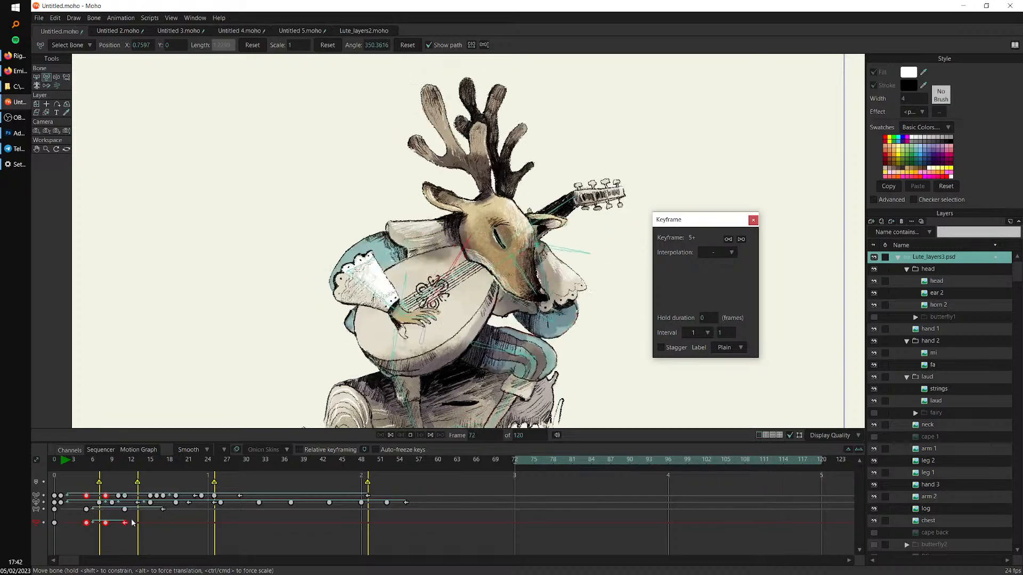
drag(128, 518, 215, 535)
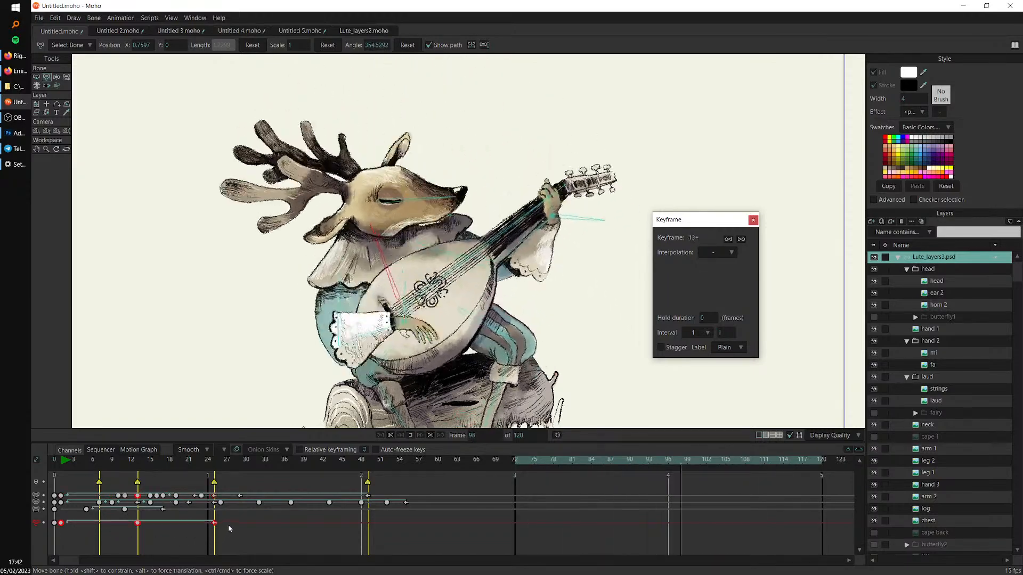
click(229, 525)
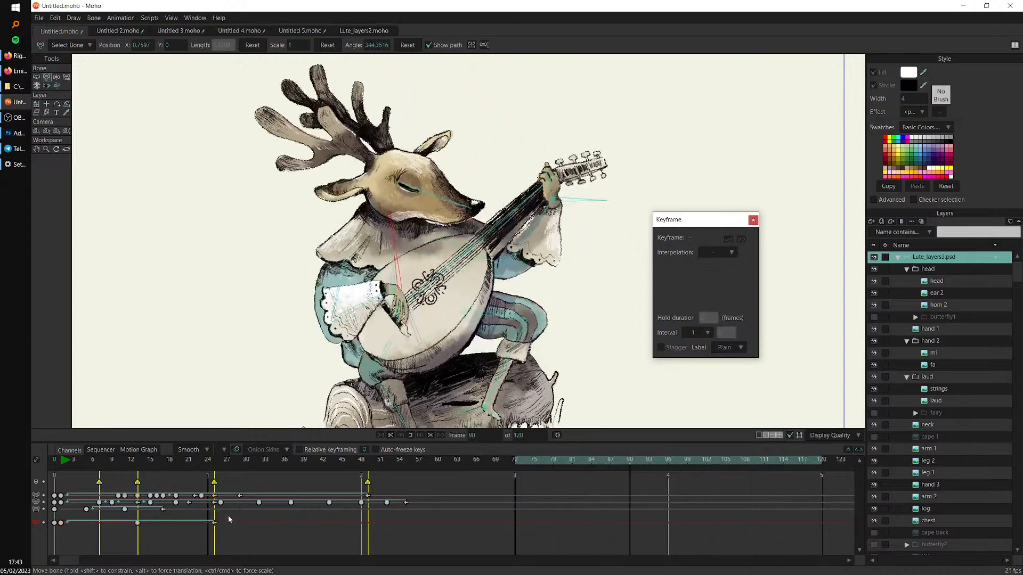
drag(226, 516, 58, 543)
drag(214, 522, 241, 525)
scroll(368, 353, down, 4)
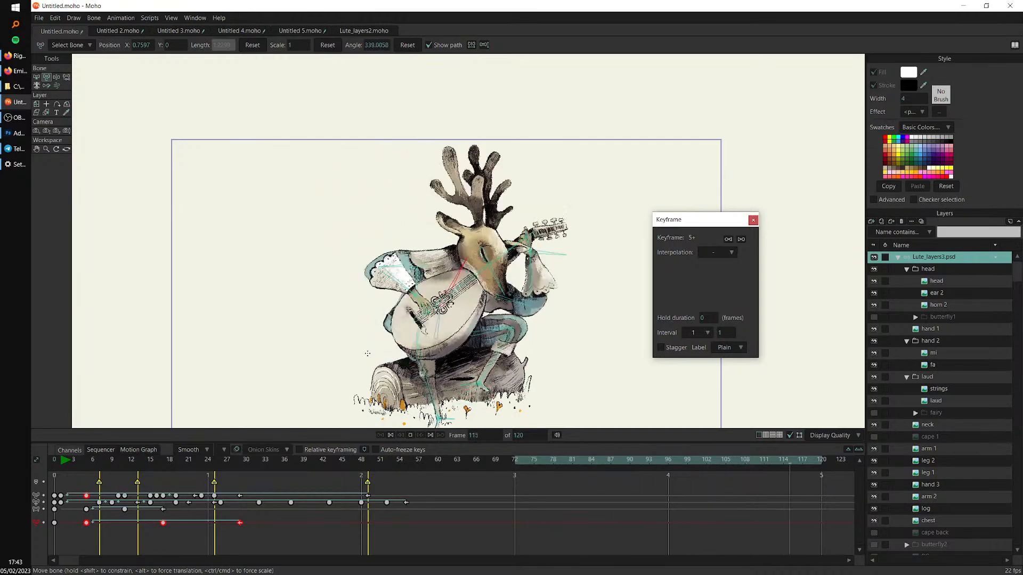
key(space)
Select the target bone B20 at the heel of the foot beside the heart-shaped flowers and key it raised at frame 10
drag(532, 357, 479, 270)
scroll(595, 231, up, 6)
key(b)
click(374, 365)
drag(503, 340, 523, 269)
scroll(523, 269, up, 3)
scroll(523, 270, up, 4)
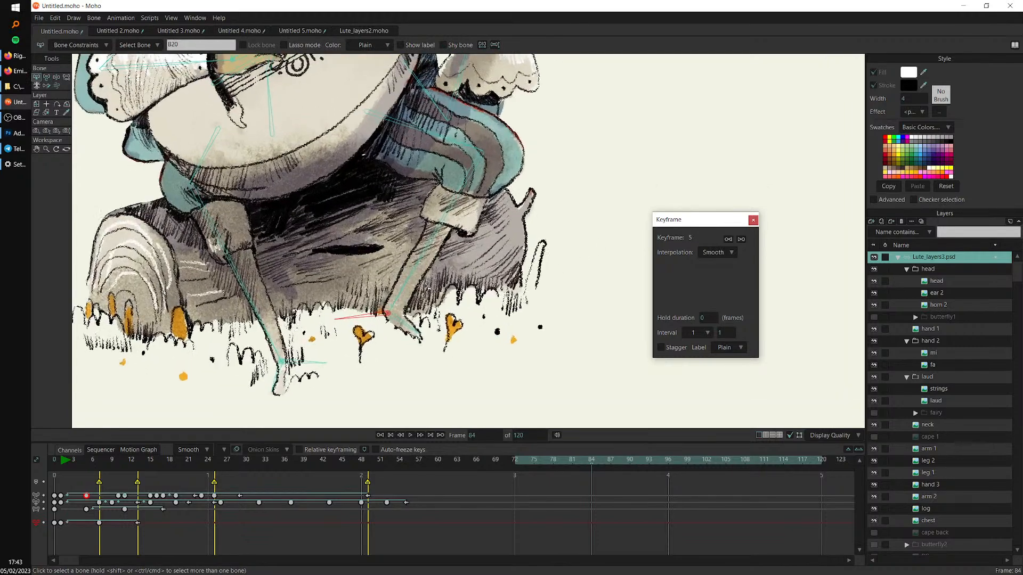
click(63, 467)
drag(63, 467, 251, 503)
mouse_move(104, 517)
mouse_down()
mouse_move(71, 527)
mouse_move(98, 531)
mouse_up()
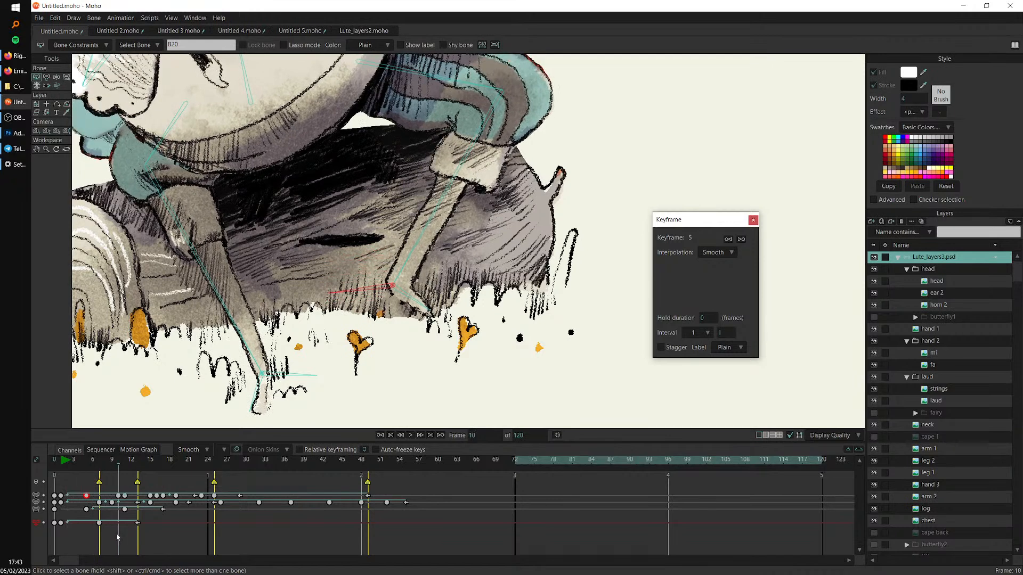
key(t)
drag(389, 289, 392, 256)
Copy bone B20's frame 1 key to frame 12 and move the copy to frame 11
drag(106, 462, 131, 499)
drag(69, 519, 64, 525)
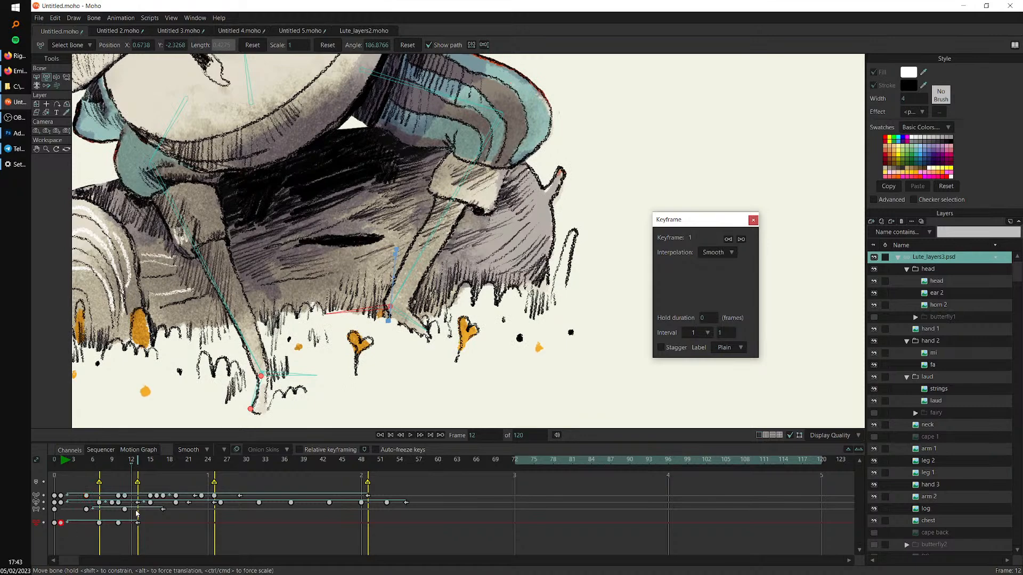
key(ctrl+v)
click(143, 499)
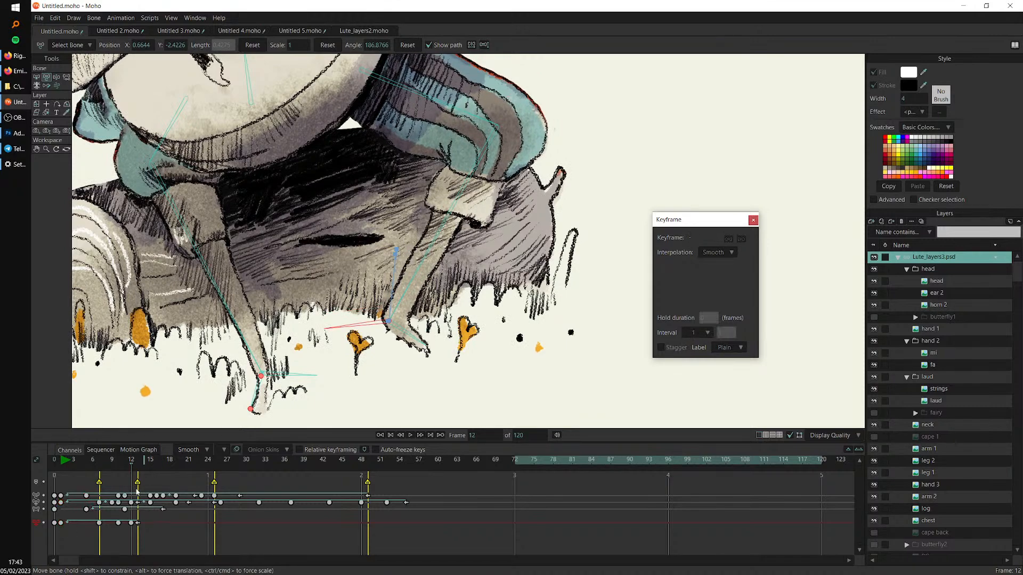
drag(131, 524, 125, 525)
Play back the foot movement and move bone B20's raised key to frame 9
drag(101, 464, 337, 498)
scroll(281, 360, down, 3)
scroll(280, 359, down, 2)
key(space)
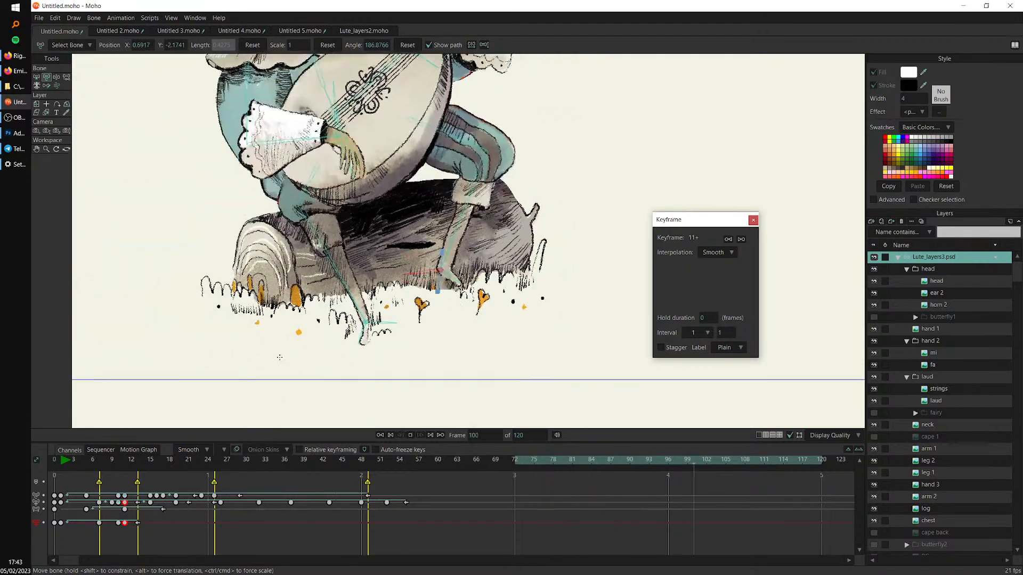
drag(118, 524, 112, 524)
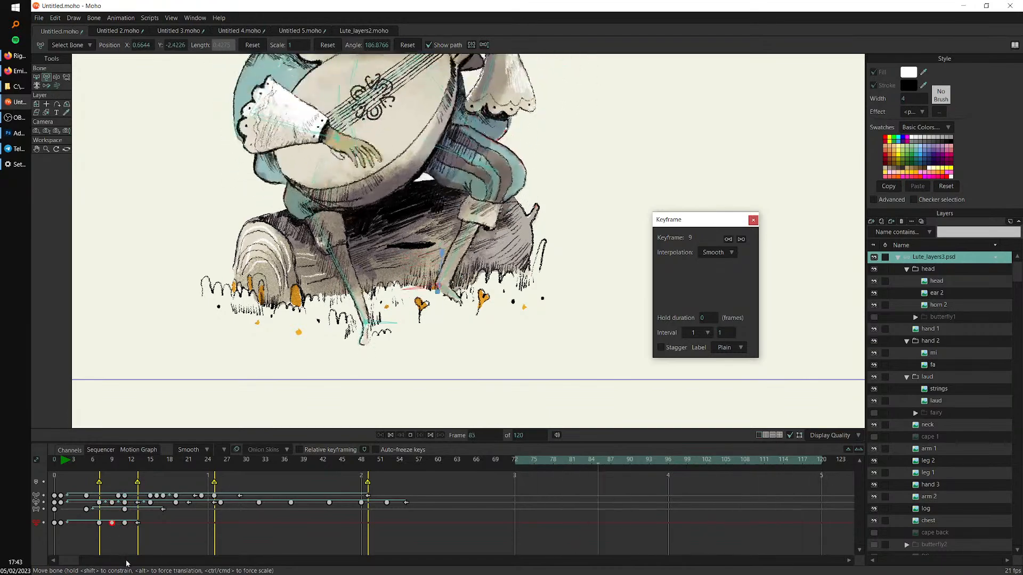
Select the foot bone attached to the B20 ankle and key its rotation at frames 4 and 10, lifting the toes at frame 10
click(63, 462)
scroll(437, 290, up, 4)
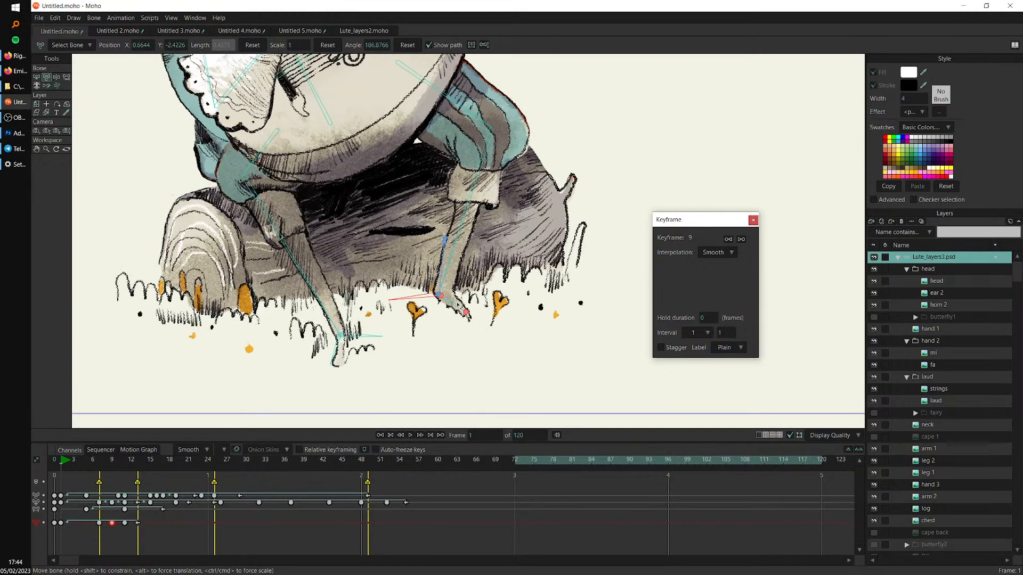
click(461, 308)
click(75, 466)
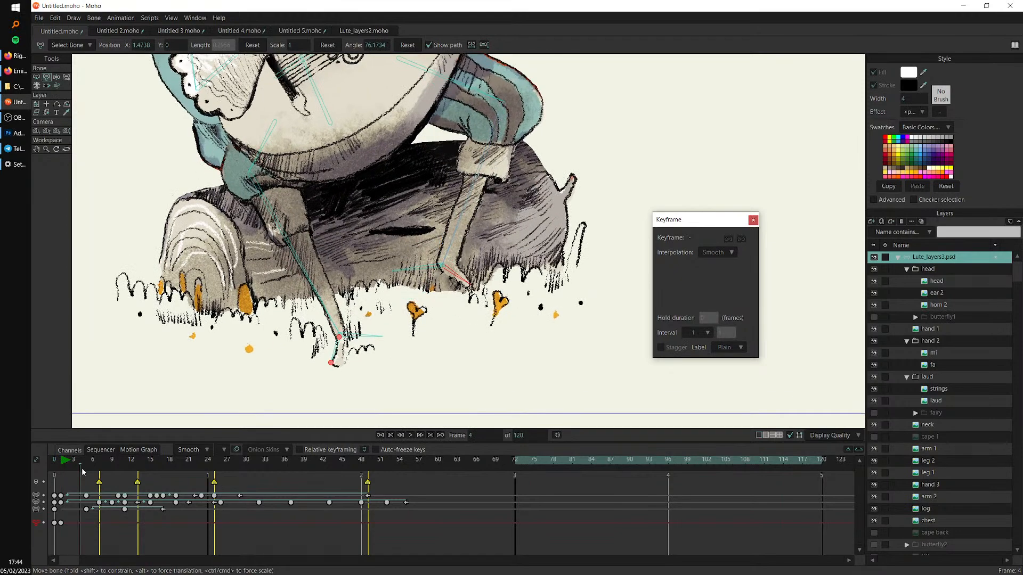
drag(78, 473, 80, 474)
drag(466, 282, 466, 280)
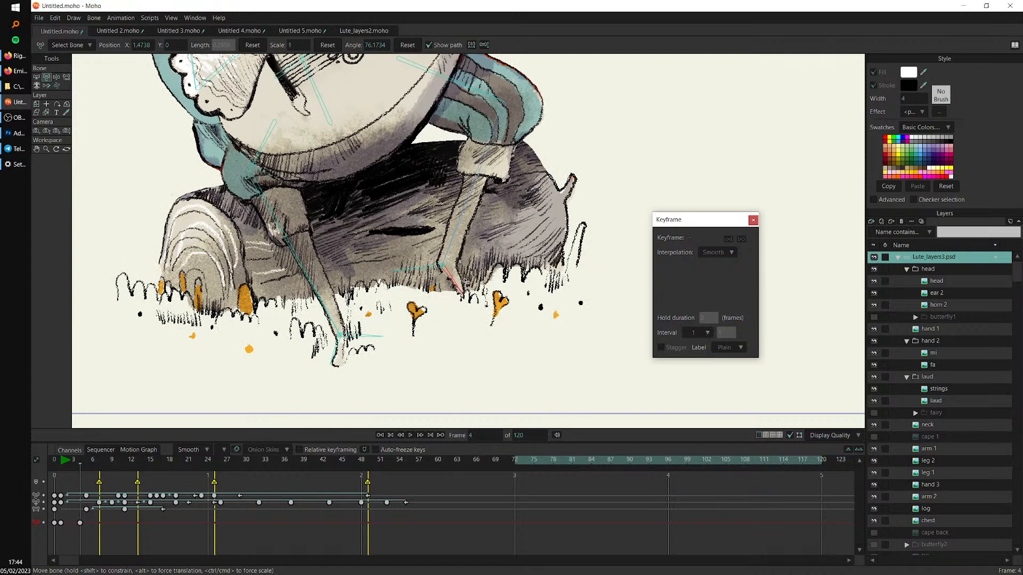
click(97, 479)
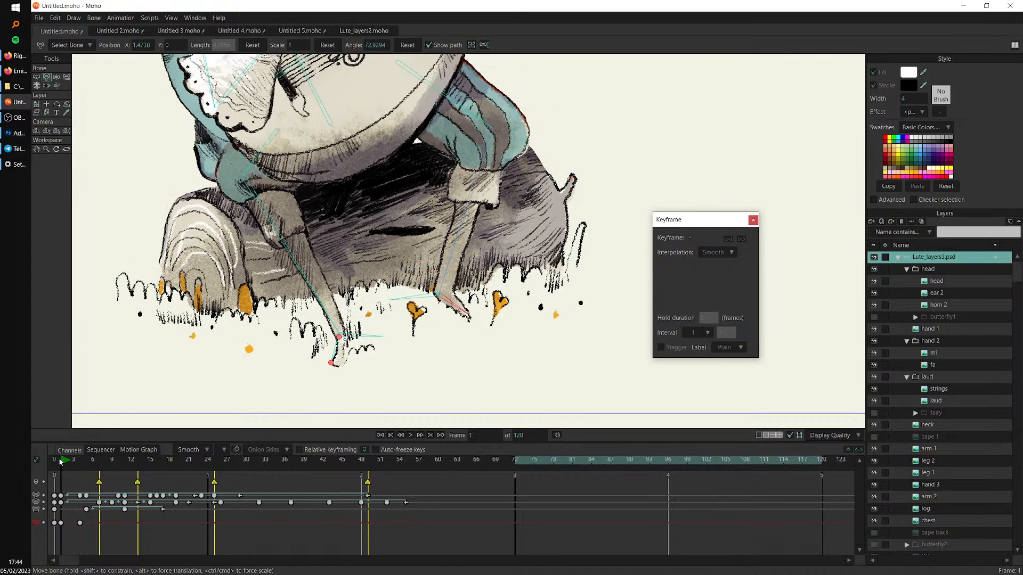
drag(96, 479, 119, 485)
drag(459, 293, 475, 253)
Copy the foot bone's frame 1 key to frame 13, set it to Cycle interpolation and play back the whole character
click(337, 347)
drag(122, 510, 145, 531)
click(61, 523)
key(c)
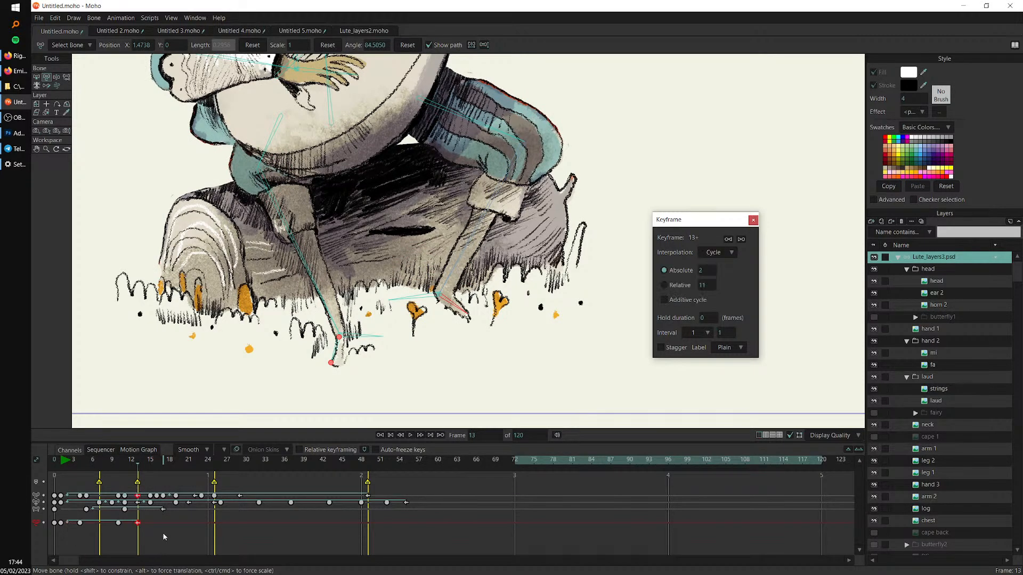
click(151, 546)
key(space)
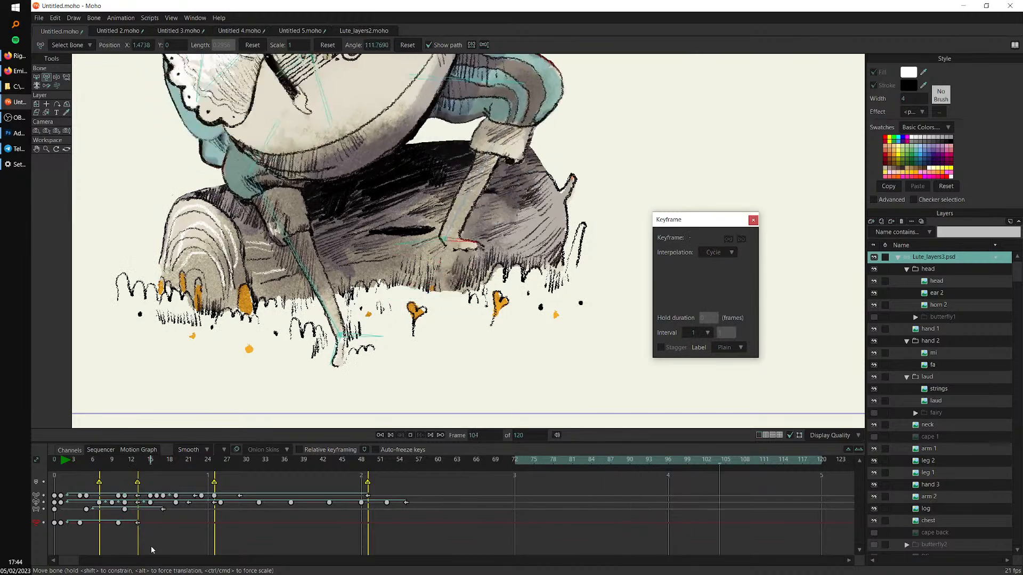
scroll(368, 342, down, 5)
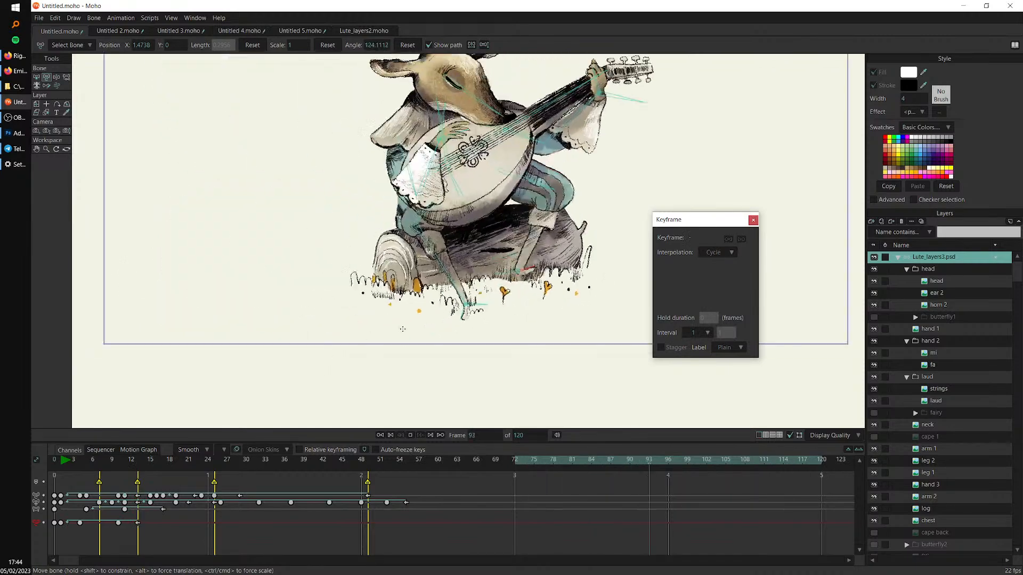
drag(409, 327, 312, 360)
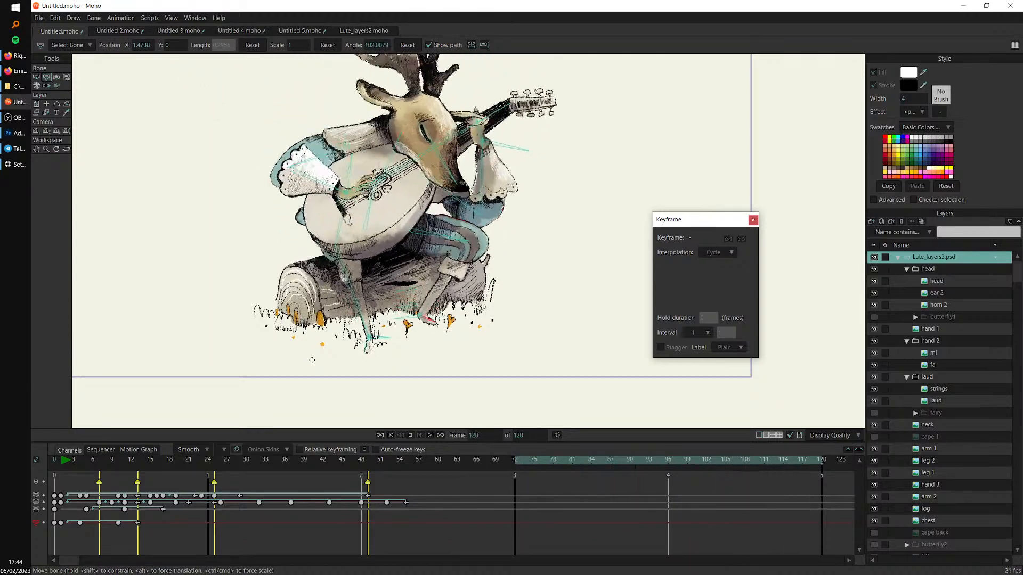
key(space)
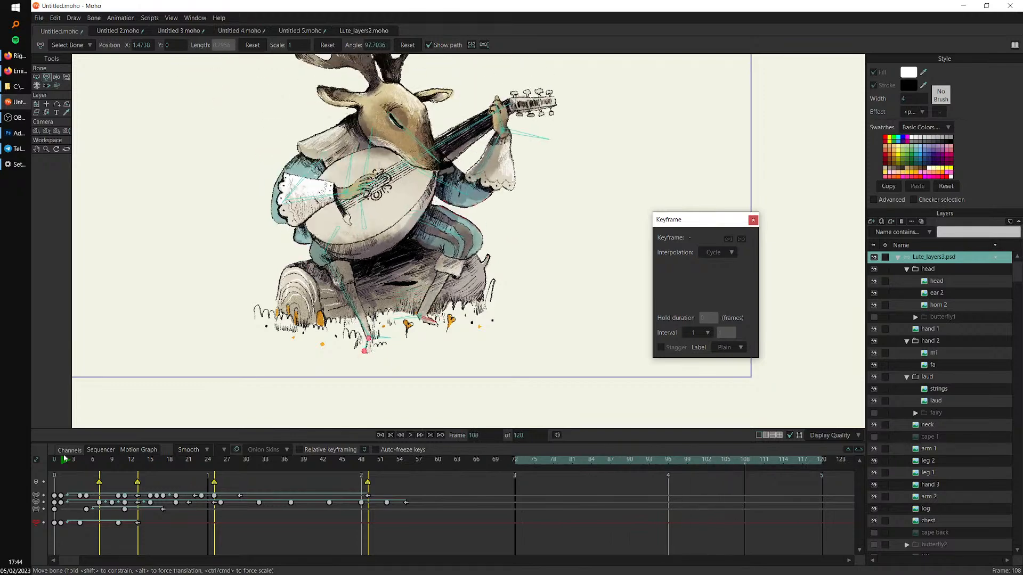
Select body bone B1 and key its translation at frames 1 and 7, raising it to about Y -0.64 at frame 7
click(65, 454)
key(z)
click(363, 223)
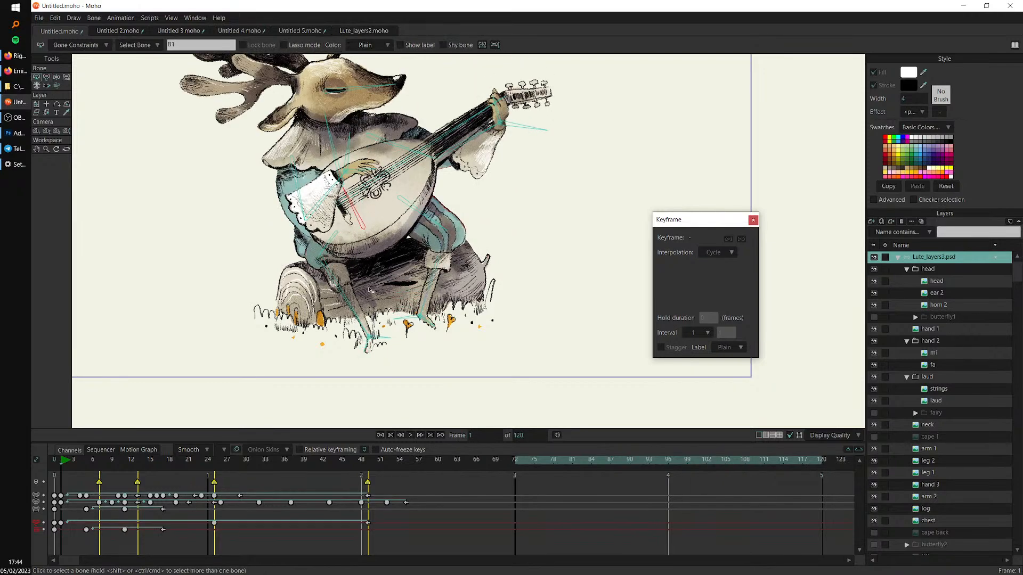
key(t)
scroll(360, 221, up, 3)
scroll(361, 221, down, 2)
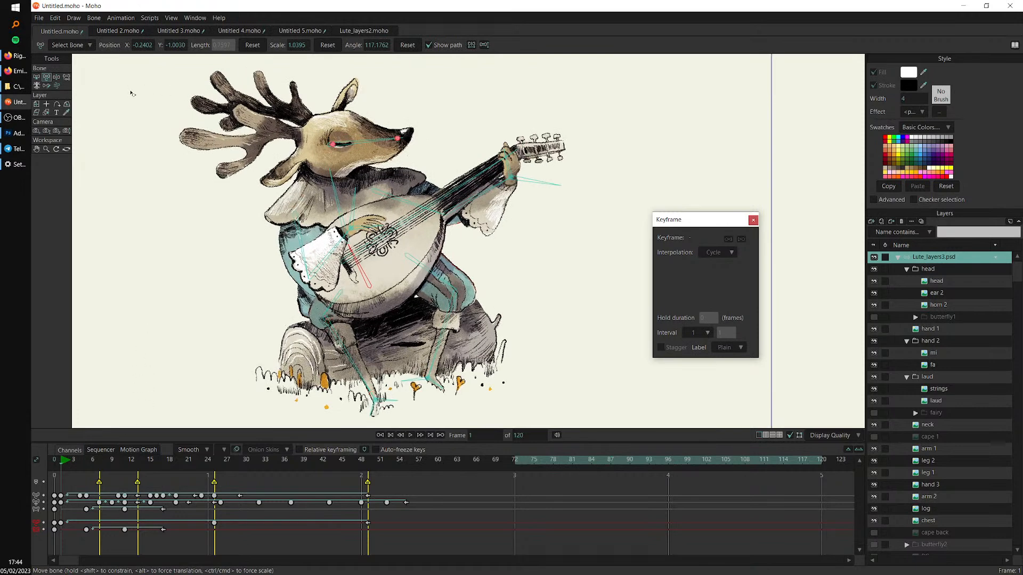
drag(370, 290, 370, 287)
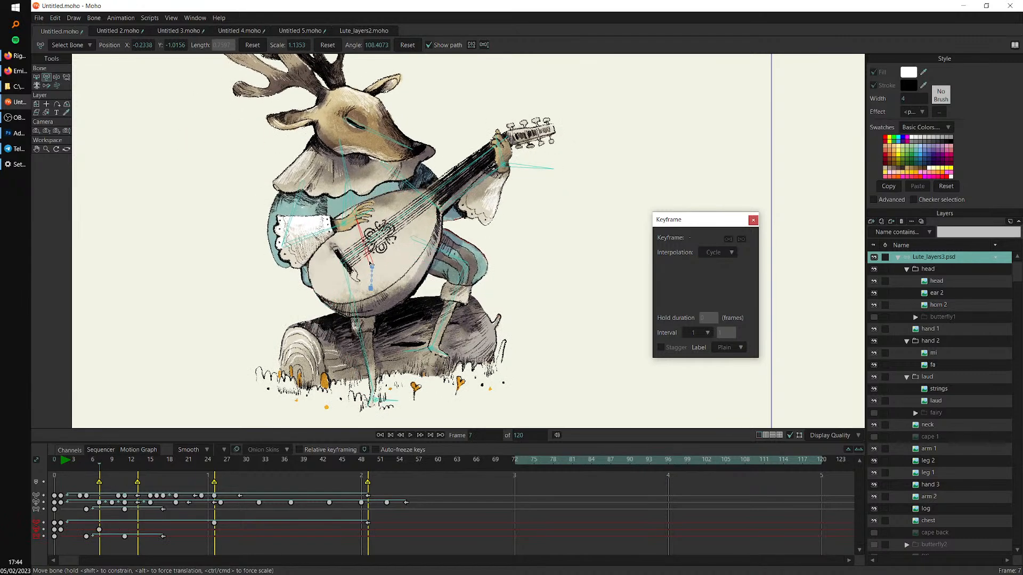
Copy bone B1's frame 1 translation key to frame 13 and set the copy to Cycle interpolation
click(137, 460)
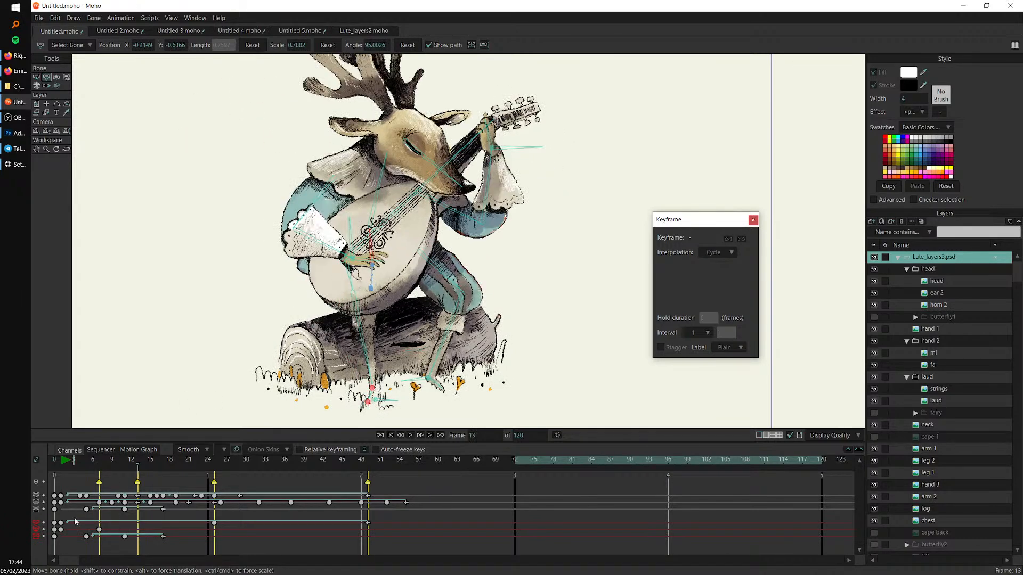
click(60, 531)
key(ctrl+c)
key(ctrl+v)
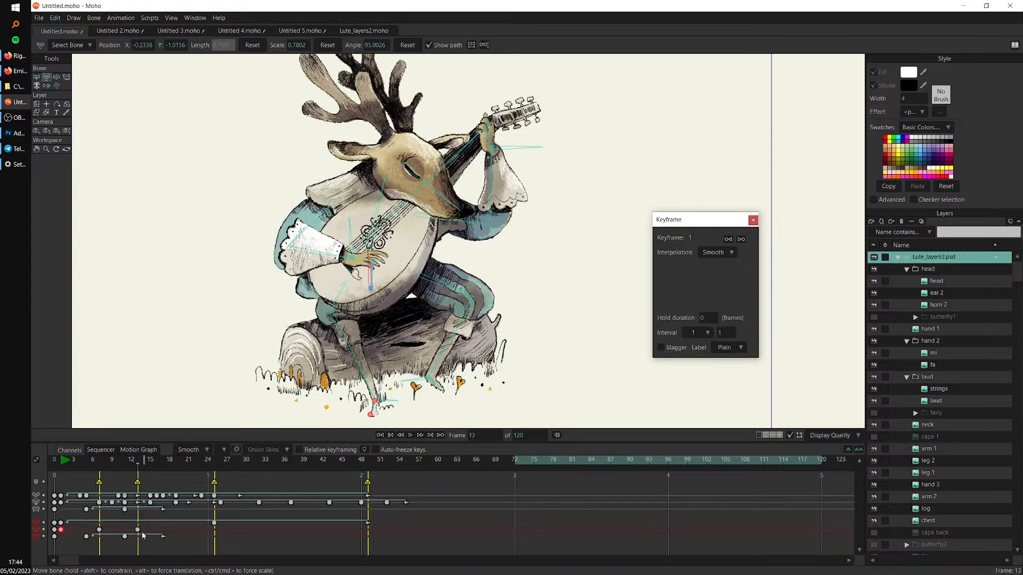
click(140, 529)
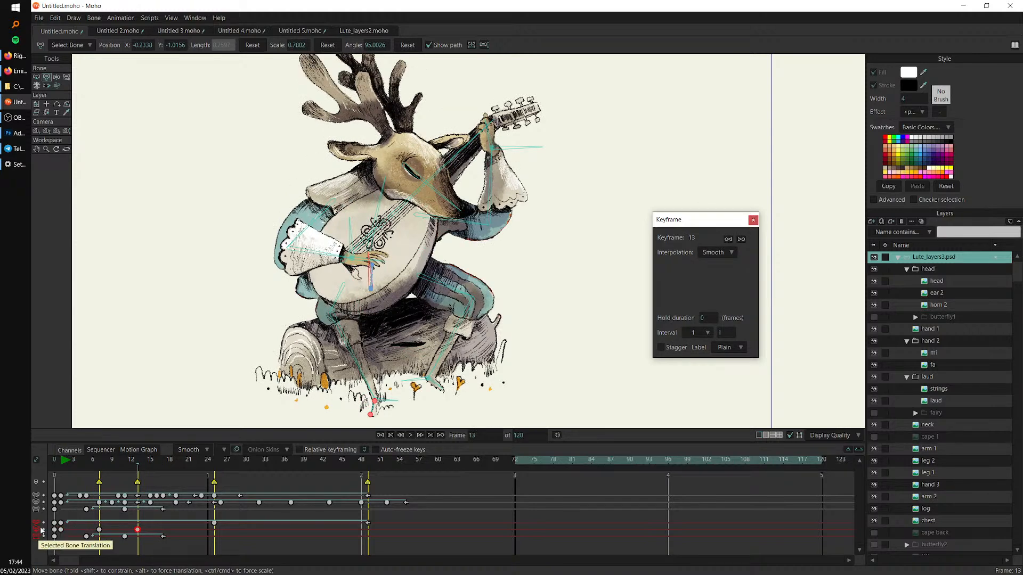
right_click(138, 530)
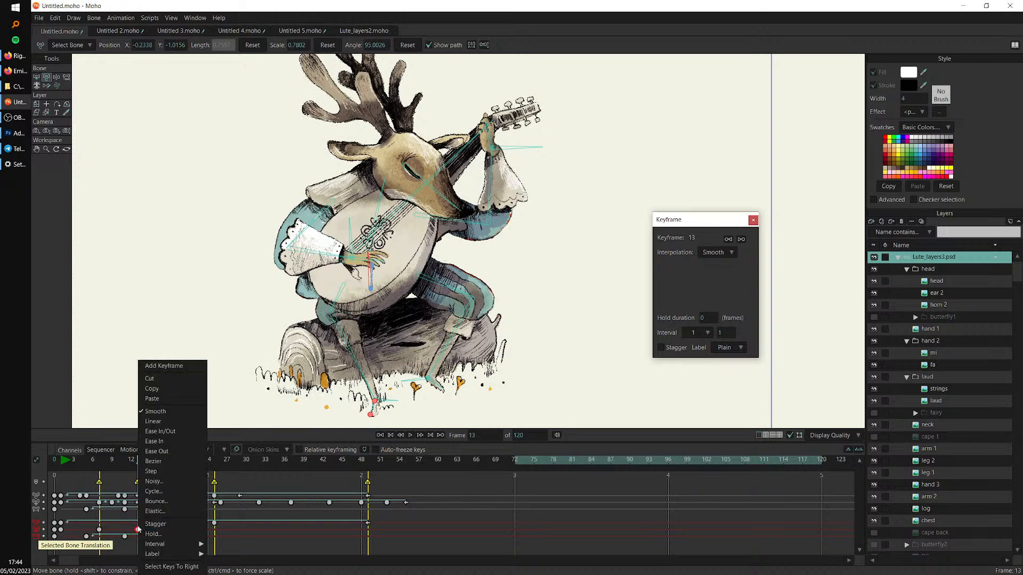
click(175, 491)
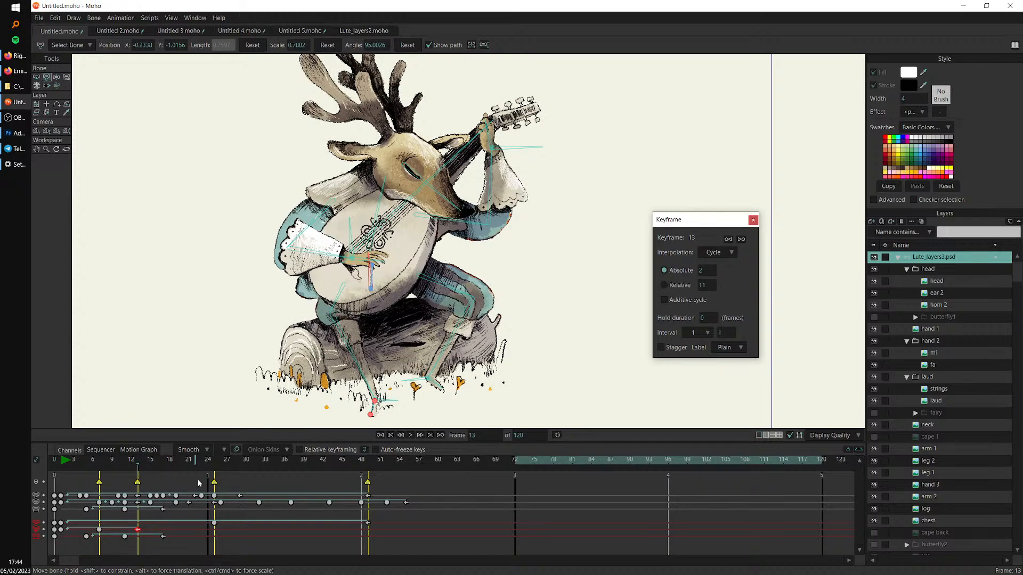
Shift bone B1's translation keys to frames 10, 16 and 22 and play back the whole character
click(130, 529)
drag(62, 530, 195, 531)
key(space)
scroll(319, 391, down, 3)
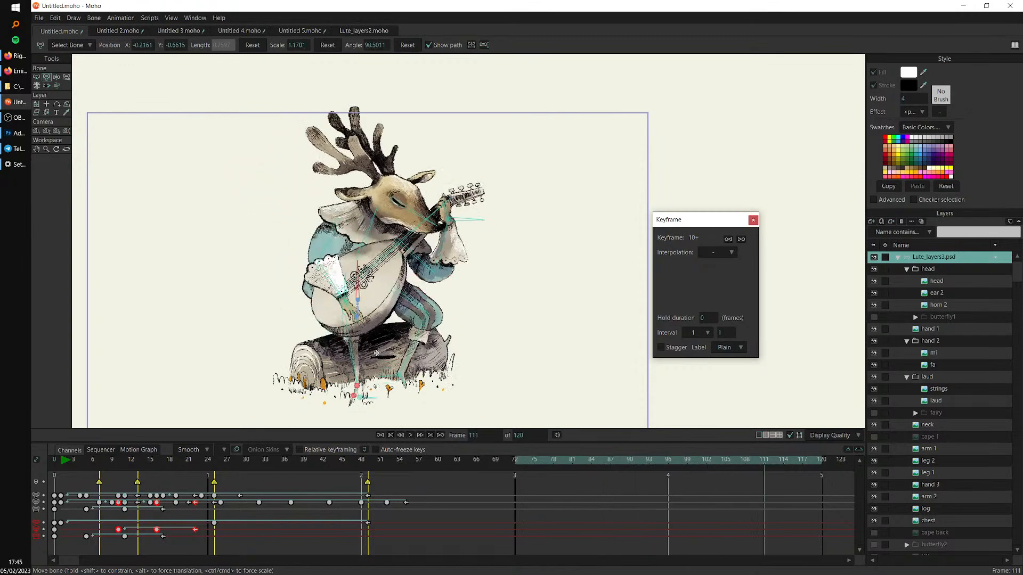
Select the other foot's target bone and key its position at frame 7, nudged to about X -0.176, Y -2.761
click(61, 463)
scroll(386, 281, up, 5)
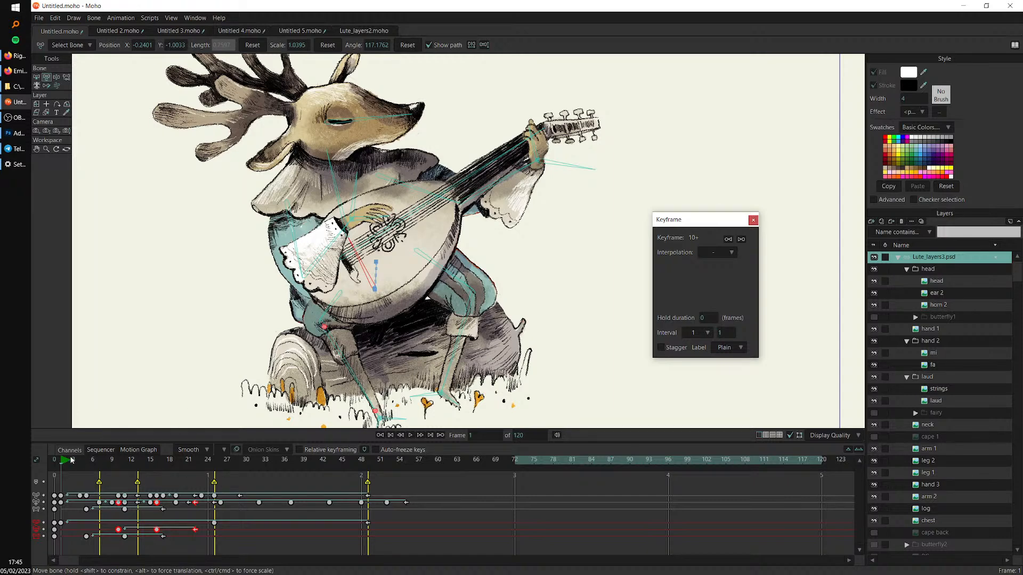
key(b)
drag(391, 384, 390, 329)
click(393, 364)
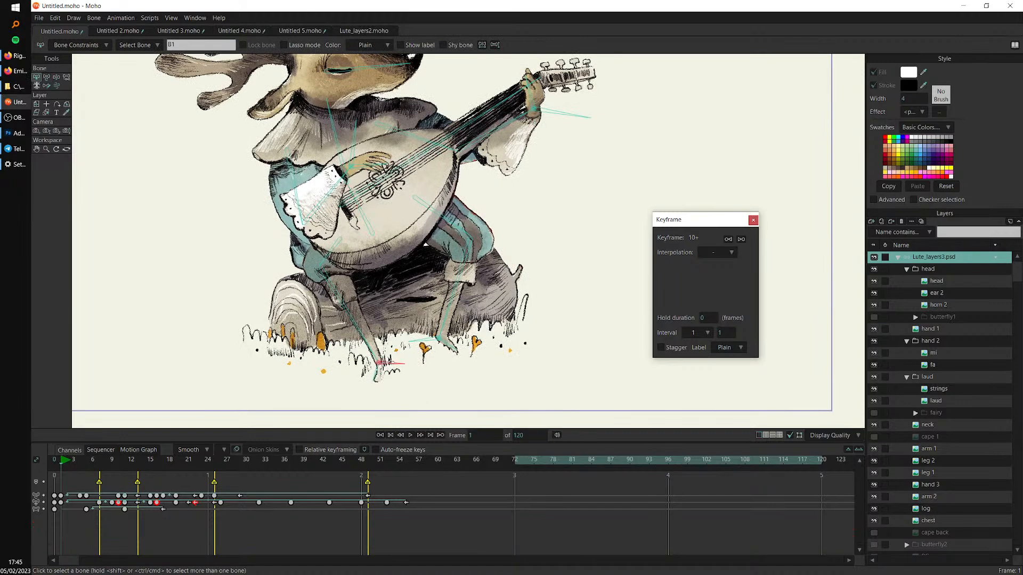
drag(73, 466, 81, 524)
key(t)
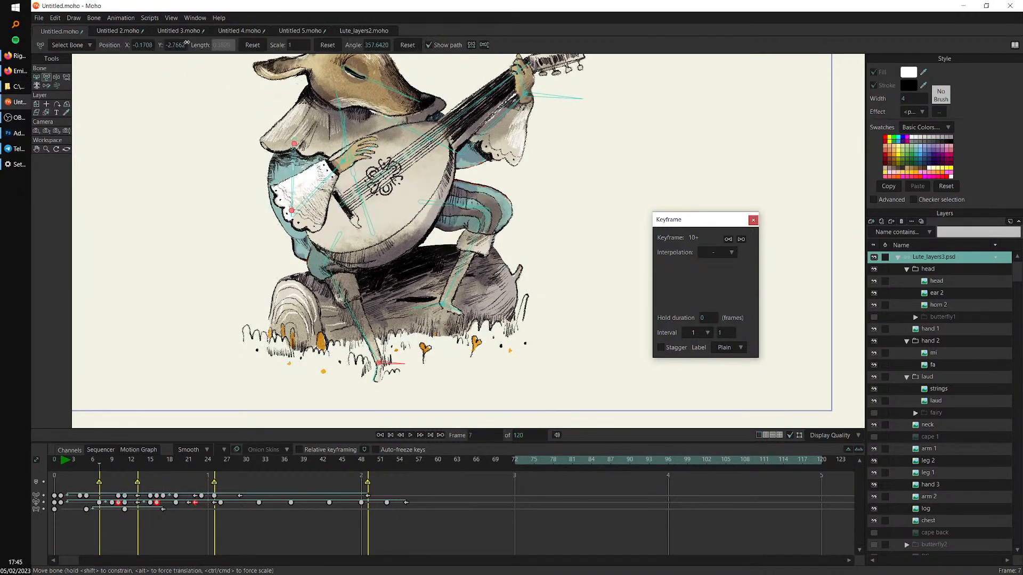
click(64, 459)
click(101, 472)
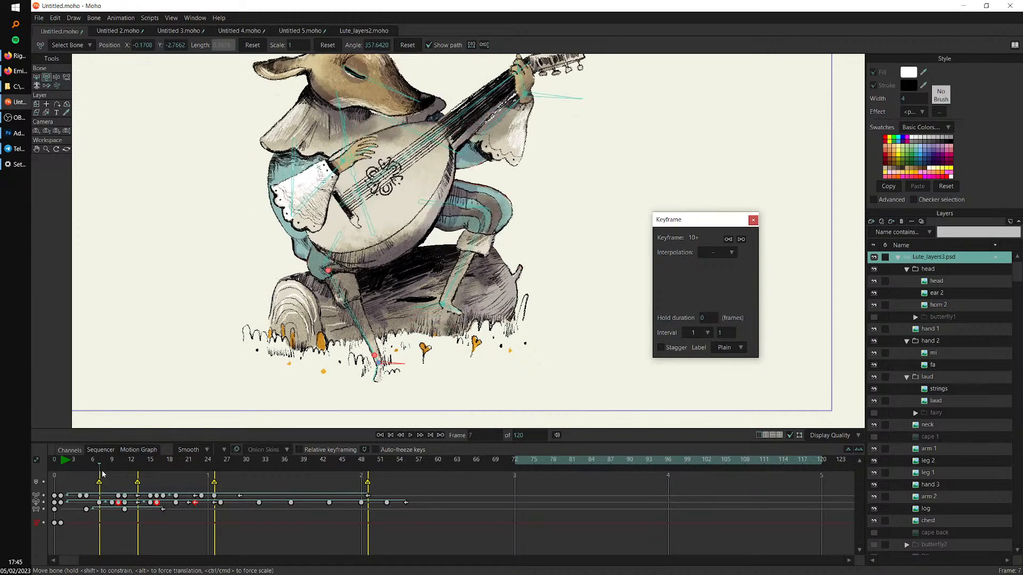
drag(386, 363, 337, 366)
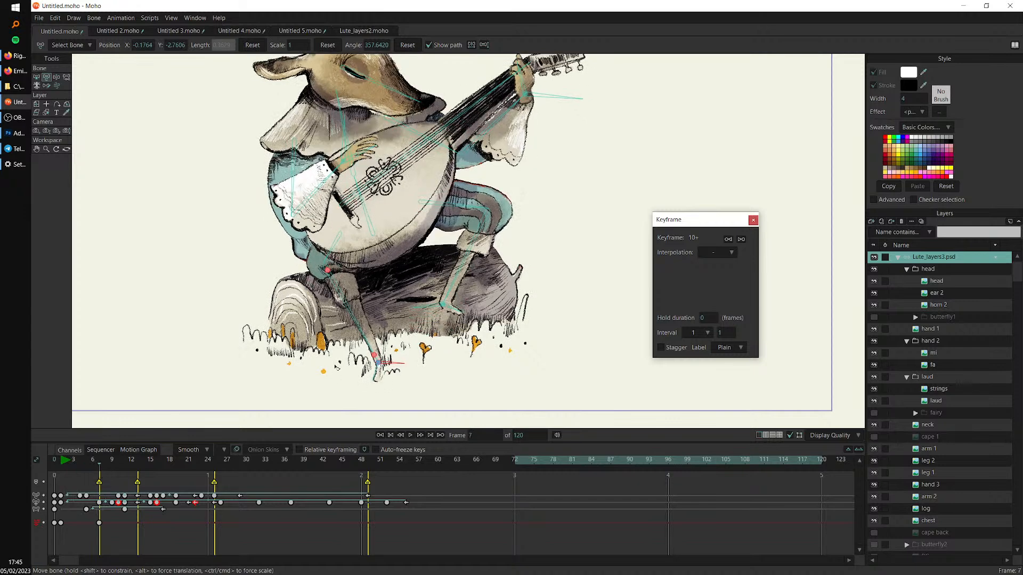
Key that foot's target bone at frame 11, raised to about X -0.287, Y -2.230, and go to frame 13
drag(112, 462, 123, 464)
drag(381, 363, 371, 325)
drag(137, 462, 144, 462)
click(139, 462)
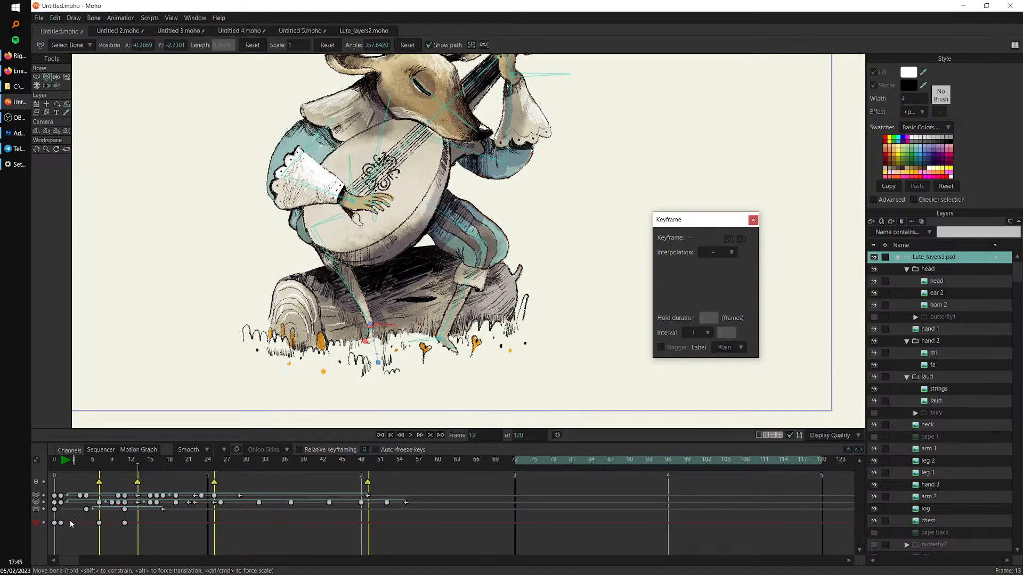
Copy the foot target bone's frame 1 key to frame 13, set the copy to Cycle interpolation and play back the animation
click(137, 523)
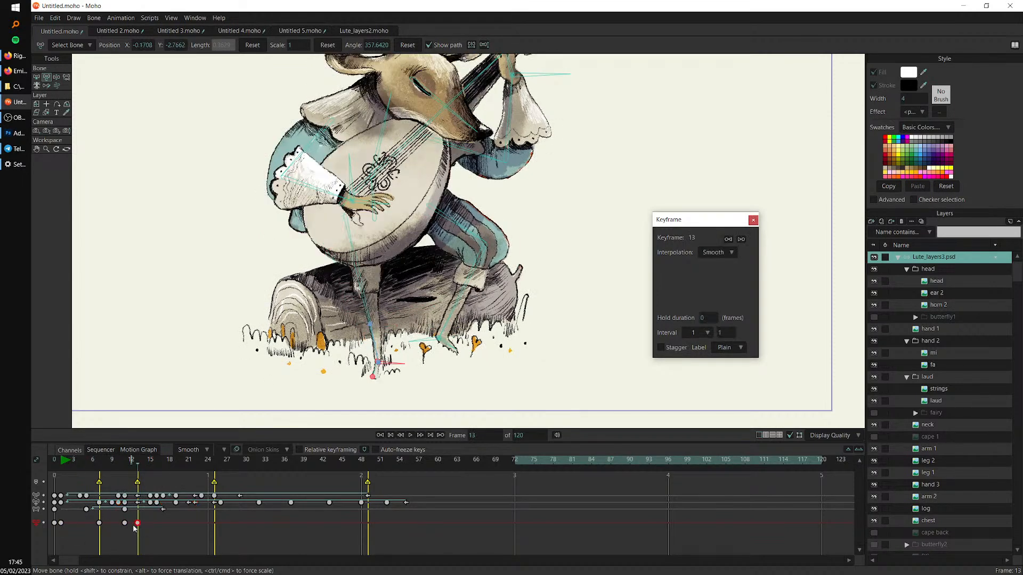
key(c)
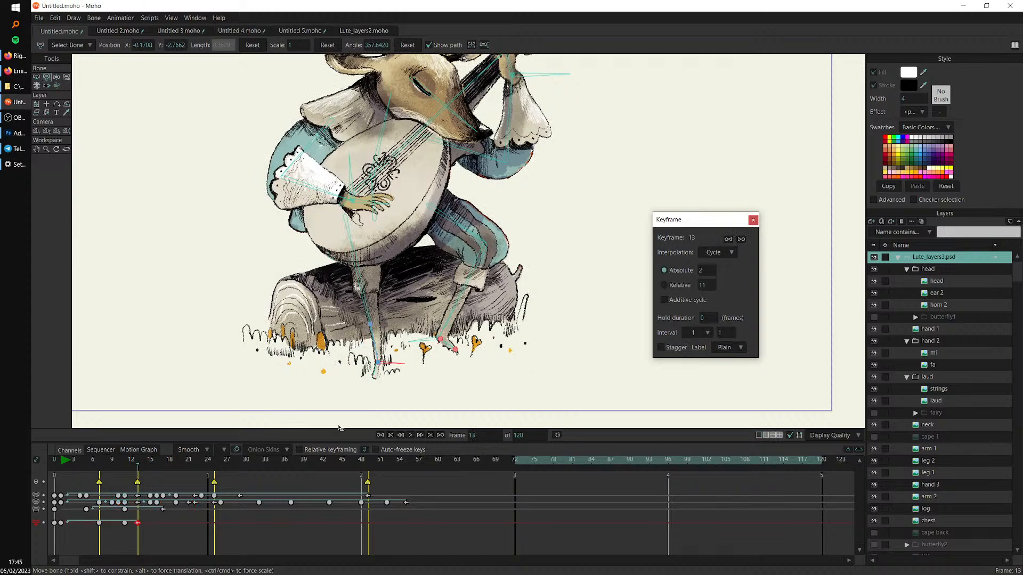
click(410, 435)
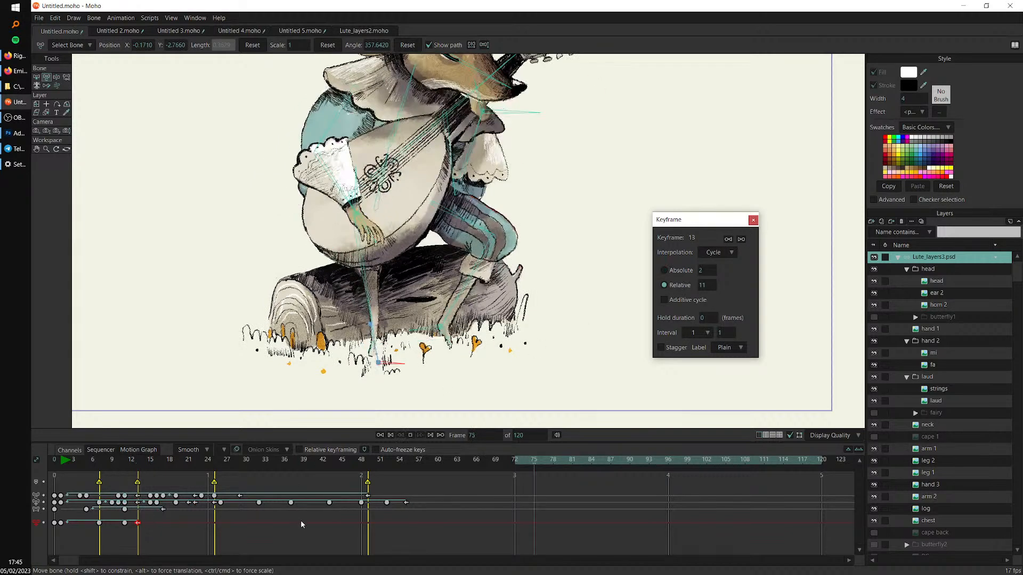
Shift the foot target bone's keys to frames 9, 13, 17 and 21 and review the whole character in playback
click(112, 523)
drag(156, 518, 193, 533)
scroll(235, 411, down, 5)
drag(470, 343, 406, 354)
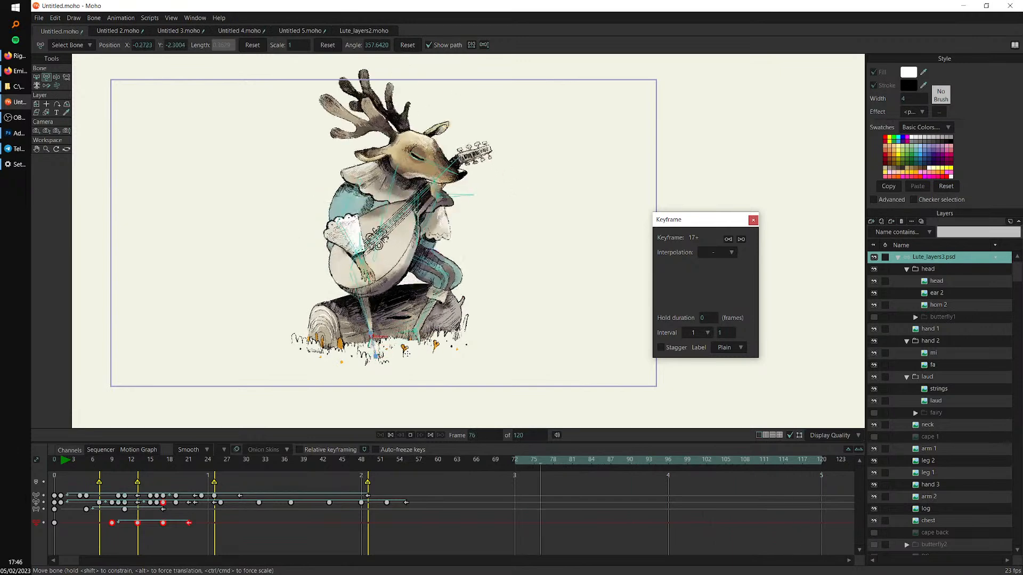
key(space)
Create a new blank document and open the project file whale4.moho
click(17, 91)
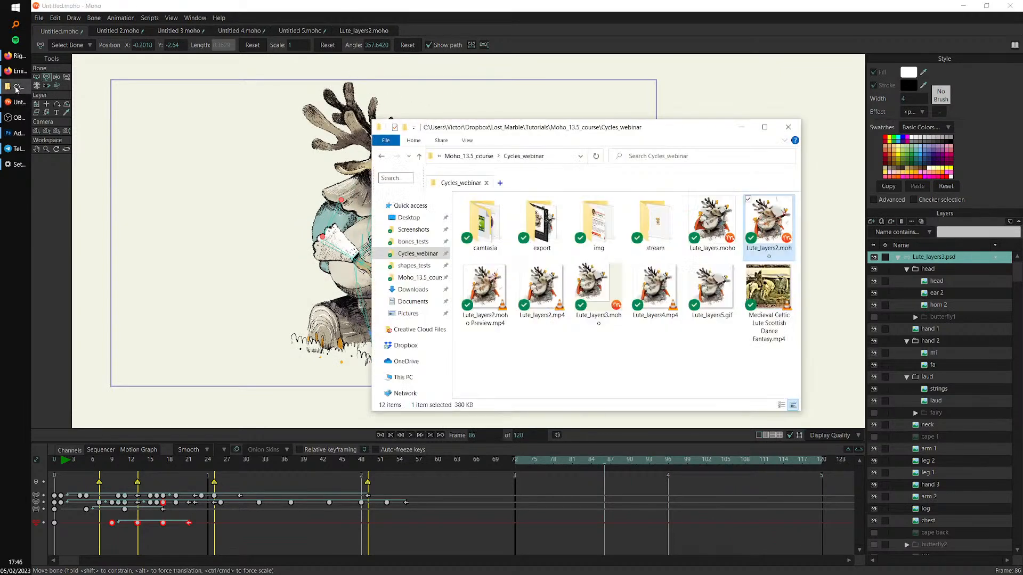
click(17, 91)
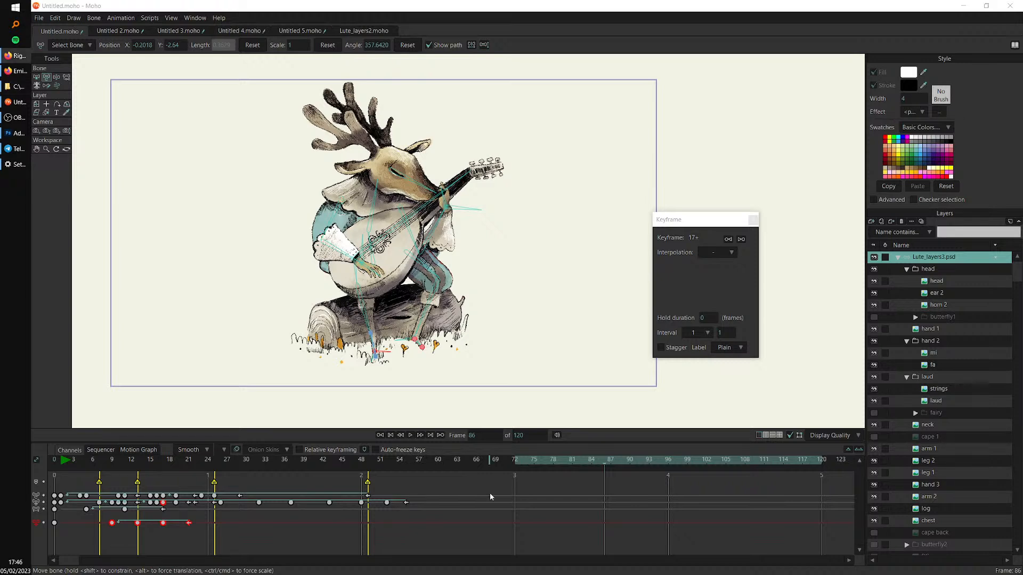
click(474, 491)
key(ctrl+n)
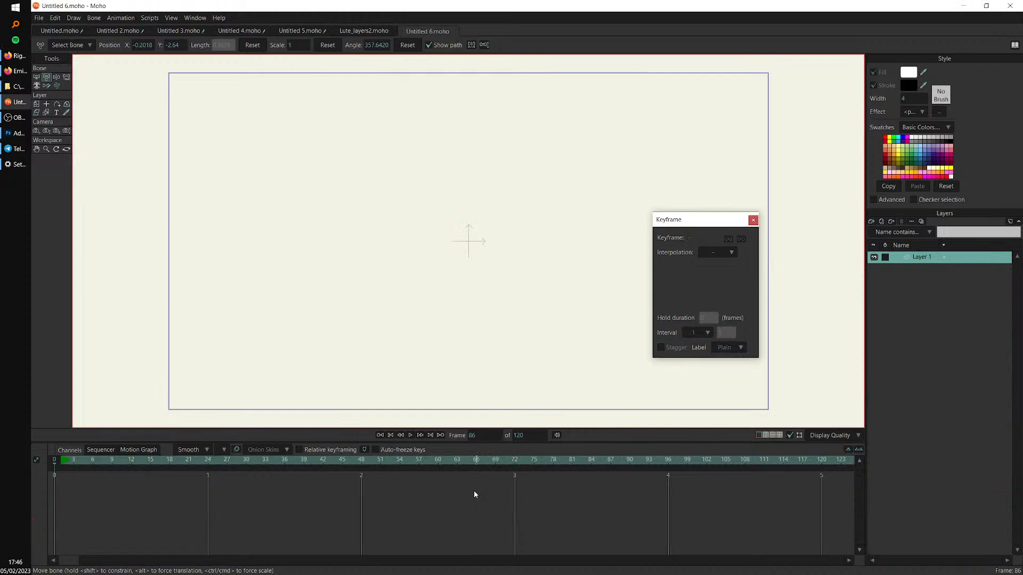
key(ctrl+o)
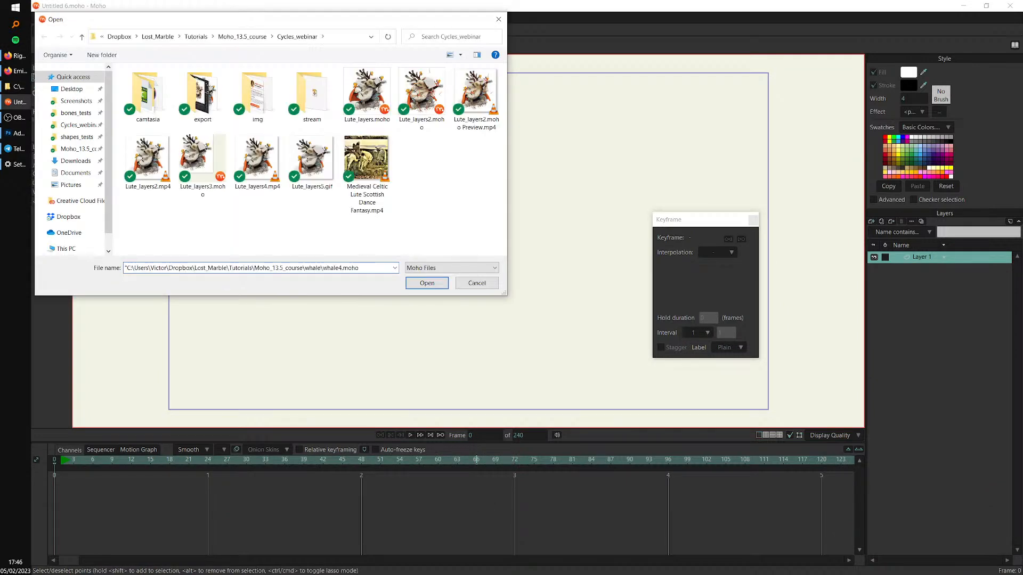
key(Return)
key(Return)
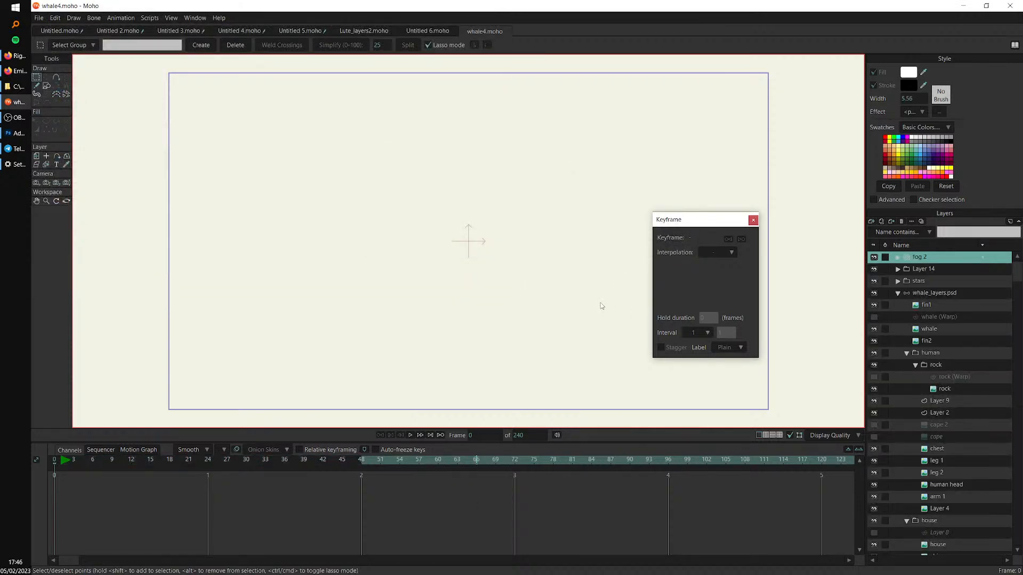
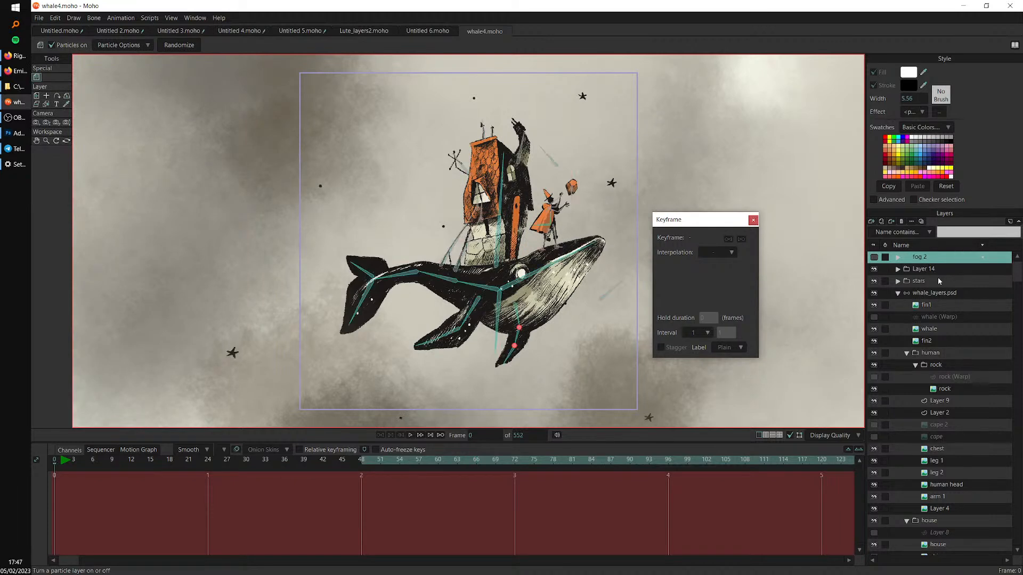
Select the whale_layers.psd bone layer, hide all the other top-level layers and play back its animation
click(934, 294)
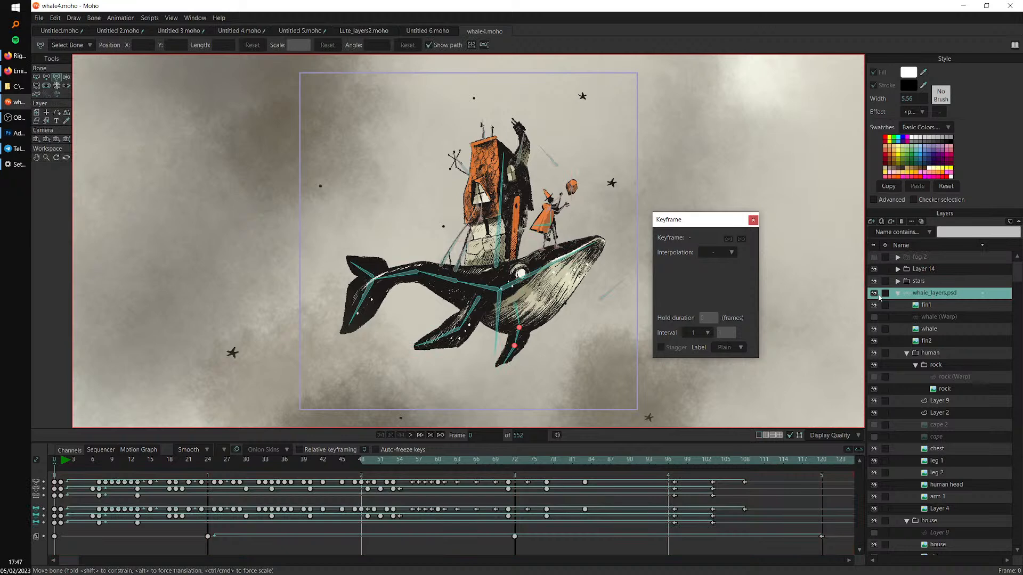
alt+click(876, 294)
drag(62, 462, 265, 490)
key(space)
scroll(480, 287, down, 4)
scroll(589, 285, up, 3)
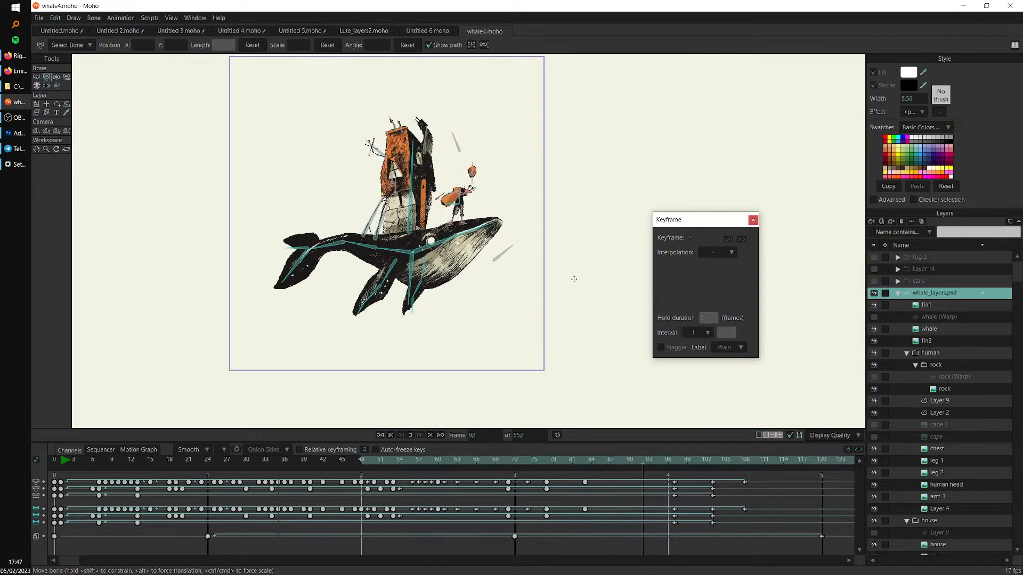
Hide the human and house groups inside the whale rig so only the whale artwork is shown
key(space)
click(512, 174)
key(b)
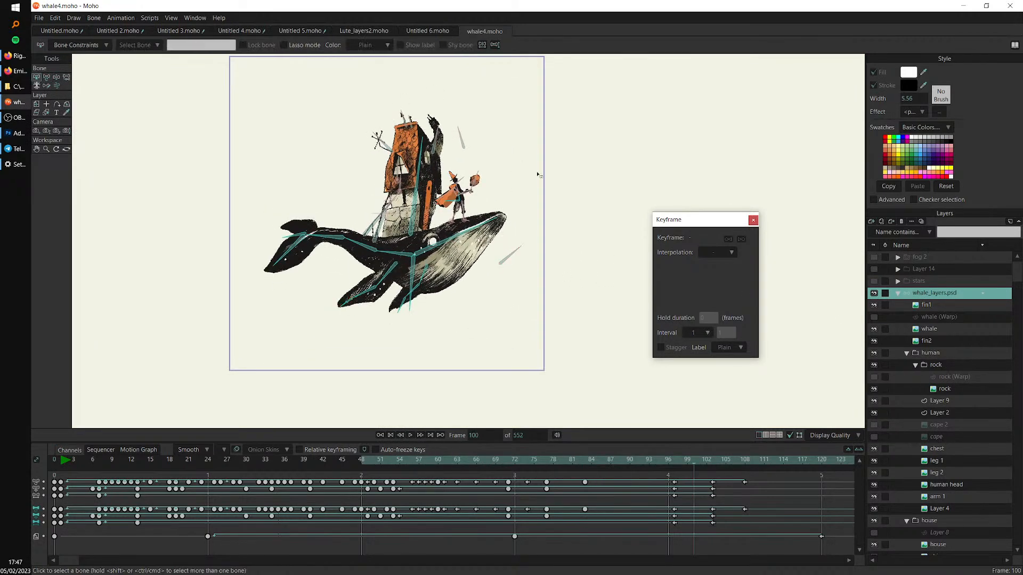
click(874, 353)
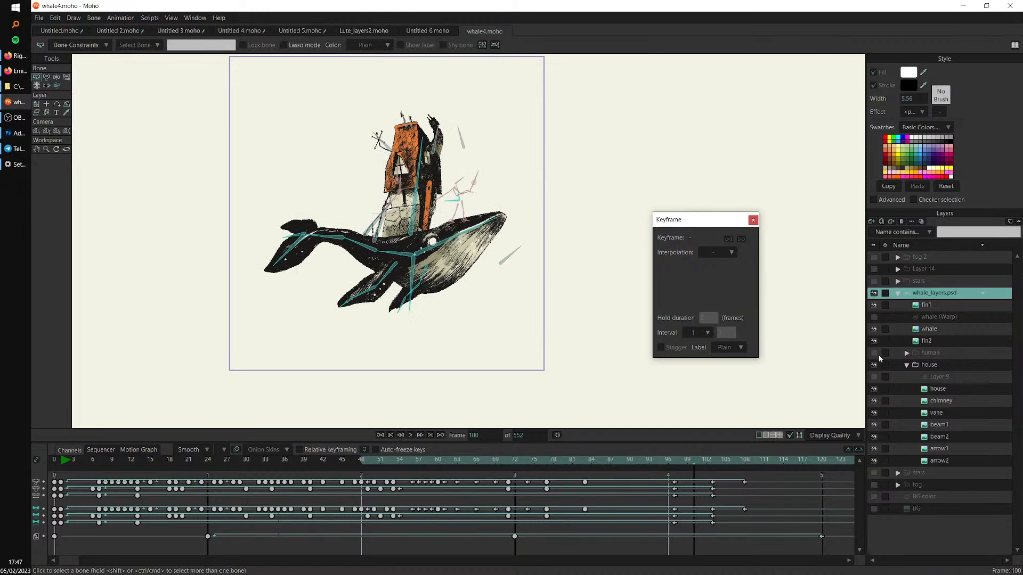
key(space)
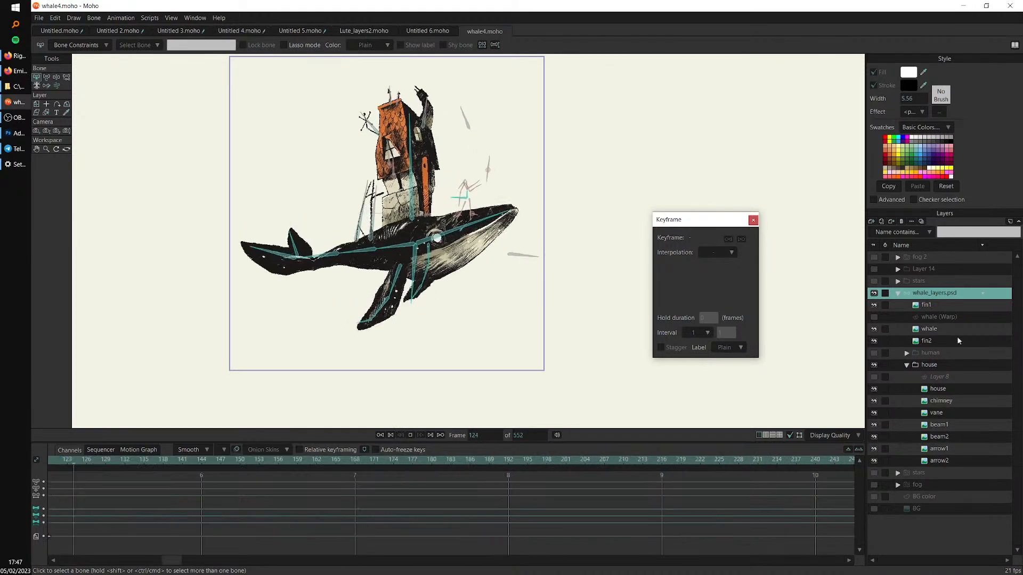
click(874, 366)
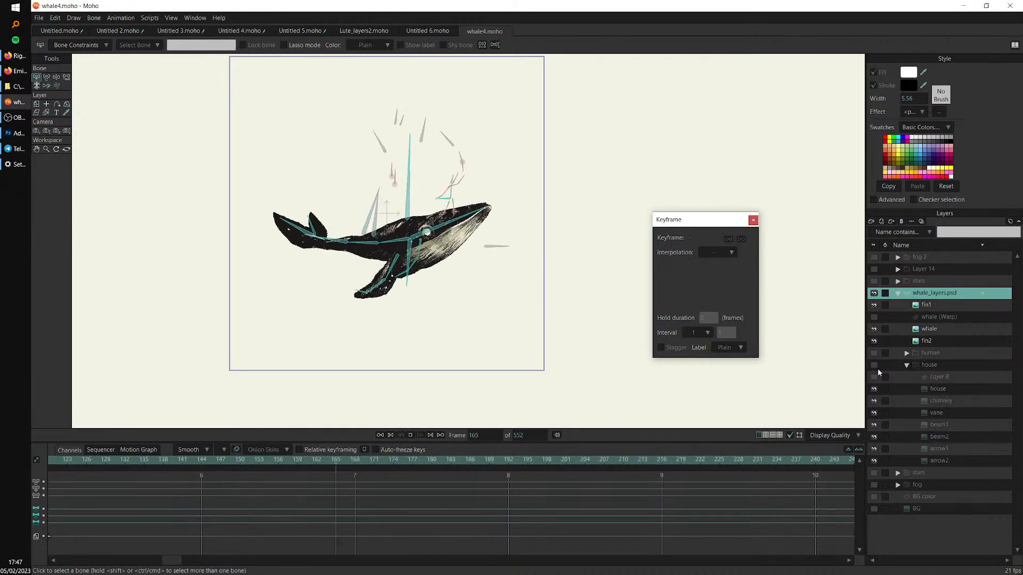
Stop playback and, at frame 0, delete the house and human bones above the whale
key(Escape)
drag(498, 125, 337, 220)
drag(440, 230, 353, 122)
key(Delete)
drag(372, 87, 483, 217)
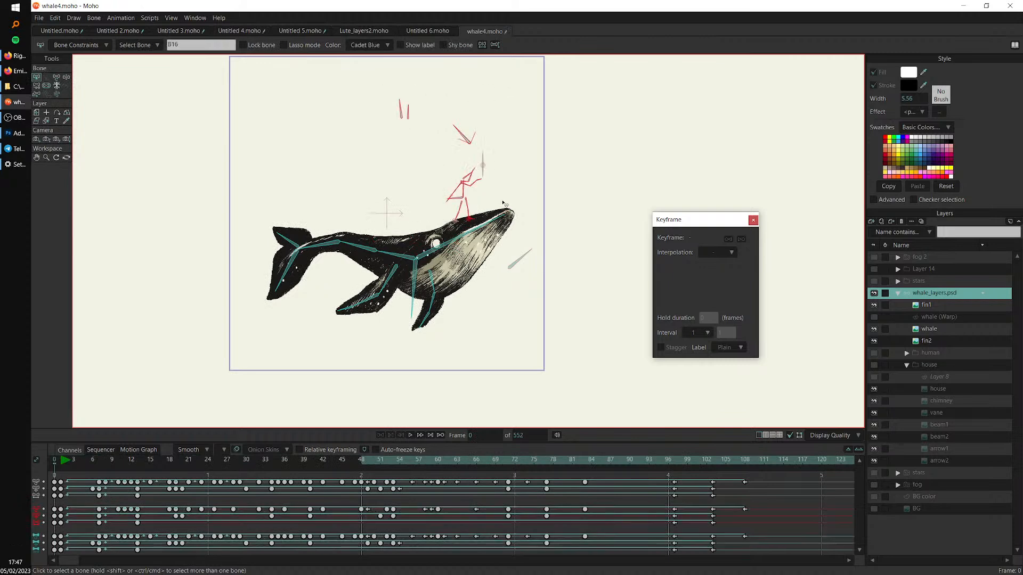
key(Delete)
Examine the whale's existing swimming cycle by scrubbing and playing it back, and return to frame 0
drag(70, 463, 44, 469)
key(space)
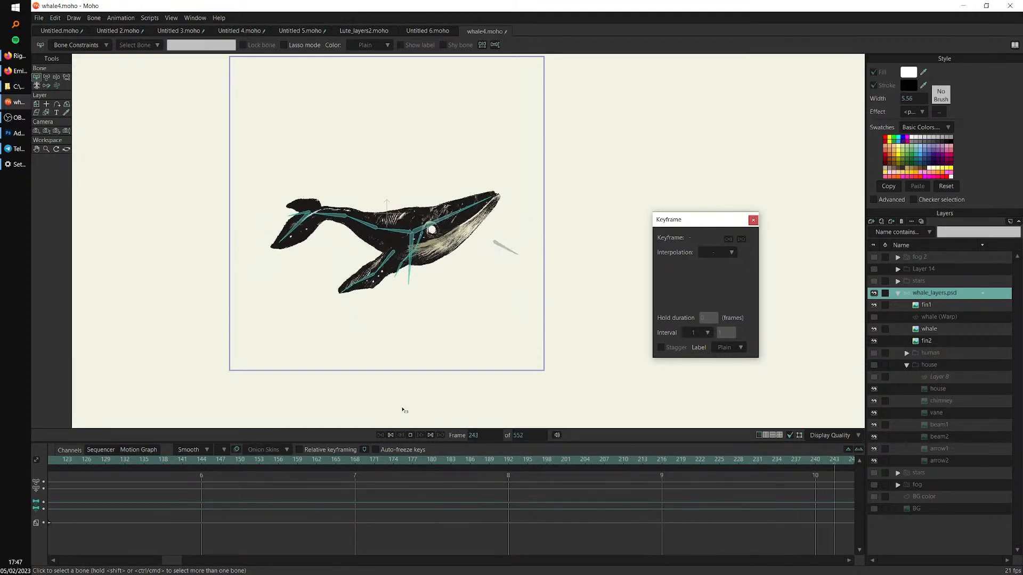
key(space)
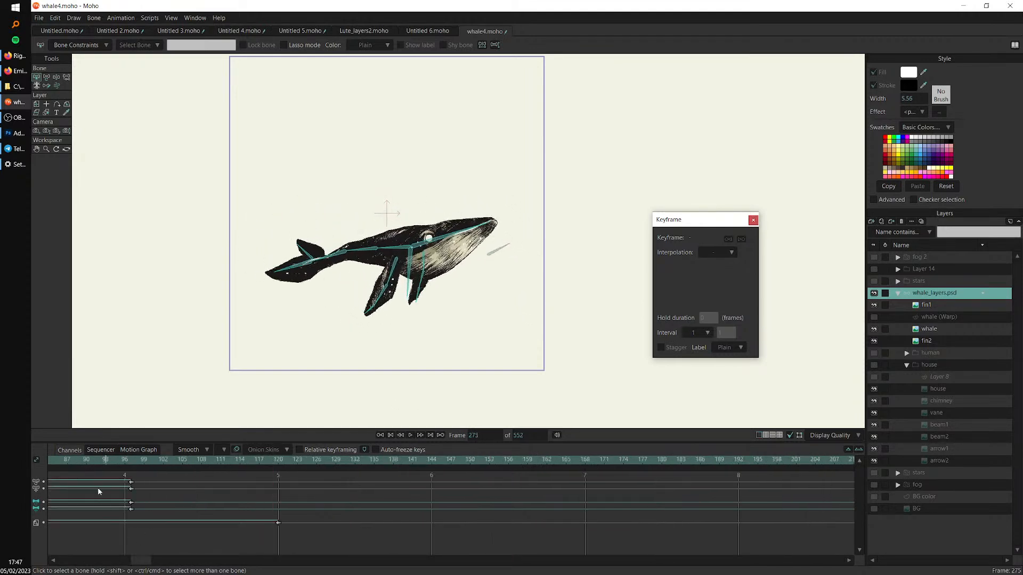
click(56, 460)
drag(142, 561, 54, 549)
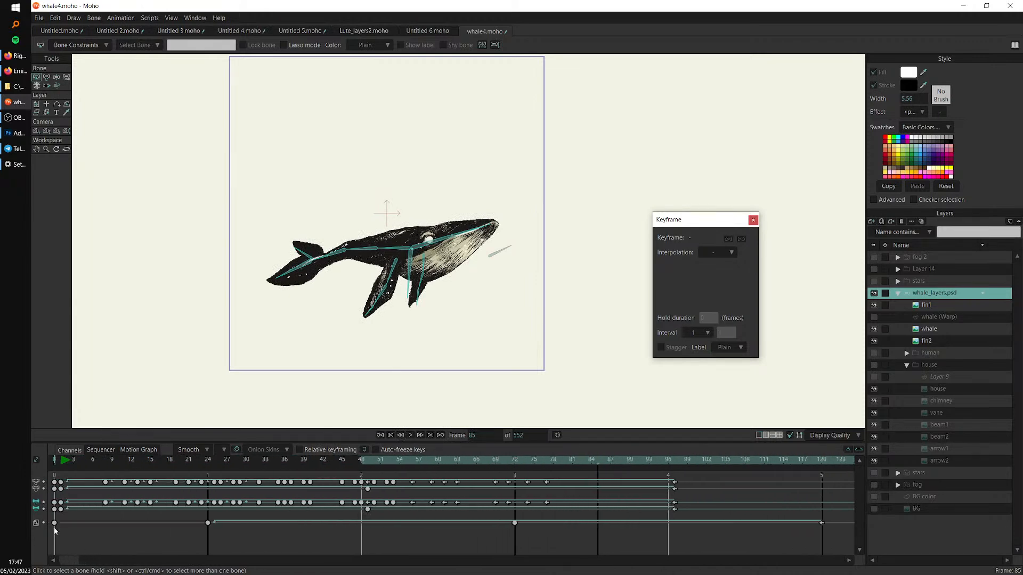
click(61, 459)
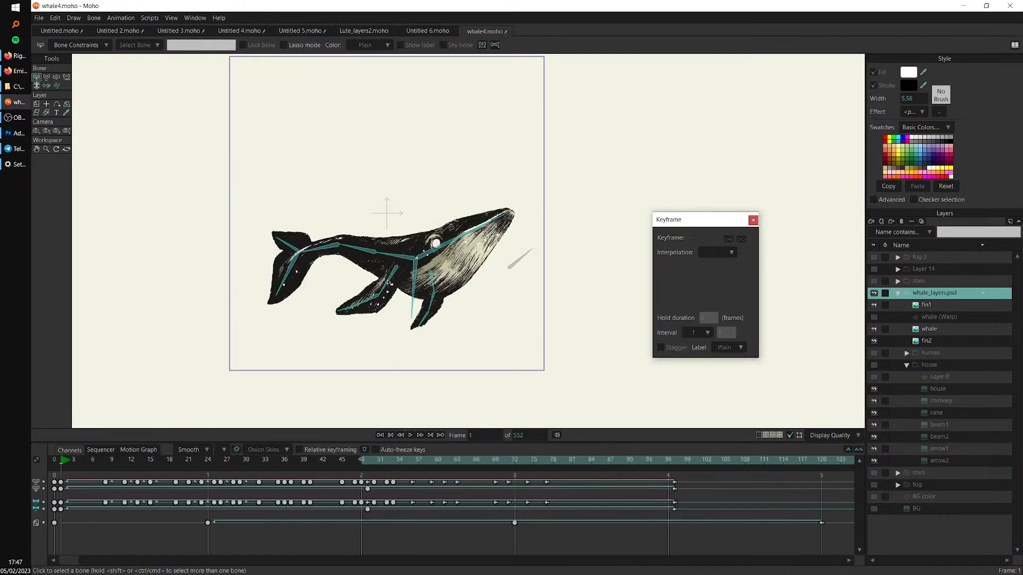
scroll(447, 269, up, 3)
drag(65, 463, 457, 504)
key(space)
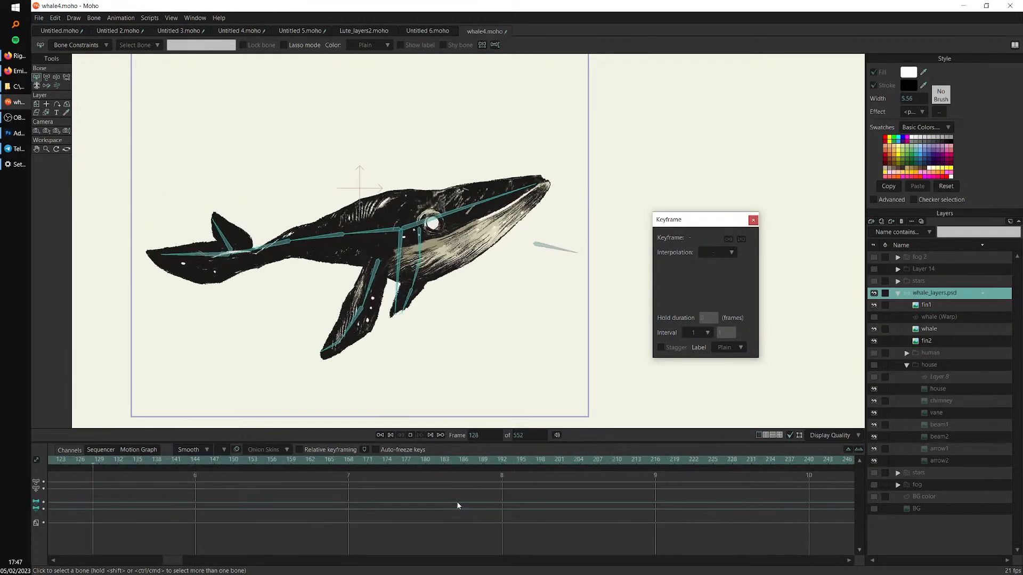
key(space)
key(shift+Left)
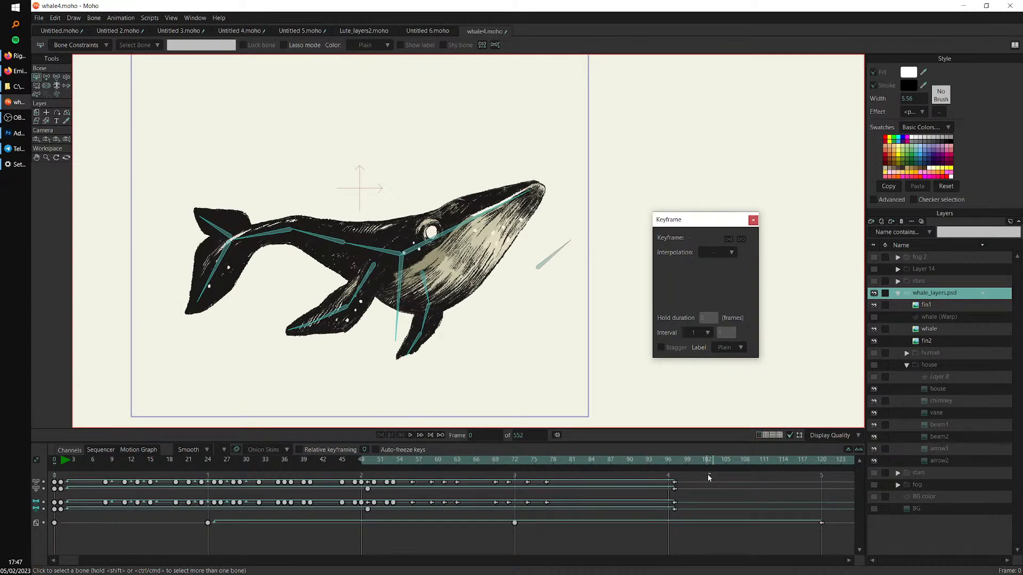
Delete all bone and layer scale keyframes from the whale layer and go to frame 1
click(35, 484)
key(Delete)
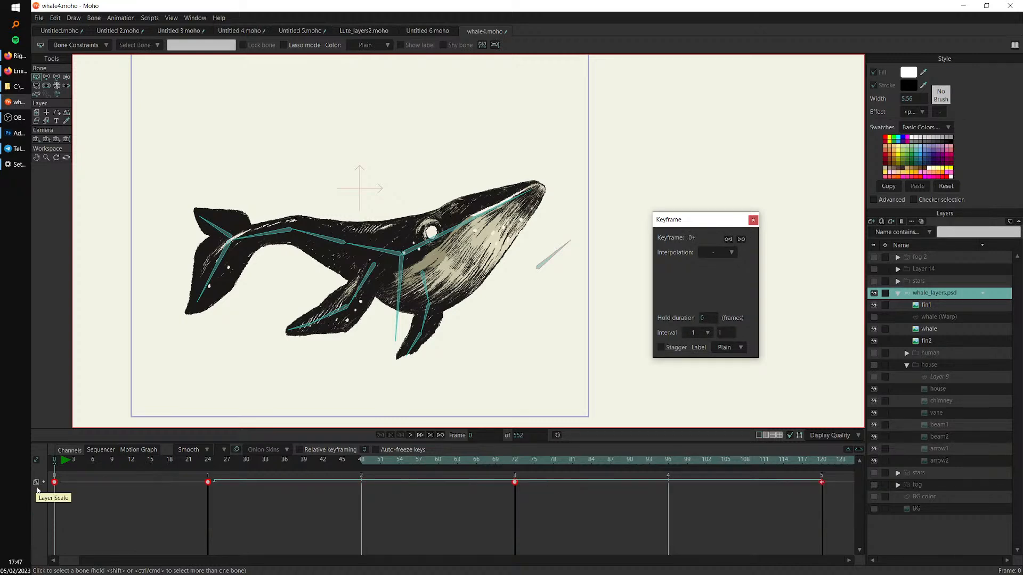
key(Delete)
click(59, 475)
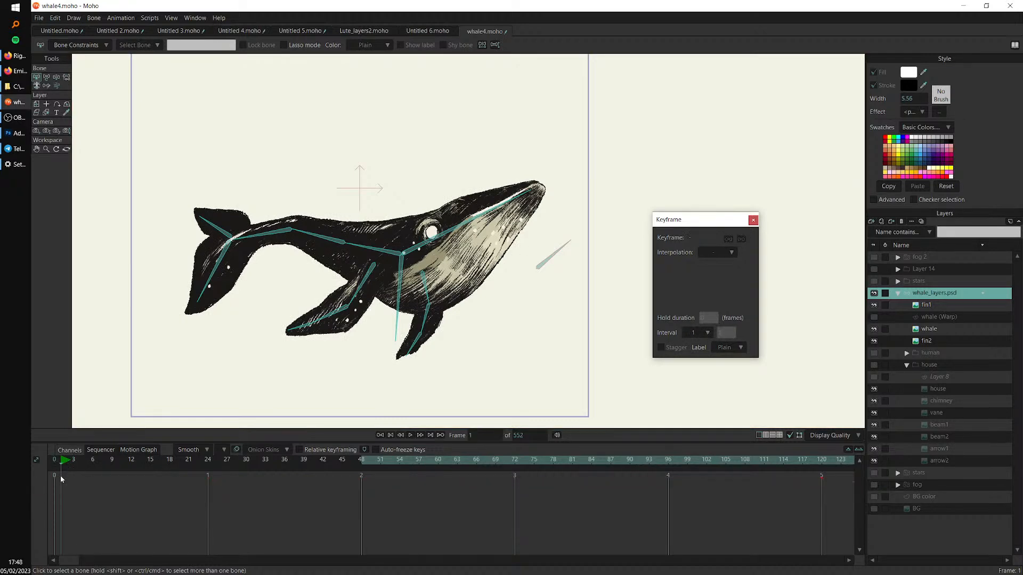
At frame 1, bend the whale's rear body and tail bones downward into a curved pose
click(47, 78)
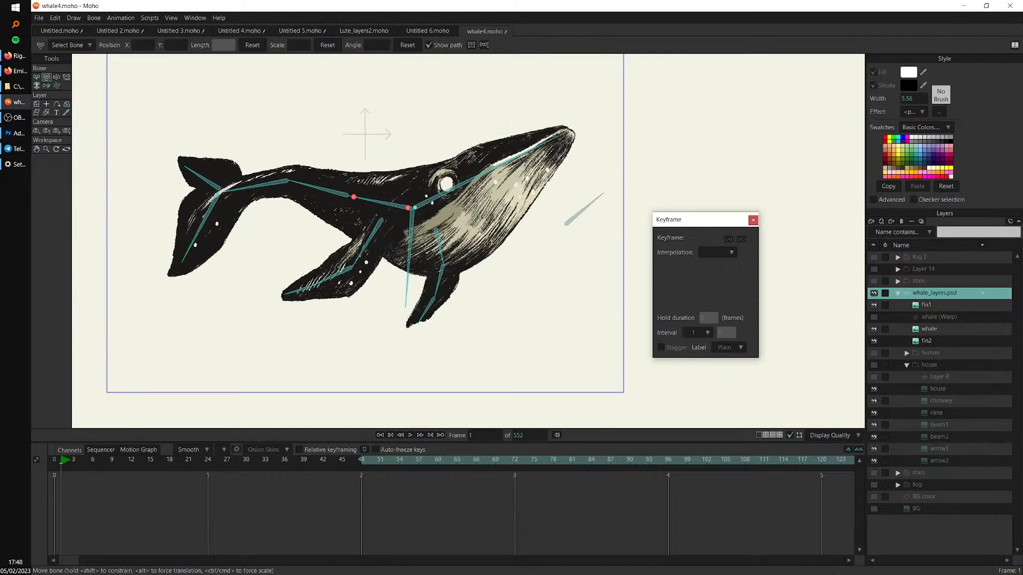
drag(366, 210, 231, 297)
drag(212, 292, 217, 298)
drag(315, 229, 317, 235)
drag(266, 262, 262, 260)
drag(383, 213, 383, 217)
drag(329, 239, 326, 235)
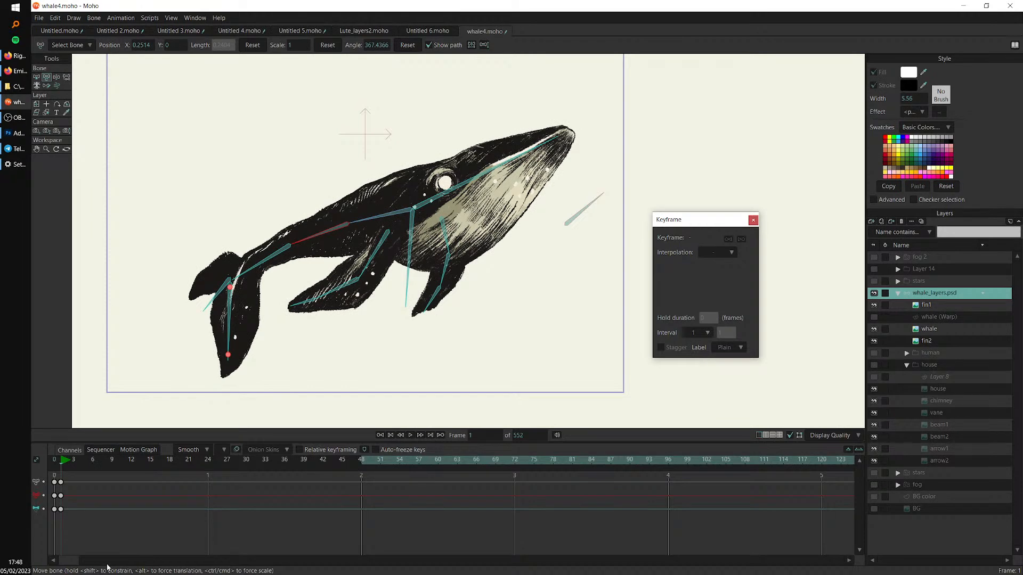
At frame 13, bend the whale's rear body and tail bones upward into the opposite pose
click(138, 461)
drag(376, 219, 230, 95)
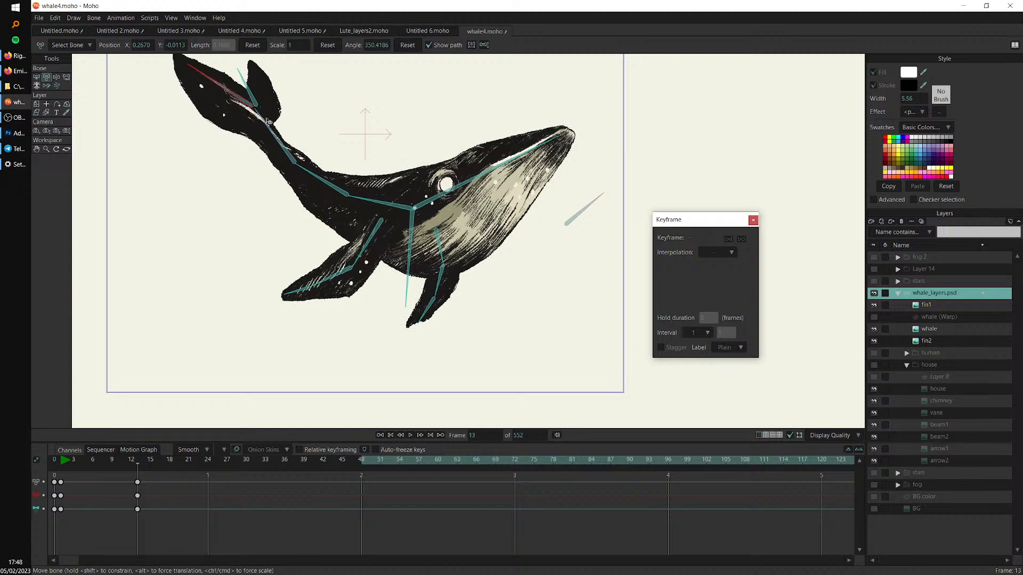
drag(275, 134, 277, 131)
Copy the whale's frame 1 bone keys to frame 25
drag(208, 470, 214, 467)
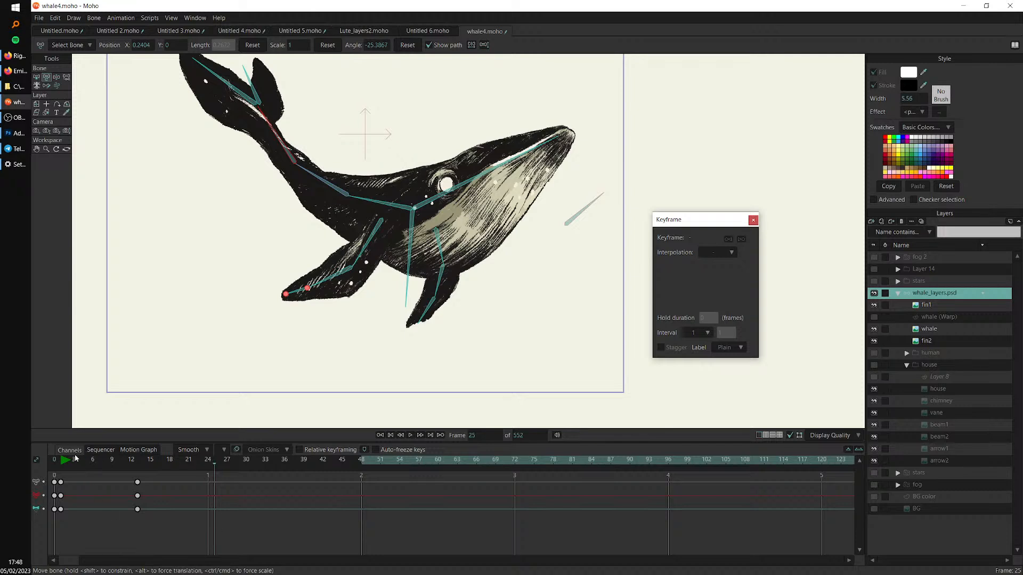
click(61, 483)
drag(70, 475, 59, 516)
key(ctrl+v)
Set the color of all the whale's bones to Plain and deselect them
click(276, 516)
key(ctrl+a)
click(37, 78)
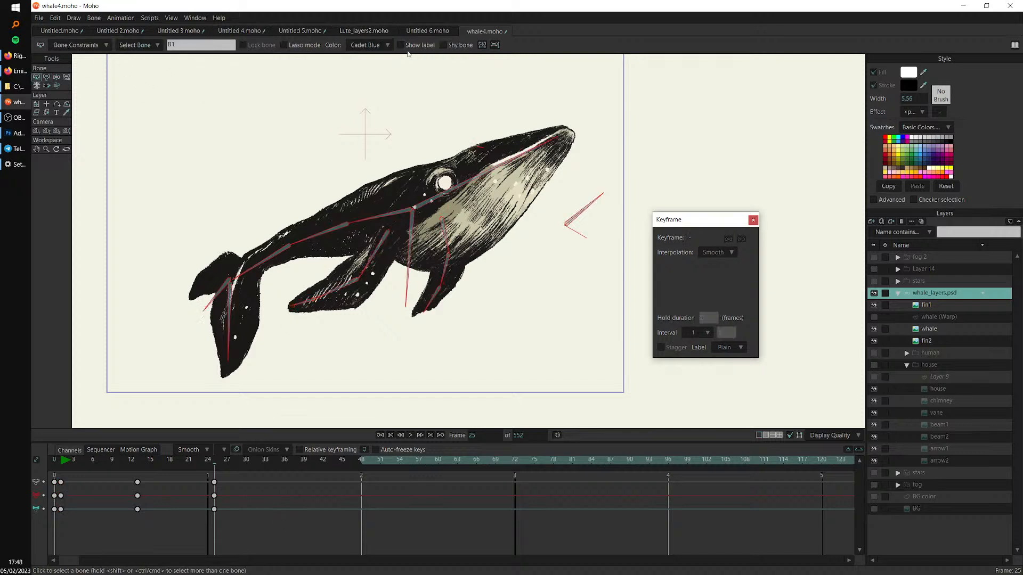
click(373, 45)
click(377, 60)
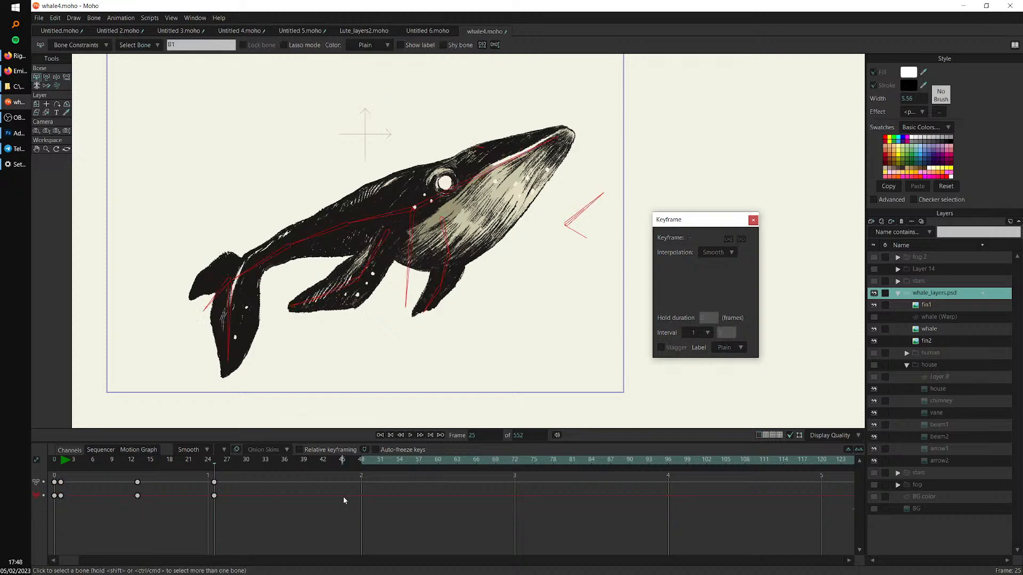
click(195, 379)
Set the whale's frame 25 bone key to Cycle interpolation back to frame 2 and play back the tail motion
drag(55, 461, 213, 485)
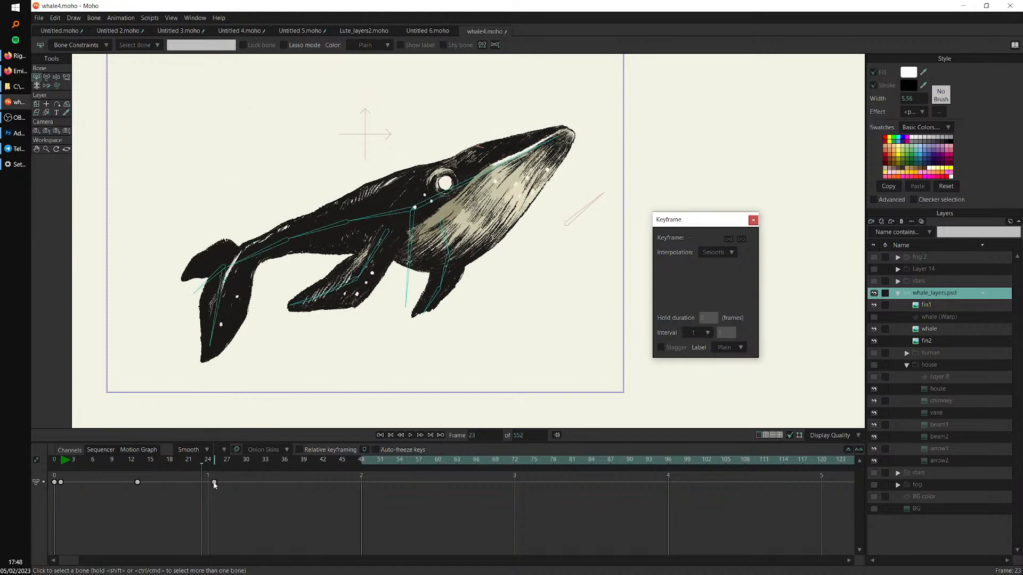
right_click(215, 483)
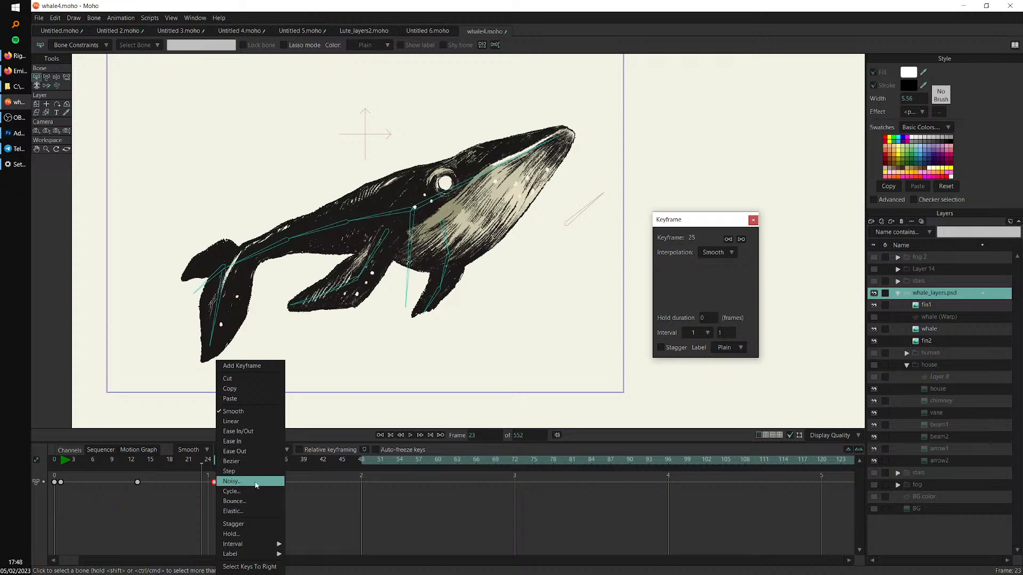
click(255, 493)
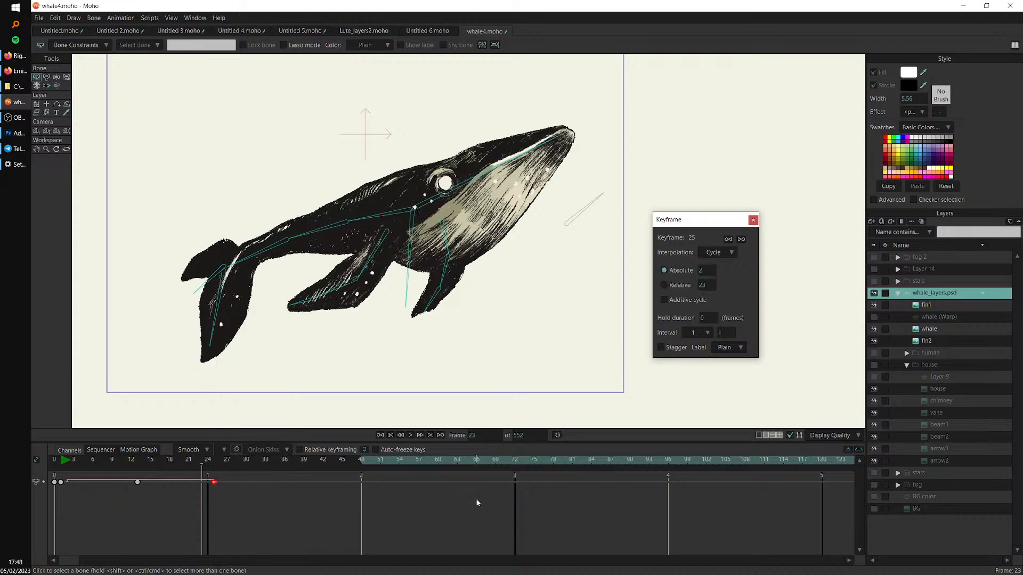
click(64, 460)
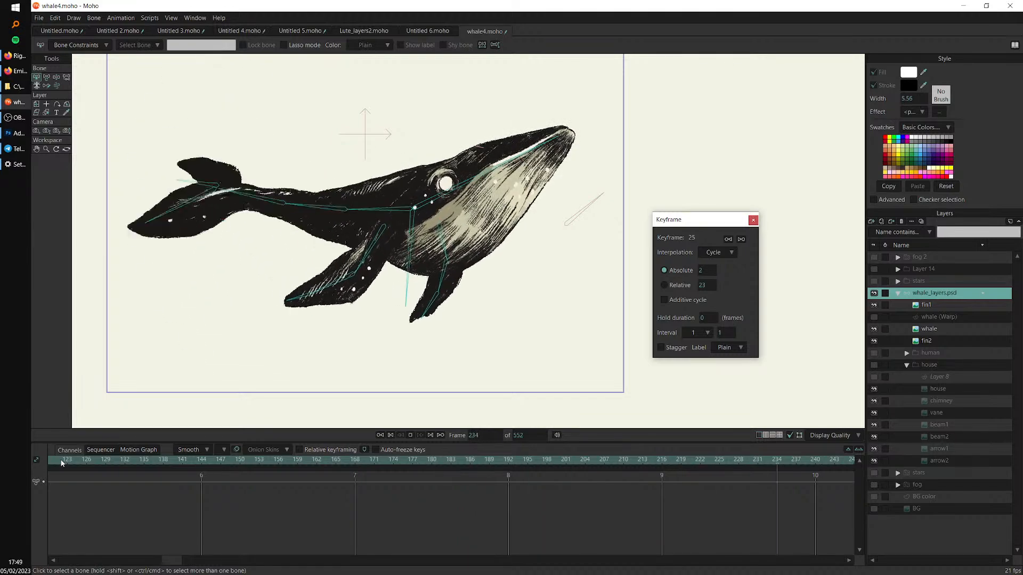
Play back and scrub the whale's looping tail motion from frame 1 past the frame 25 cycle key
key(space)
click(169, 560)
drag(177, 560, 63, 552)
drag(76, 461, 202, 468)
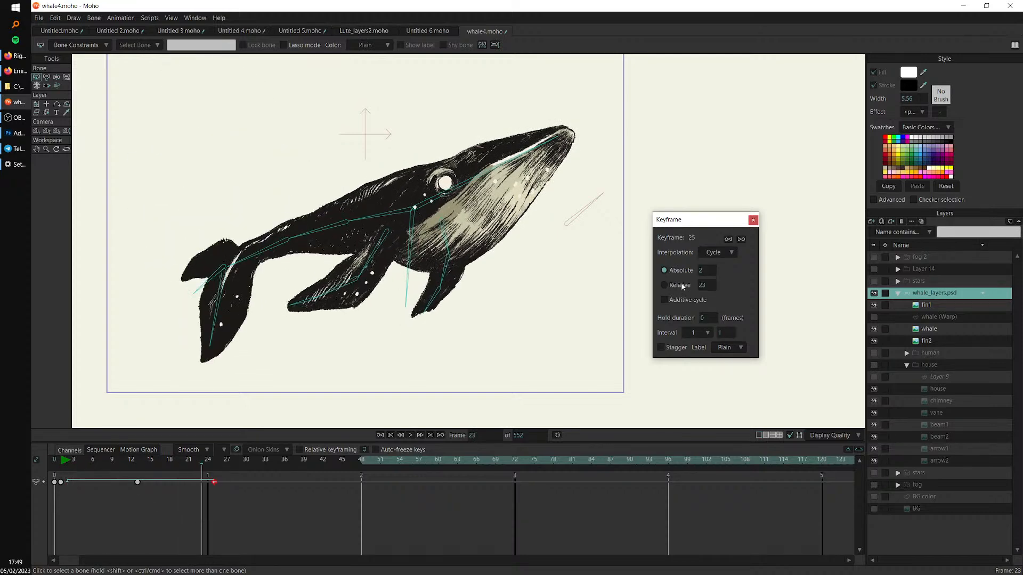
click(142, 508)
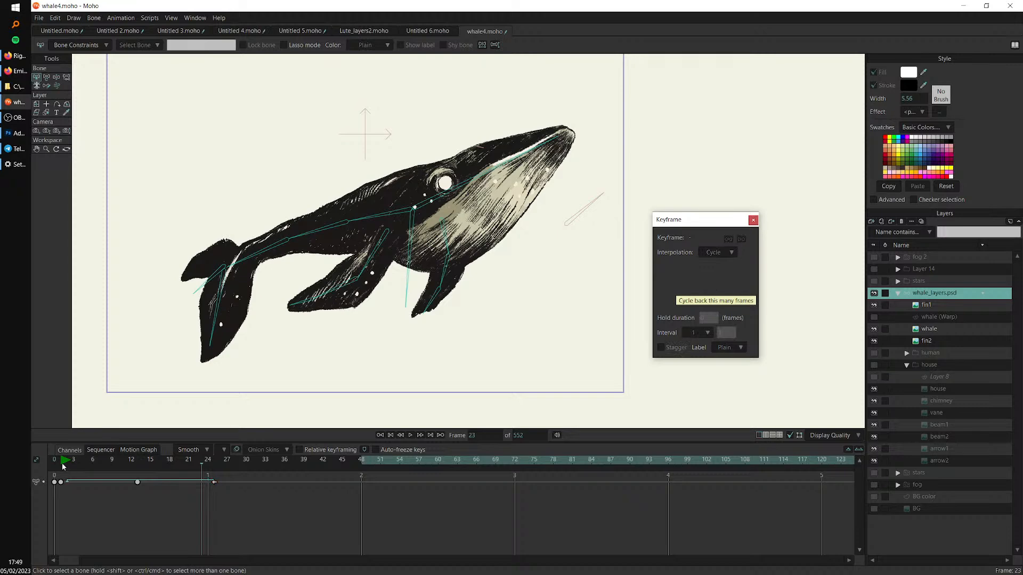
click(62, 462)
key(space)
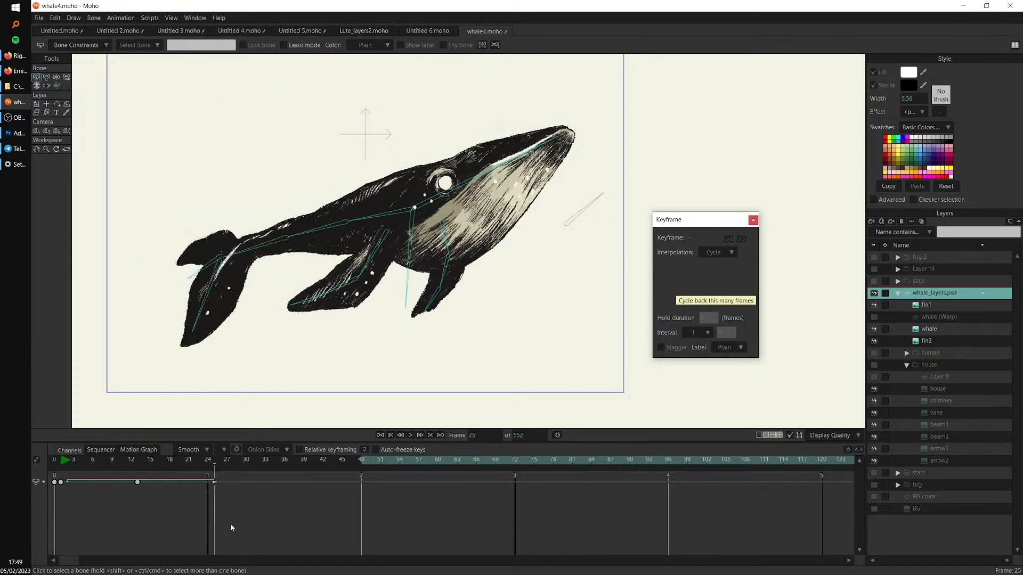
drag(275, 521, 260, 511)
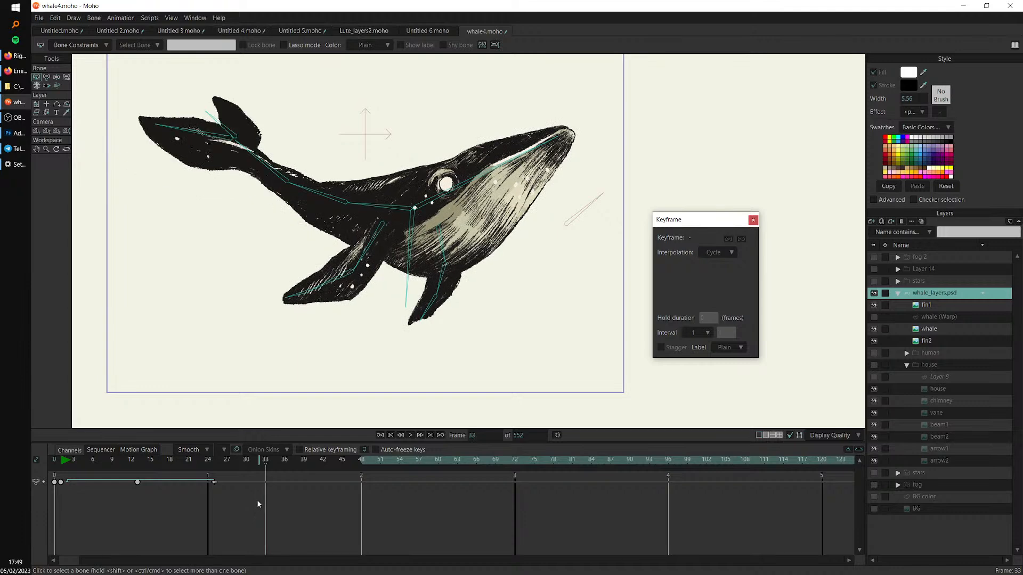
Select the tail bones behind the first rear body bone and shift their cycle keys to start at frame 7
drag(259, 460, 93, 455)
click(369, 216)
click(61, 495)
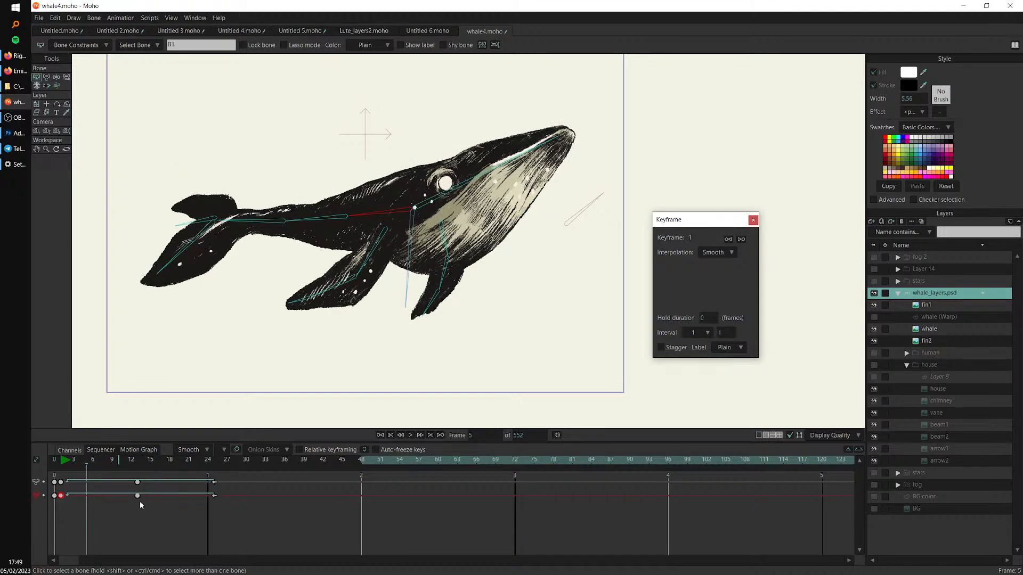
drag(146, 179, 338, 225)
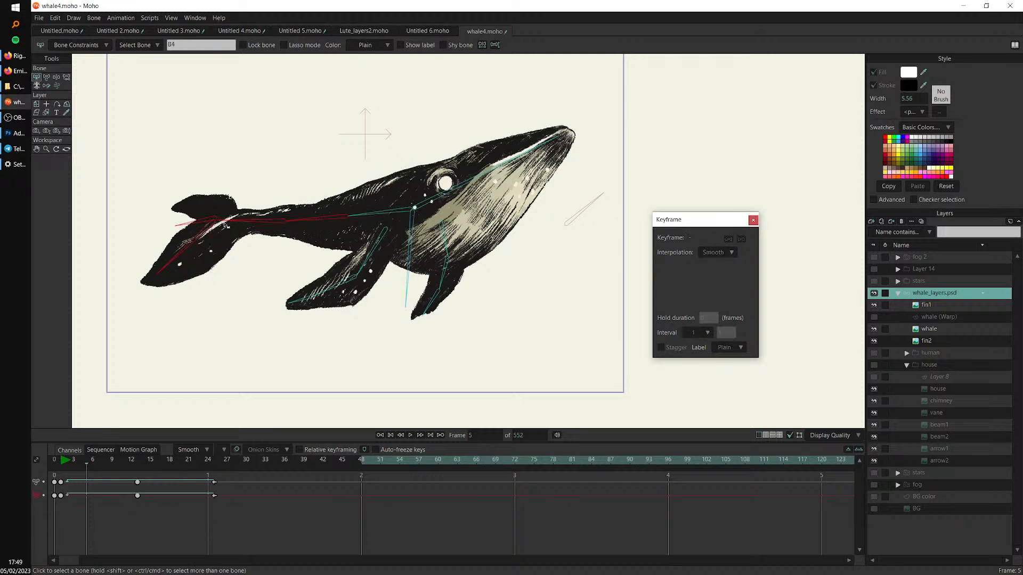
drag(63, 500, 86, 497)
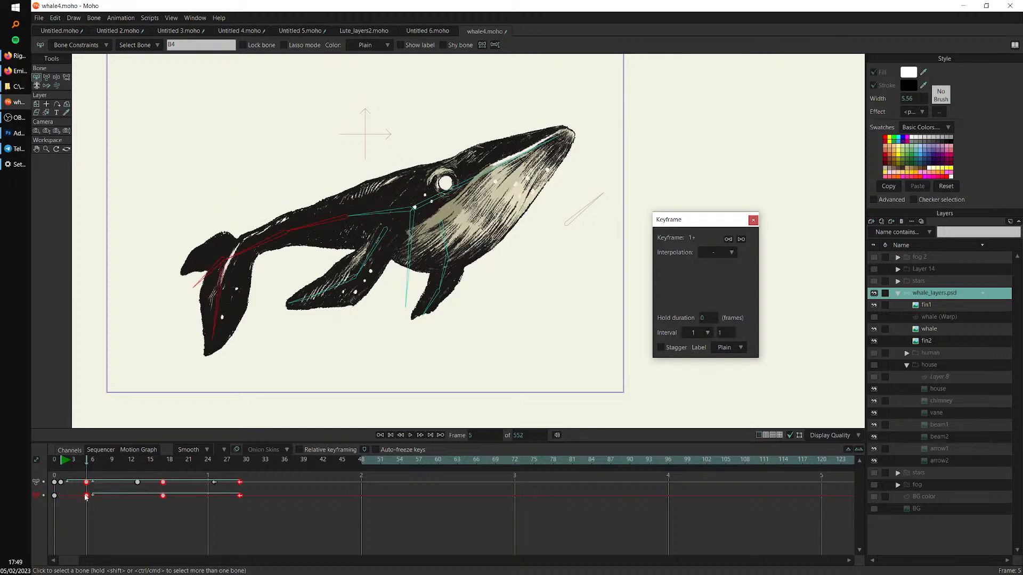
drag(61, 461, 361, 511)
drag(89, 462, 630, 477)
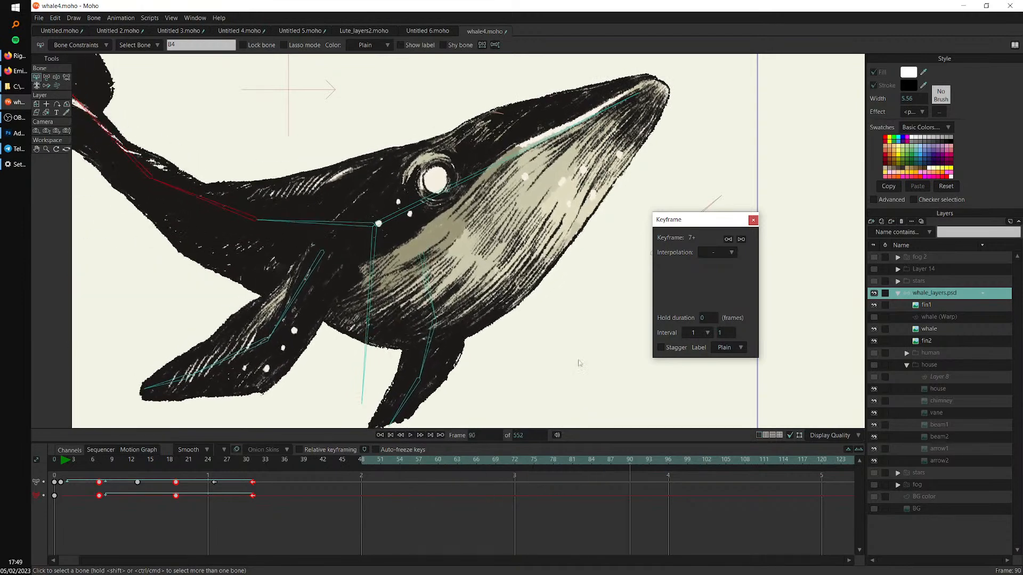
scroll(581, 388, down, 2)
drag(411, 282, 461, 332)
Select the rearmost body bone and fluke bones, shift their cycle keys to start at frame 12, and play back the motion
drag(68, 462, 125, 476)
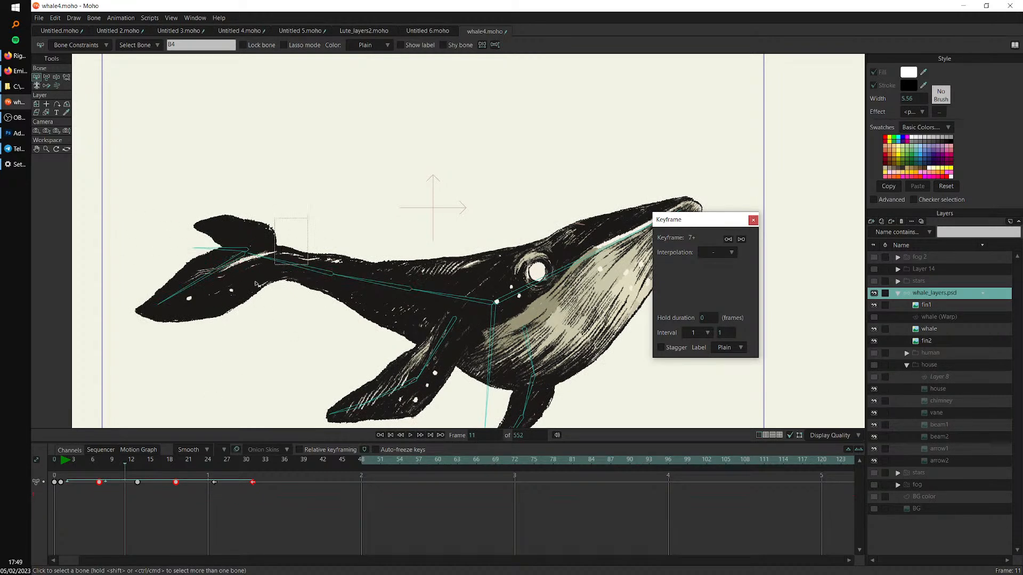
drag(150, 345, 149, 344)
drag(80, 510, 286, 506)
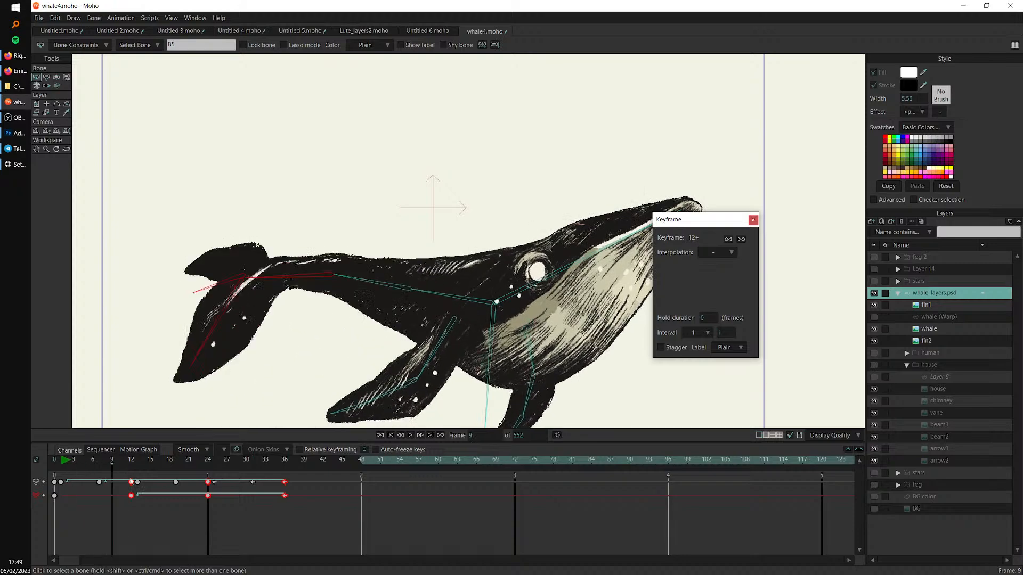
drag(362, 512, 579, 503)
scroll(560, 330, down, 4)
key(space)
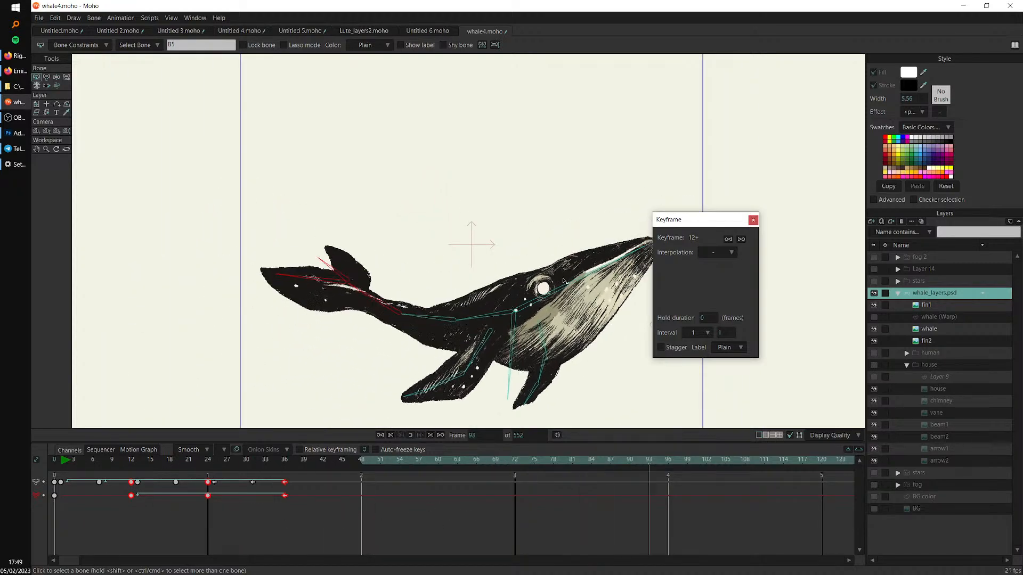
Stop playback and set the end of the timeline's playback range to frame 72
drag(559, 274, 519, 221)
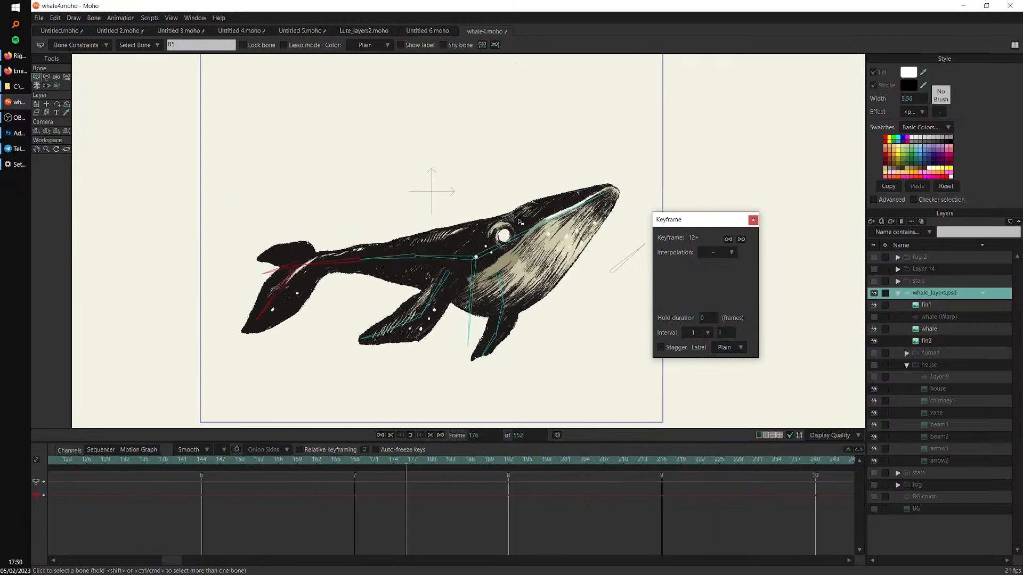
key(space)
click(107, 562)
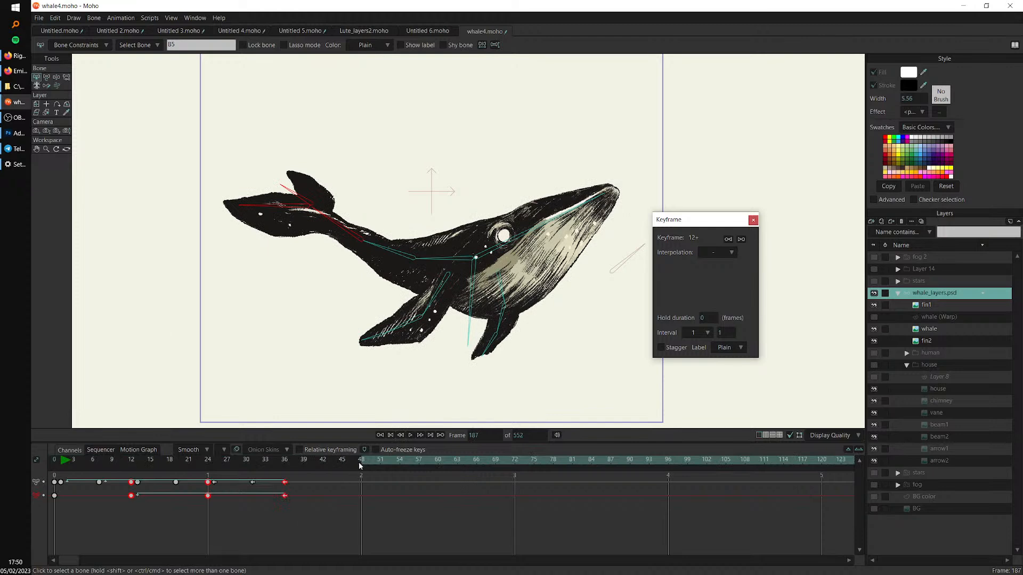
alt+right_click(517, 465)
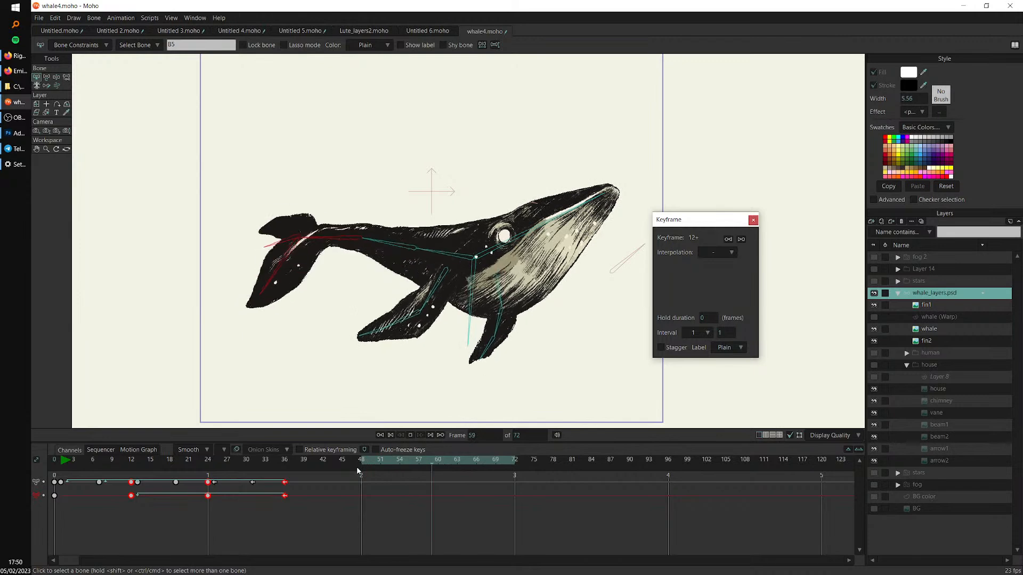
Shift the whale's fluke bone cycle keys to start at frame 10 and play back the result
click(127, 455)
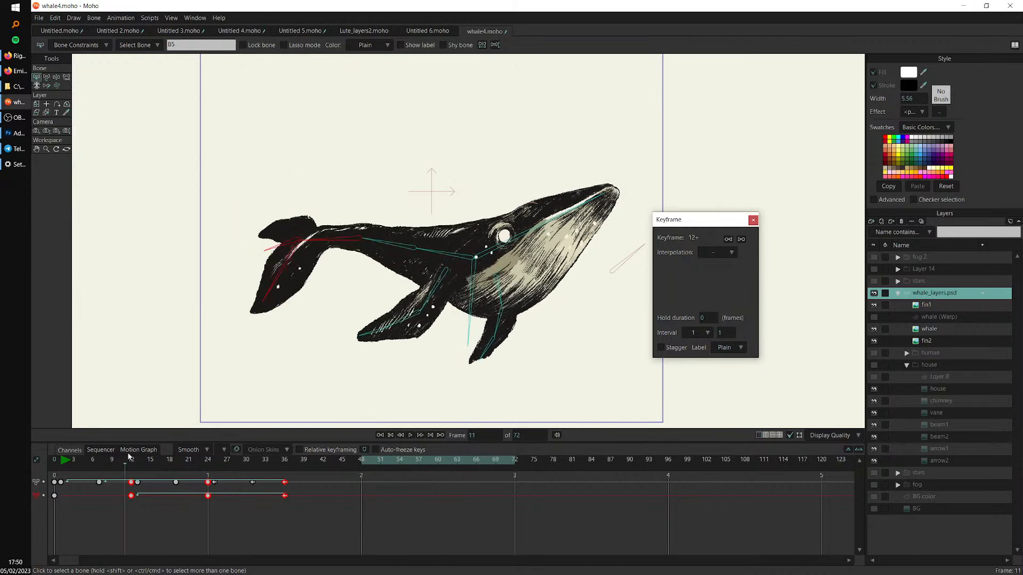
drag(108, 523, 271, 497)
key(space)
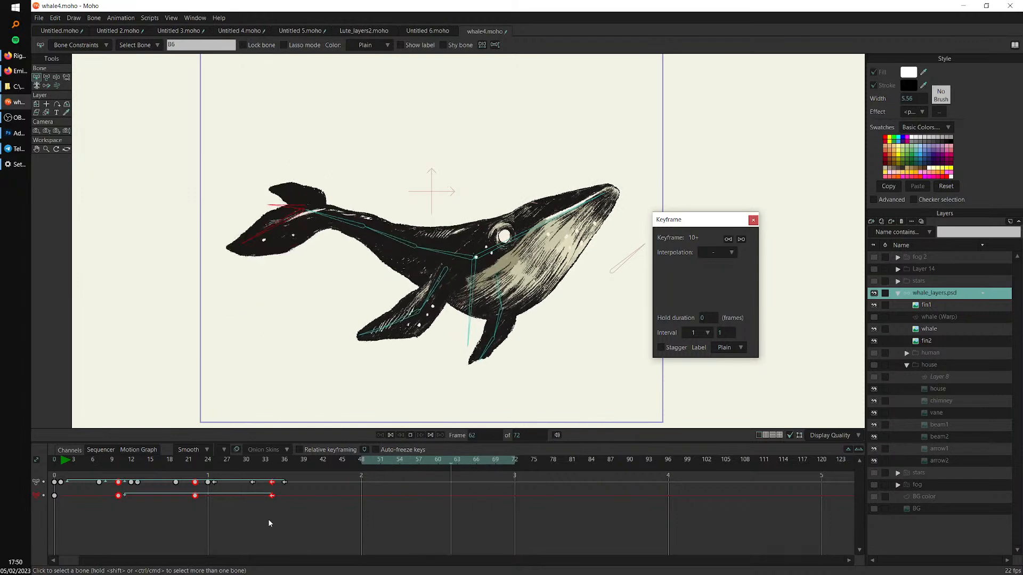
Pose both whale fins swung downward at frame 1 and swept back toward the tail at frame 13
click(63, 461)
click(442, 297)
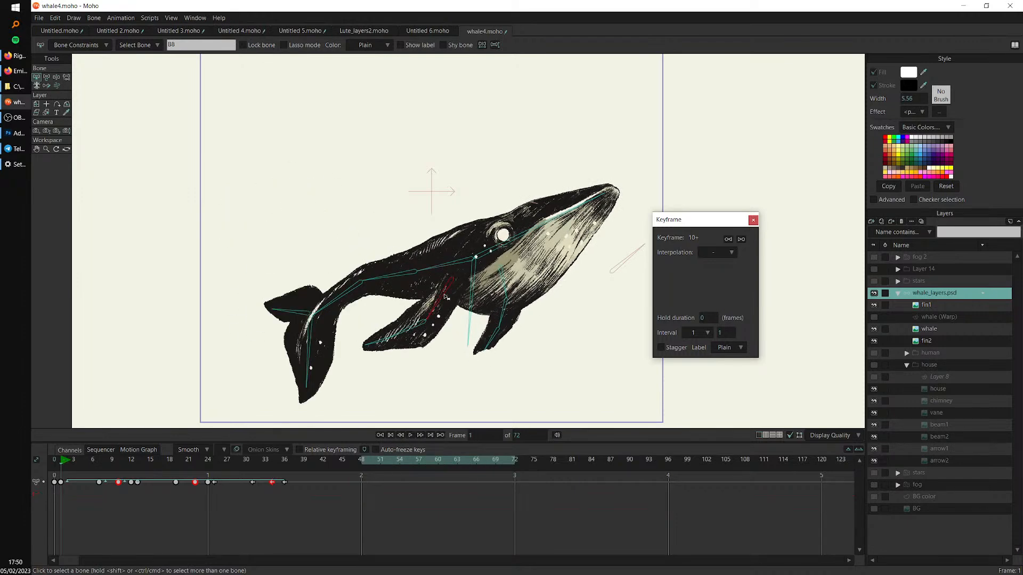
key(t)
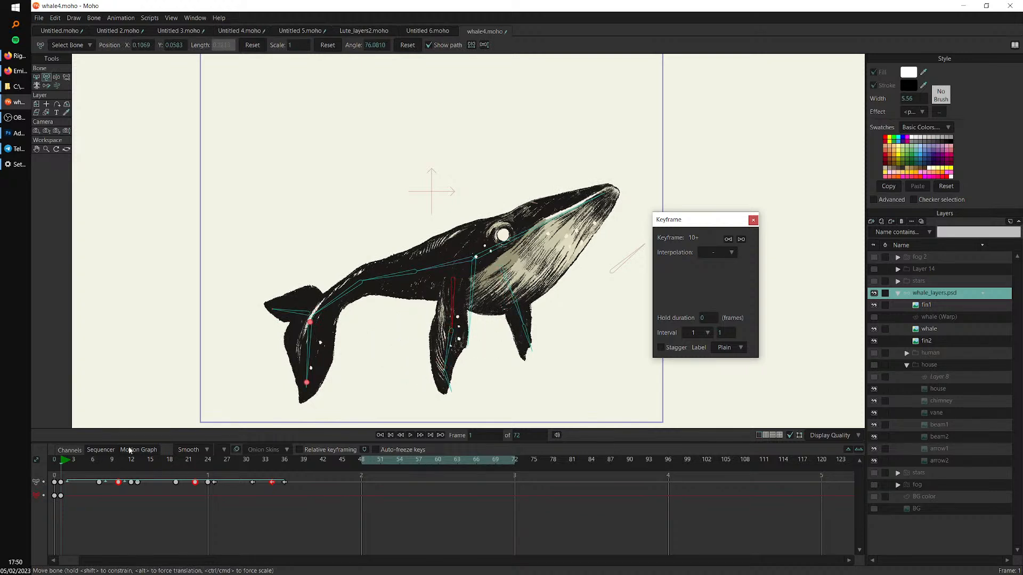
click(139, 466)
mouse_move(453, 341)
mouse_down()
mouse_move(422, 358)
mouse_move(404, 353)
mouse_move(426, 298)
mouse_move(412, 320)
mouse_move(463, 338)
mouse_move(493, 301)
mouse_move(452, 347)
mouse_up()
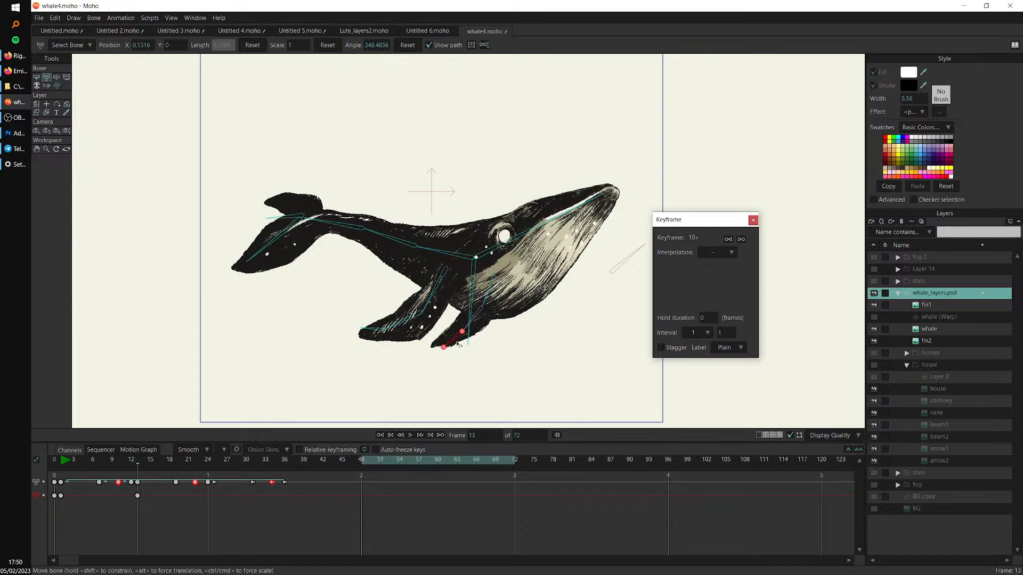
Copy all the fin bones' frame 1 keys to frame 25 and set the frame 25 keys to Cycle with Relative 23
drag(62, 463, 212, 498)
key(z)
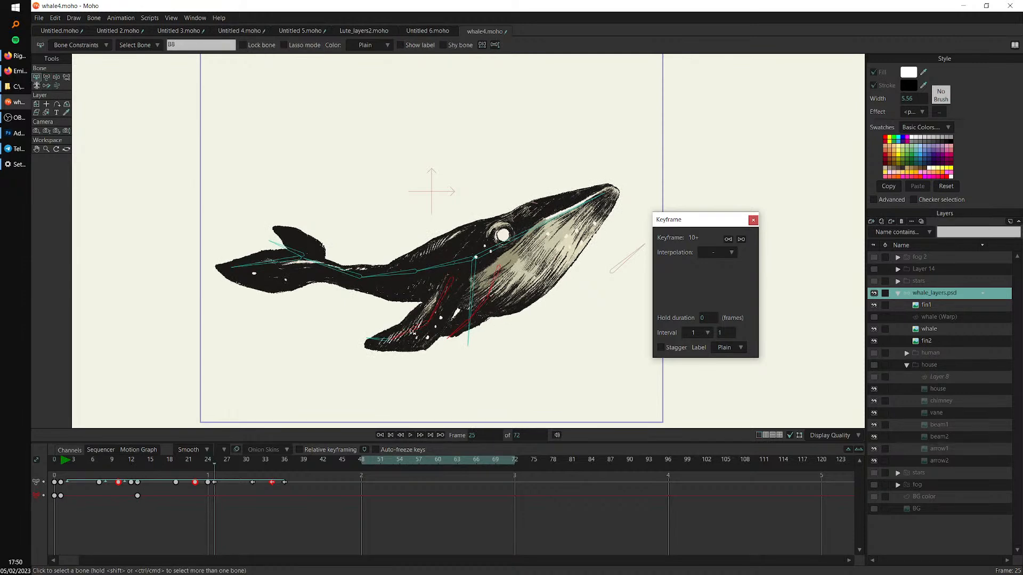
click(61, 496)
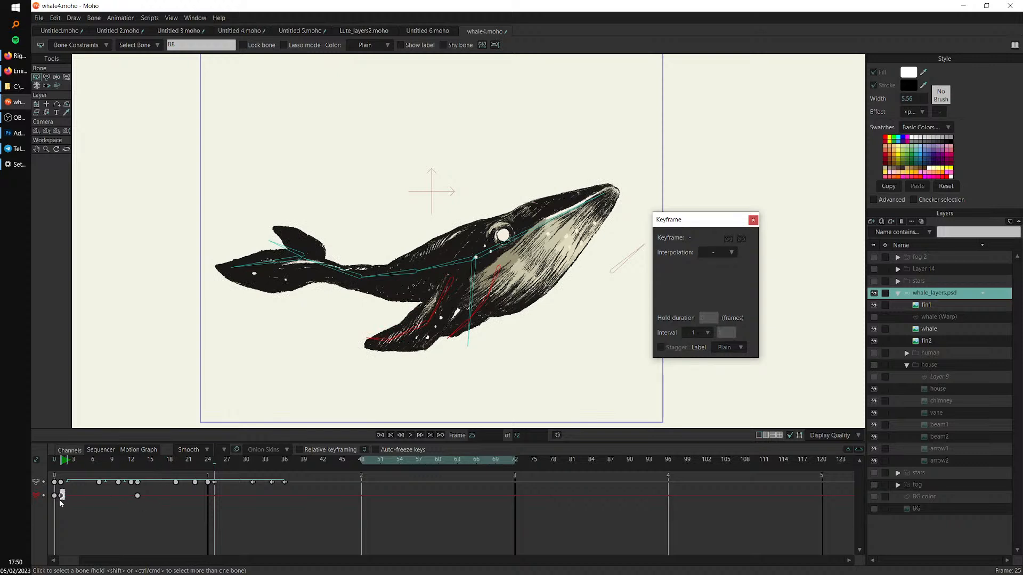
key(ctrl+v)
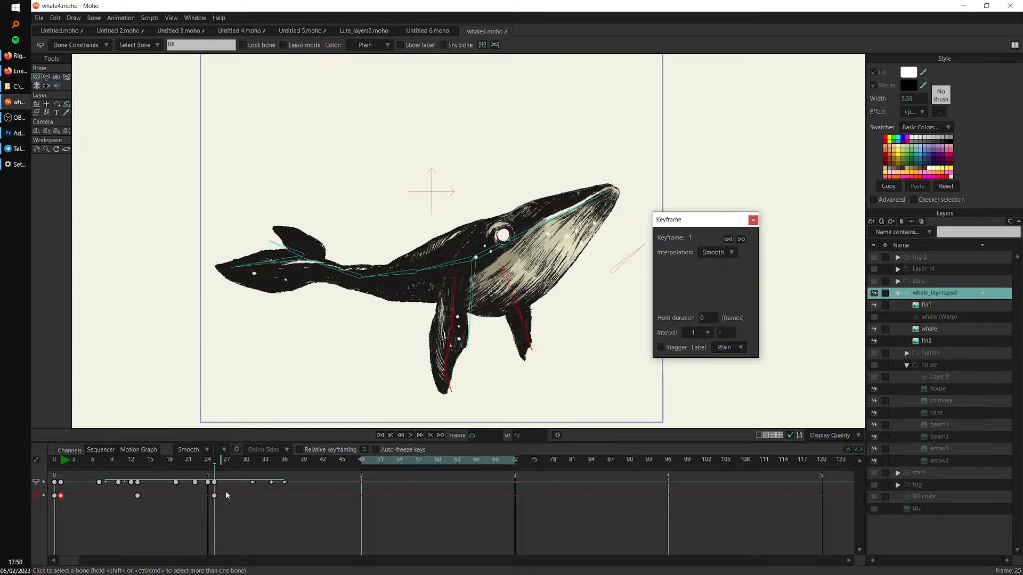
key(c)
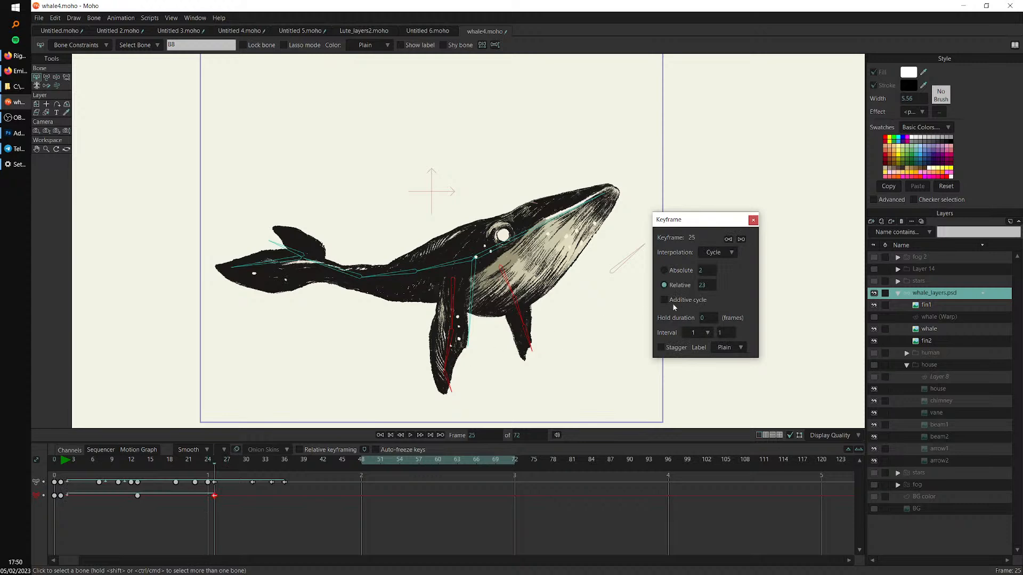
click(64, 459)
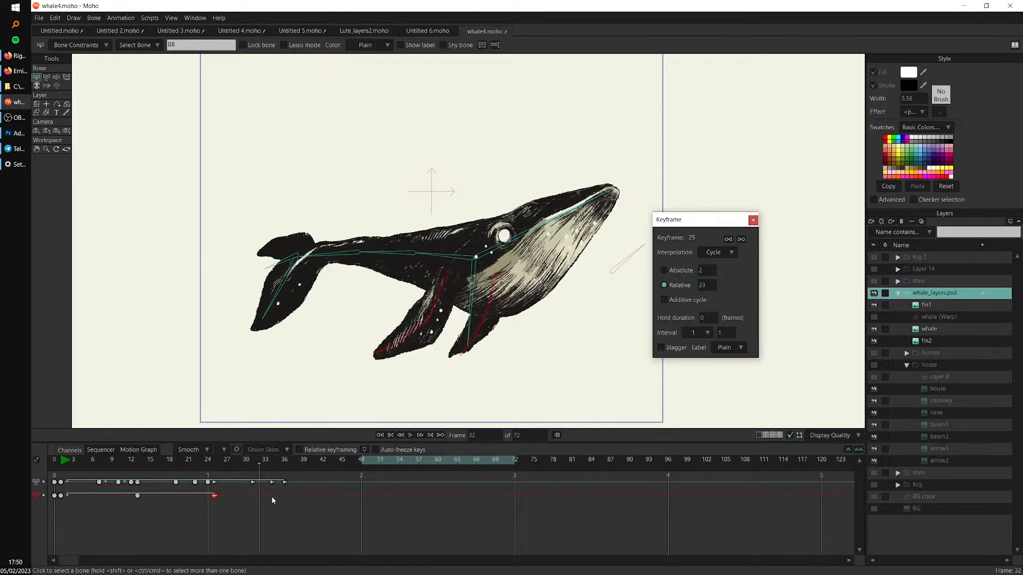
Offset the lower fin bones' cycle keys to start at frame 5 and the fin tip bones' keys at frame 15, and play back
drag(236, 492, 58, 501)
drag(217, 497, 241, 498)
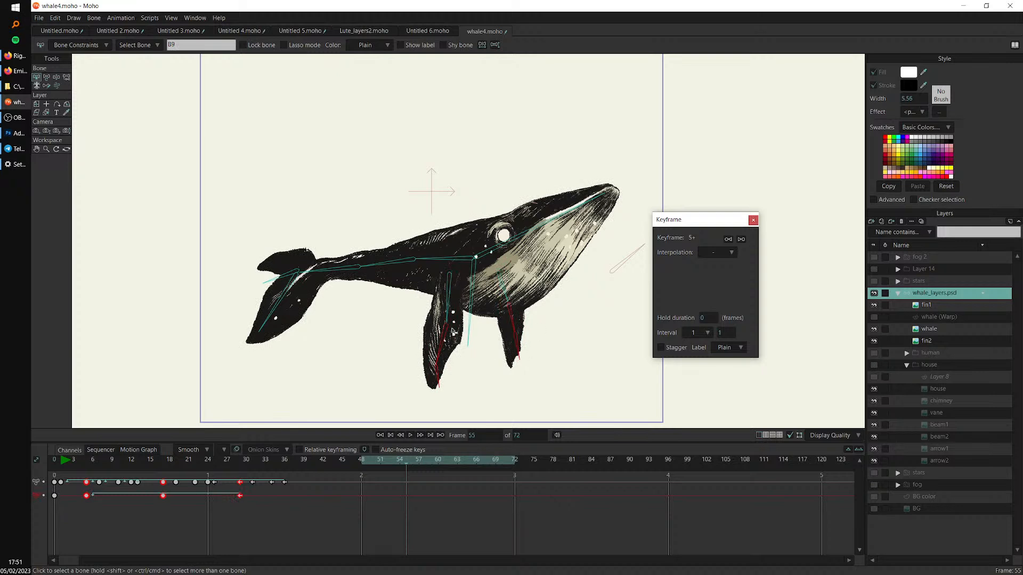
drag(74, 512, 538, 493)
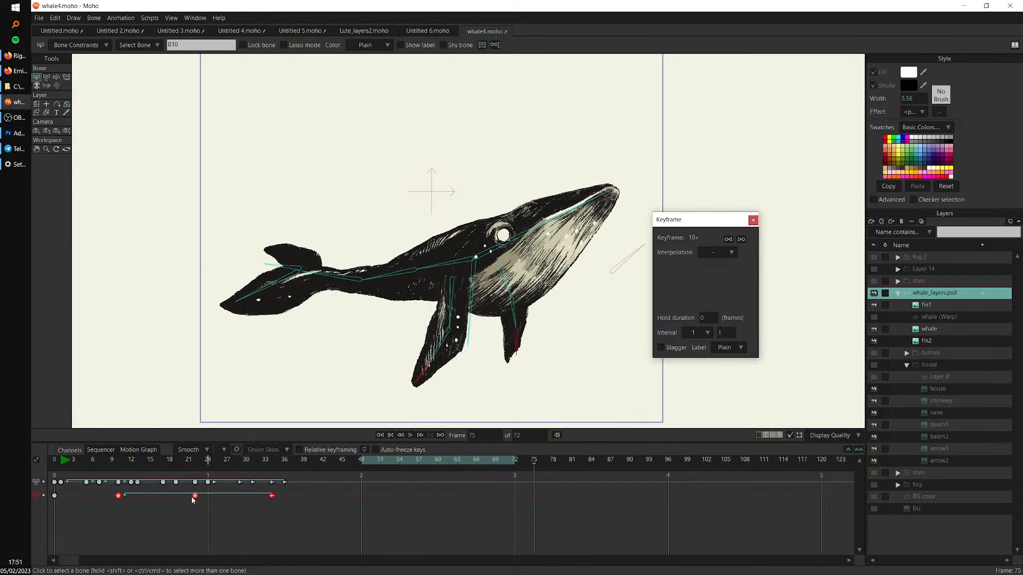
drag(292, 496, 304, 500)
key(space)
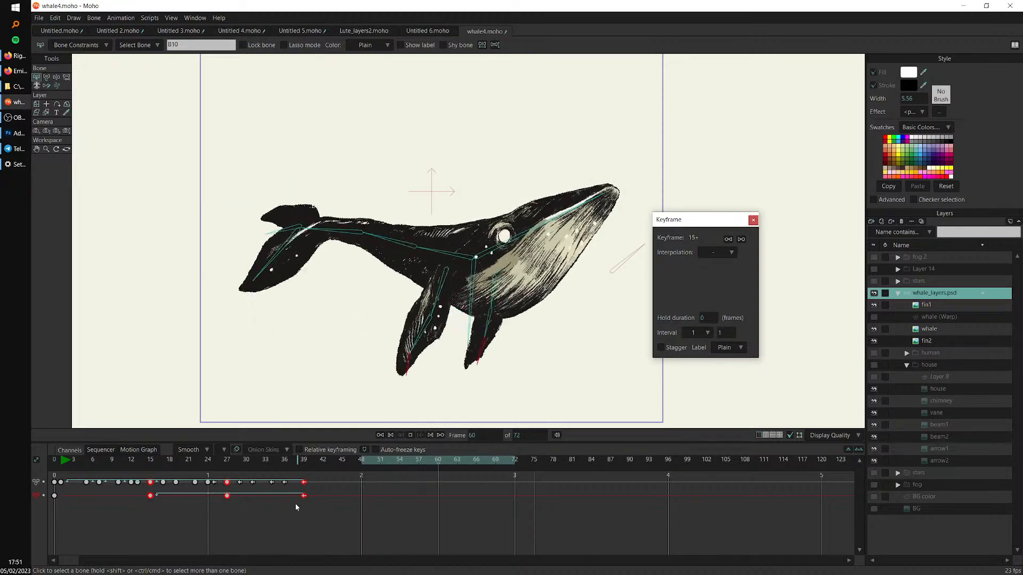
key(space)
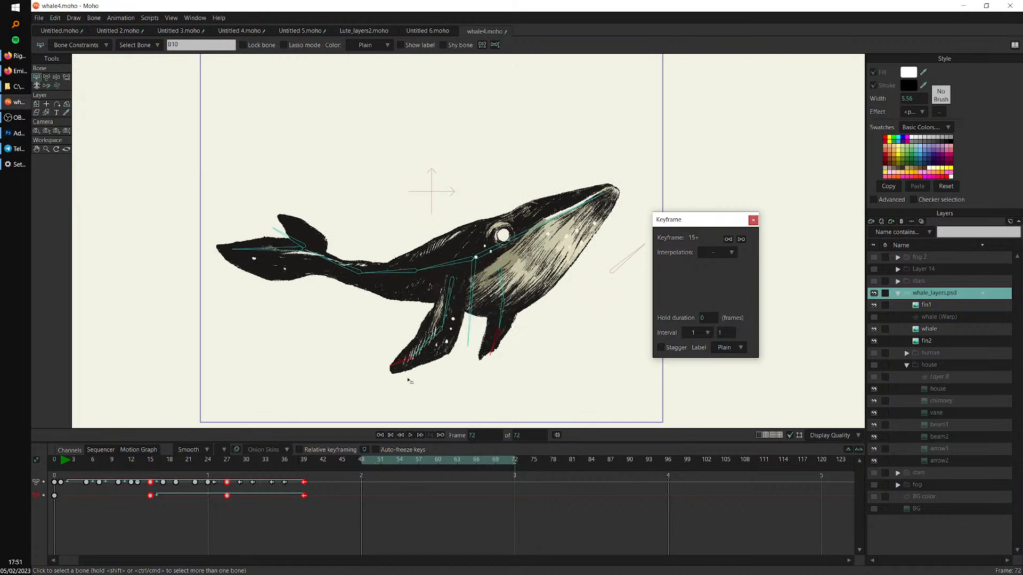
Shift all cycle keys of the larger fin's bones so they start at frame 8, and play back from frame 1
click(450, 333)
drag(73, 520, 323, 498)
key(space)
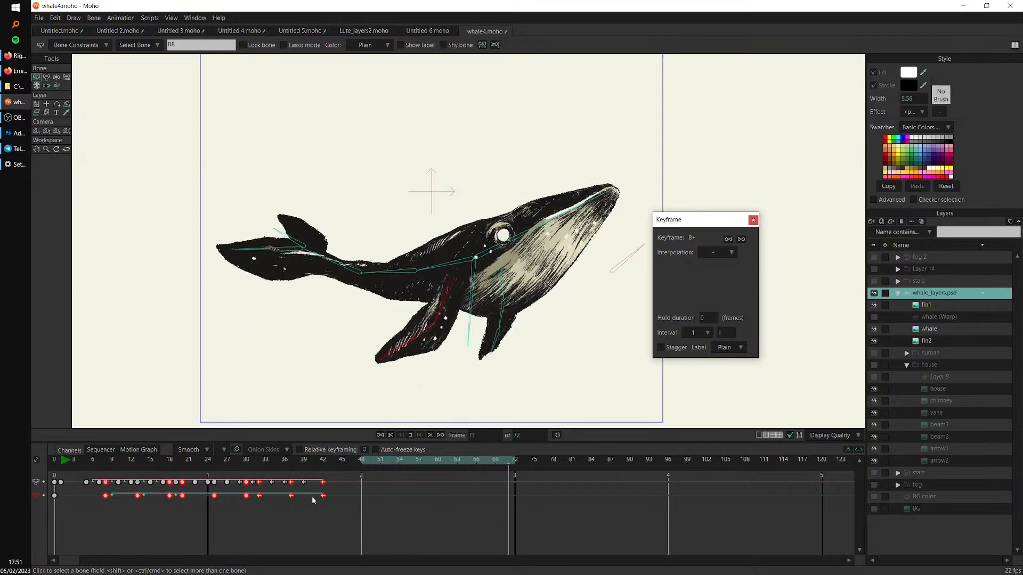
key(space)
click(63, 461)
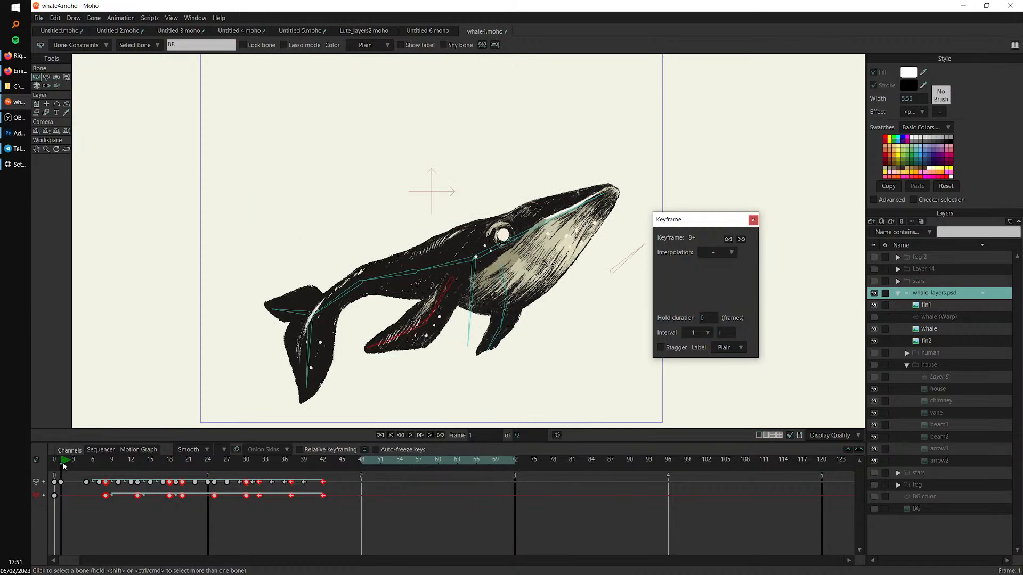
key(space)
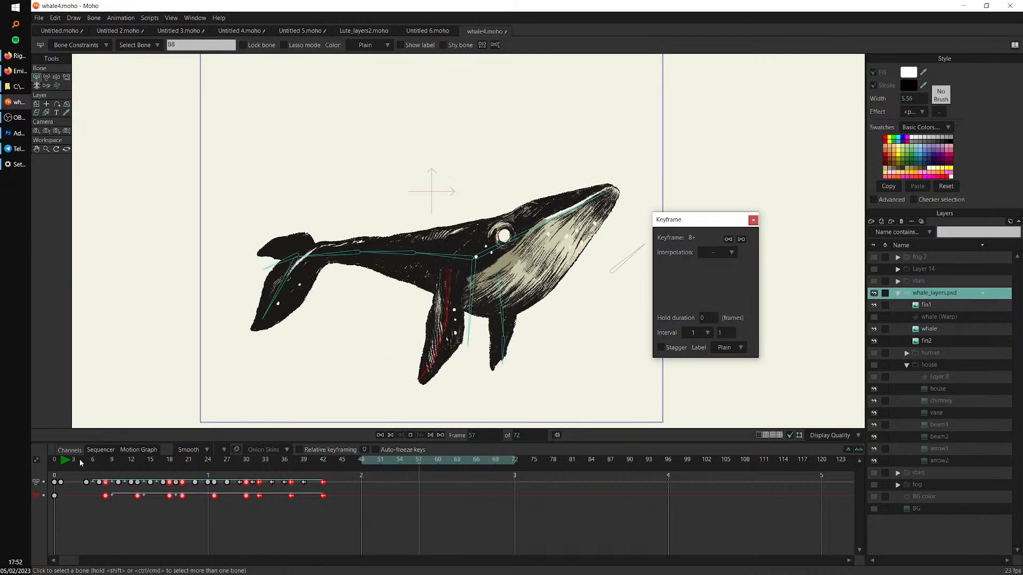
key(space)
Animate the whale's root bone position, lowering the body at frame 1 and raising it at frame 13
click(478, 286)
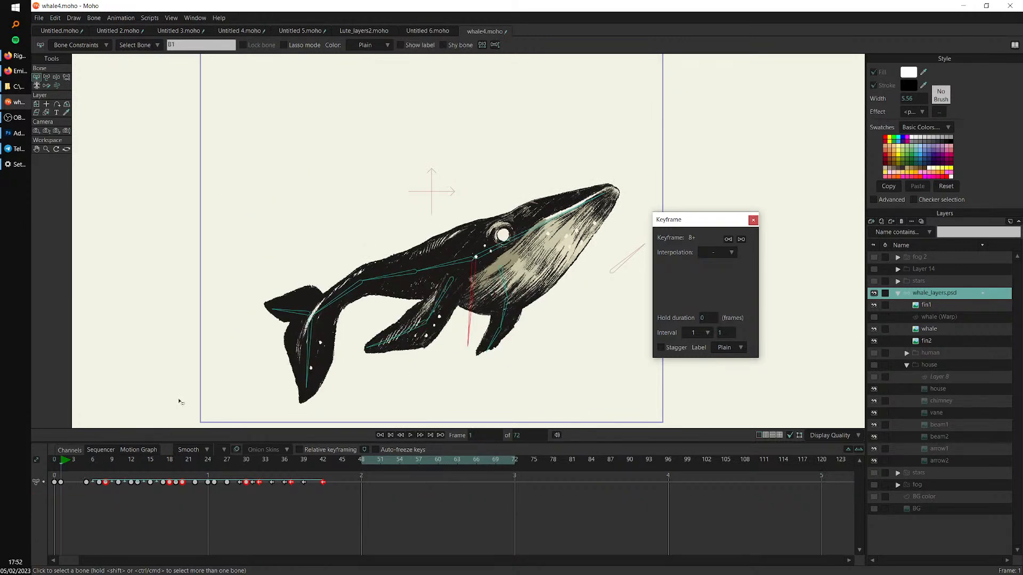
key(t)
click(474, 274)
drag(476, 266, 531, 177)
key(ctrl+z)
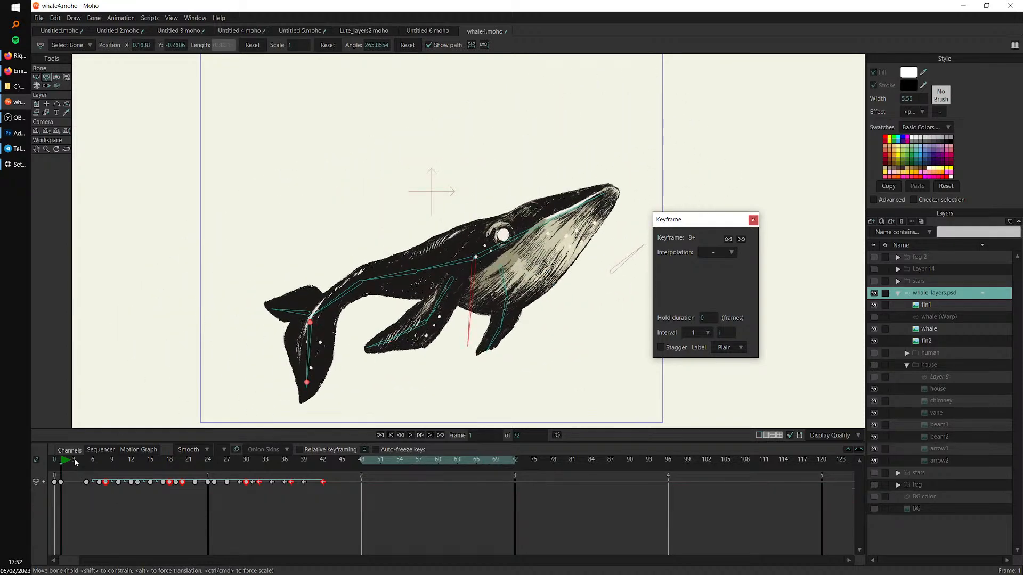
drag(474, 266, 475, 233)
click(135, 460)
Copy the root bone's frame 1 position key to frame 25 and select the pasted key
click(215, 462)
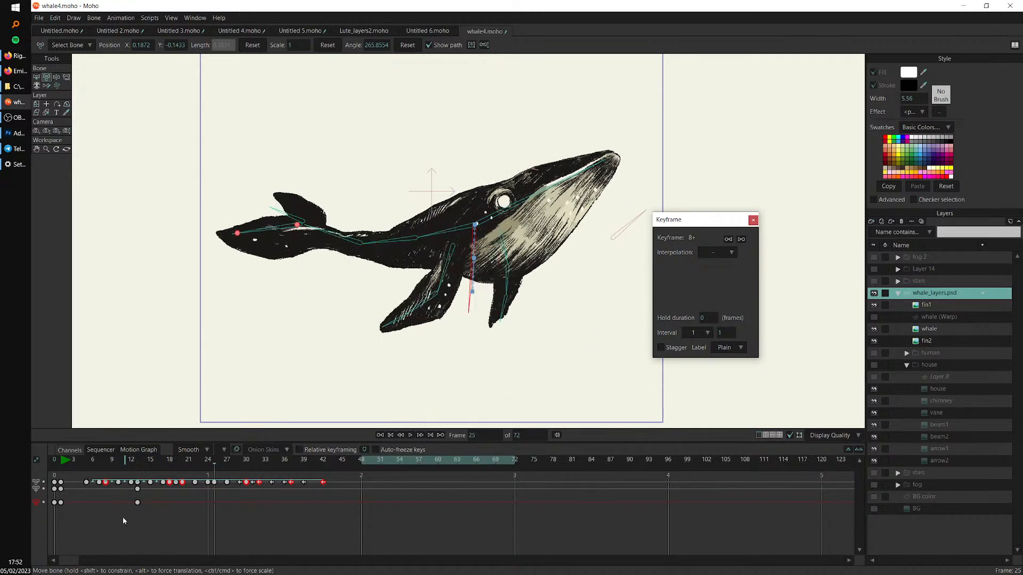
drag(66, 501, 58, 507)
key(ctrl+c)
key(ctrl+v)
drag(228, 498, 211, 508)
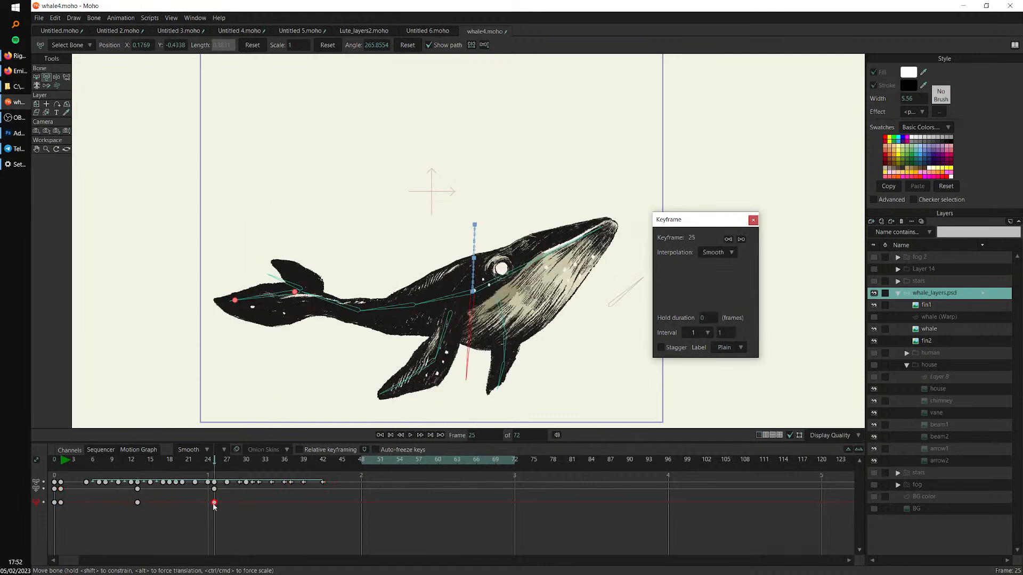
Set the root bone's frame 25 position key to Cycle interpolation and play back the body motion
right_click(213, 504)
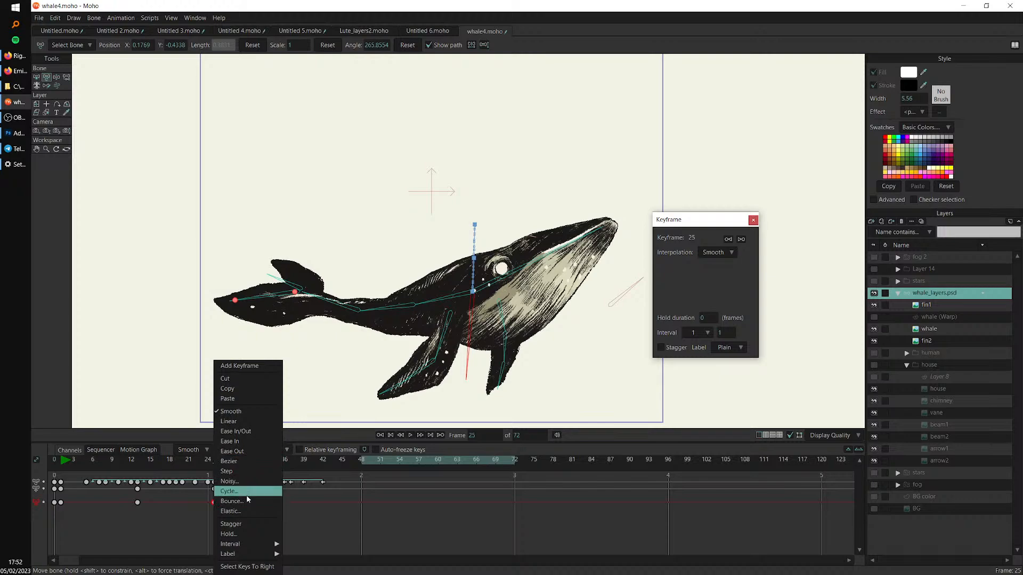
click(231, 491)
key(space)
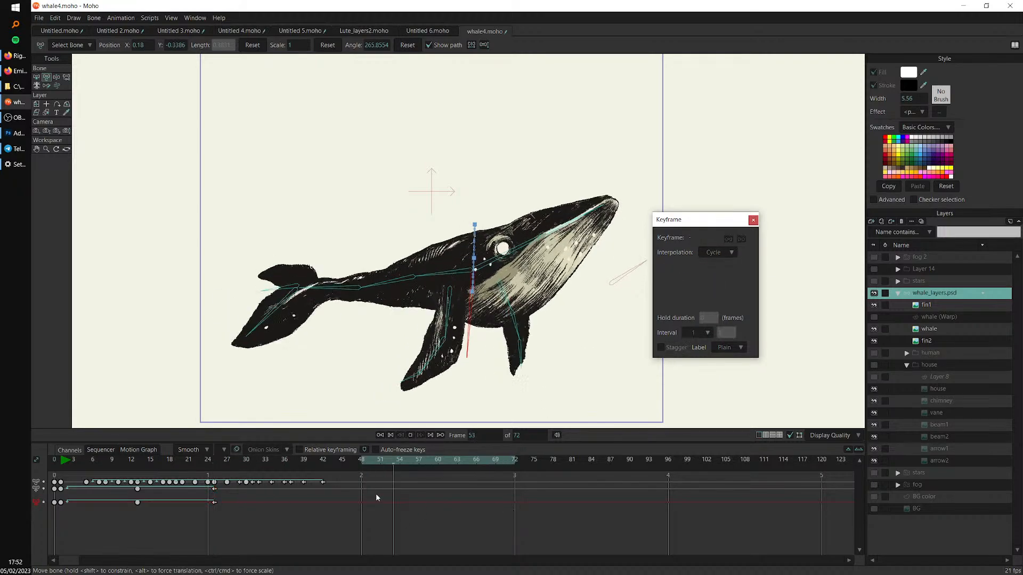
Shift the root bone's cycle keys so they start at frame 13, and play back
drag(228, 503, 305, 503)
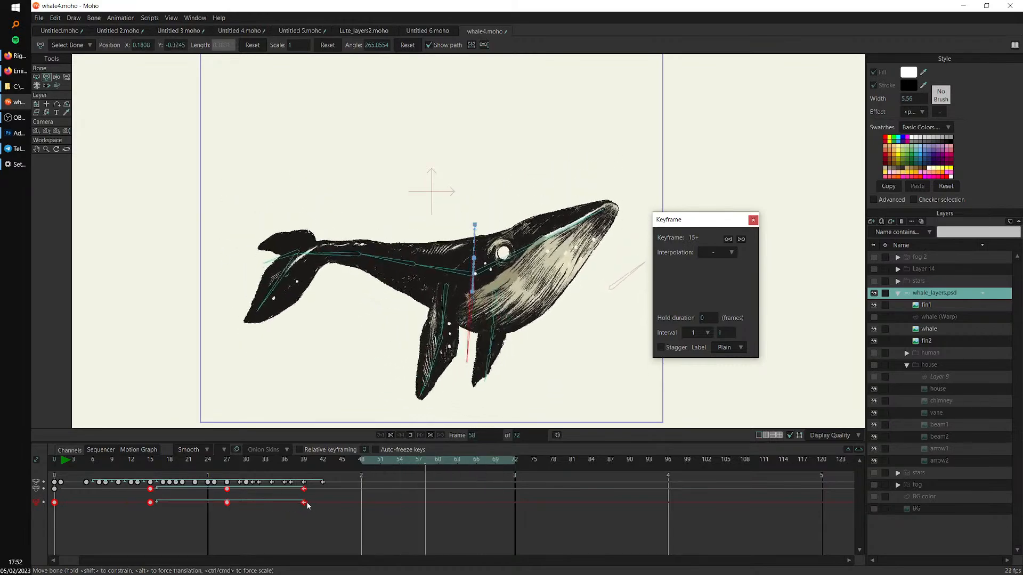
drag(308, 504, 281, 509)
click(264, 518)
drag(131, 462, 206, 466)
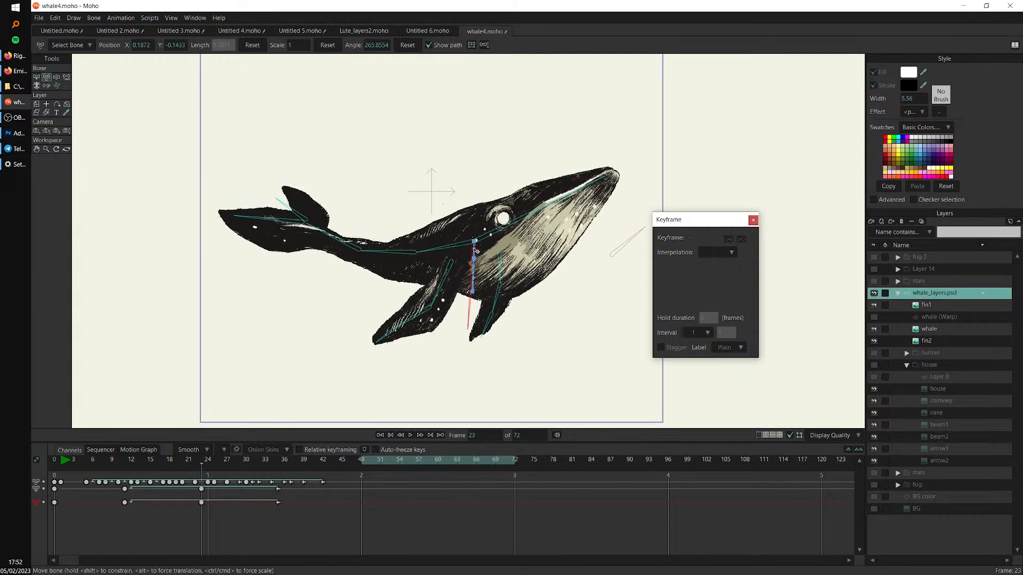
key(space)
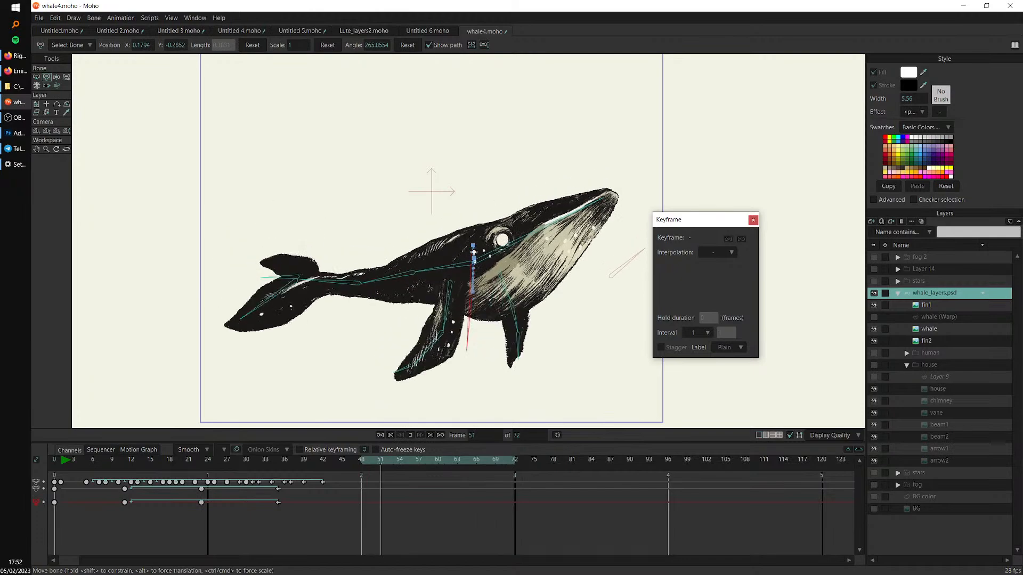
drag(103, 532, 292, 503)
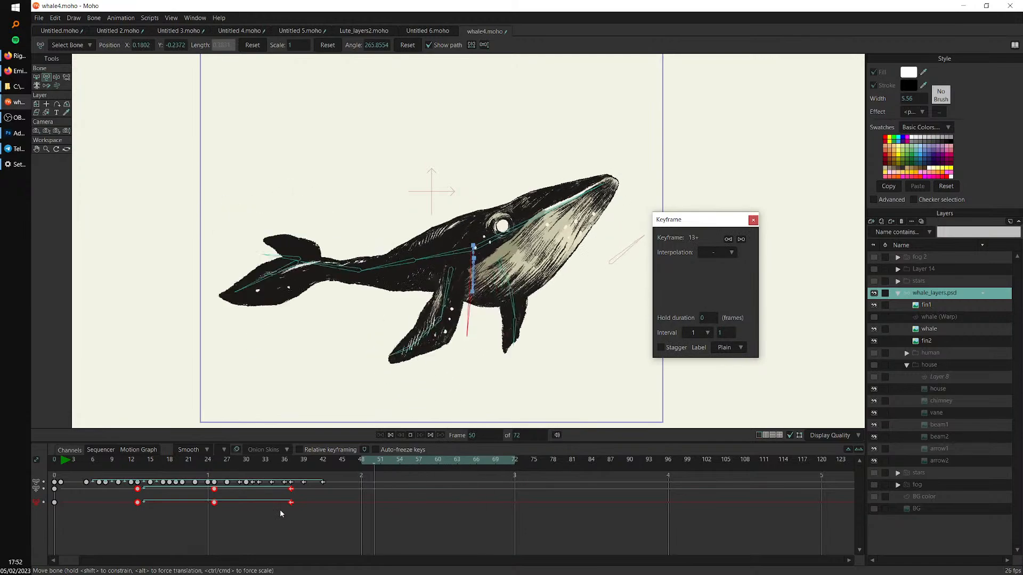
Animate the control bone in front of the whale's mouth, keying it at frame 1 and rotating it downward at frame 13
click(60, 462)
key(z)
click(633, 250)
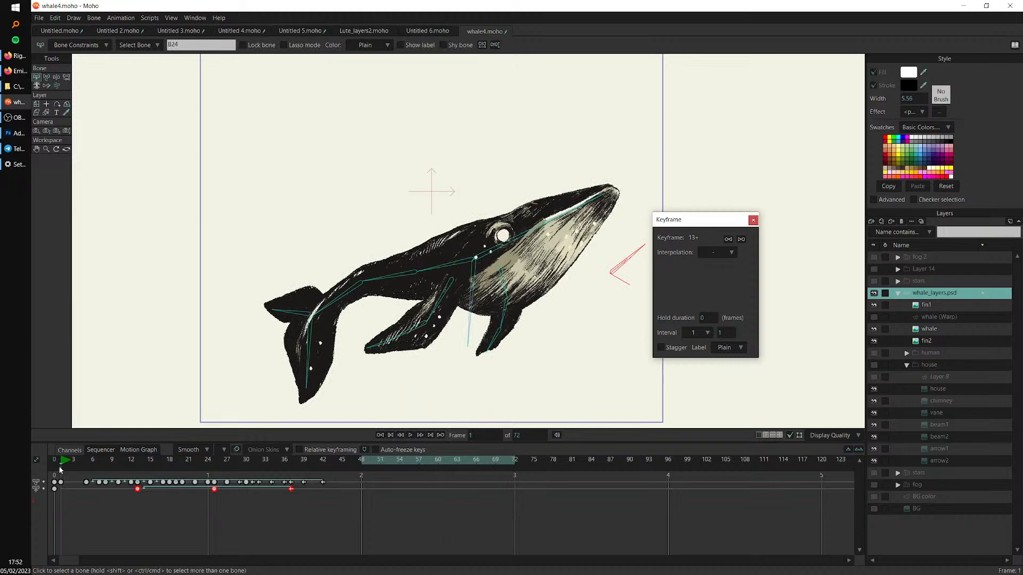
key(t)
drag(634, 251, 655, 234)
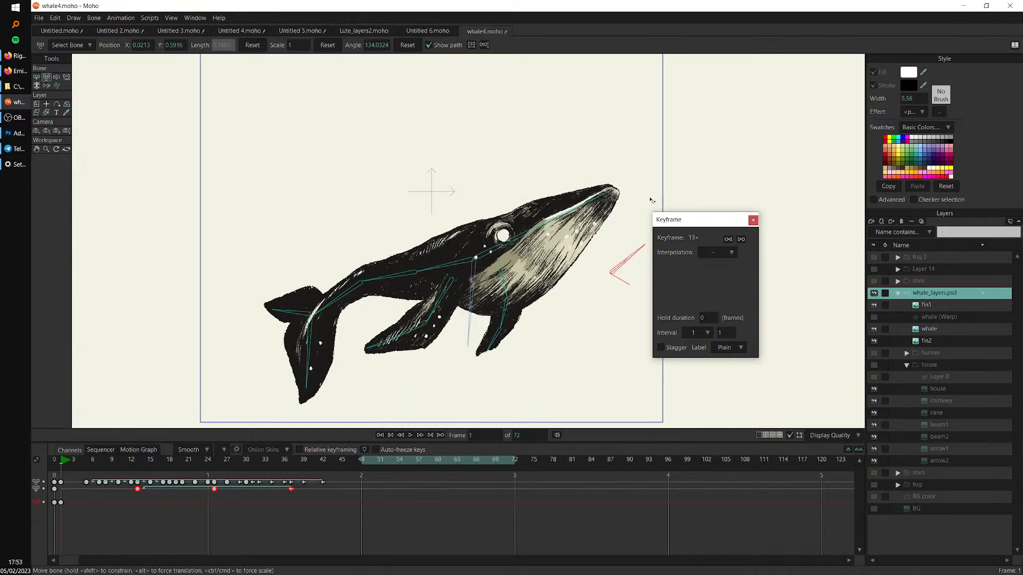
click(137, 459)
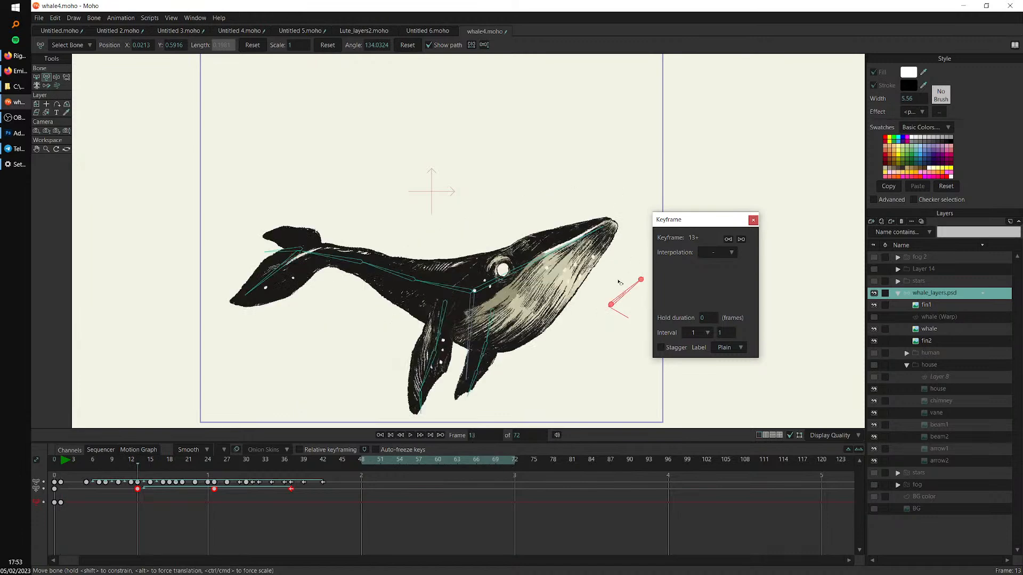
drag(633, 288, 637, 329)
Copy the control bone's frame 1 key to frame 25, set the pasted key to Cycle, and play back
click(216, 461)
drag(79, 501, 57, 514)
key(ctrl+c)
key(ctrl+v)
click(215, 503)
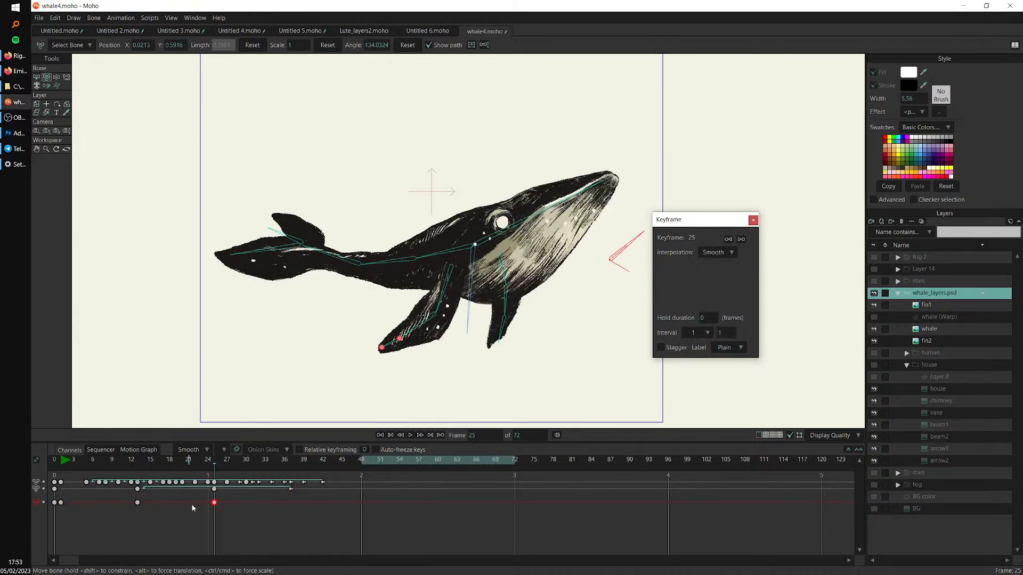
key(alt+c)
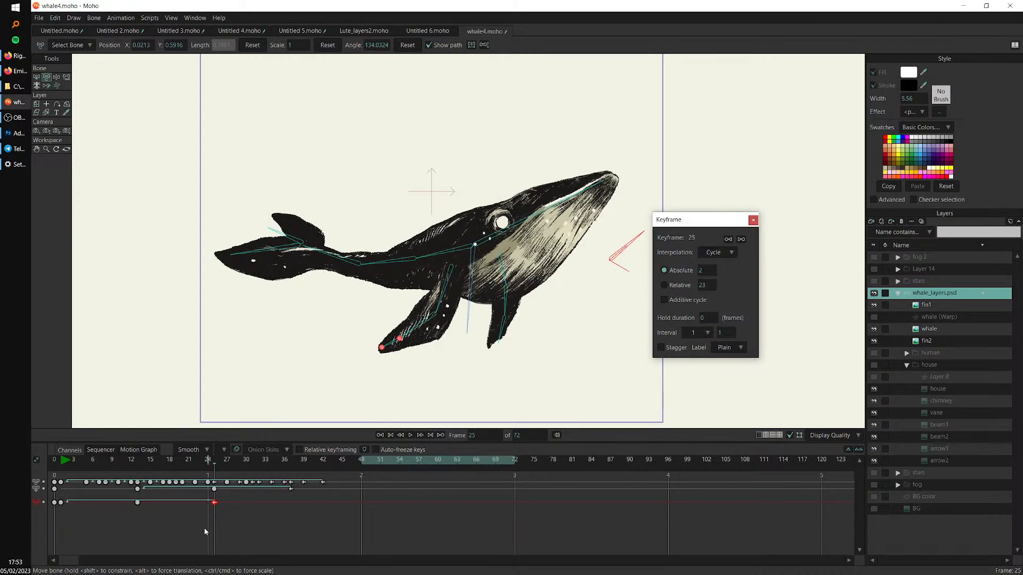
key(space)
Shift the control bone's cycle keys so they start at frame 9
drag(239, 497, 58, 521)
drag(215, 501, 266, 507)
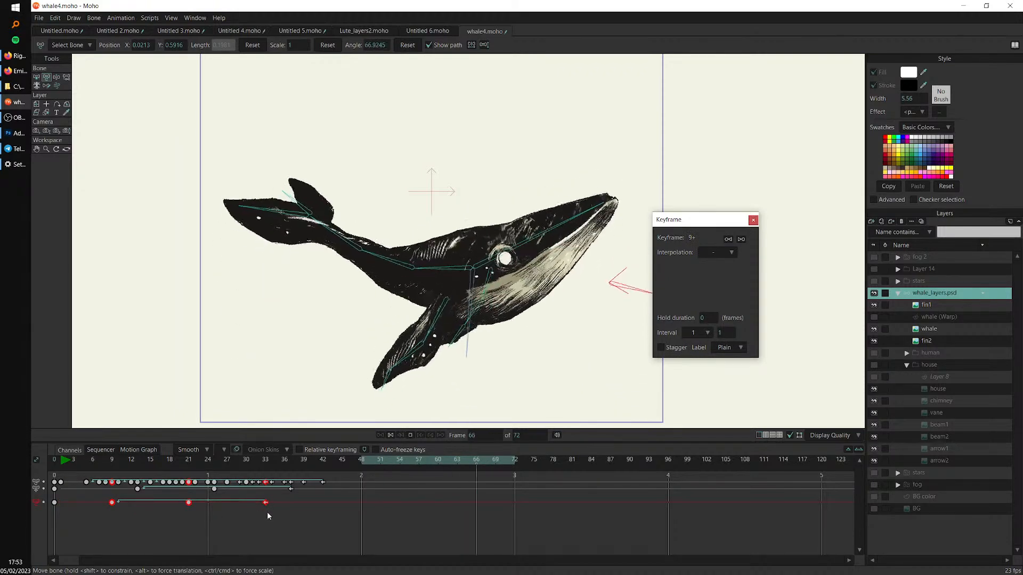
click(248, 527)
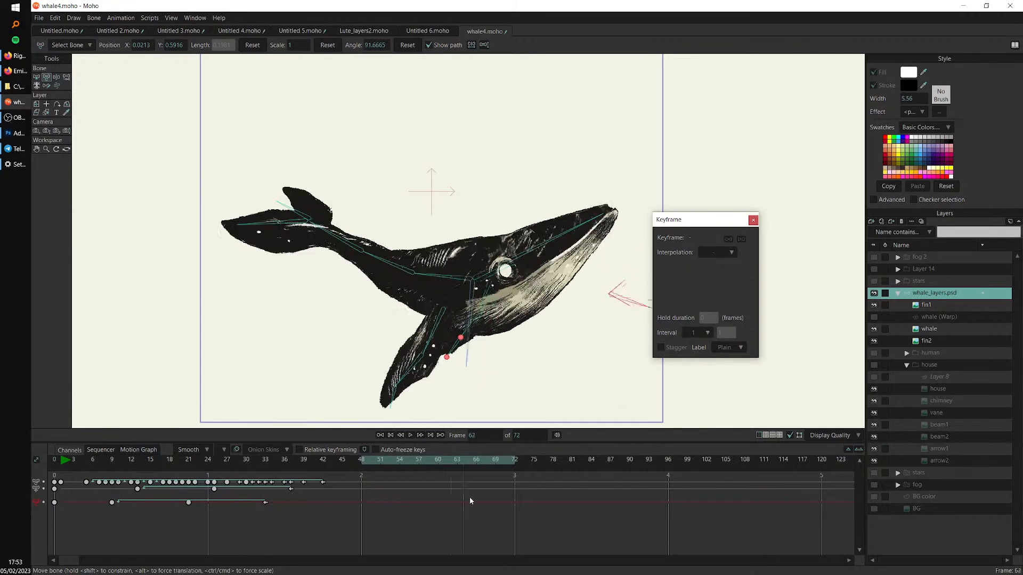
Play back and scrub the timeline to review the whale's combined looping motion and the control bone's keys
click(266, 502)
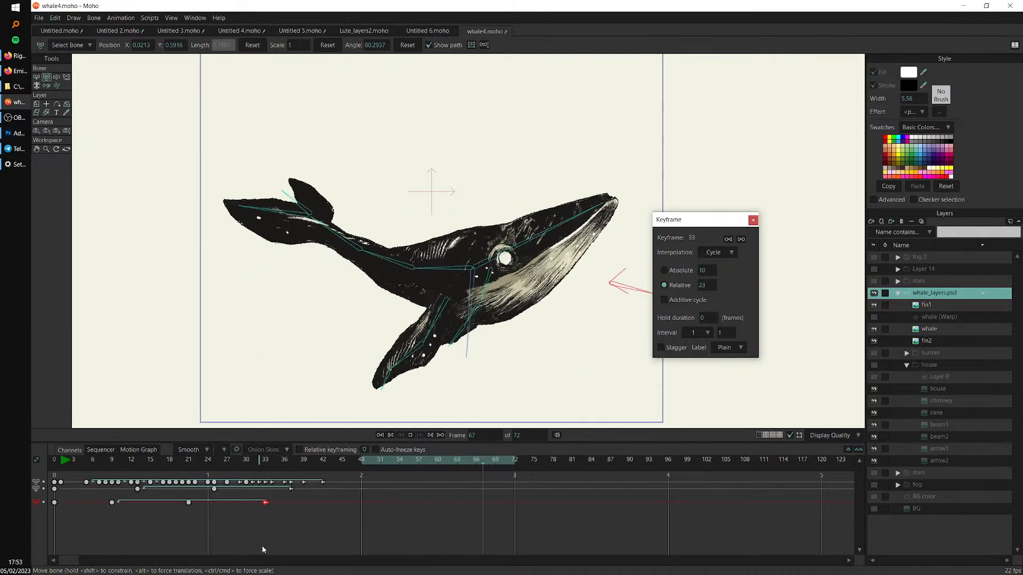
key(space)
drag(207, 498, 100, 525)
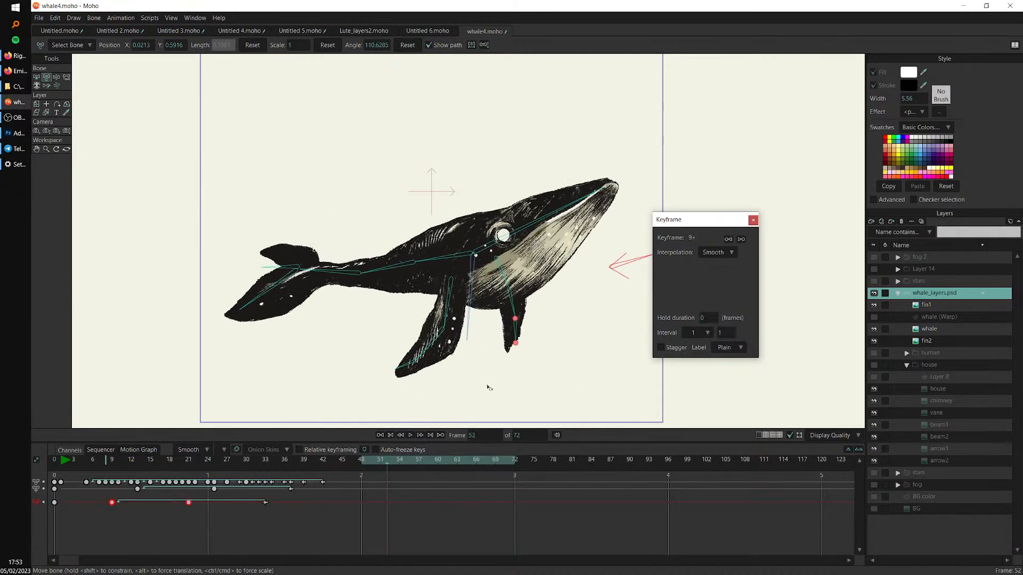
drag(117, 458, 585, 488)
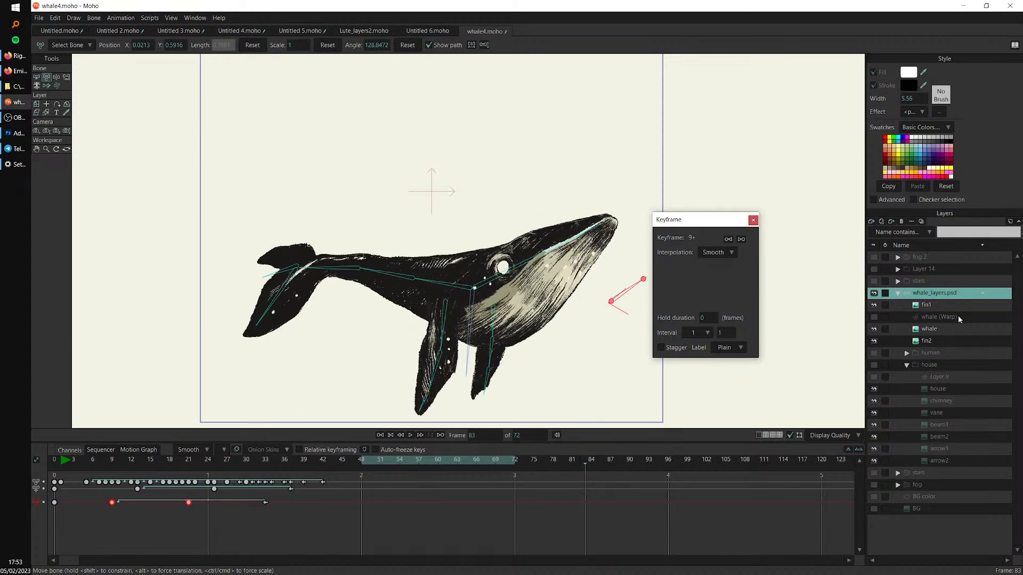
click(956, 318)
click(952, 294)
drag(119, 472, 271, 488)
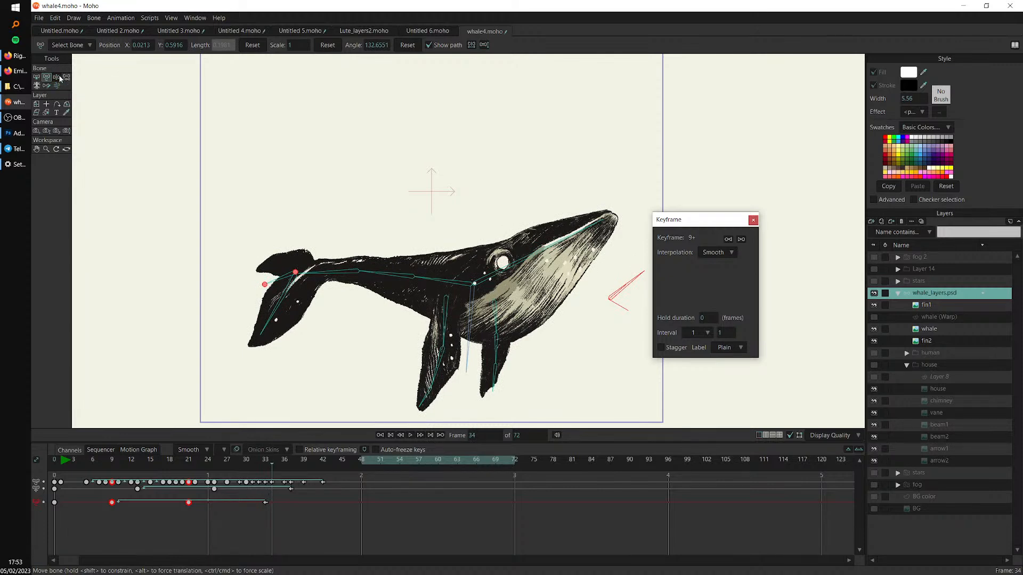
Switch to the Untitled.moho document with the lute-playing deer and play back its animation
click(75, 31)
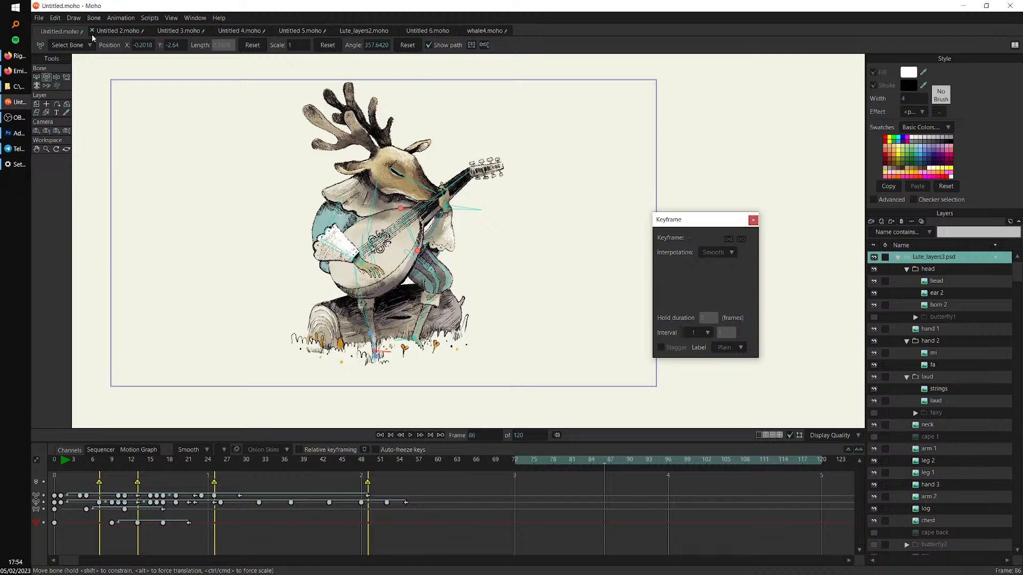
click(56, 466)
key(space)
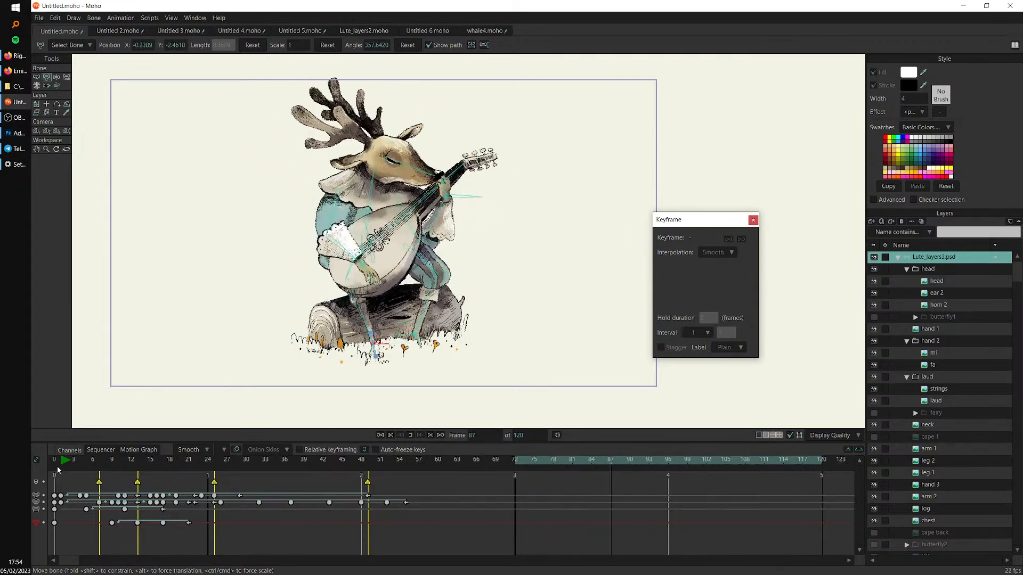
At frame 0, add a short diagonal bone in the empty area above the lute's neck
click(57, 465)
drag(525, 172, 514, 256)
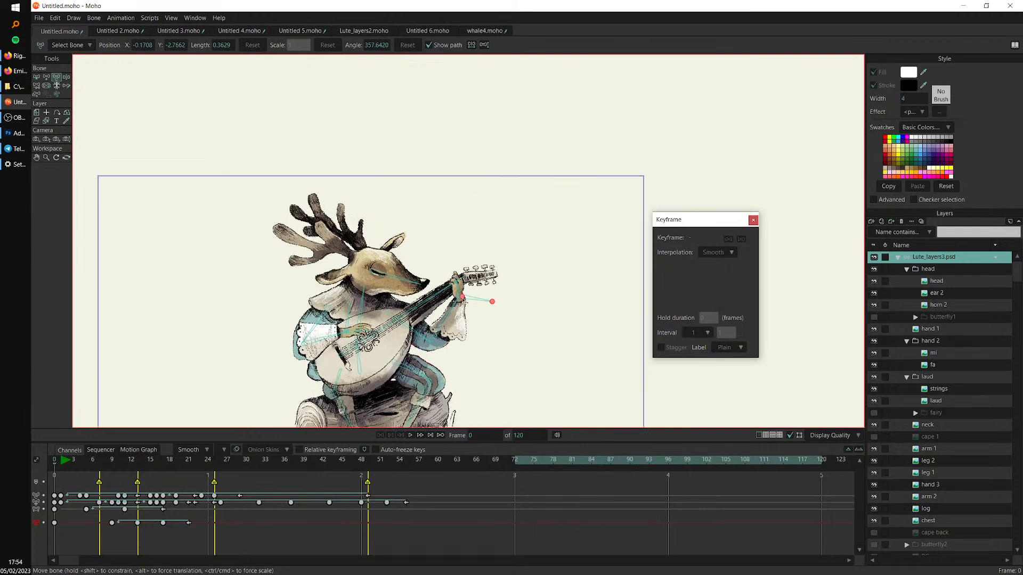
scroll(515, 256, up, 4)
drag(444, 275, 514, 277)
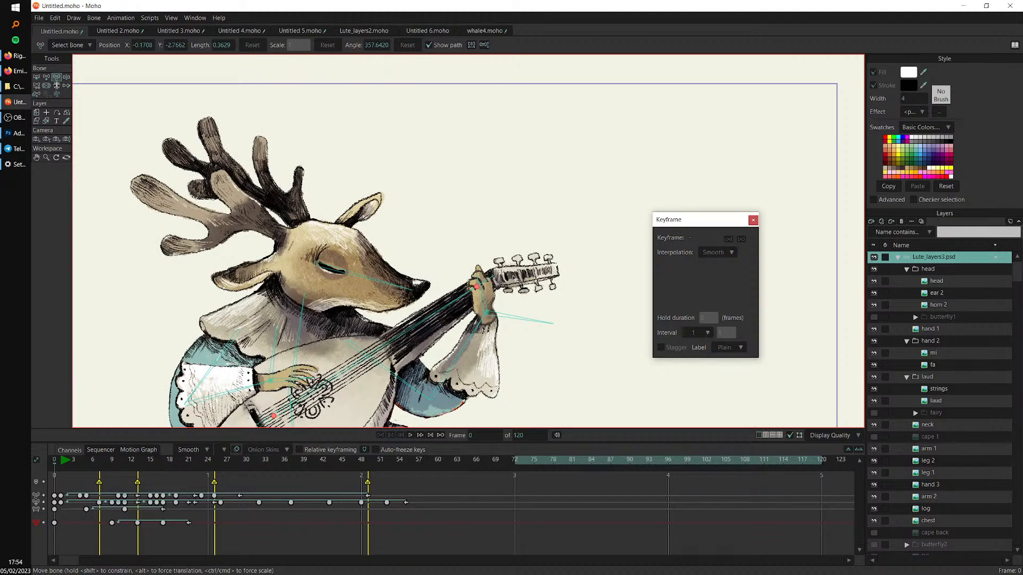
drag(403, 297, 424, 219)
scroll(421, 223, down, 2)
drag(375, 322, 323, 322)
drag(486, 253, 443, 215)
drag(423, 101, 430, 134)
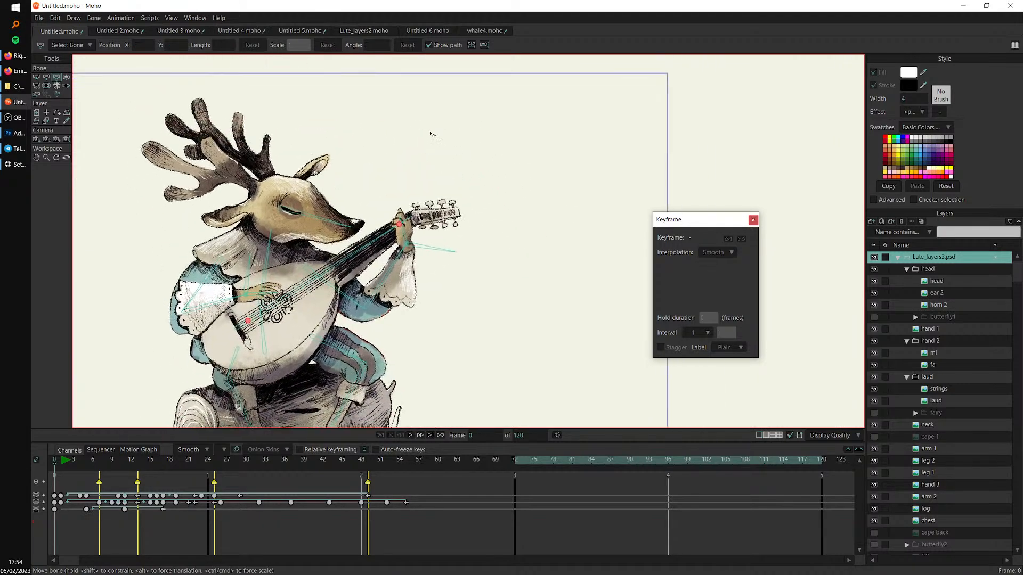
key(a)
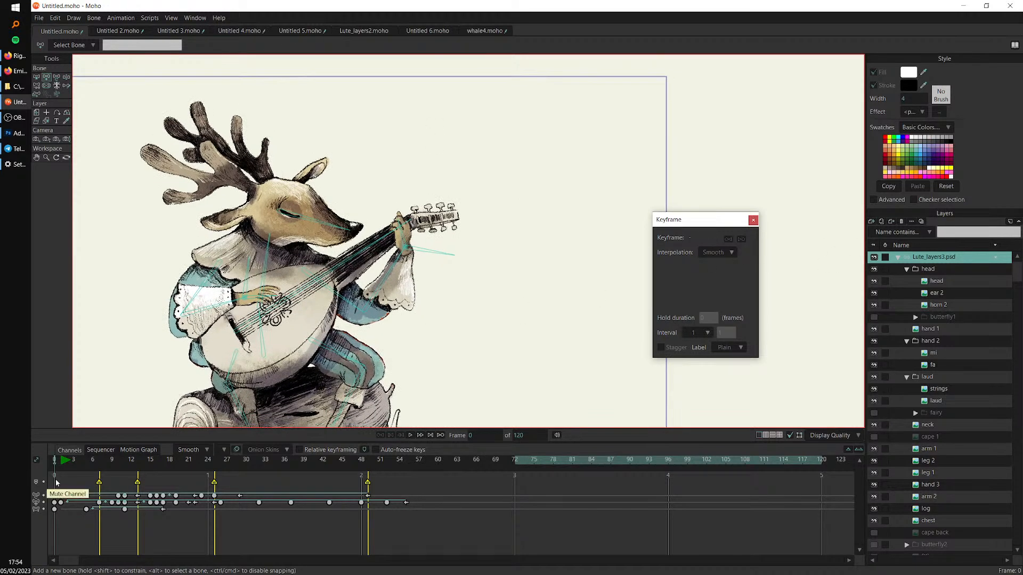
drag(410, 153, 452, 121)
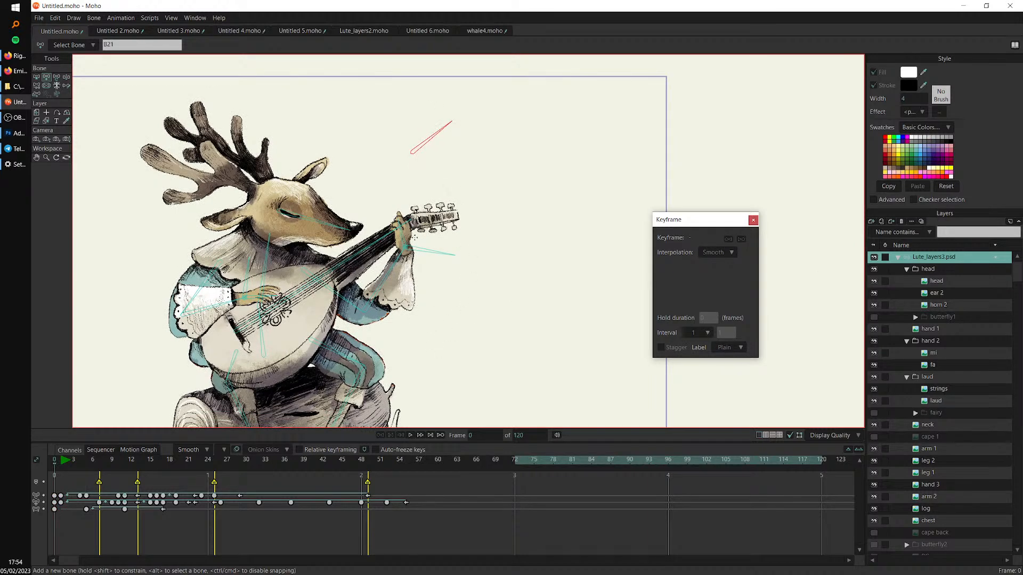
drag(411, 229, 415, 238)
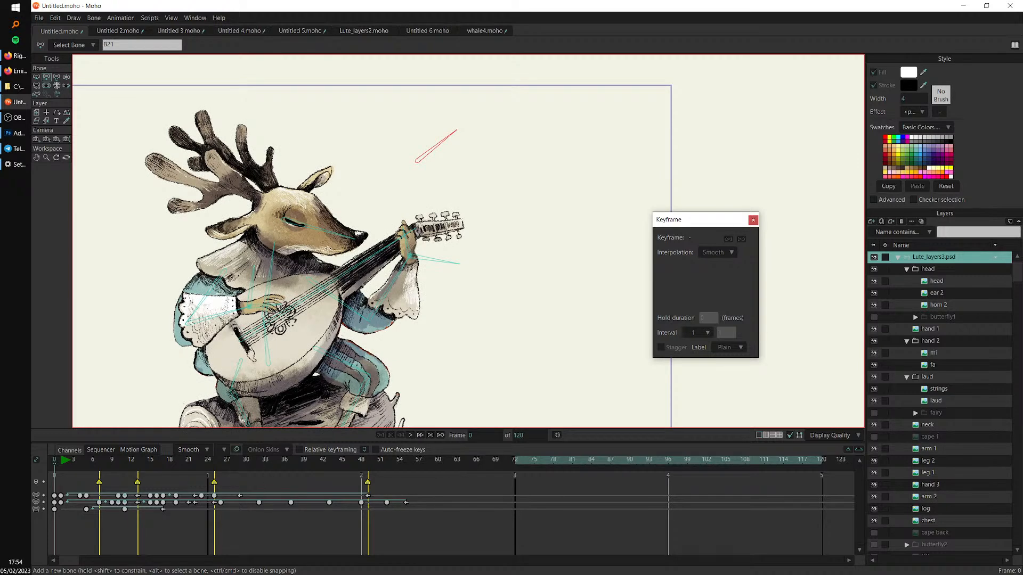
scroll(332, 256, up, 2)
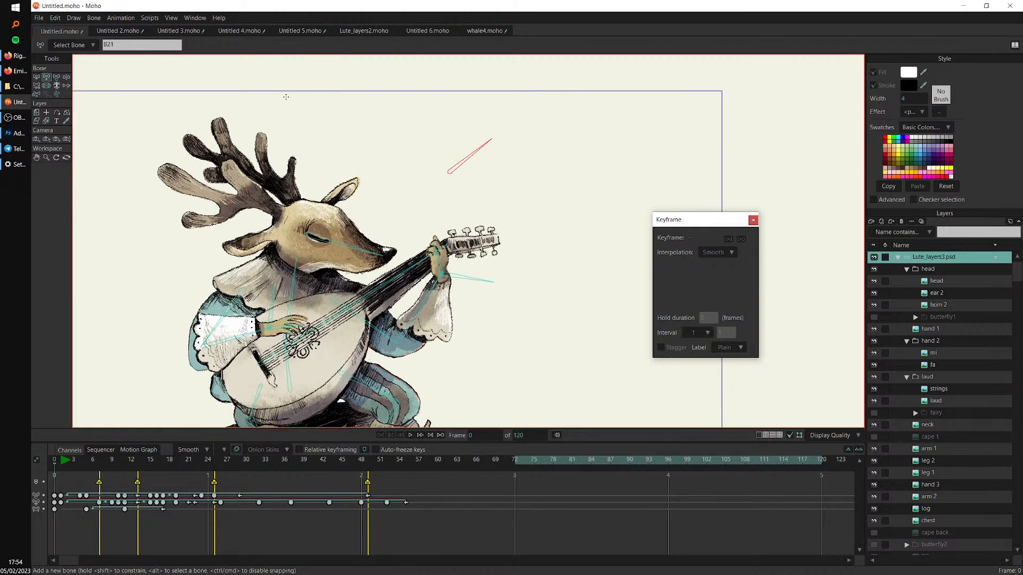
Add bones along both of the deer's ears and its dark antler, each as a child of the head bone
click(326, 239)
scroll(336, 223, up, 3)
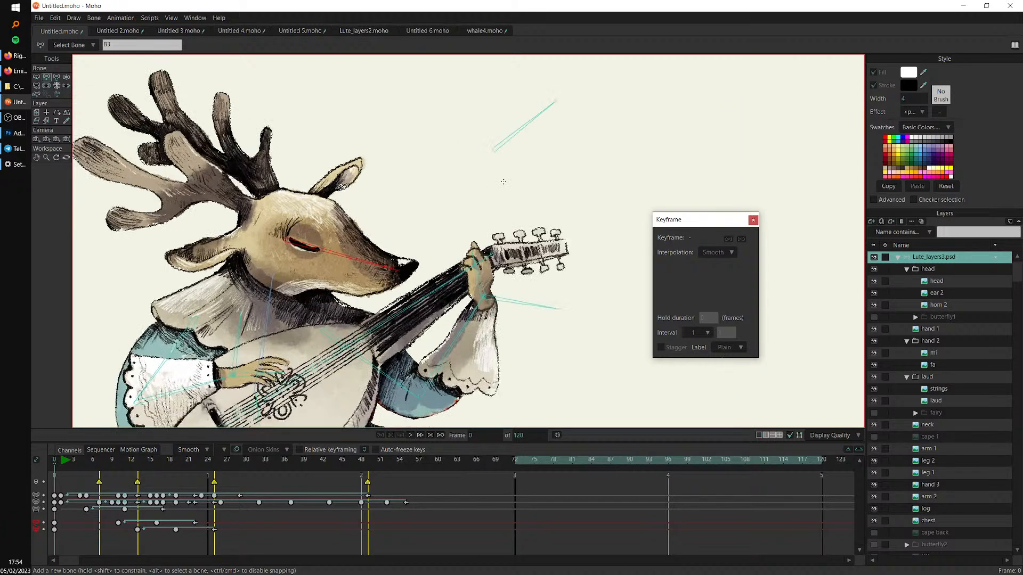
scroll(330, 218, up, 1)
click(227, 238)
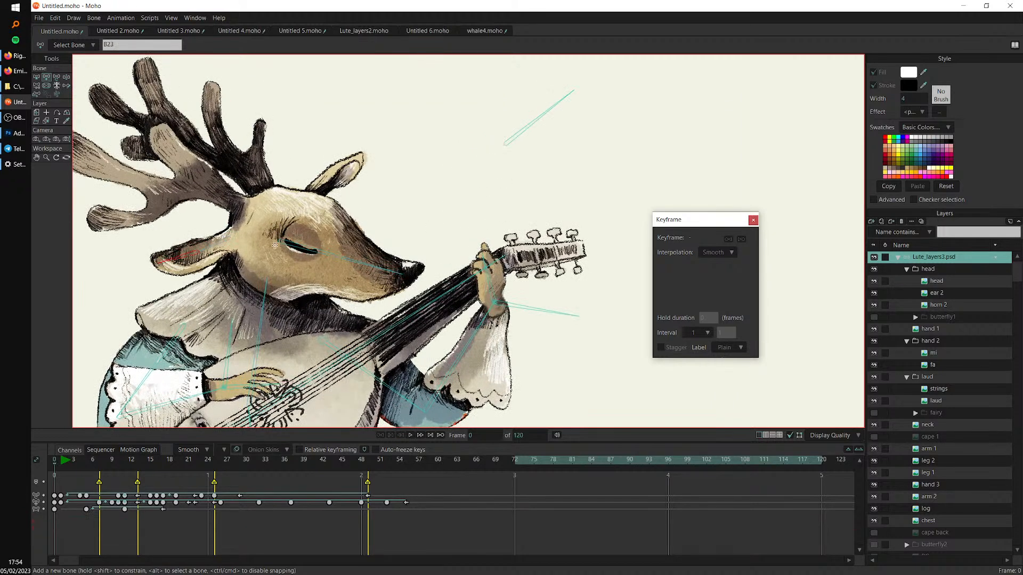
alt+click(342, 258)
drag(310, 196, 365, 159)
alt+click(313, 249)
mouse_move(266, 179)
mouse_down()
mouse_move(337, 235)
mouse_move(331, 248)
mouse_move(250, 196)
mouse_move(188, 131)
mouse_up()
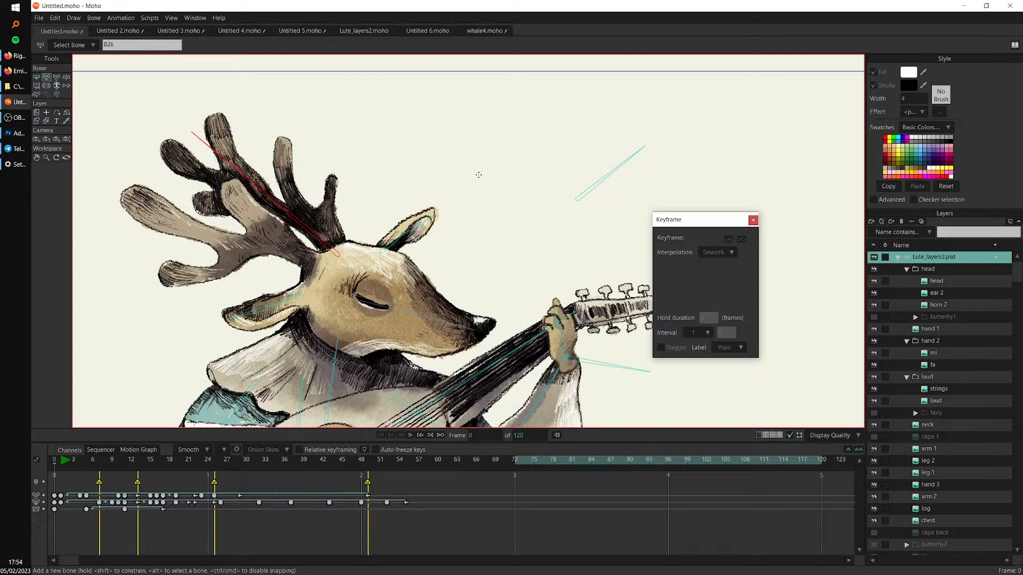
Bind the horn 2 layer to the new antler bone with Use Selected Bones For Flexi-Binding
scroll(466, 180, down, 3)
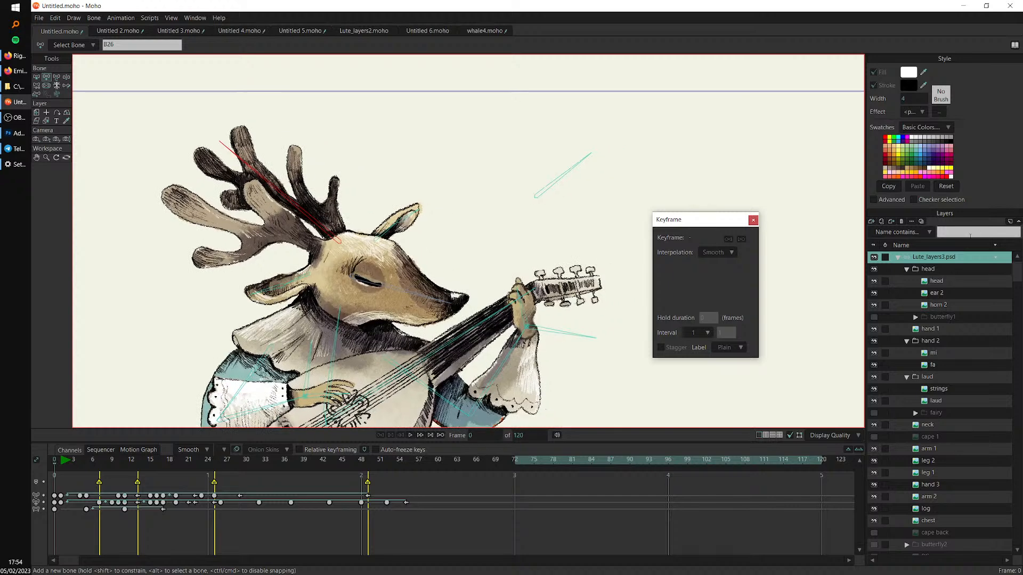
key(z)
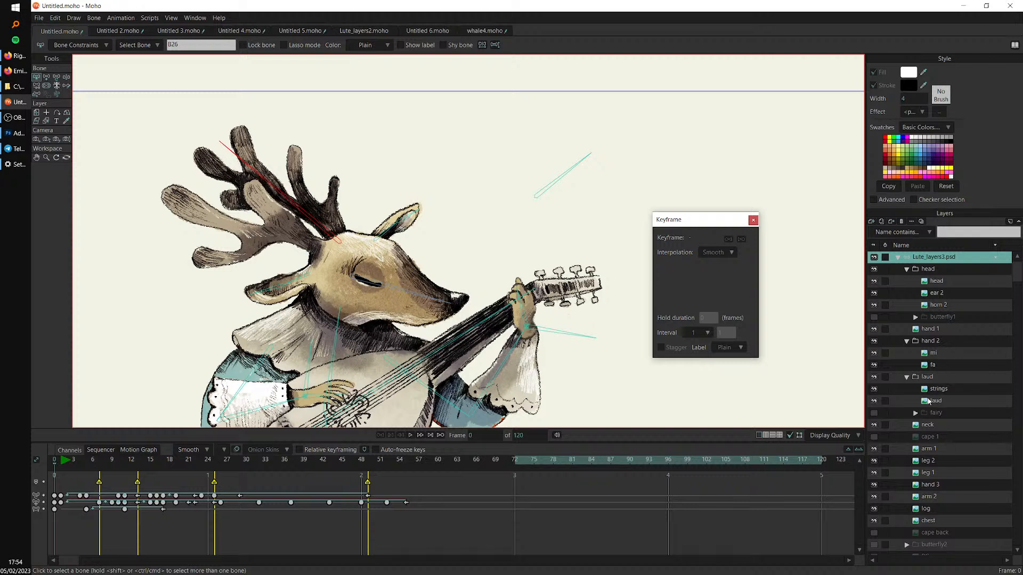
click(939, 306)
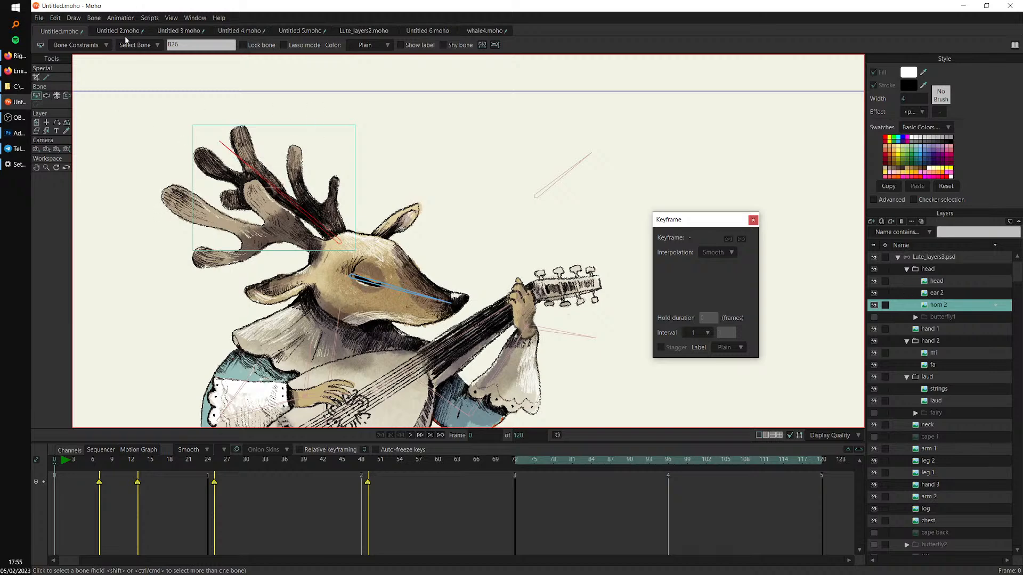
click(94, 18)
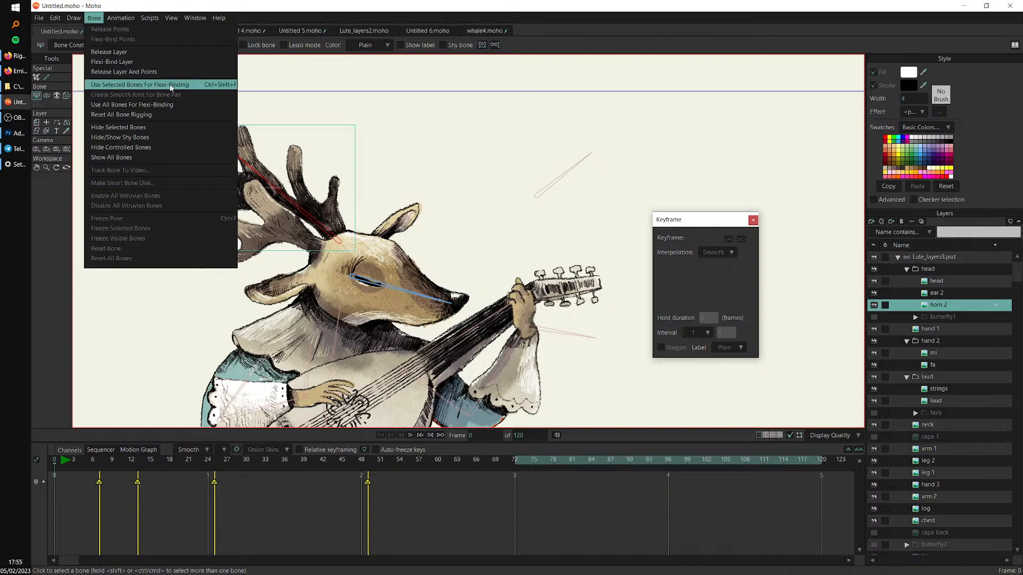
click(185, 85)
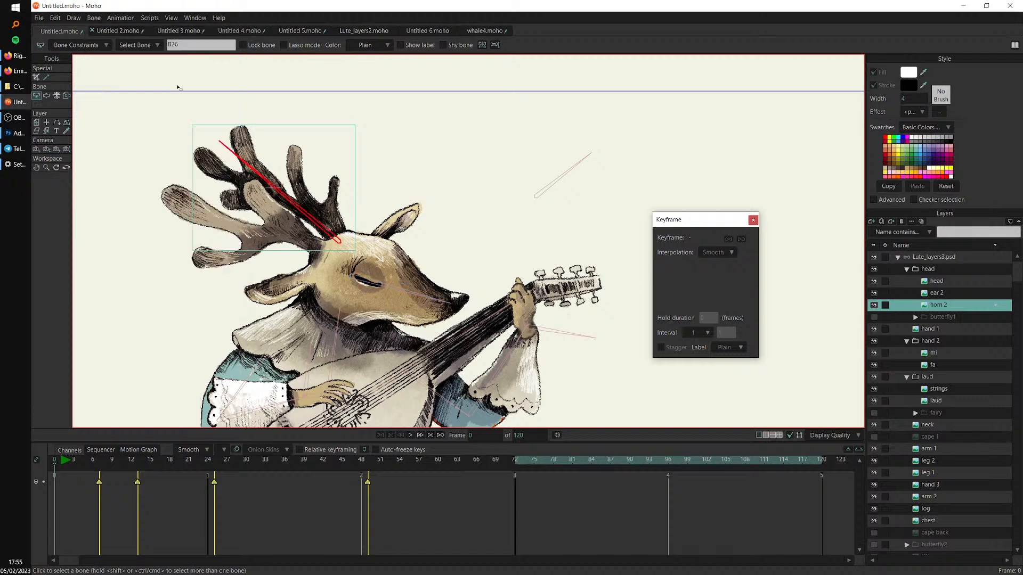
Bind the ear 2 layer to the bone running along the deer's upright ear
click(951, 295)
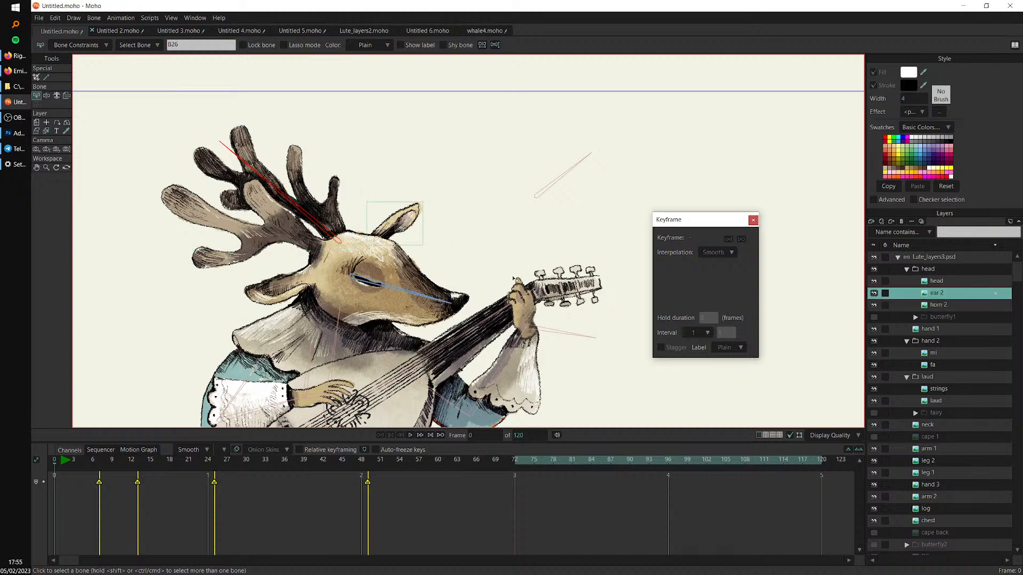
drag(446, 188, 366, 250)
Try moving the head layer up and to the right with Transform Layer, and undo the move
click(943, 280)
key(m)
drag(559, 381, 592, 350)
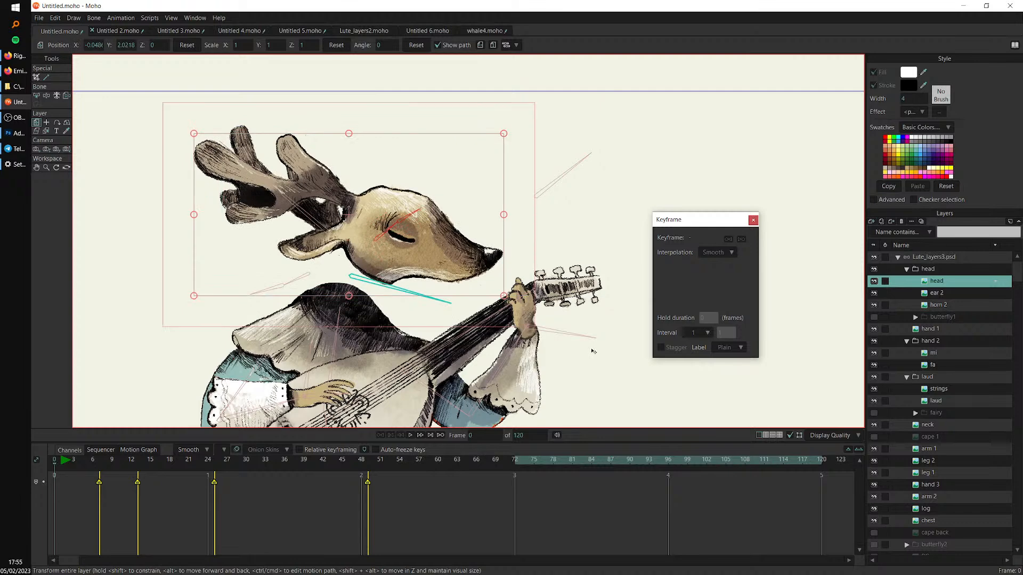
key(ctrl+z)
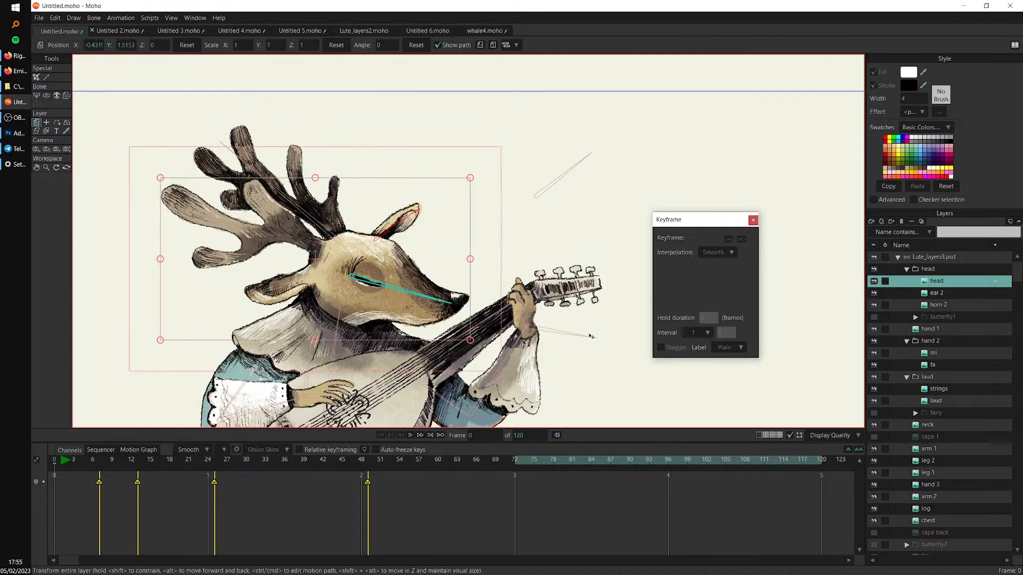
At frame 53, move the antler and upright ear bones of the Lute_layers3.psd rig downward as a test
click(936, 257)
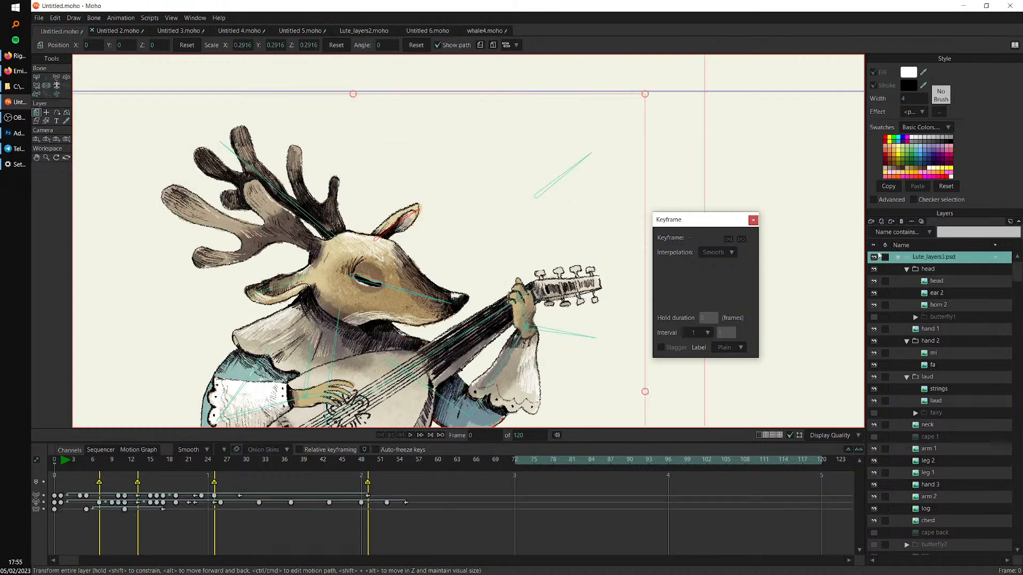
scroll(409, 231, down, 2)
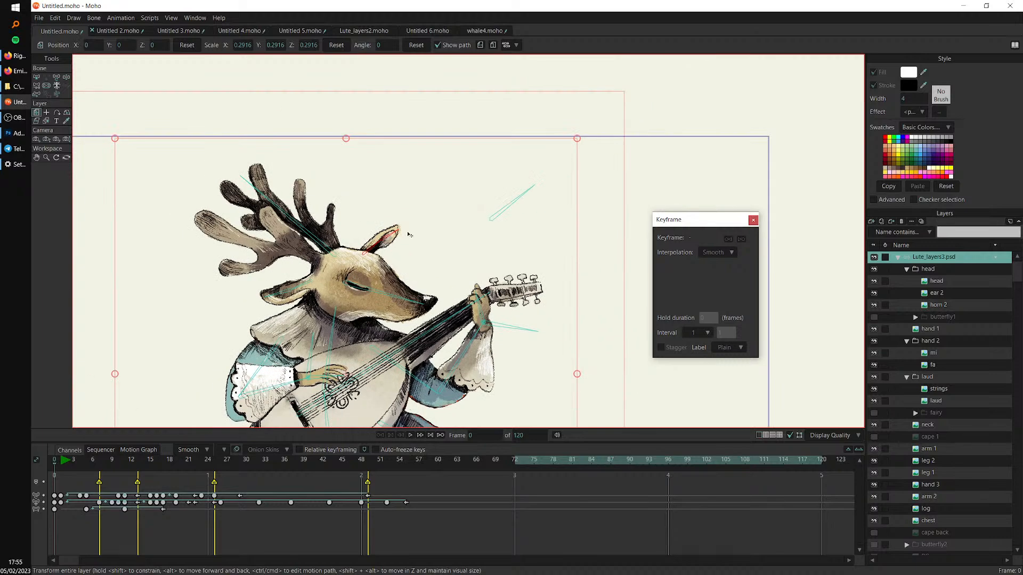
drag(493, 461, 393, 461)
key(t)
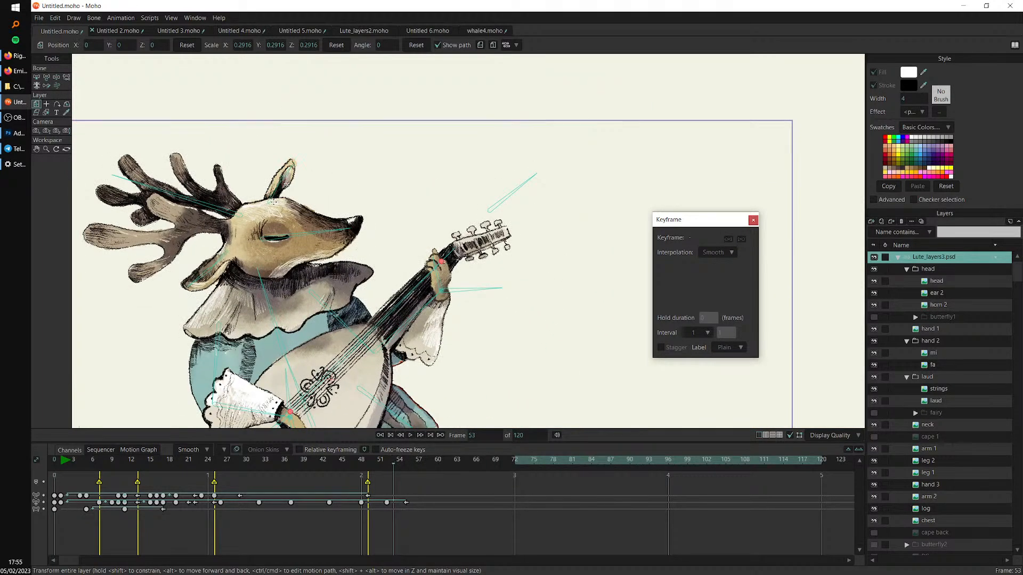
click(234, 214)
drag(235, 214, 236, 237)
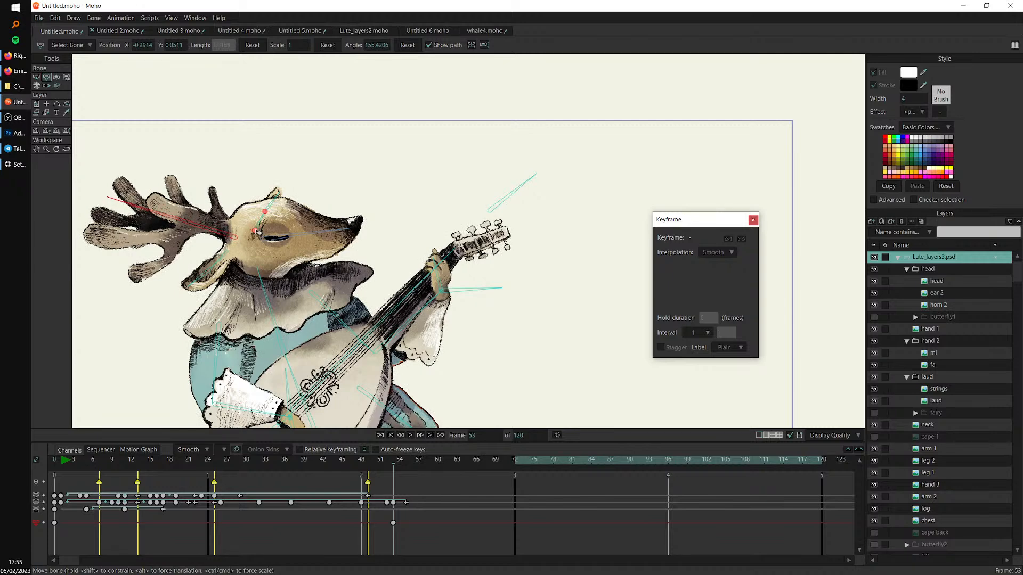
At frame 58, move the antler and ear bones upward and scrub back to frame 57 to check them
click(424, 462)
mouse_move(338, 293)
mouse_down()
mouse_move(351, 292)
mouse_move(312, 278)
mouse_move(335, 275)
mouse_up()
mouse_move(425, 462)
mouse_down()
mouse_move(401, 456)
mouse_move(434, 465)
mouse_move(382, 468)
mouse_move(429, 466)
mouse_move(409, 470)
mouse_move(419, 467)
mouse_up()
Delete the antler and ear bones' test keyframes at frames 53 and 58, and return to frame 0
key(z)
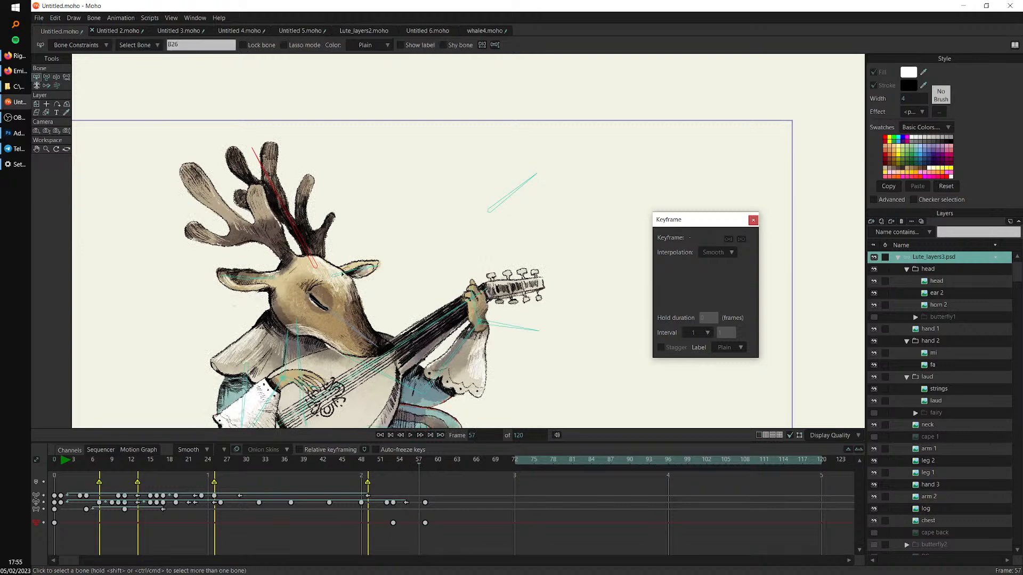
drag(413, 524, 443, 518)
key(Delete)
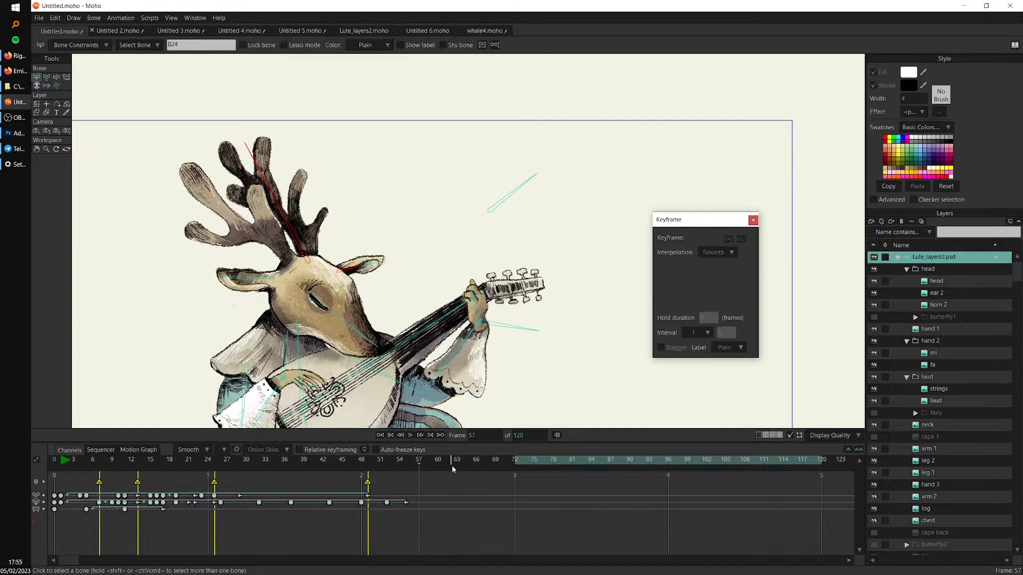
drag(98, 468, 54, 467)
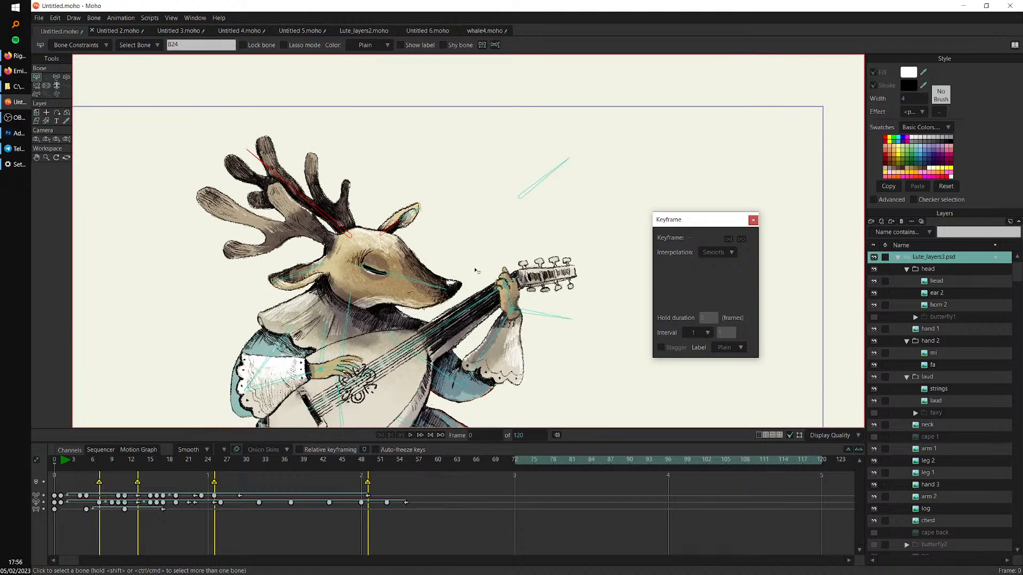
Create a Smart Warp layer from the head image layer
click(954, 283)
scroll(442, 276, up, 5)
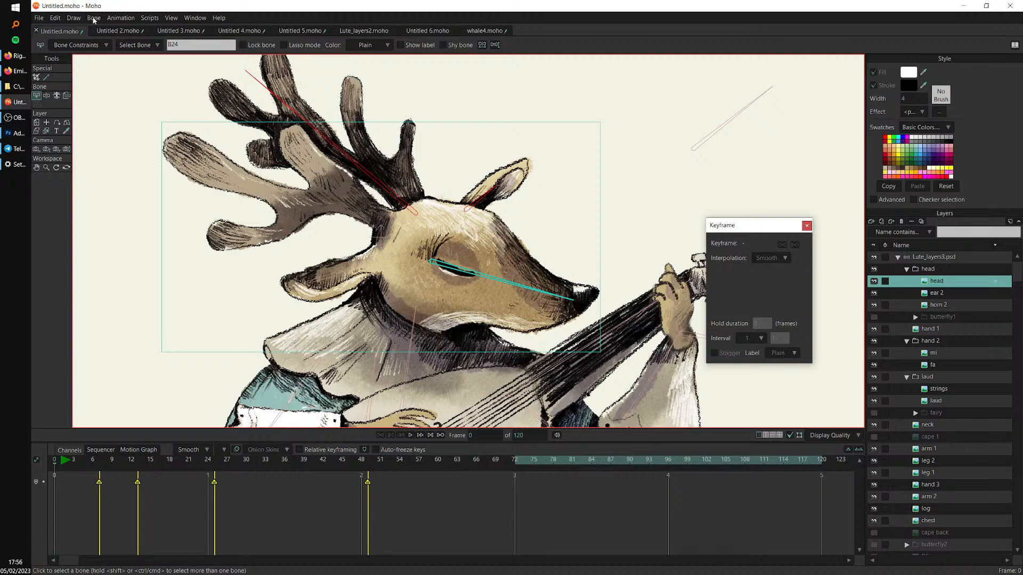
click(74, 18)
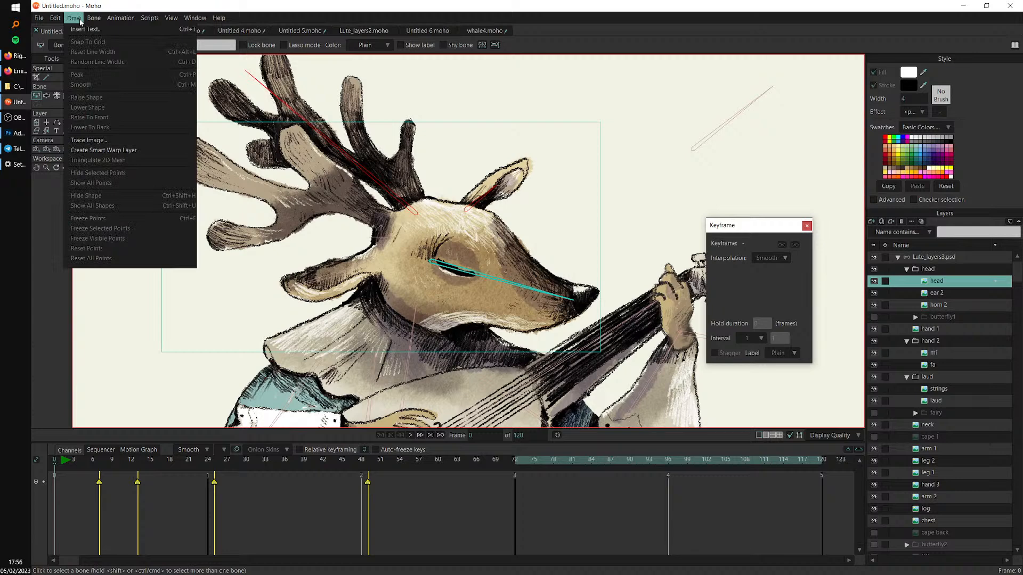
click(147, 155)
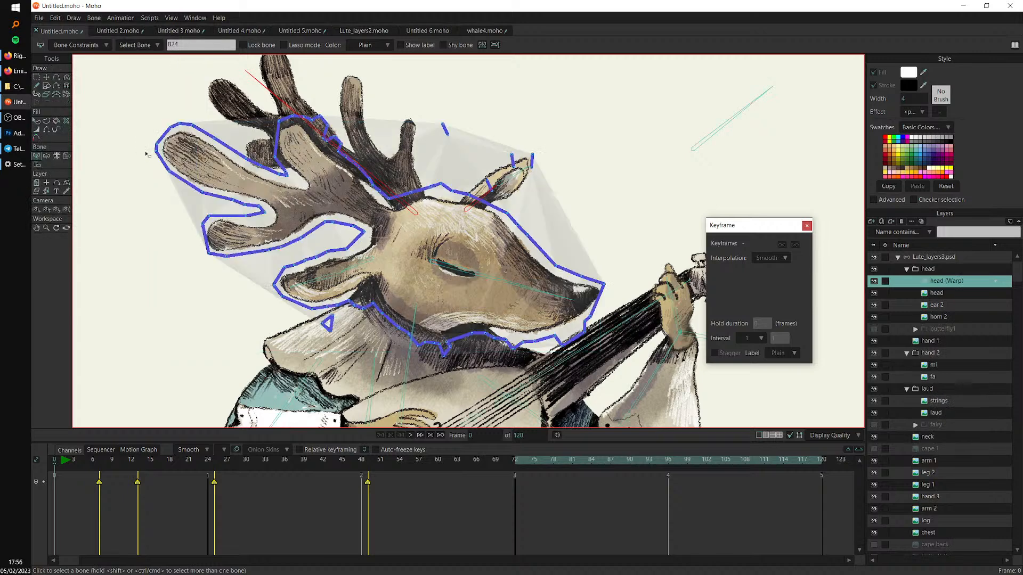
Delete the stray warp mesh segments around the deer's upright ear
drag(548, 317, 540, 328)
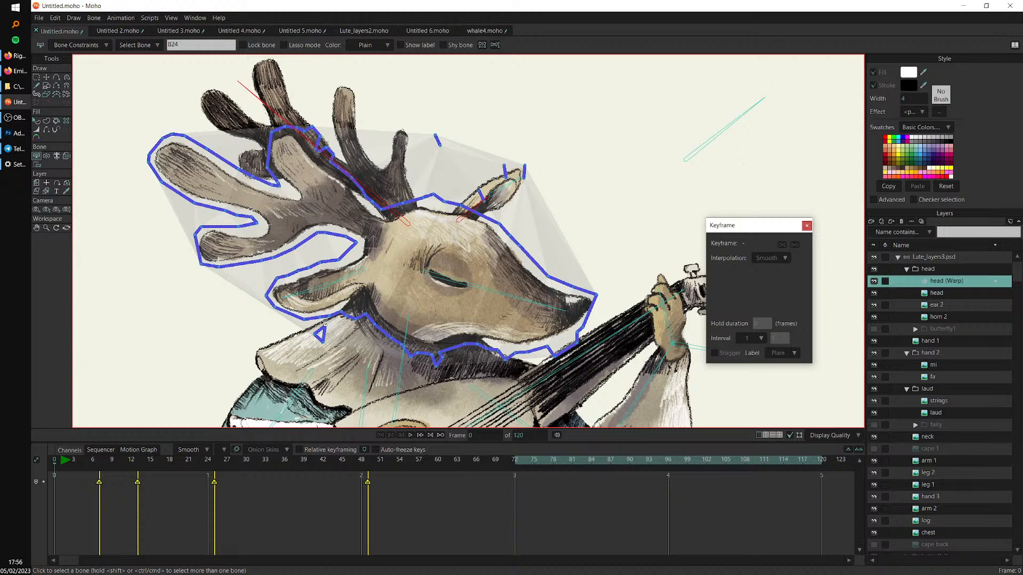
click(36, 78)
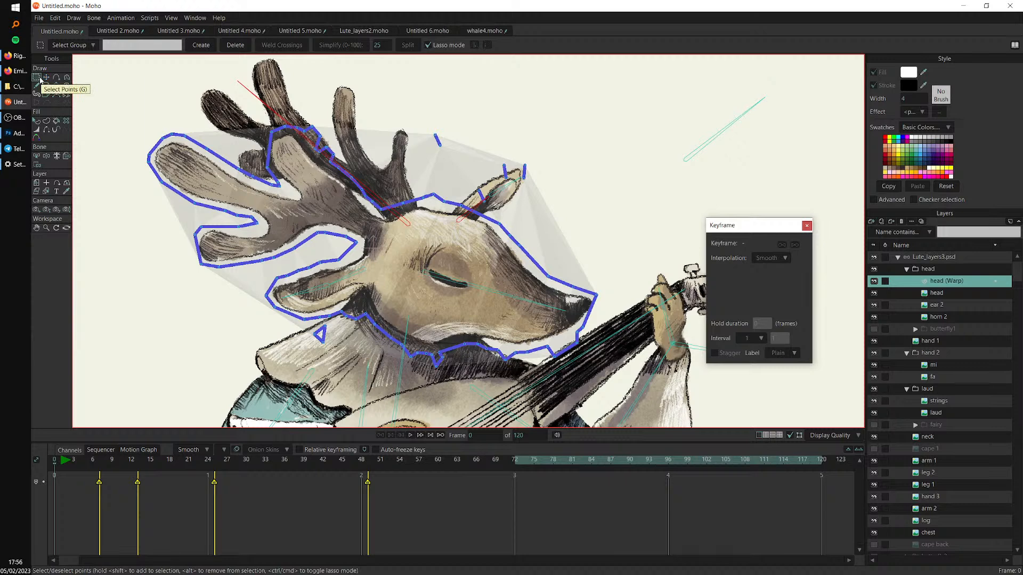
key(super+Escape)
mouse_move(444, 112)
mouse_down()
mouse_move(424, 142)
mouse_move(434, 172)
mouse_move(486, 198)
mouse_move(555, 214)
mouse_up()
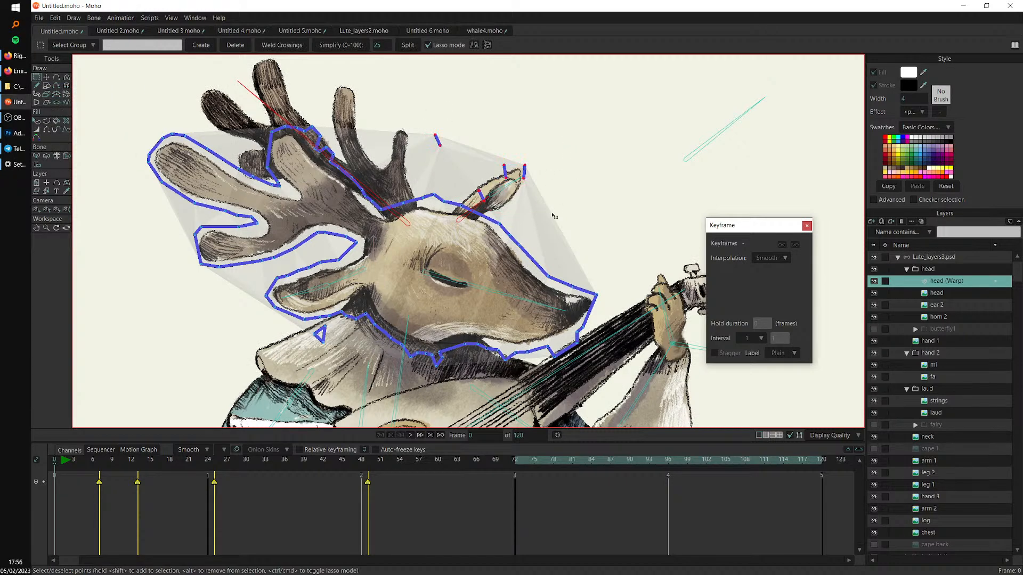
key(Delete)
Delete the stray triangle and jagged points below the neck and jaw, plus the bump along the light antler's outline
mouse_move(345, 323)
mouse_down()
mouse_move(306, 339)
mouse_move(379, 368)
mouse_up()
key(Delete)
mouse_move(441, 342)
mouse_down()
mouse_move(474, 380)
mouse_move(472, 365)
mouse_up()
key(Delete)
mouse_move(516, 340)
mouse_down()
mouse_move(496, 379)
mouse_move(522, 367)
mouse_up()
key(Delete)
mouse_move(596, 337)
mouse_down()
mouse_move(553, 371)
mouse_move(593, 347)
mouse_up()
key(Delete)
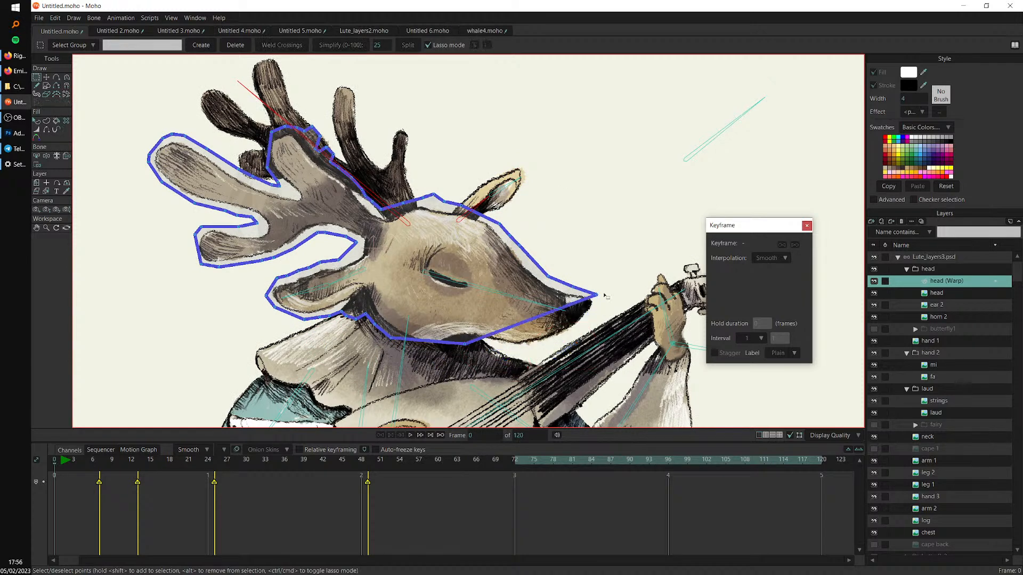
mouse_move(337, 135)
mouse_down()
mouse_move(300, 152)
mouse_move(349, 163)
mouse_up()
key(Delete)
Add points to the head warp outline so it wraps around the lower jaw and muzzle
scroll(456, 326, up, 3)
key(a)
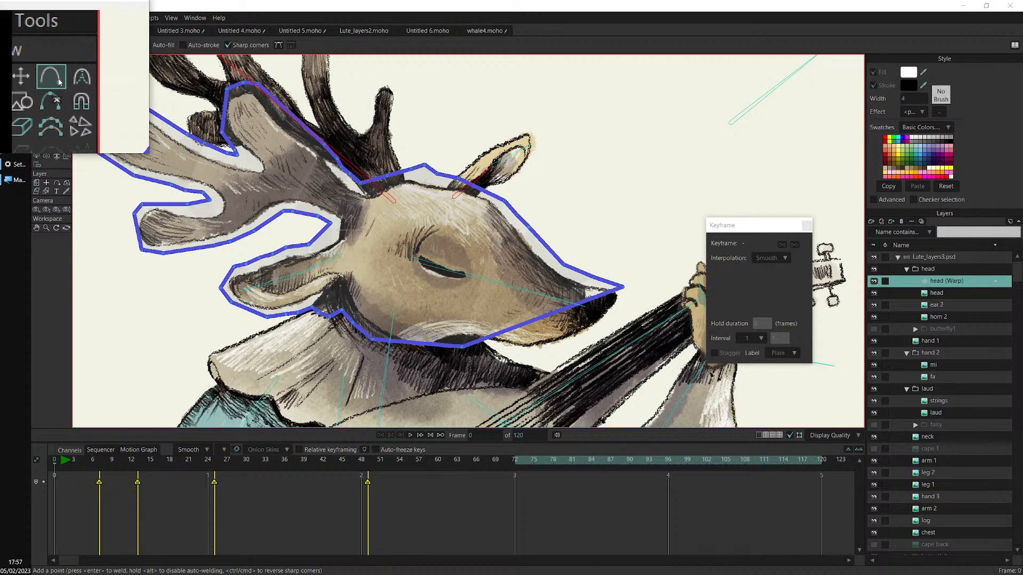
click(506, 330)
drag(508, 332, 619, 313)
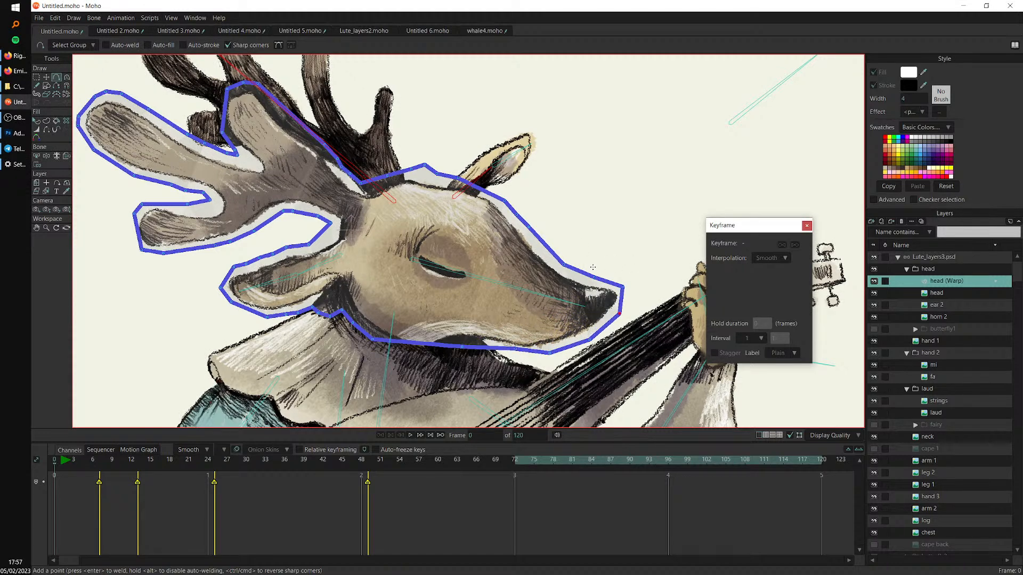
Reshape the warp outline over the forehead and add points to fit it closer to the head and antler
key(t)
drag(424, 166, 444, 208)
key(a)
drag(317, 165, 307, 167)
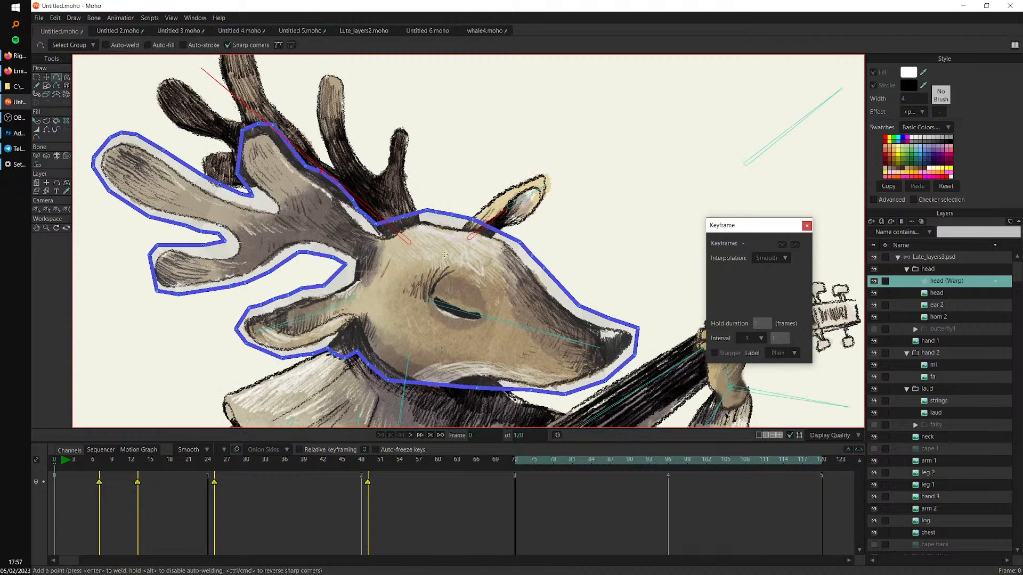
Adjust the warp outline points around the lower ear and antler base to follow the artwork evenly
scroll(330, 283, up, 2)
drag(330, 283, 333, 285)
key(t)
drag(326, 382, 272, 389)
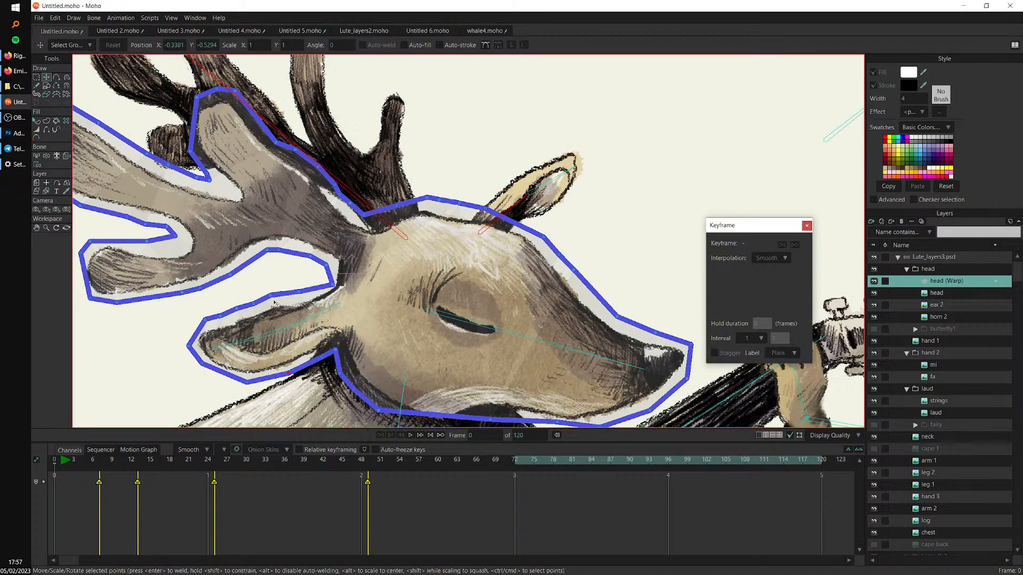
click(249, 308)
drag(250, 309, 233, 313)
drag(246, 382, 280, 374)
drag(299, 291, 304, 292)
drag(335, 350, 337, 348)
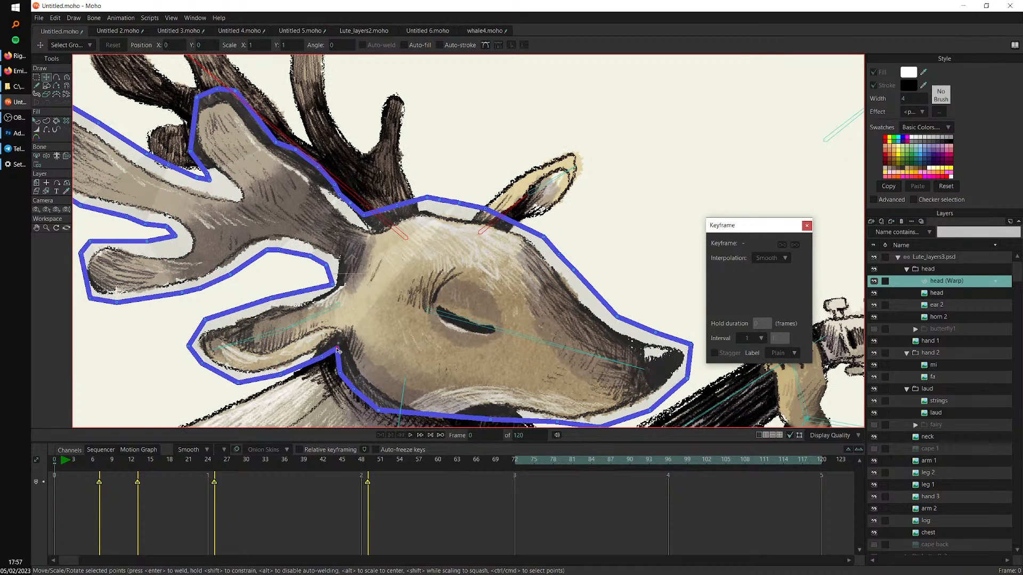
Add a point on the warp outline beneath the throat and pull it slightly downward
scroll(588, 241, down, 3)
drag(560, 355, 515, 325)
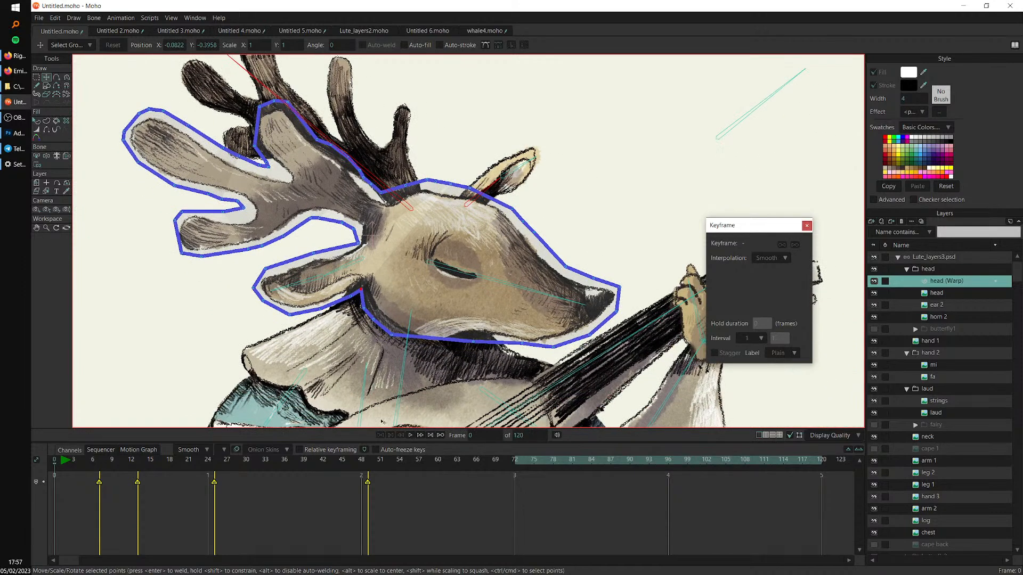
key(a)
drag(441, 340, 436, 349)
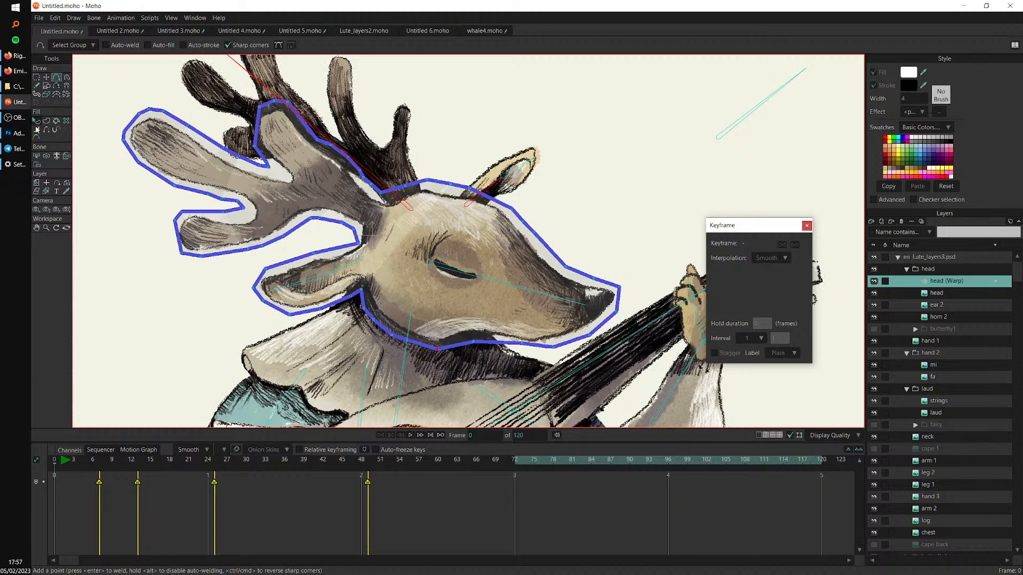
Bind the head (Warp) layer to the head bone with Use Selected Bones For Flexi-Binding
click(38, 157)
click(497, 284)
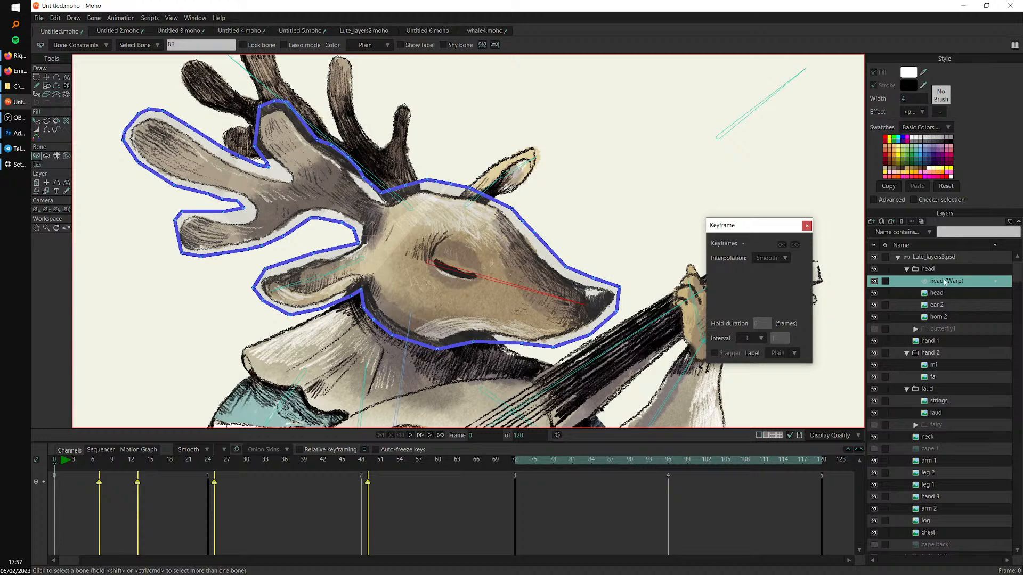
key(super+plus)
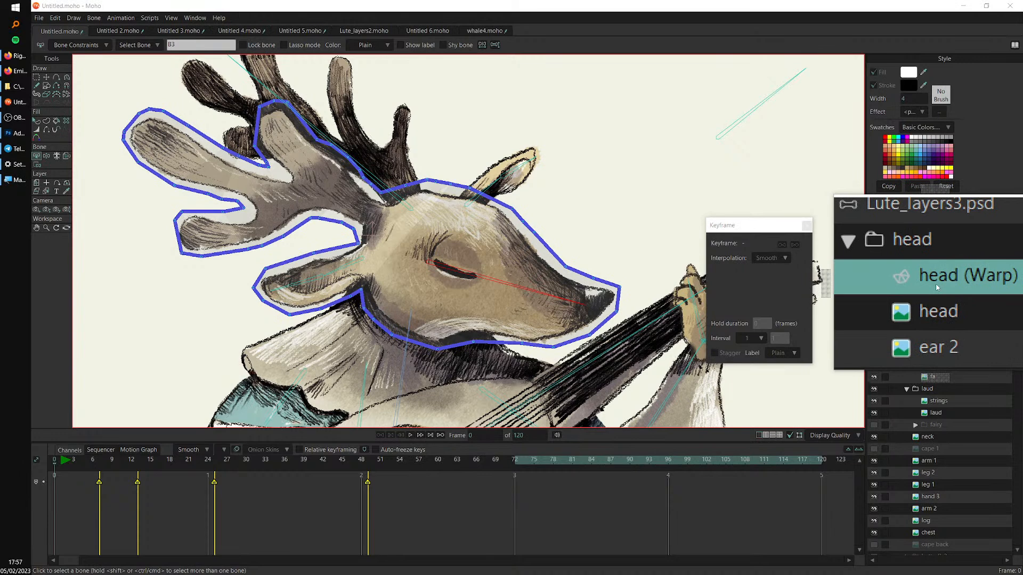
key(super+Escape)
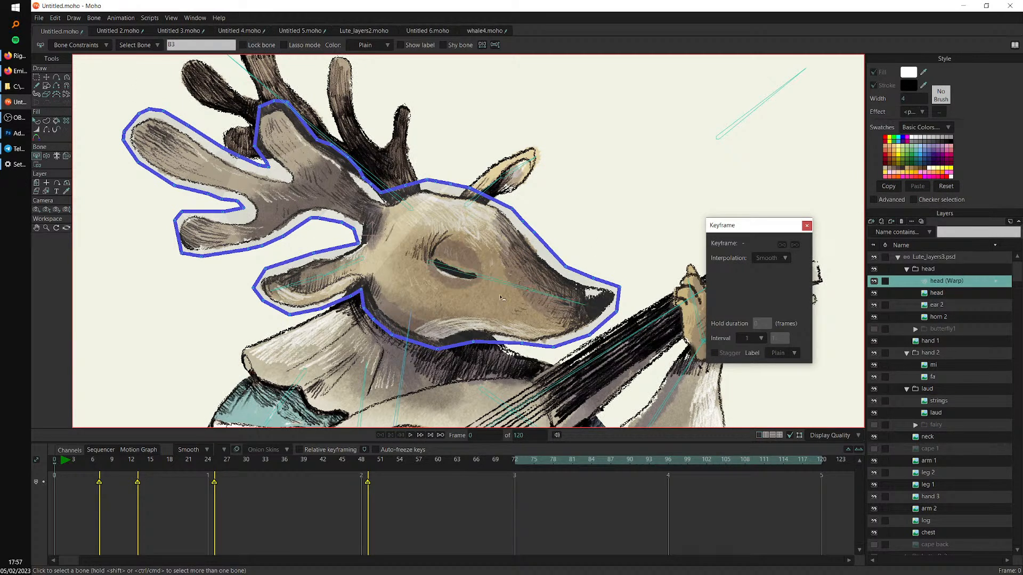
click(95, 18)
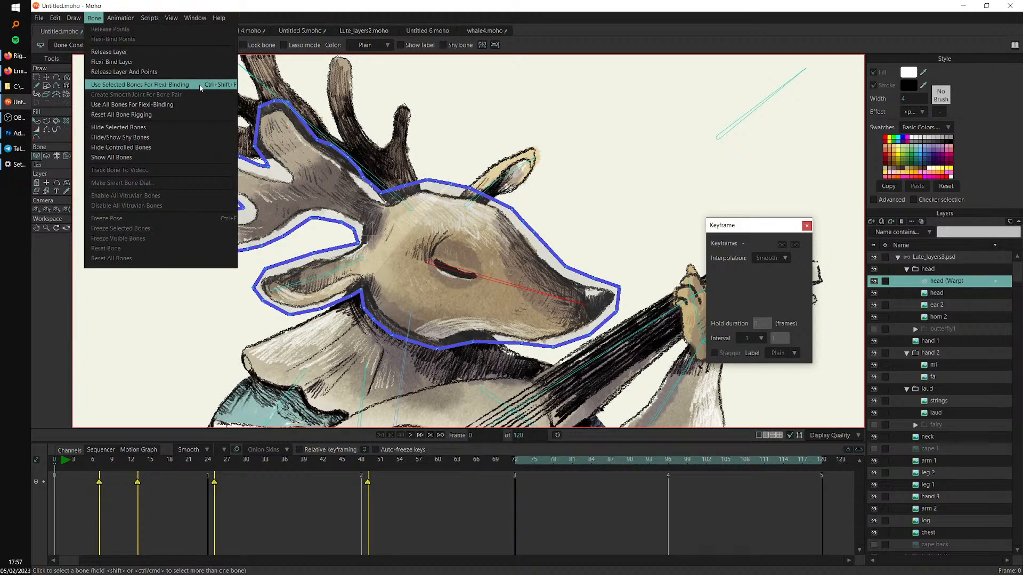
click(201, 85)
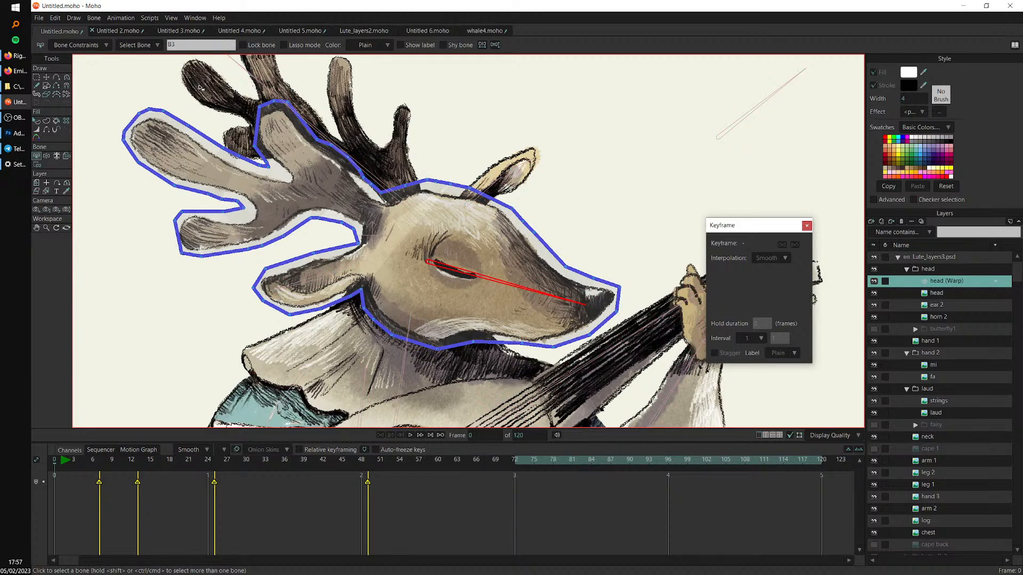
Add a nearly closed loop of warp points around the deer's eye, leaving a small gap above it
scroll(468, 283, up, 3)
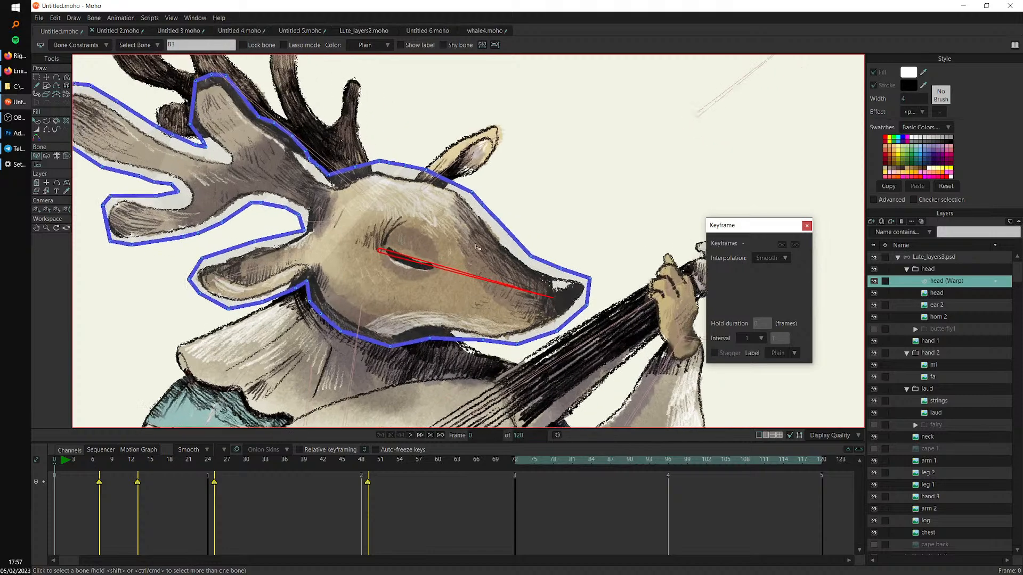
click(57, 79)
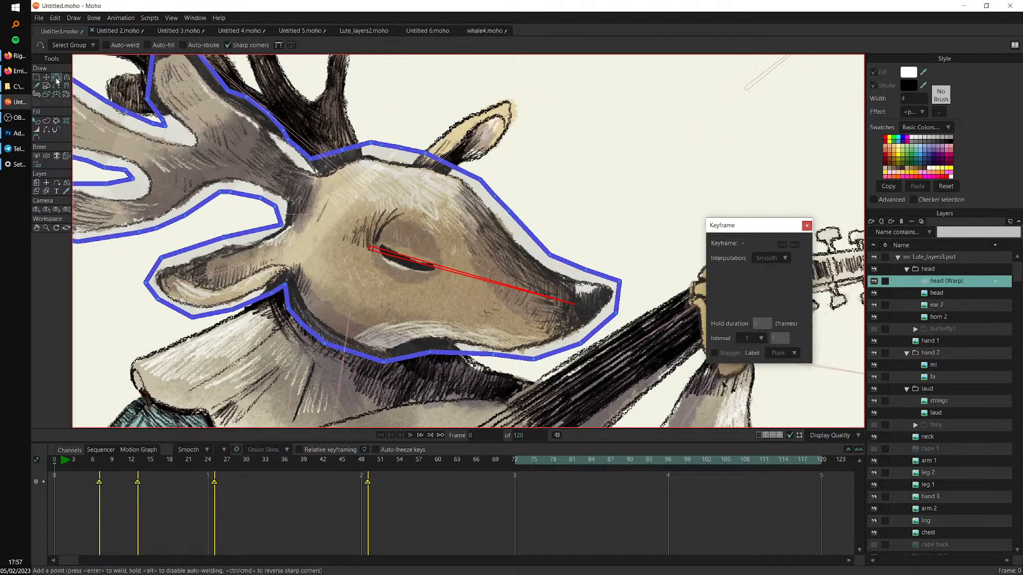
click(475, 177)
drag(390, 202, 359, 212)
click(340, 239)
click(372, 277)
click(412, 289)
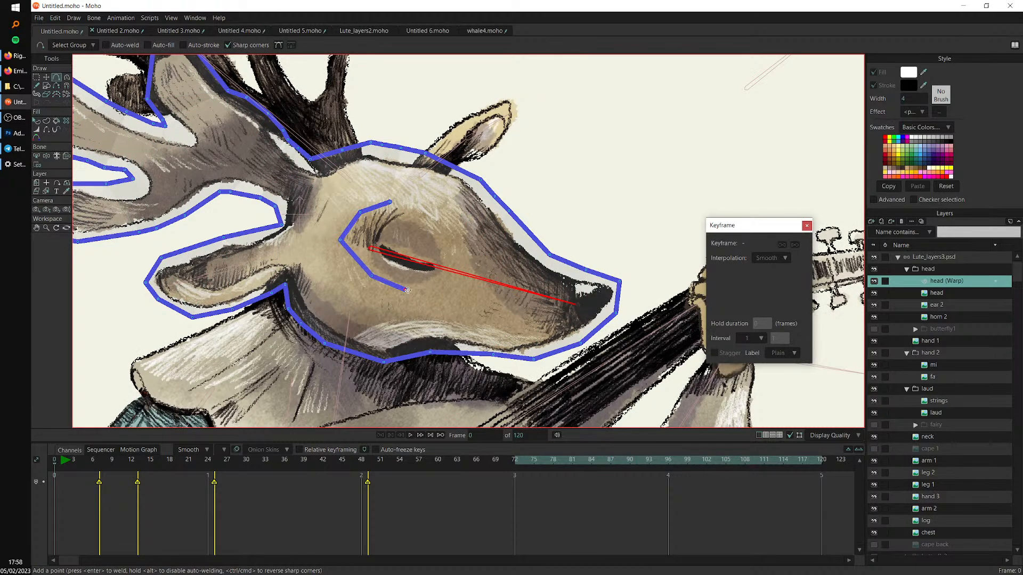
click(446, 282)
click(452, 249)
click(438, 223)
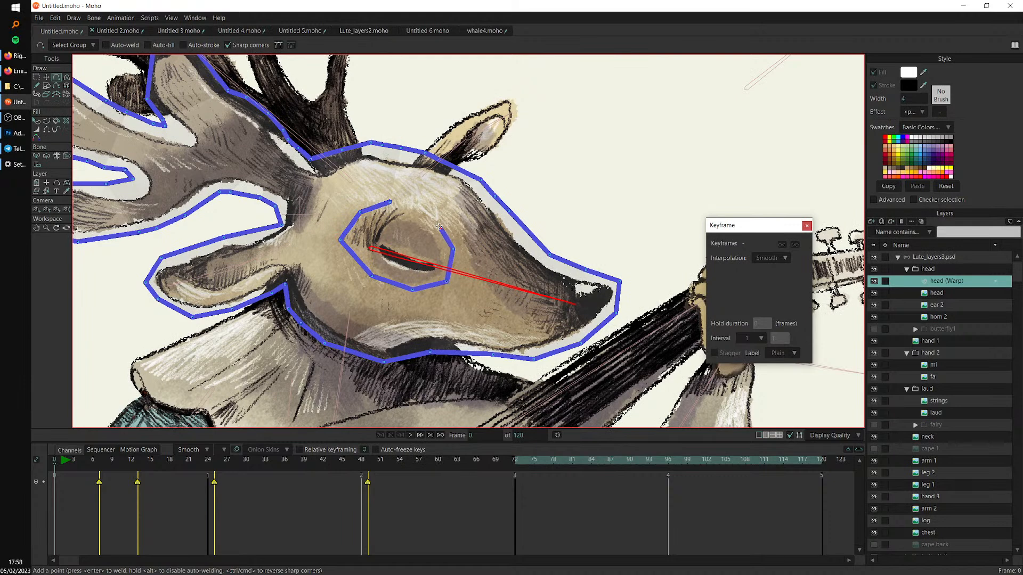
click(409, 205)
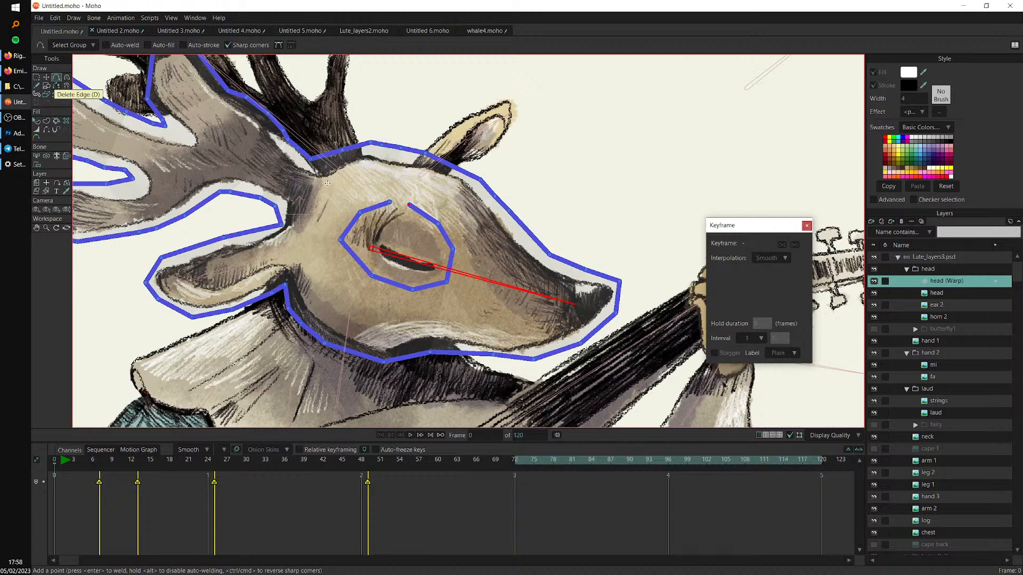
Add a warp line inside the head outline, running from the antler base over the forehead and down the muzzle to the nose
drag(328, 182, 364, 169)
click(426, 178)
click(457, 193)
click(483, 215)
click(506, 246)
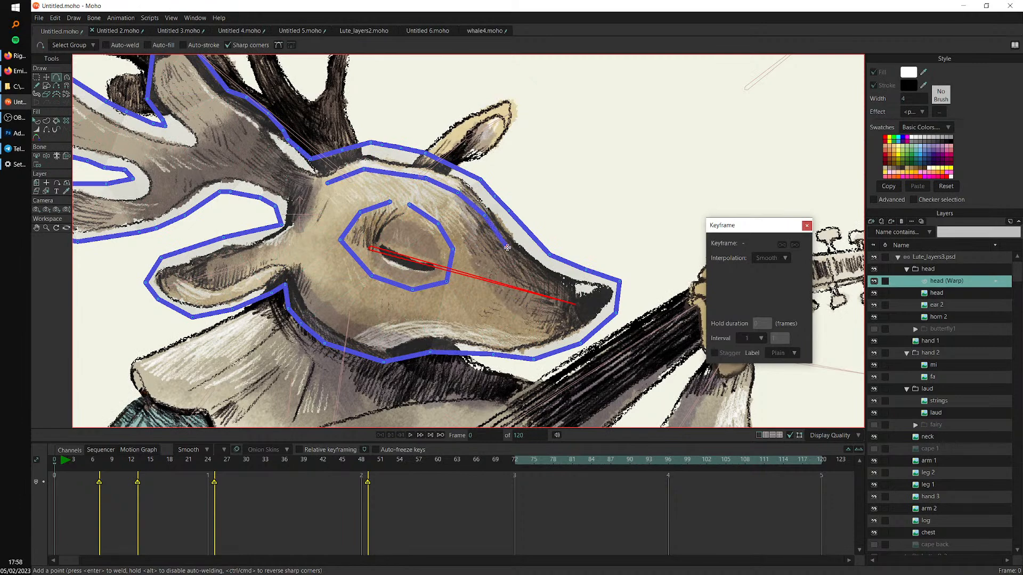
click(538, 276)
click(565, 283)
click(602, 293)
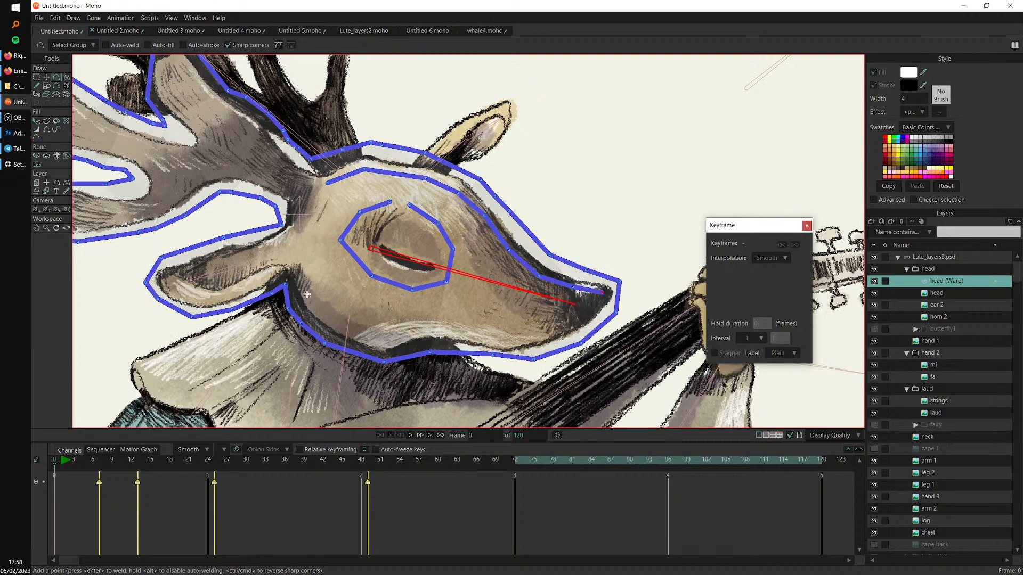
Add a warp line inside the lower head outline, from below the ear along the throat and jaw to the nose
click(297, 274)
click(312, 308)
click(364, 337)
click(385, 346)
click(421, 330)
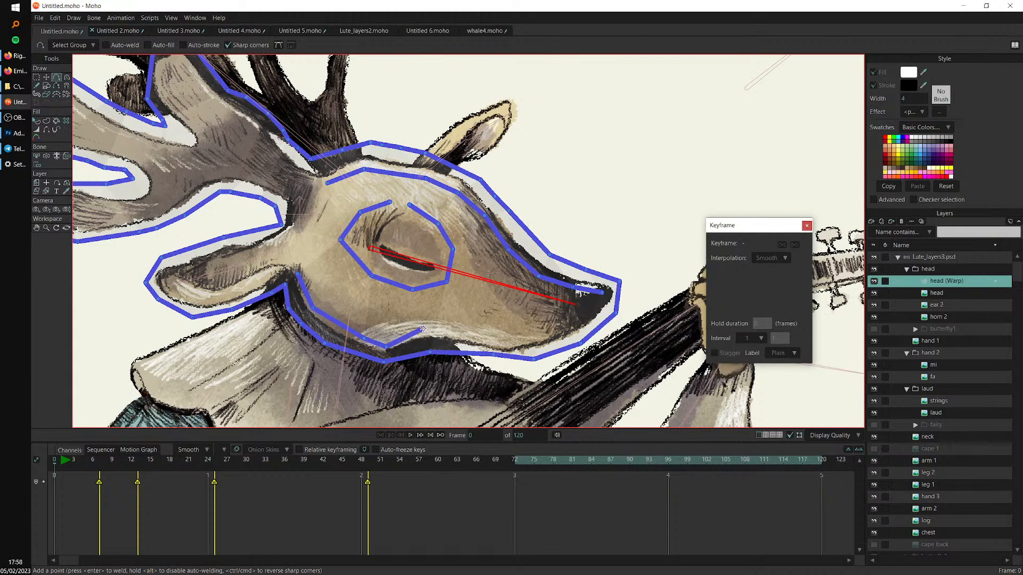
click(467, 332)
click(503, 340)
click(548, 335)
click(583, 317)
click(598, 302)
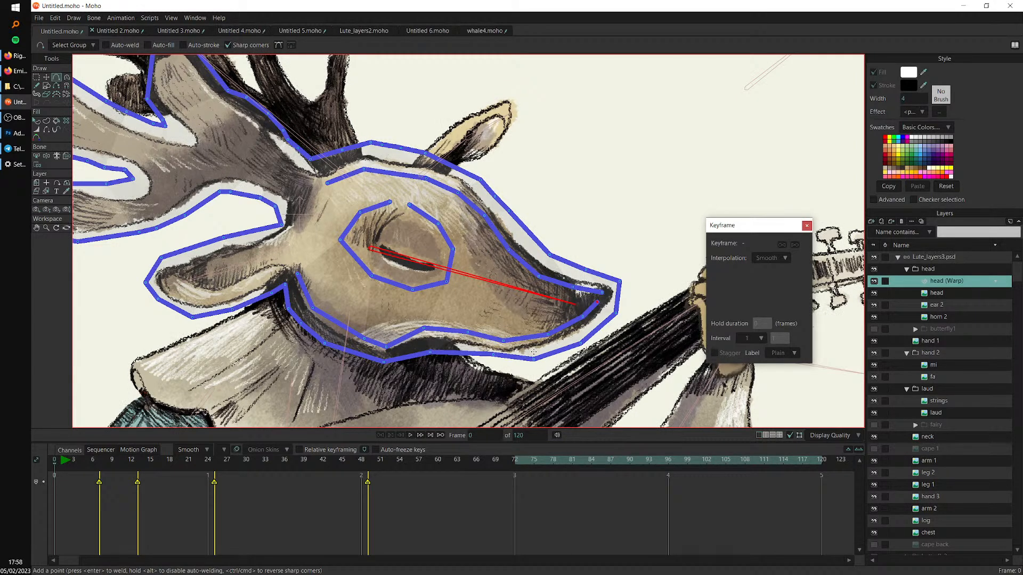
Add short inner warp lines between the antler base and ear, plus one along the middle of the muzzle from eye to nose
drag(313, 189, 296, 220)
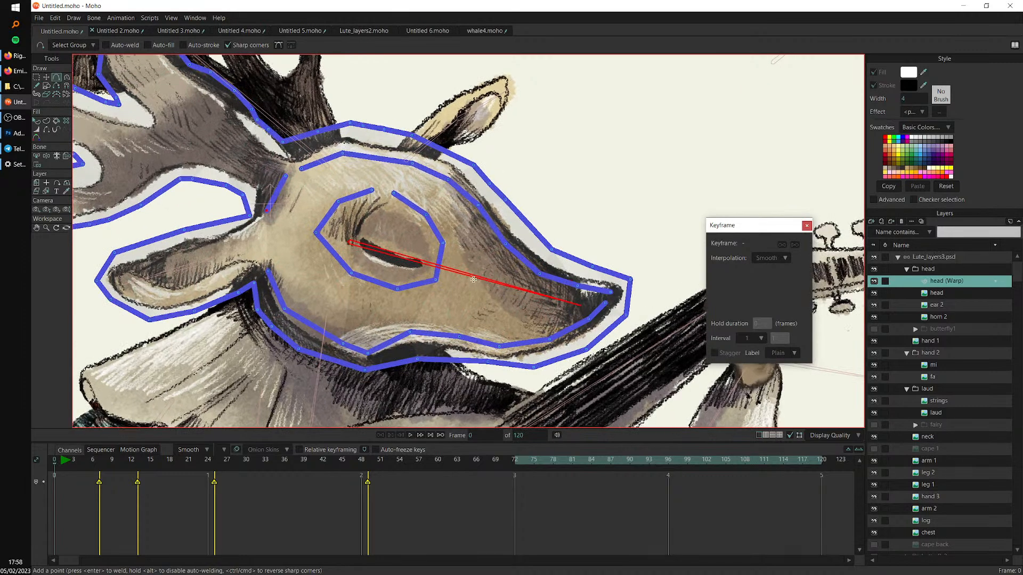
drag(460, 278, 578, 305)
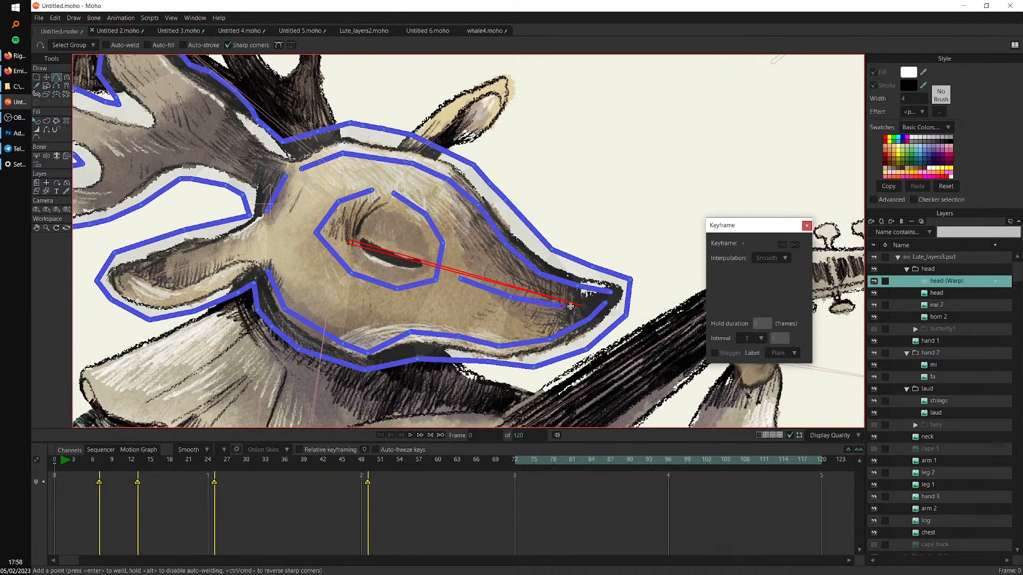
scroll(355, 264, down, 4)
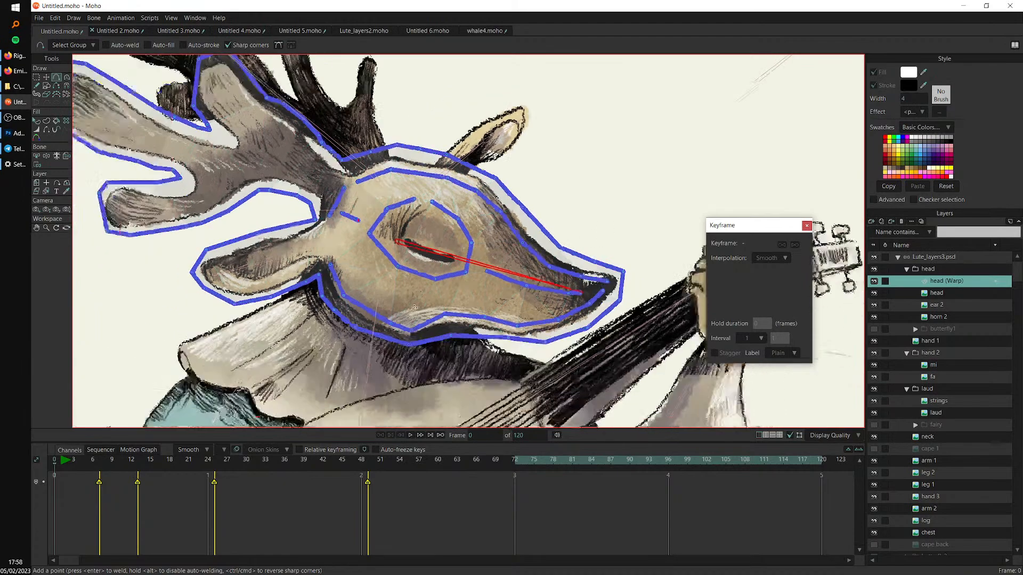
scroll(372, 240, up, 3)
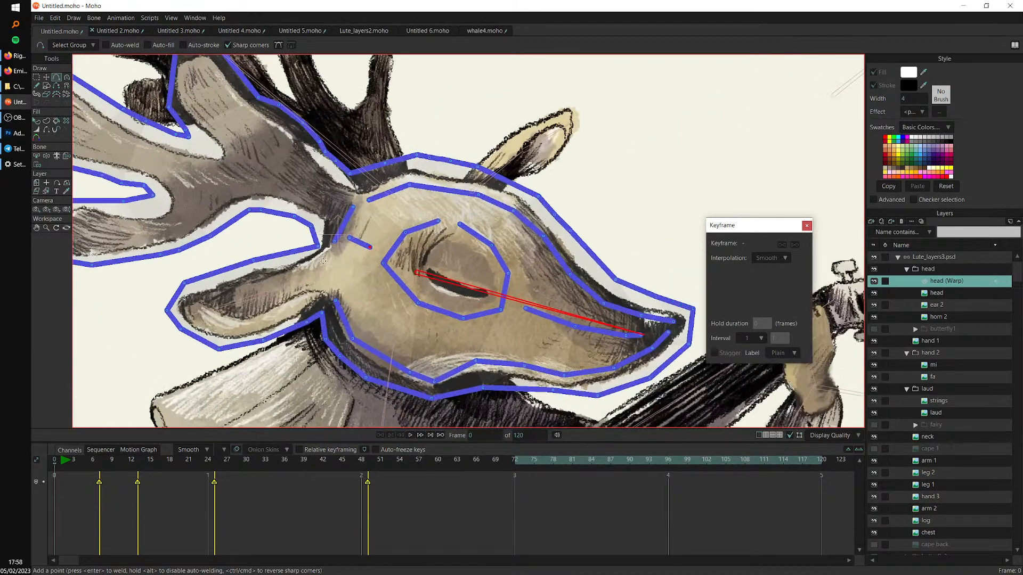
scroll(339, 348, down, 2)
scroll(339, 349, down, 1)
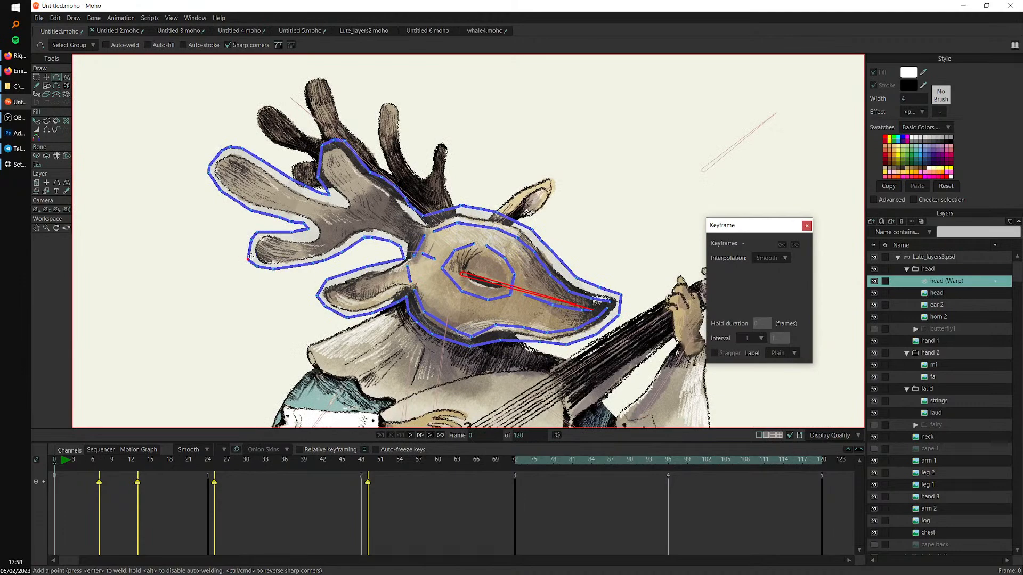
scroll(578, 296, down, 1)
drag(569, 291, 466, 255)
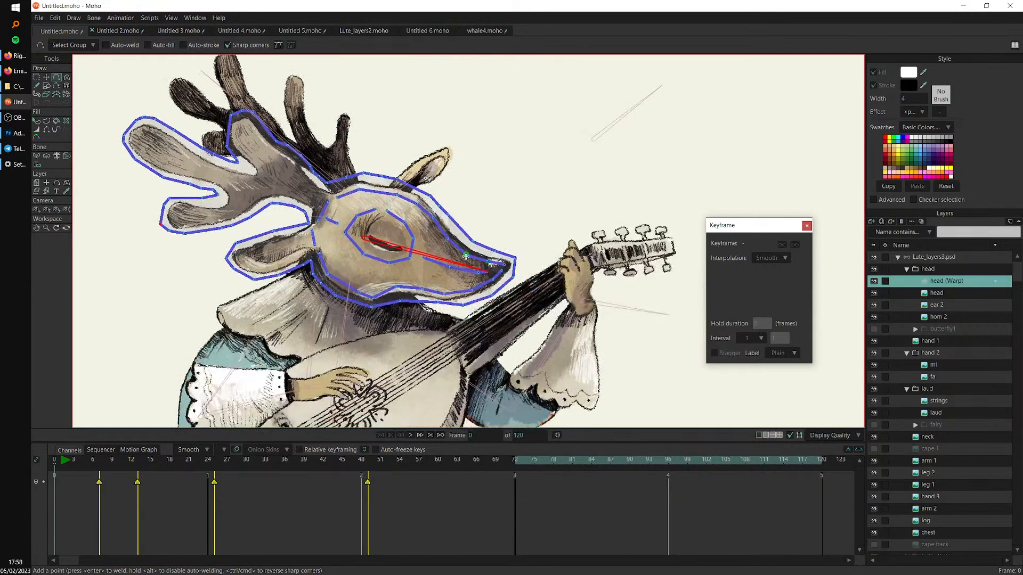
On the Lute_layers3.psd bone layer, rename the free-standing bone in the empty area beside the head Rotación and show its label
click(933, 260)
scroll(589, 354, down, 2)
drag(588, 354, 553, 326)
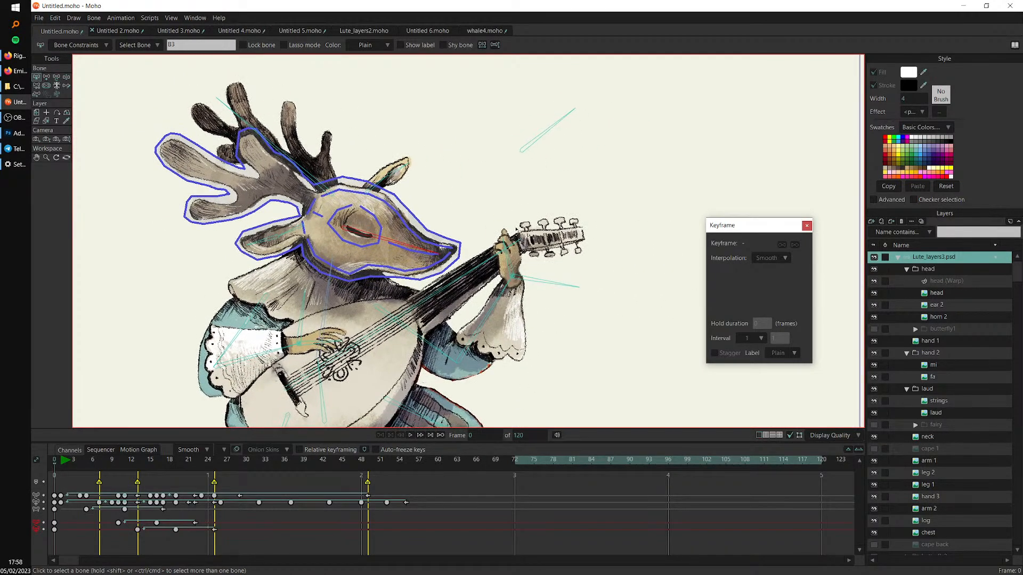
drag(518, 229, 535, 243)
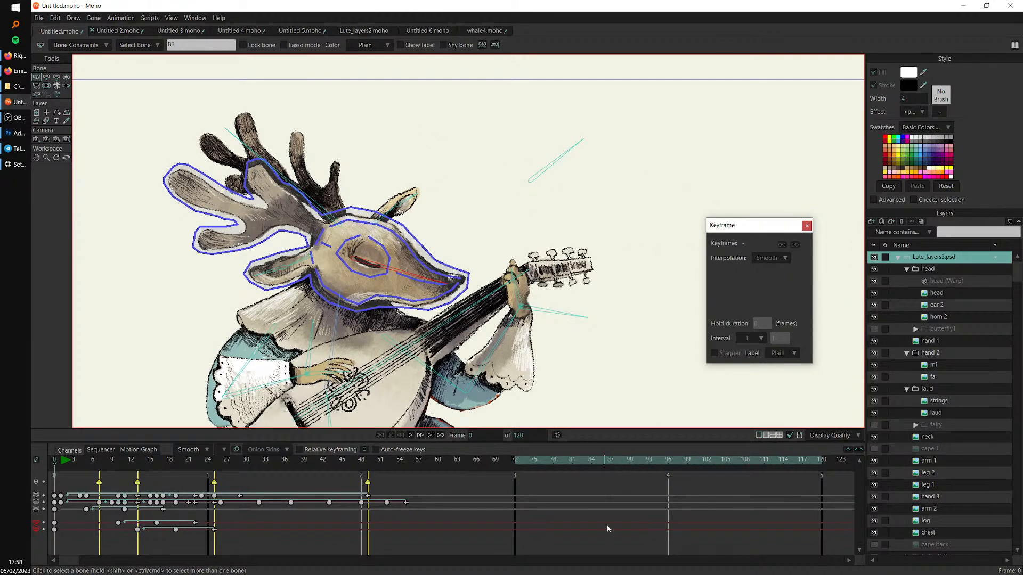
drag(619, 521, 617, 518)
click(553, 168)
click(557, 159)
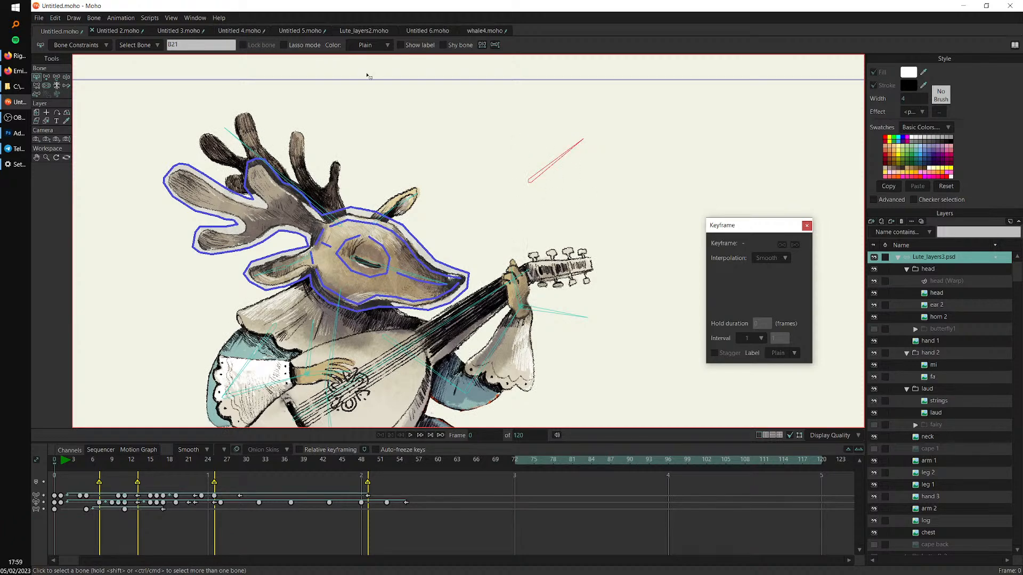
key(super+plus)
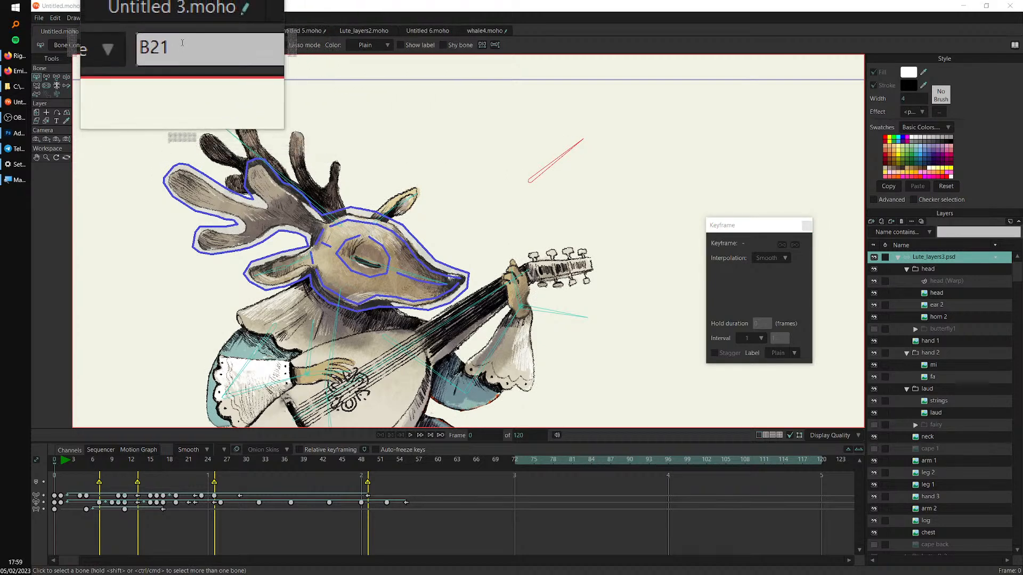
double_click(183, 44)
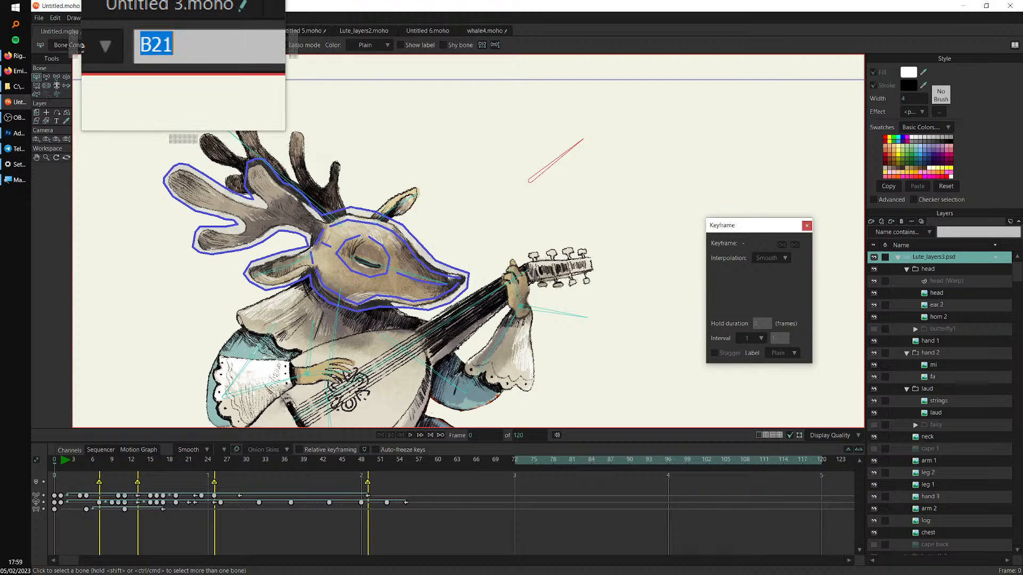
text(R)
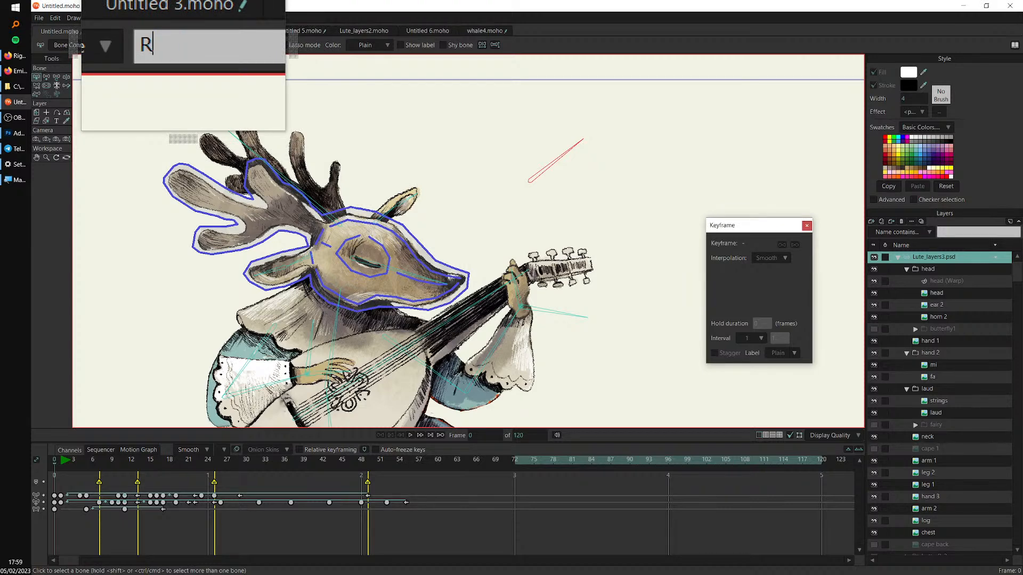
text(otación)
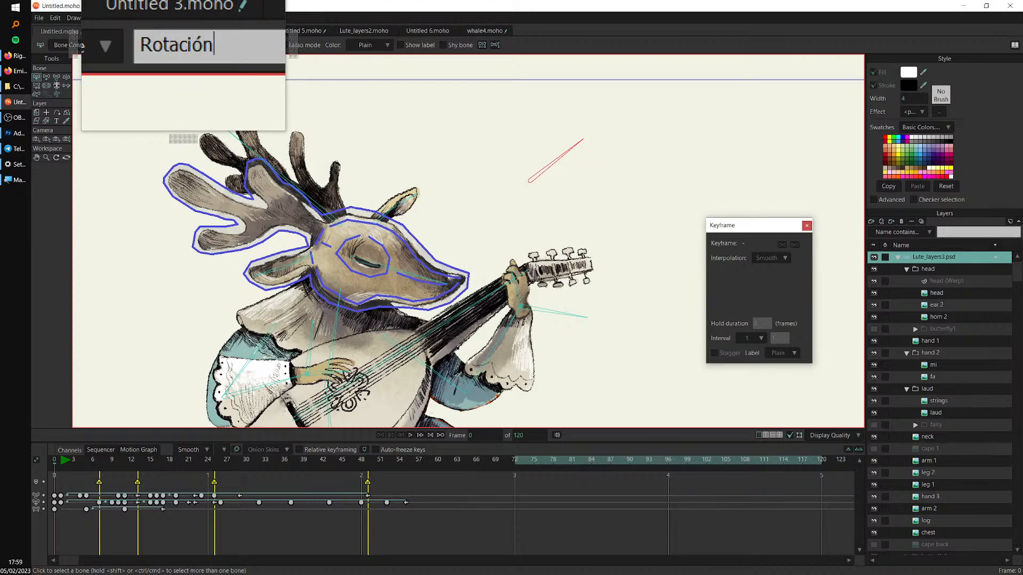
key(Return)
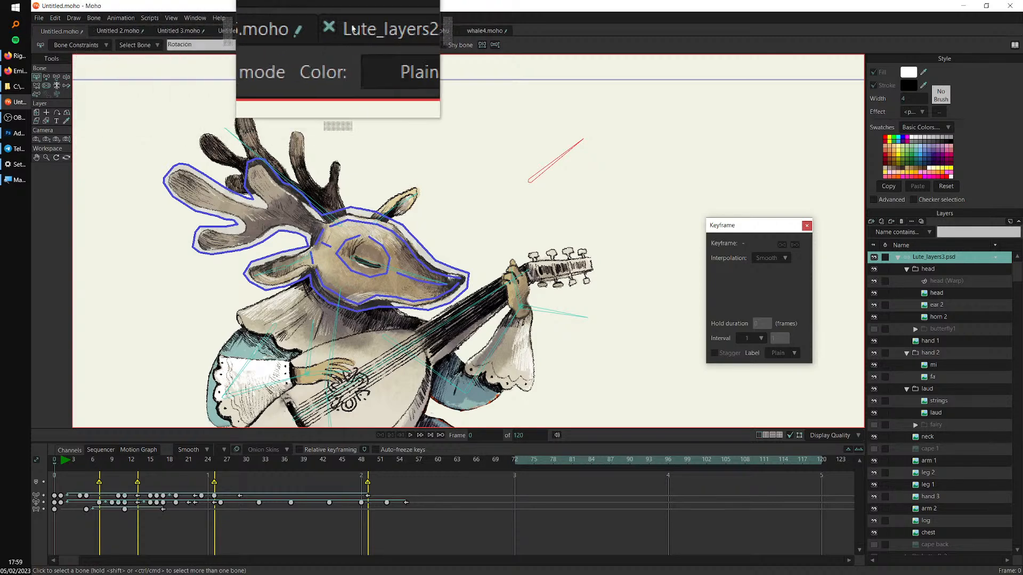
click(409, 46)
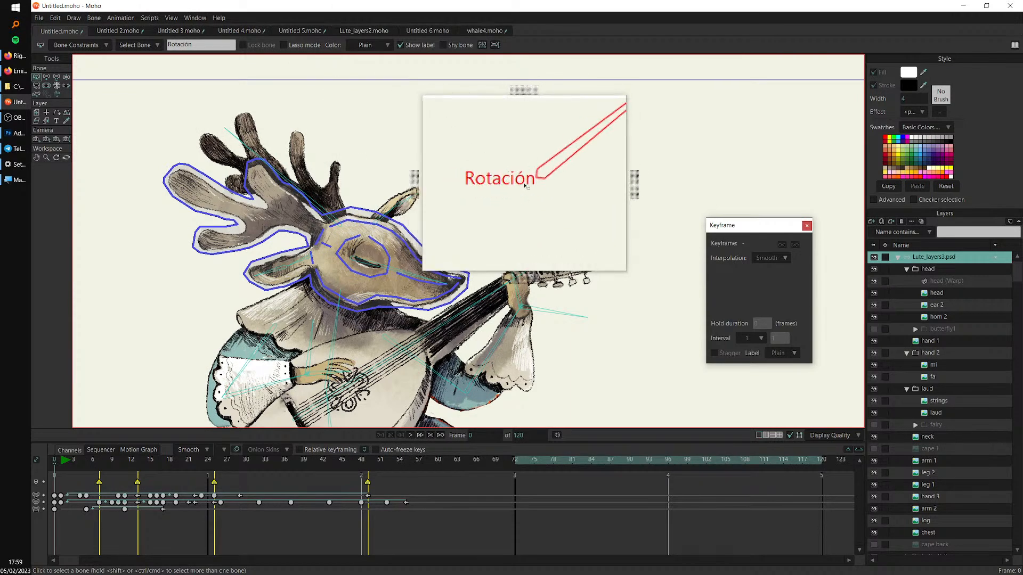
key(super+Escape)
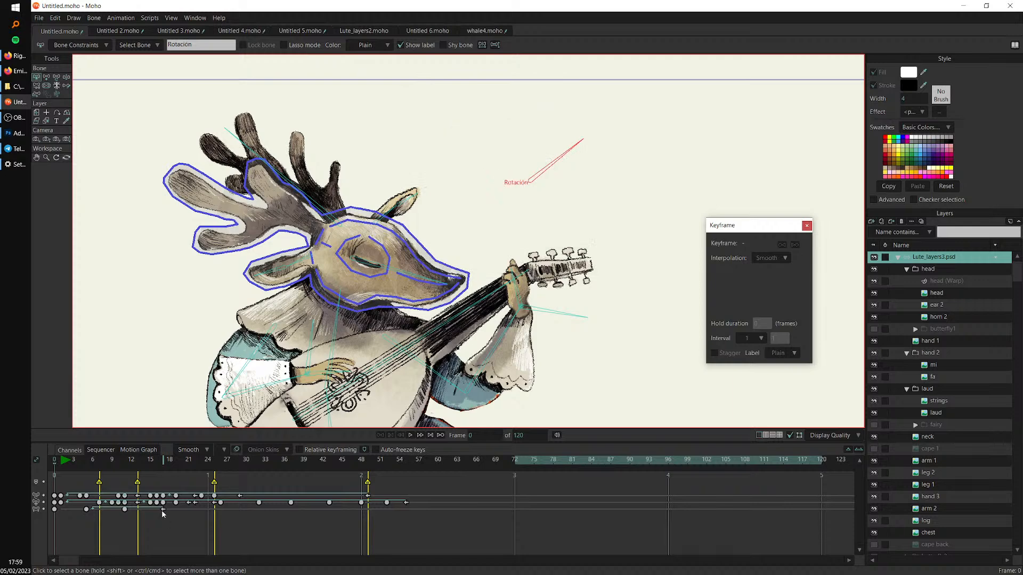
Go to frame 0 and open the Actions window, placing it clear of the Rotación bone
click(61, 460)
click(53, 461)
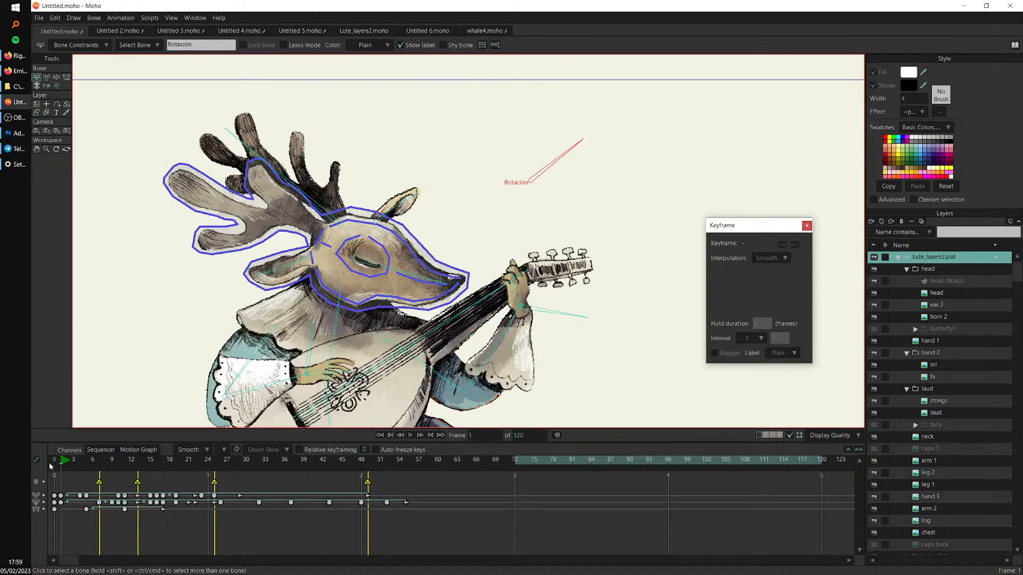
click(195, 18)
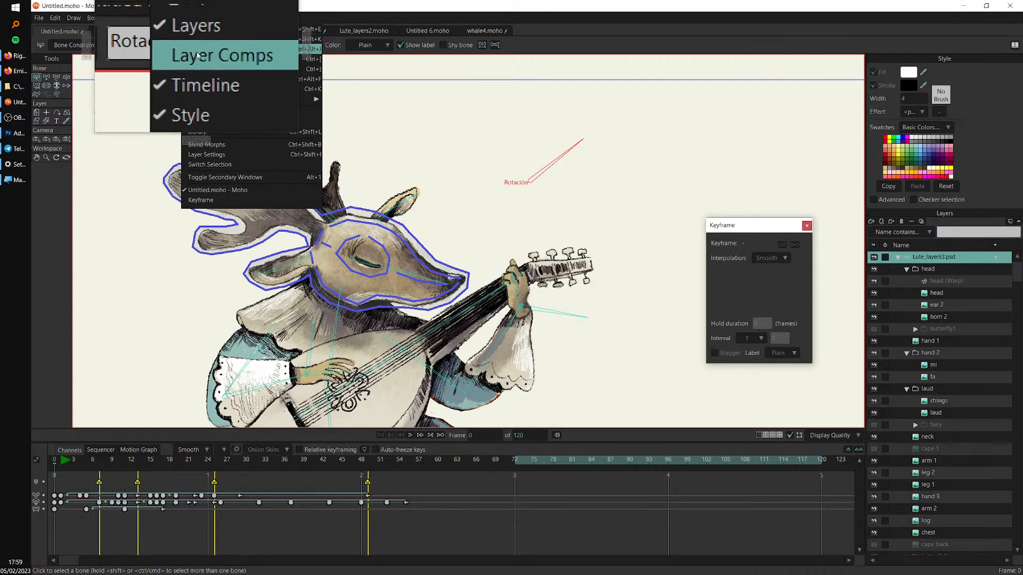
click(208, 89)
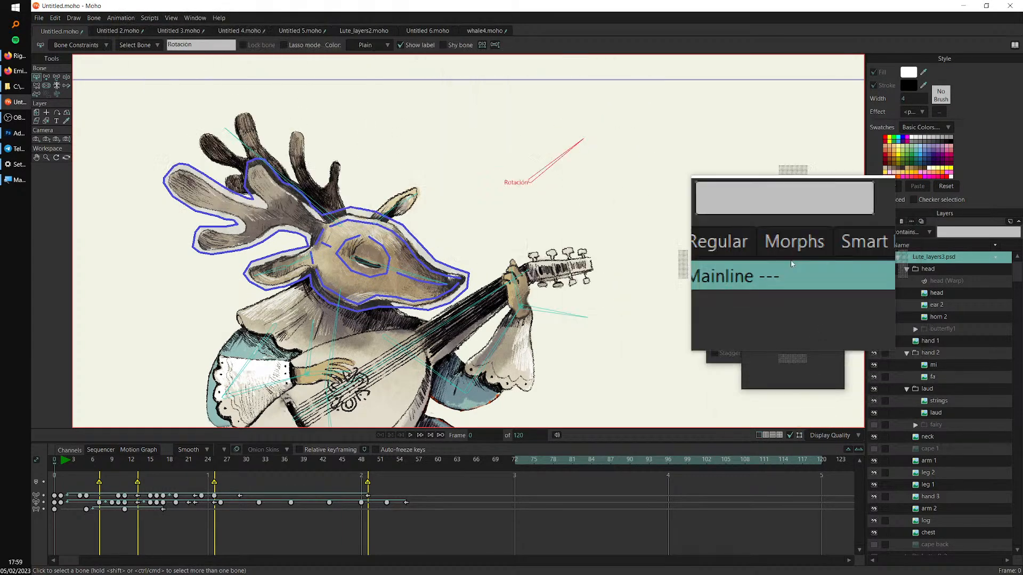
drag(765, 214, 649, 167)
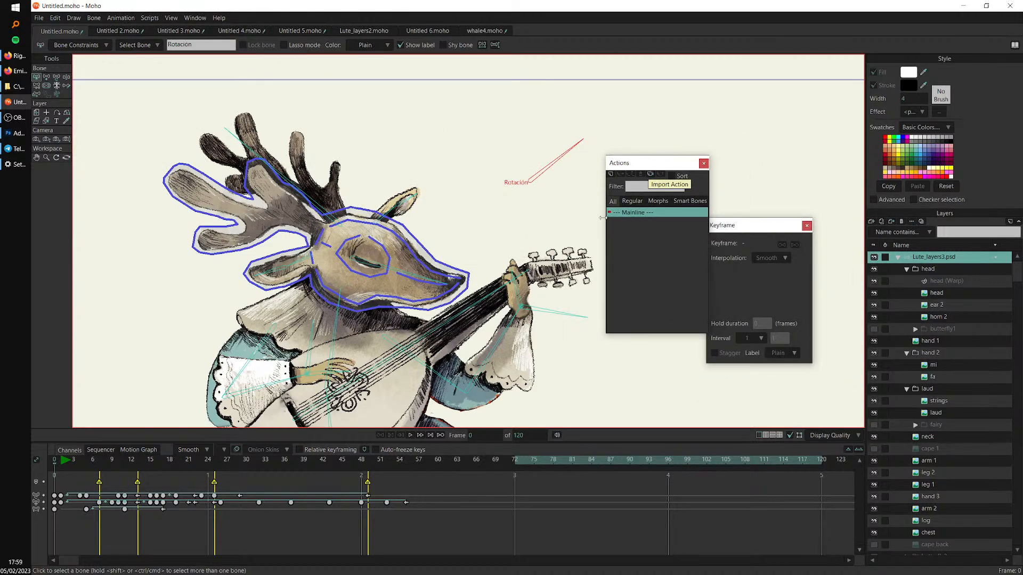
drag(556, 164, 510, 176)
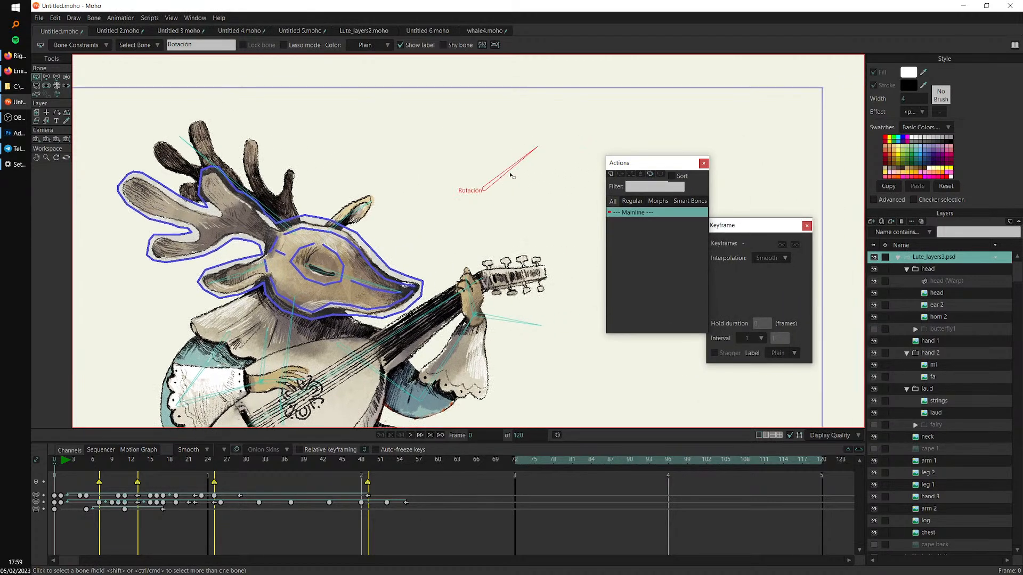
scroll(510, 176, up, 2)
drag(655, 167, 654, 153)
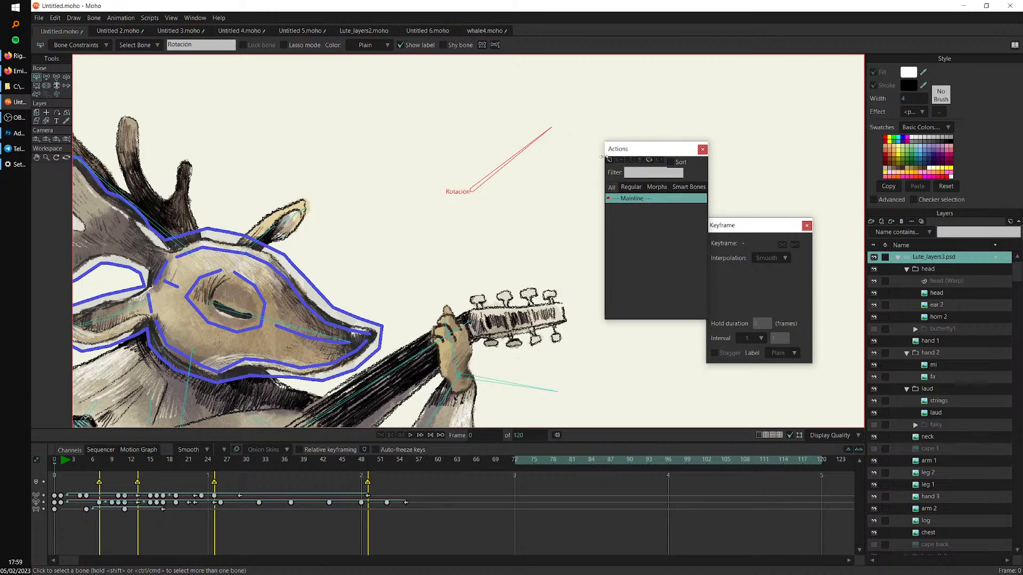
Create a new action named Rotación for the selected bone
key(super+plus)
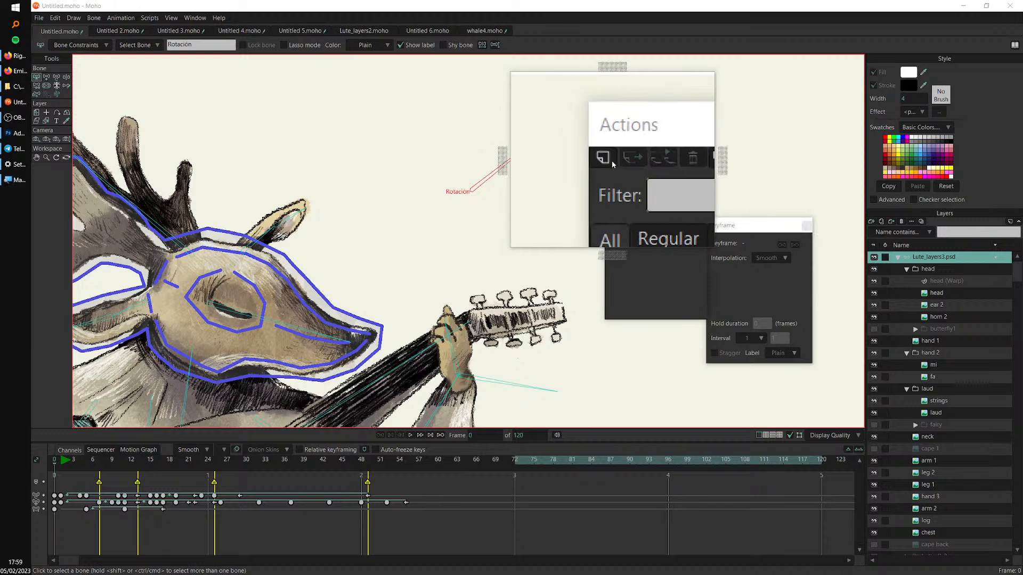
click(609, 160)
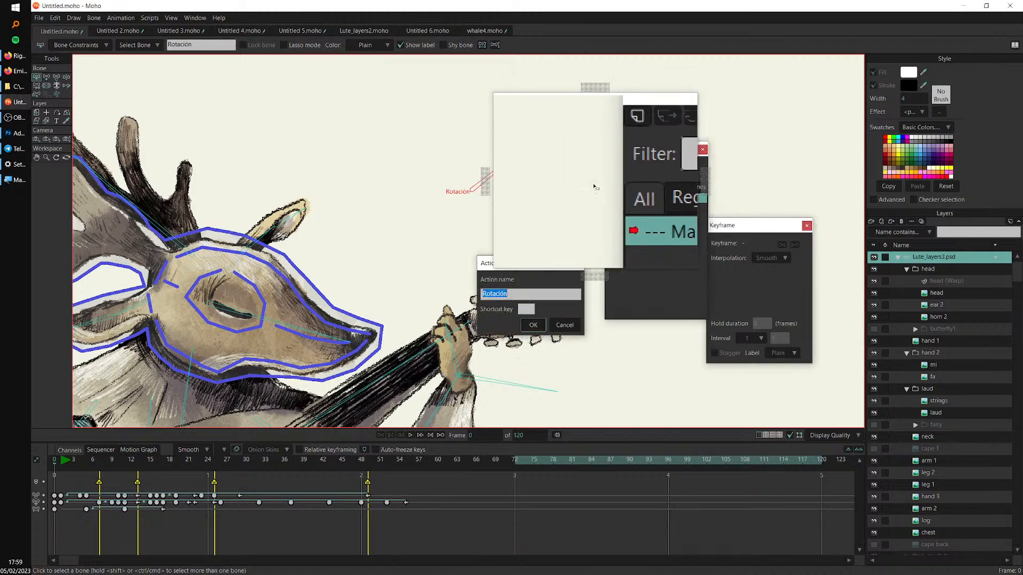
key(super+Escape)
drag(542, 269, 554, 168)
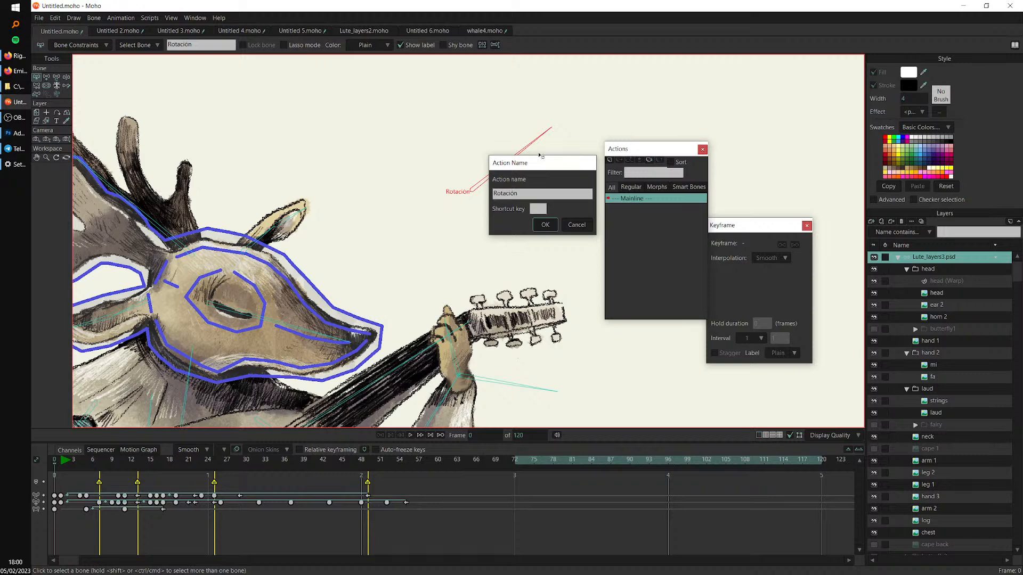
click(544, 226)
At frame 96 of the Rotación action, rotate the Rotación bone downward to an angle of about -41.5°
drag(129, 501, 663, 520)
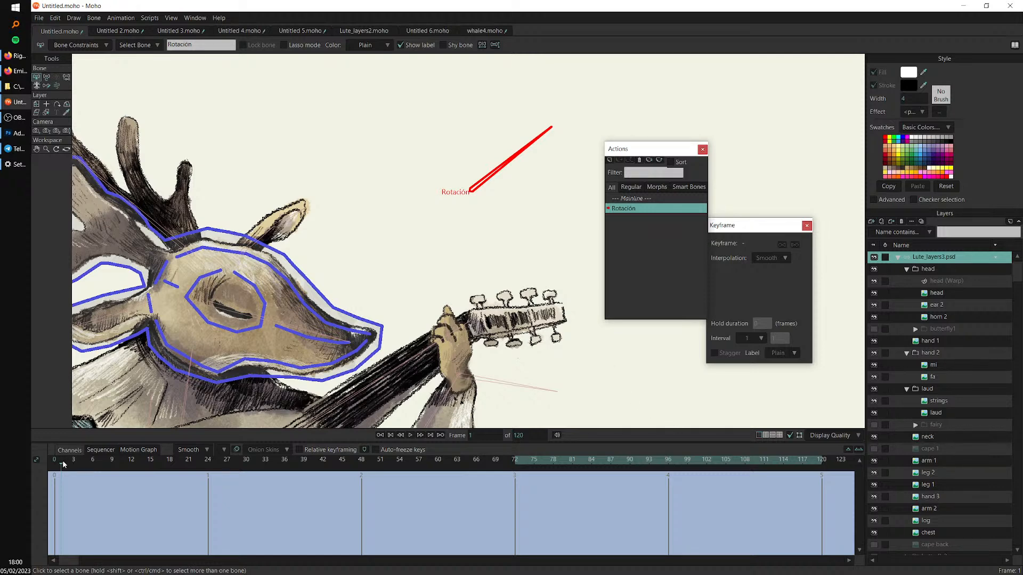
drag(63, 464, 273, 467)
click(51, 79)
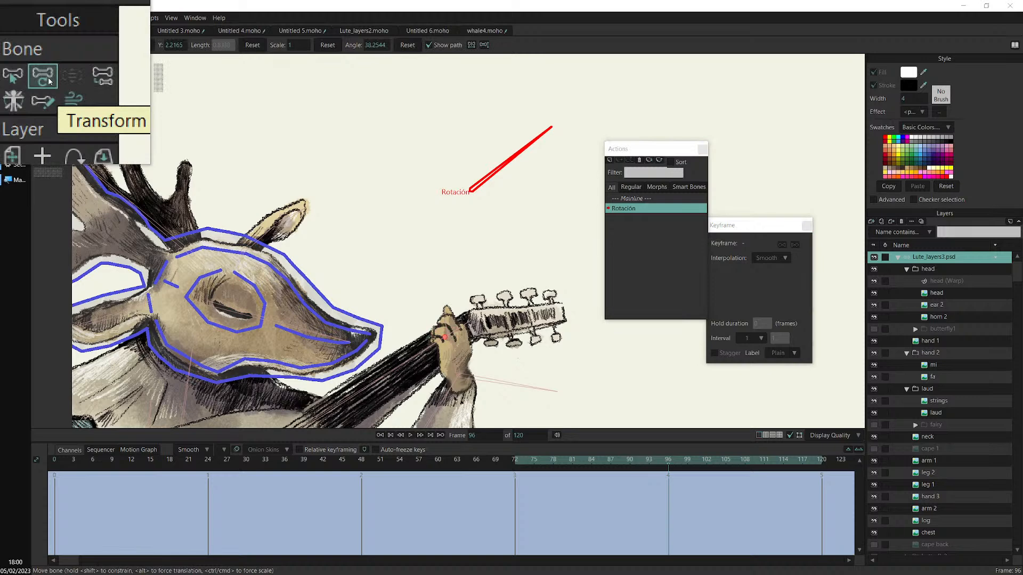
drag(530, 146, 522, 236)
drag(62, 464, 668, 486)
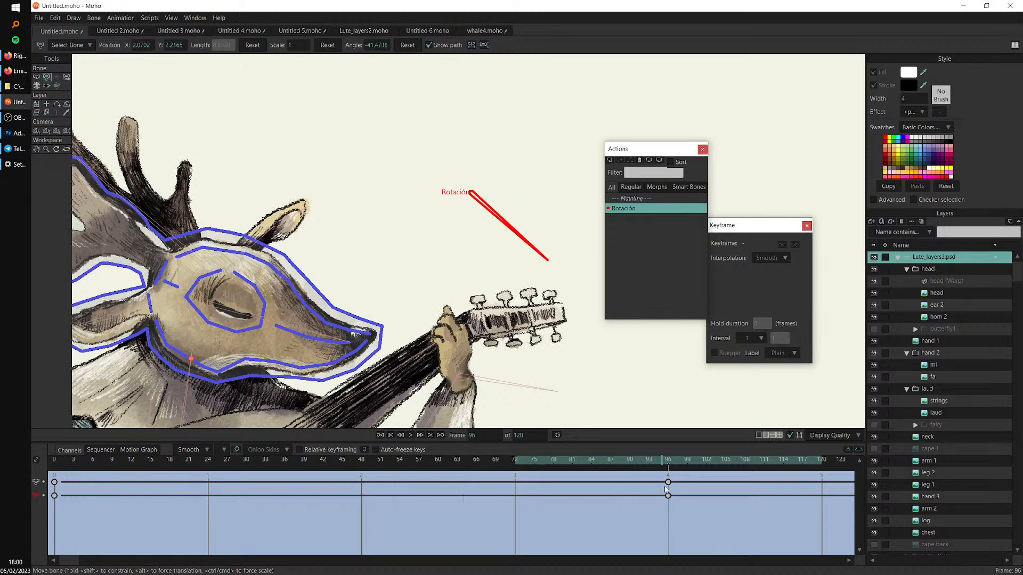
At frame 96, move the far antler's bone down and back, and the far ear's bone to about X 0.07, Y 0.23
drag(459, 347, 527, 333)
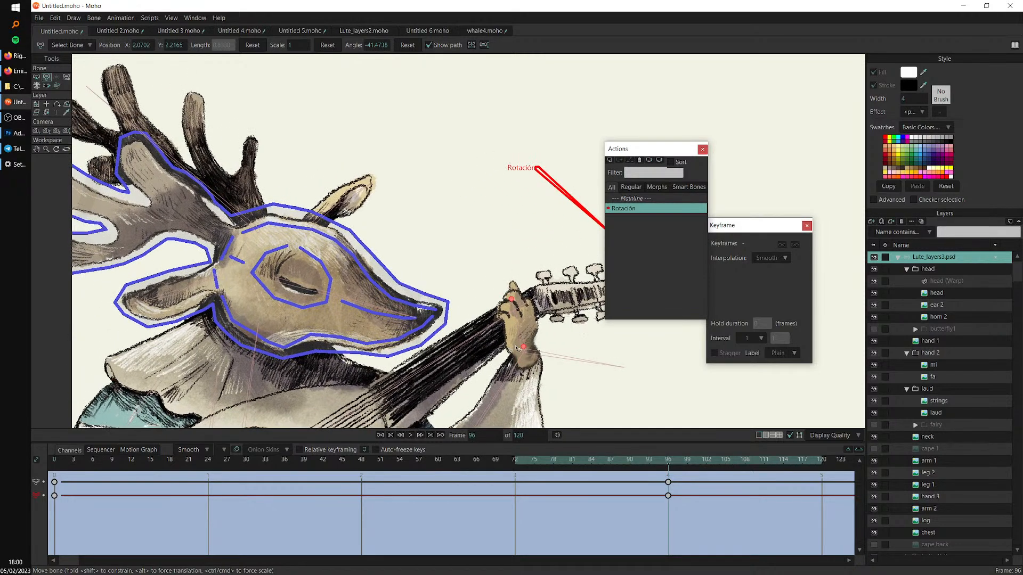
drag(515, 348, 532, 346)
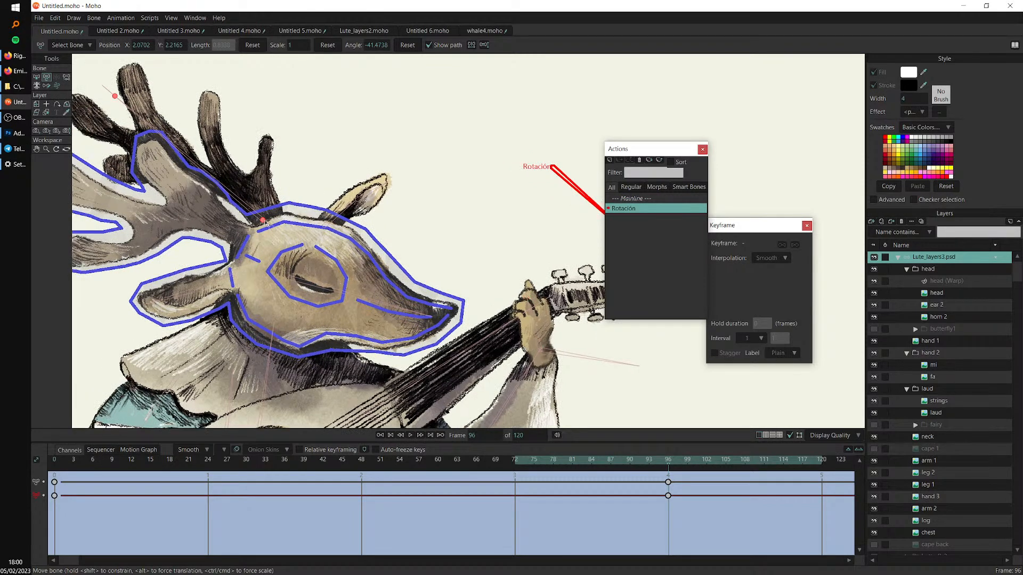
drag(264, 222, 248, 244)
click(327, 225)
drag(325, 228, 307, 252)
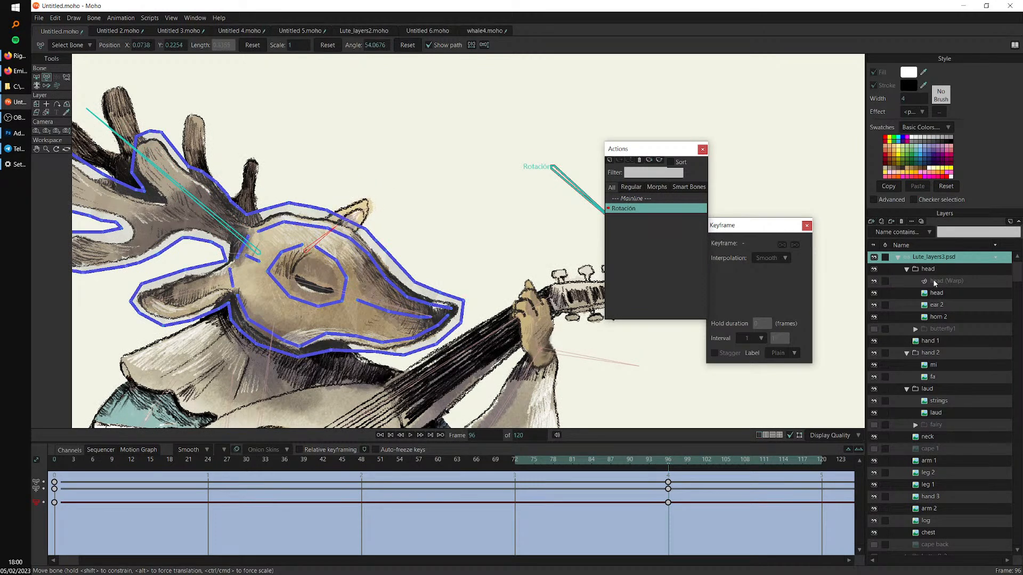
On the head (Warp) layer at frame 96, move the eye loop's mesh points forward towards the snout
click(941, 281)
mouse_move(340, 255)
mouse_down()
mouse_move(266, 290)
mouse_move(349, 296)
mouse_move(366, 245)
mouse_up()
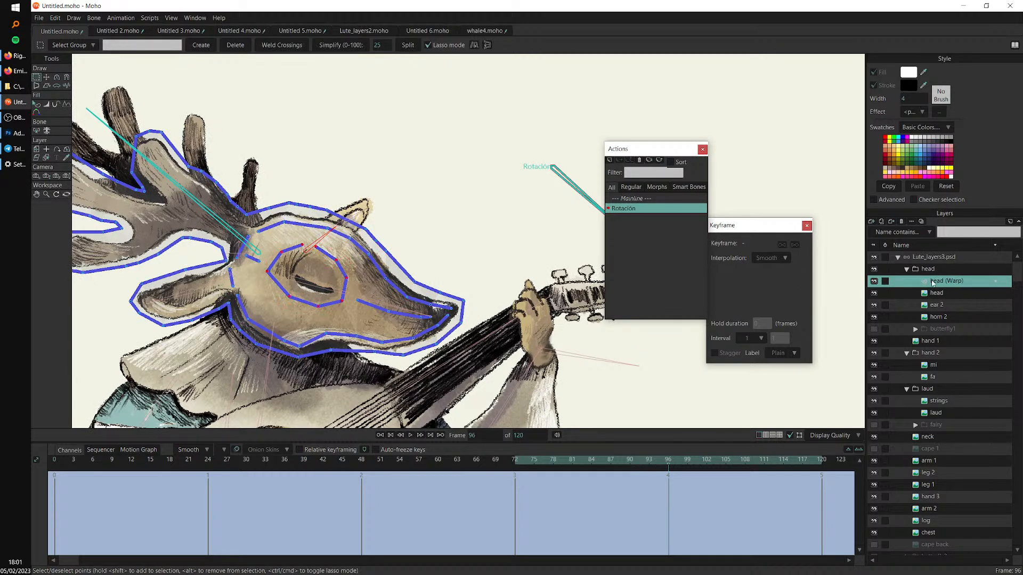
key(super+plus)
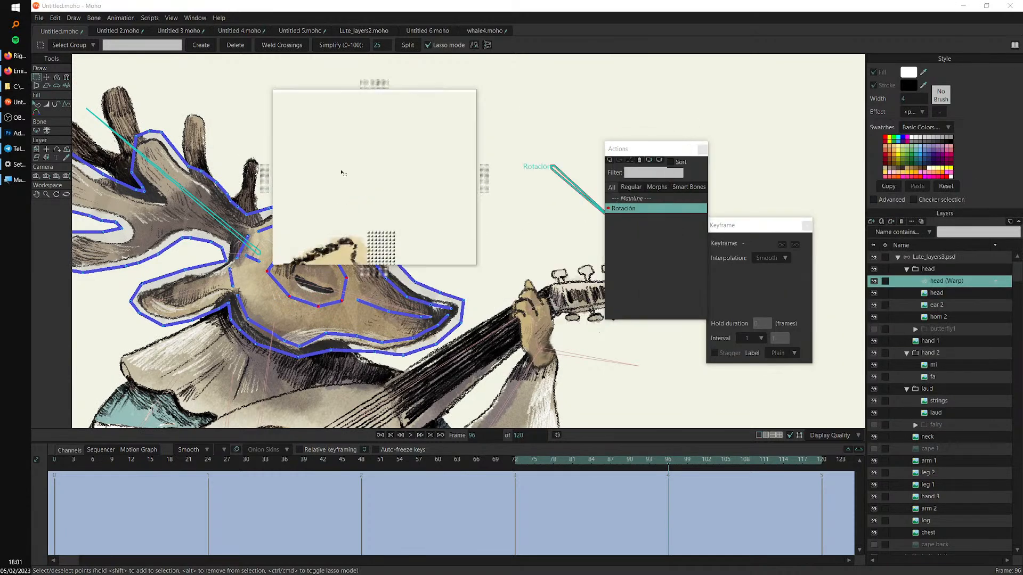
click(45, 75)
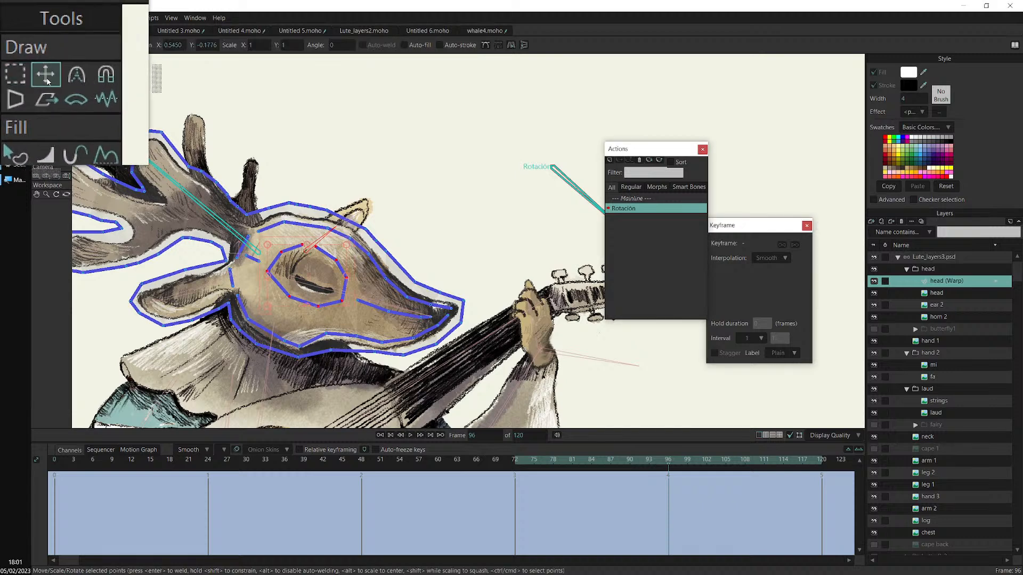
key(super+Escape)
drag(354, 297, 359, 265)
key(Return)
drag(327, 228, 285, 219)
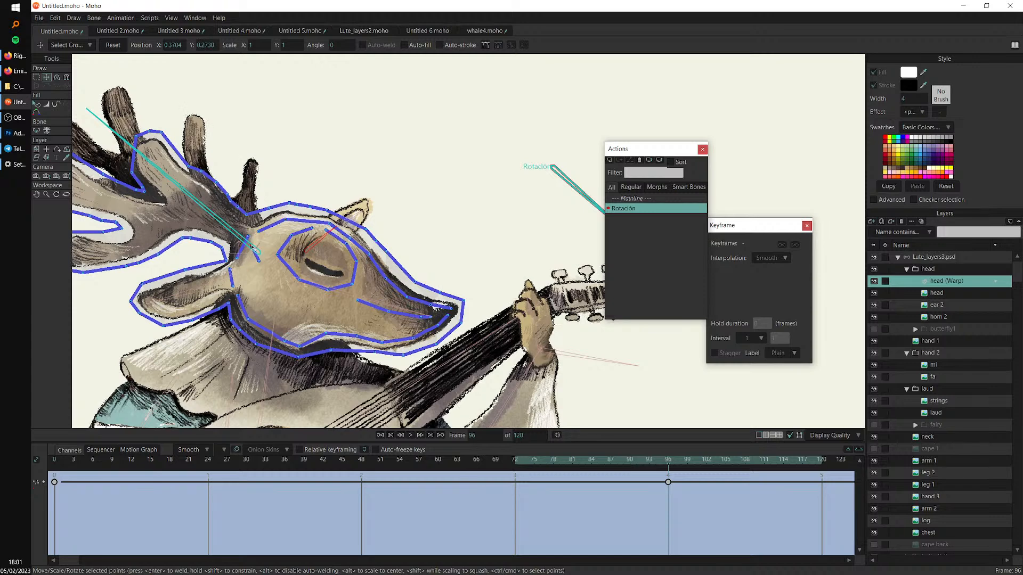
At frame 96, adjust the snout-line points and the mesh points around the neck and lower jaw for the turned pose
drag(358, 300, 414, 326)
key(g)
mouse_move(240, 274)
mouse_down()
mouse_move(167, 268)
mouse_move(118, 338)
mouse_move(246, 306)
mouse_move(277, 283)
mouse_up()
key(t)
drag(231, 254, 231, 292)
drag(230, 320, 233, 316)
scroll(313, 221, down, 2)
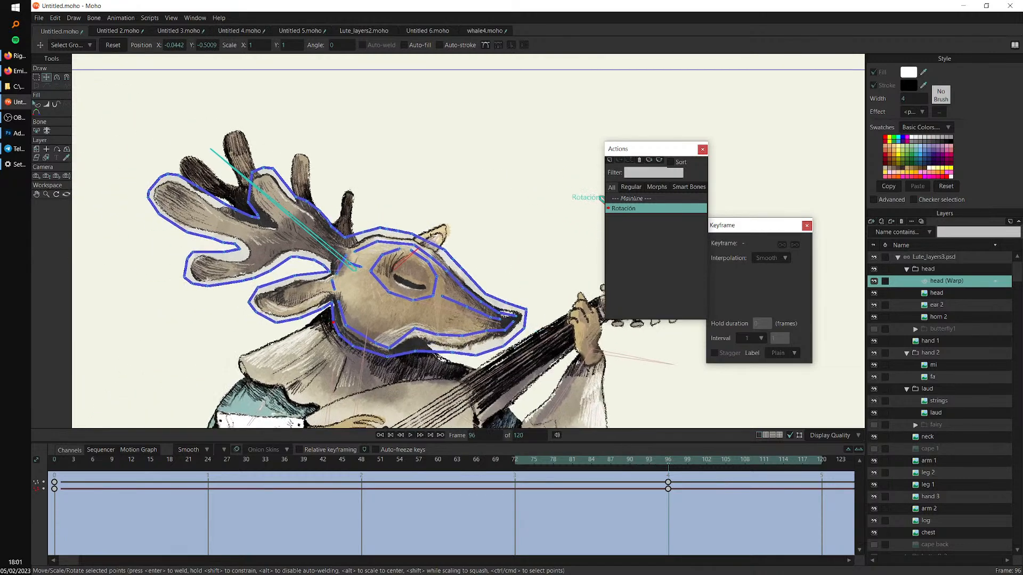
click(437, 323)
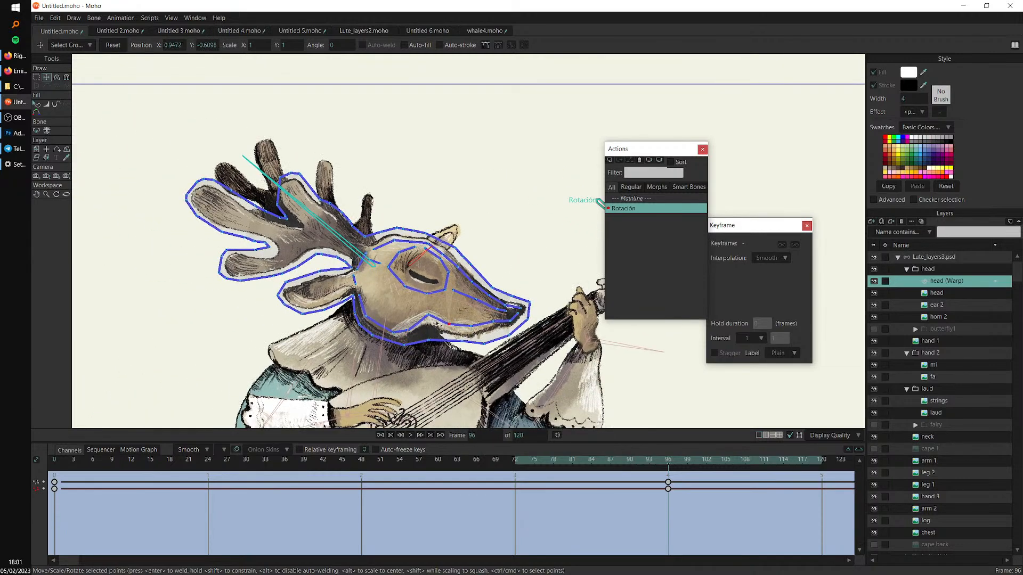
Scrub through the head turn and, at frame 95, reshape the near antler's mesh points closer to the far antler
drag(55, 462, 604, 460)
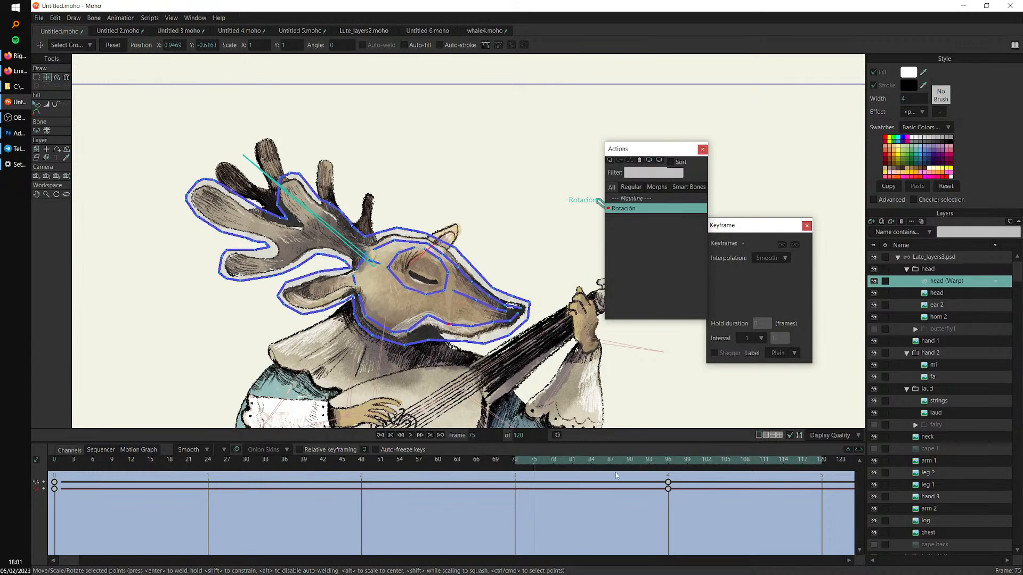
drag(481, 484, 653, 458)
key(g)
mouse_move(364, 236)
mouse_down()
mouse_move(114, 217)
mouse_move(299, 287)
mouse_up()
key(t)
drag(462, 371, 466, 367)
key(Return)
drag(366, 237, 357, 260)
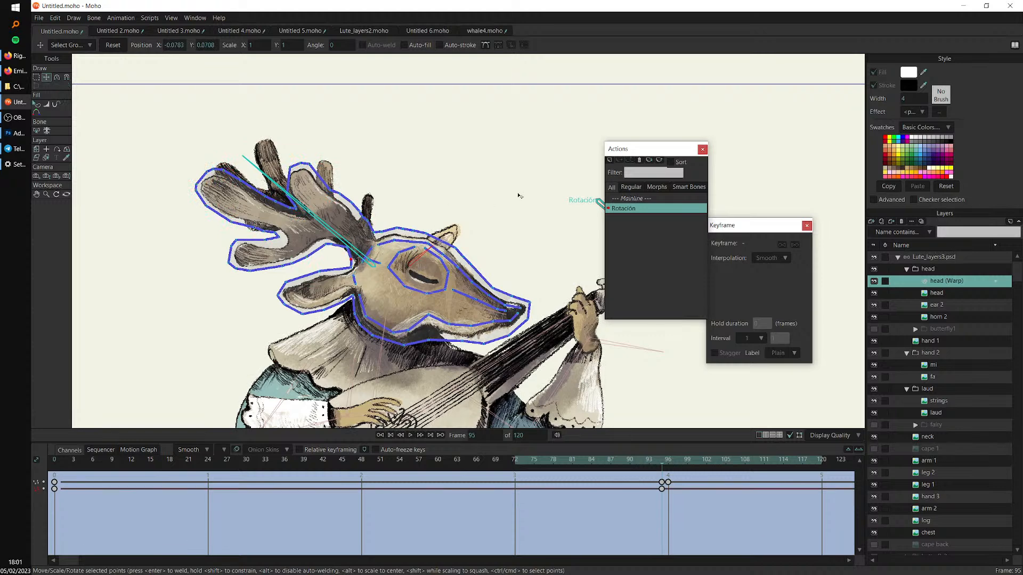
scroll(495, 205, down, 2)
click(662, 483)
drag(662, 482, 527, 468)
Return to the Mainline, hide the head (Warp) layer, and select the Lute_layers3.psd bone layer at frame 1
double_click(649, 198)
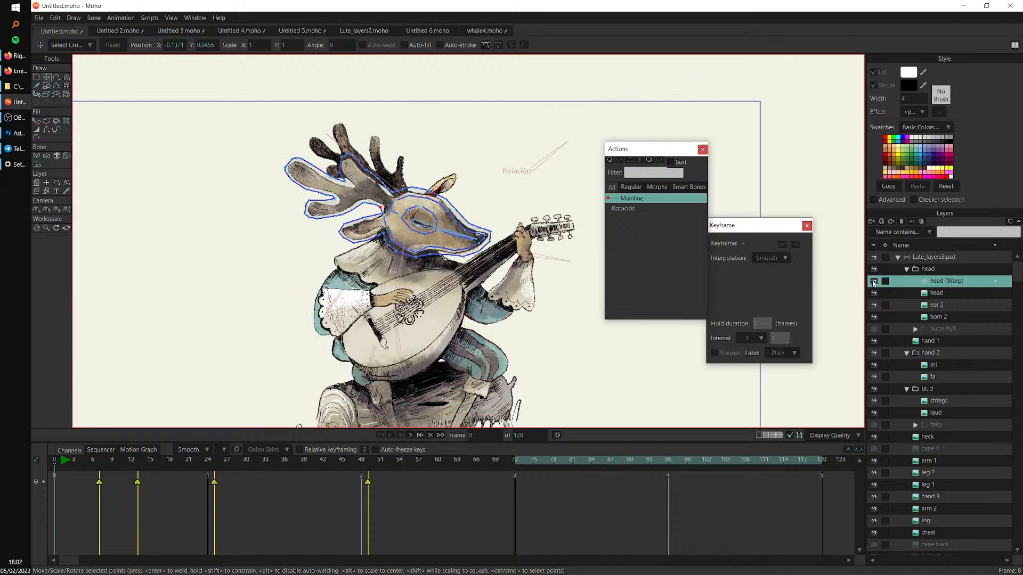
click(874, 282)
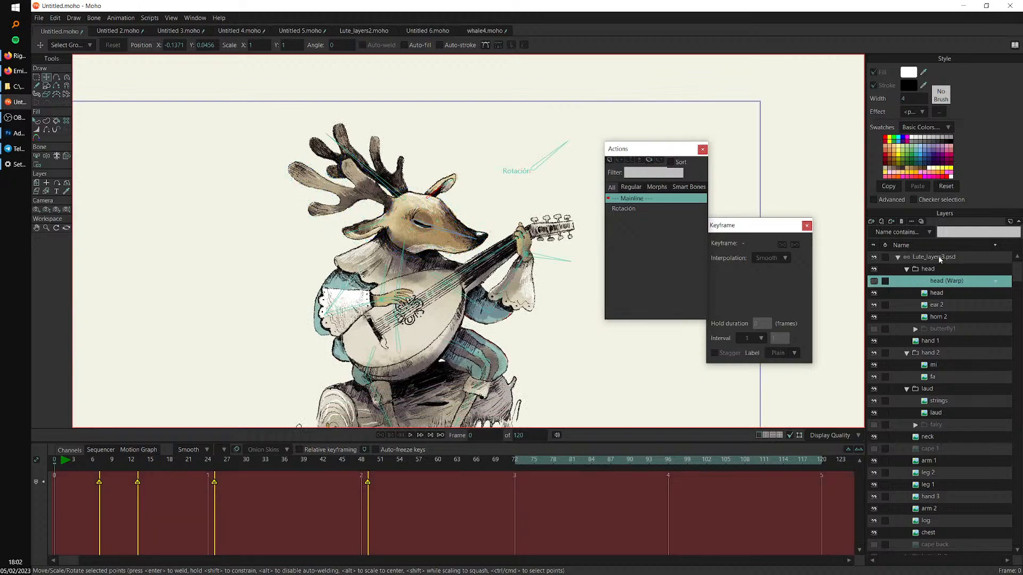
click(938, 257)
mouse_move(63, 459)
mouse_down()
mouse_move(110, 476)
mouse_move(62, 475)
mouse_up()
drag(499, 224, 424, 248)
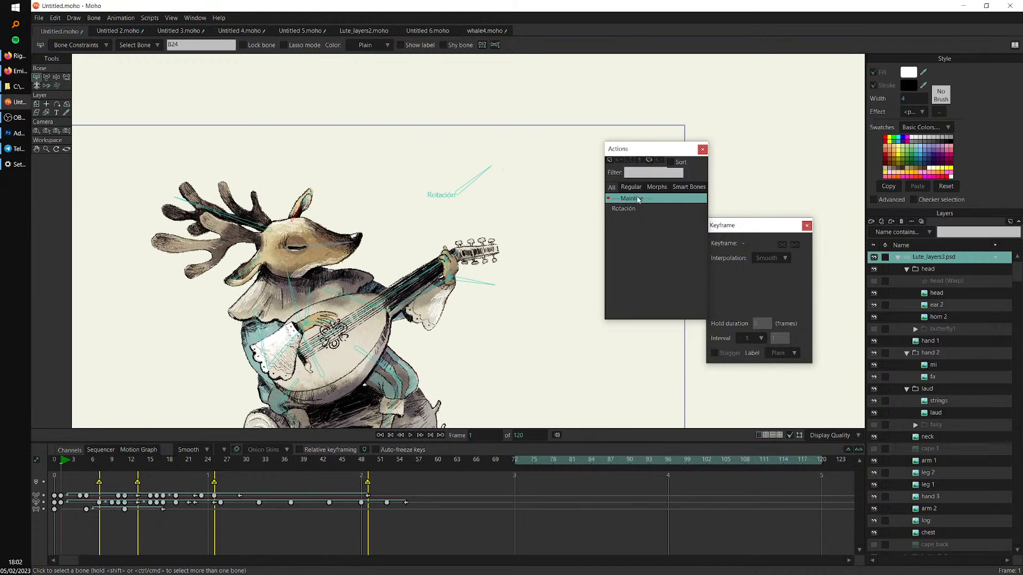
Activate the Rotación action and switch back to the Mainline to show how they alternate
key(super+plus)
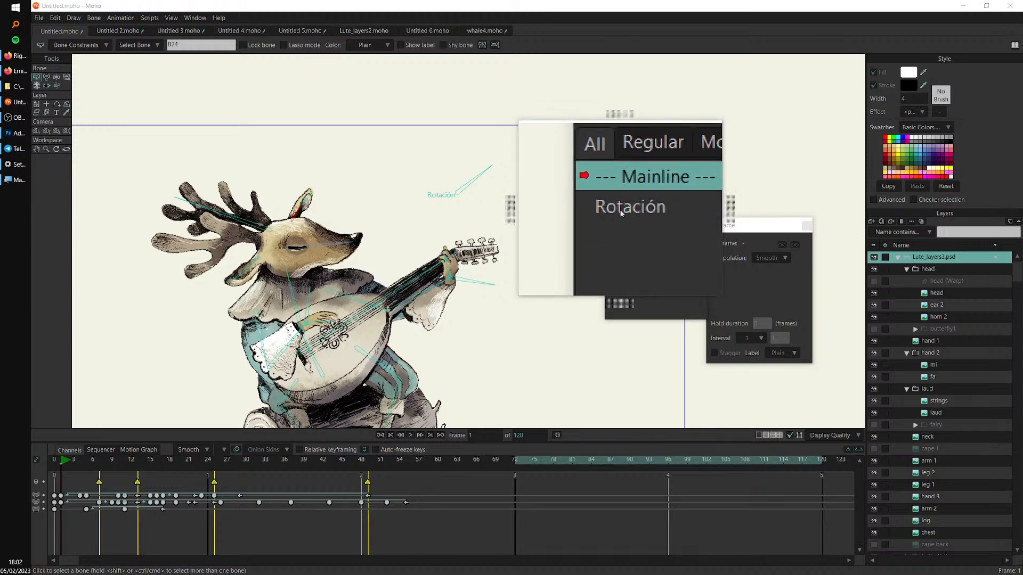
double_click(621, 212)
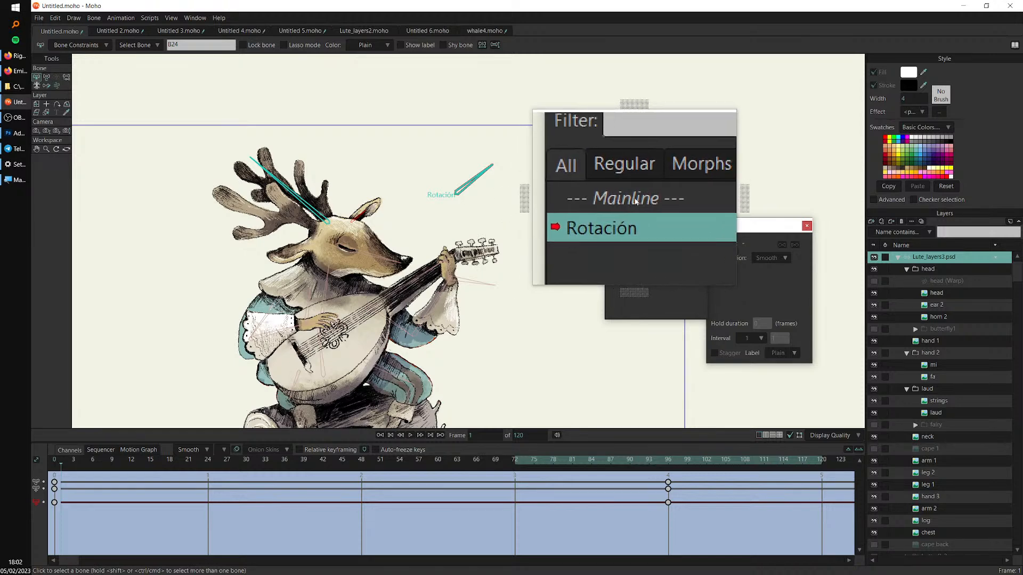
click(634, 202)
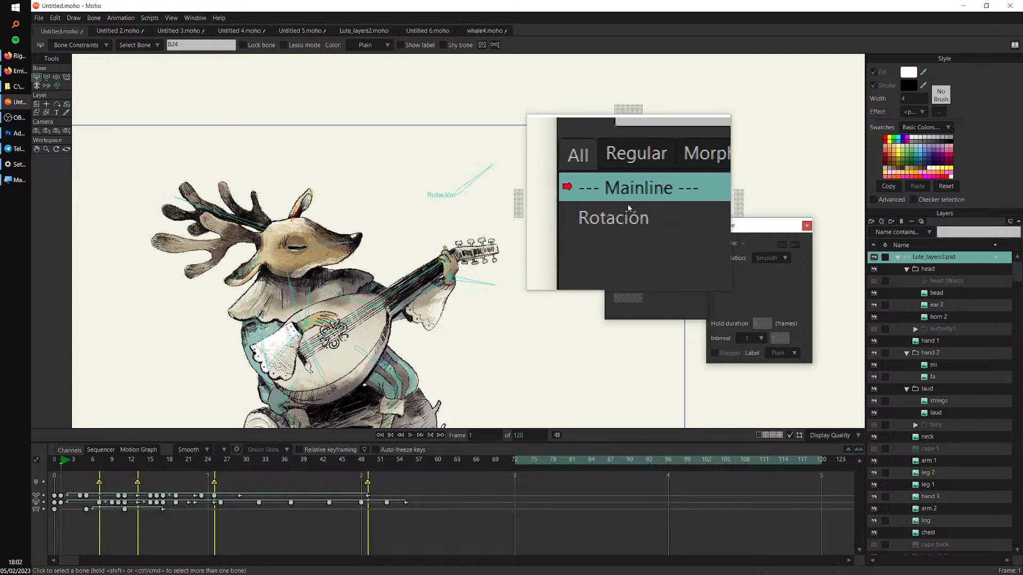
key(super+Escape)
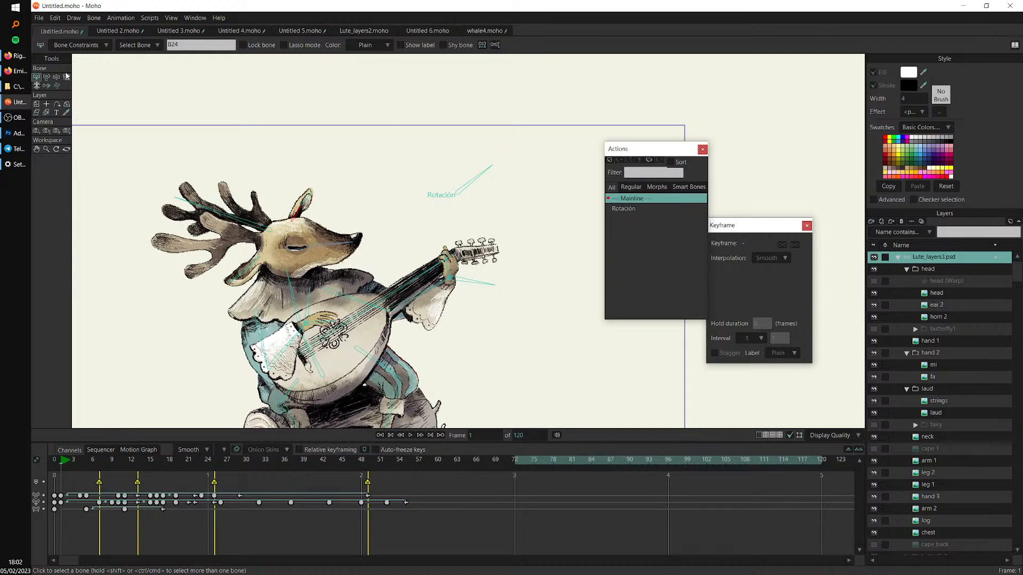
Key the Rotación bone at frame 1, and rotate it down to about -29.6° at frame 13
click(46, 77)
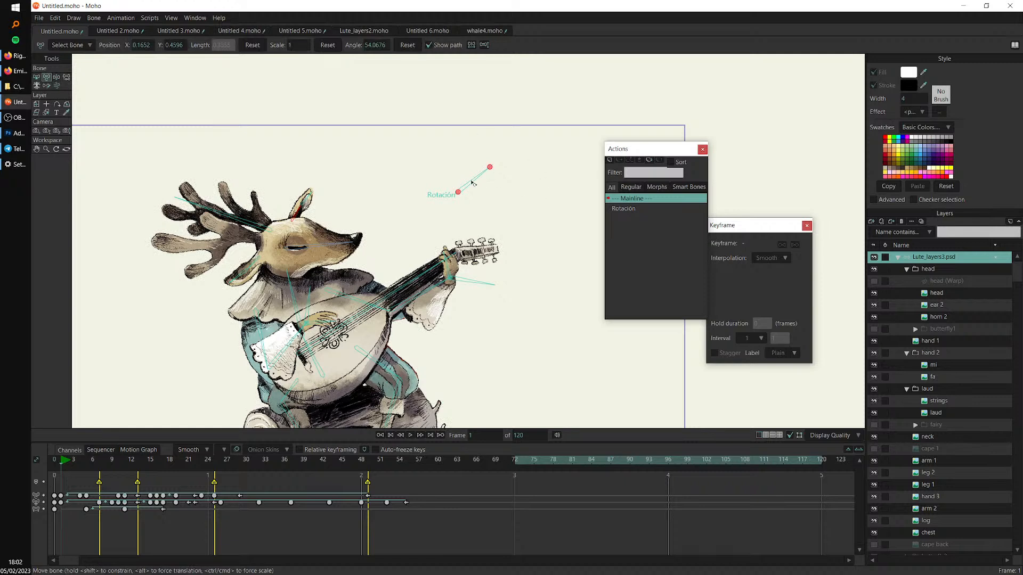
click(478, 182)
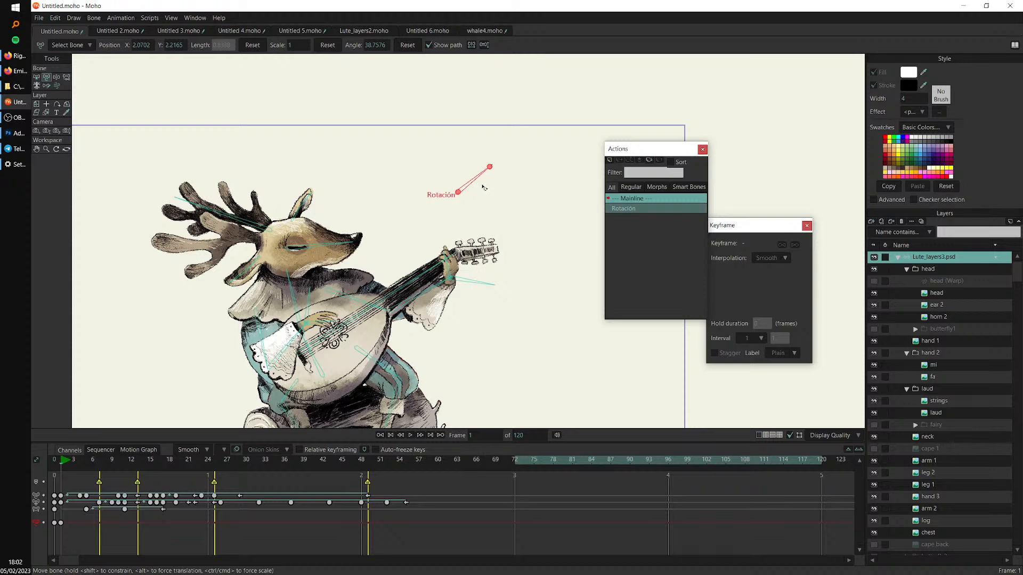
drag(78, 463, 138, 476)
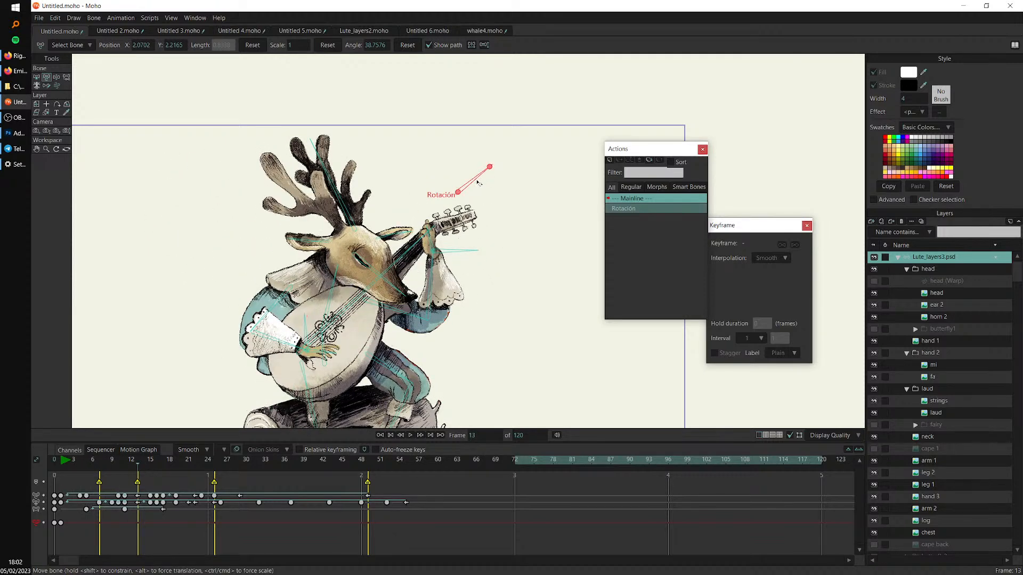
drag(476, 183, 487, 215)
Copy the Rotación bone's frame 1 key to frame 25 and give that key a relative Cycle interpolation
click(215, 462)
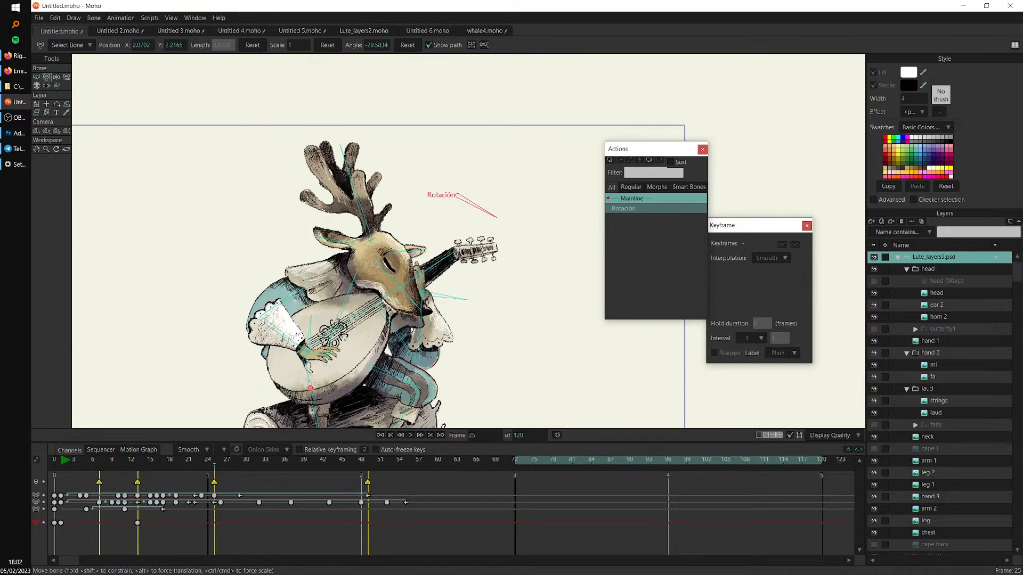
click(62, 525)
key(ctrl+c)
key(ctrl+v)
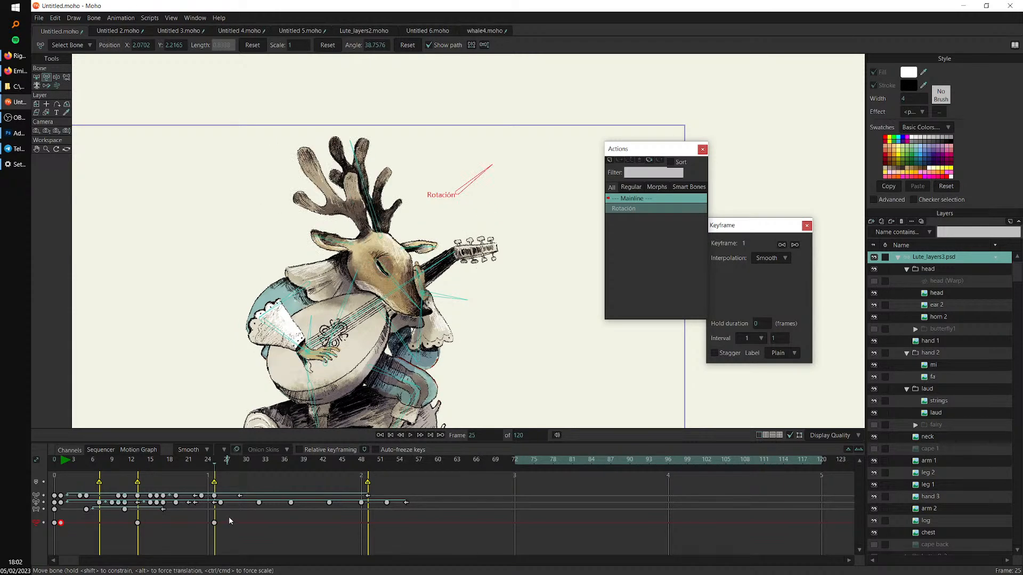
right_click(215, 523)
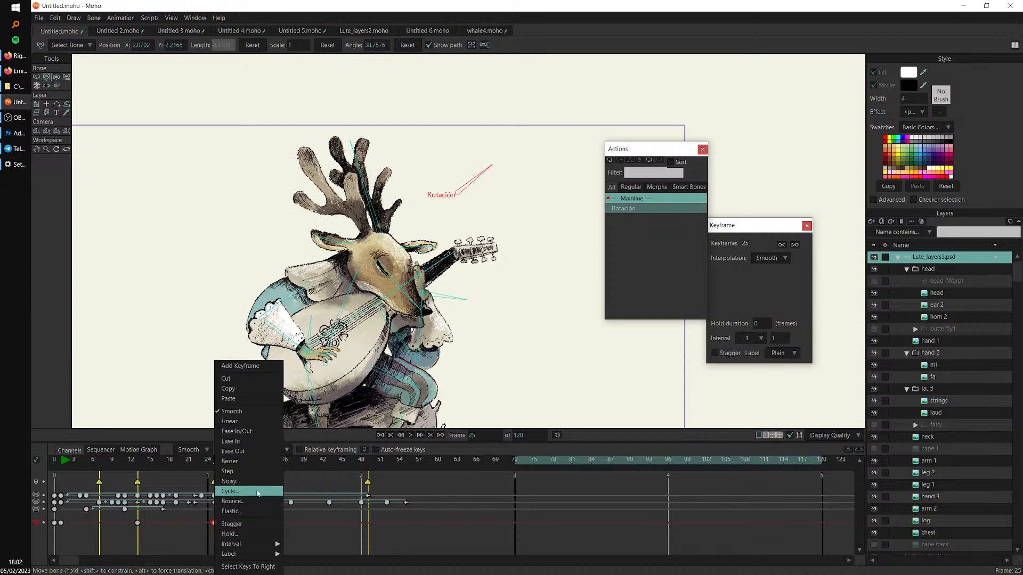
click(253, 492)
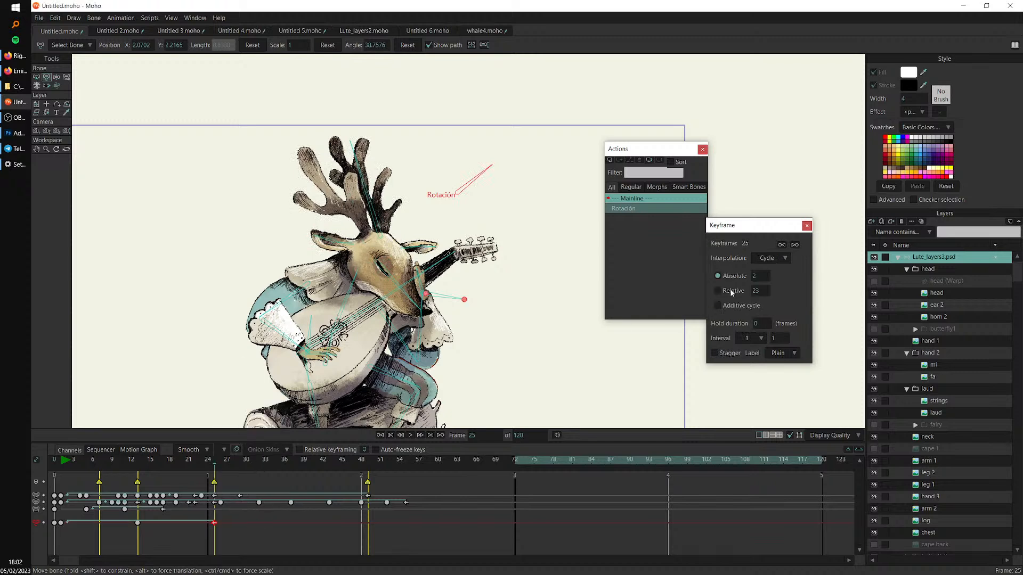
click(731, 293)
Play the animation, try shifting the Rotación bone's keys to frames 9, 21 and 33, and move them back
drag(236, 521, 53, 534)
key(space)
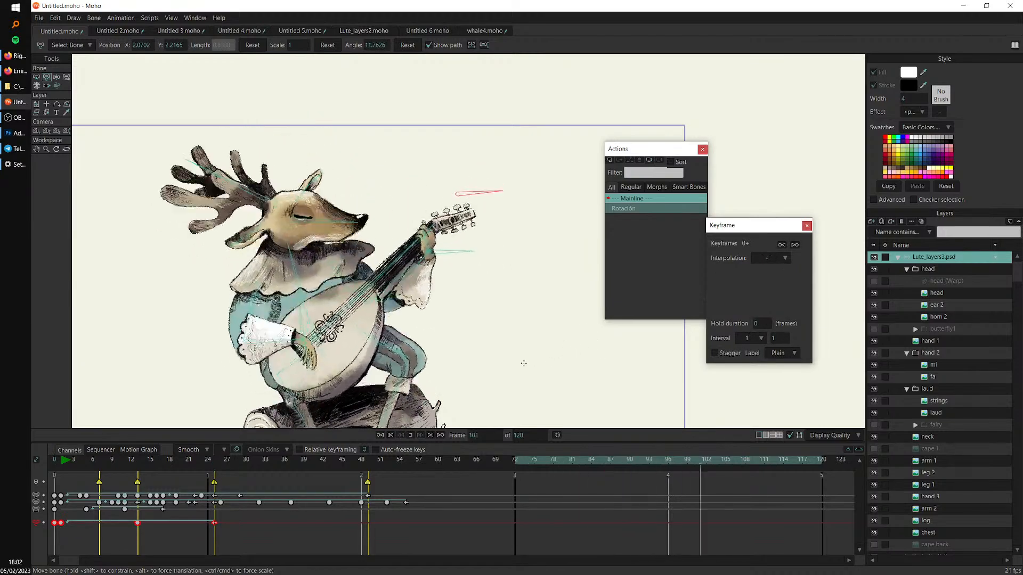
drag(214, 523, 264, 525)
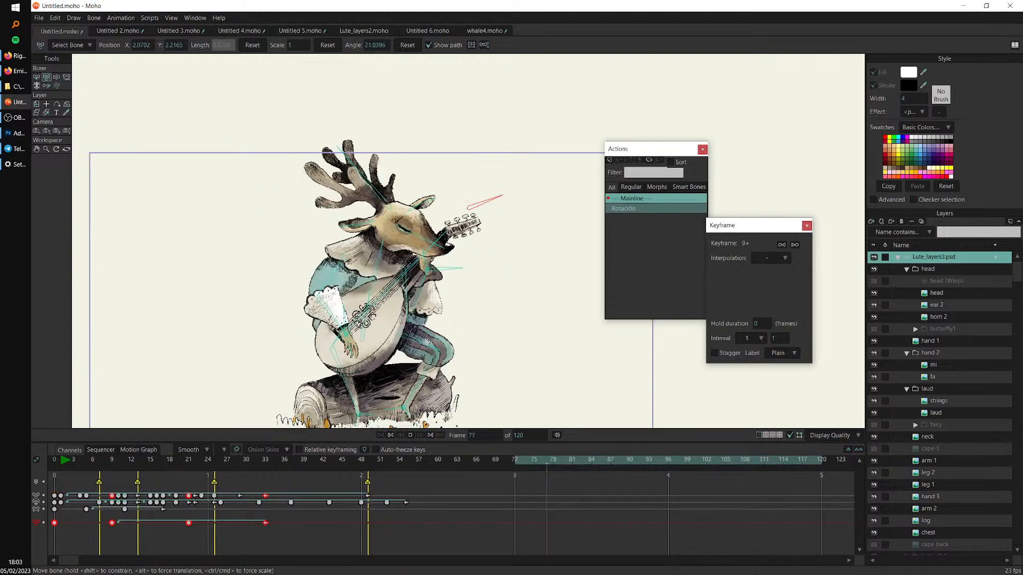
key(space)
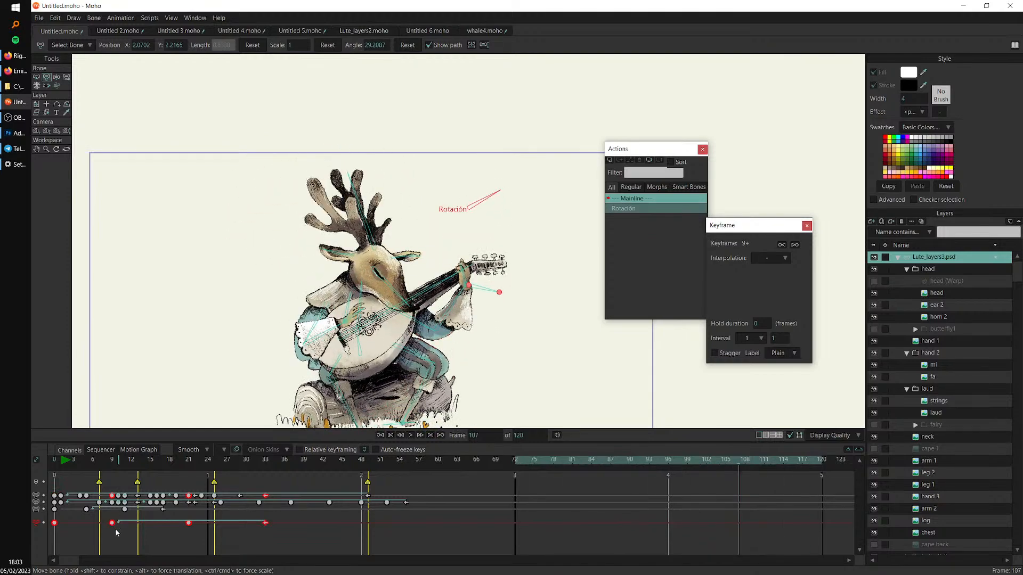
drag(111, 523, 61, 523)
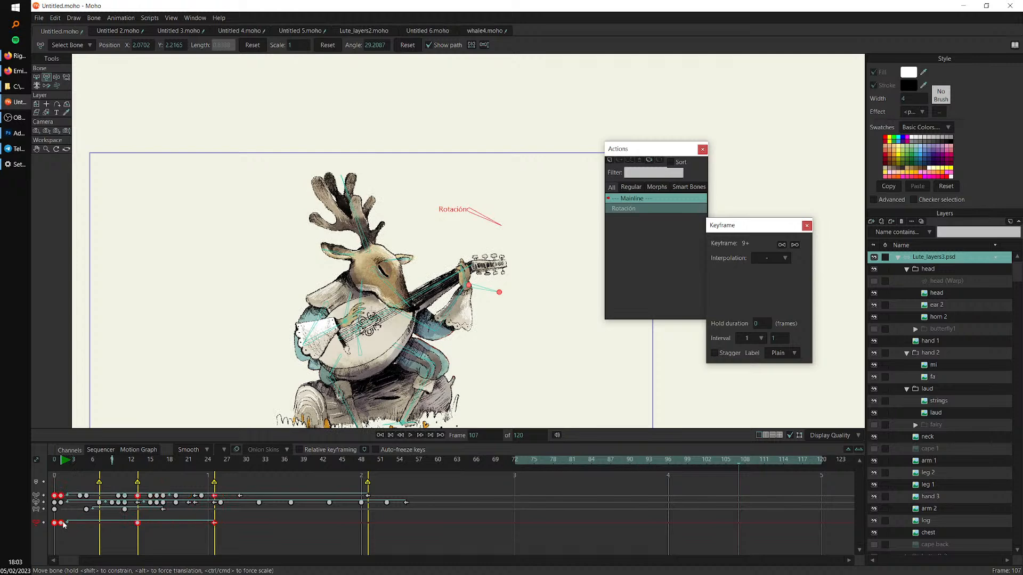
Compress the Rotación bone's cycle to 12 frames and shift its keys to frames 6, 12 and 18, checking the playback
drag(214, 523, 138, 527)
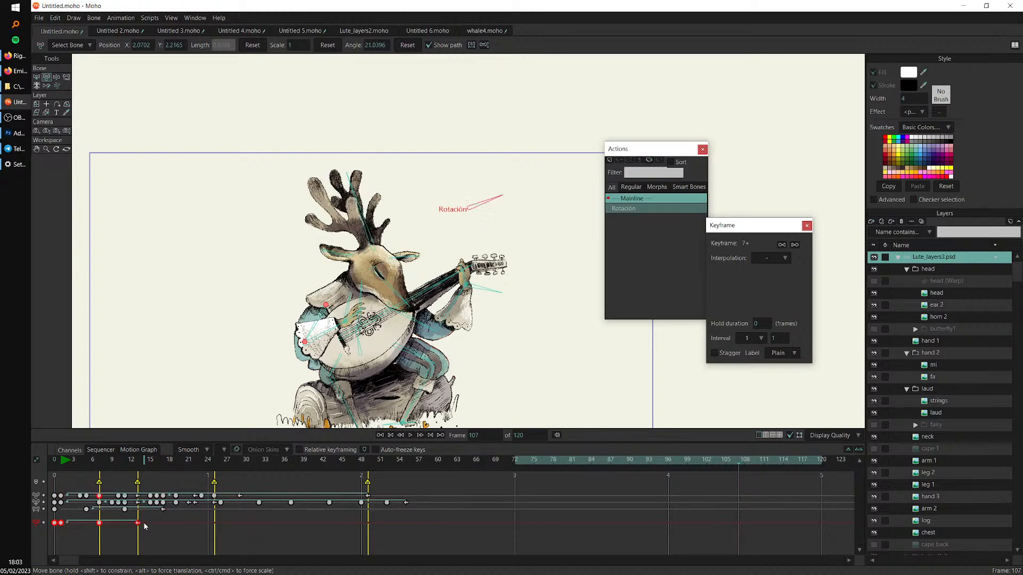
key(space)
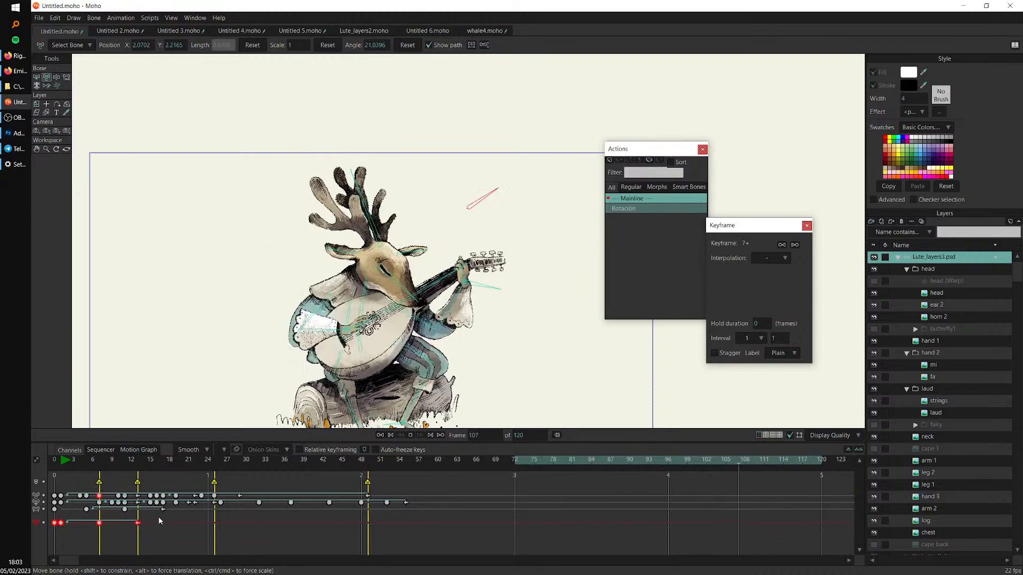
mouse_move(156, 527)
mouse_down()
mouse_move(58, 522)
mouse_move(168, 525)
mouse_up()
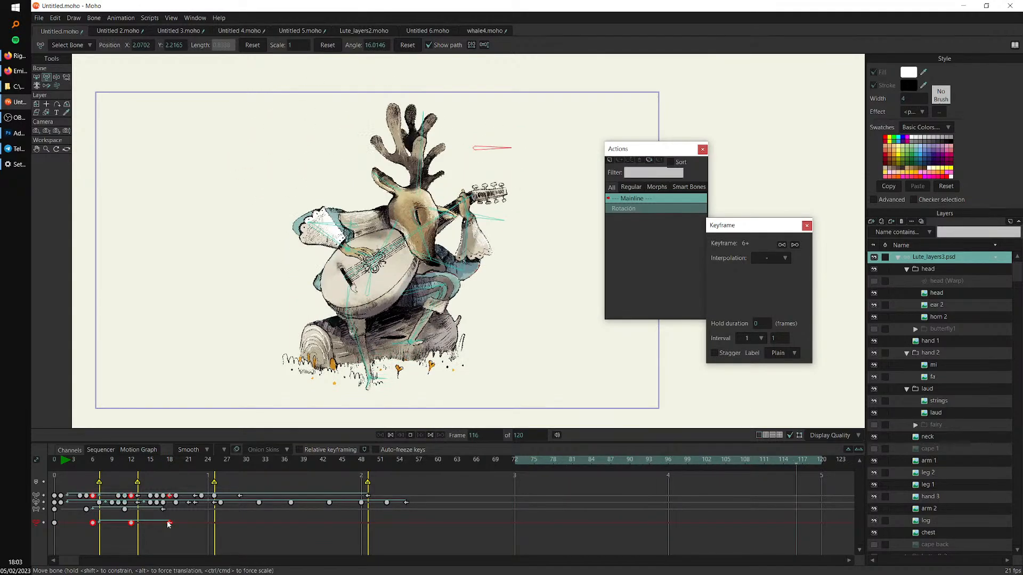
scroll(419, 234, up, 3)
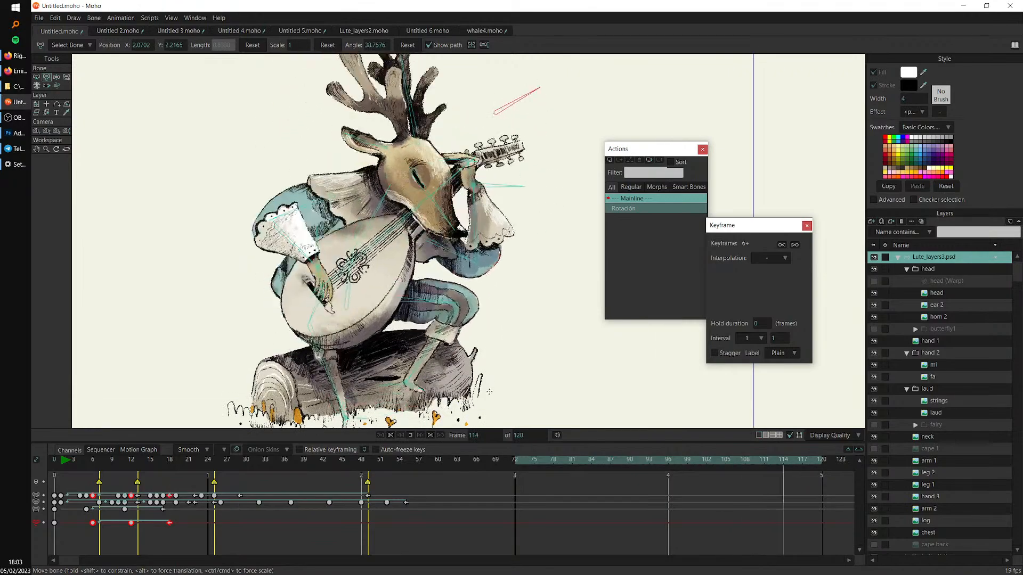
drag(495, 428, 495, 461)
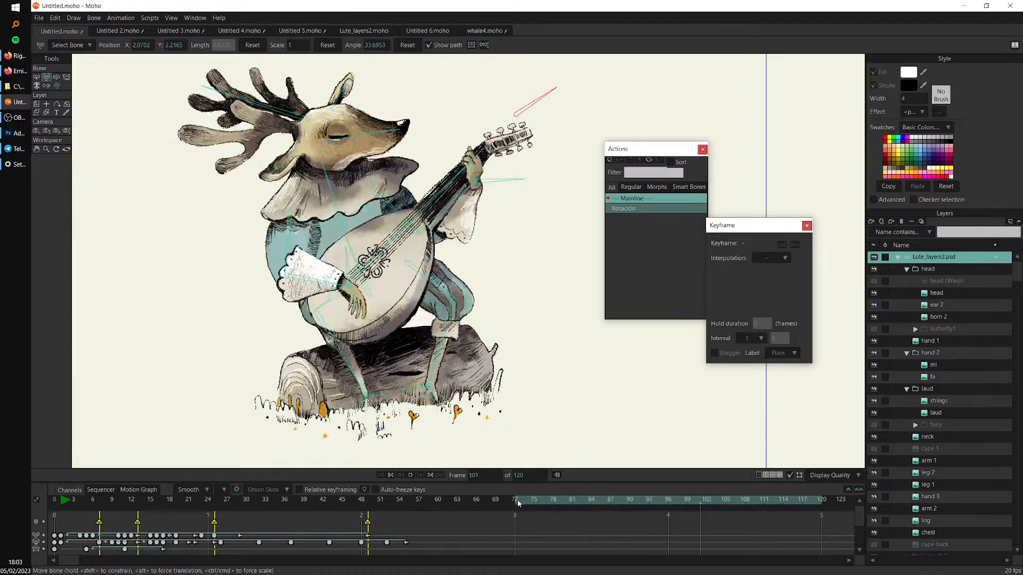
key(space)
Open the animation export for frames 72 to 120 and set the format to Animated GIF with 128 colors
scroll(549, 376, down, 3)
drag(728, 467, 641, 434)
mouse_move(513, 520)
mouse_down()
mouse_move(828, 526)
mouse_move(695, 549)
mouse_move(483, 516)
mouse_move(495, 519)
mouse_up()
drag(553, 534, 669, 520)
key(ctrl+e)
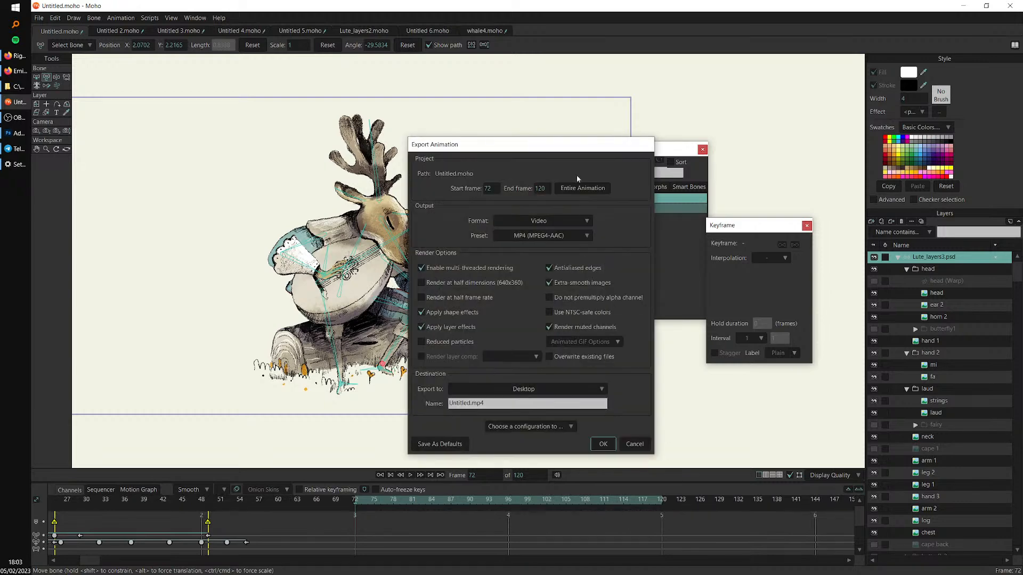
click(564, 219)
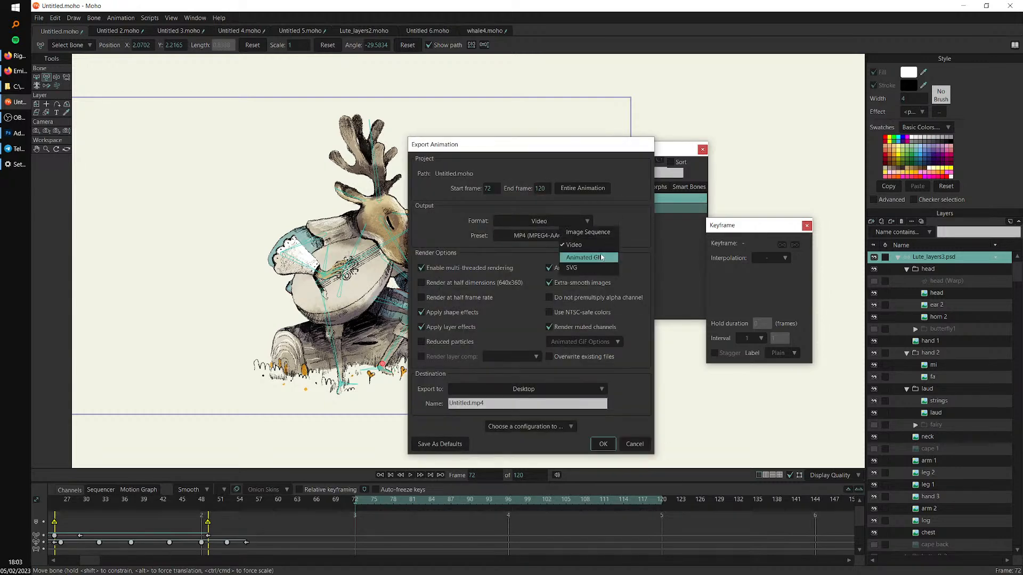
click(602, 260)
click(605, 344)
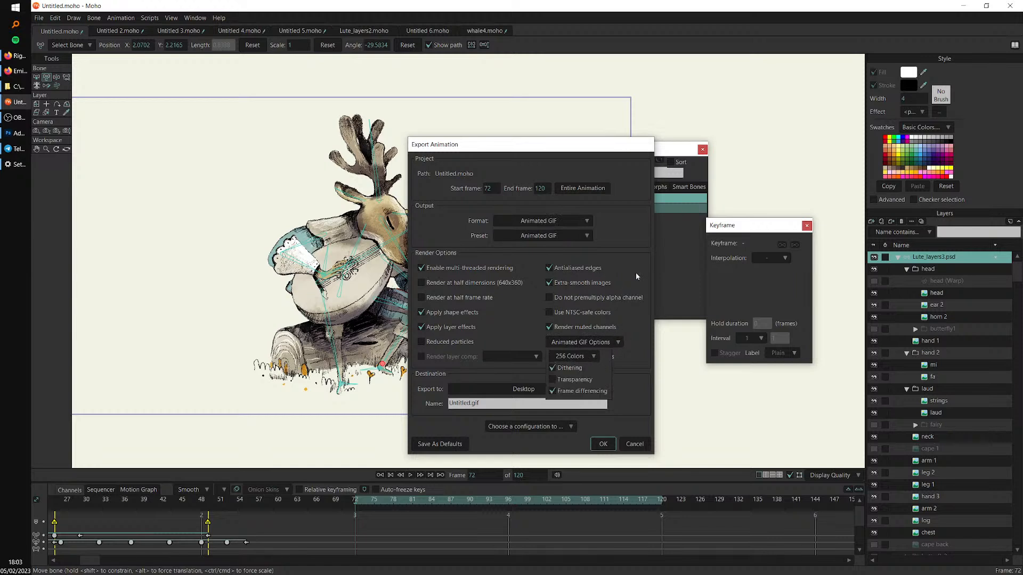
click(586, 354)
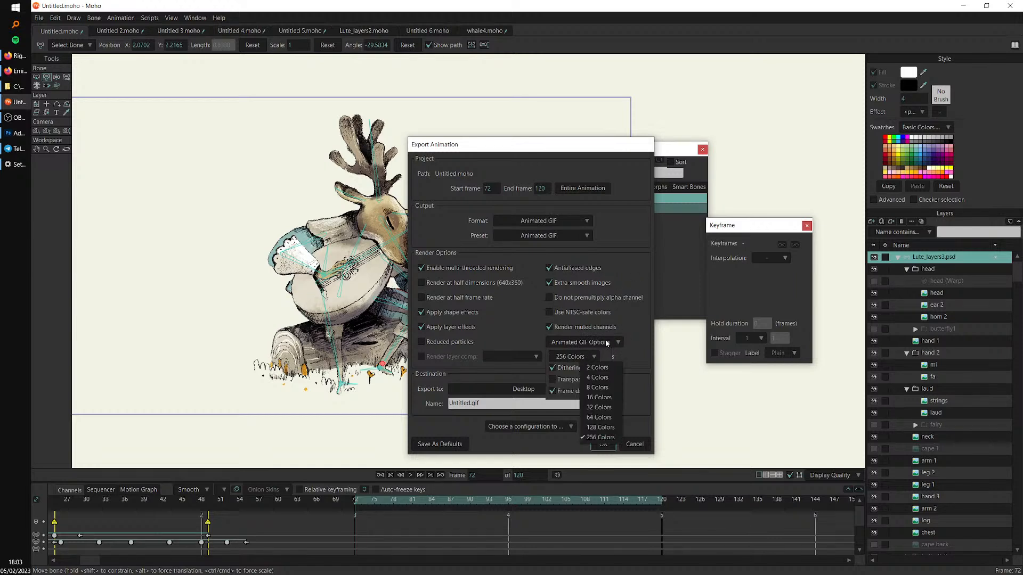
click(600, 427)
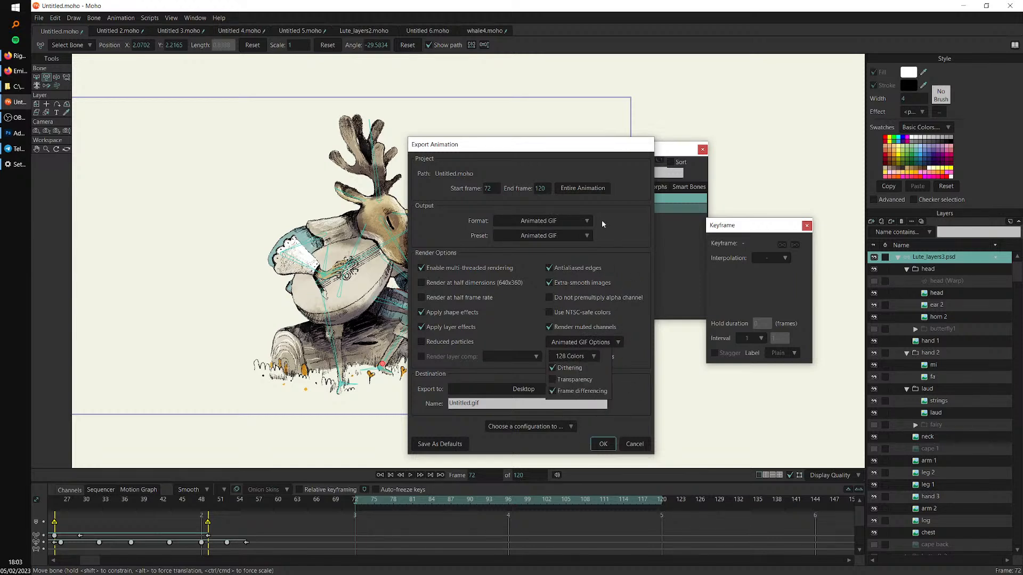
Enable half dimensions (640x360) and half frame rate, and export the animation to the Desktop as Untitled.gif
click(499, 283)
click(440, 302)
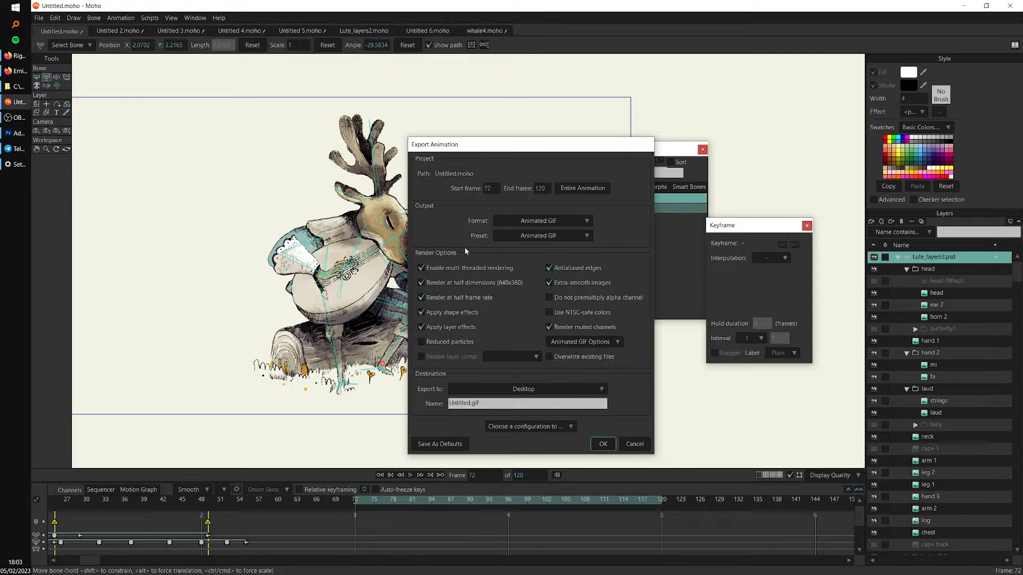
click(600, 390)
click(570, 377)
click(603, 444)
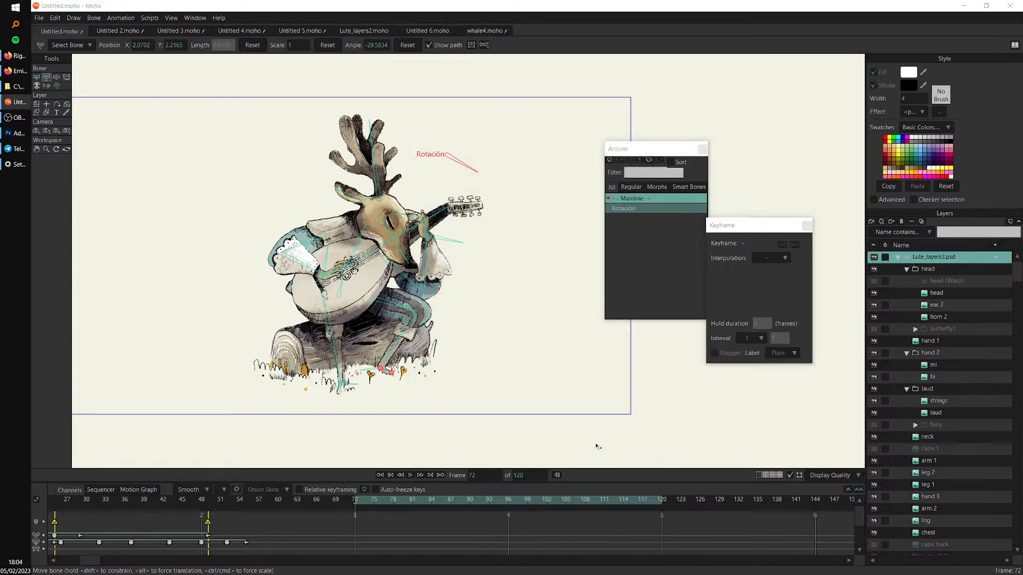
Open the exported Untitled.gif from the Desktop folder, view it full screen, and close it
drag(488, 167, 596, 174)
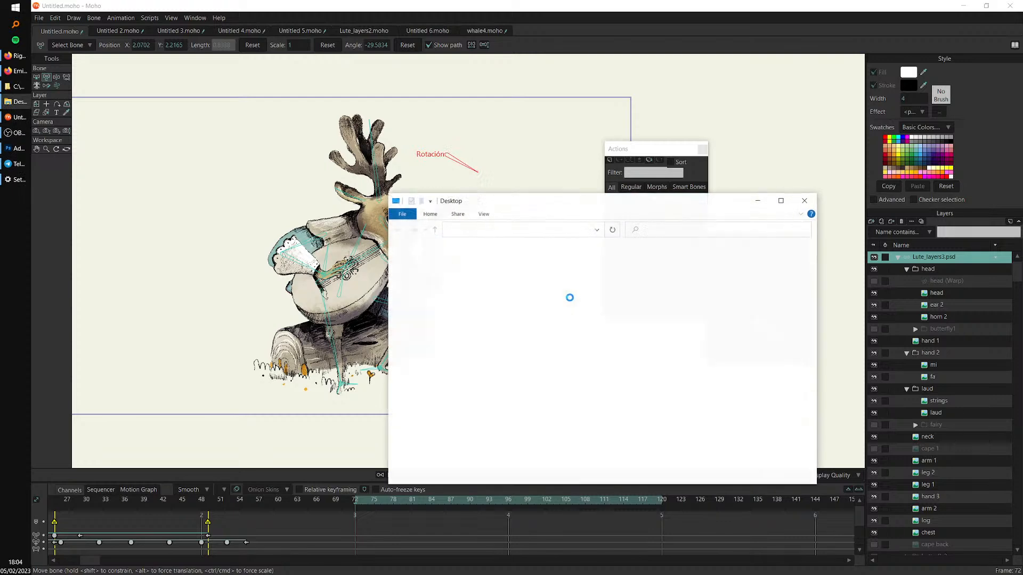
mouse_move(505, 290)
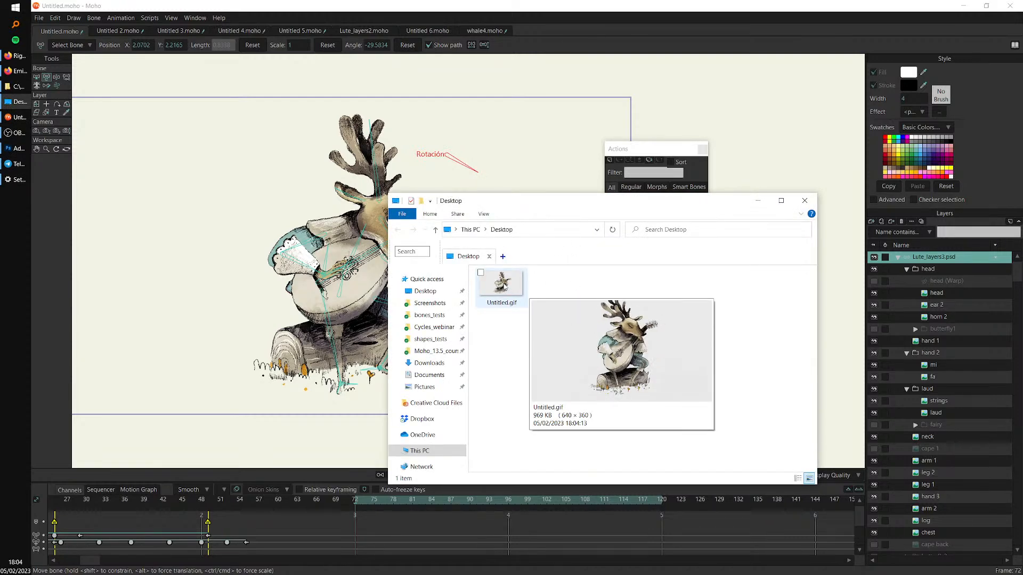
click(504, 285)
double_click(504, 286)
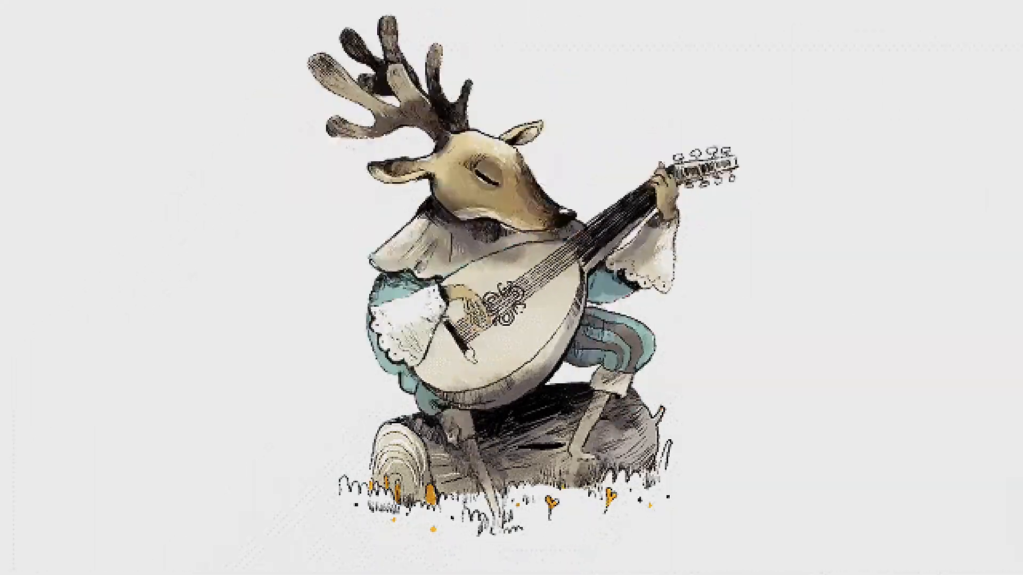
double_click(429, 333)
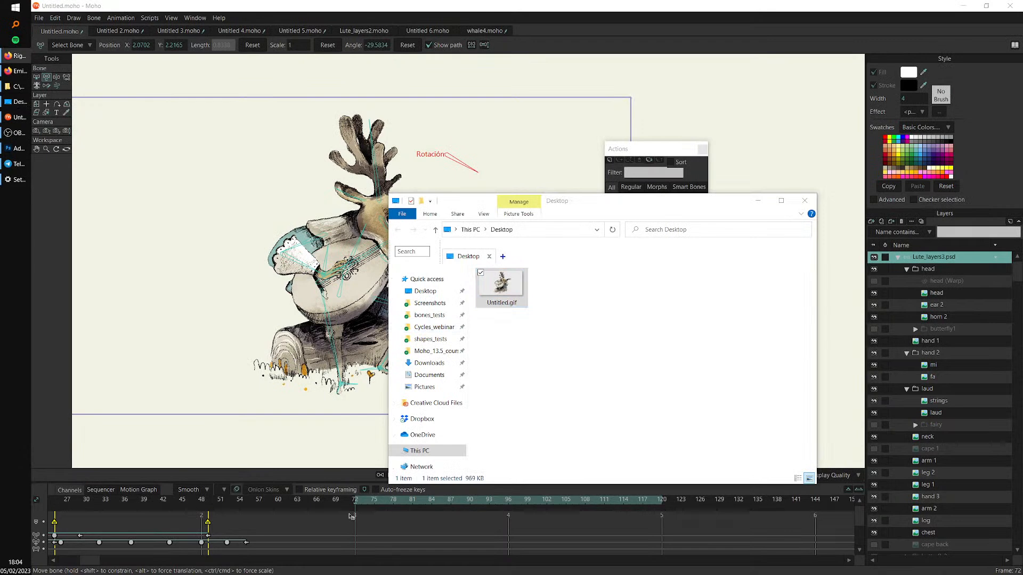
Return to Moho and add a timeline marker at frame 3
click(354, 534)
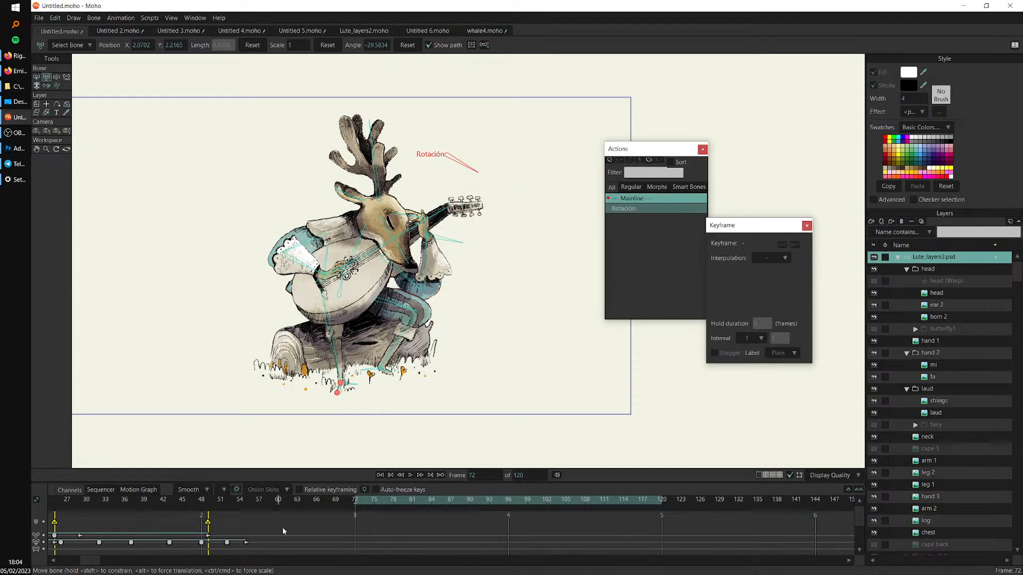
drag(92, 561, 70, 560)
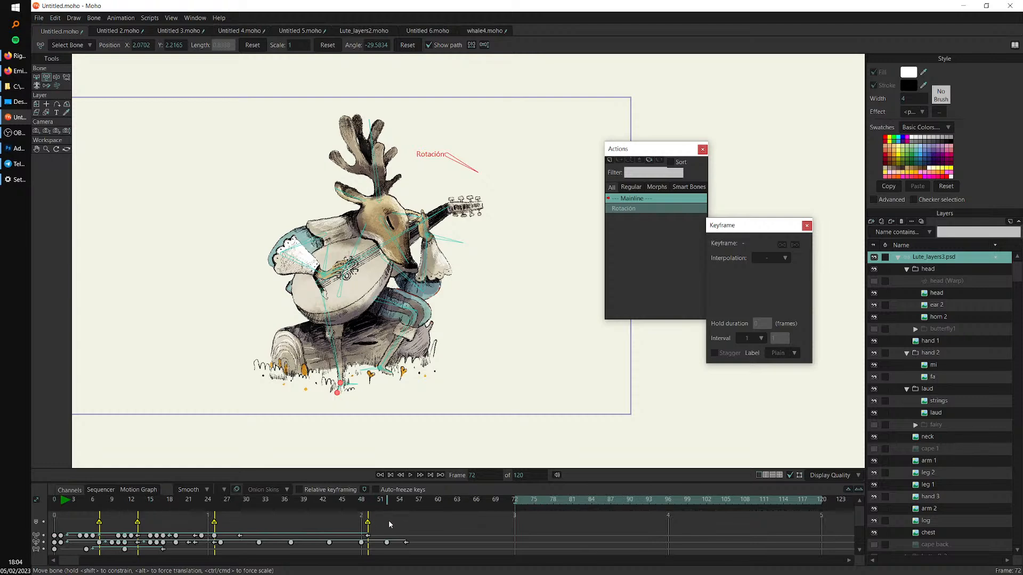
click(74, 501)
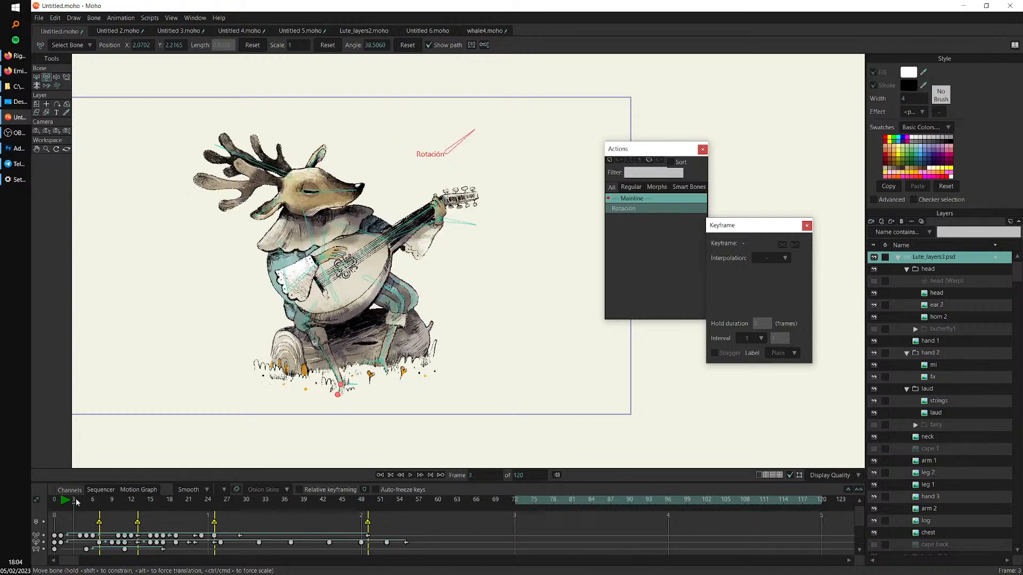
click(100, 522)
key(Right)
key(Right)
key(Left)
key(Left)
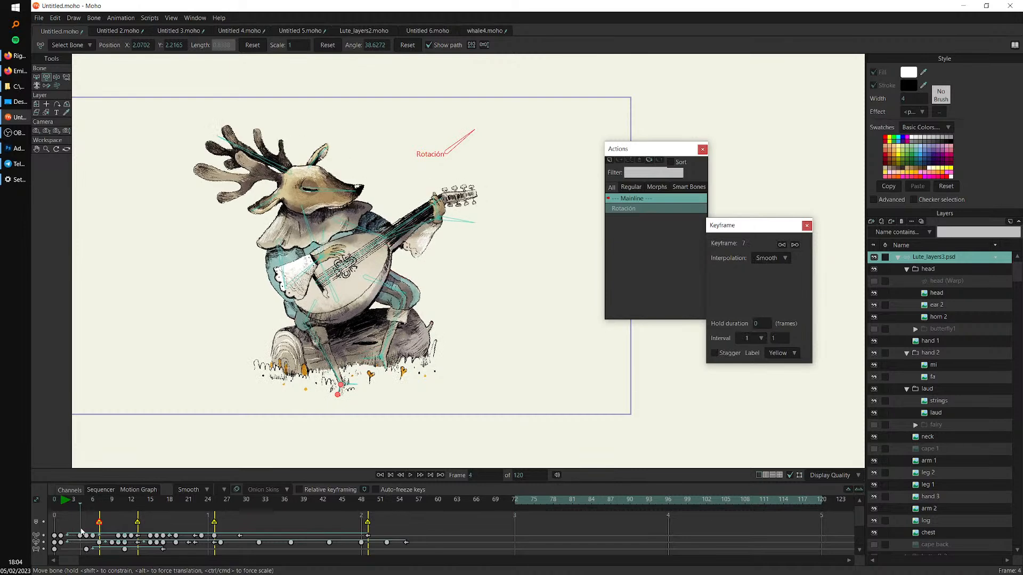
key(Right)
click(80, 509)
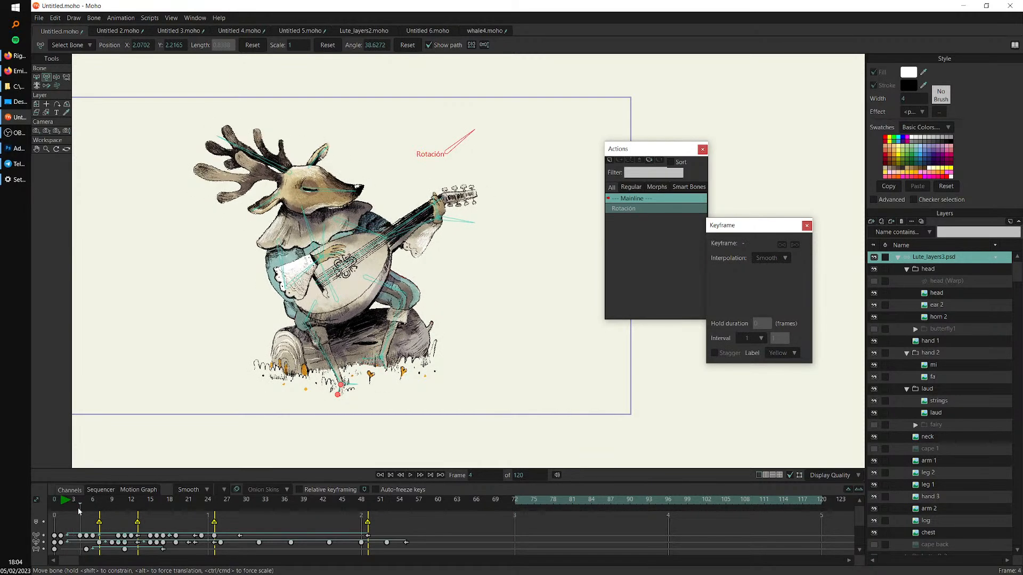
click(100, 522)
key(Left)
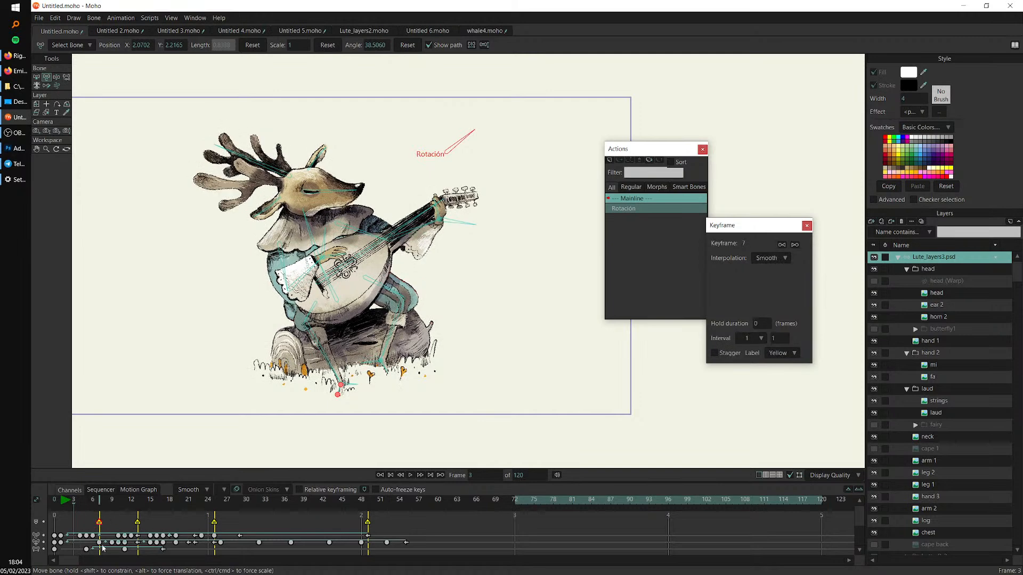
click(83, 525)
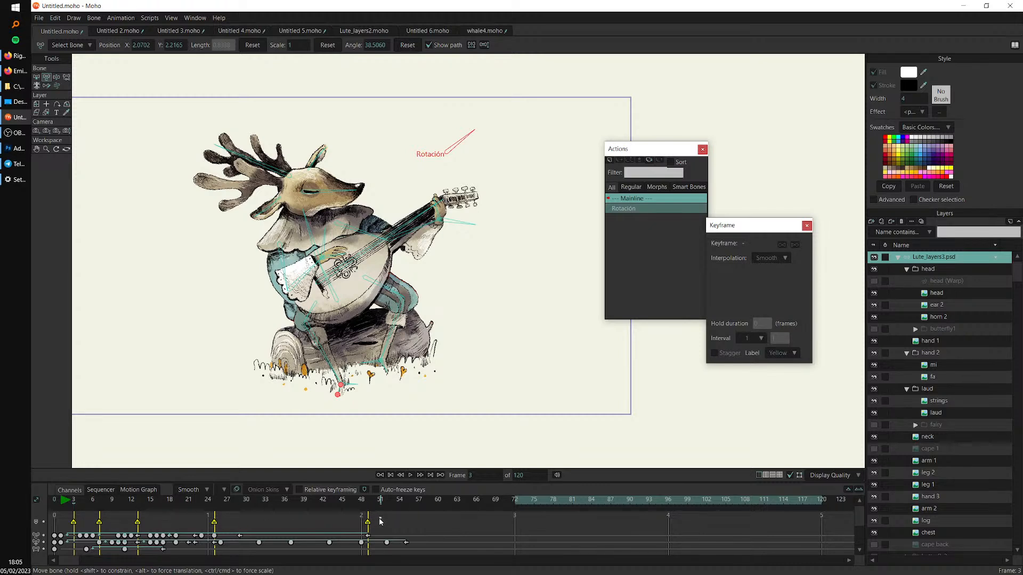
Add a blank document-wide timeline marker at frame 97
drag(387, 524, 59, 526)
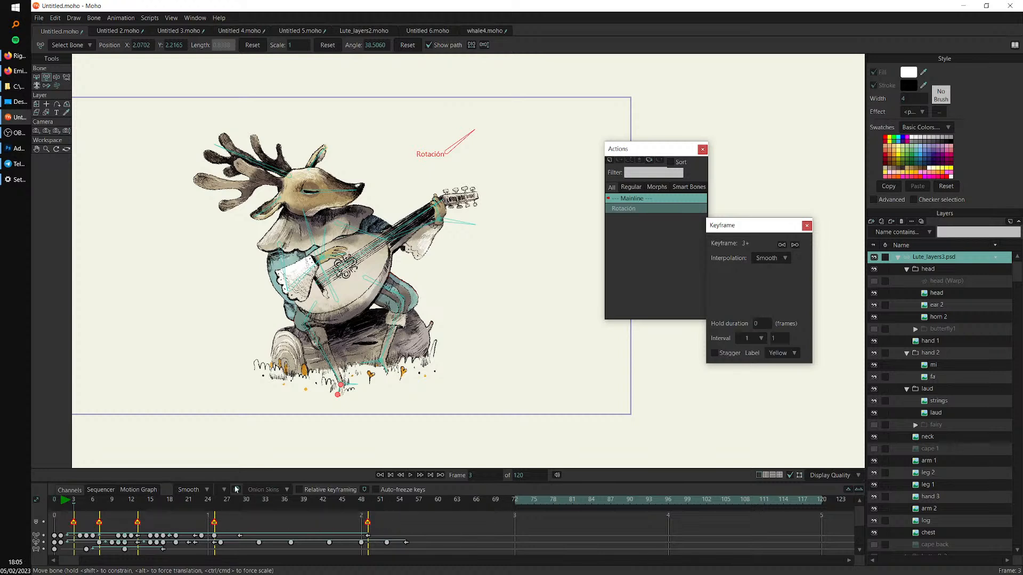
click(423, 513)
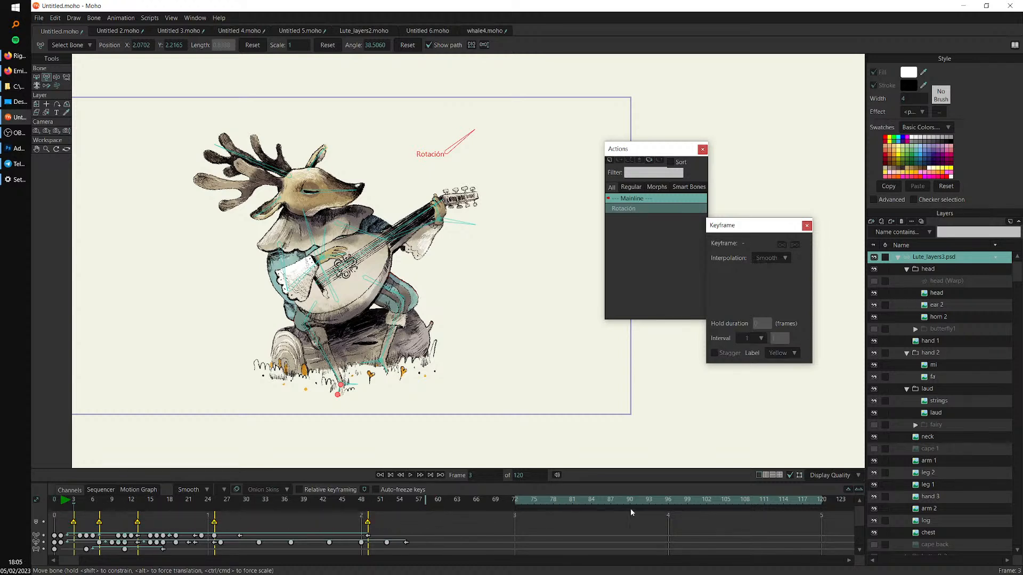
click(675, 499)
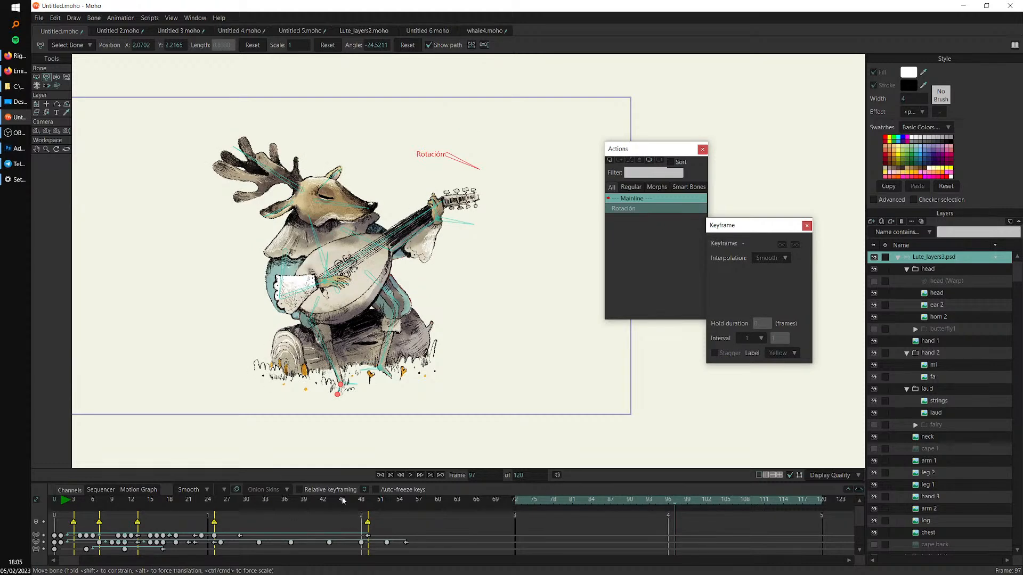
double_click(365, 496)
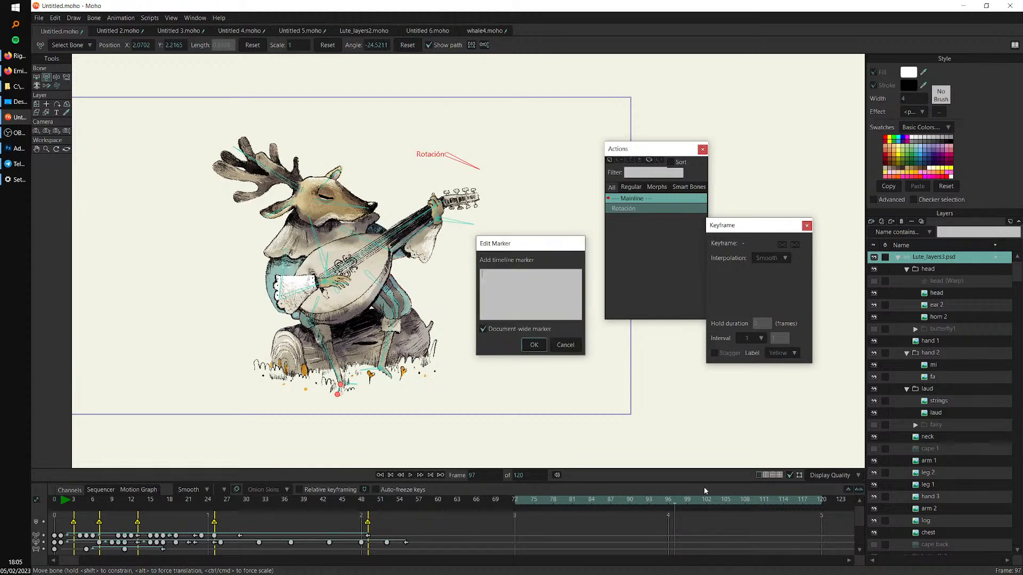
click(533, 345)
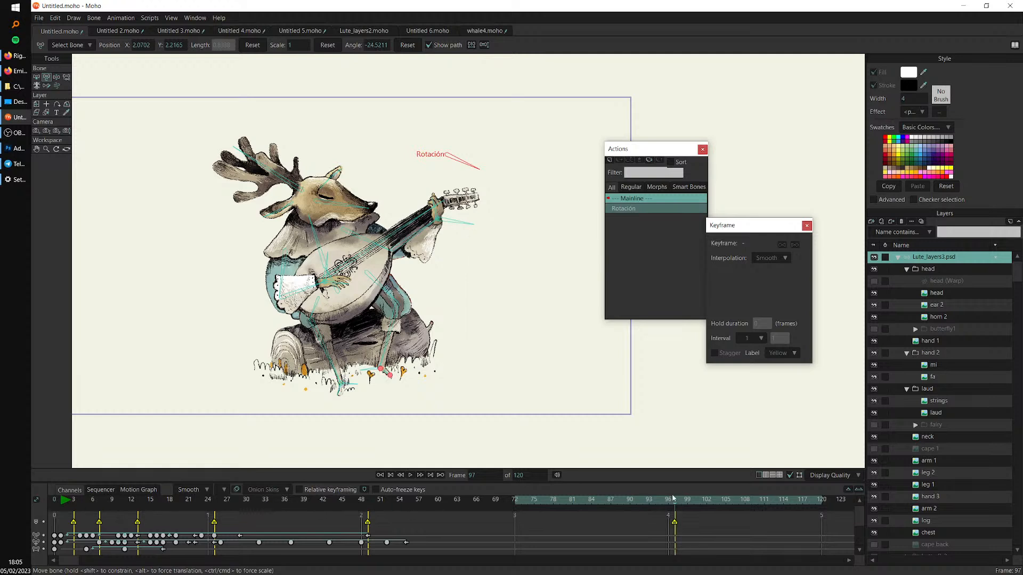
Select the row of timeline markers, clear the selection, and select only the frame 97 marker
drag(694, 520, 66, 512)
click(623, 515)
click(675, 522)
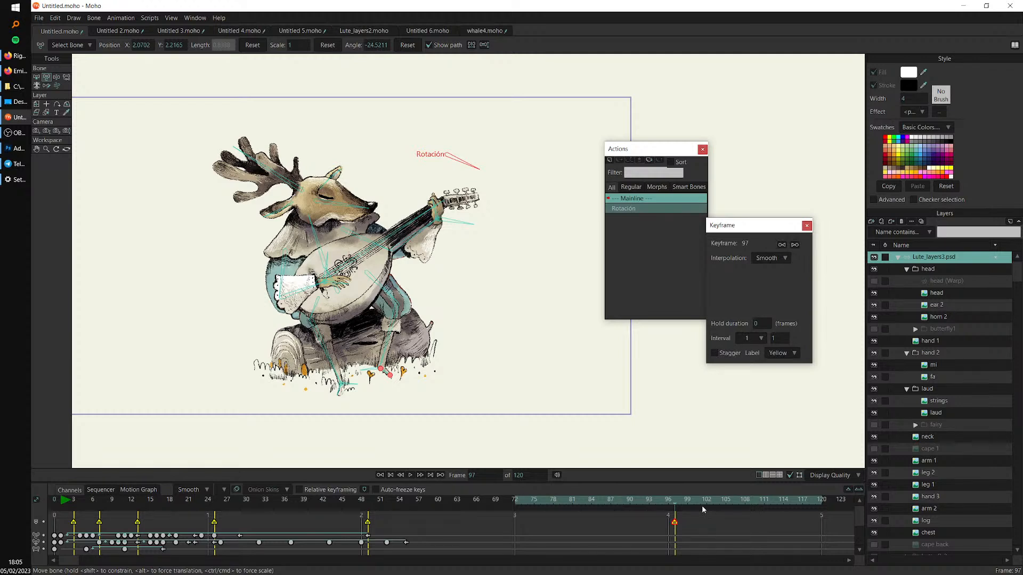
drag(495, 328, 562, 332)
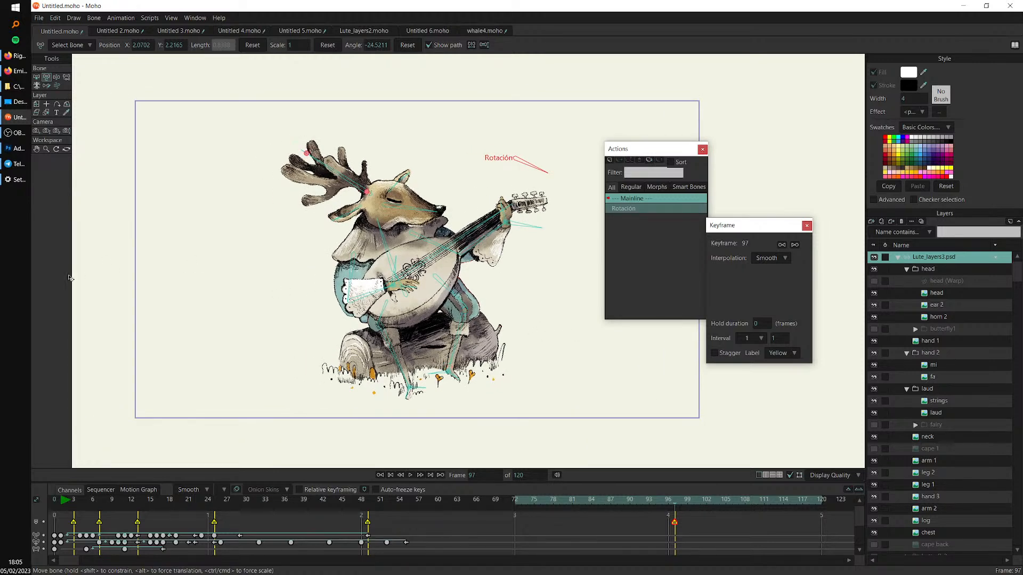
key(alt+Tab)
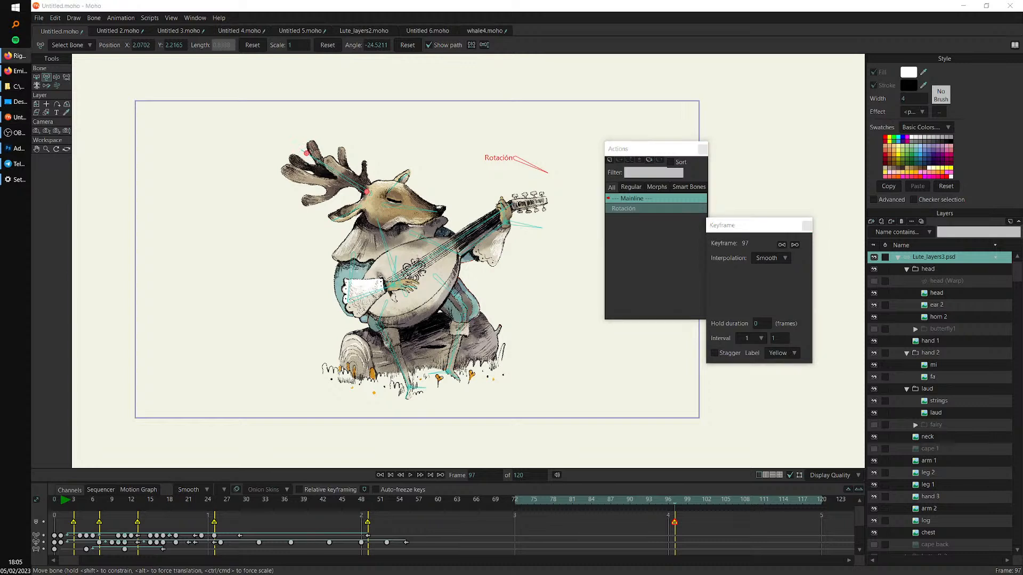